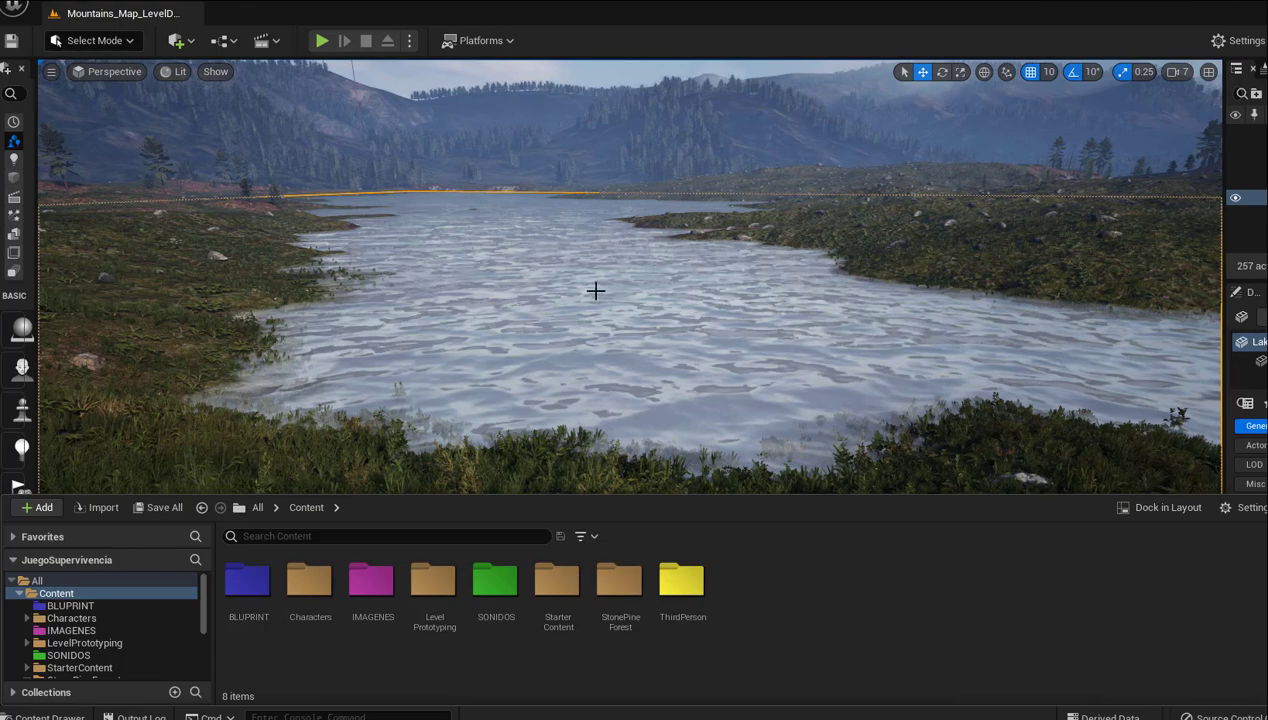
Open the content browser and navigate into the ThirdPerson > Blueprints folder
mouse_move(569, 308)
right_down()
mouse_move(569, 330)
mouse_move(569, 300)
right_up()
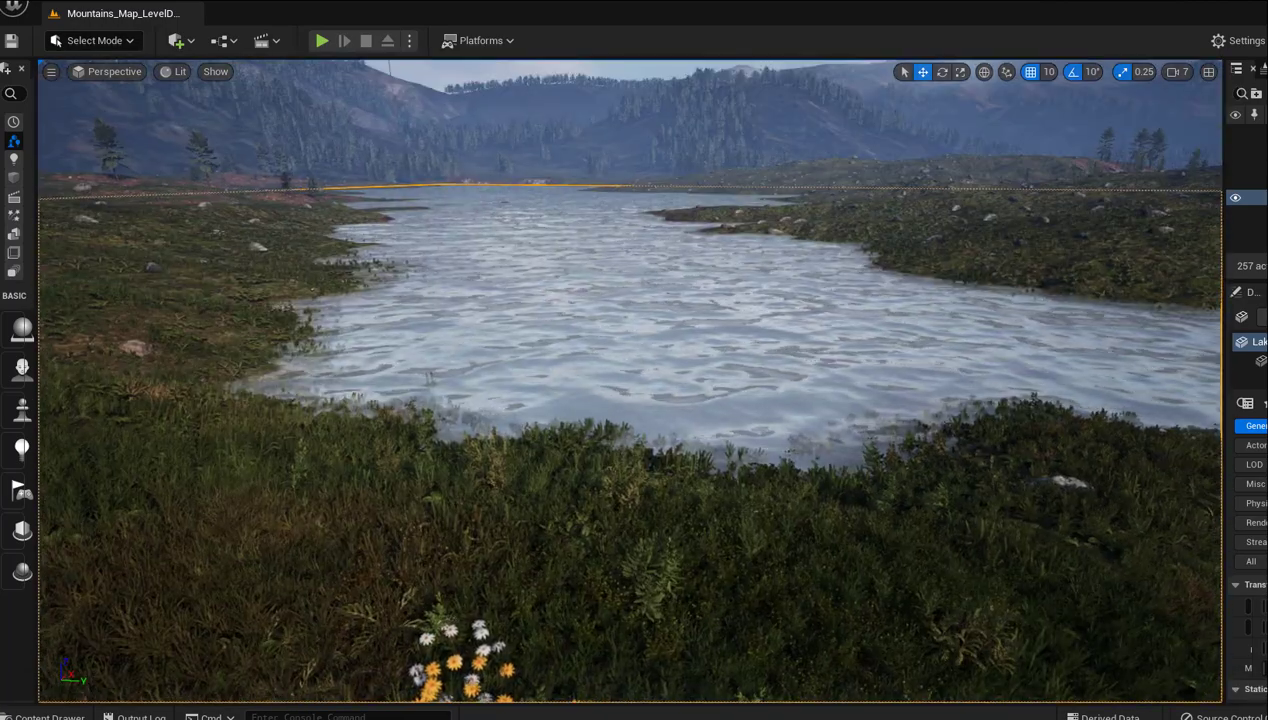
key(ctrl+space)
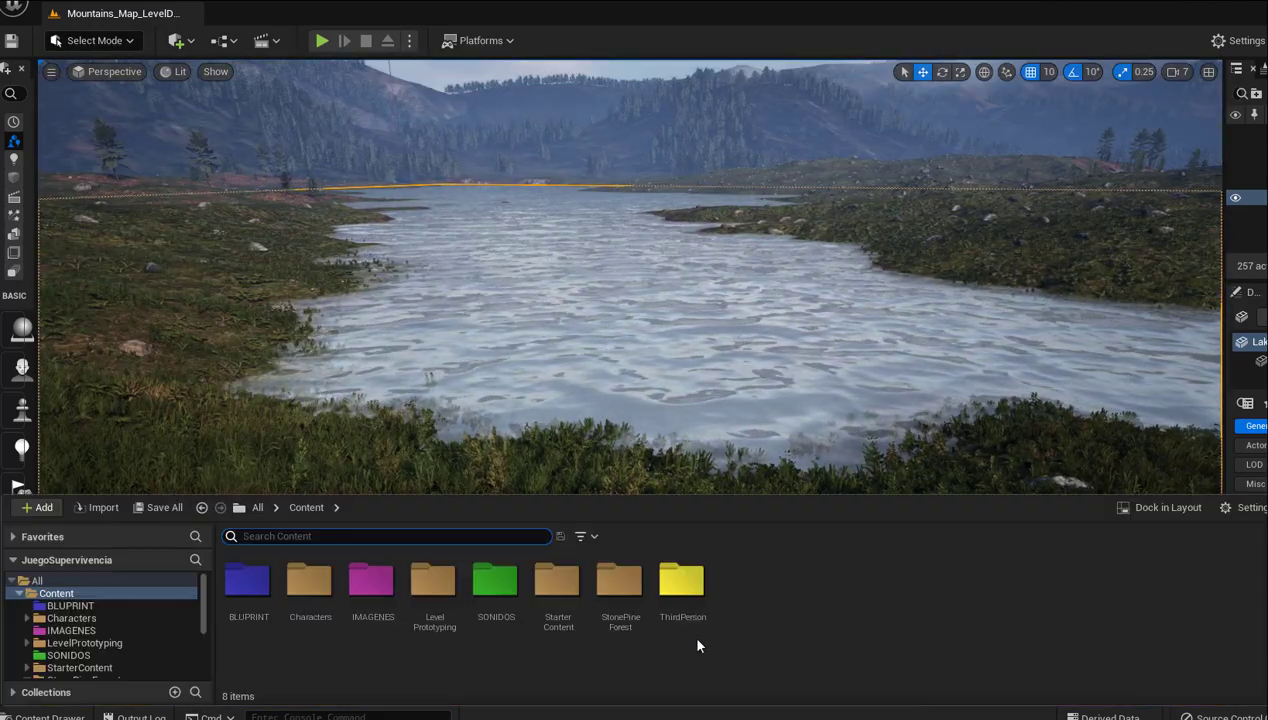
click(675, 591)
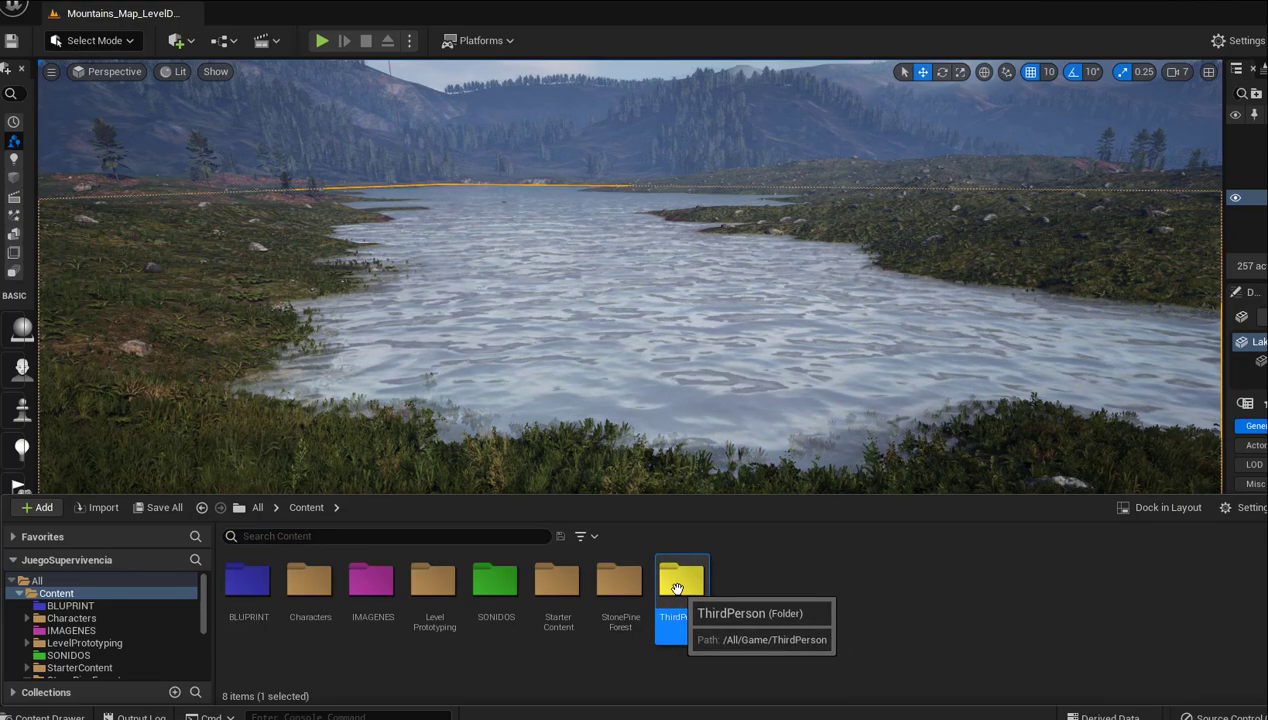
double_click(677, 590)
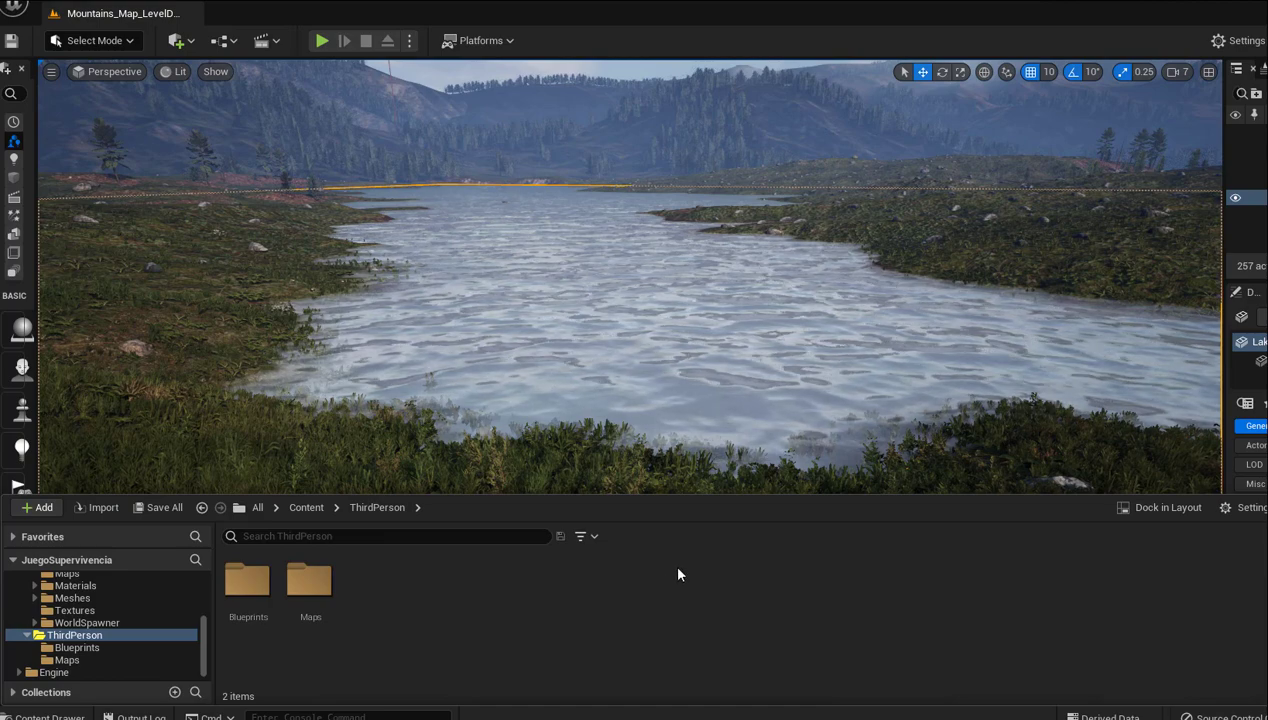
double_click(248, 580)
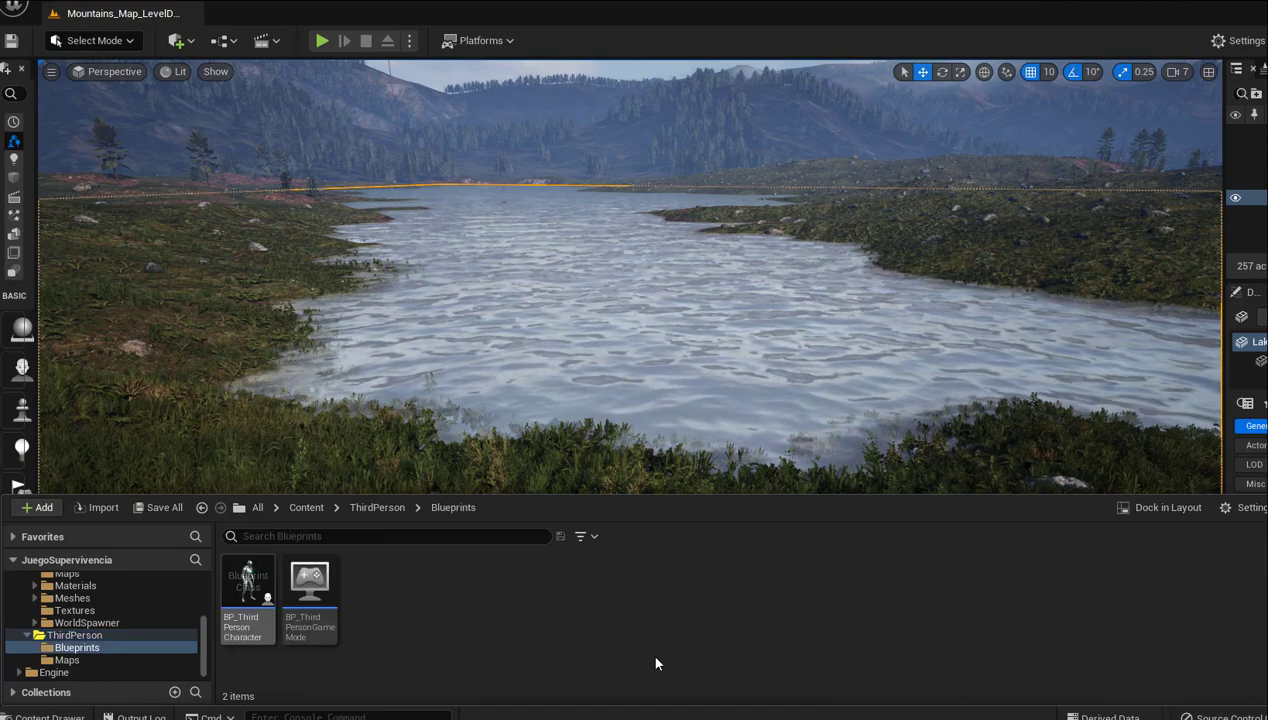
Create a Widget Blueprint based on User Widget and name it My_Wigest
right_click(616, 606)
mouse_move(691, 587)
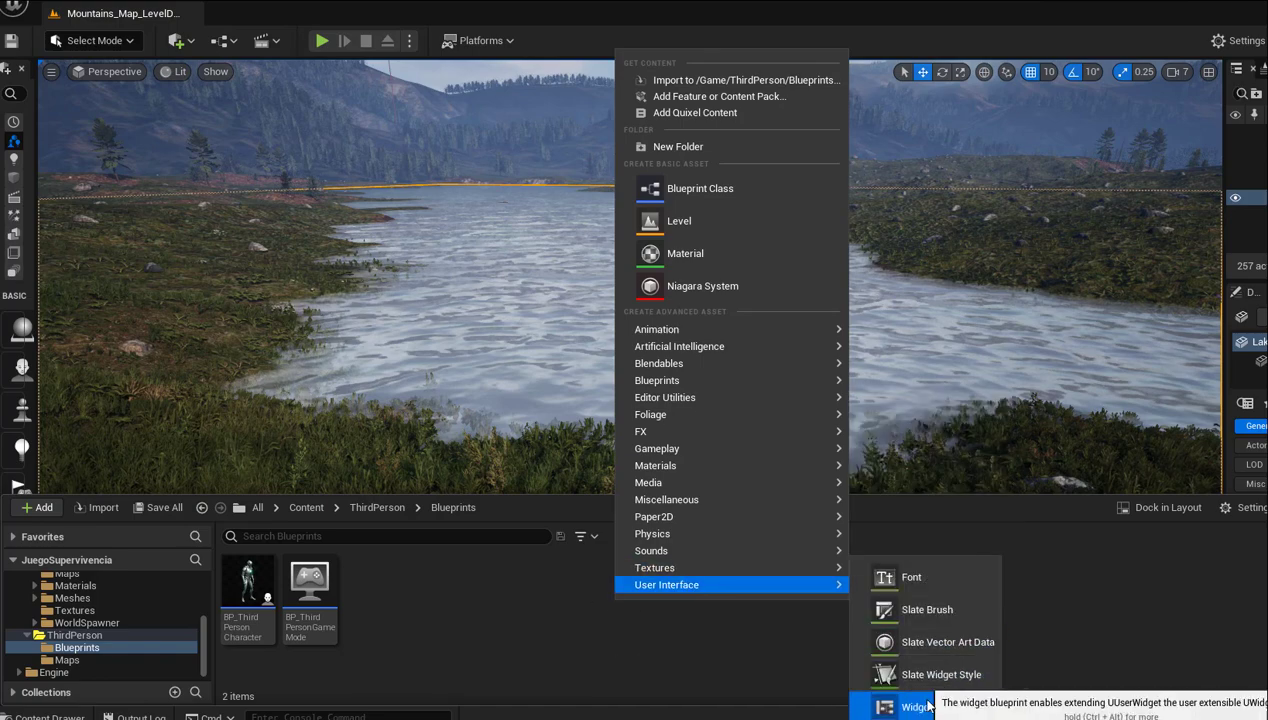
click(957, 708)
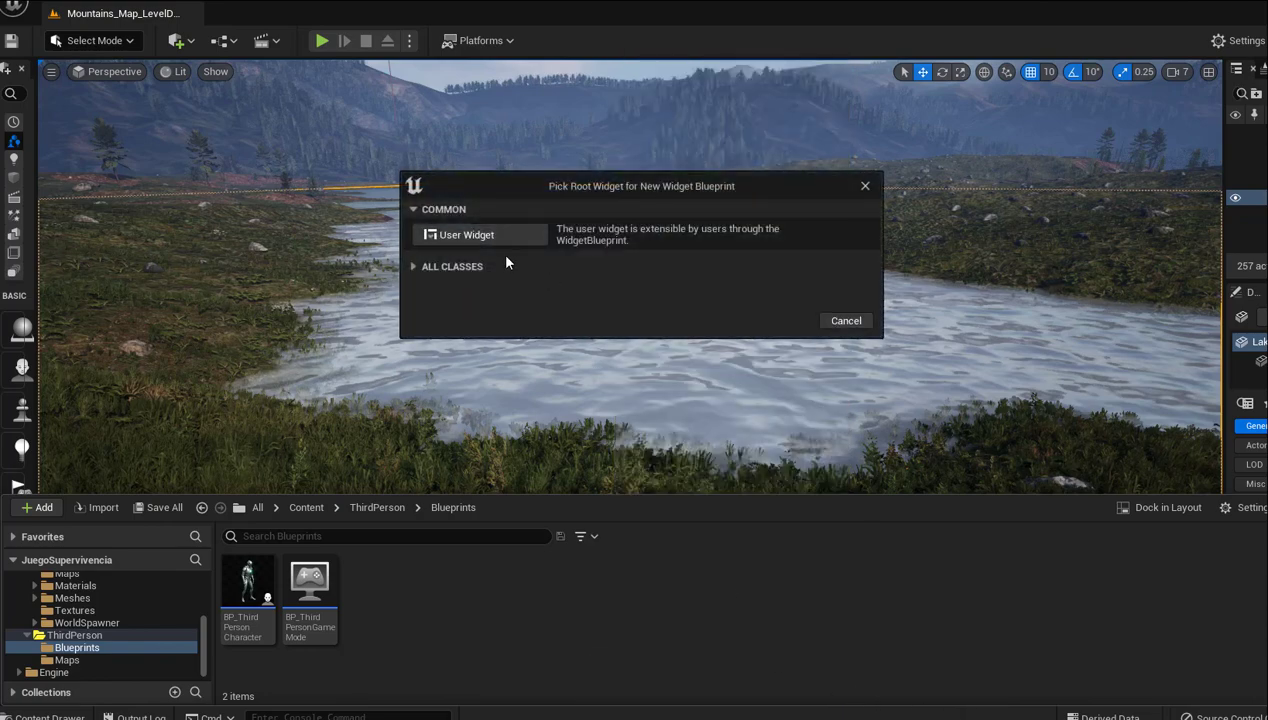
click(500, 240)
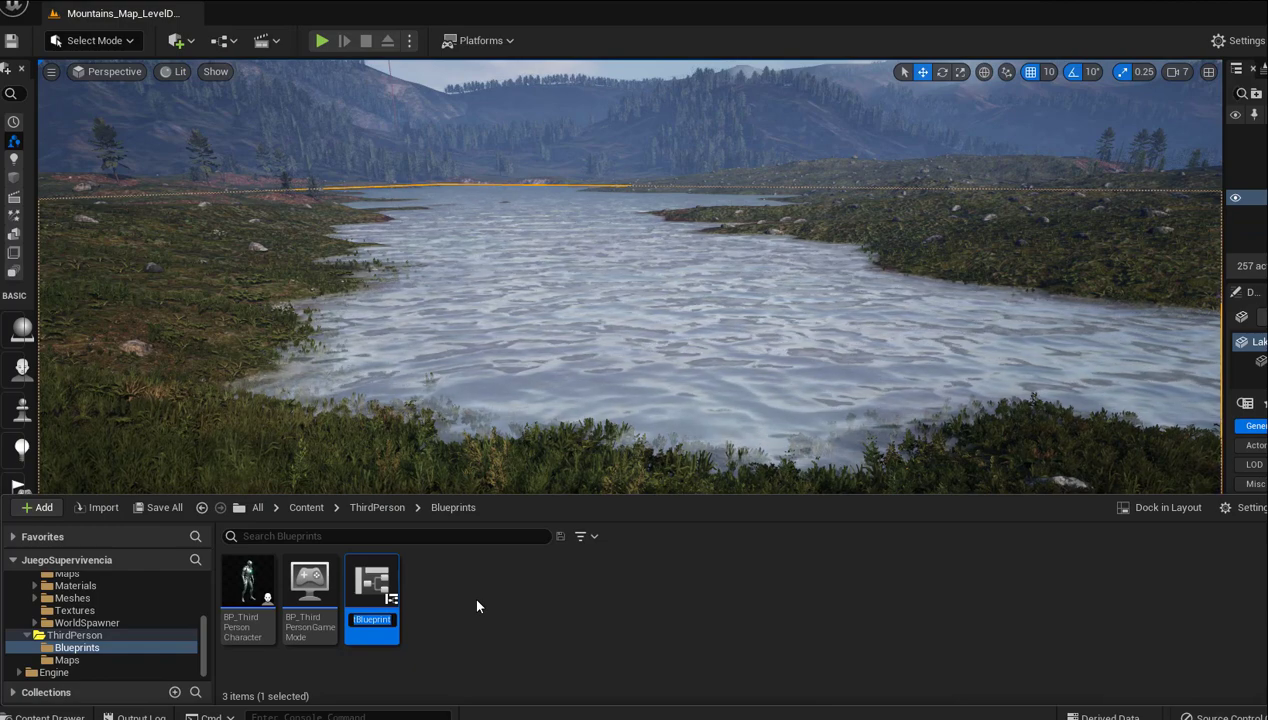
text(M)
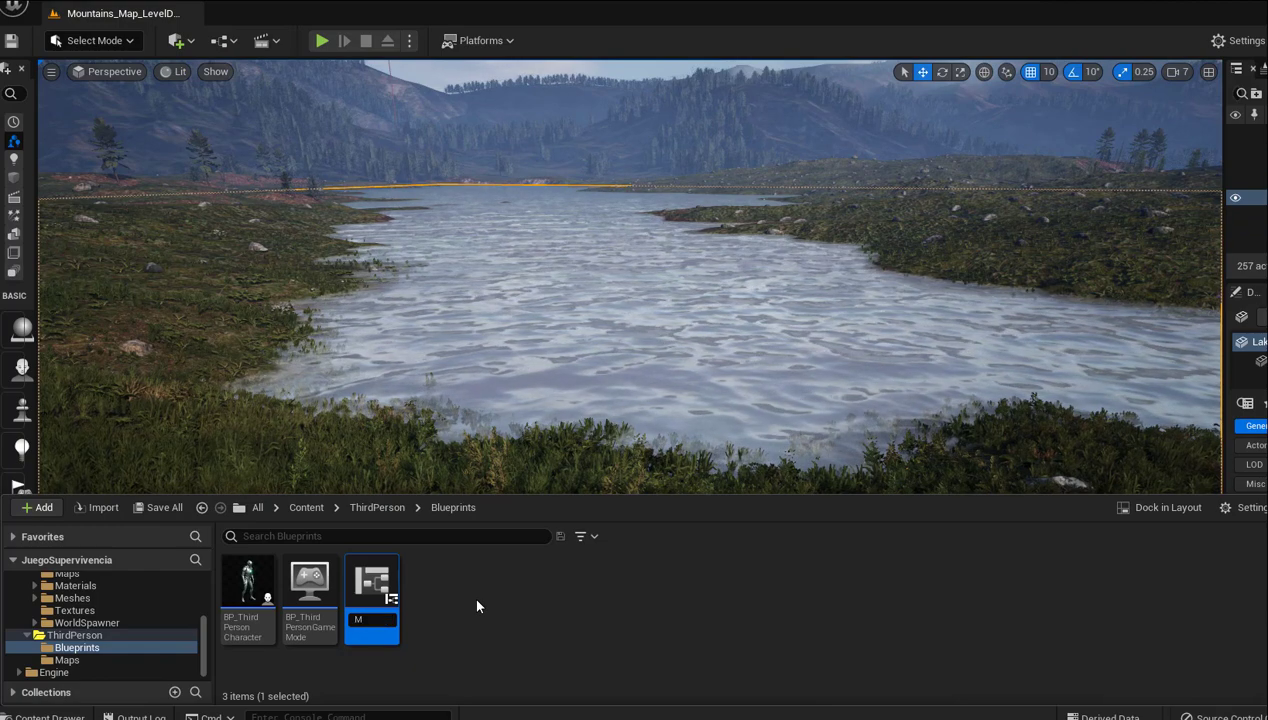
text(y)
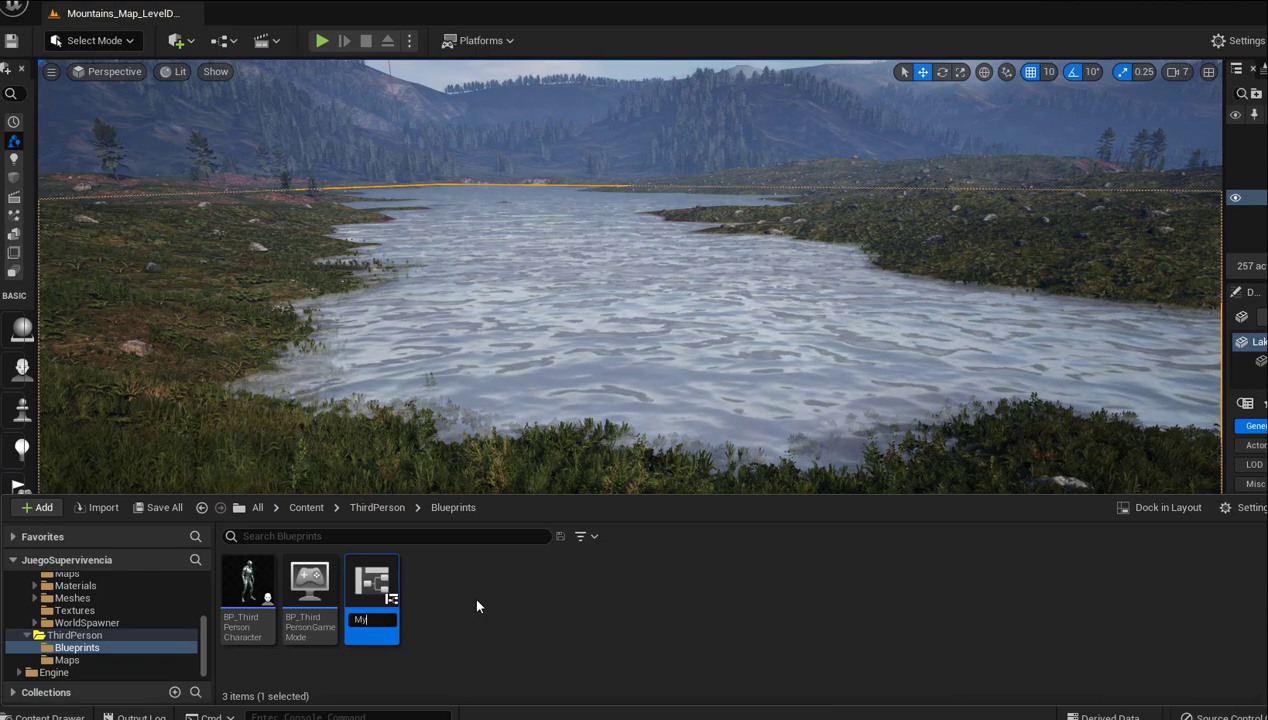
text(_)
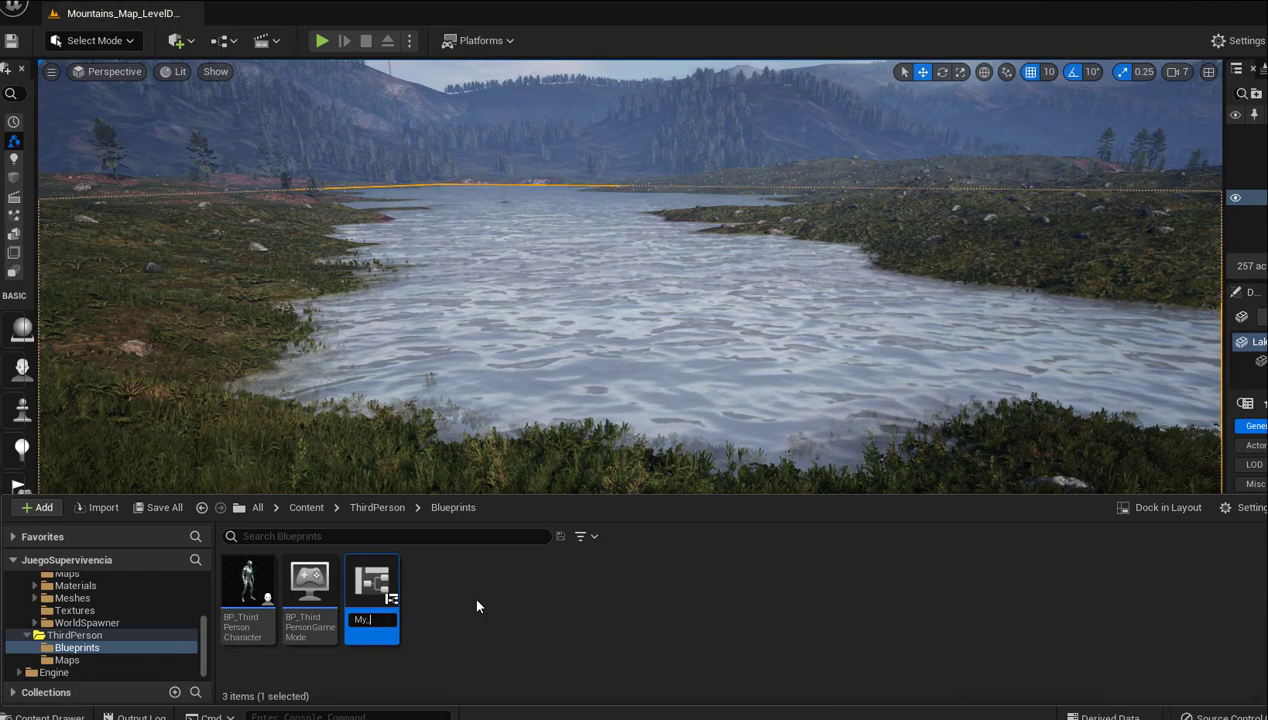
text(Wi)
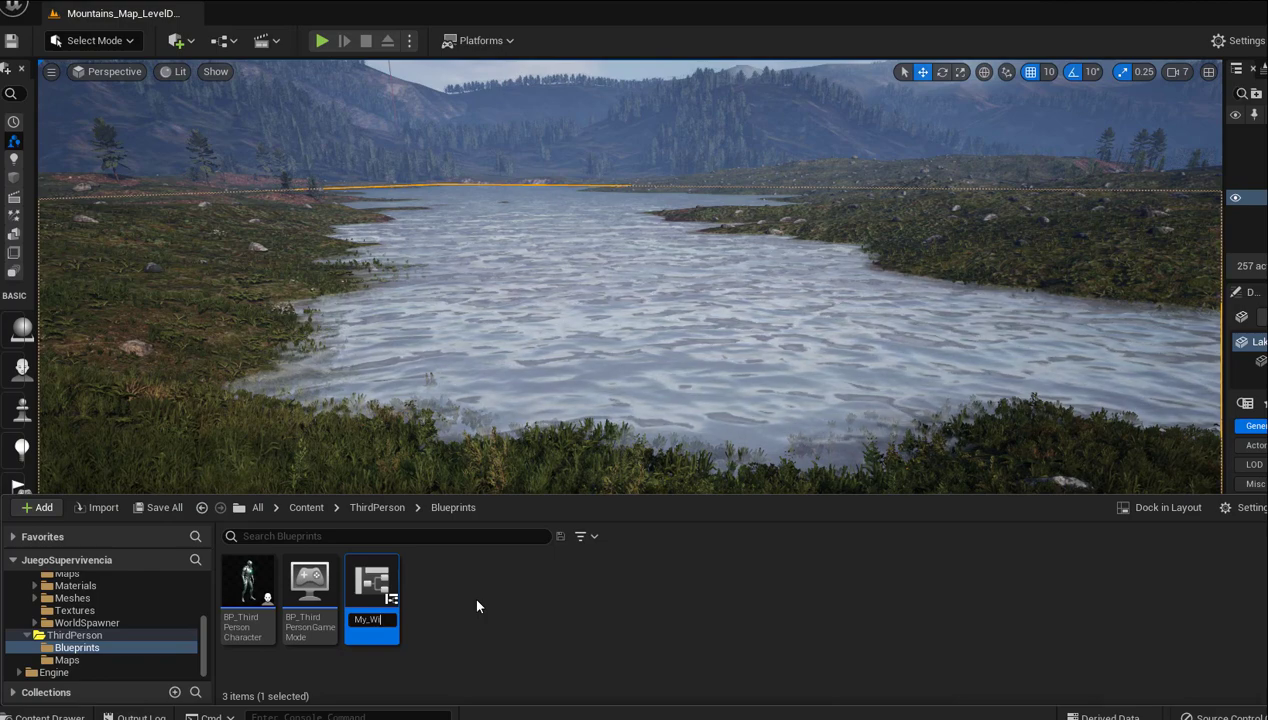
text(gest)
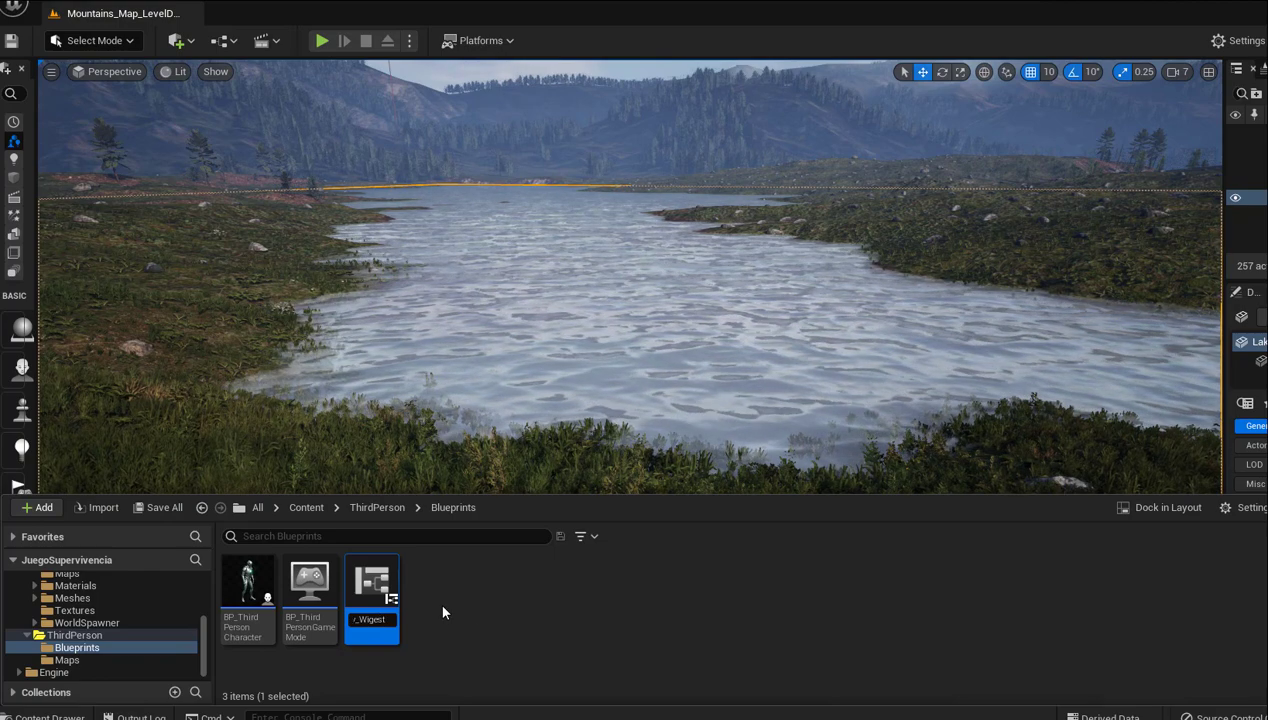
key(Return)
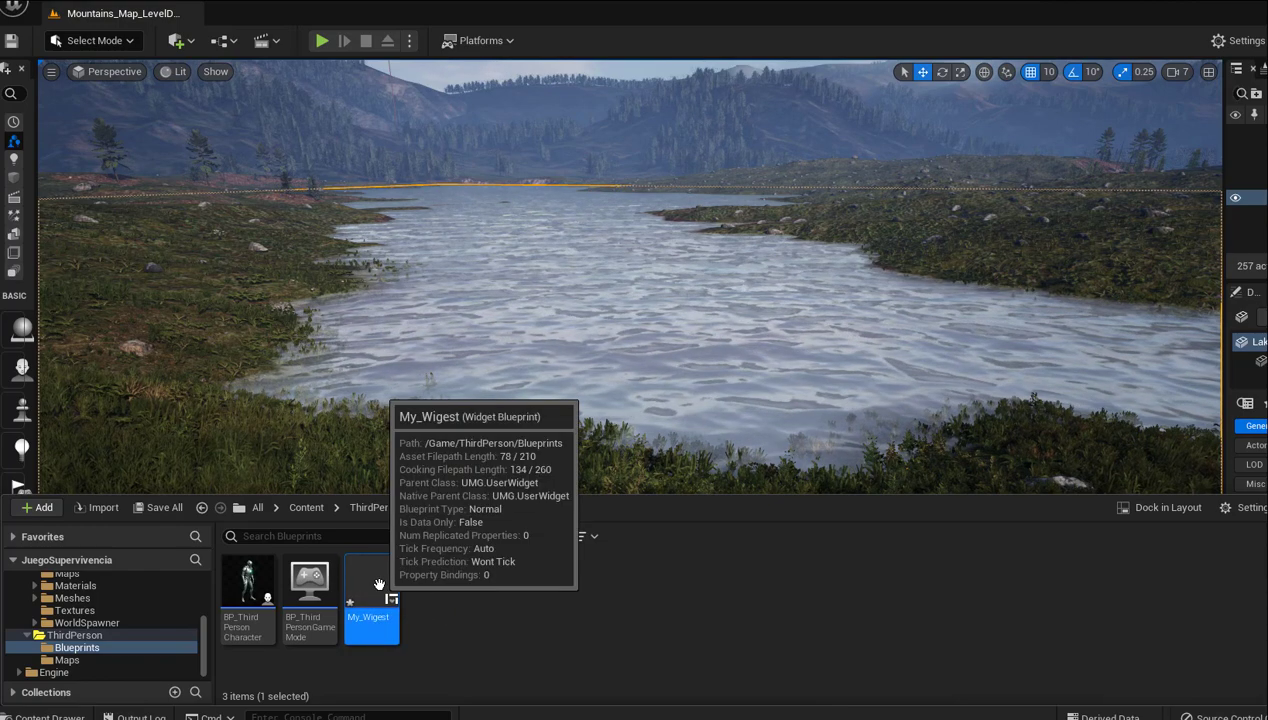
Open My_Wigest in the Widget Blueprint editor, showing its empty designer canvas
double_click(378, 584)
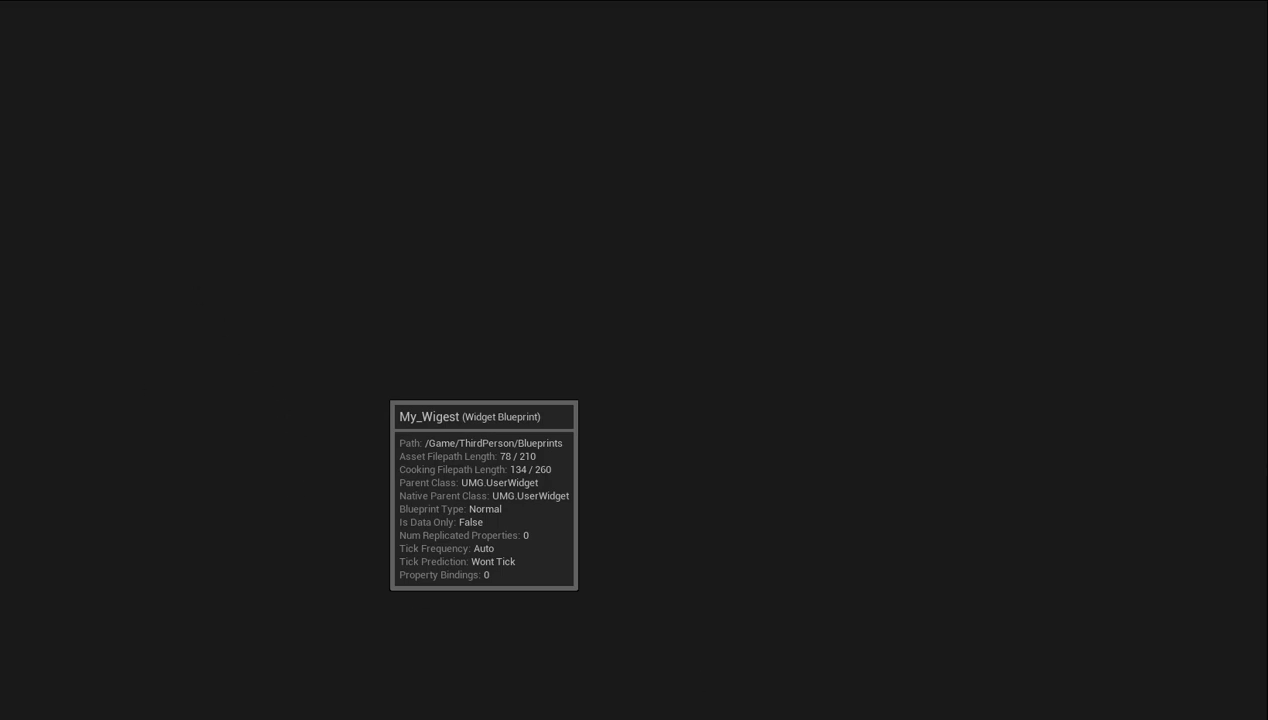
mouse_move(845, 718)
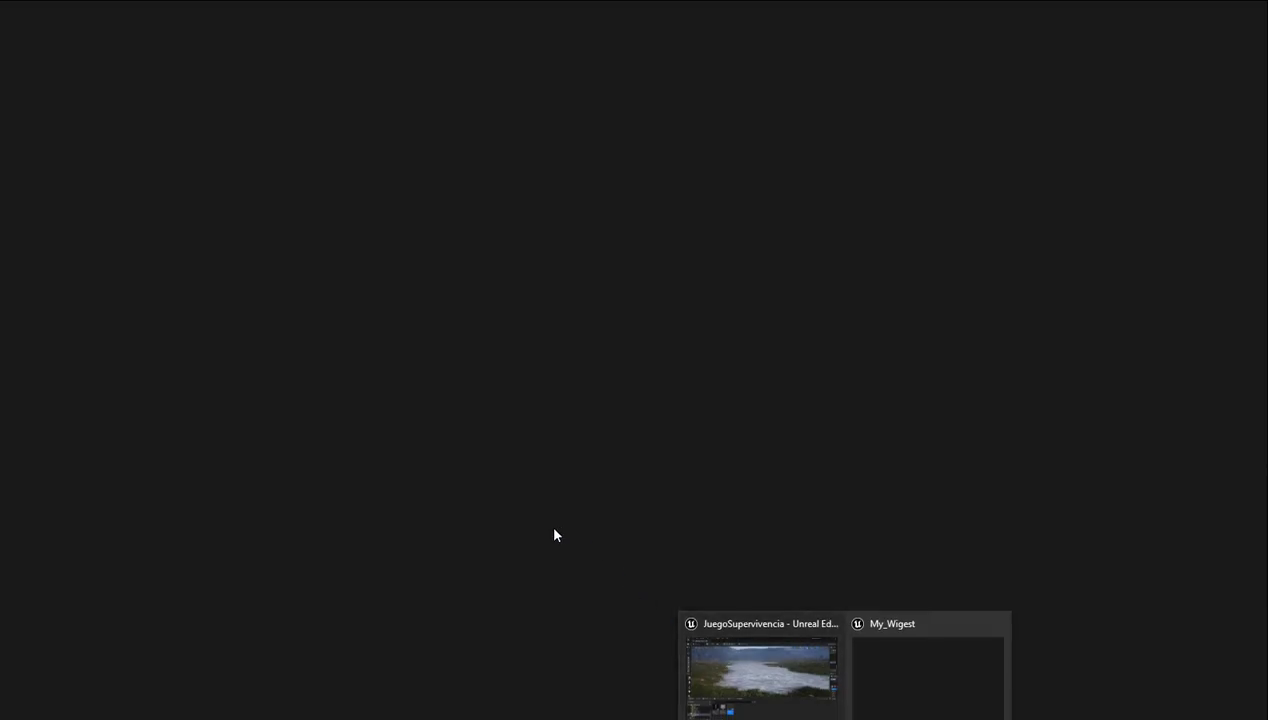
scroll(292, 337, down, 2)
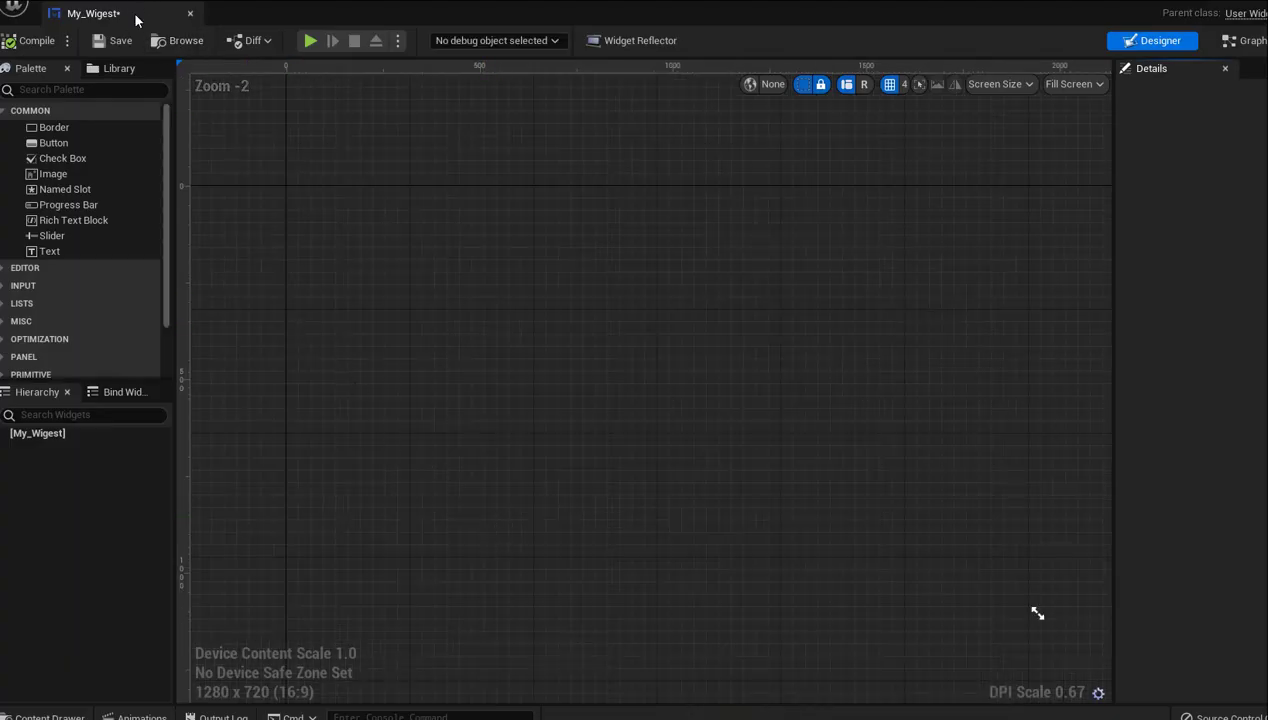
Dock the My_Wigest editor beside the level editor and add a Canvas Panel under the root
drag(137, 14, 261, 26)
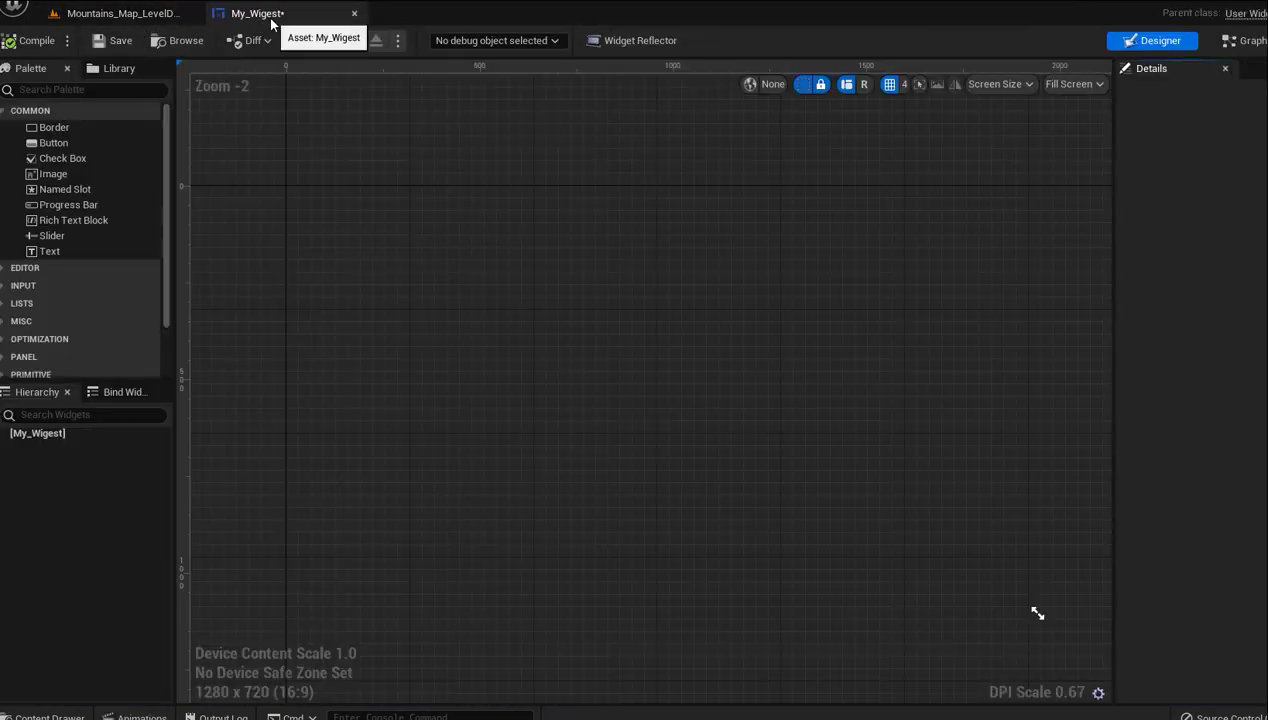
scroll(354, 385, down, 3)
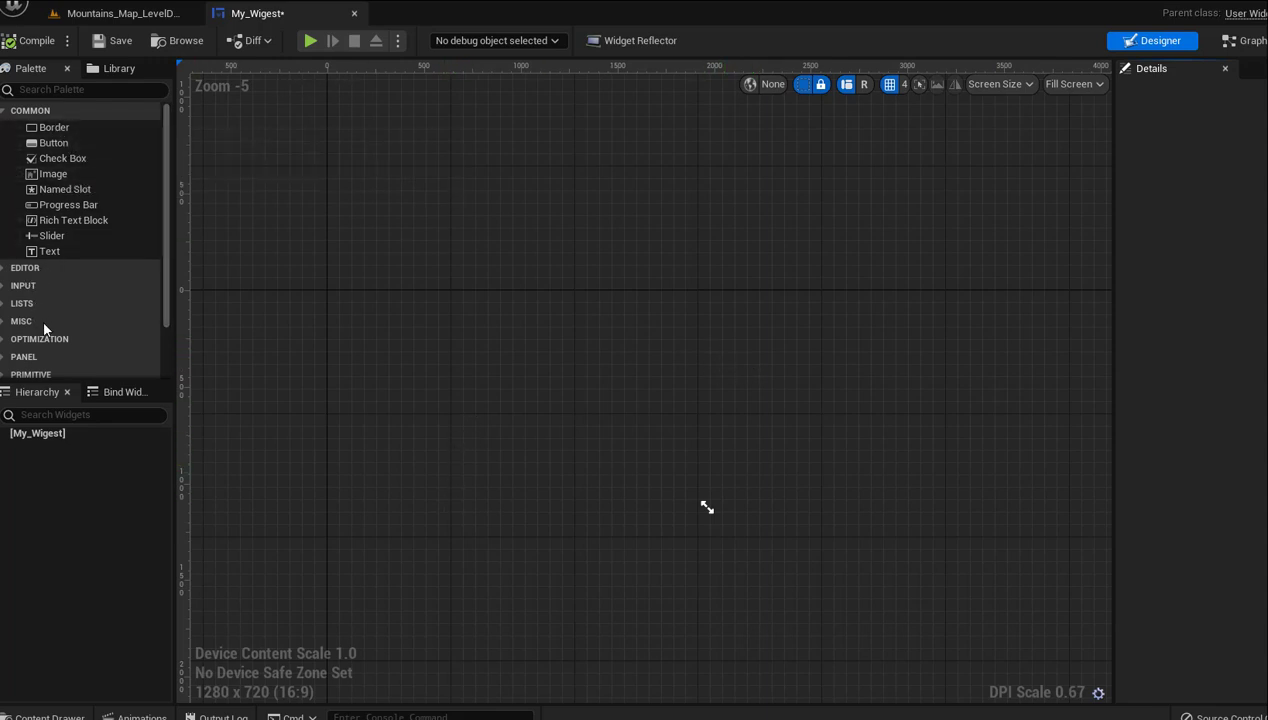
click(4, 358)
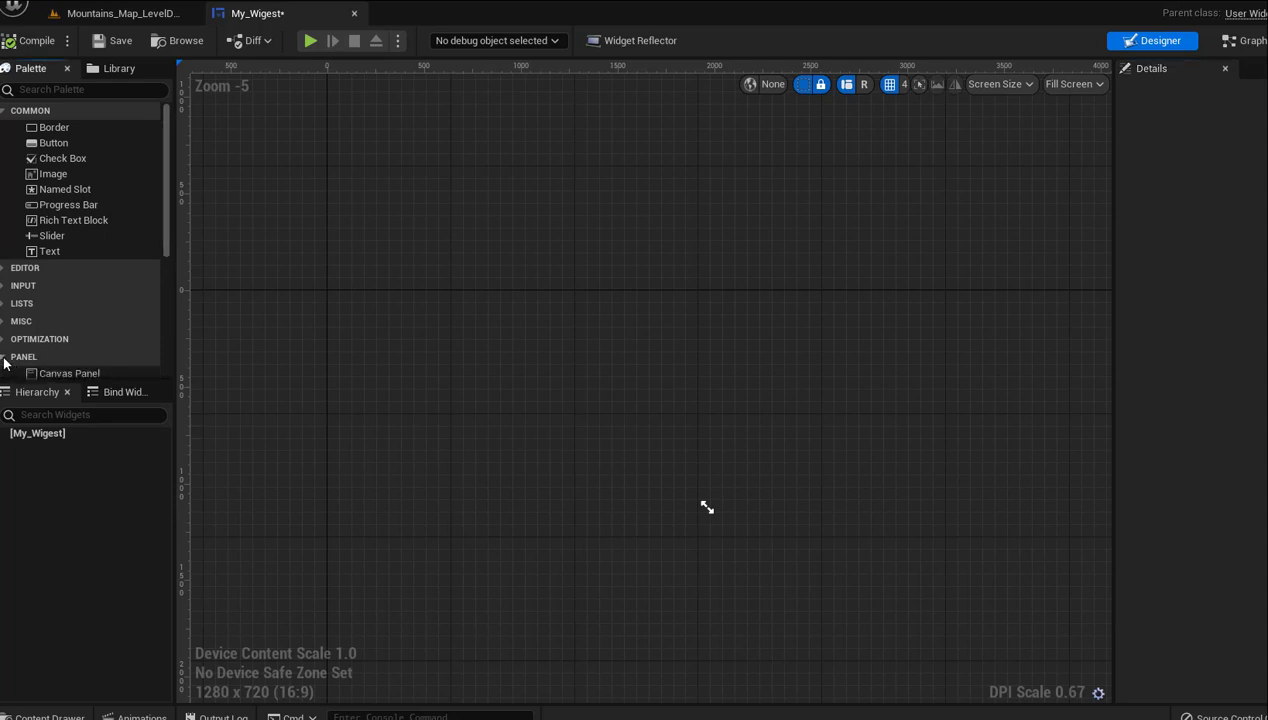
scroll(108, 330, down, 3)
scroll(108, 330, down, 1)
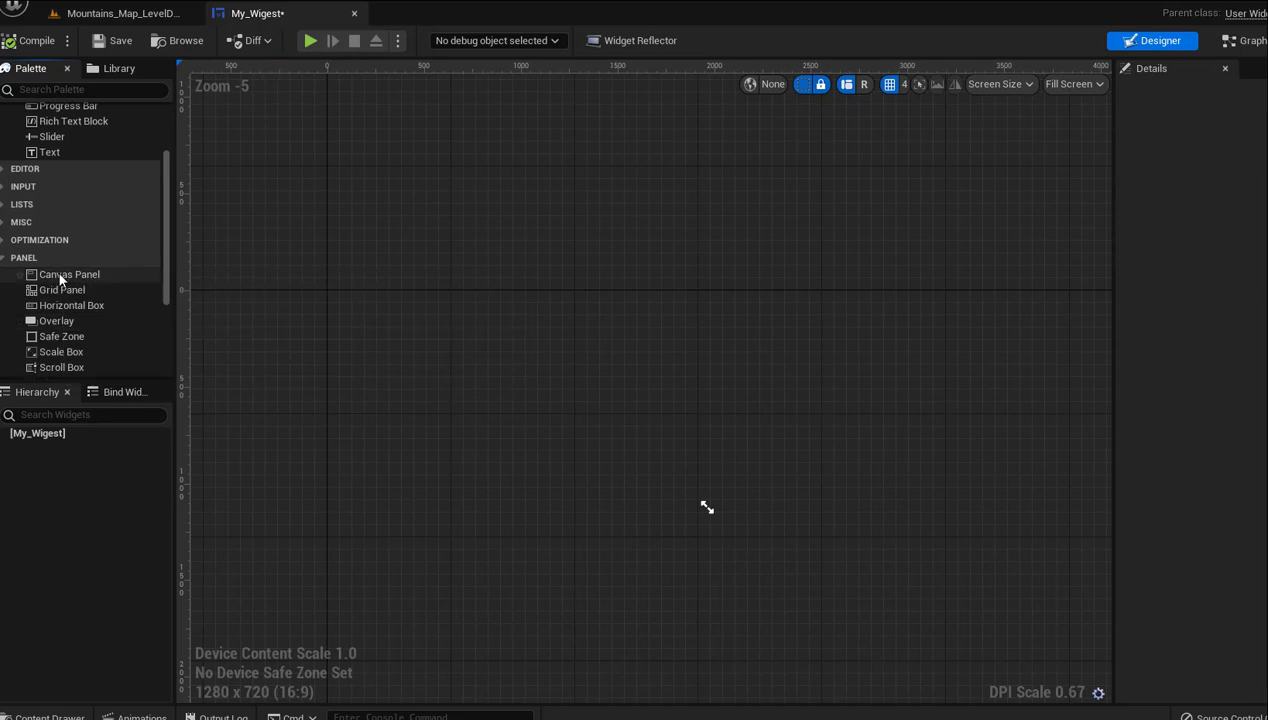
drag(56, 278, 65, 434)
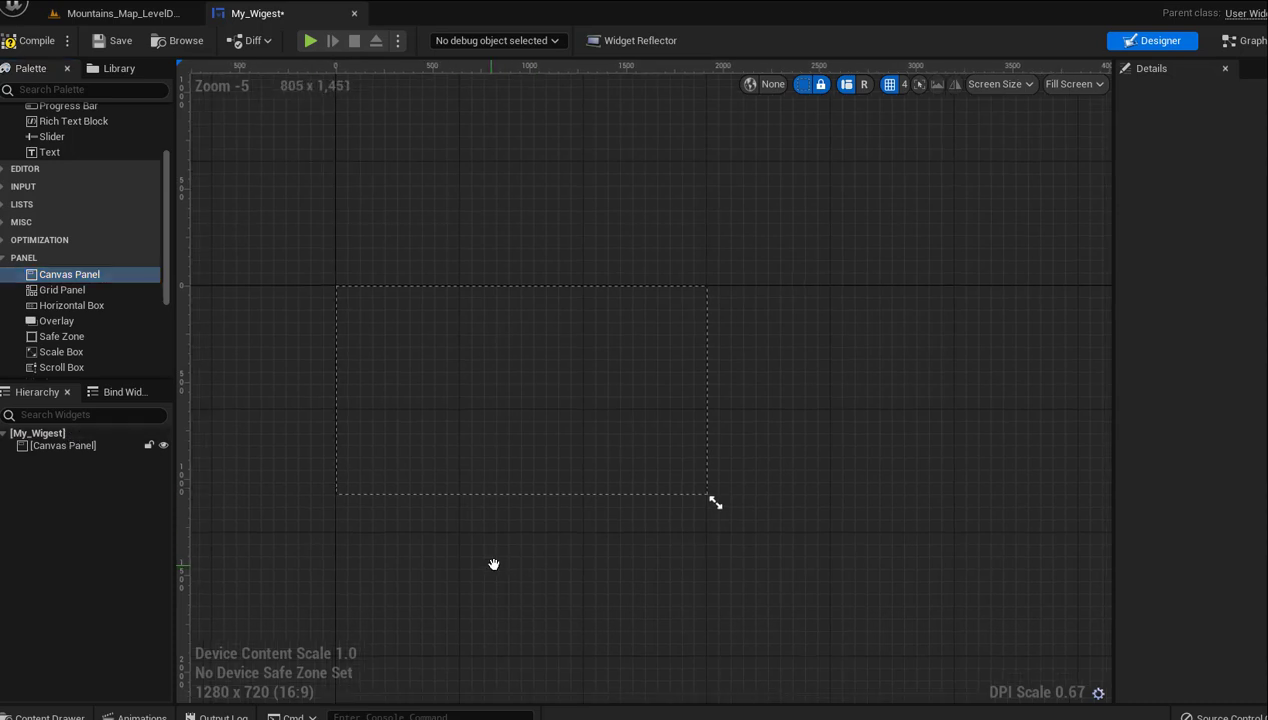
mouse_move(492, 563)
right_down()
mouse_move(601, 562)
mouse_move(566, 555)
mouse_move(595, 592)
right_up()
scroll(577, 558, up, 2)
scroll(577, 559, down, 1)
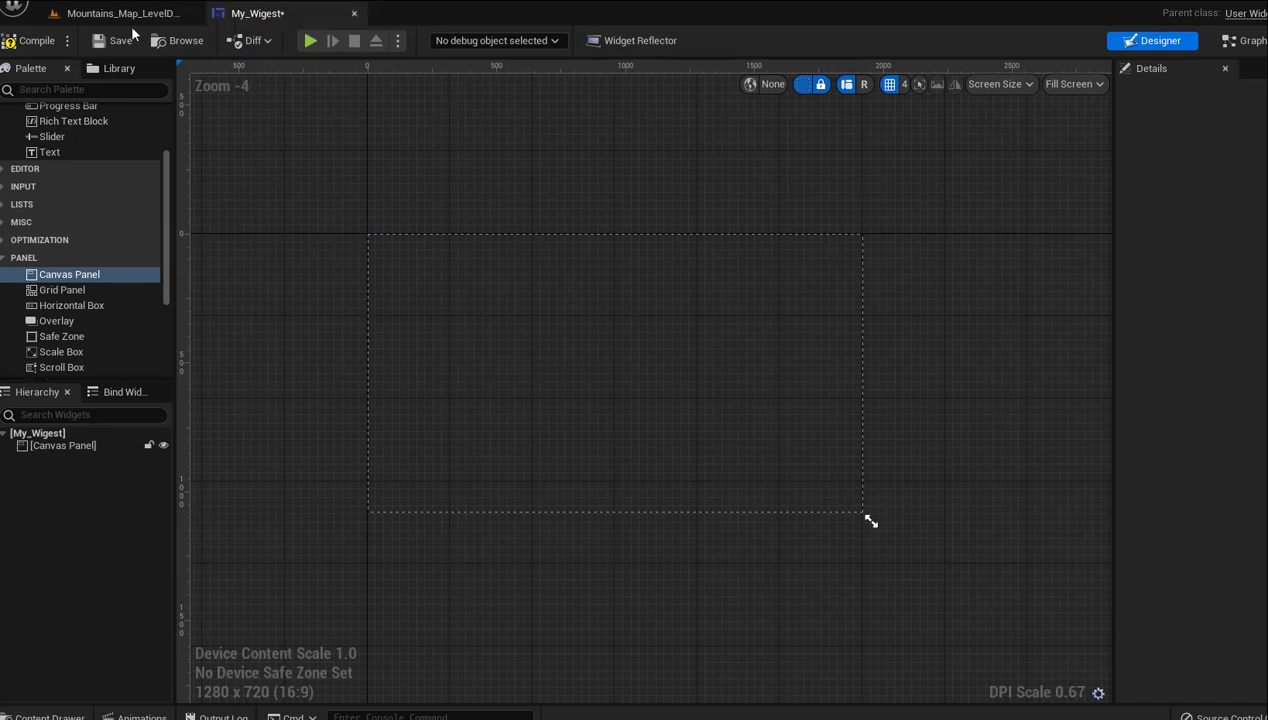
Go from the Content root into the IMAGENES folder in the content drawer
key(ctrl+space)
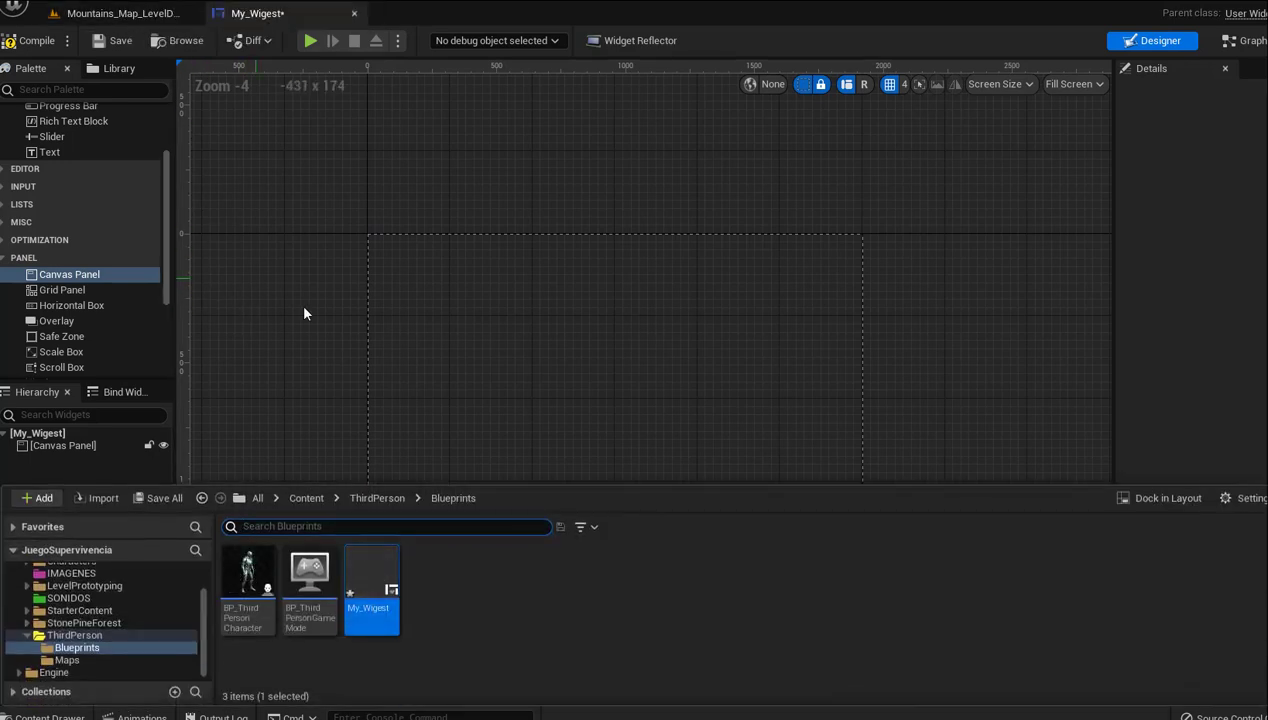
click(307, 498)
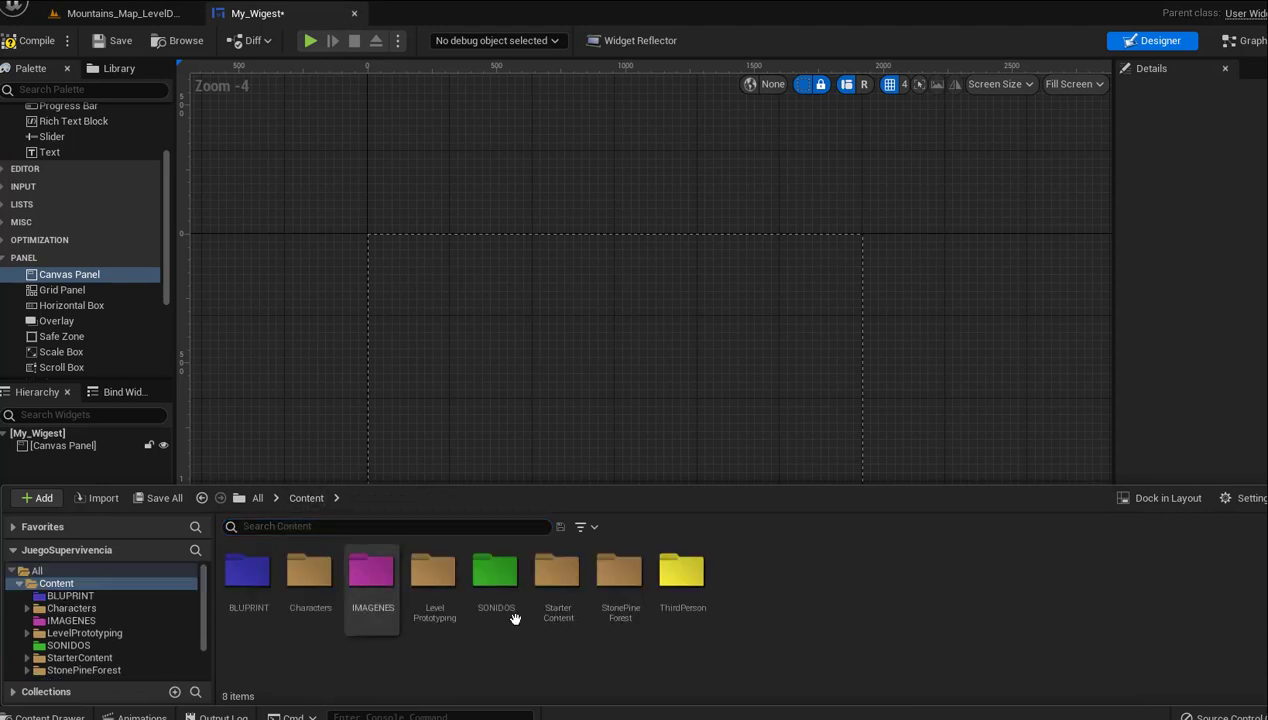
double_click(370, 580)
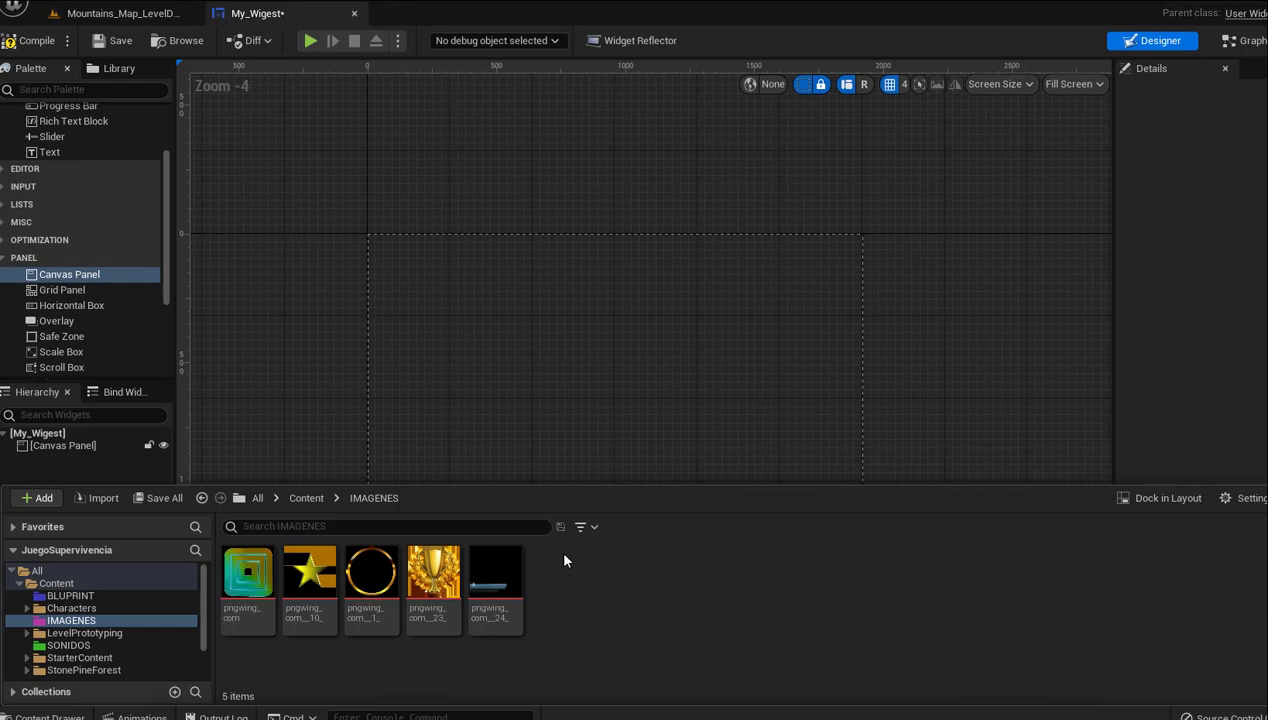
Add the dark bar (about 364×229), yellow star and glowing square frame (about 172×199) images
mouse_move(495, 578)
mouse_down()
mouse_move(582, 388)
mouse_move(578, 406)
mouse_move(614, 388)
mouse_up()
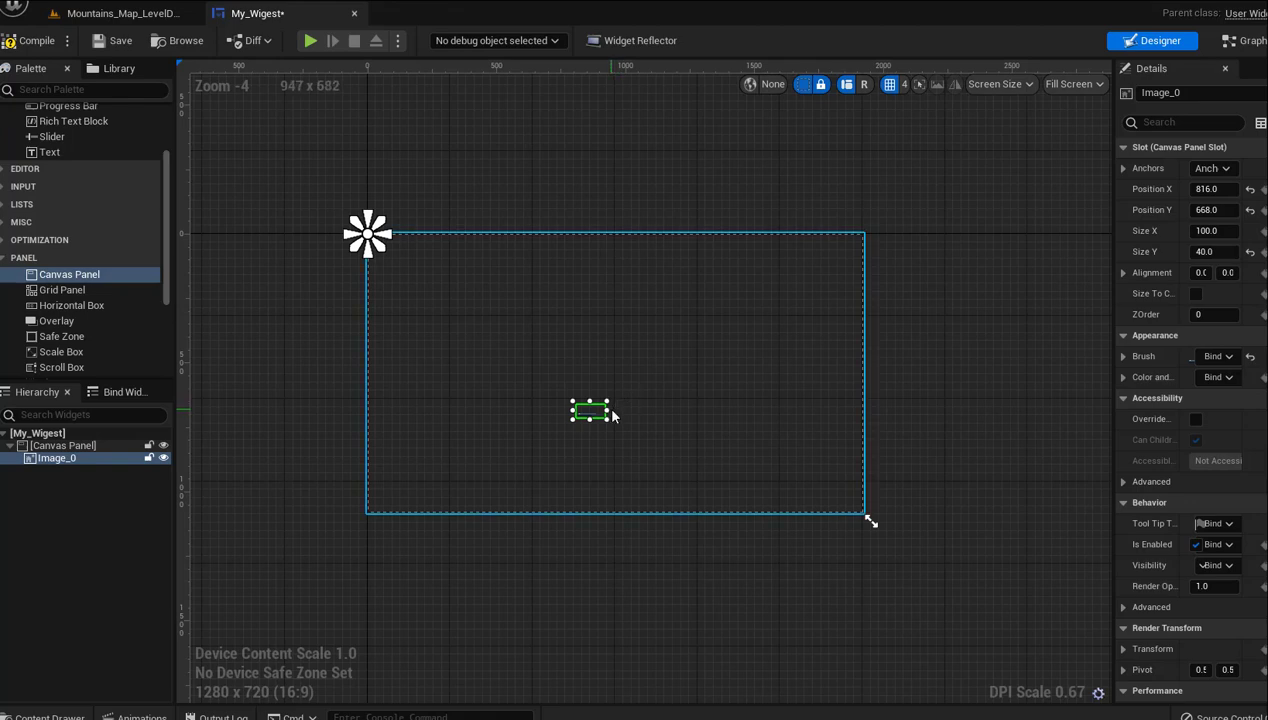
drag(652, 449, 675, 468)
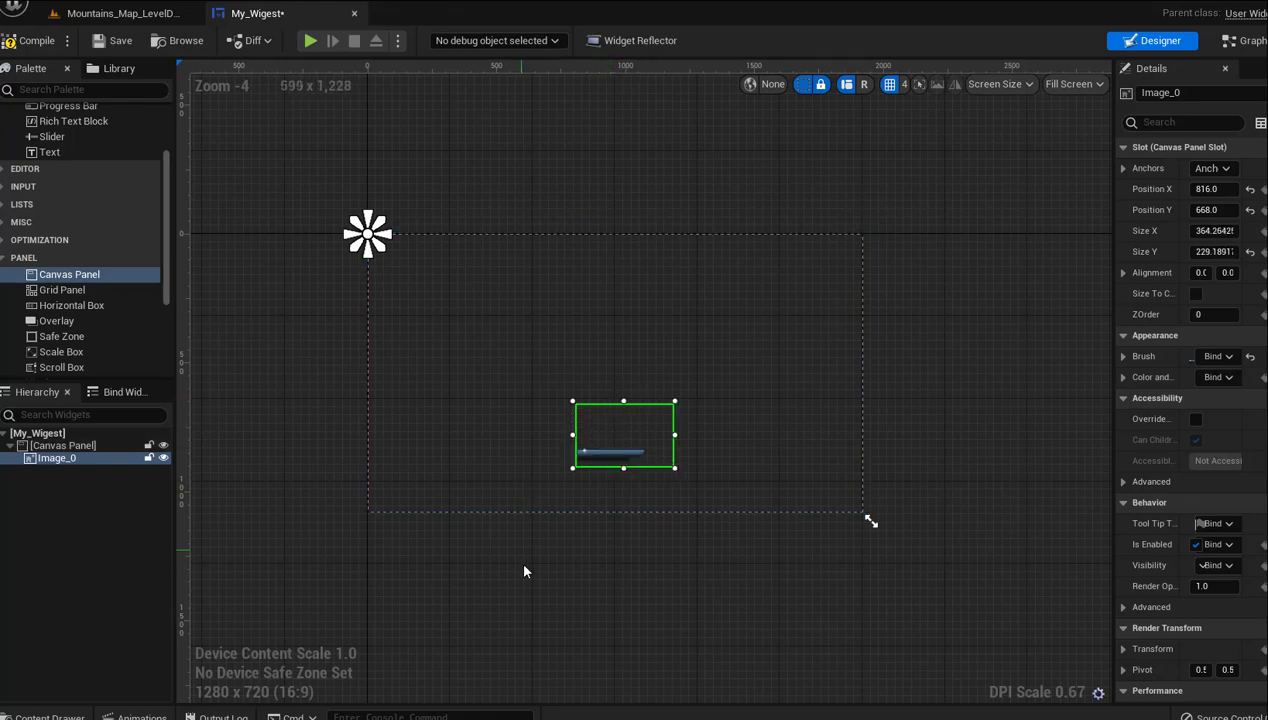
key(ctrl+space)
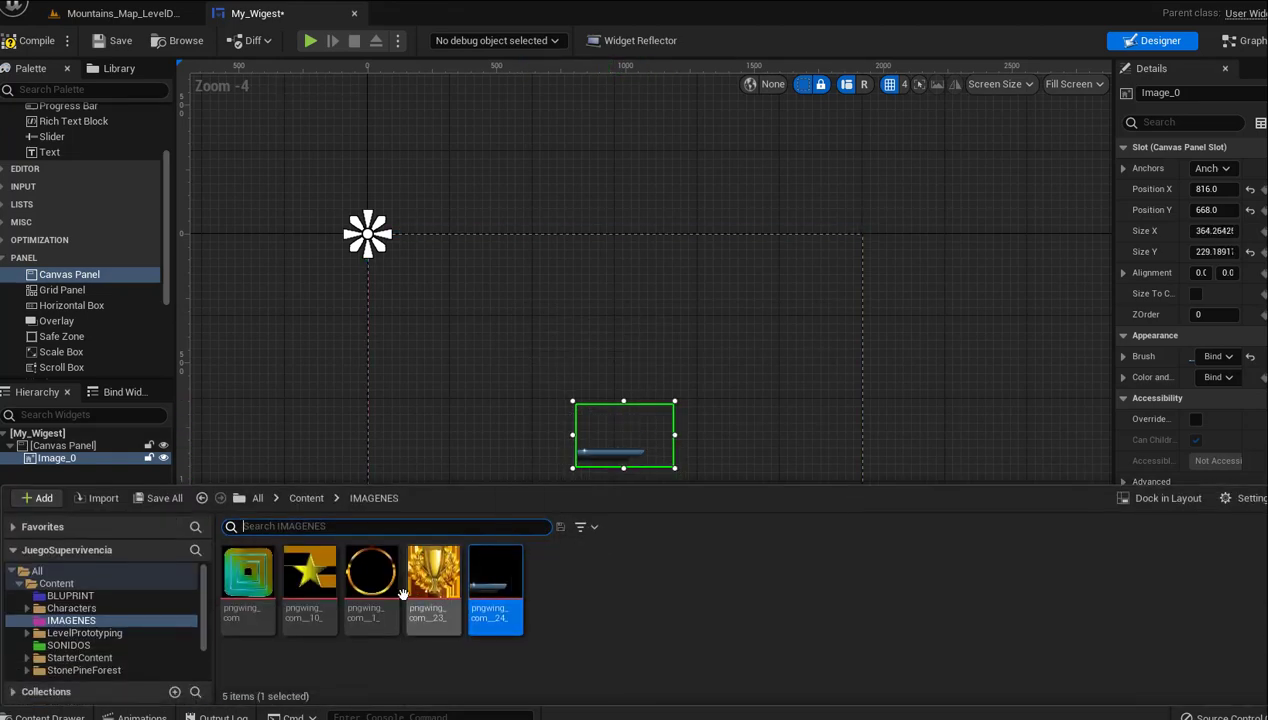
mouse_move(306, 584)
mouse_down()
mouse_move(481, 330)
mouse_move(531, 376)
mouse_up()
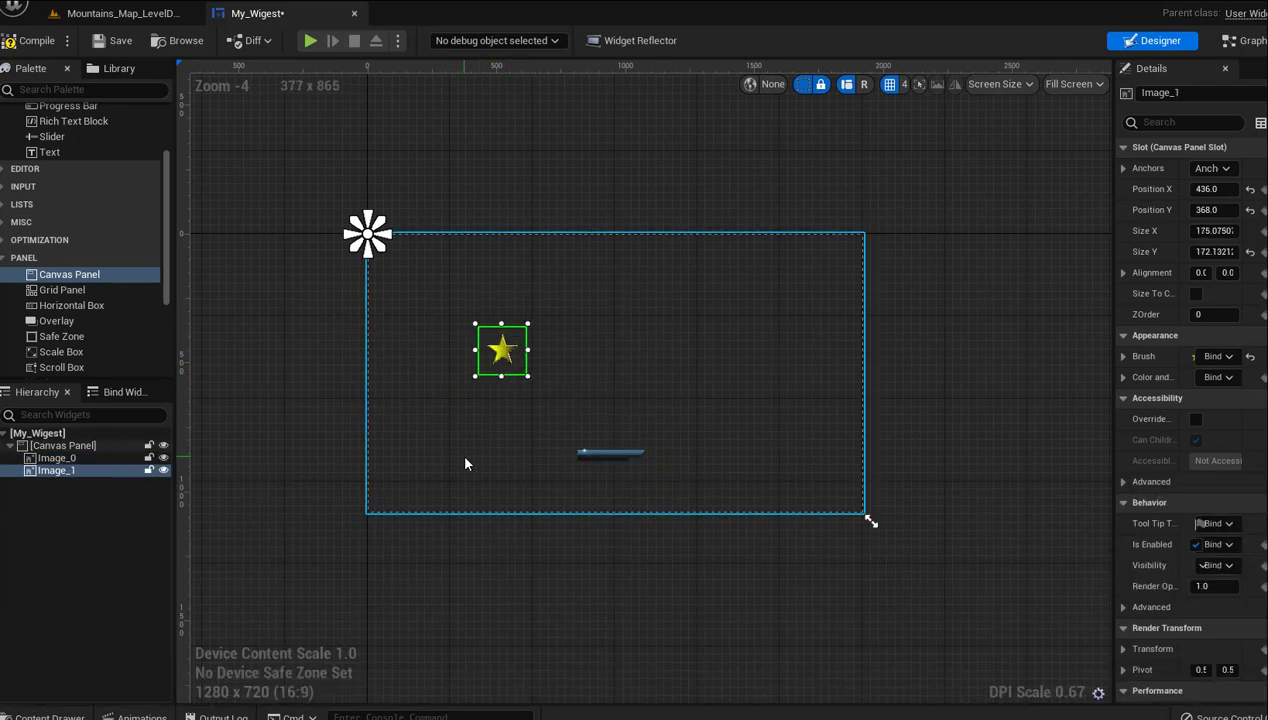
key(ctrl+space)
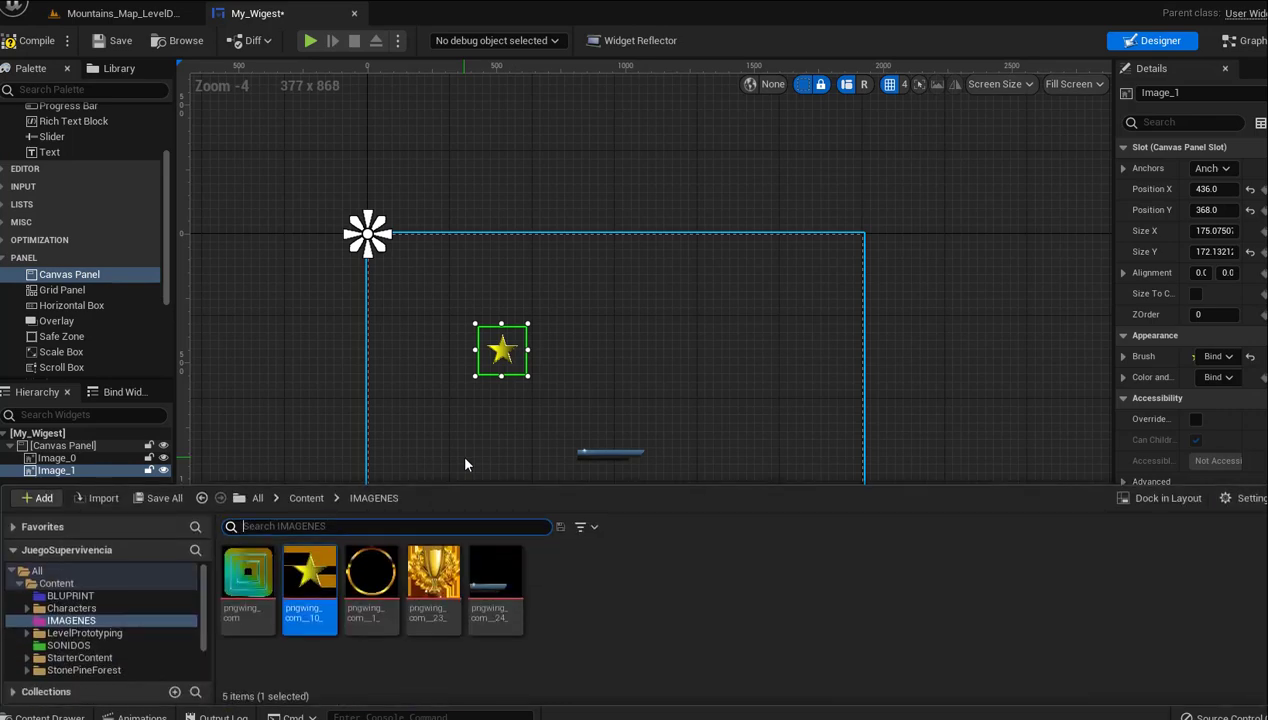
drag(247, 572, 421, 423)
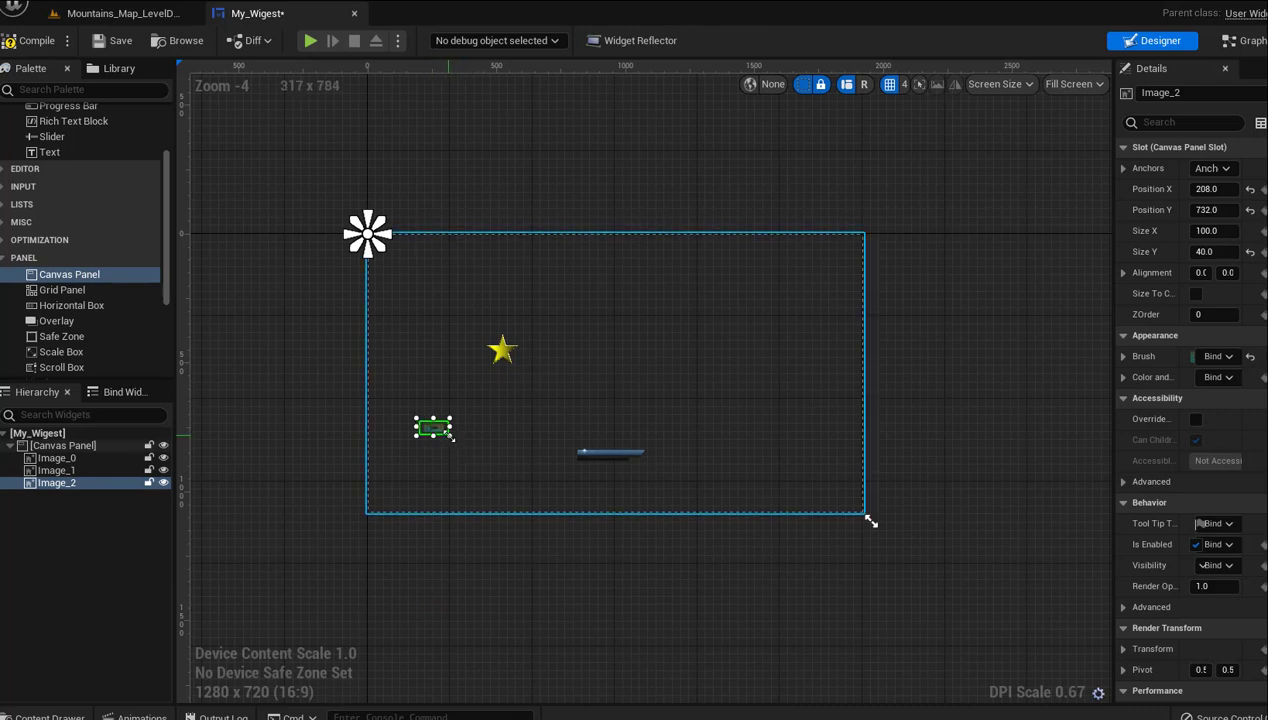
drag(450, 435, 468, 480)
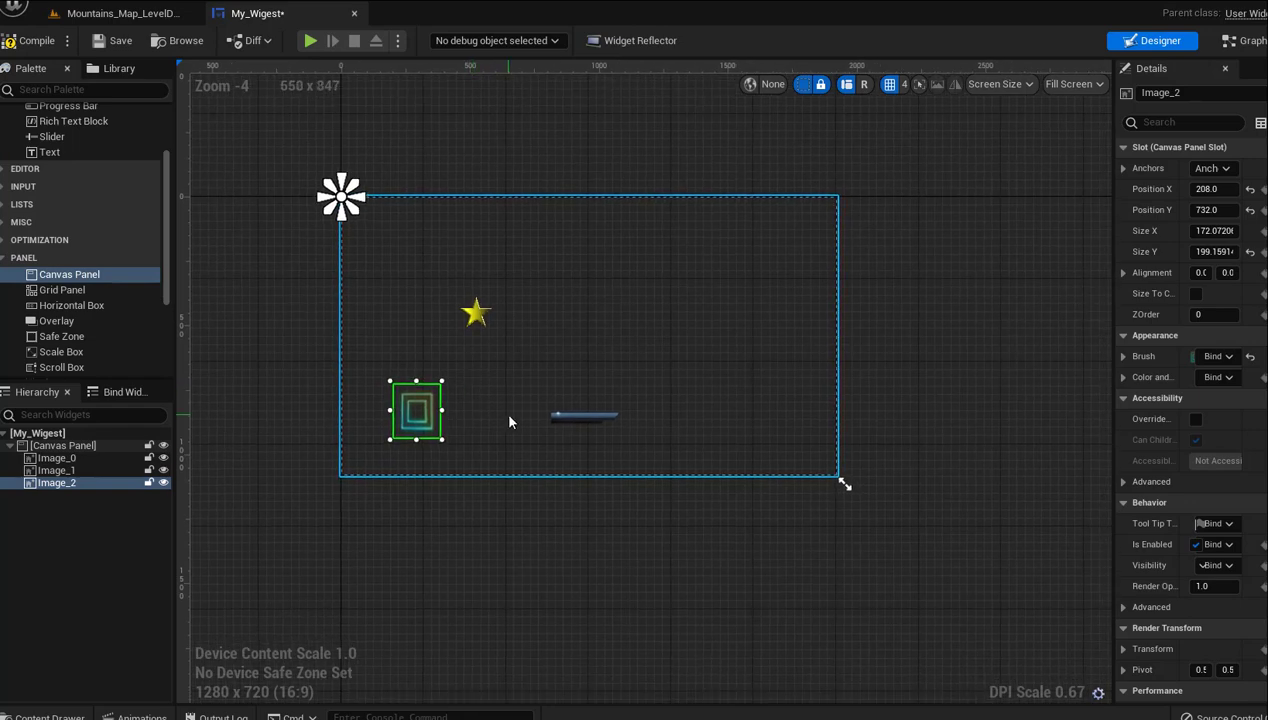
Select the blue bar image and move it lower on the screen
scroll(503, 410, up, 5)
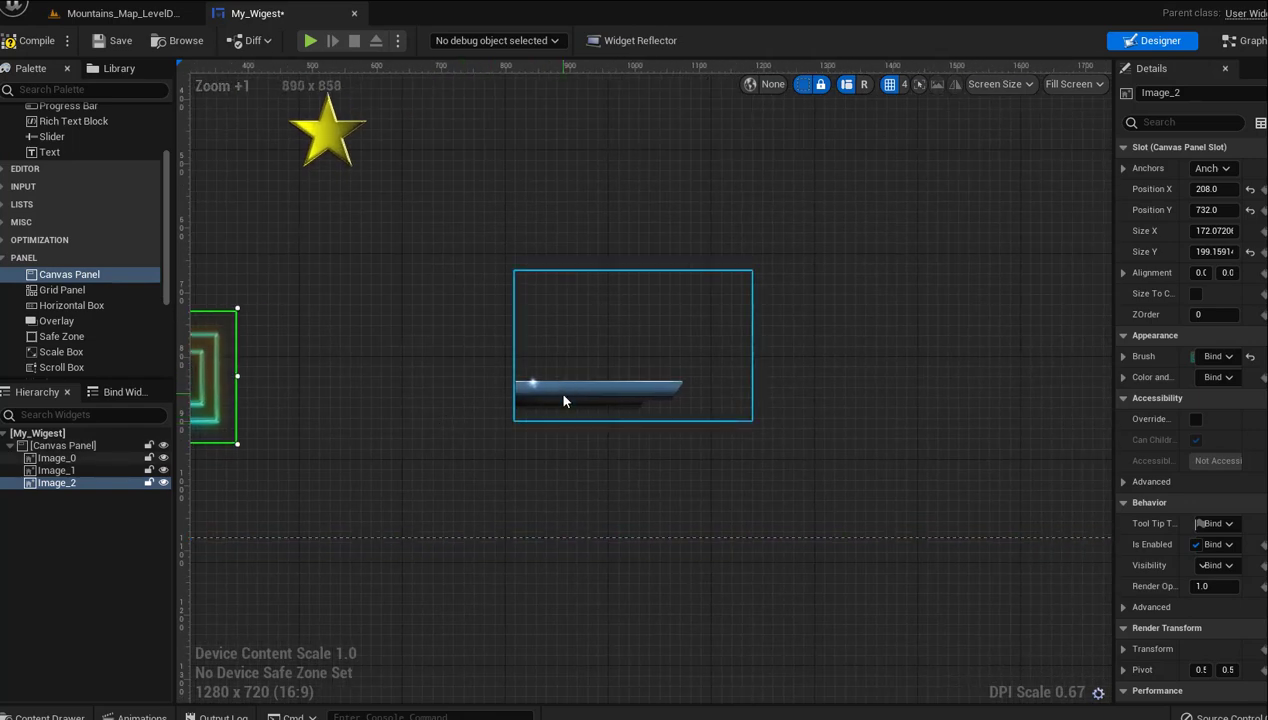
click(564, 394)
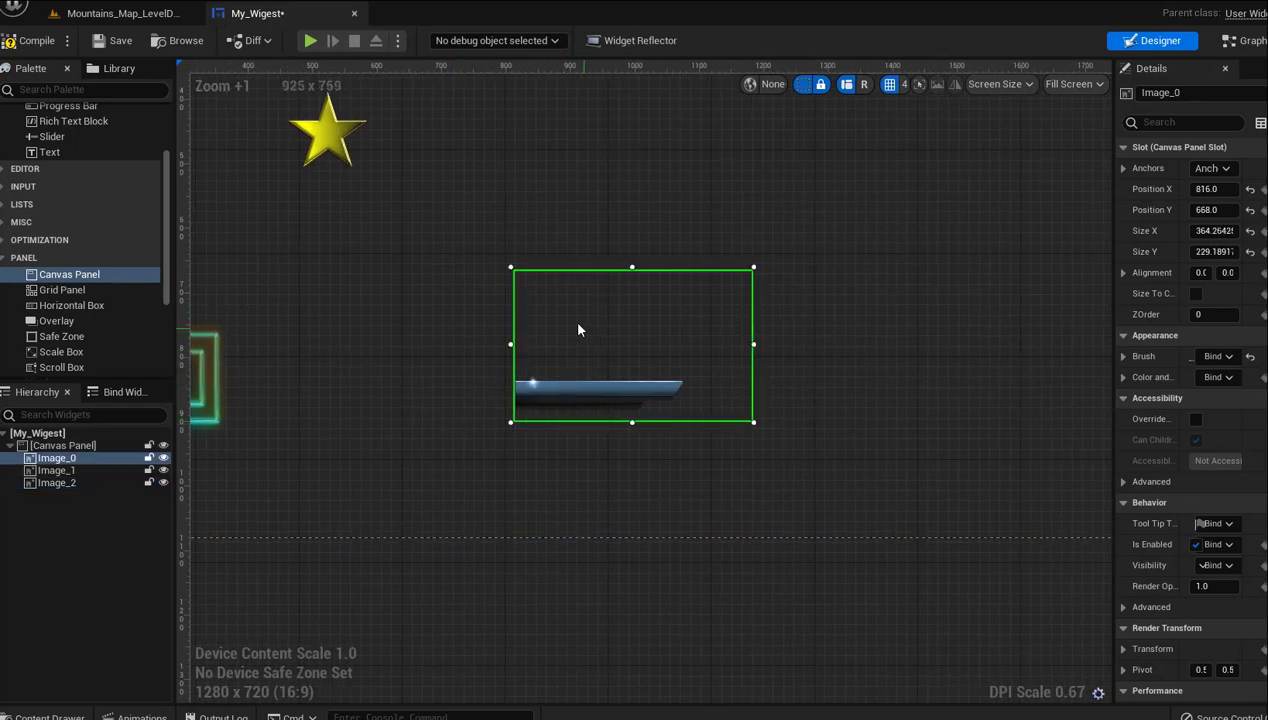
drag(635, 315, 641, 437)
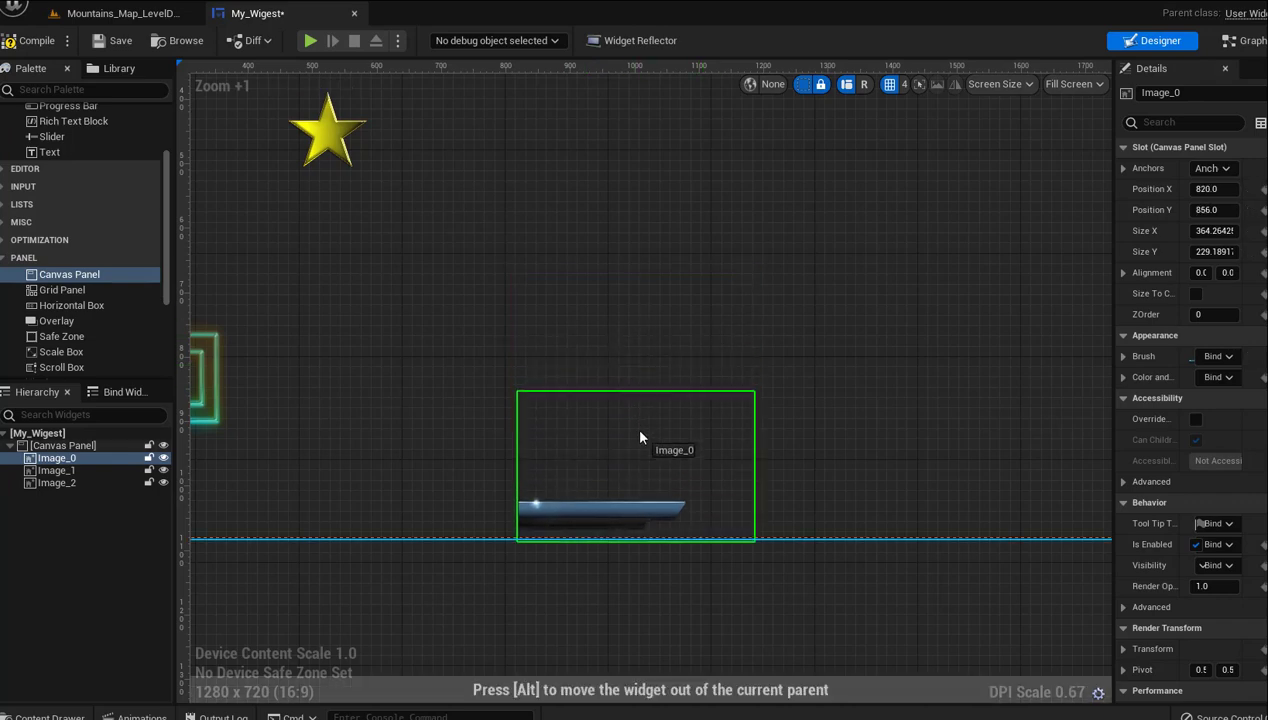
scroll(567, 462, up, 2)
scroll(538, 464, up, 1)
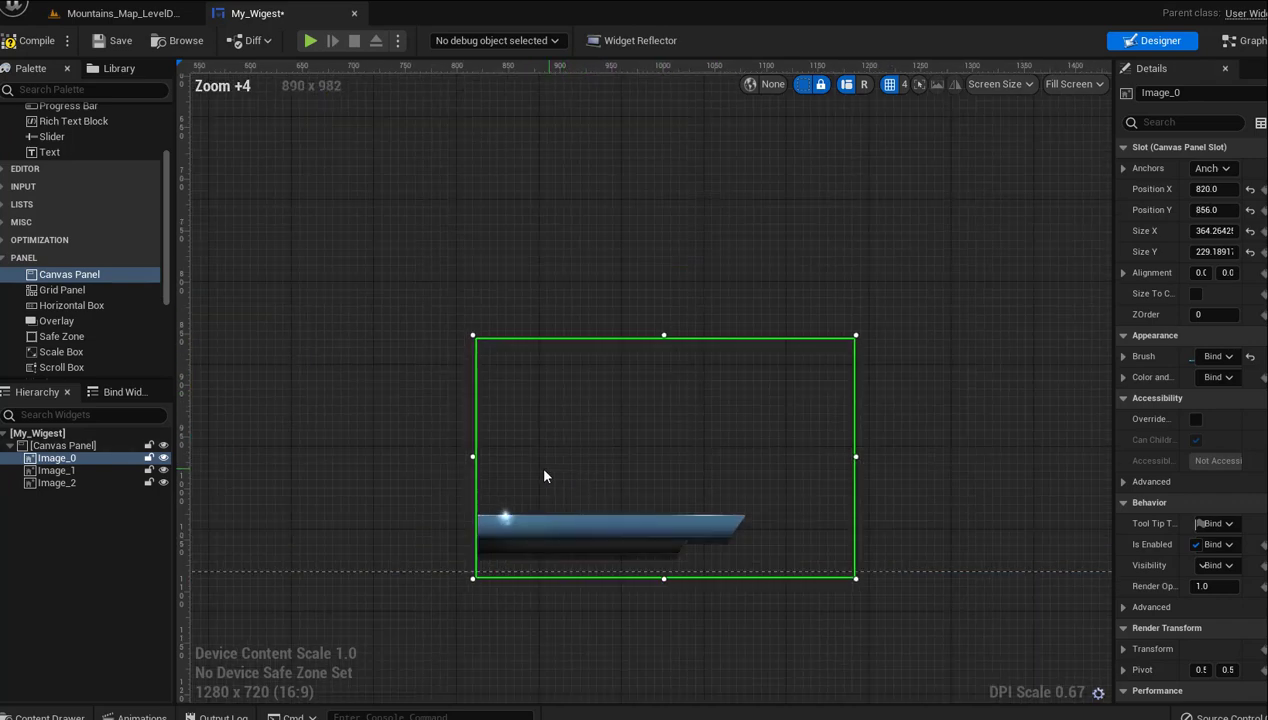
scroll(401, 361, down, 5)
scroll(397, 420, down, 4)
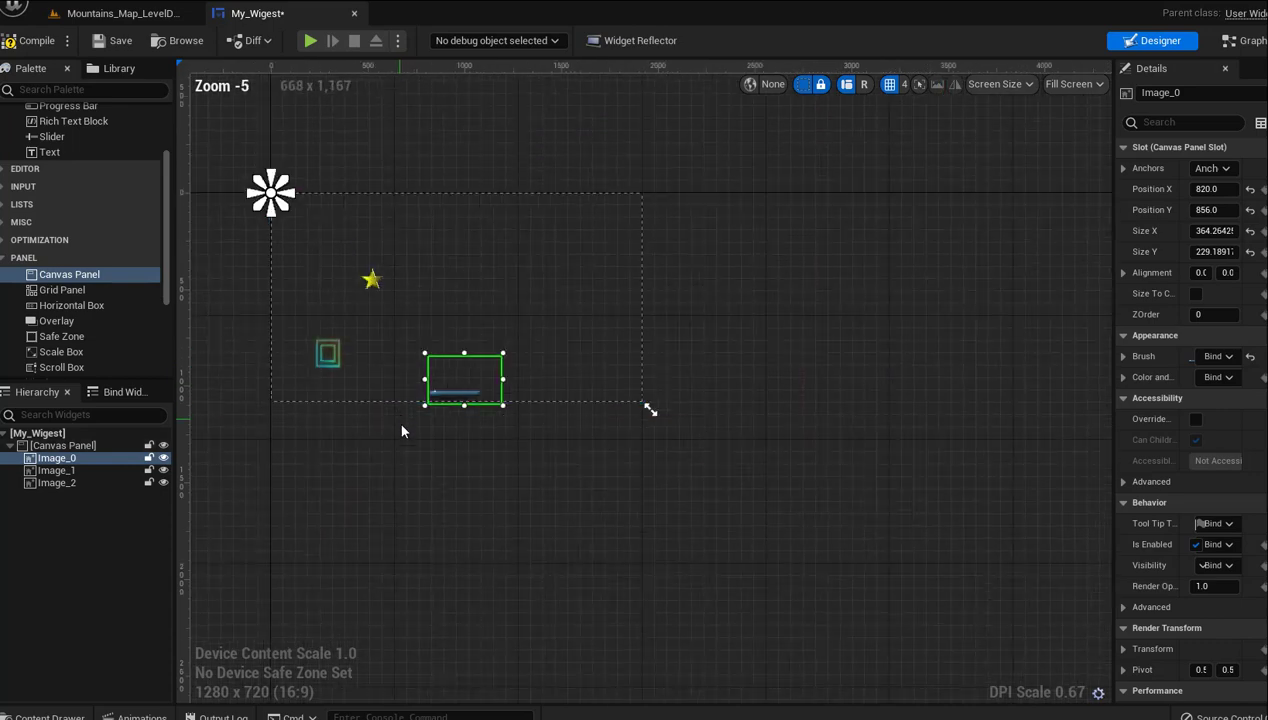
right_drag(397, 420, 515, 464)
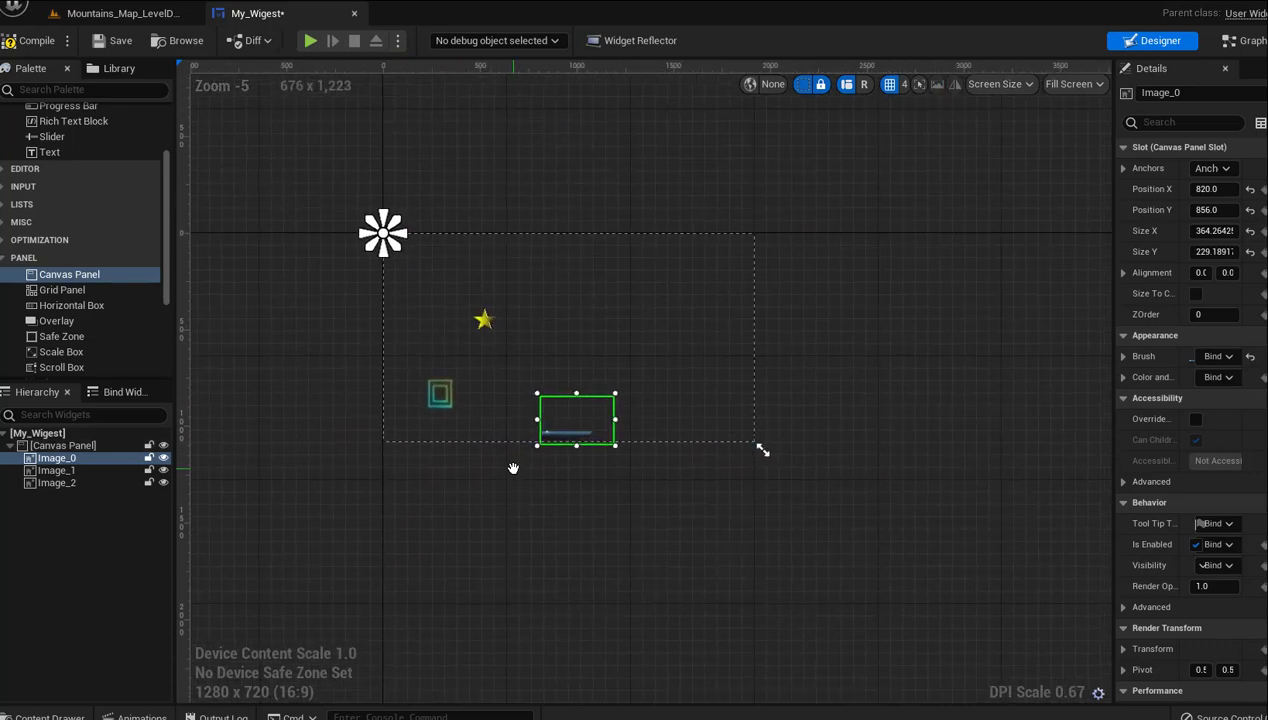
scroll(557, 488, up, 3)
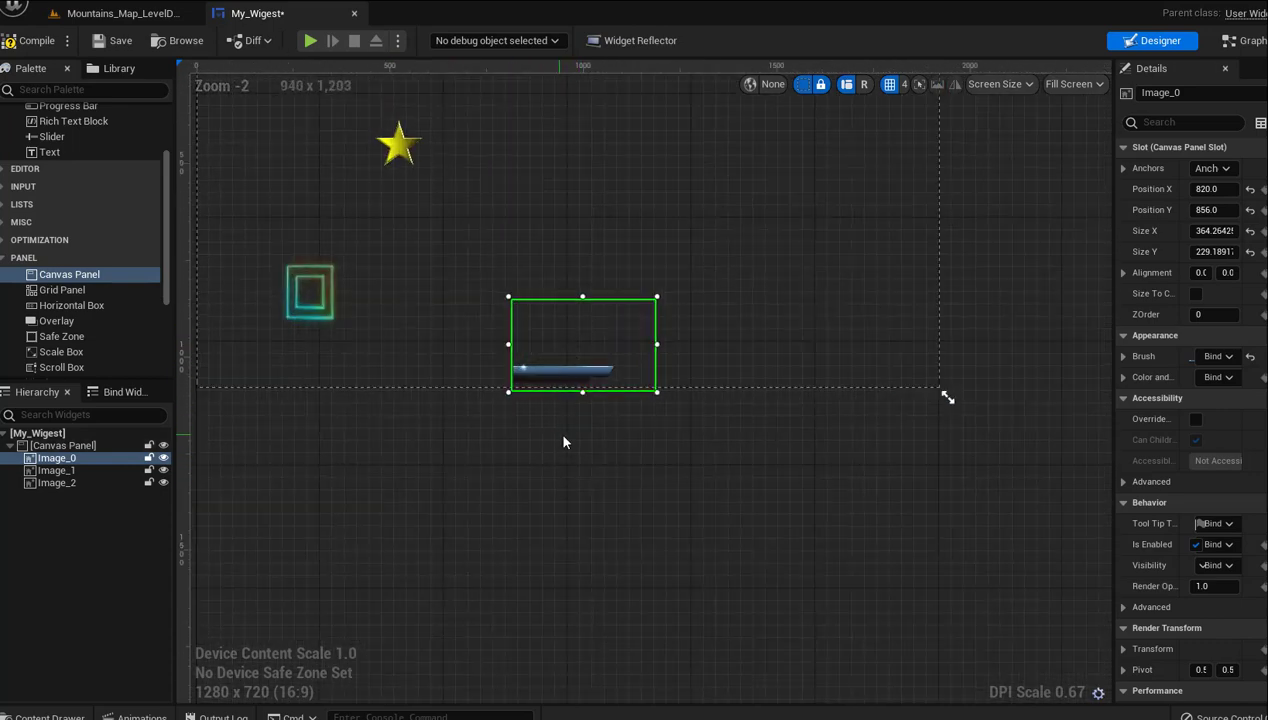
scroll(566, 435, up, 4)
right_drag(567, 425, 575, 564)
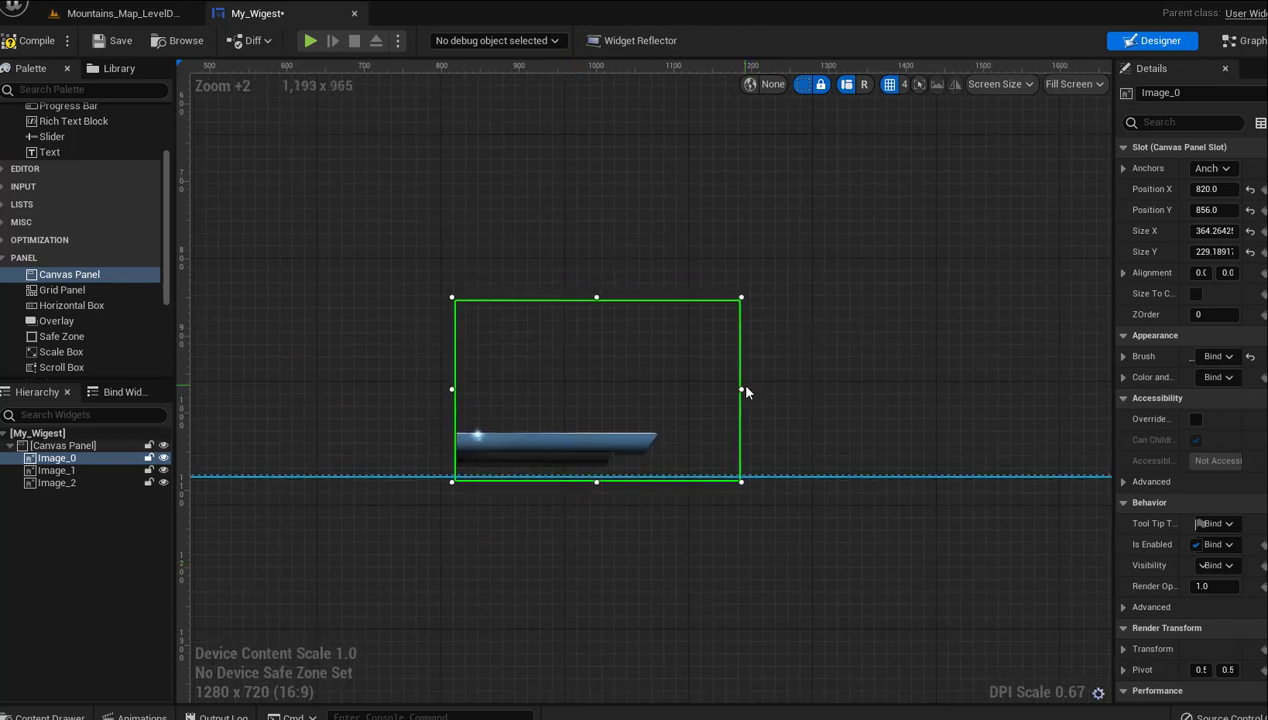
Widen the blue bar and settle it near the bottom centre at 668, 852
drag(741, 389, 979, 400)
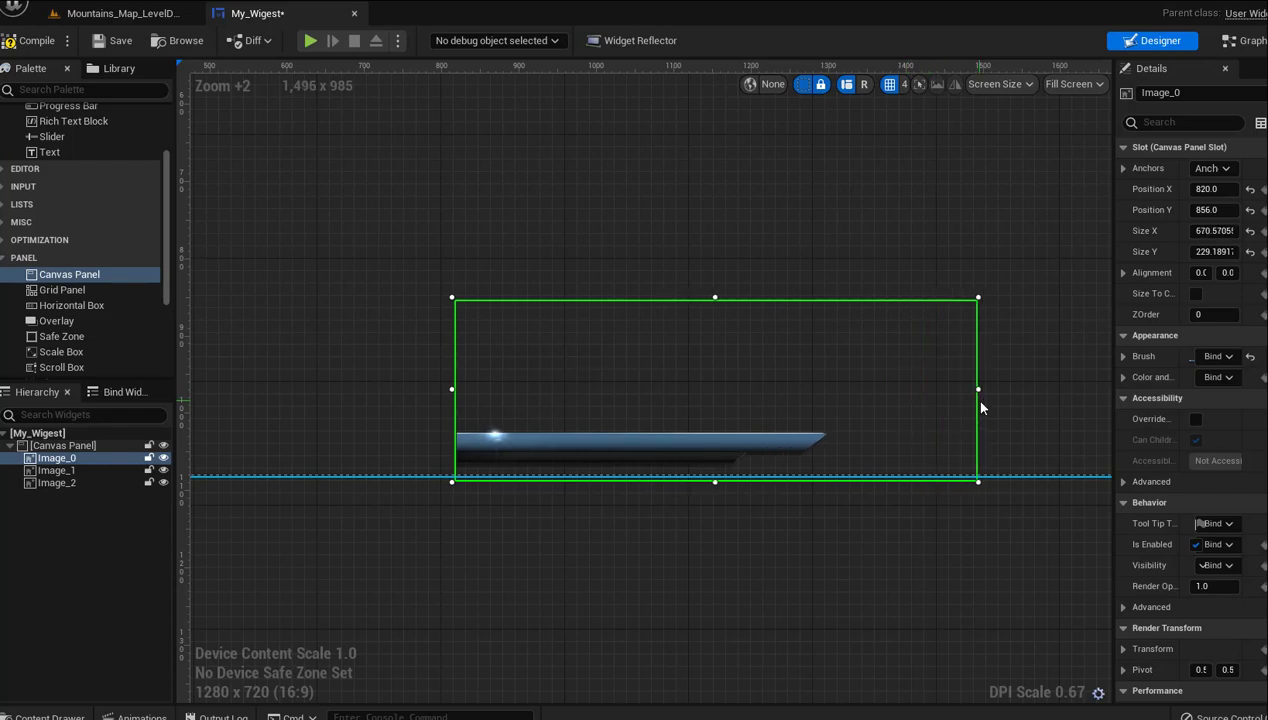
scroll(650, 570, down, 3)
scroll(650, 570, down, 1)
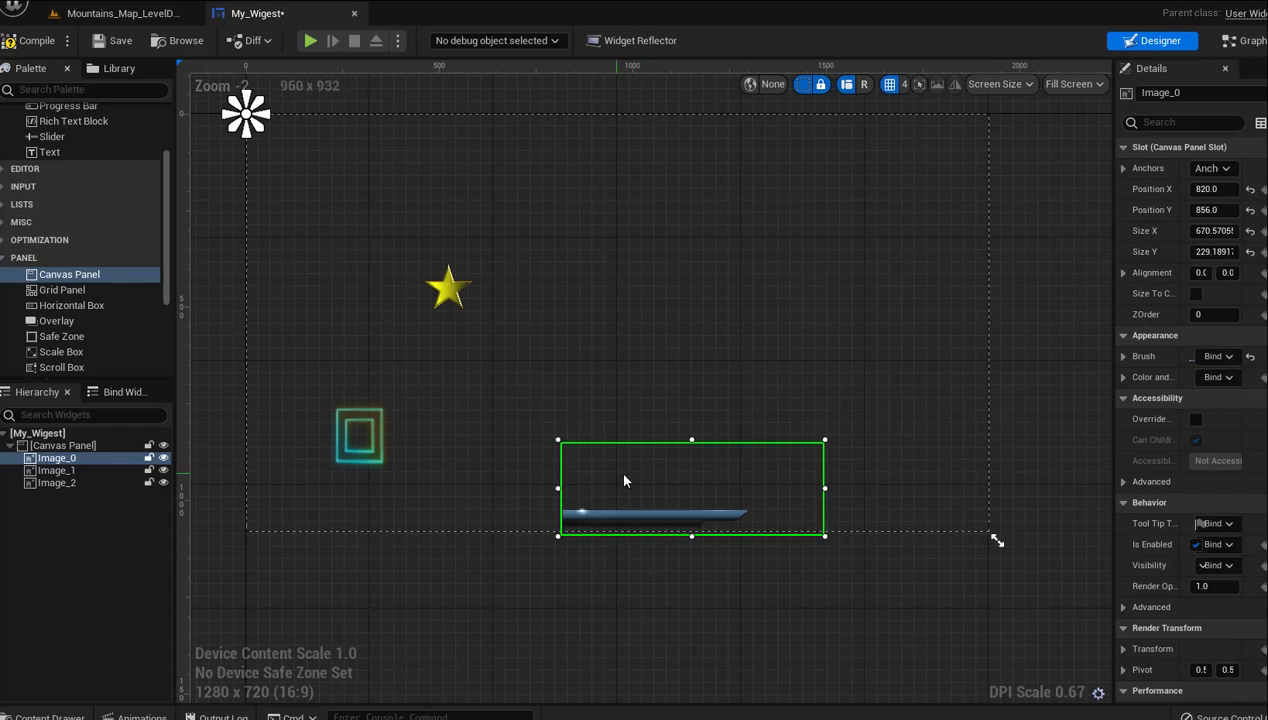
drag(624, 476, 579, 482)
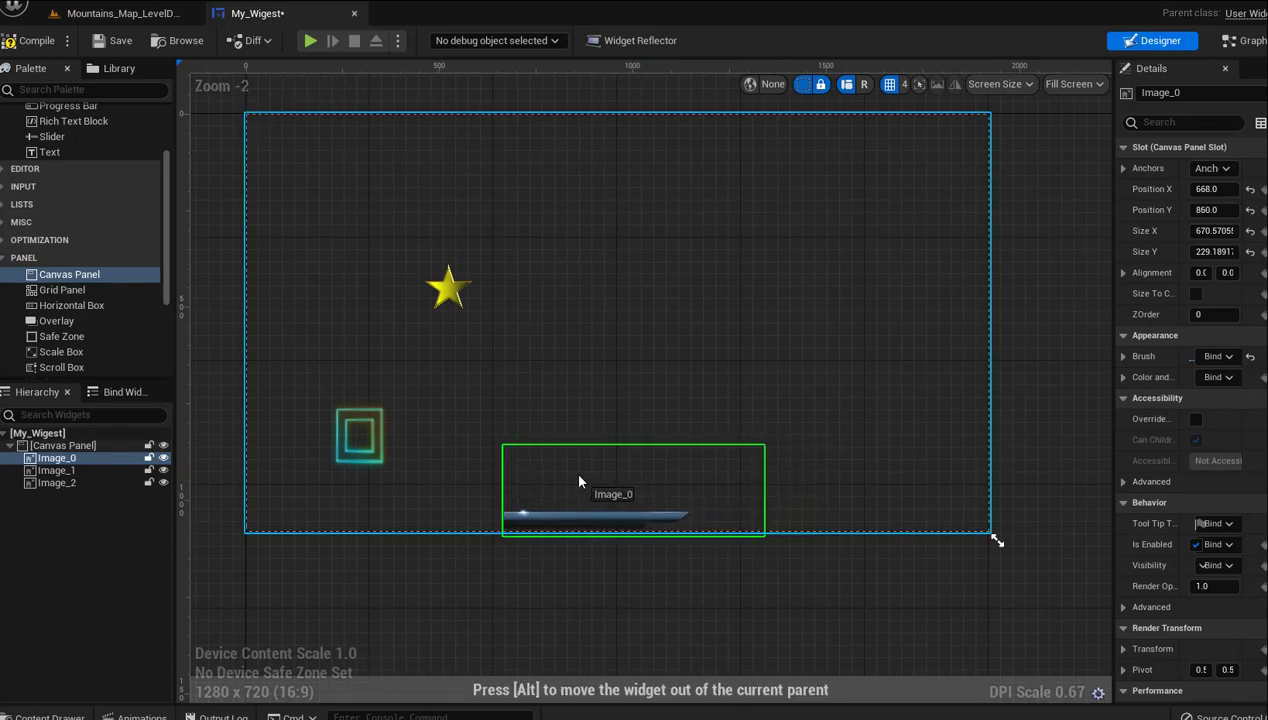
scroll(577, 530, up, 3)
scroll(566, 574, up, 2)
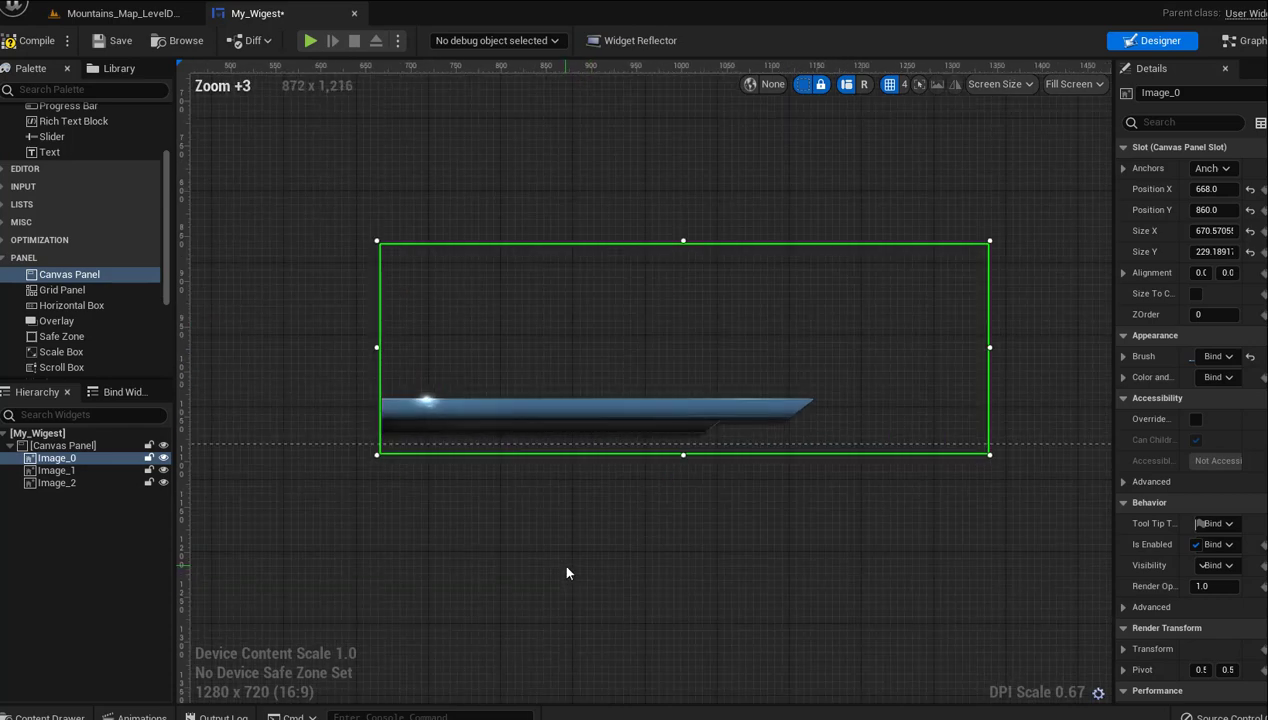
drag(545, 320, 549, 295)
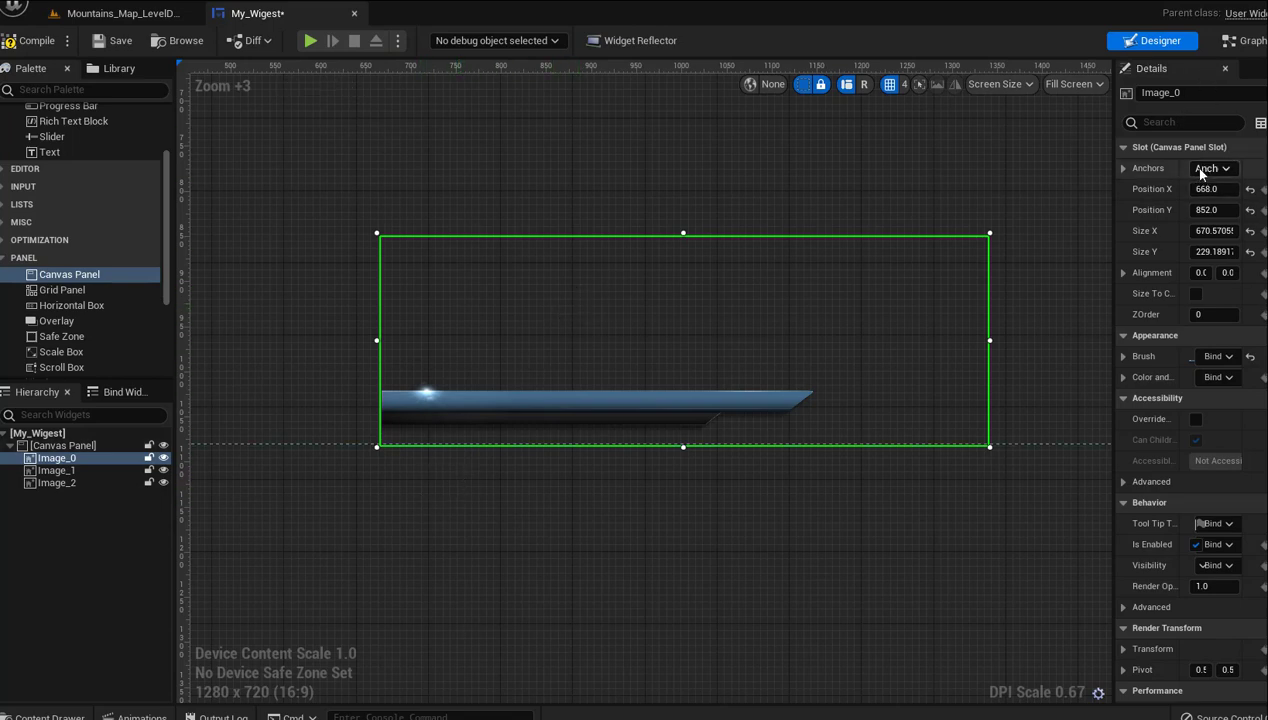
Anchor Image_0 to the bottom-centre preset
drag(1113, 193, 1054, 195)
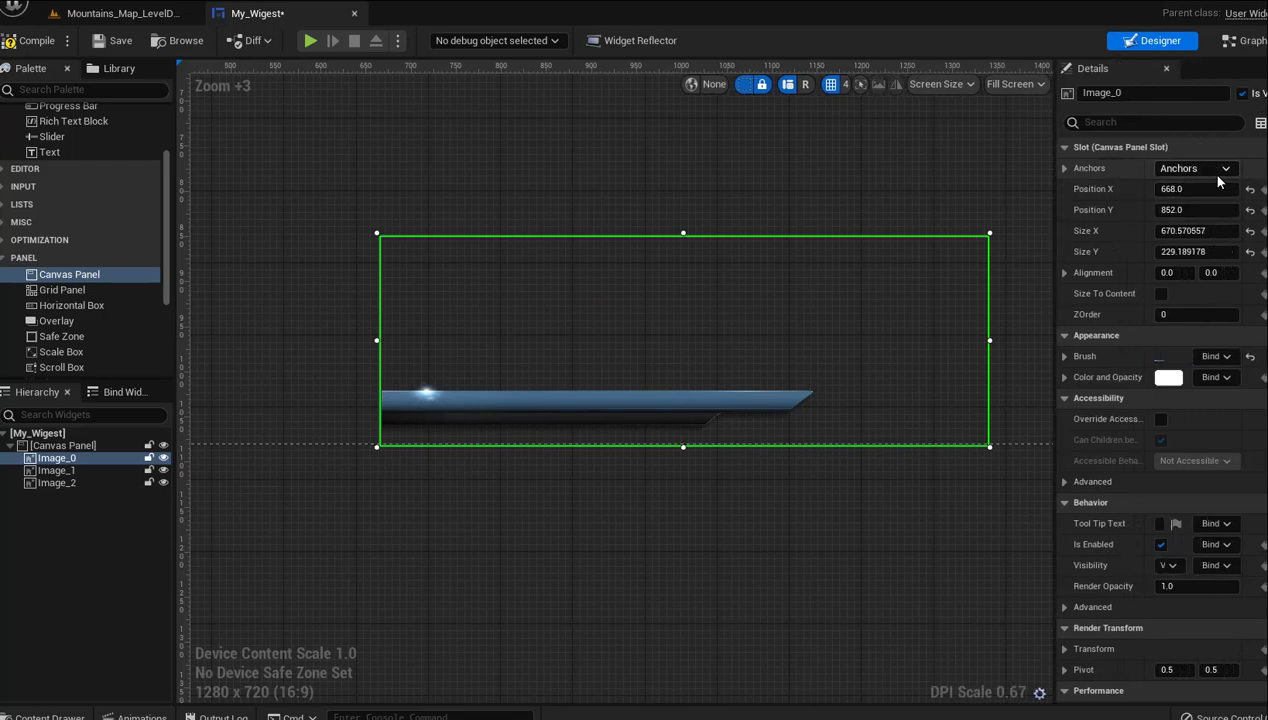
click(1185, 172)
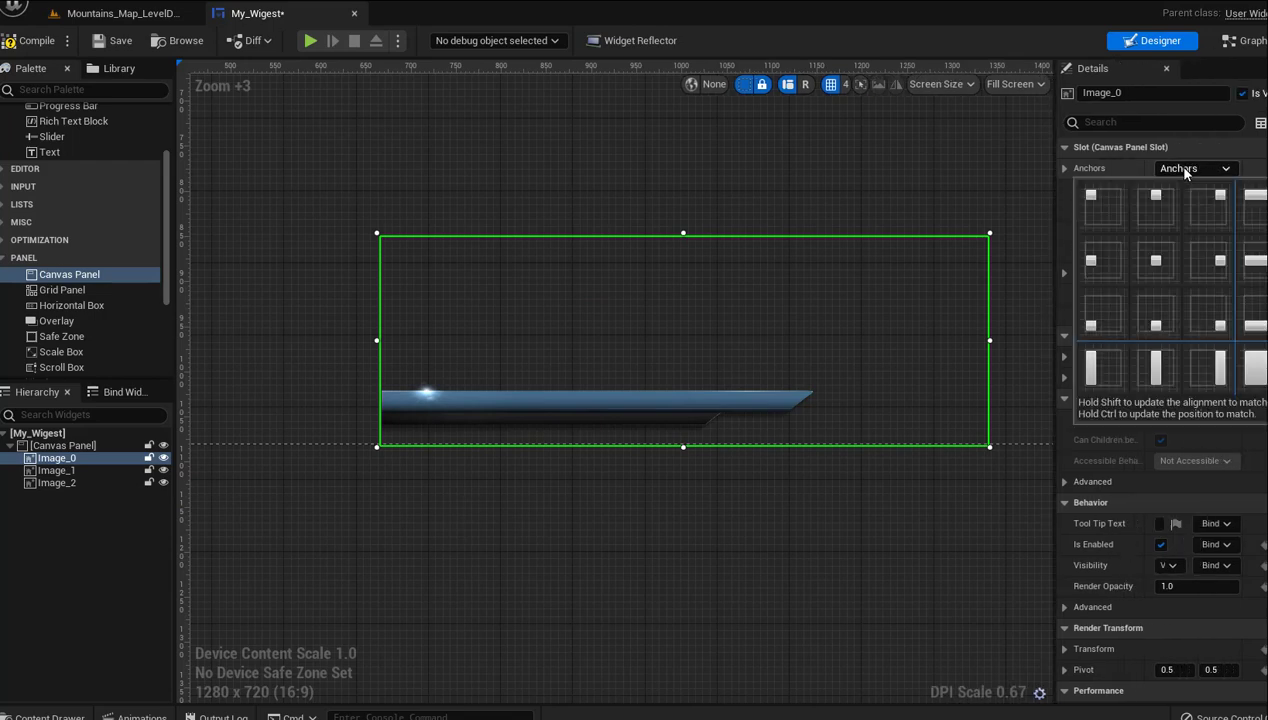
click(1155, 328)
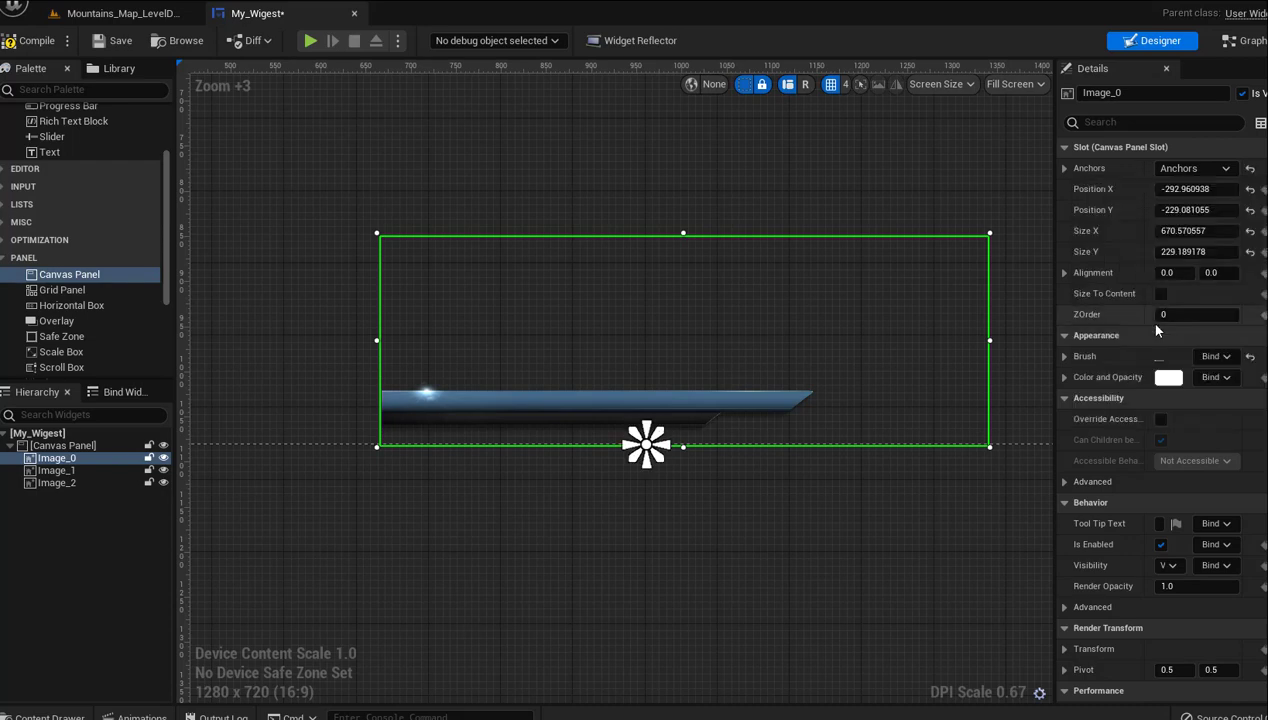
scroll(703, 566, down, 2)
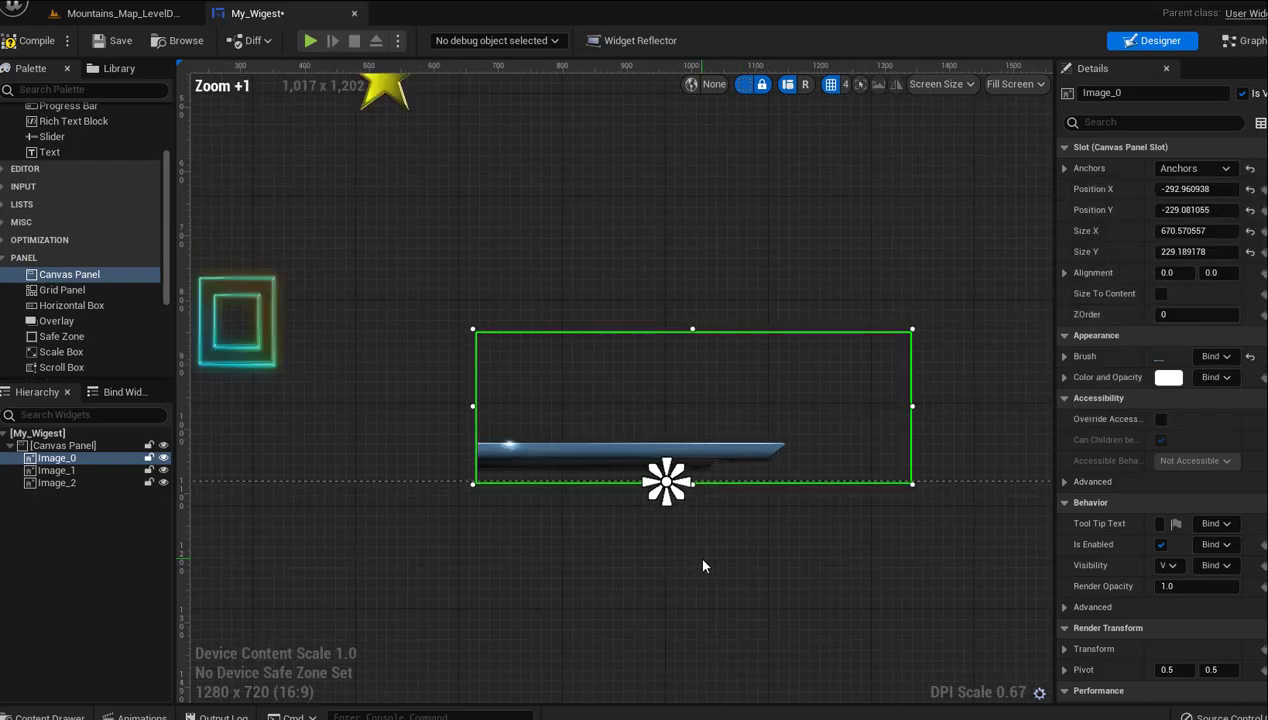
scroll(703, 566, down, 2)
scroll(703, 566, down, 1)
scroll(703, 566, down, 1)
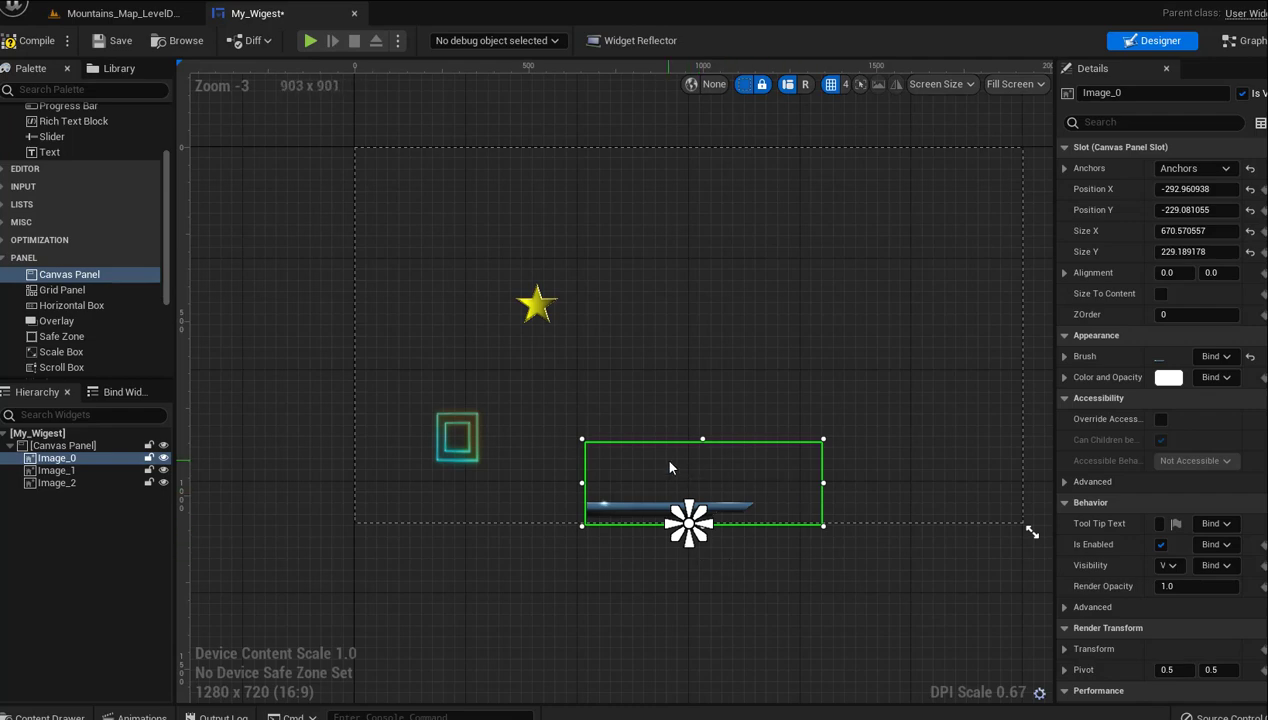
Shift Image_0 slightly right to position -228.96, -225.08
drag(681, 466, 673, 469)
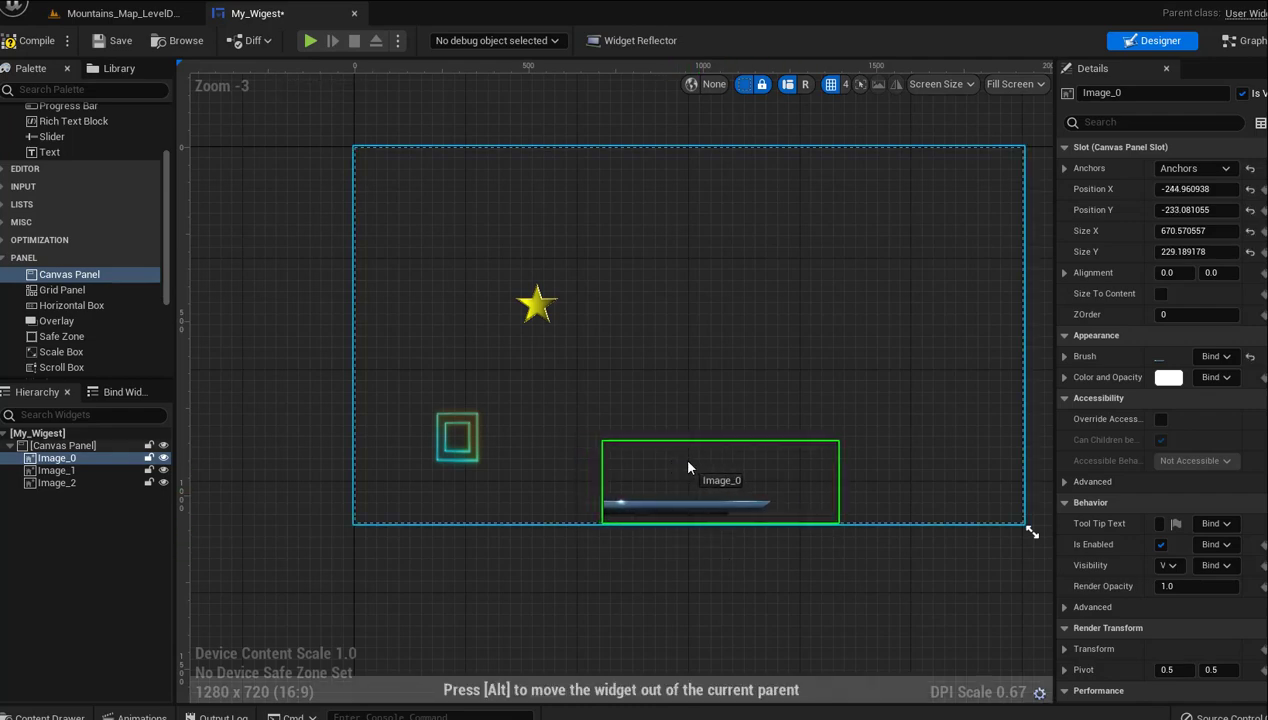
drag(673, 469, 693, 465)
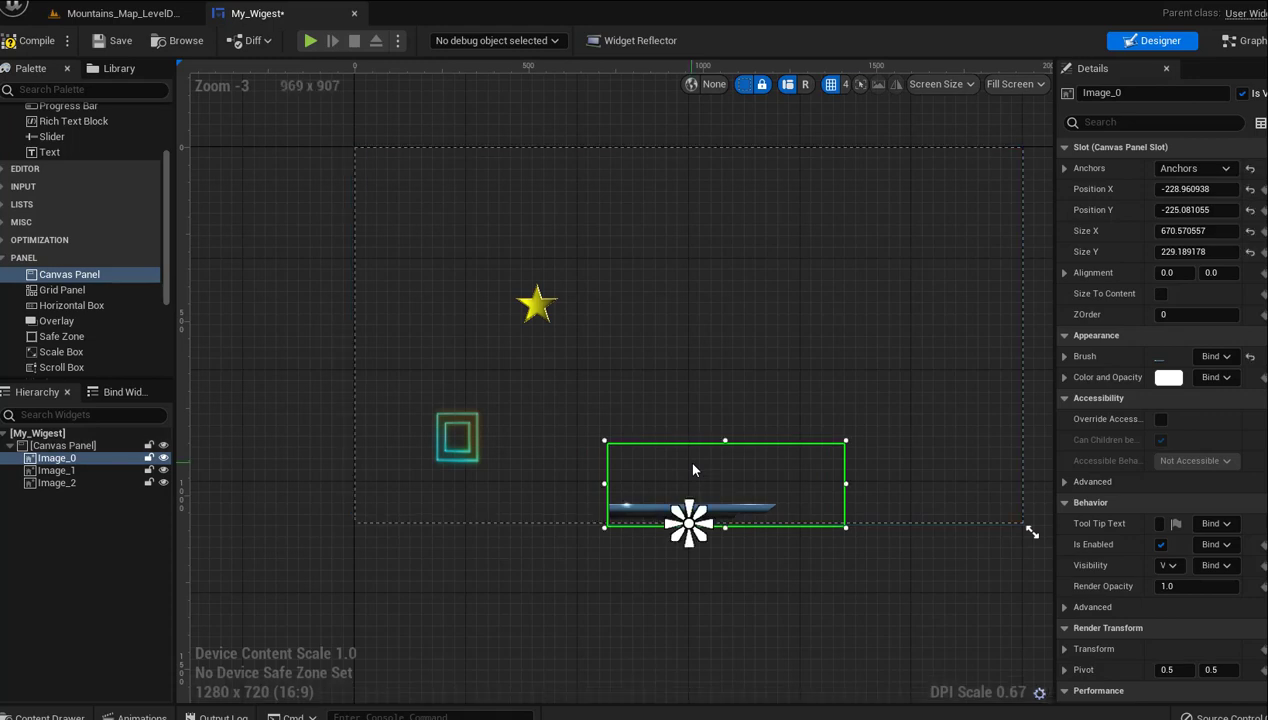
mouse_move(786, 614)
right_down()
mouse_move(682, 617)
mouse_move(654, 637)
right_up()
scroll(629, 605, up, 6)
scroll(588, 534, down, 1)
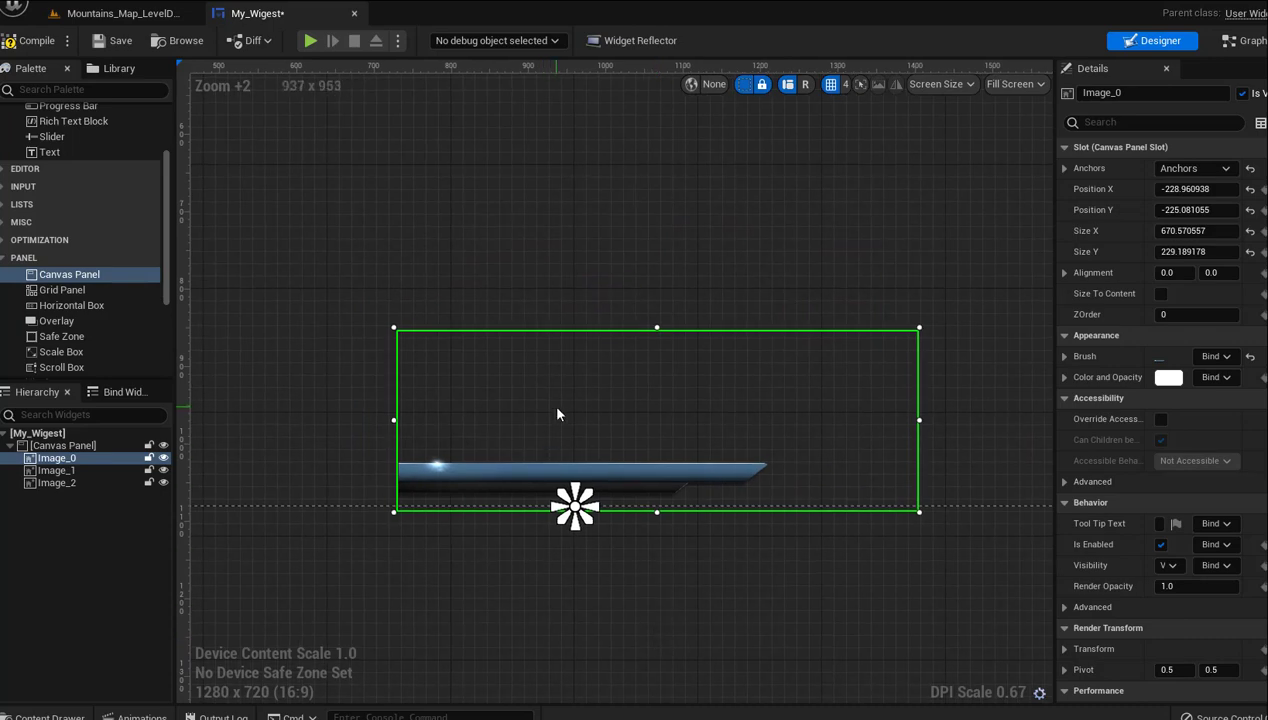
scroll(558, 414, down, 4)
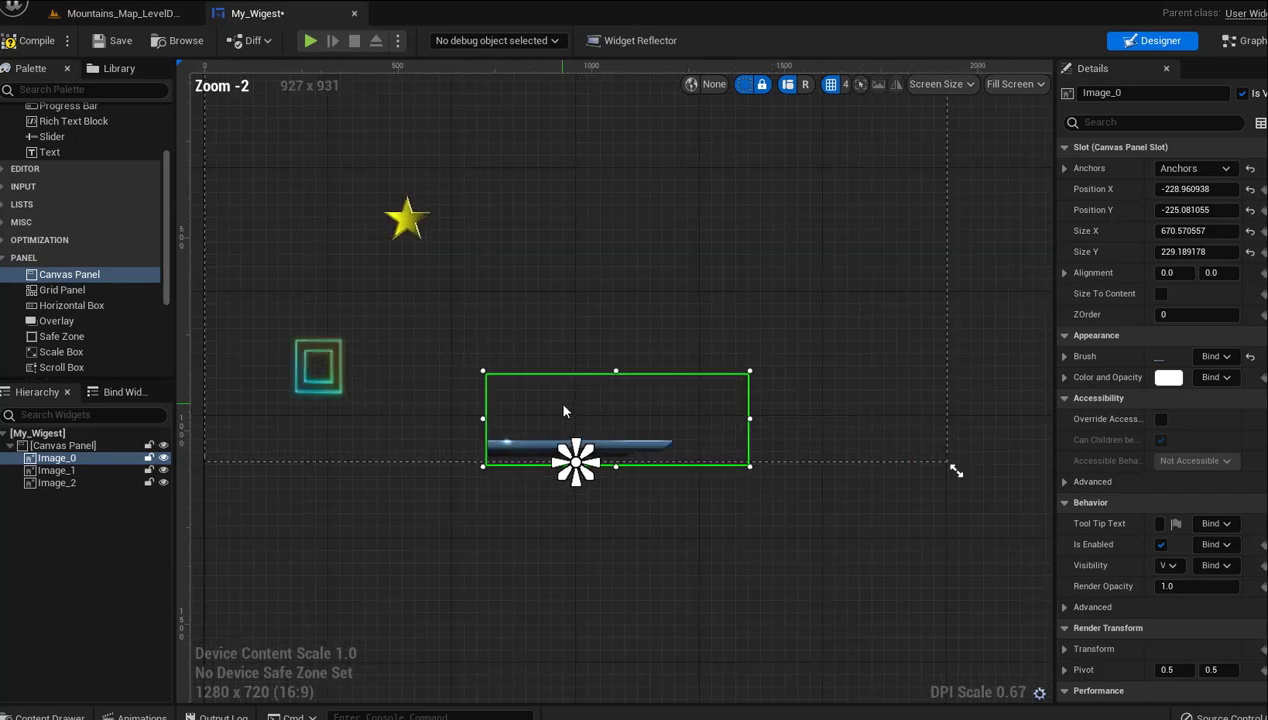
scroll(565, 411, down, 2)
scroll(563, 411, up, 3)
scroll(563, 411, up, 1)
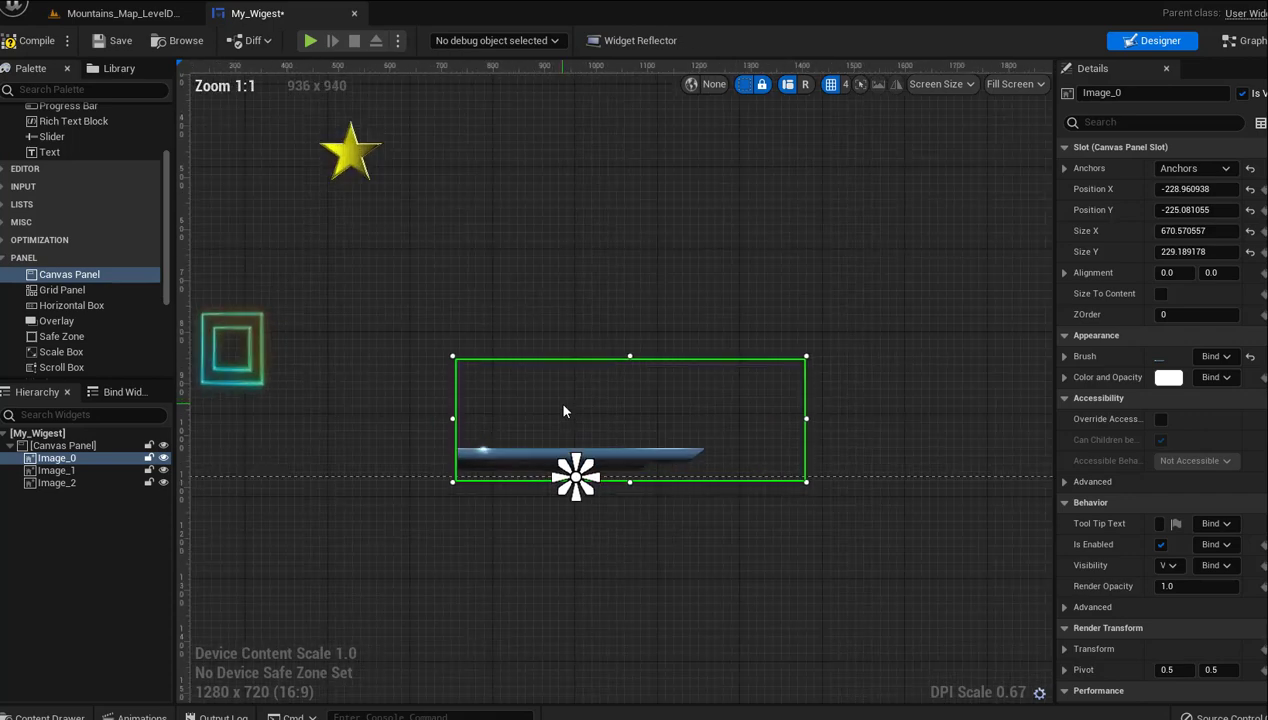
scroll(617, 528, up, 1)
scroll(617, 528, down, 1)
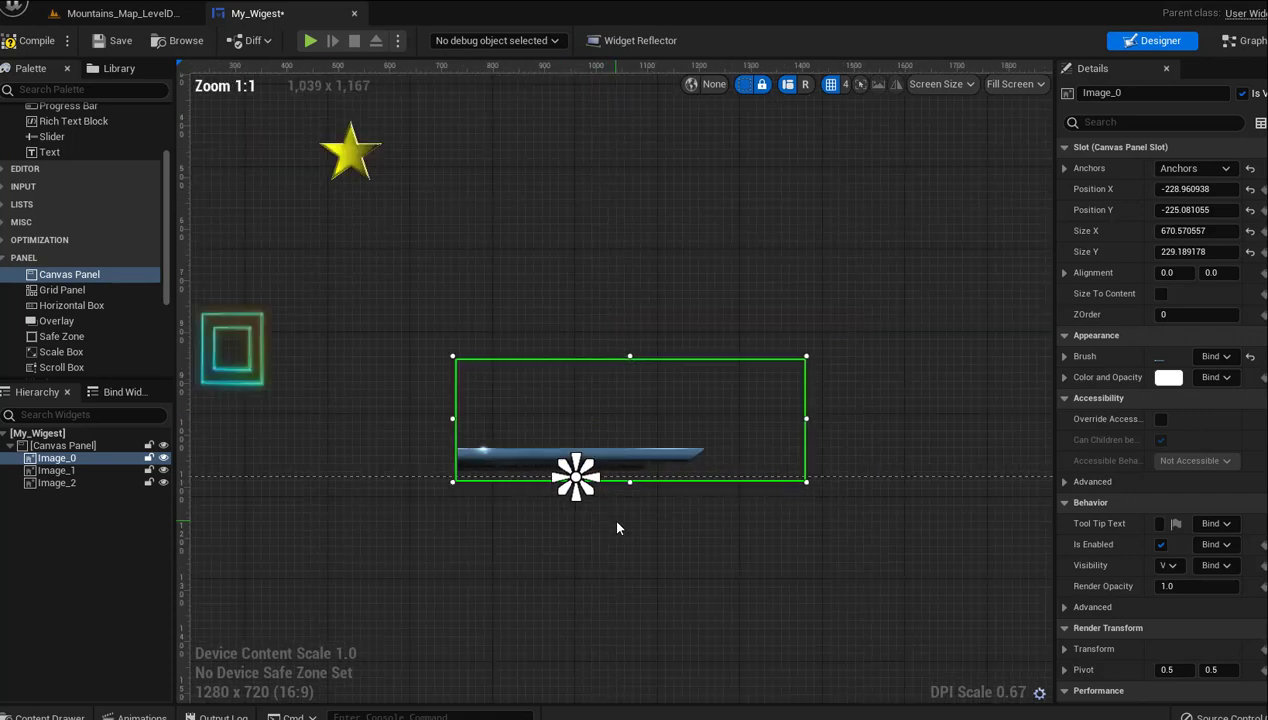
Duplicate the bar image and place the copy just above the original
right_click(552, 384)
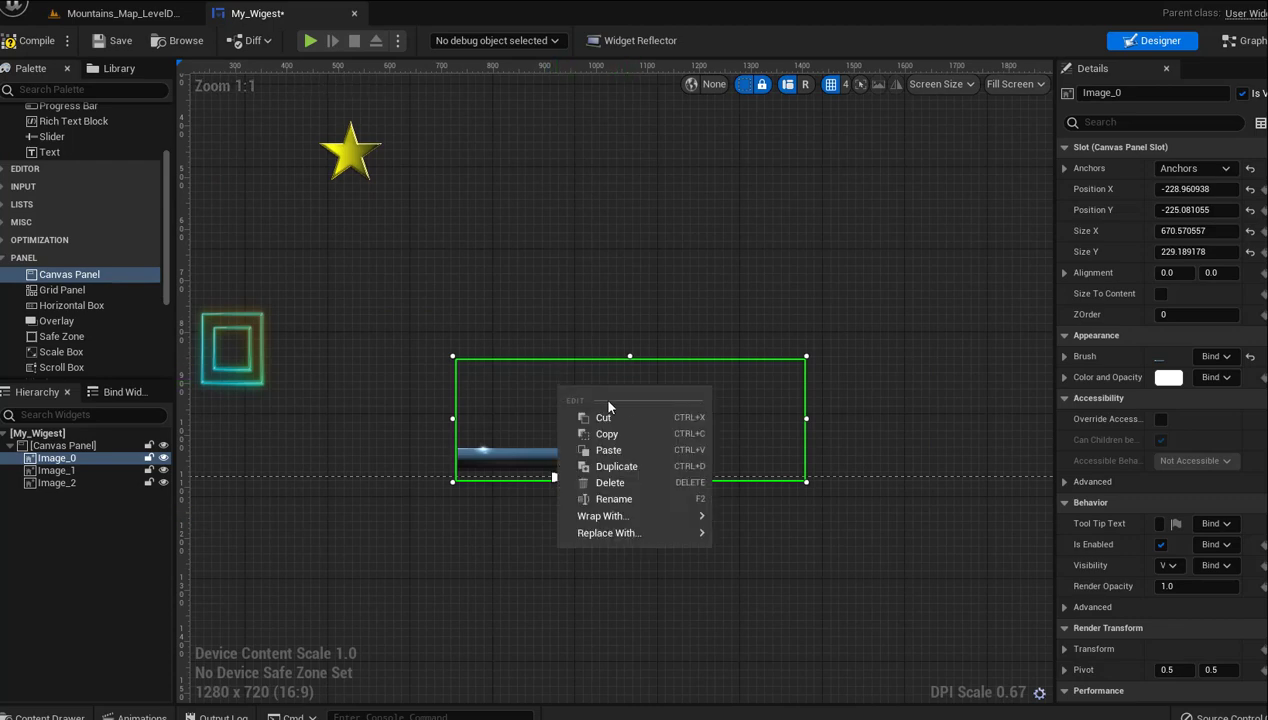
click(614, 466)
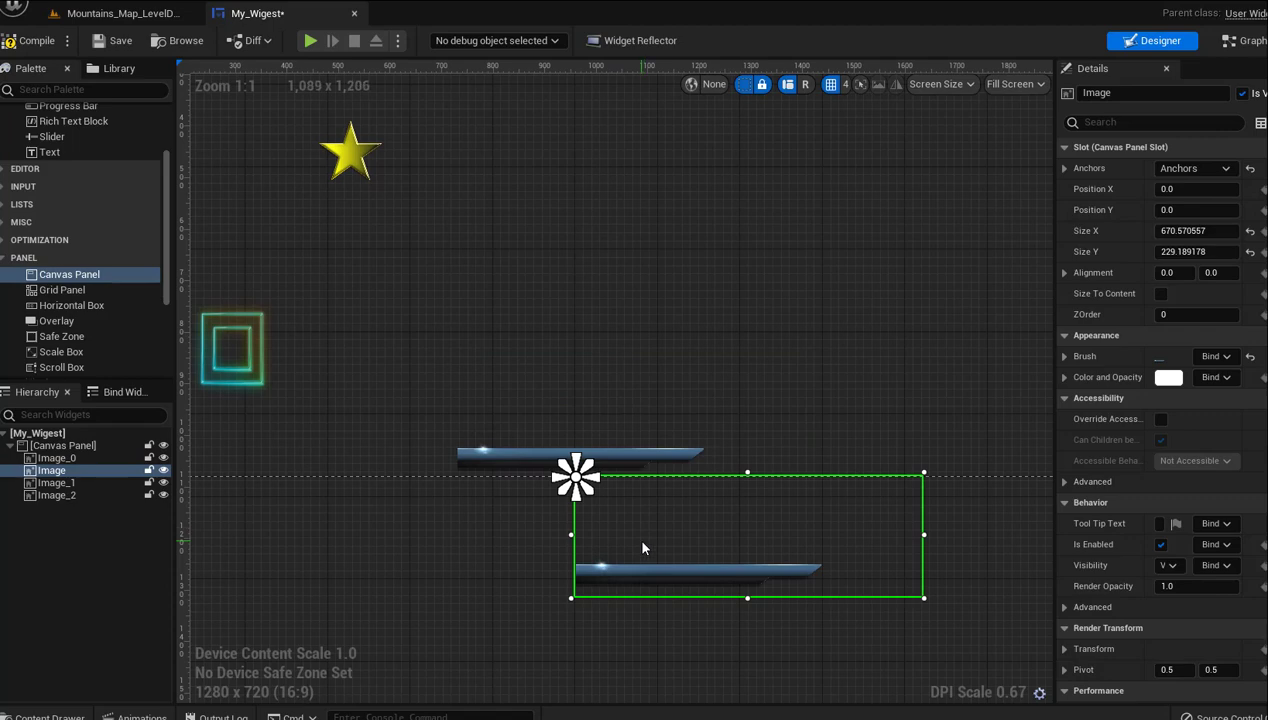
drag(643, 547, 528, 396)
scroll(530, 495, up, 4)
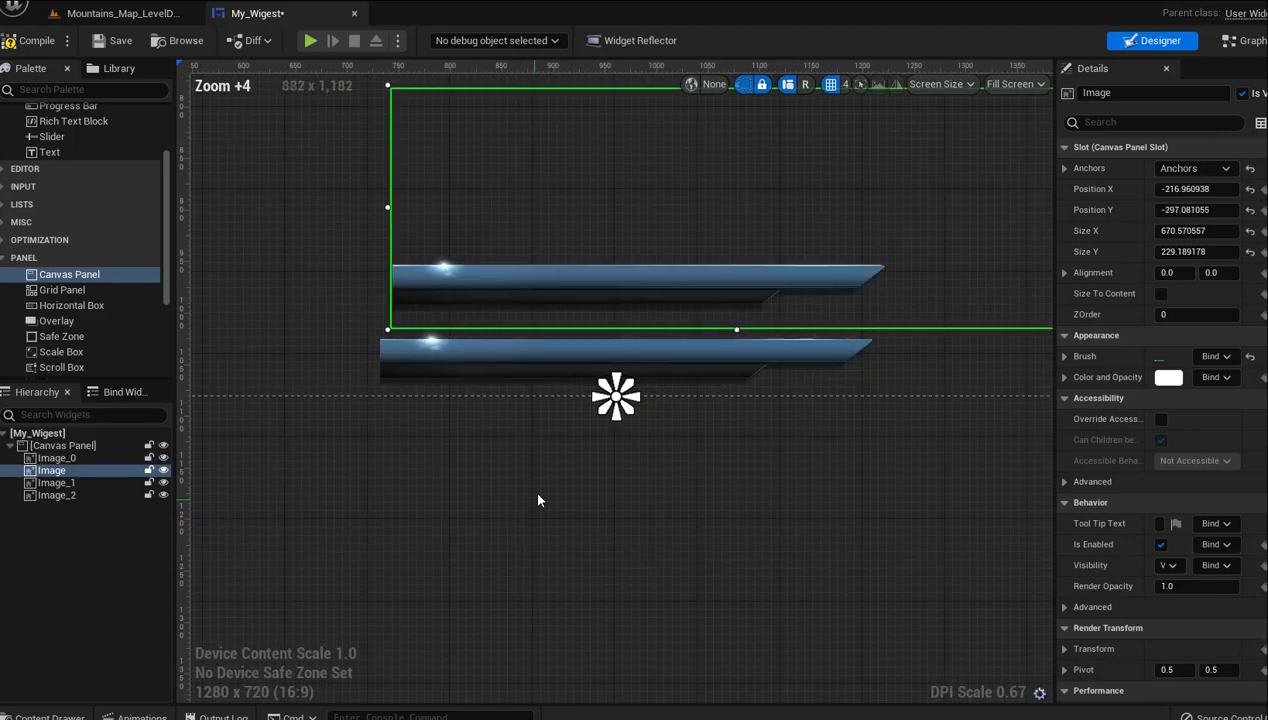
right_drag(538, 500, 535, 540)
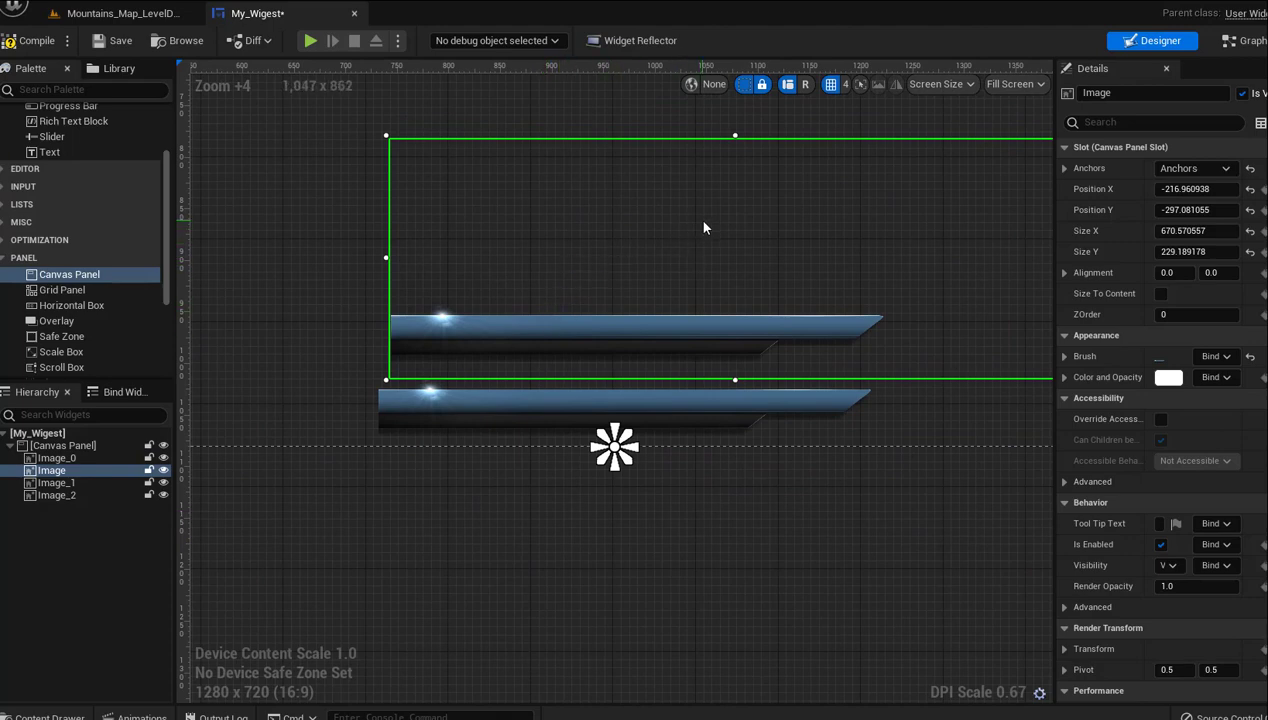
drag(703, 228, 692, 268)
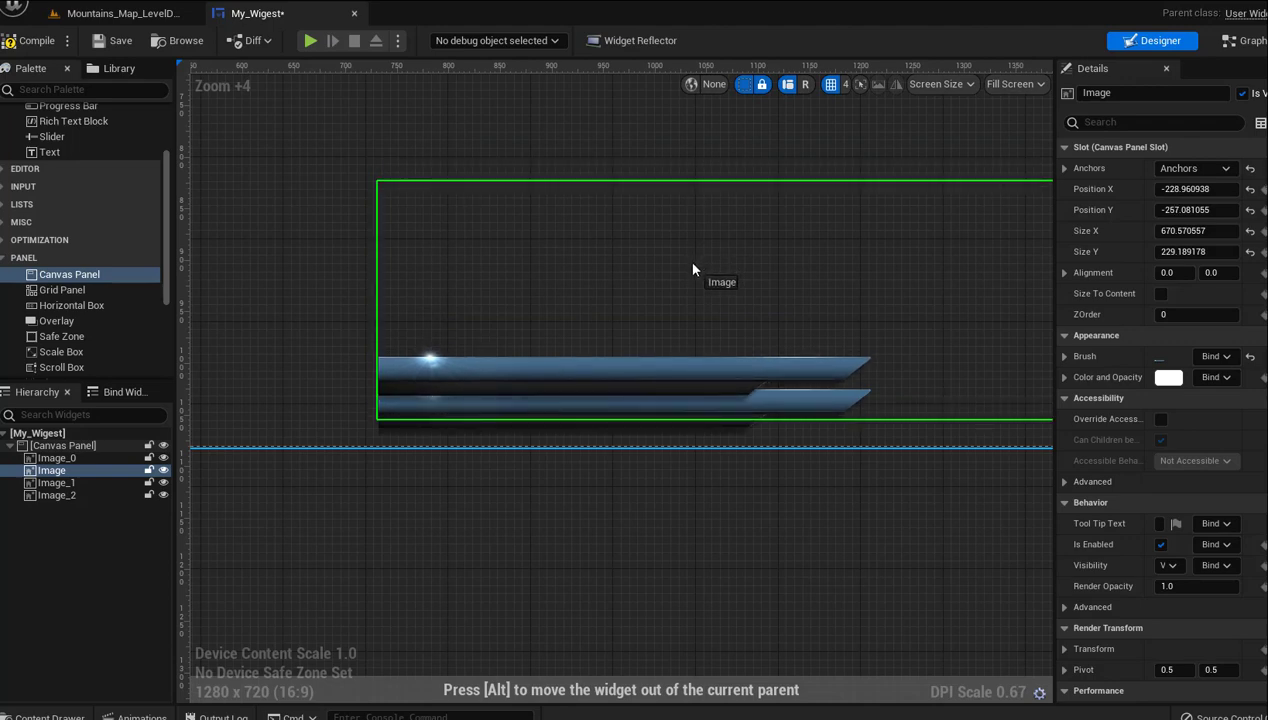
drag(692, 266, 695, 281)
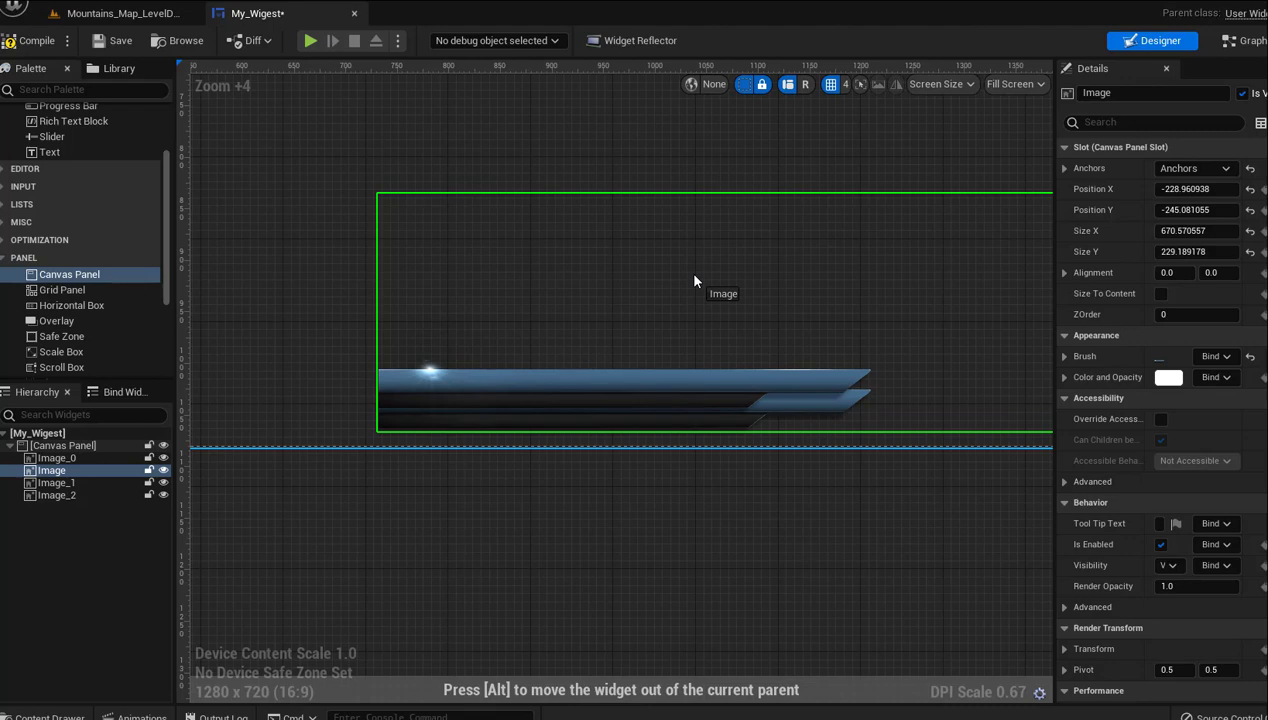
drag(694, 280, 695, 285)
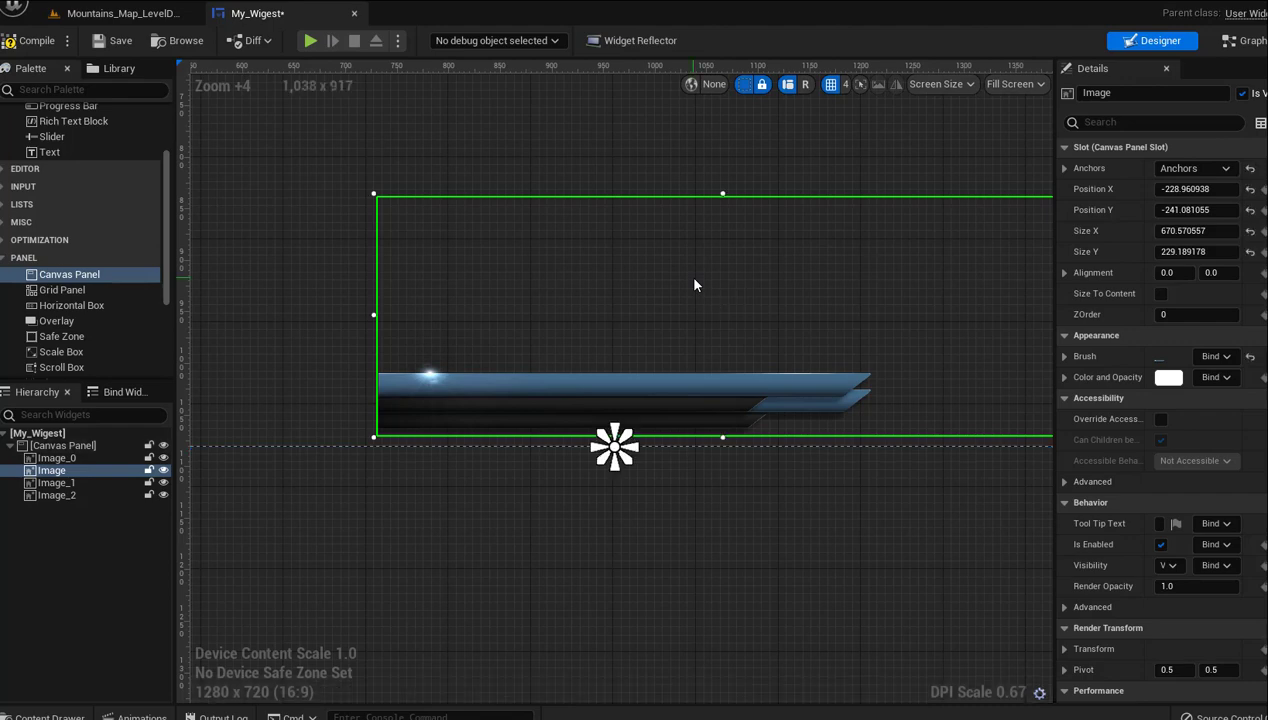
Duplicate it again as Image_3 and tighten the stack to Y -249.08 and -273.08
right_click(695, 284)
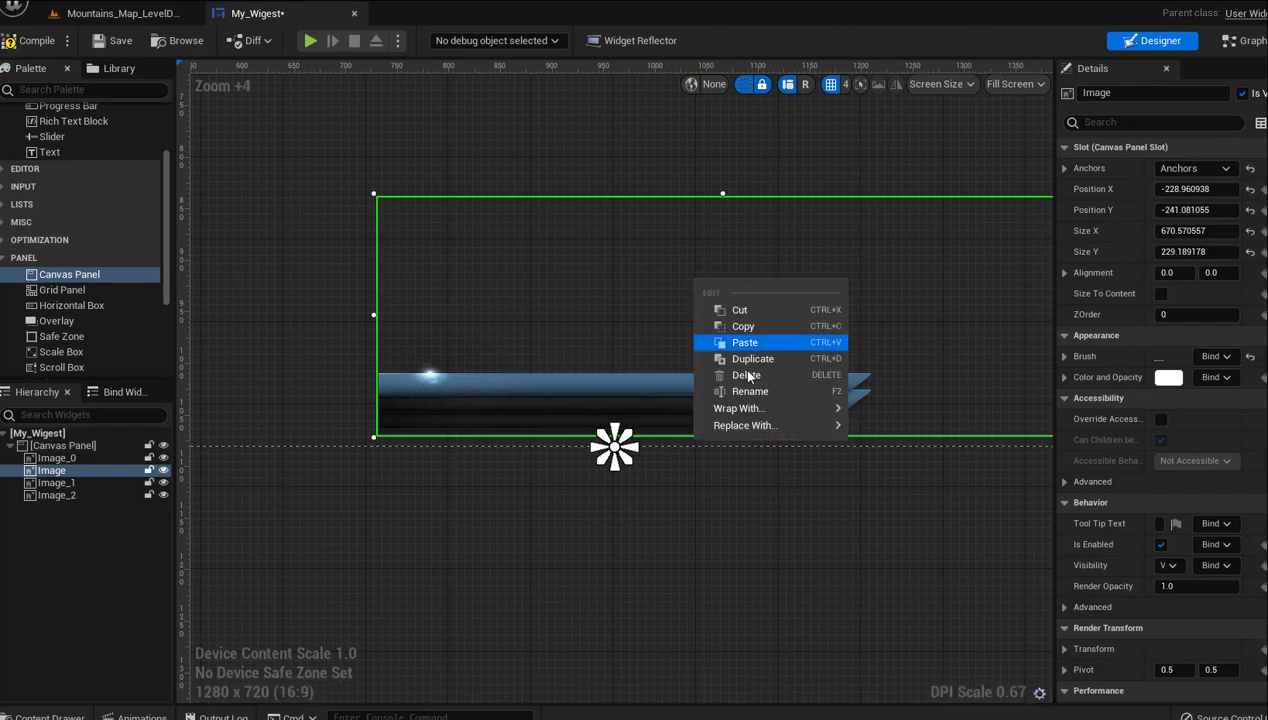
click(742, 361)
mouse_move(800, 553)
mouse_down()
mouse_move(581, 268)
mouse_move(565, 283)
mouse_up()
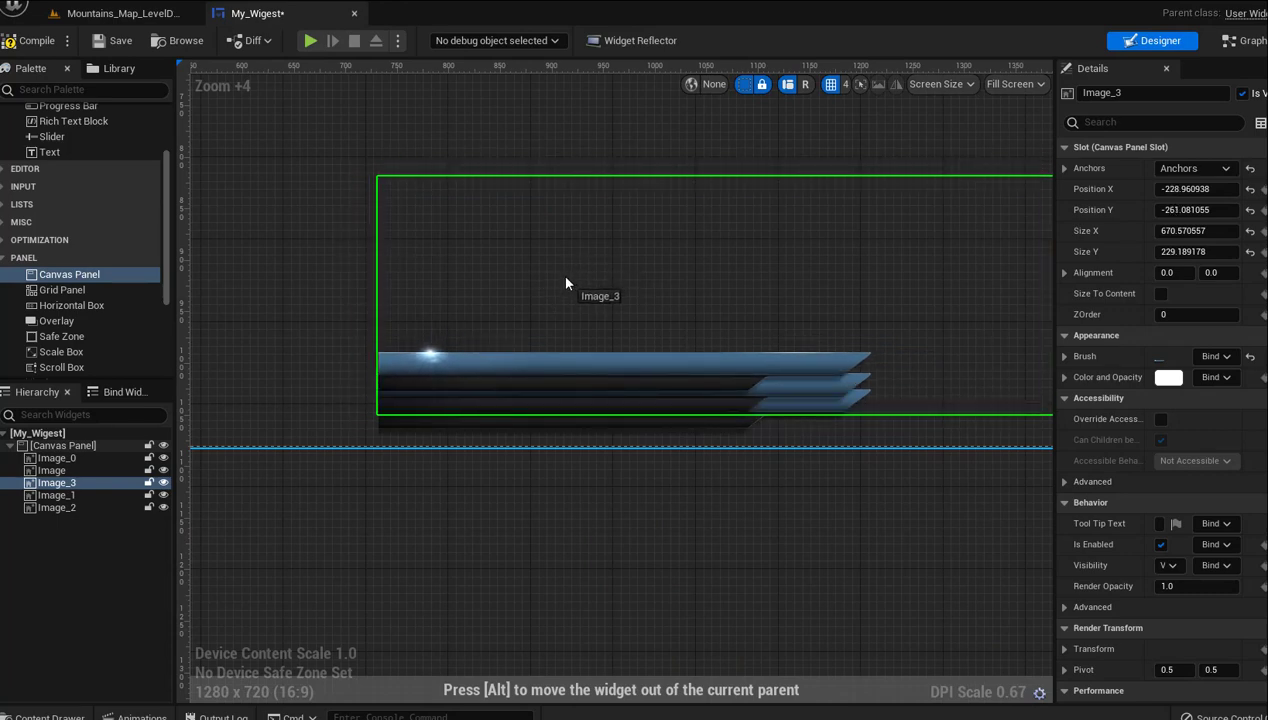
drag(565, 283, 562, 149)
click(510, 388)
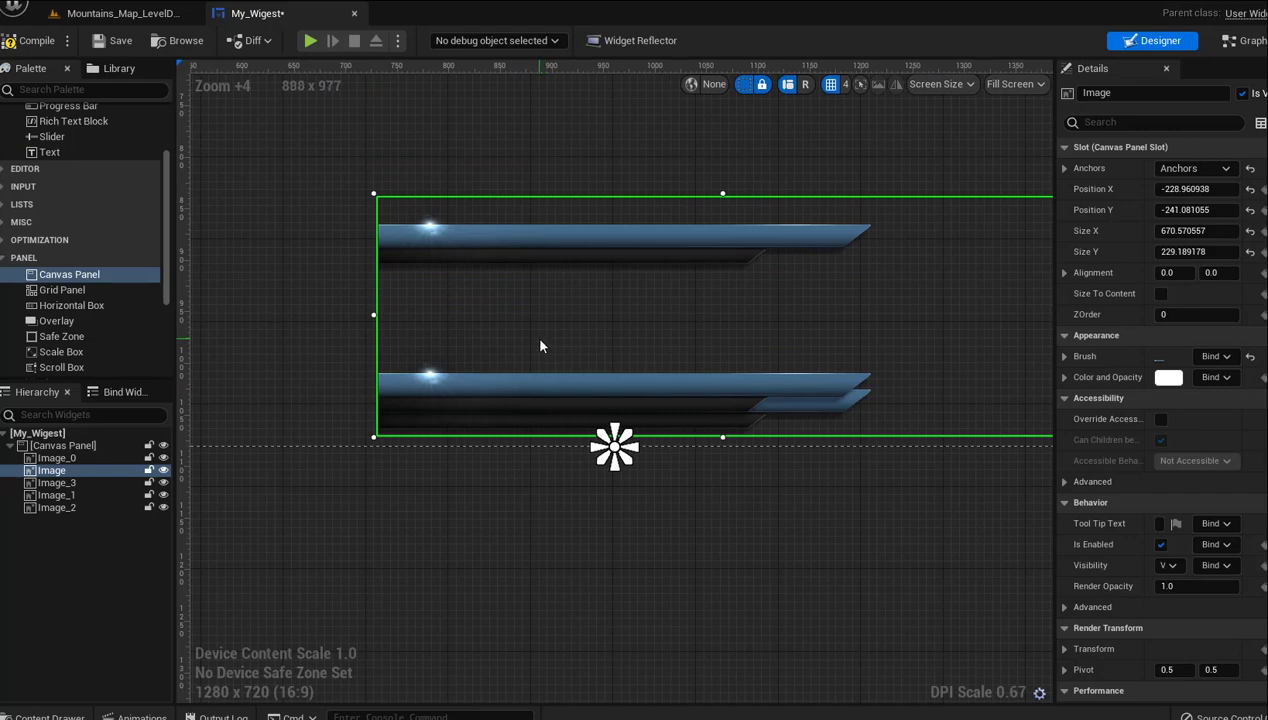
drag(541, 341, 543, 340)
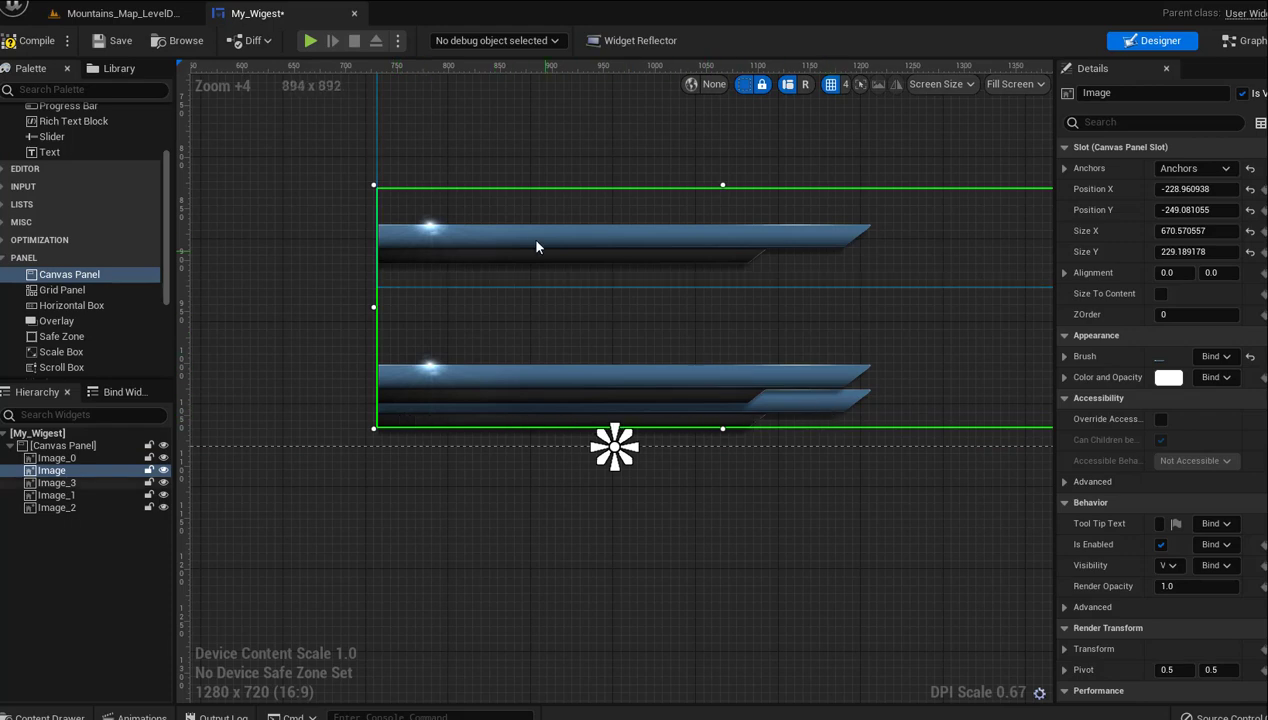
drag(526, 226, 537, 348)
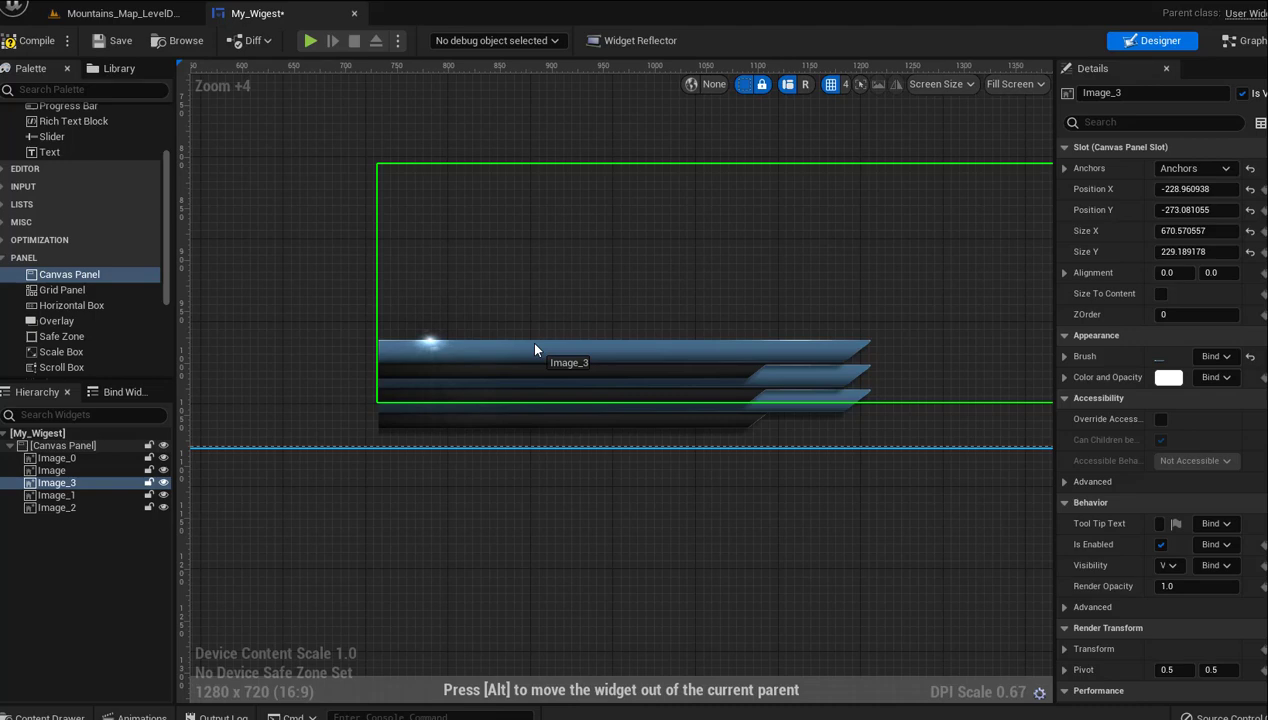
drag(537, 349, 532, 349)
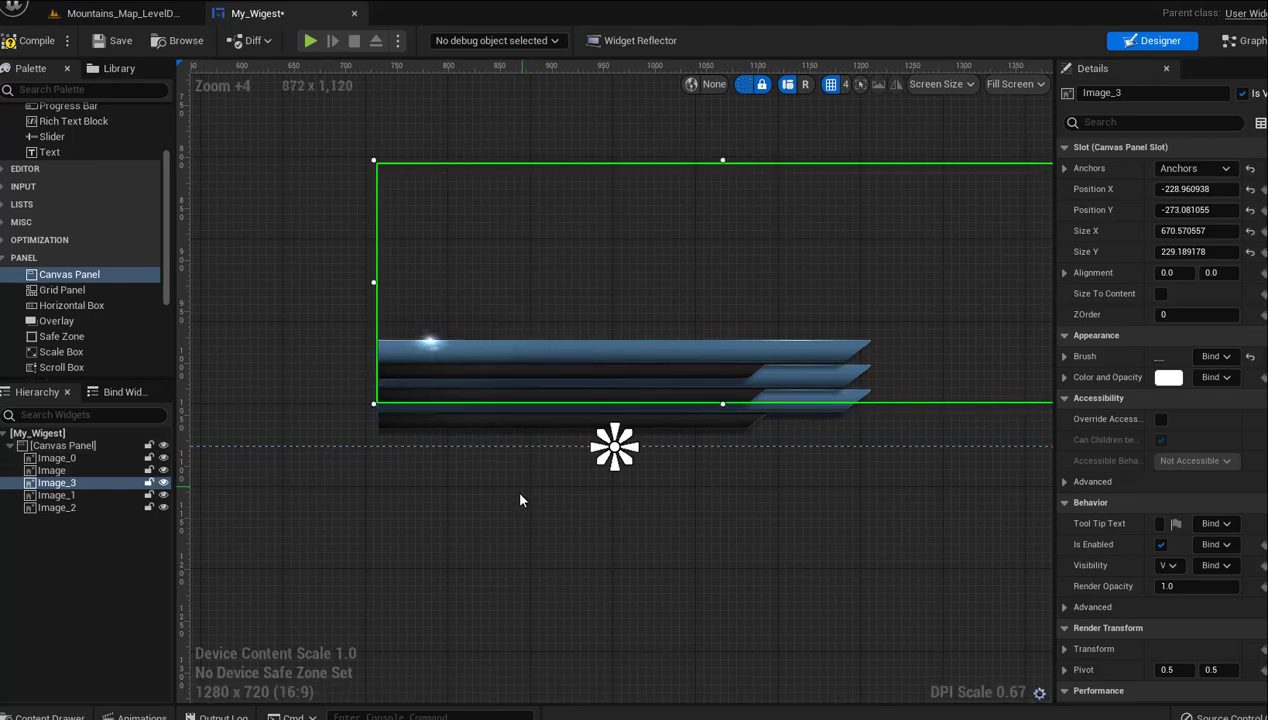
click(497, 506)
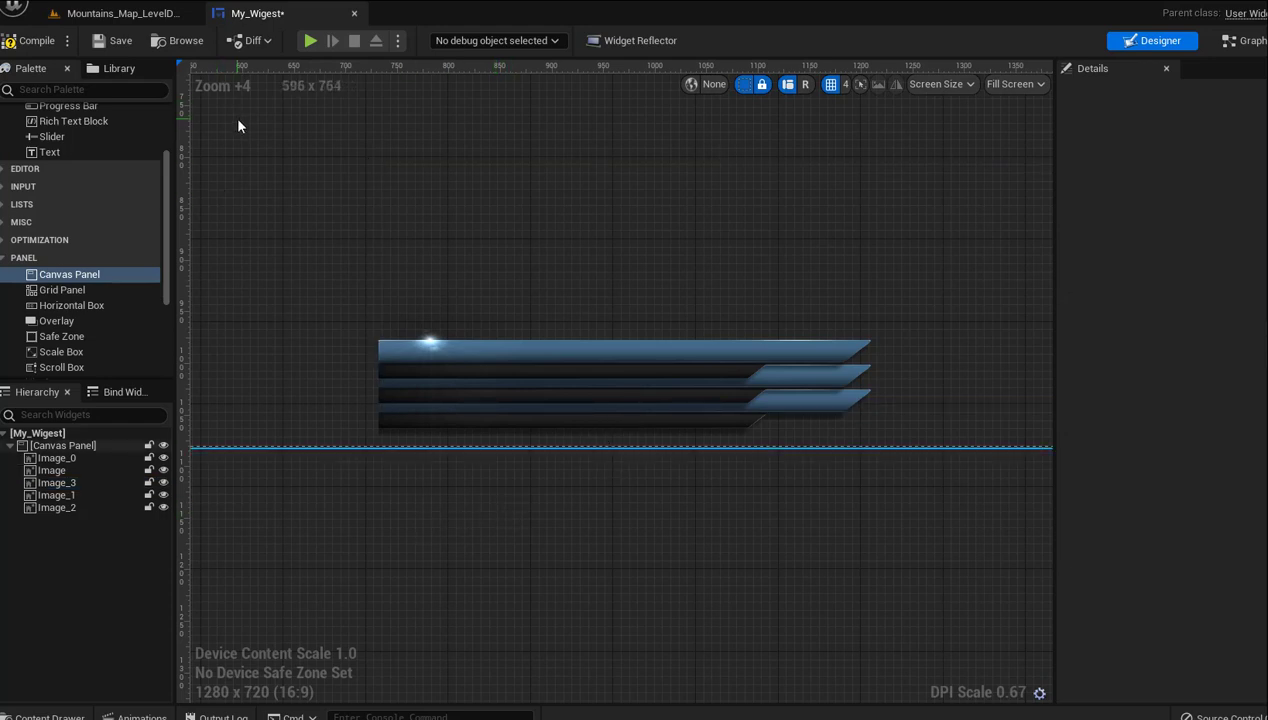
Add a progress bar and stretch it into a thin 450.6 by 7 line along the lowest bar
scroll(19, 204, up, 3)
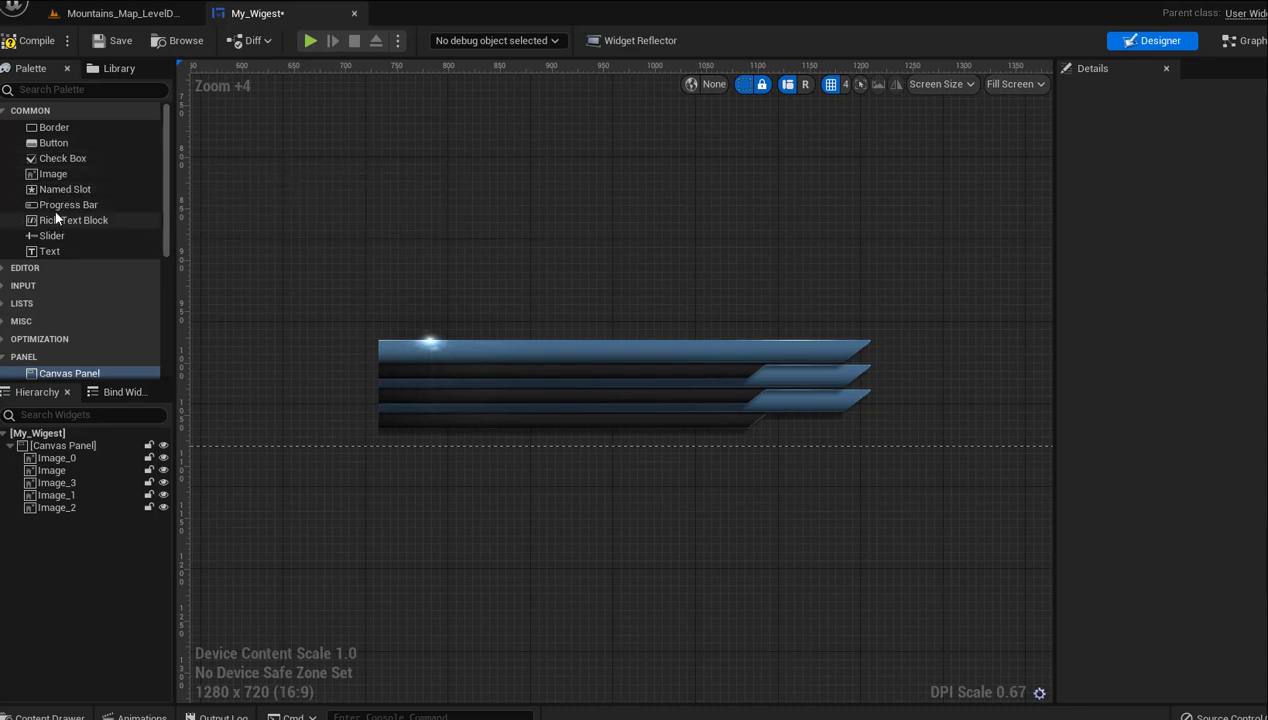
drag(45, 207, 451, 395)
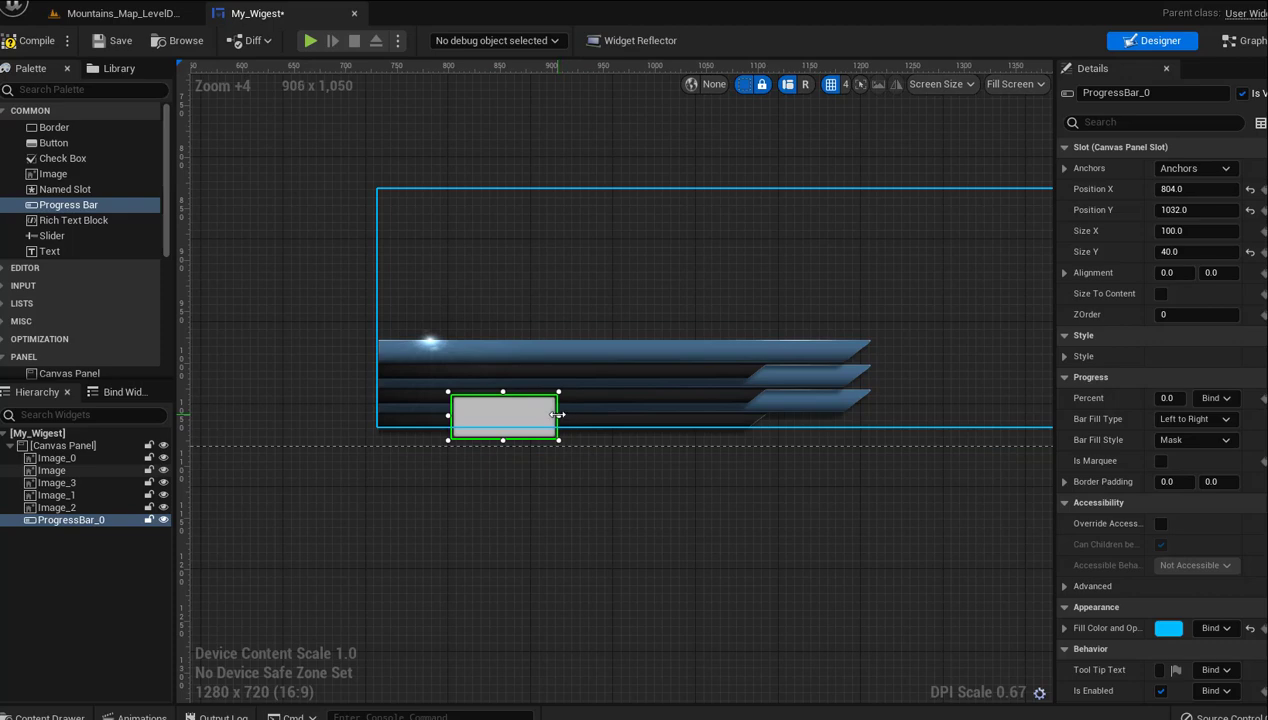
drag(521, 416, 545, 424)
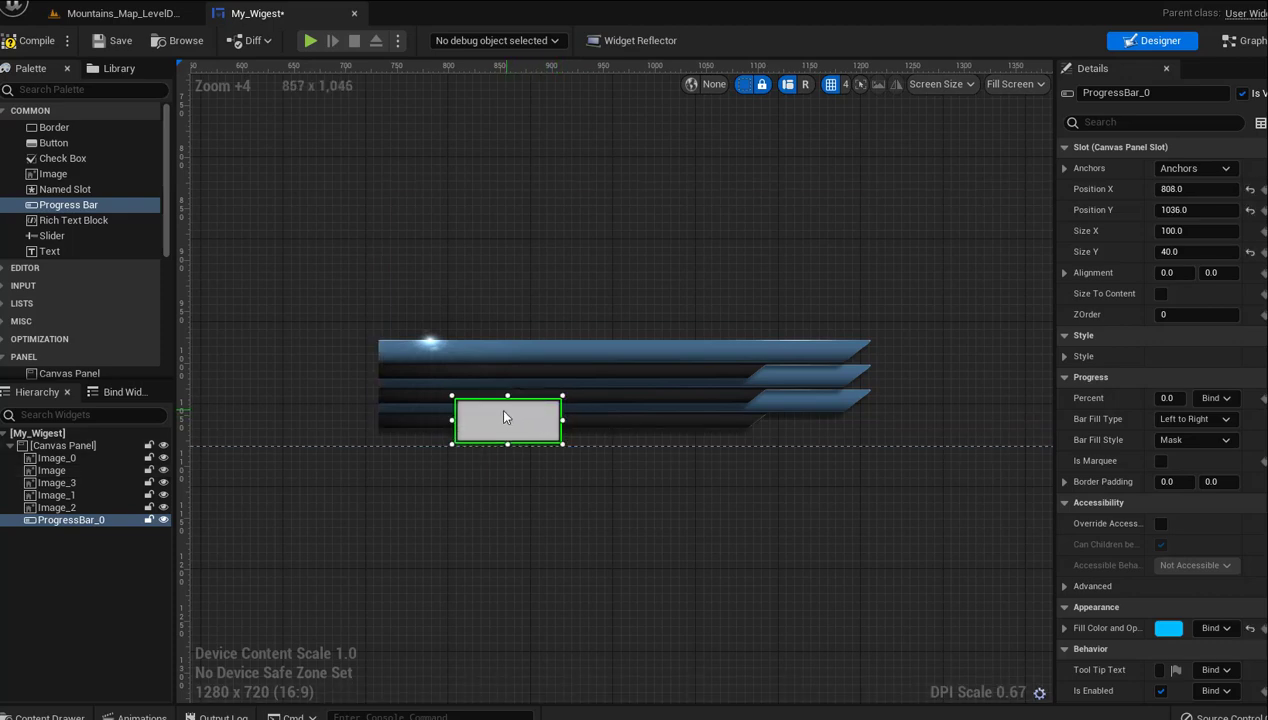
drag(465, 410, 401, 399)
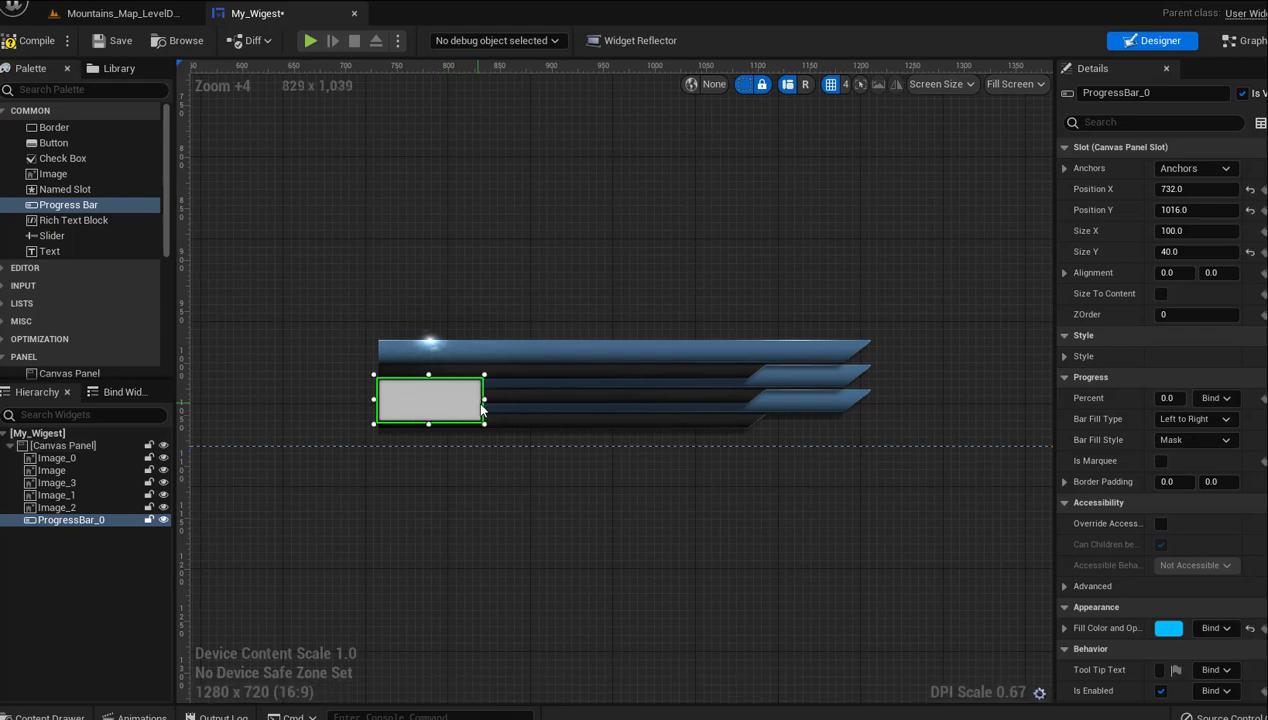
drag(485, 399, 846, 400)
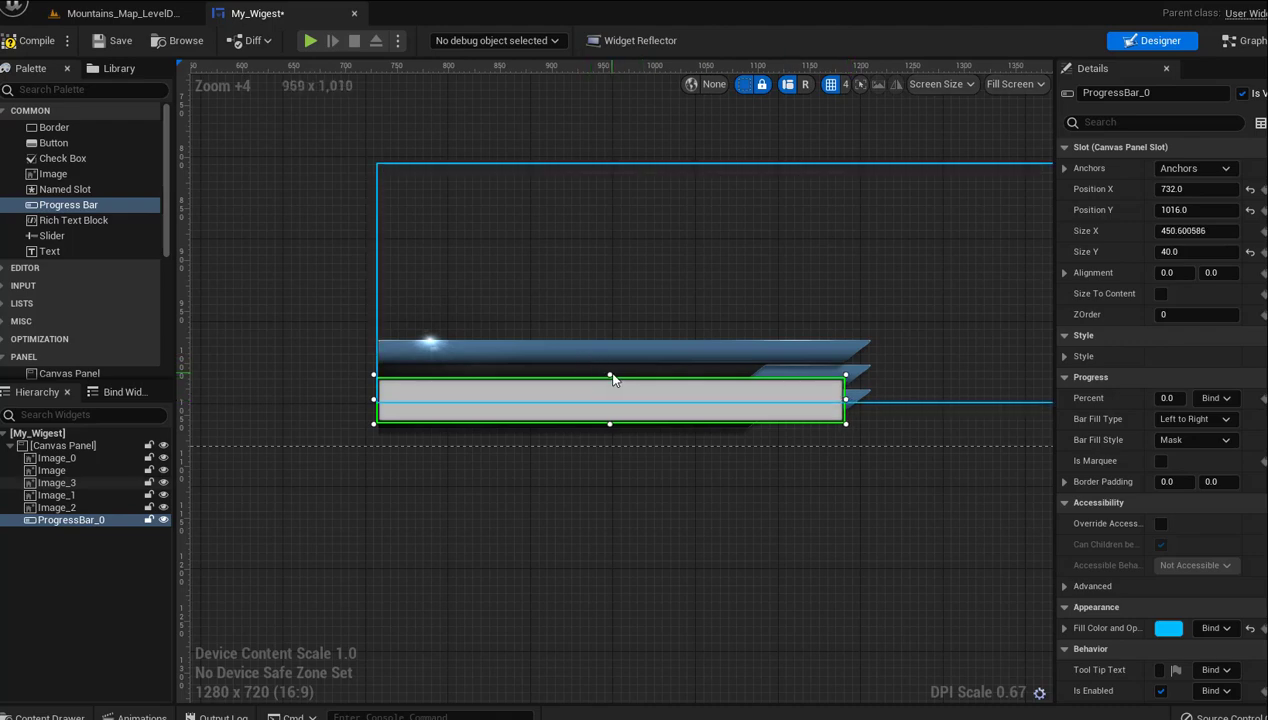
mouse_move(609, 373)
mouse_down()
mouse_move(608, 425)
mouse_move(601, 397)
mouse_up()
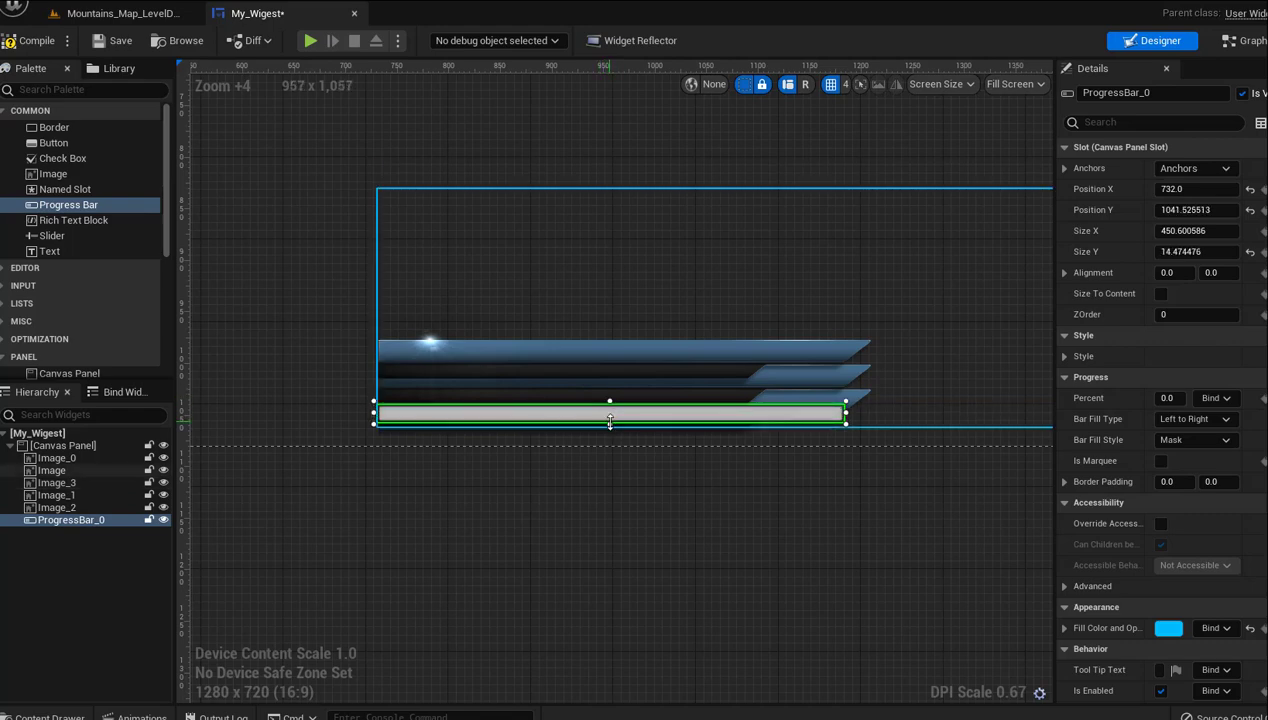
drag(600, 397, 601, 416)
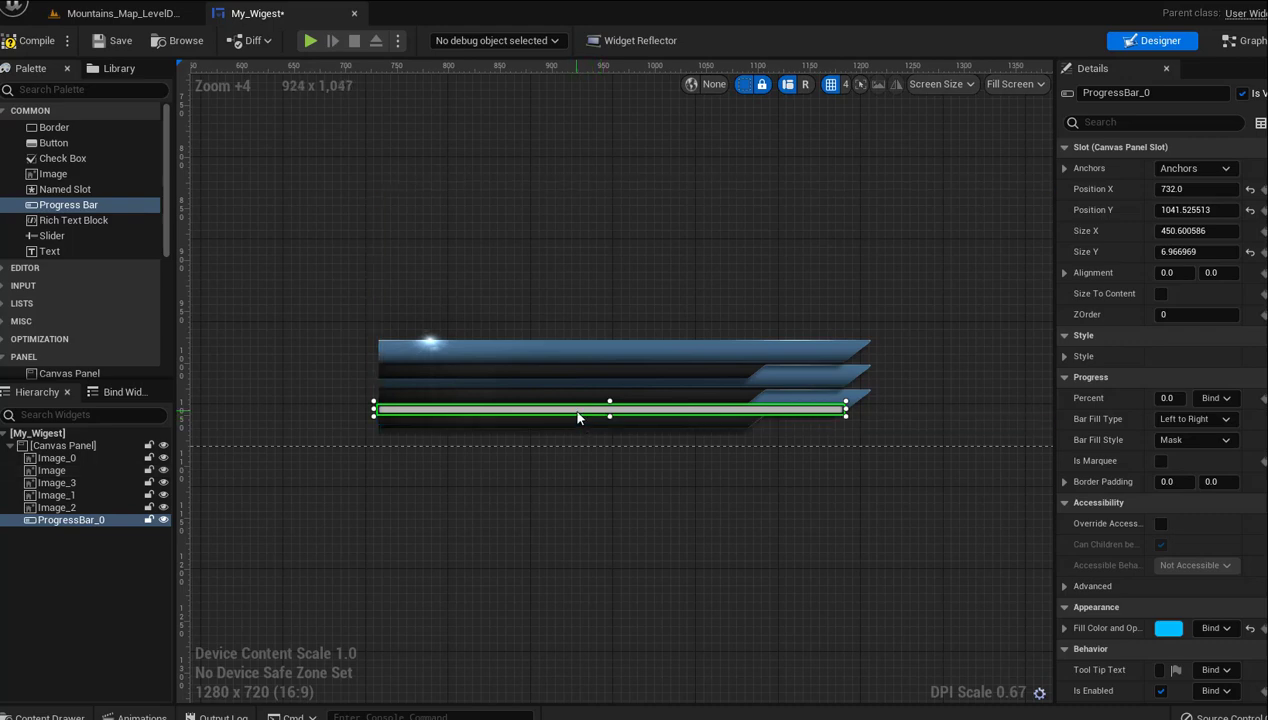
Duplicate the progress bar, then delete the duplicate
right_click(578, 417)
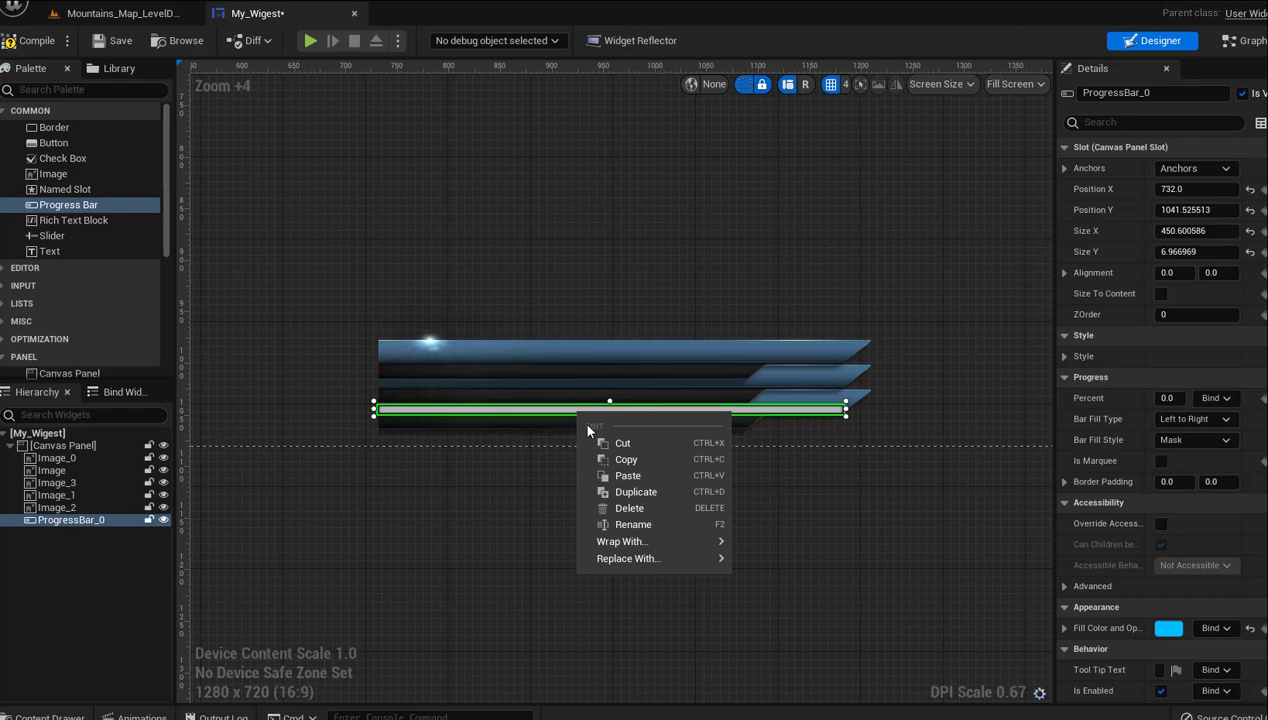
click(621, 489)
scroll(817, 540, down, 2)
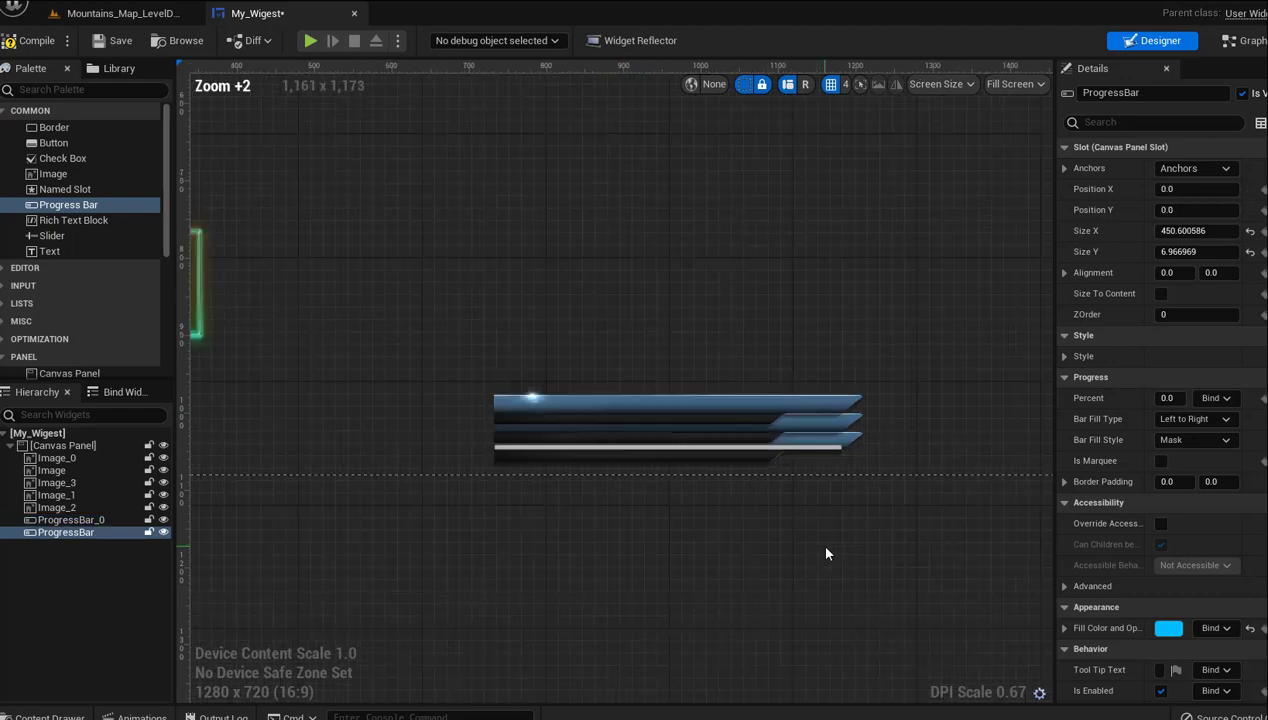
scroll(825, 553, down, 4)
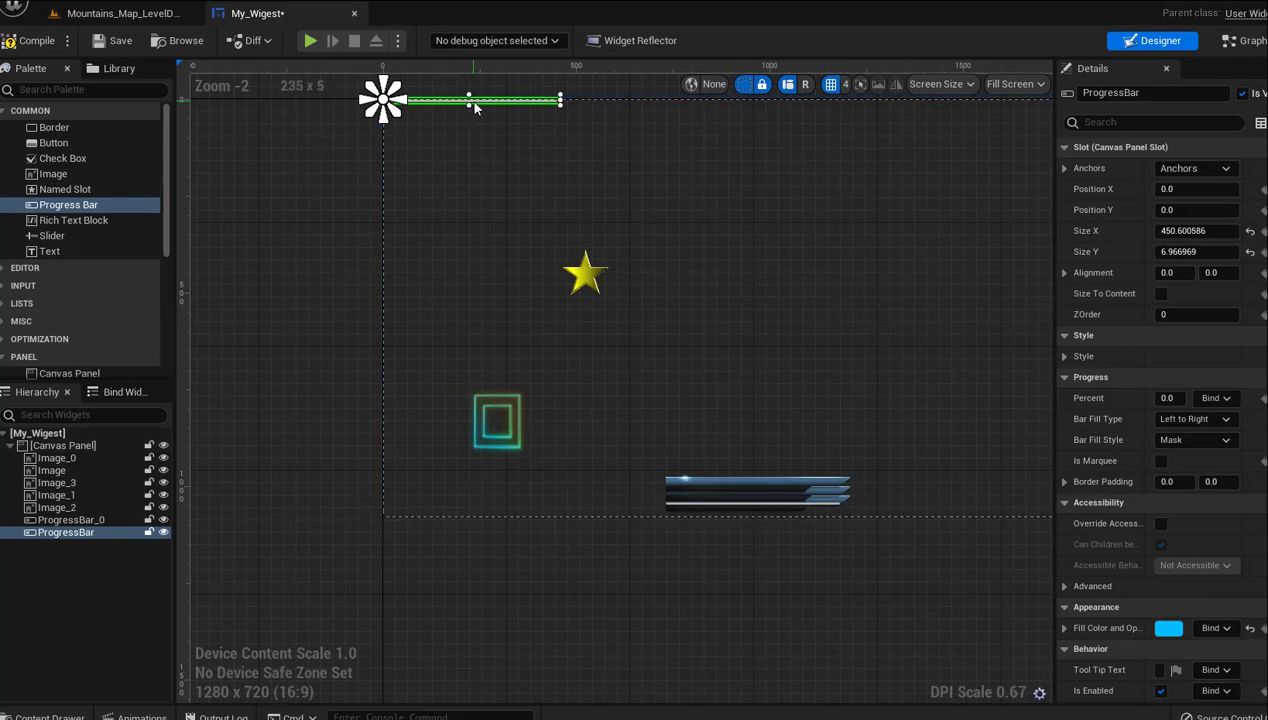
key(Delete)
Inspect the anchor presets of the Image_3, Image_0 and Image bars without changing them
scroll(538, 448, up, 5)
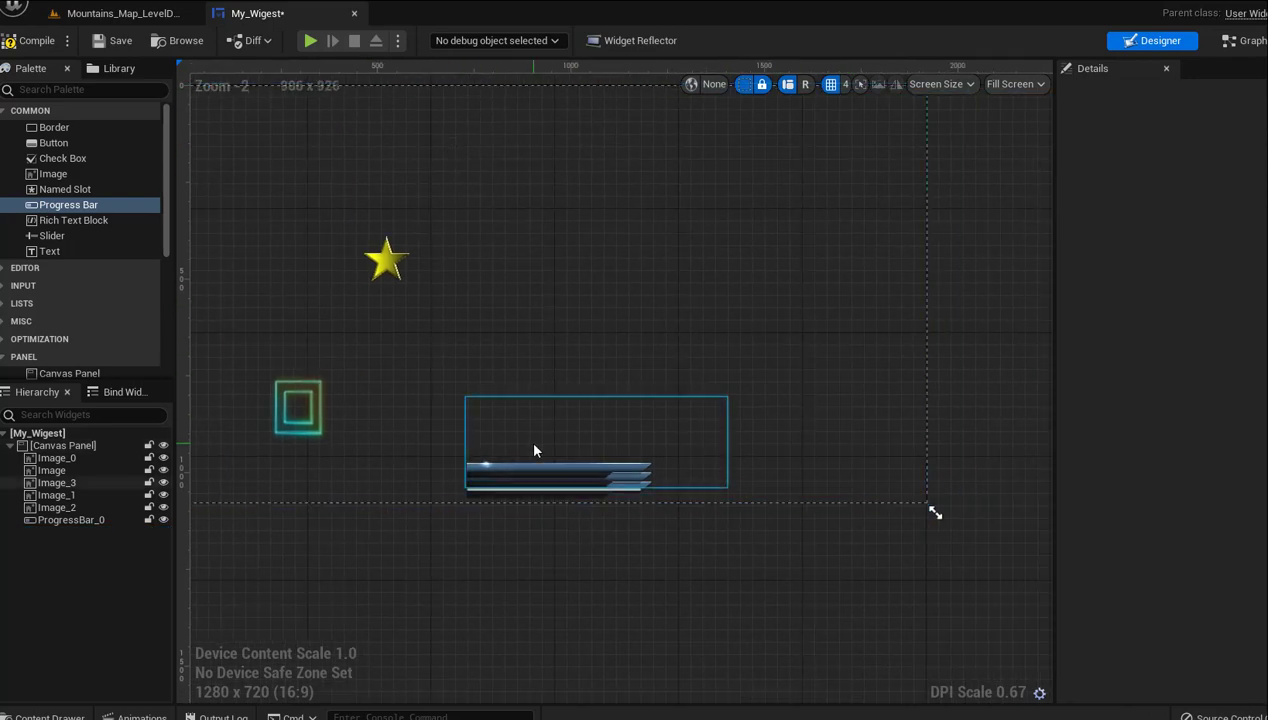
click(552, 532)
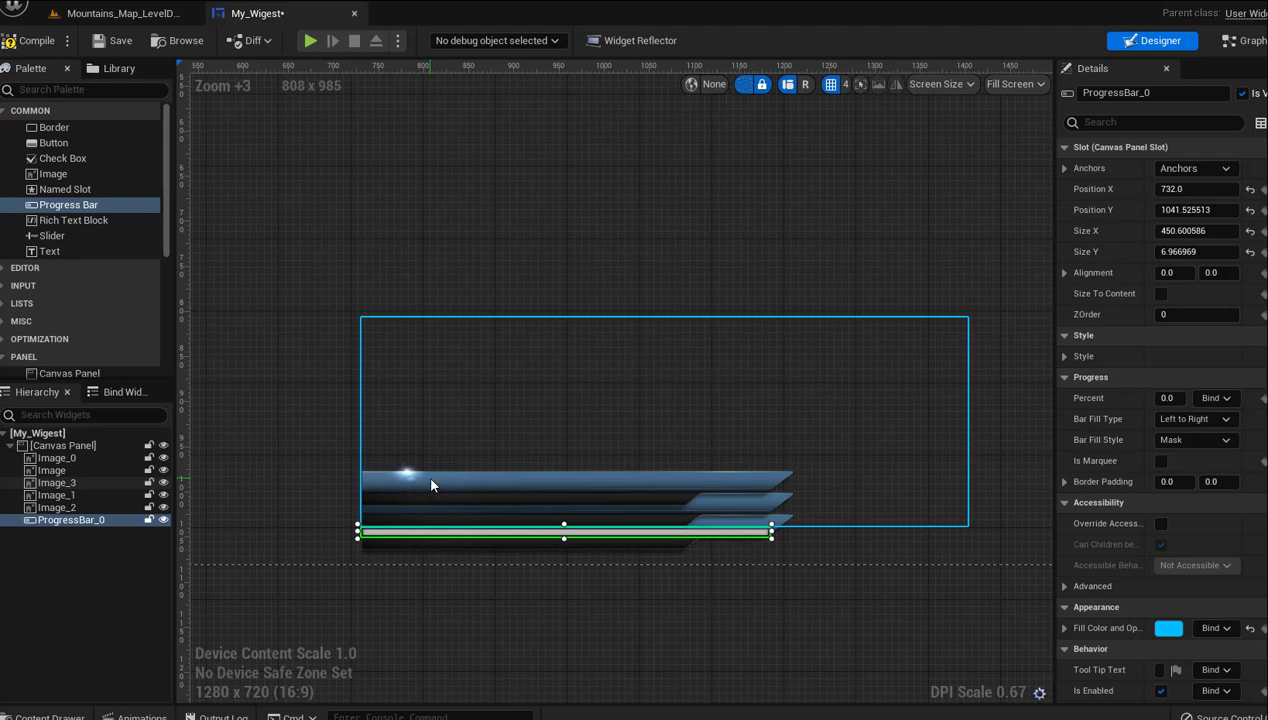
click(434, 419)
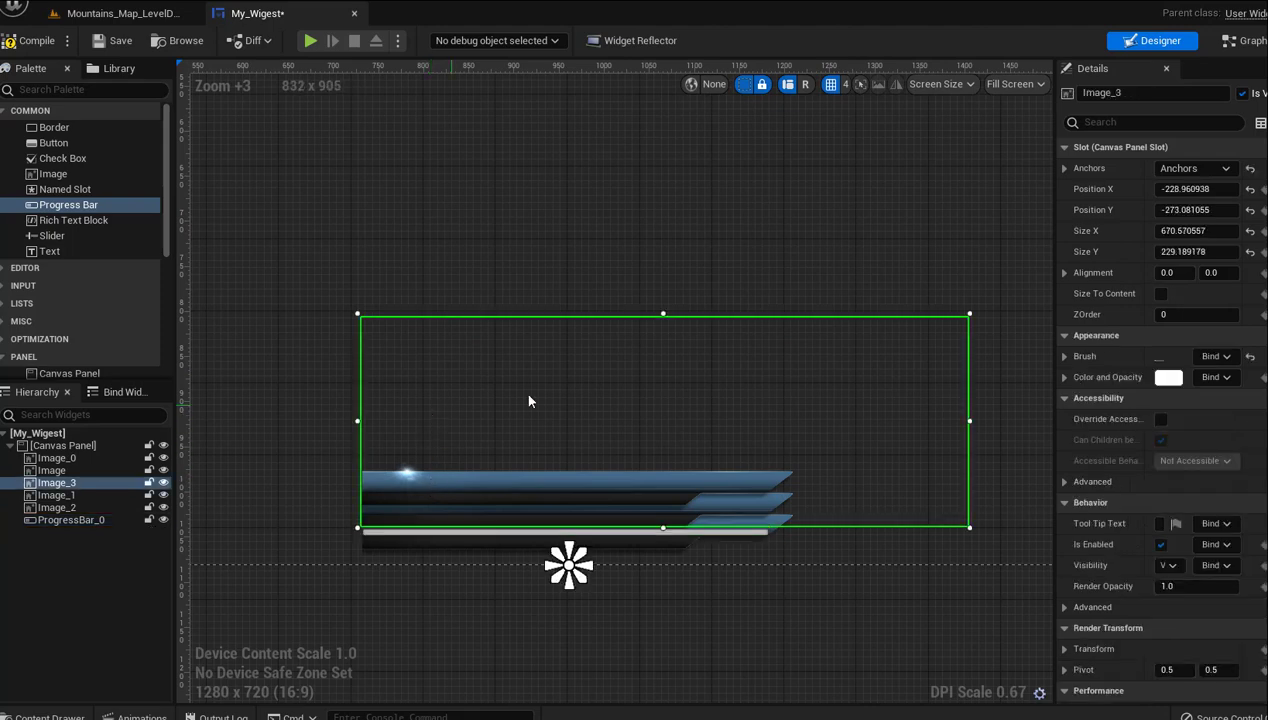
click(1193, 170)
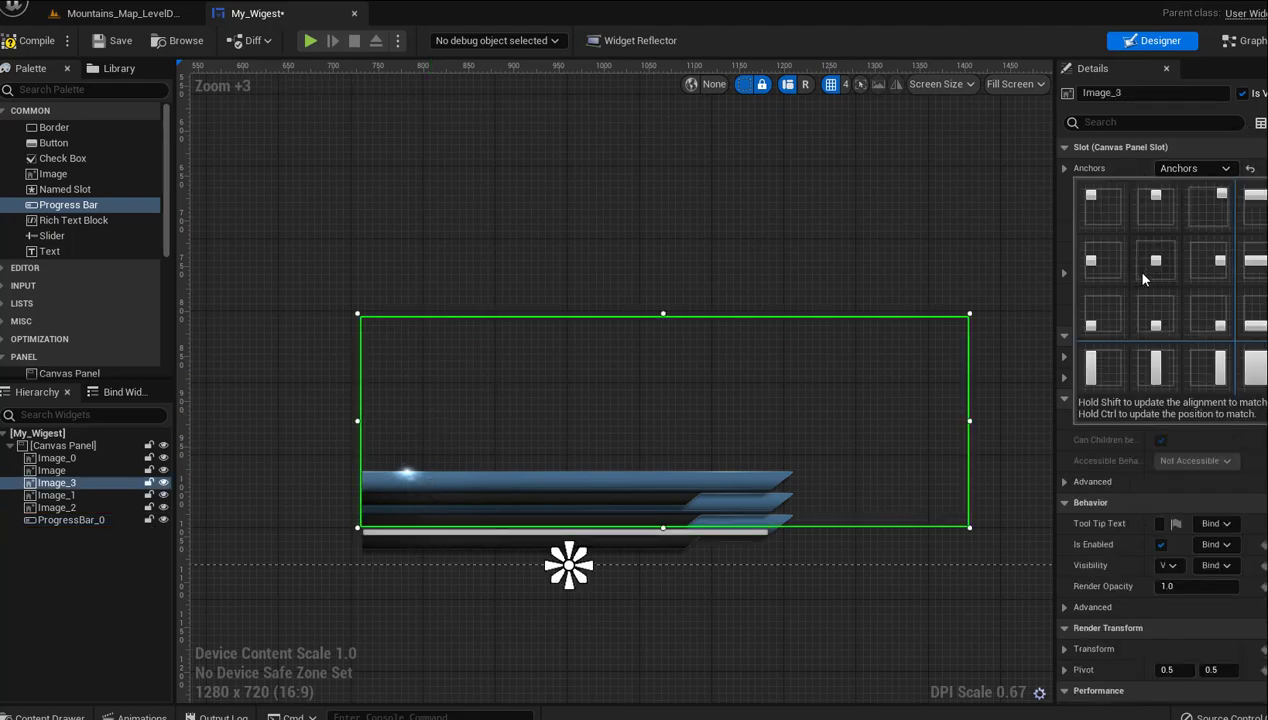
click(1155, 329)
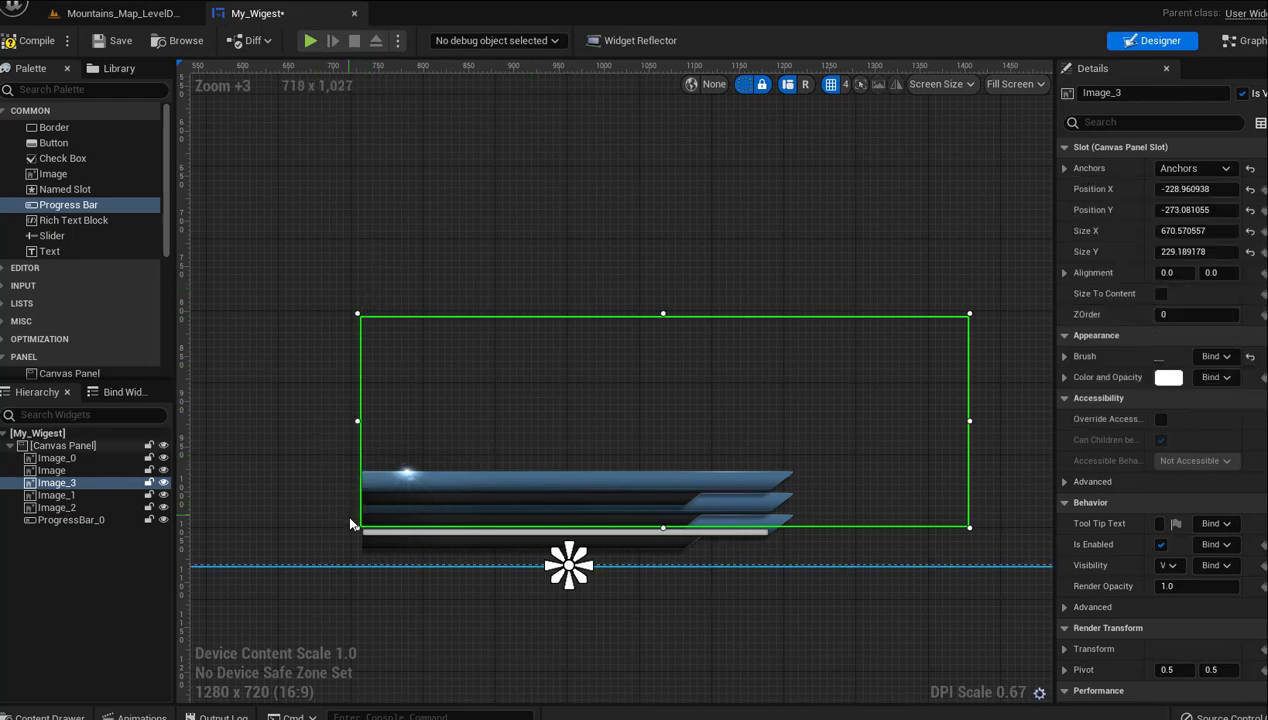
click(77, 458)
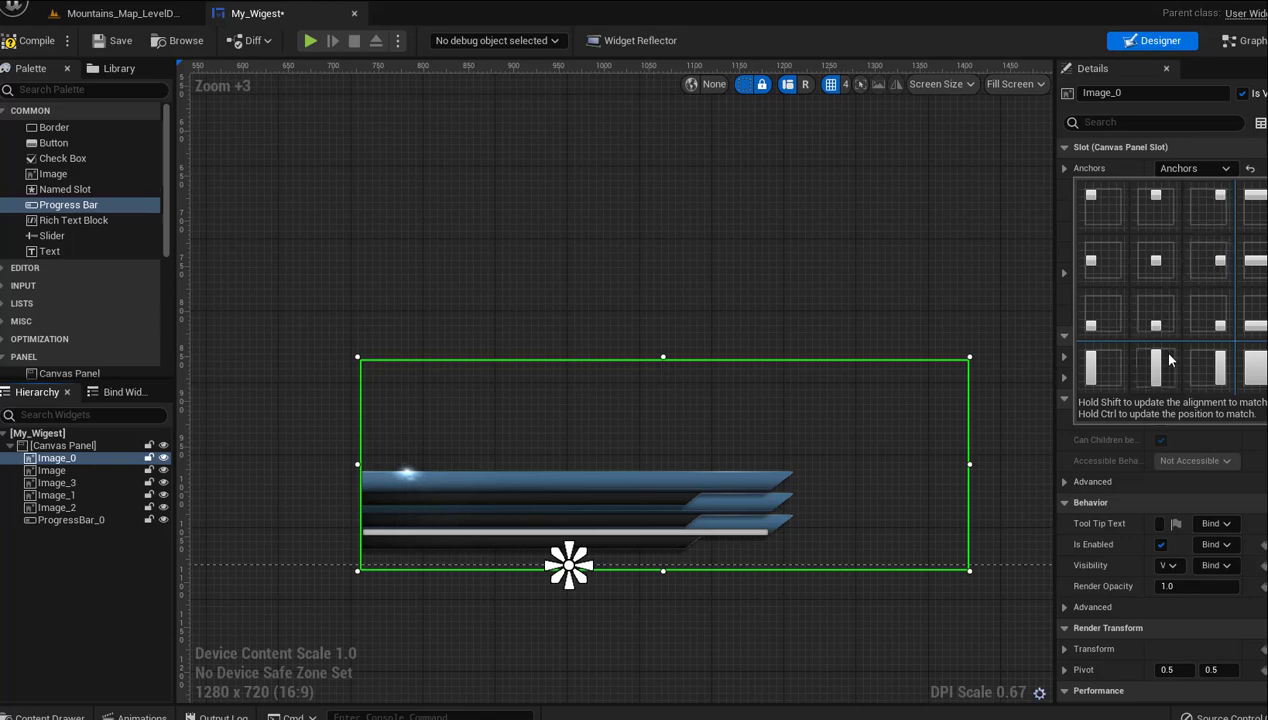
click(1157, 325)
click(47, 471)
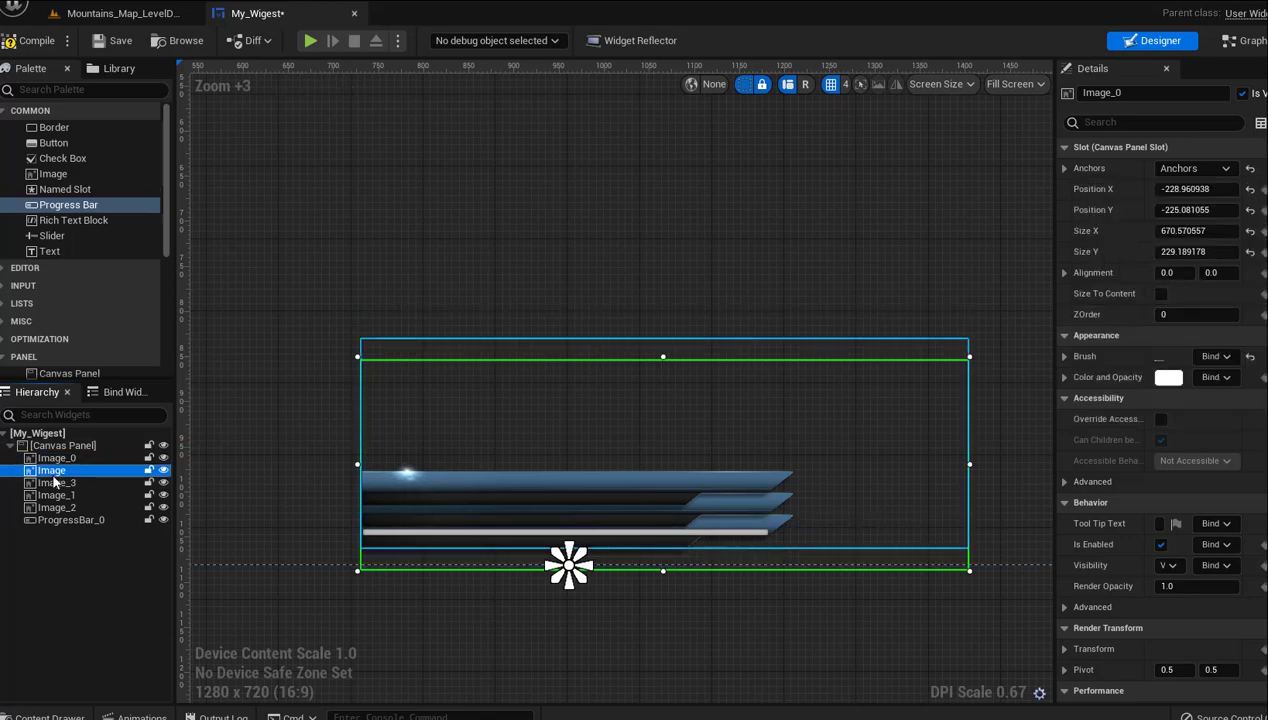
click(1199, 175)
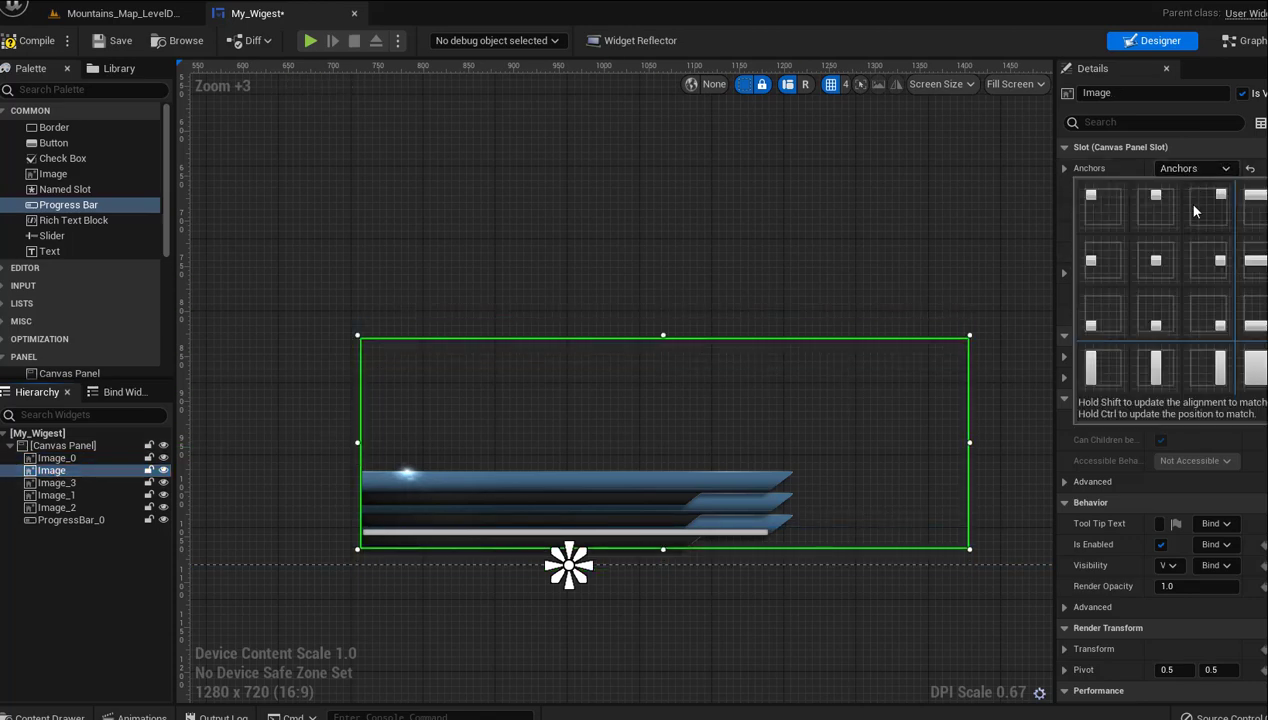
click(157, 412)
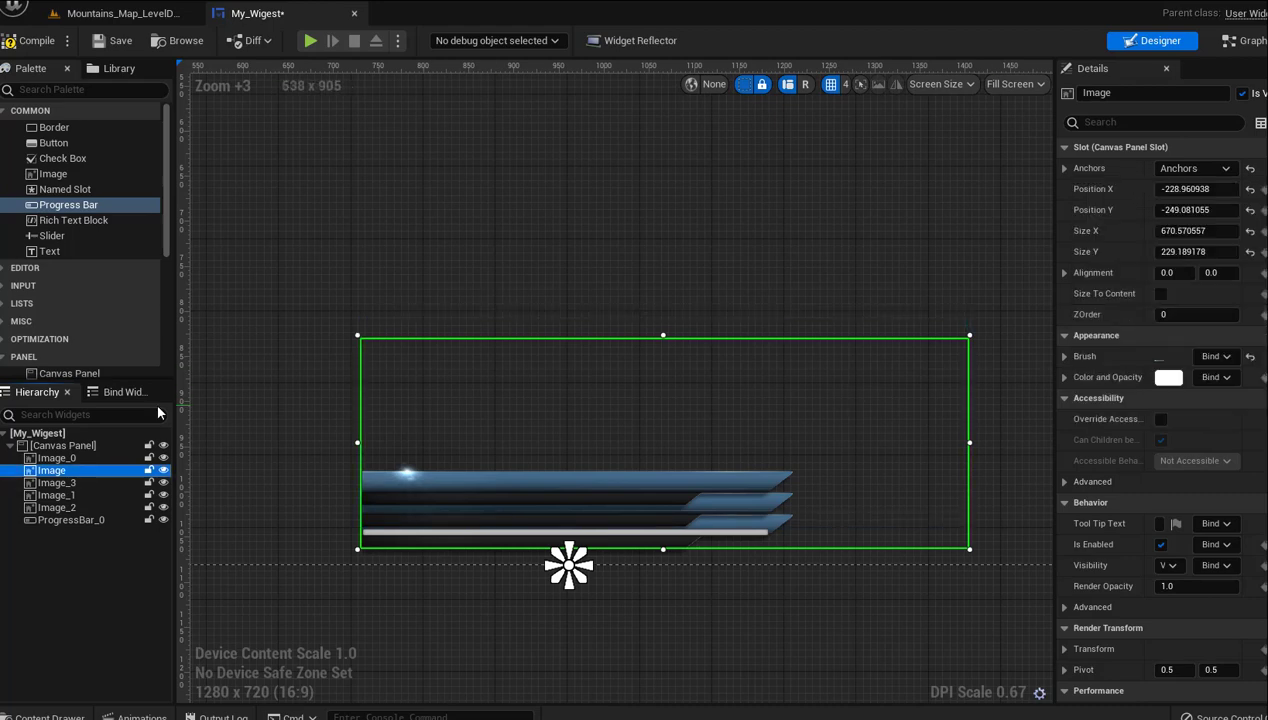
click(56, 482)
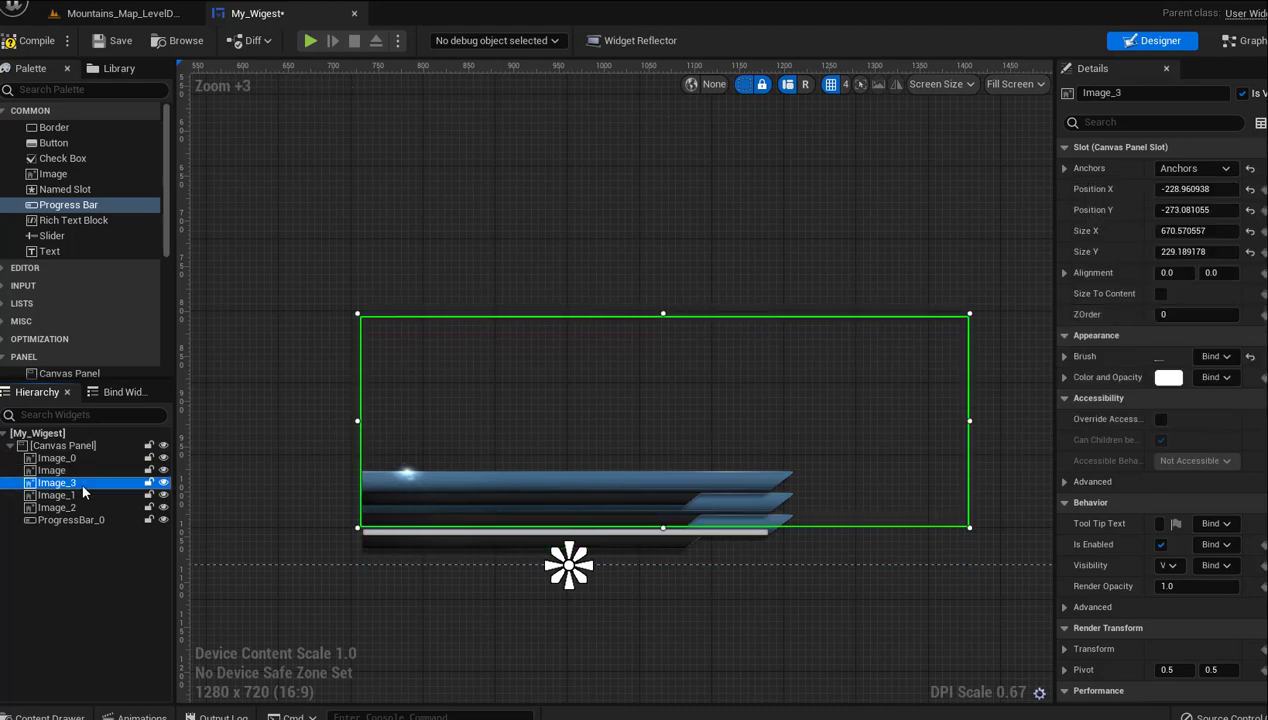
click(1188, 175)
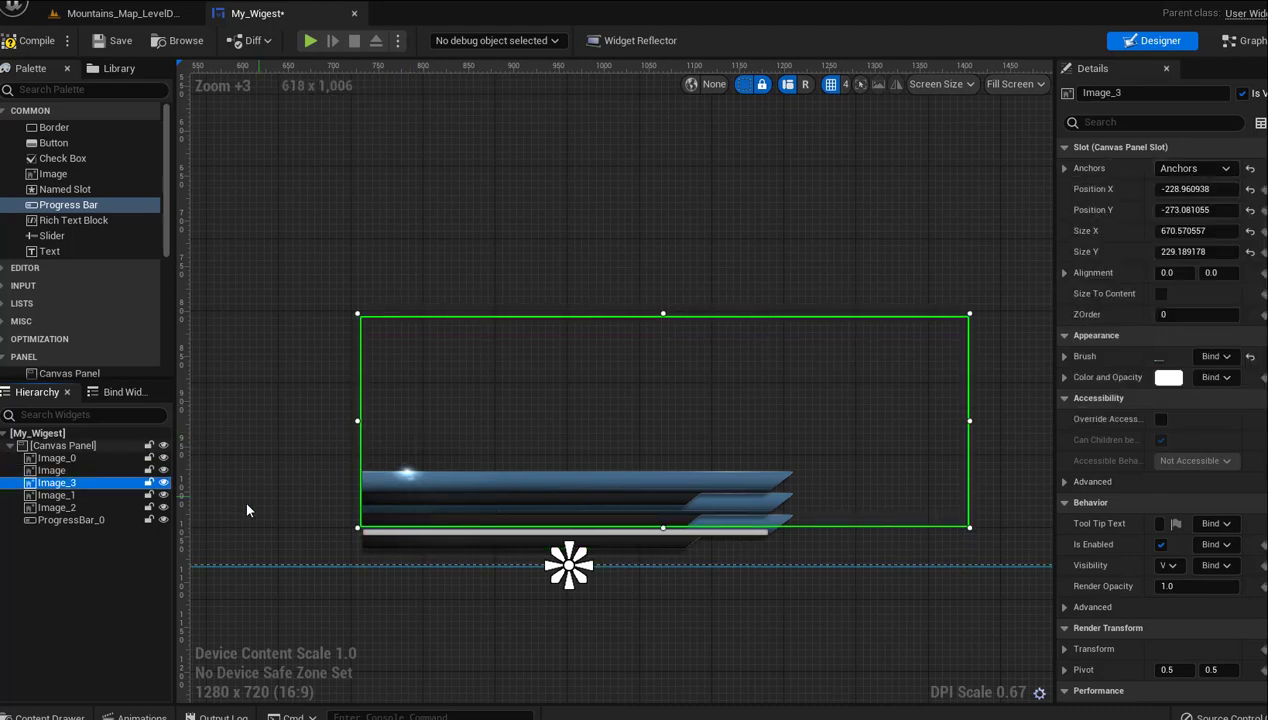
Anchor ProgressBar_0 to bottom centre, giving position -228.96, -39.56
click(80, 496)
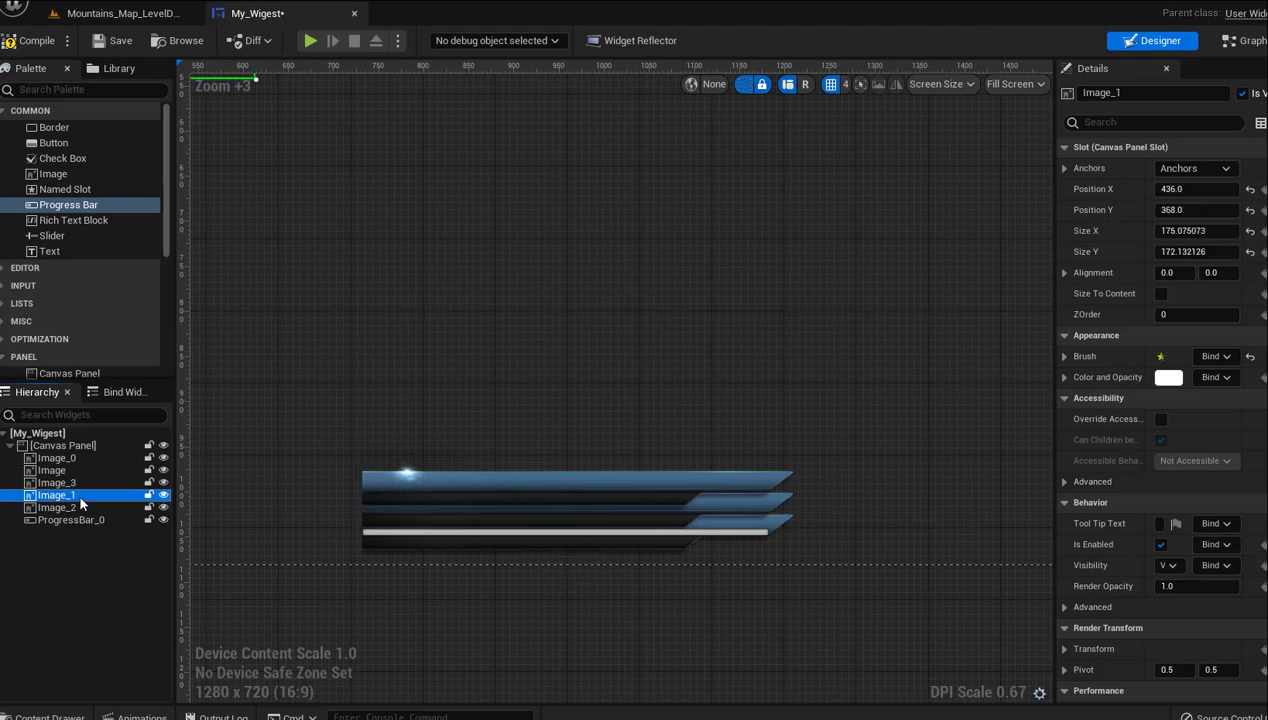
scroll(380, 395, down, 3)
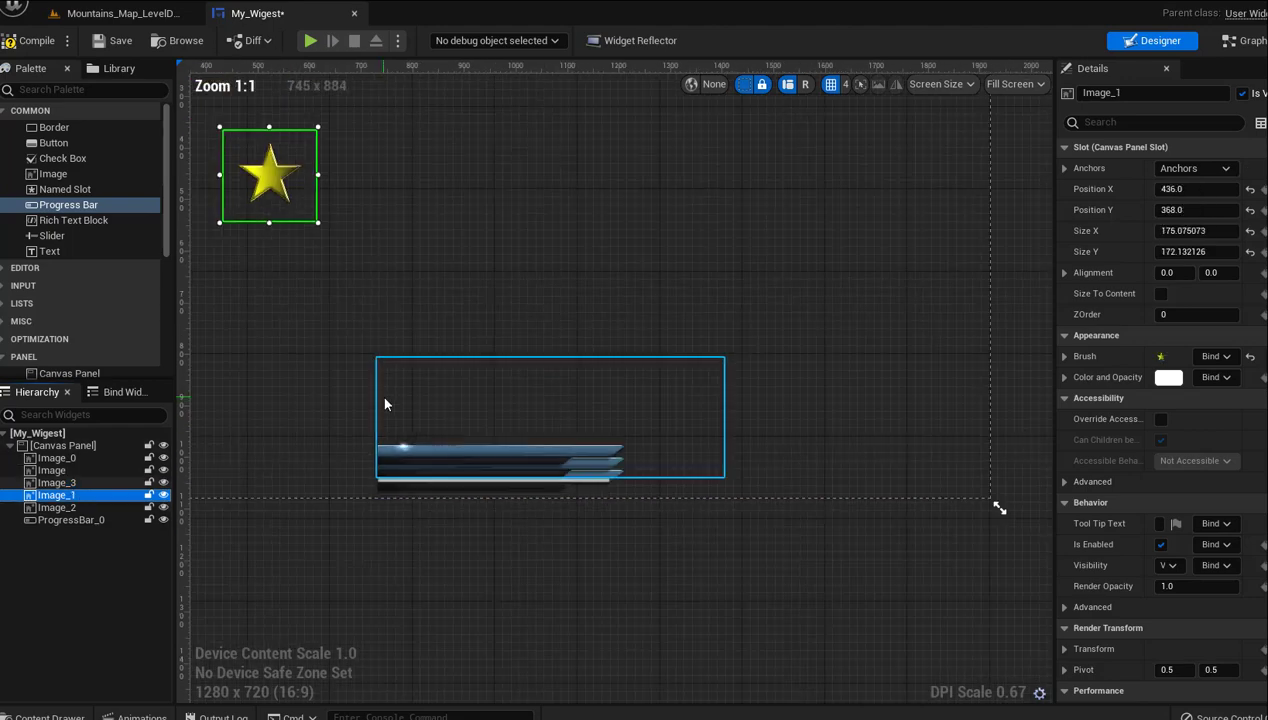
scroll(384, 403, down, 1)
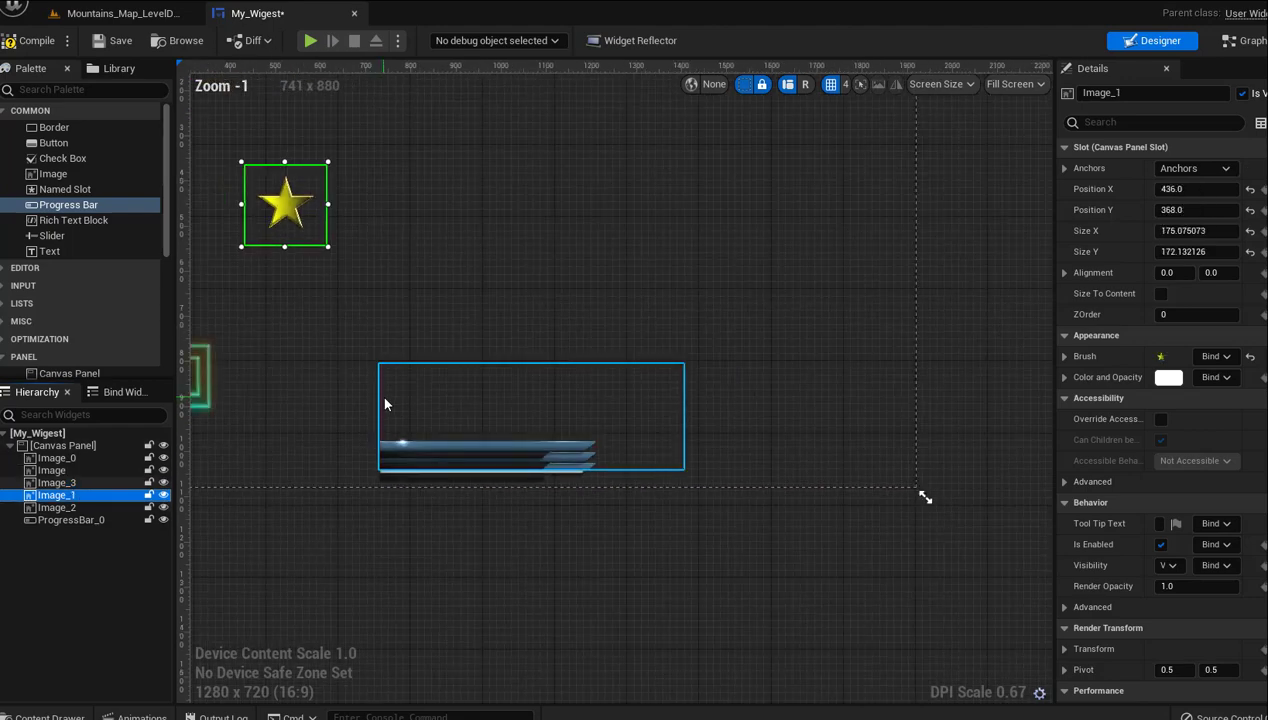
click(80, 508)
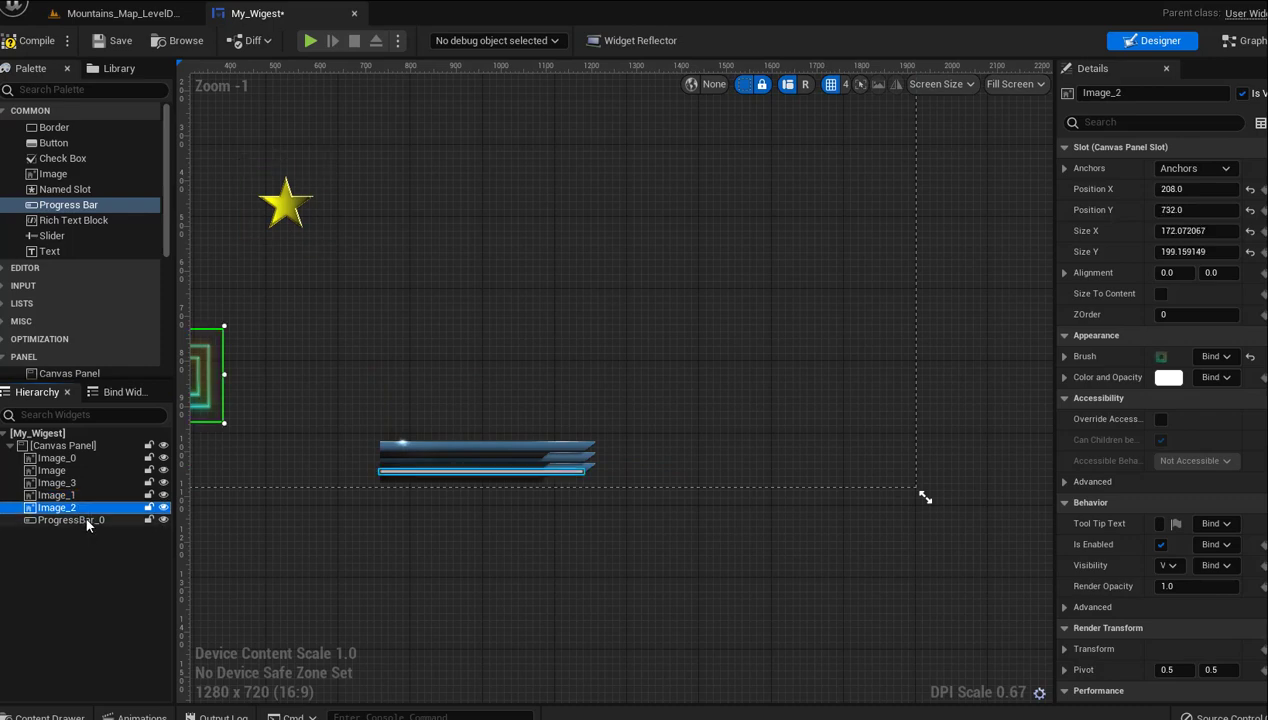
click(84, 520)
click(1180, 168)
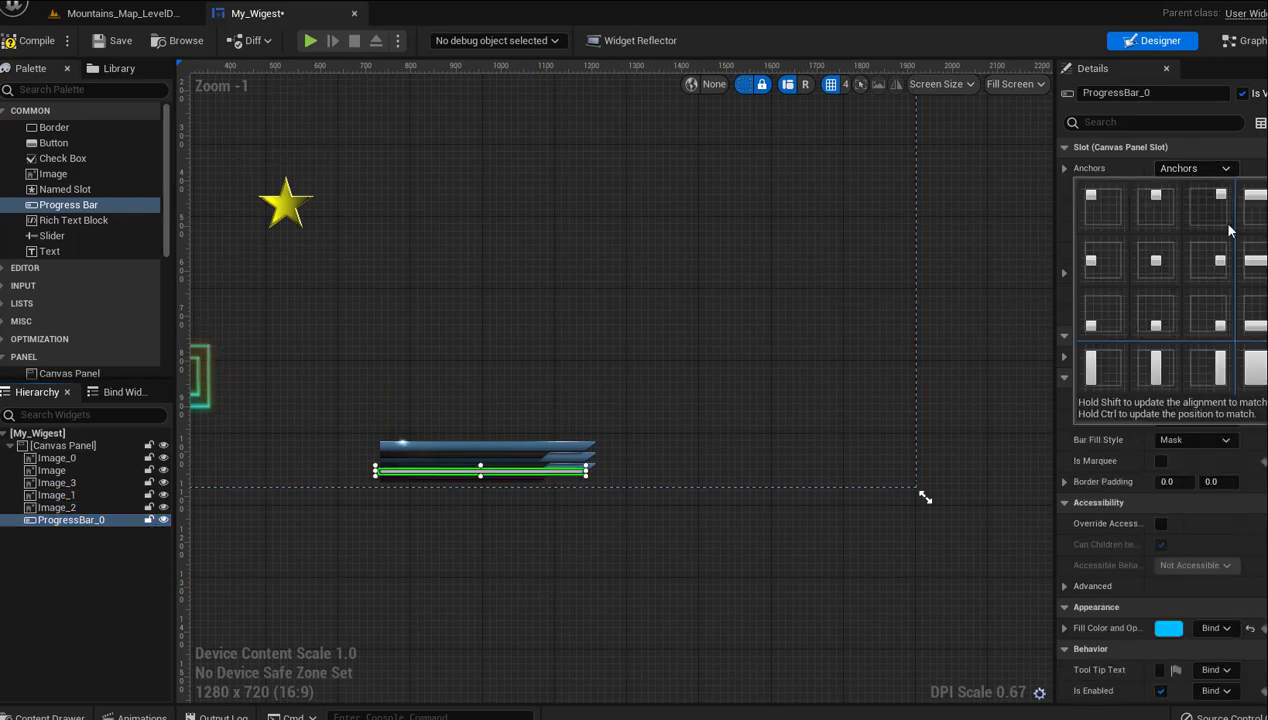
click(1155, 316)
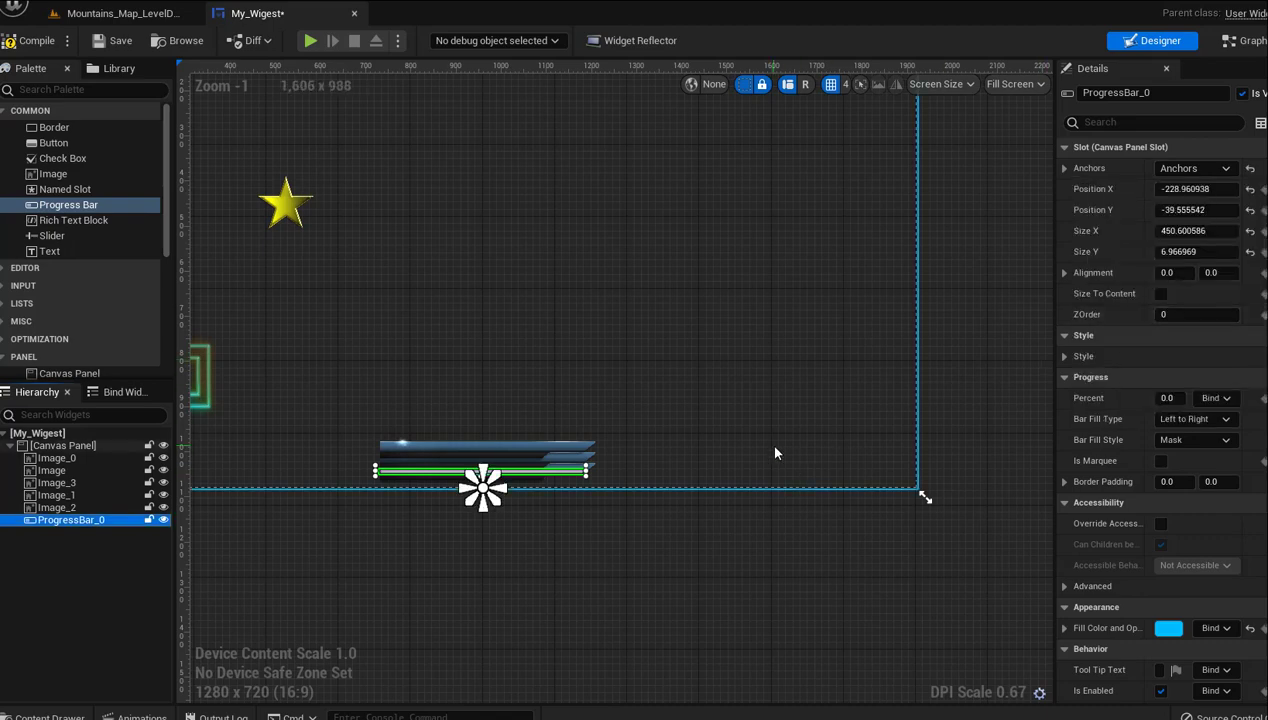
Duplicate the progress bar twice, dropping ProgressBar and ProgressBar_1 onto the middle and top bars
scroll(548, 624, up, 3)
scroll(548, 624, up, 1)
right_drag(466, 523, 663, 640)
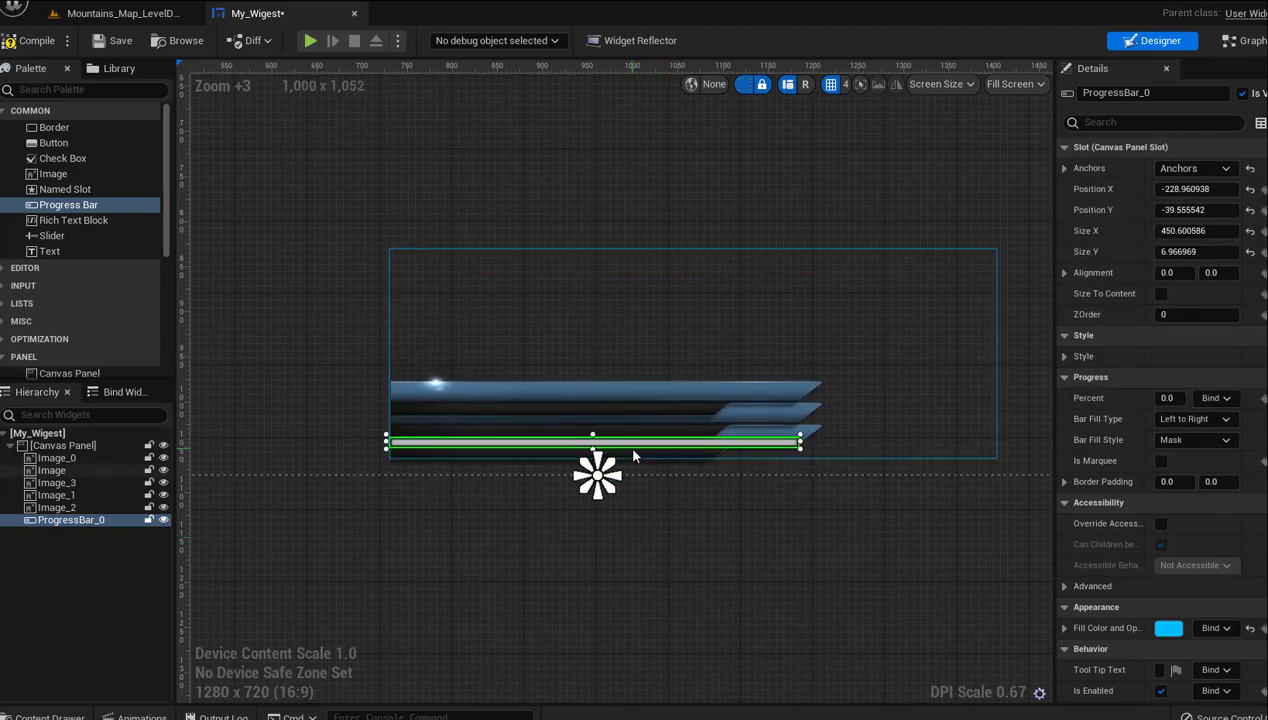
right_click(623, 445)
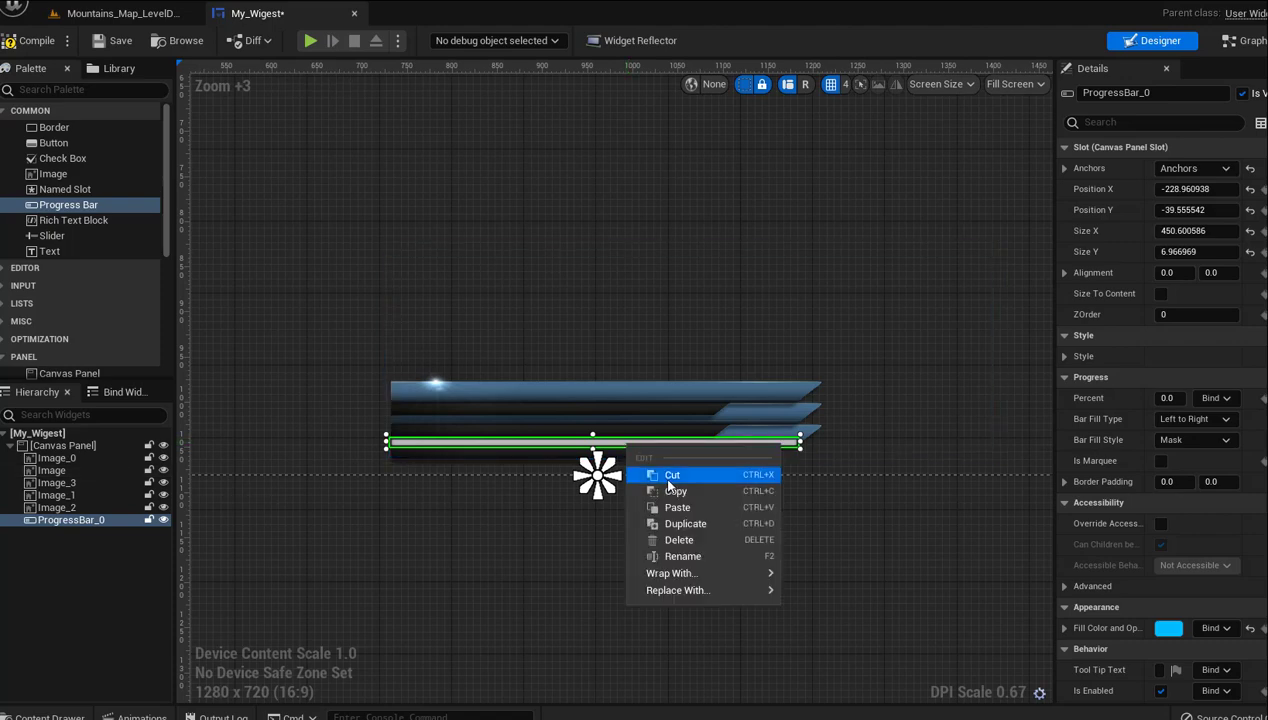
click(679, 524)
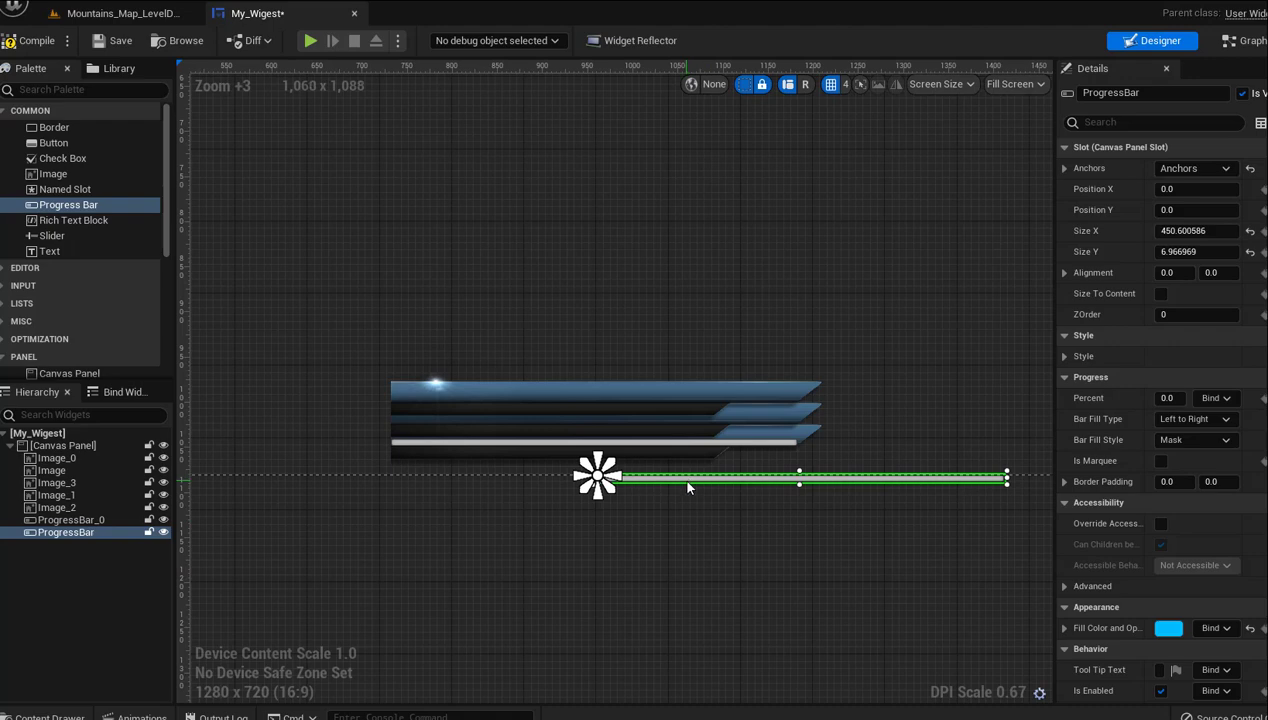
drag(687, 481, 483, 430)
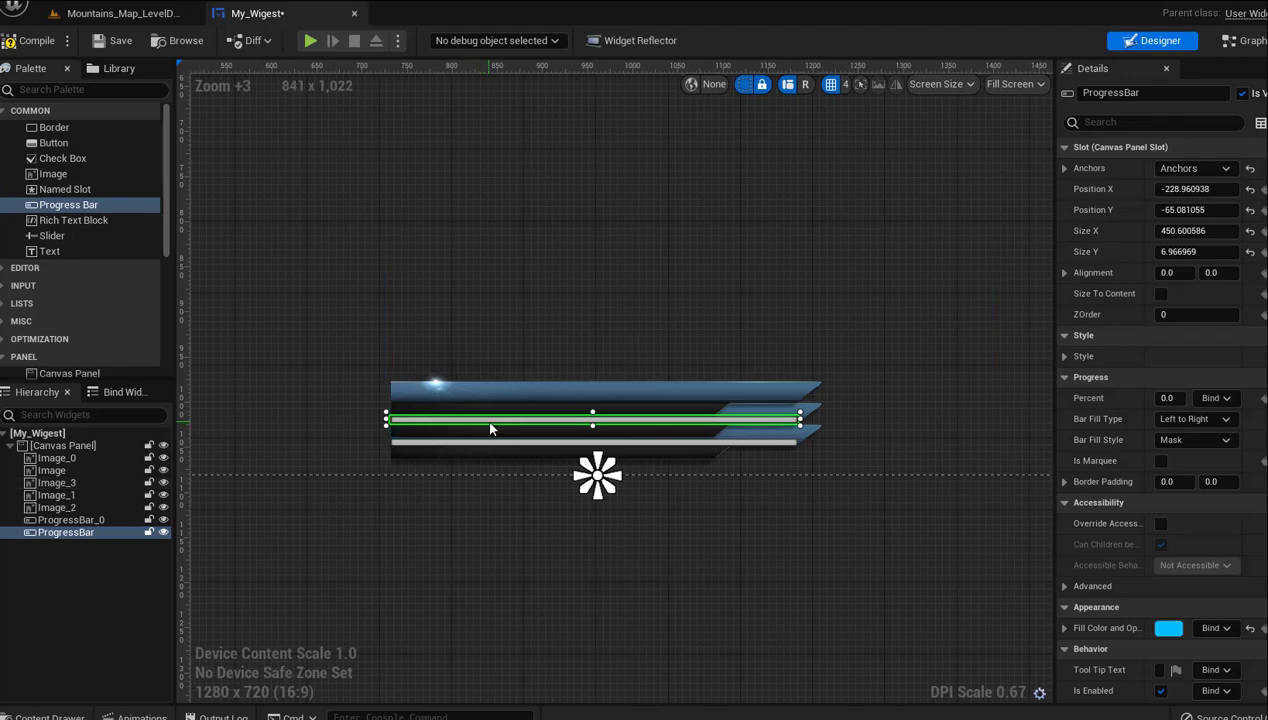
right_click(490, 428)
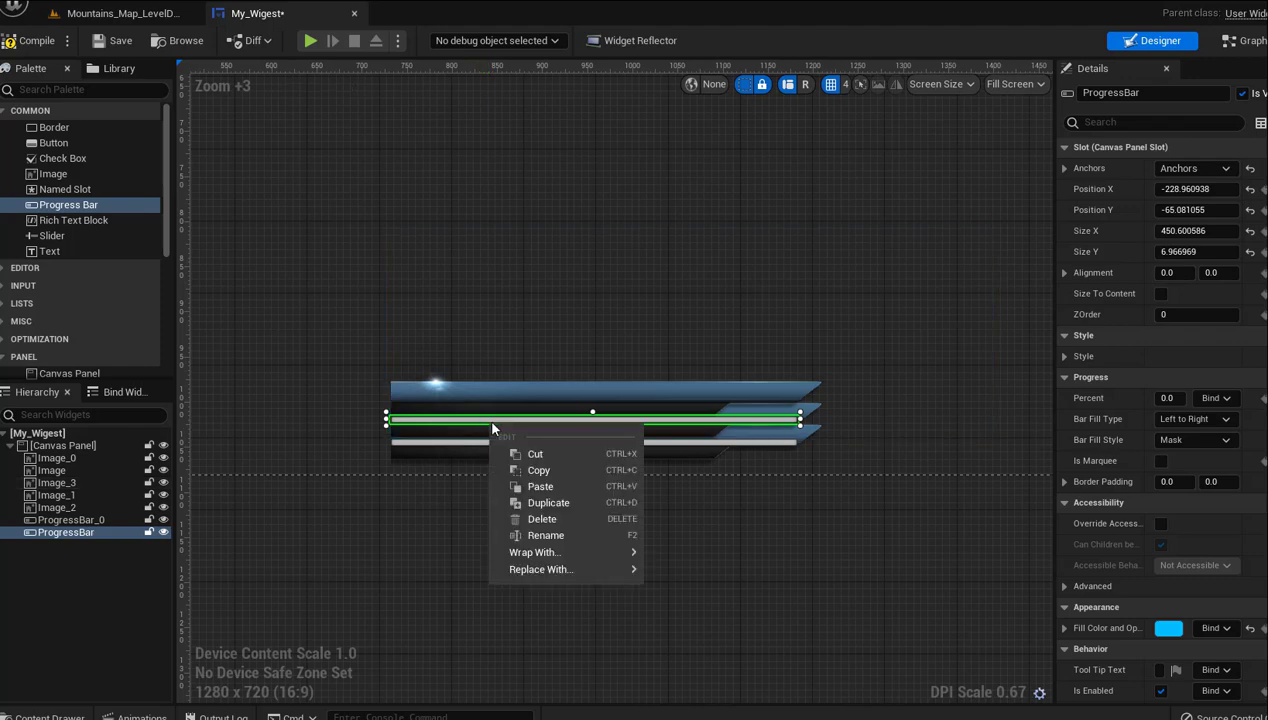
click(545, 503)
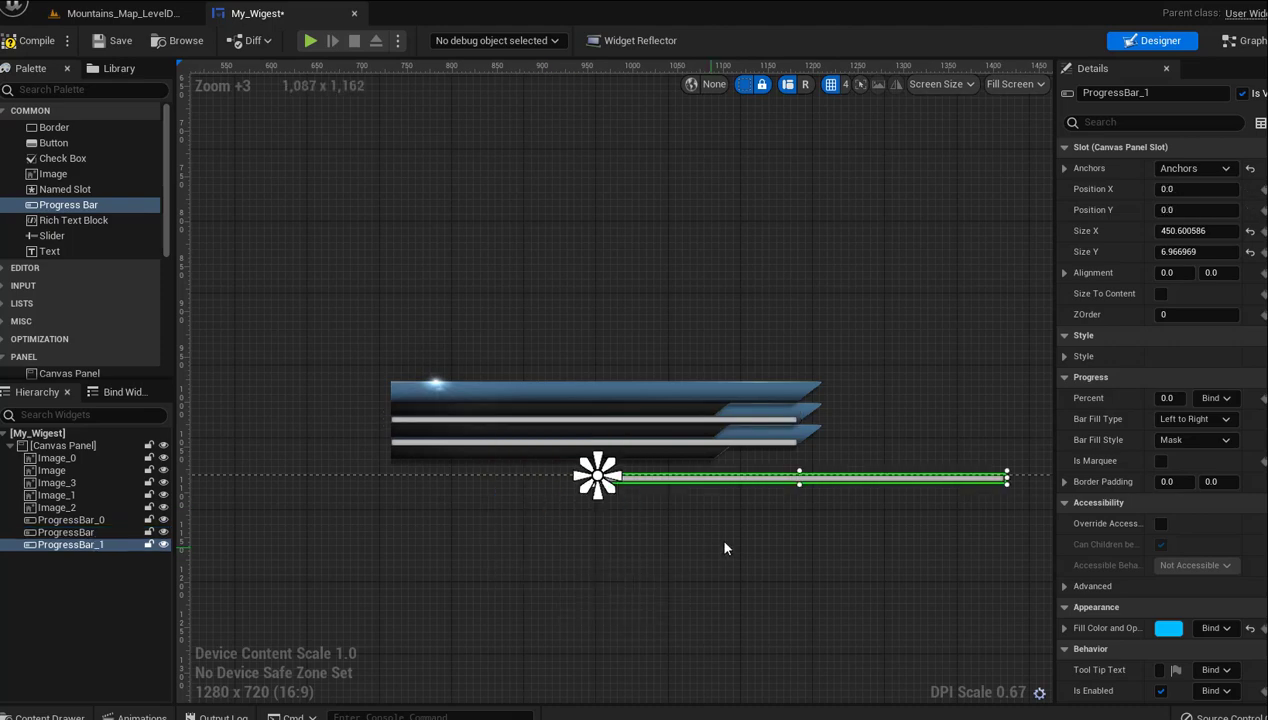
drag(740, 487, 535, 403)
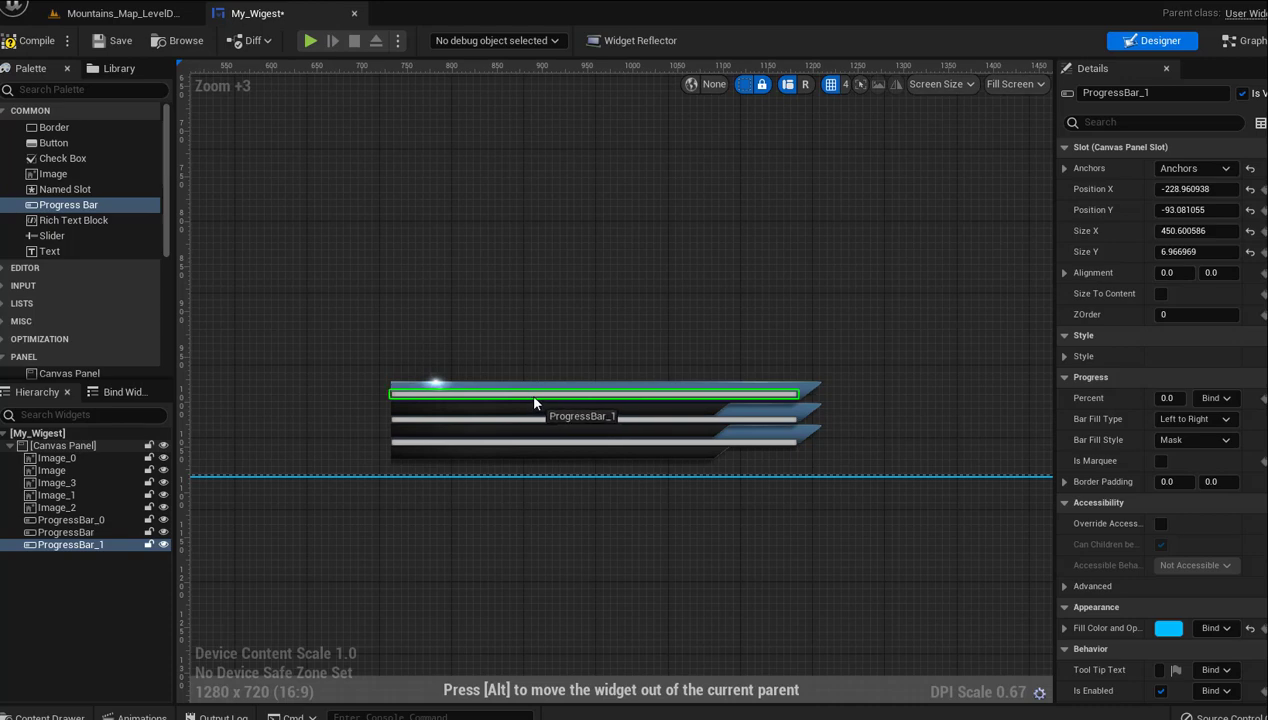
Nudge the top progress bar so it lines up inside the top bar
click(548, 505)
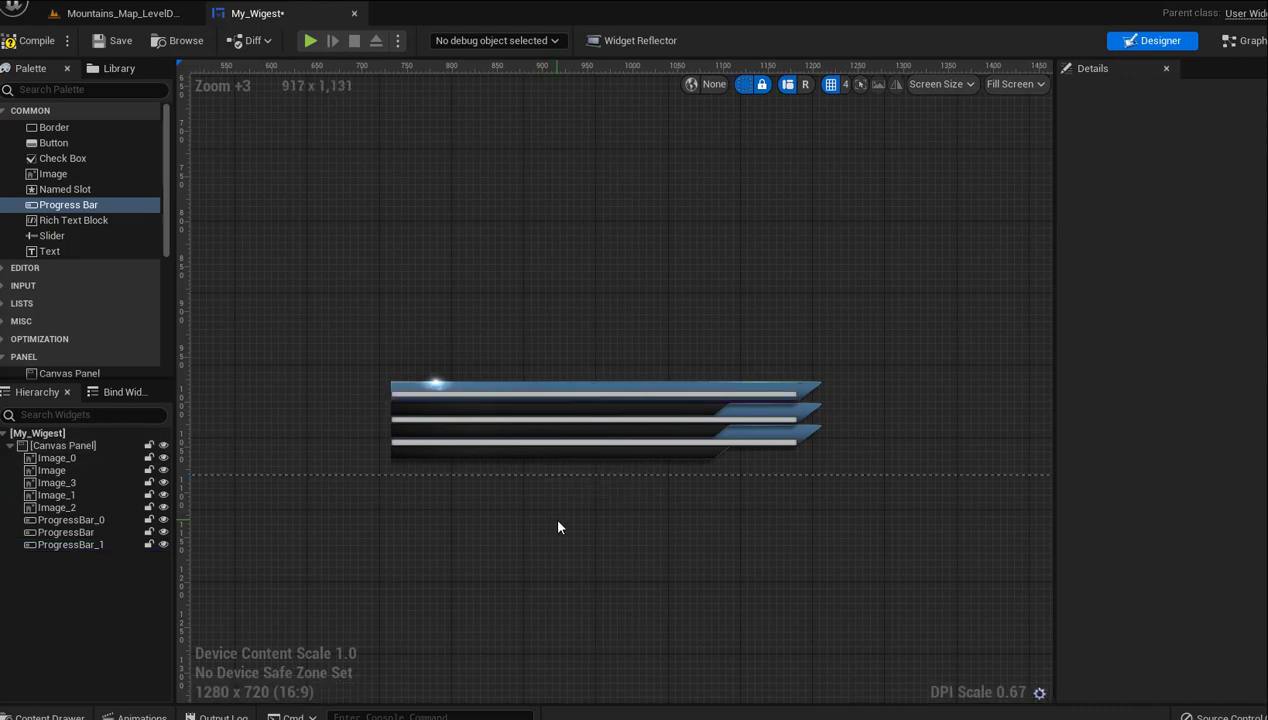
scroll(548, 530, up, 3)
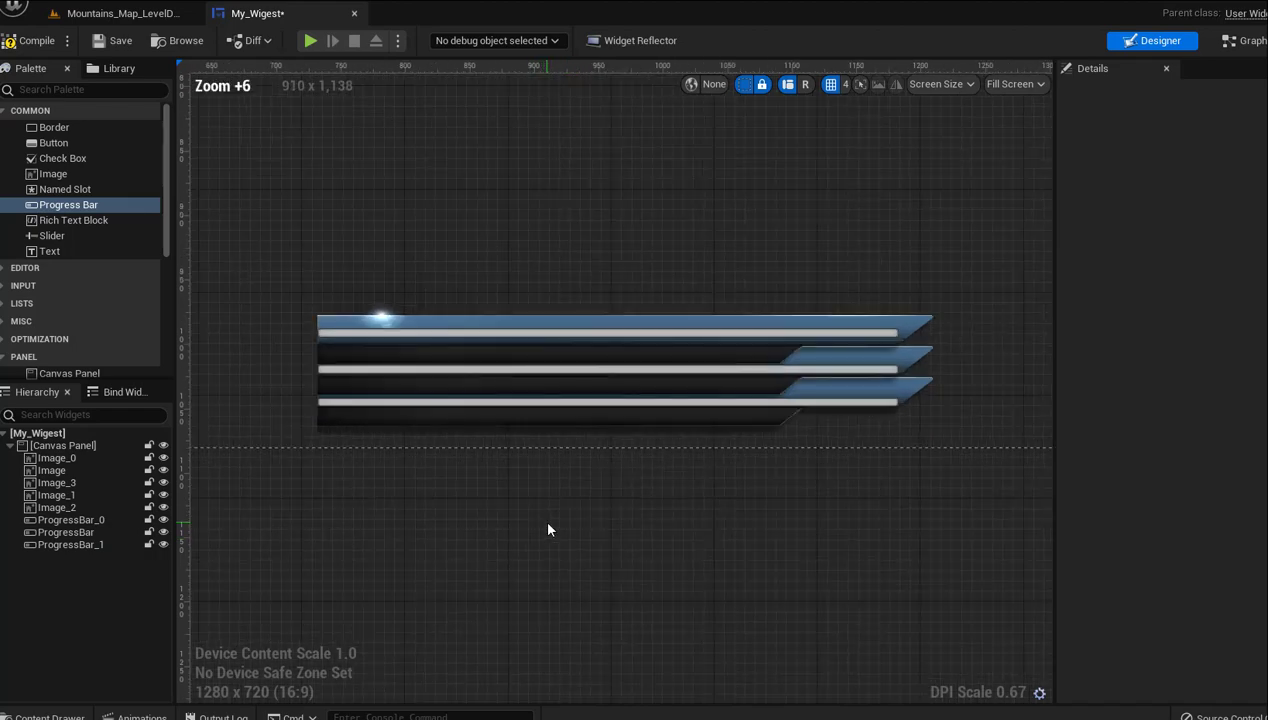
click(514, 338)
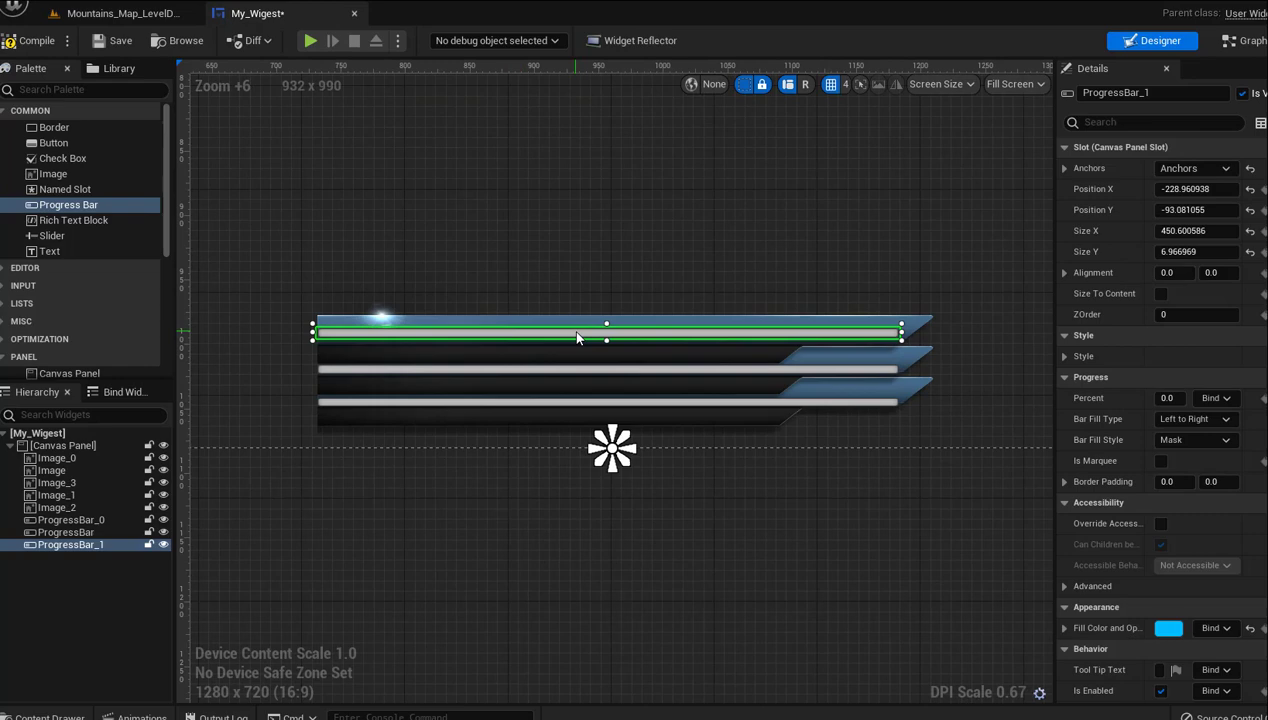
drag(577, 338, 575, 343)
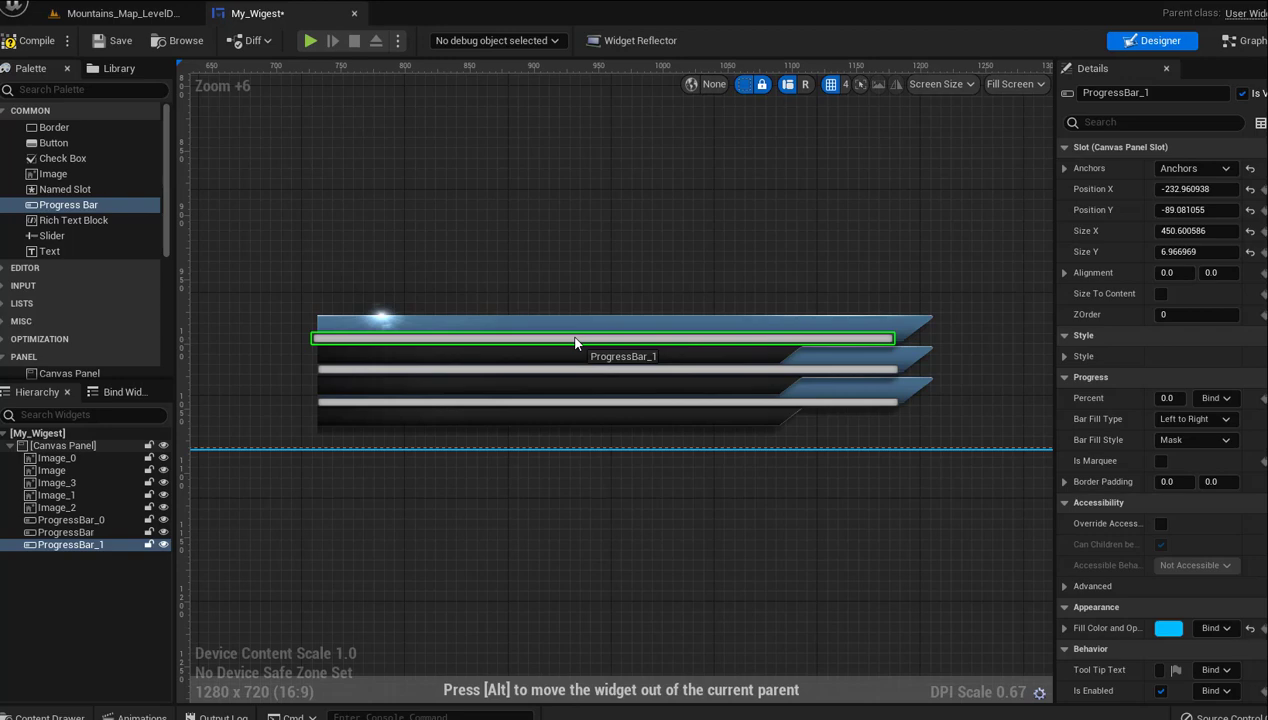
drag(575, 343, 578, 345)
click(586, 568)
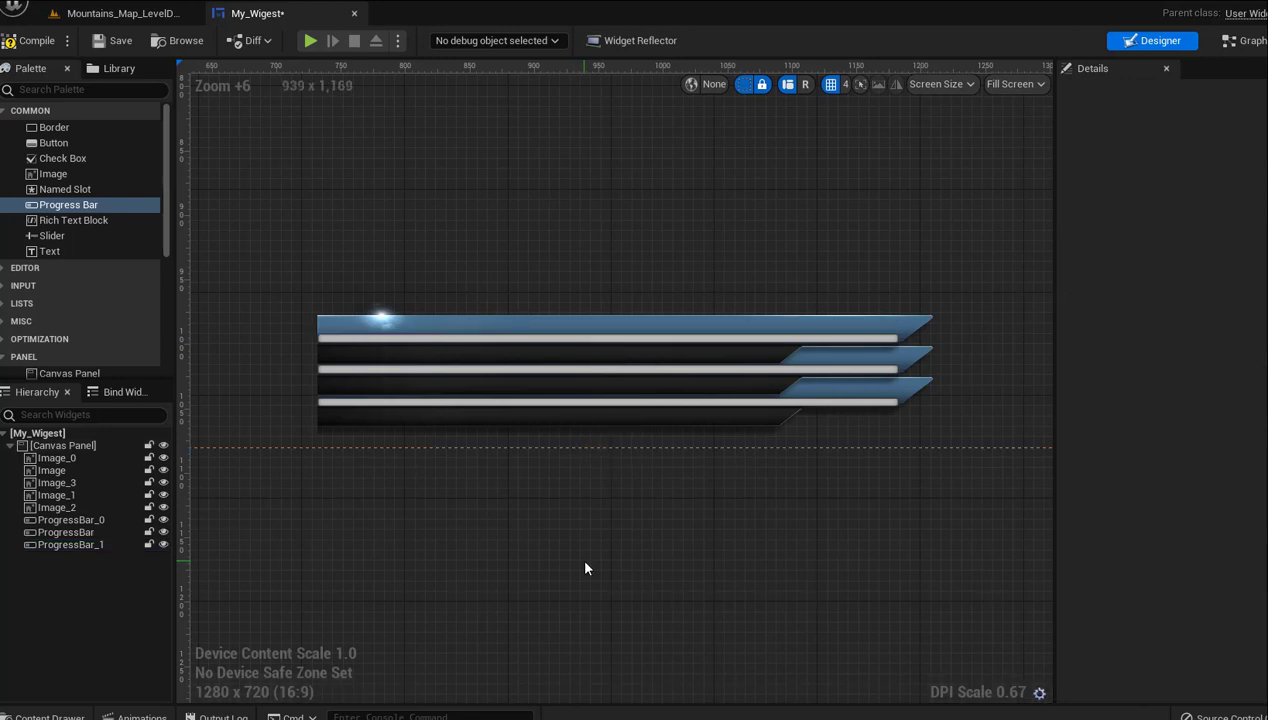
Anchor the top progress bar to the bottom-centre preset
scroll(576, 565, down, 1)
scroll(576, 565, down, 1)
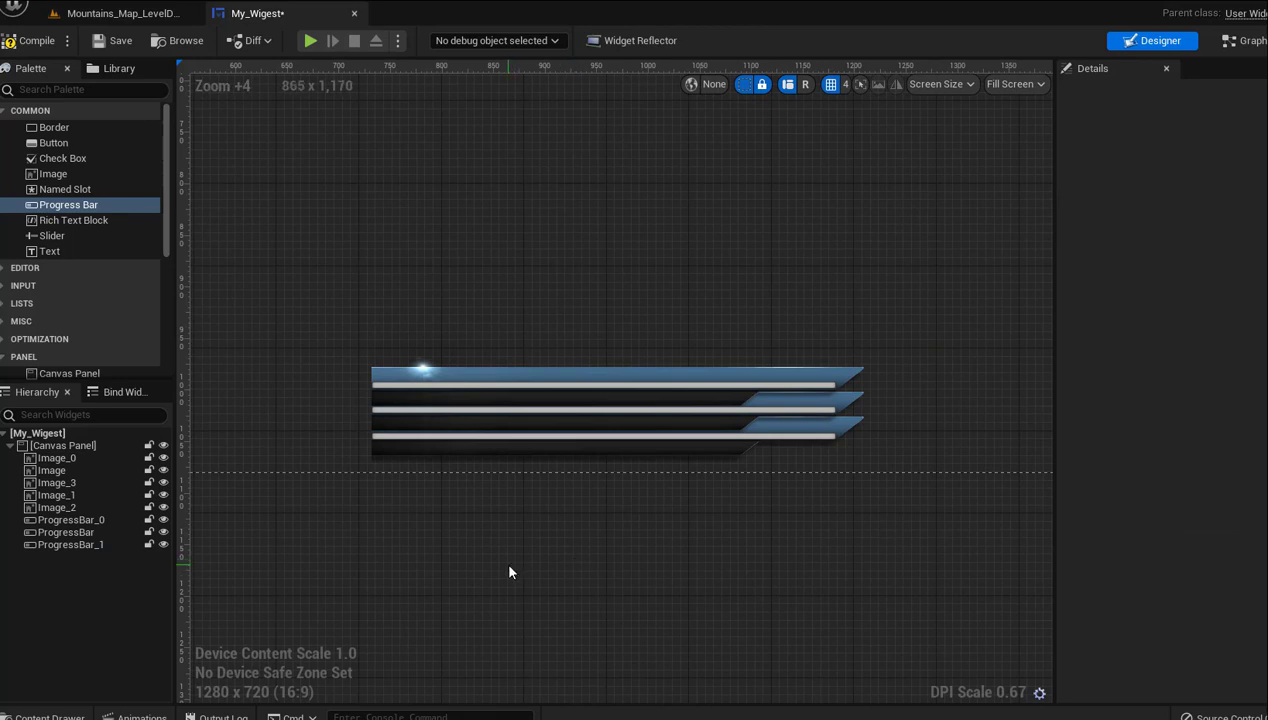
click(659, 393)
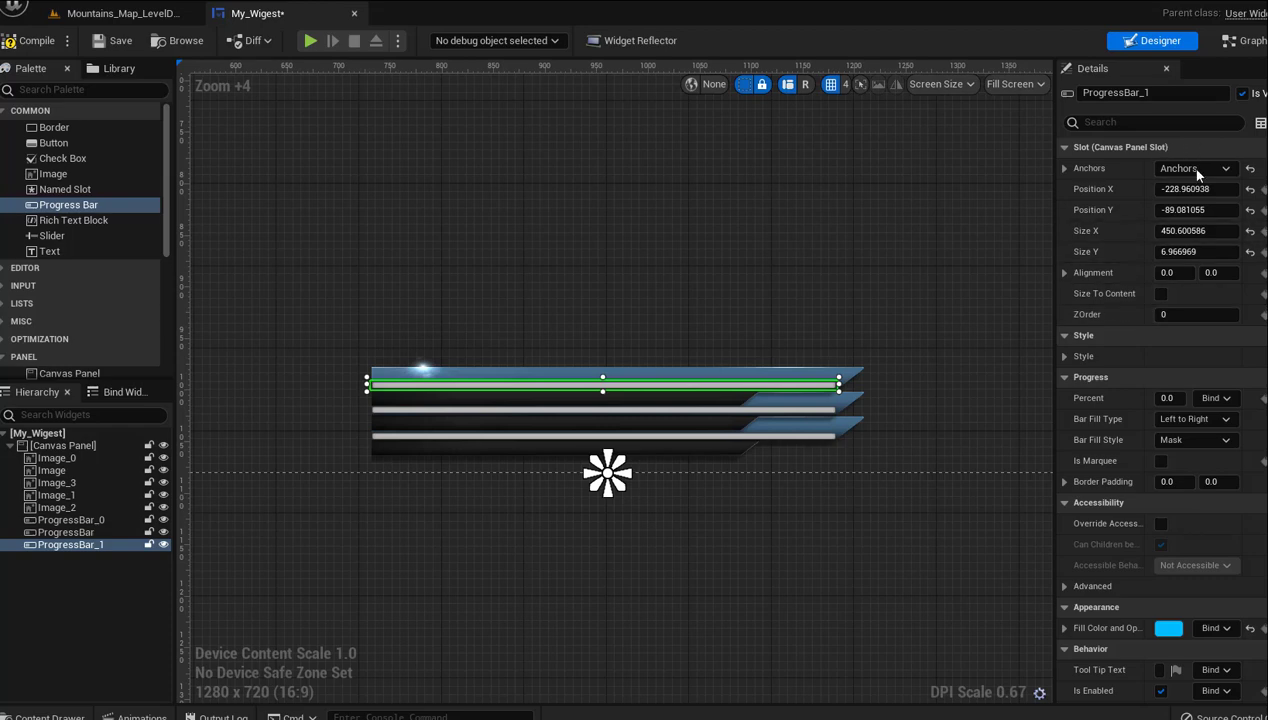
click(1185, 167)
click(1153, 326)
Add a Text Block over the lowest bar, anchor it bottom-centre, and widen the Details panel
mouse_move(48, 250)
mouse_down()
mouse_move(392, 334)
mouse_move(621, 331)
mouse_move(540, 433)
mouse_up()
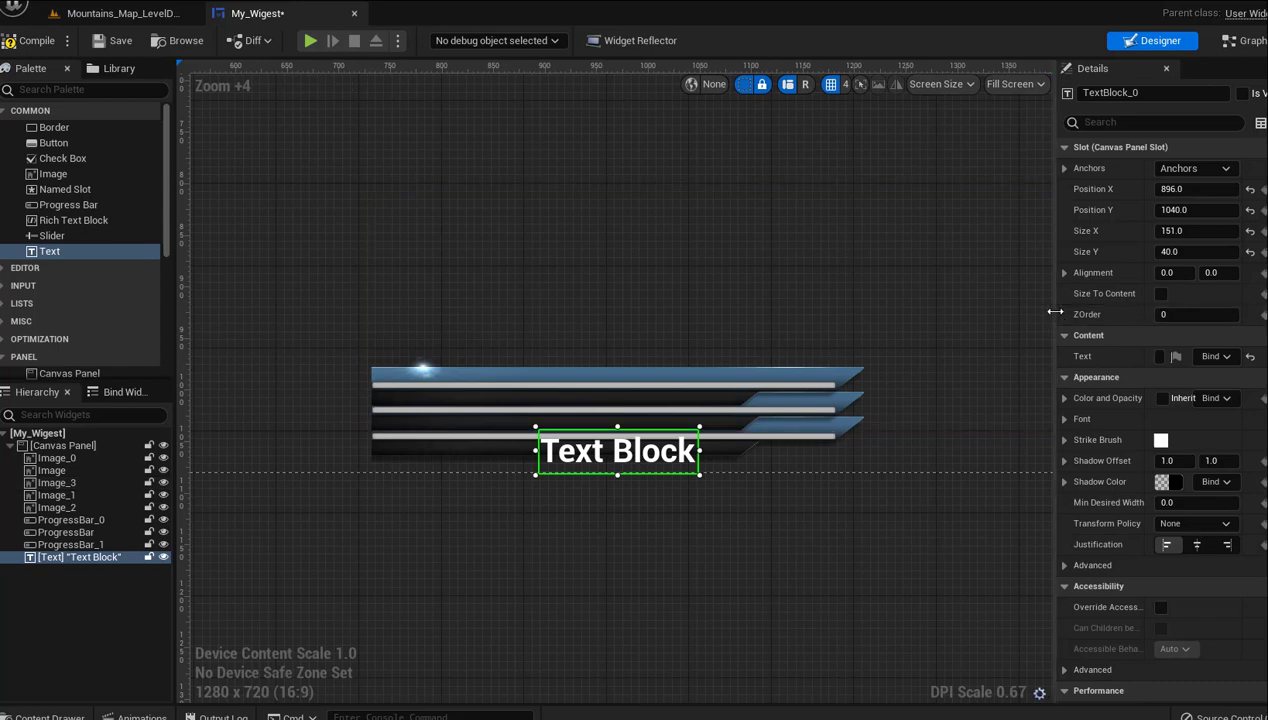
click(1195, 168)
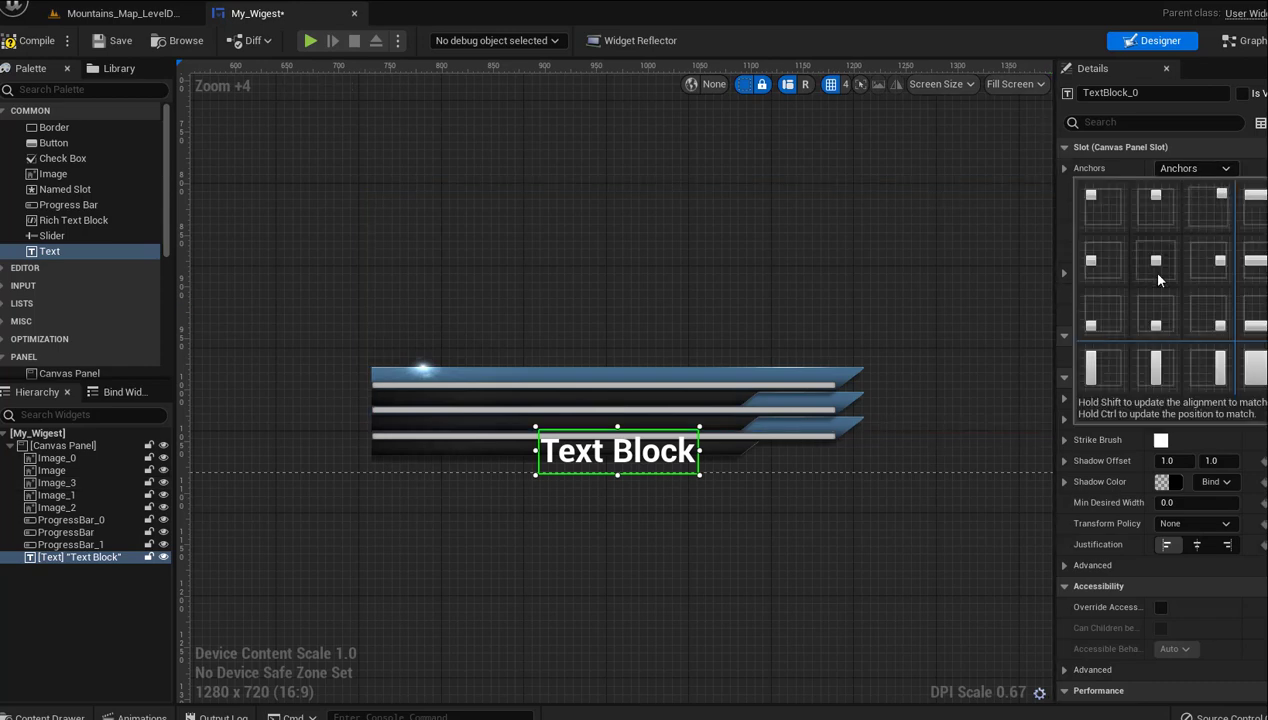
click(1160, 326)
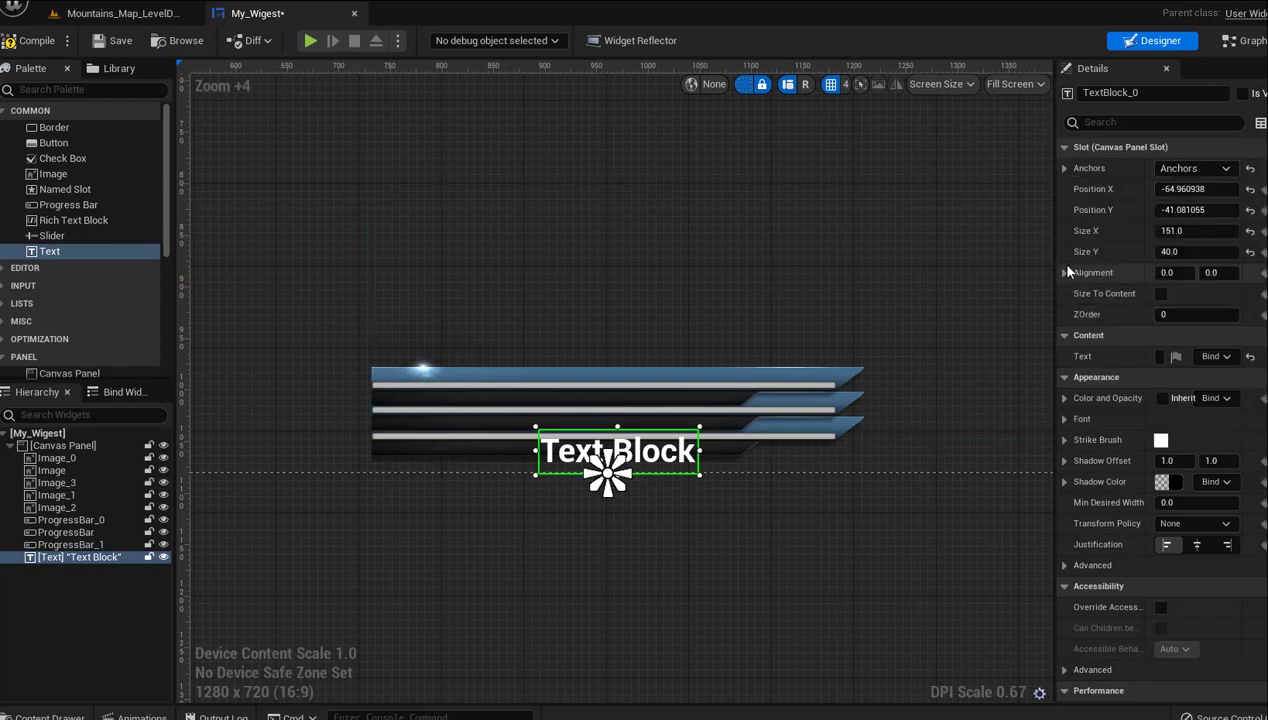
drag(1055, 255, 942, 257)
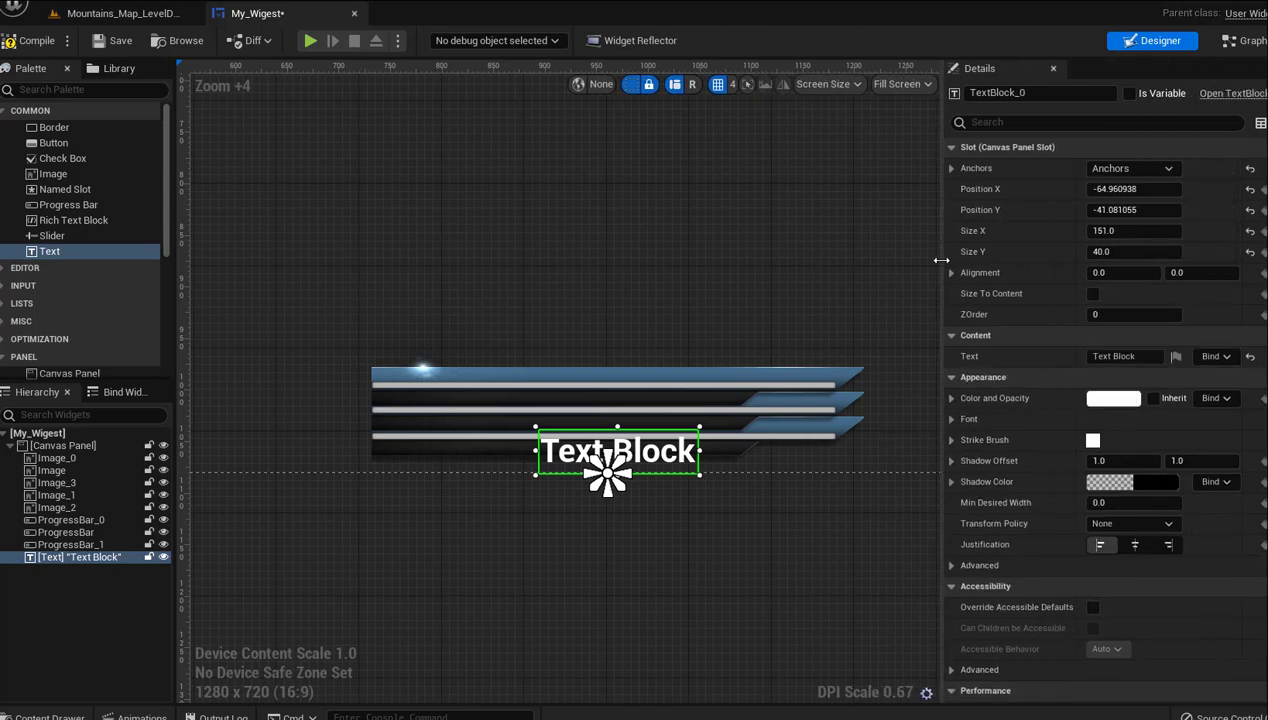
right_drag(846, 252, 775, 237)
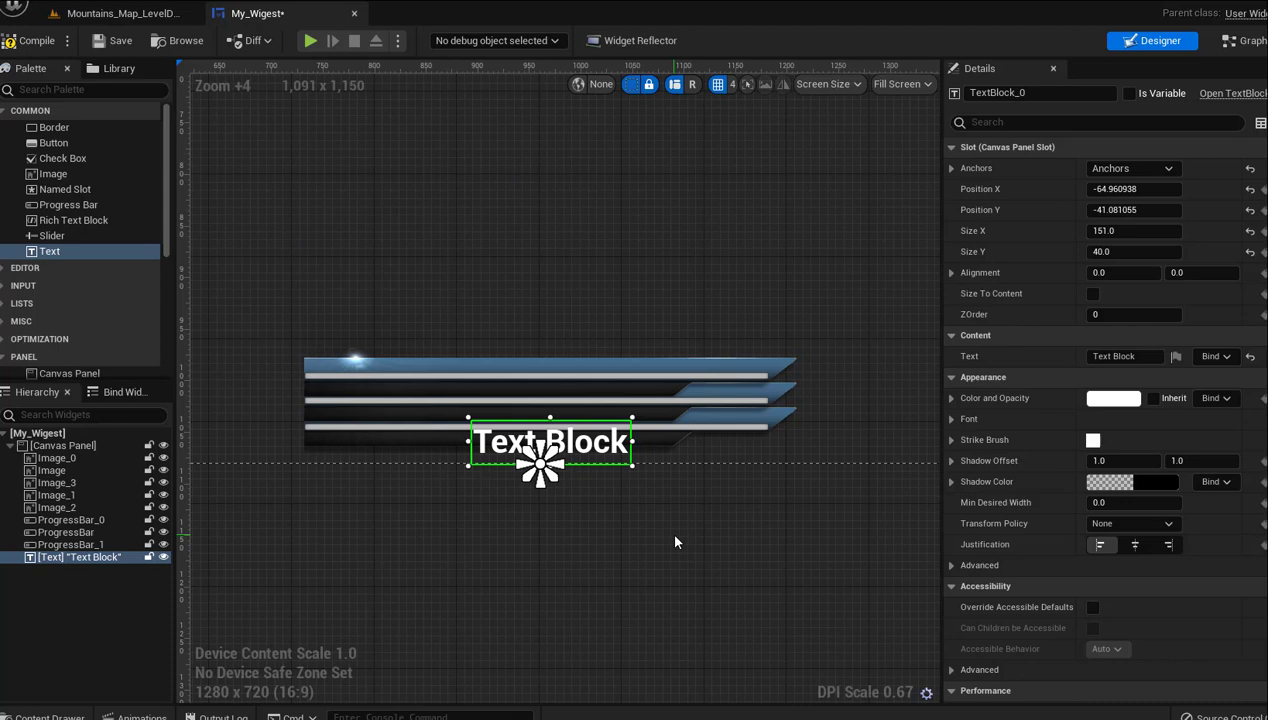
Change the text block's content to Estamina
click(1115, 356)
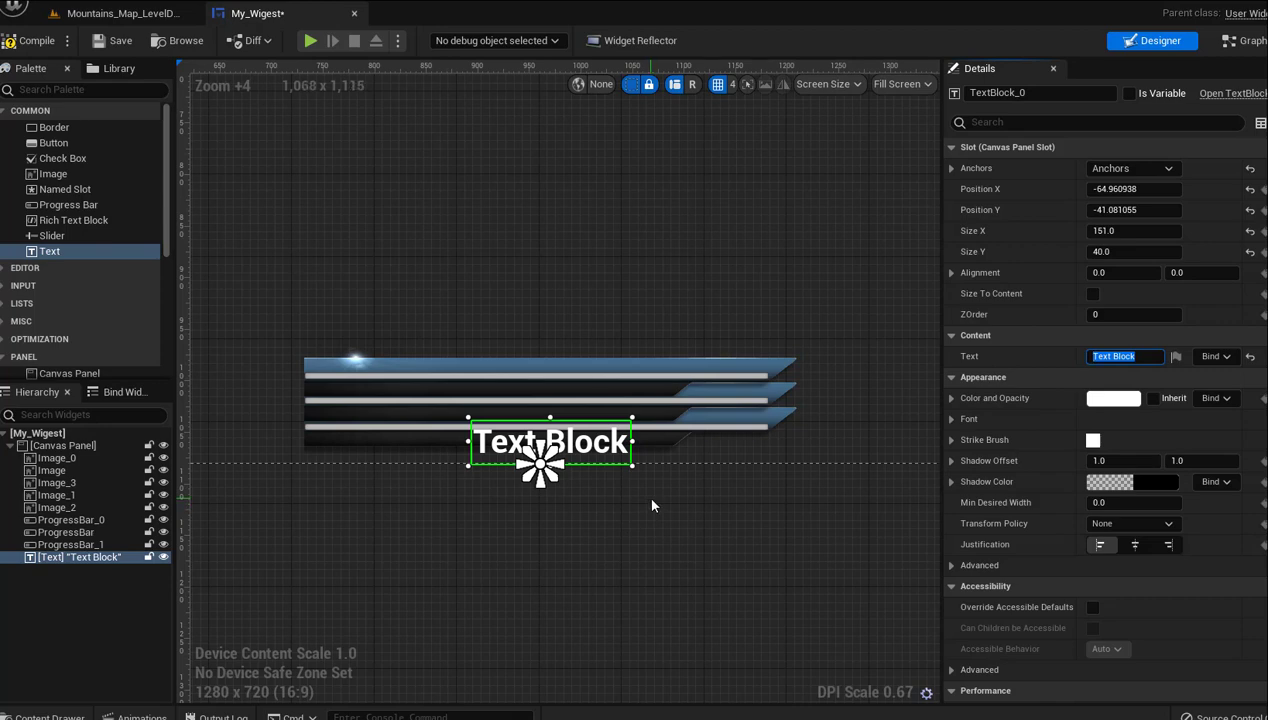
text(es)
click(544, 524)
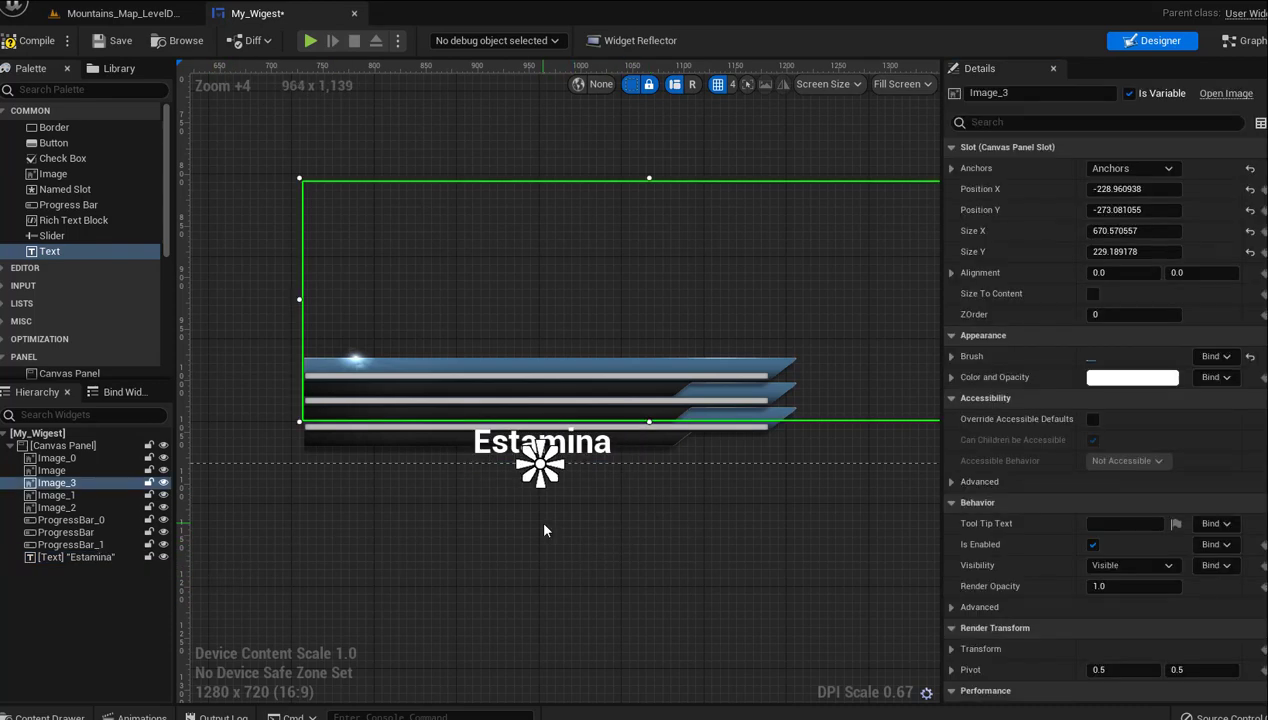
Adjust the Estamina label's font size in its font settings
click(560, 448)
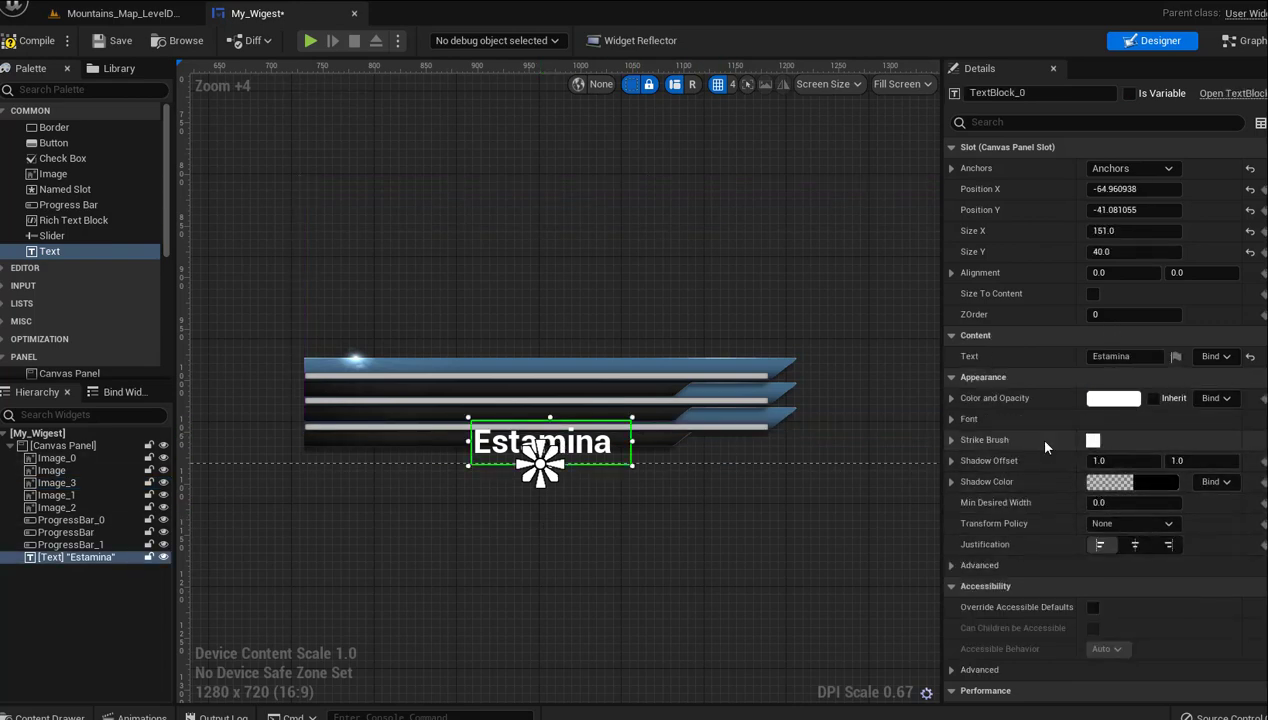
click(951, 419)
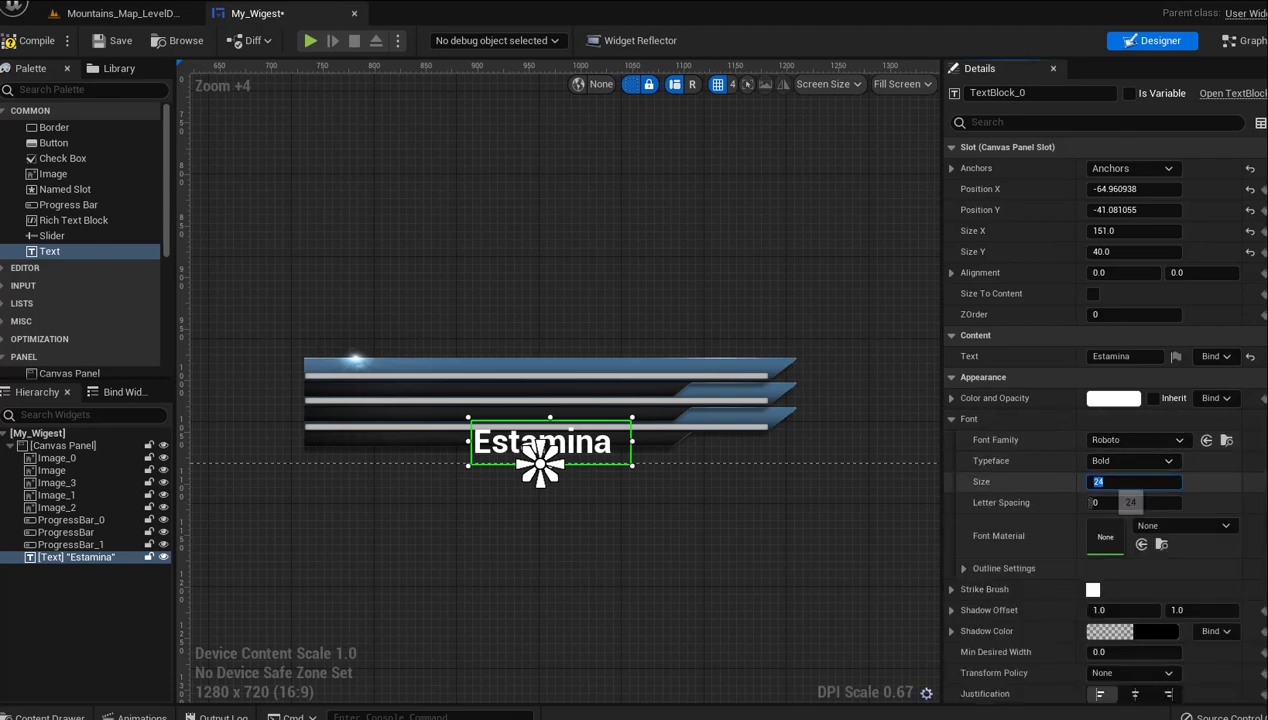
click(1093, 483)
text(16)
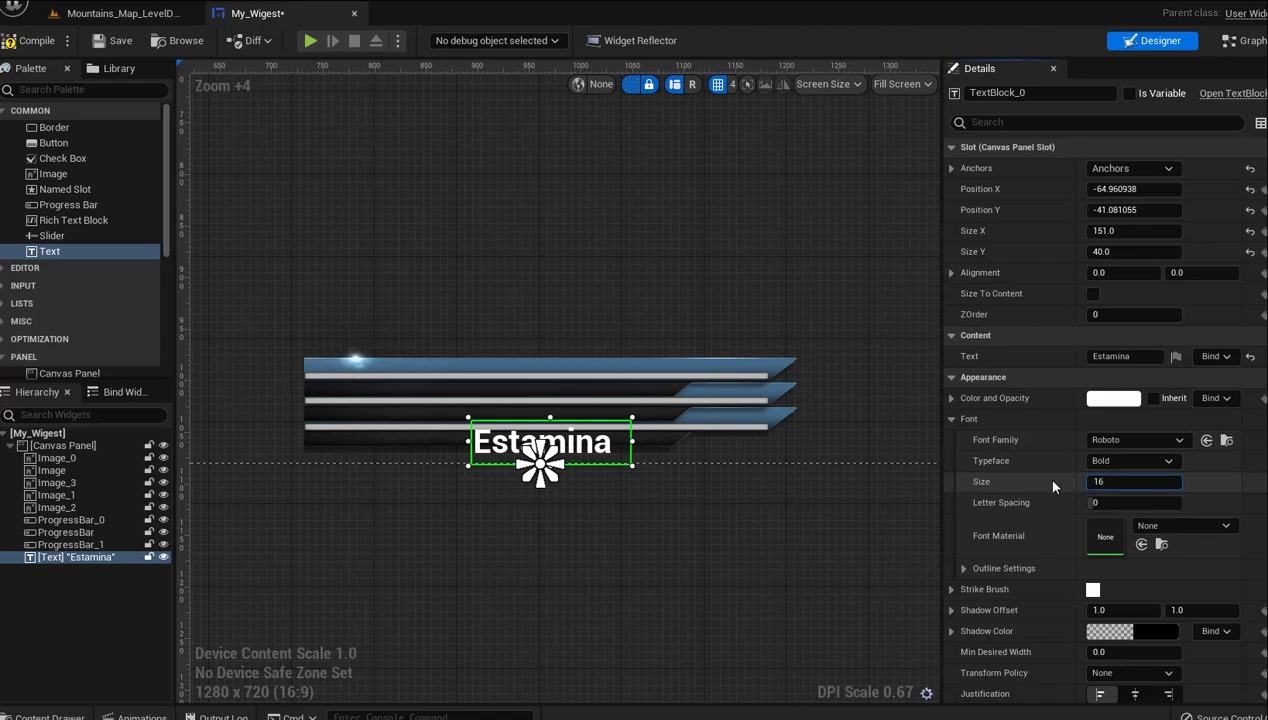
click(1052, 483)
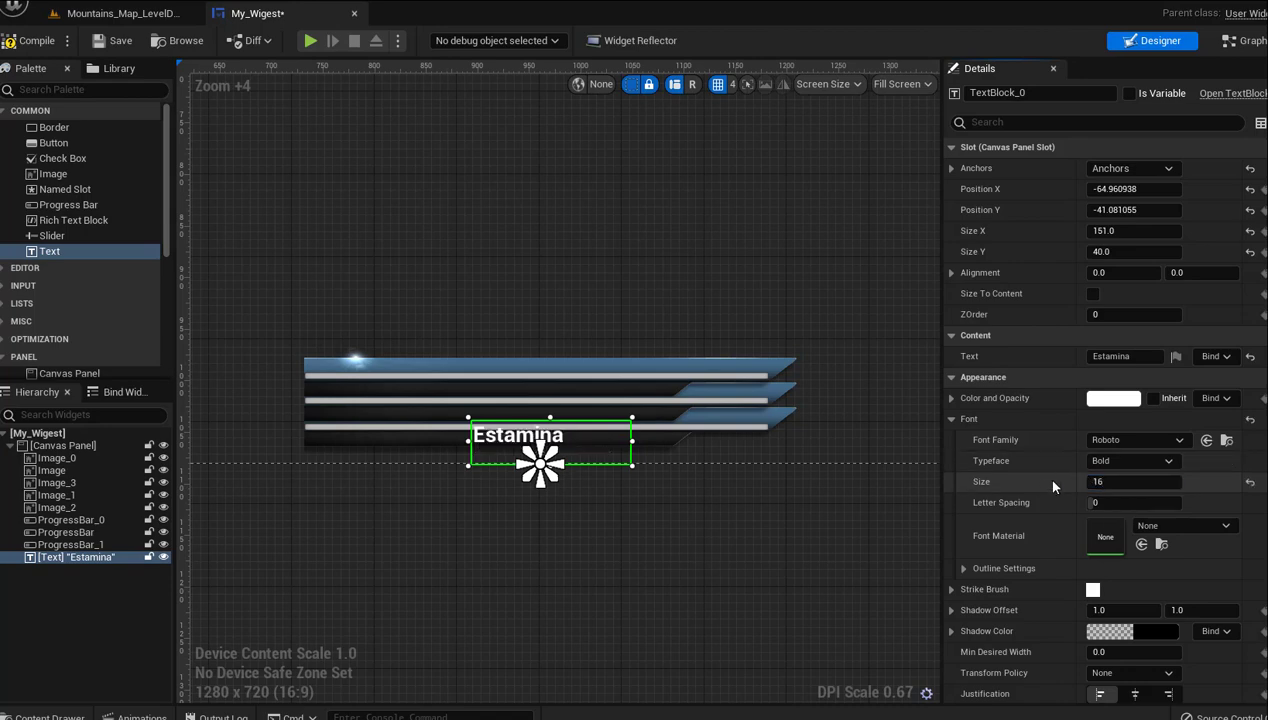
click(1100, 482)
text(1)
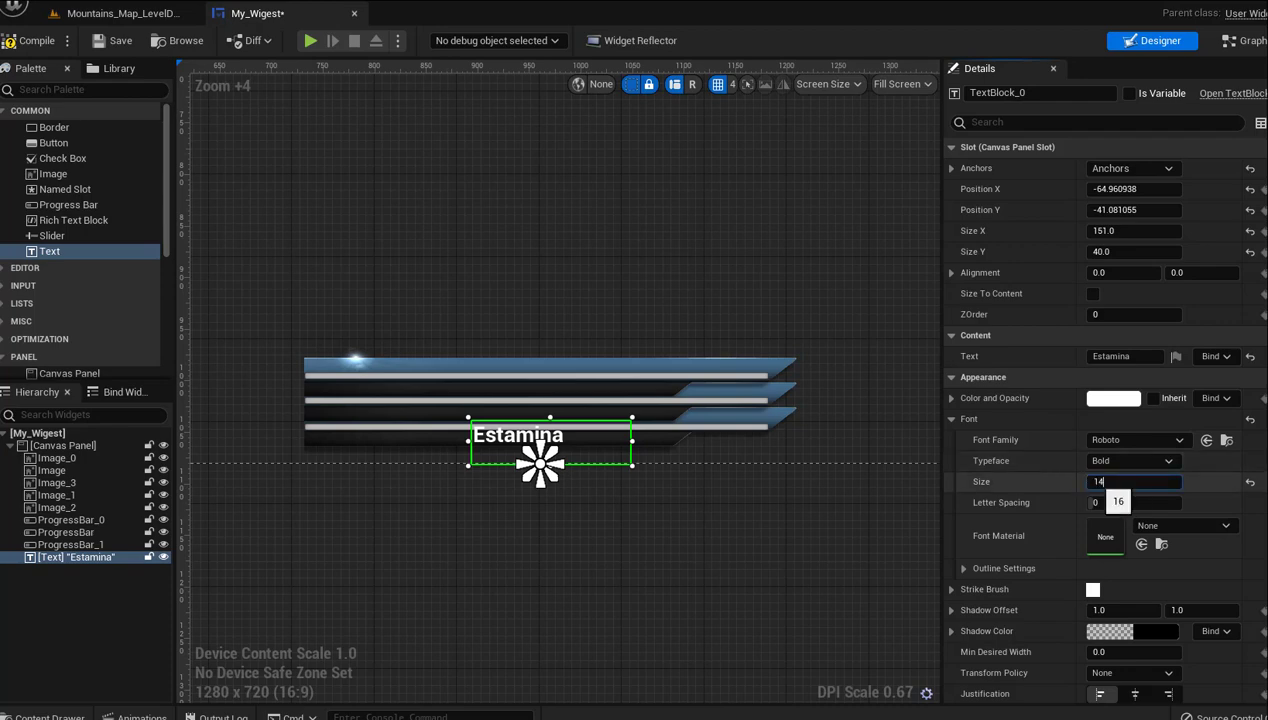
key(Return)
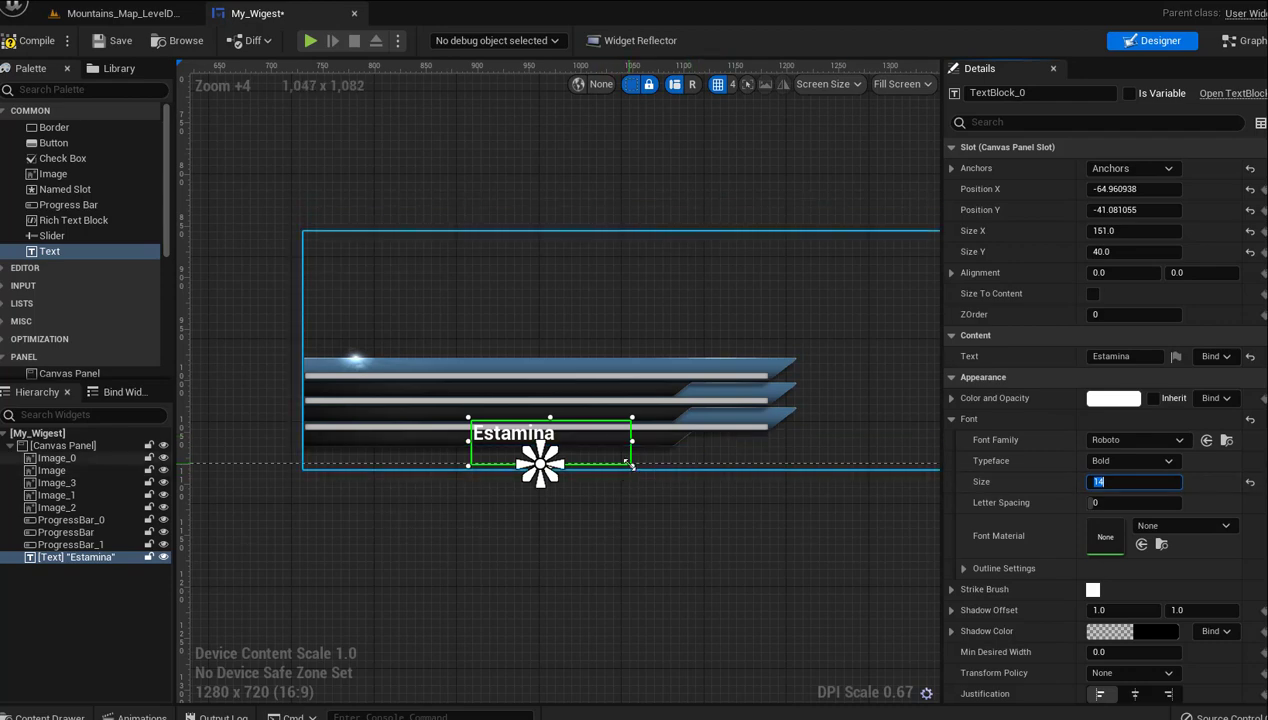
Shrink the Estamina text box to fit the word and move it onto the bottom bar
drag(626, 470, 535, 437)
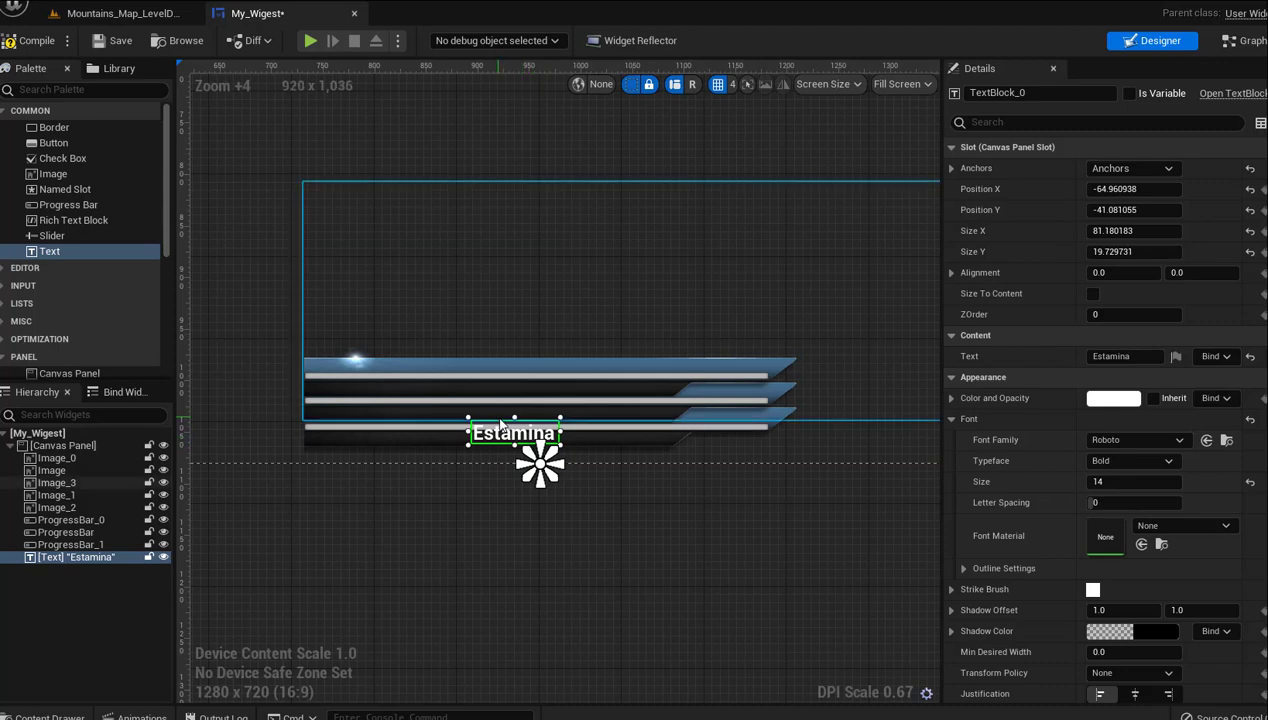
drag(510, 433, 530, 444)
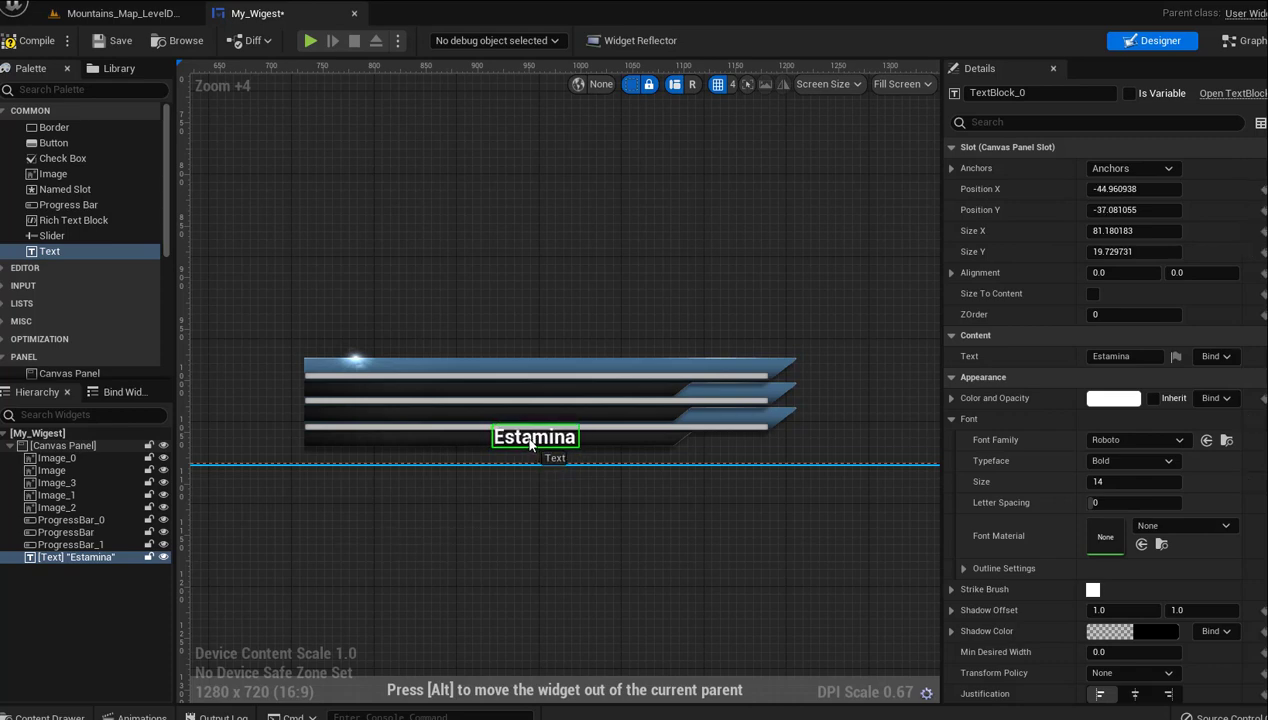
drag(531, 445, 532, 446)
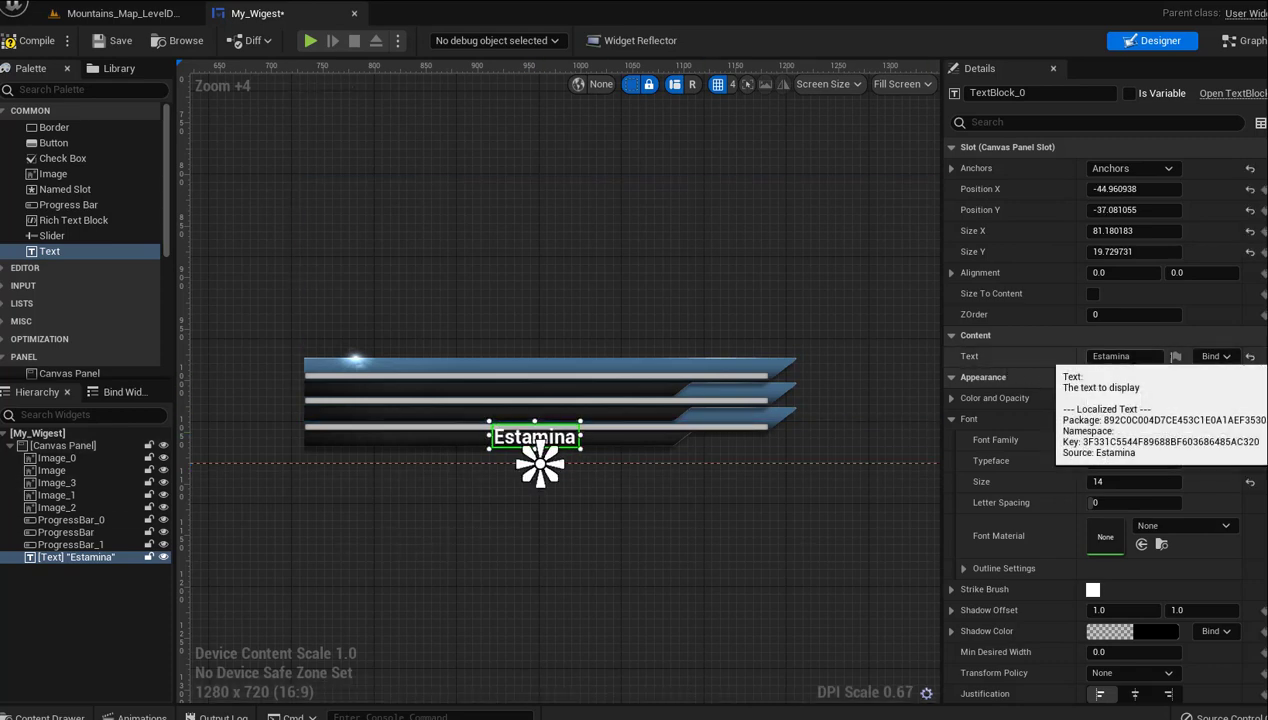
Set the label's font size to 12 and nudge it into place on the bar
click(1100, 481)
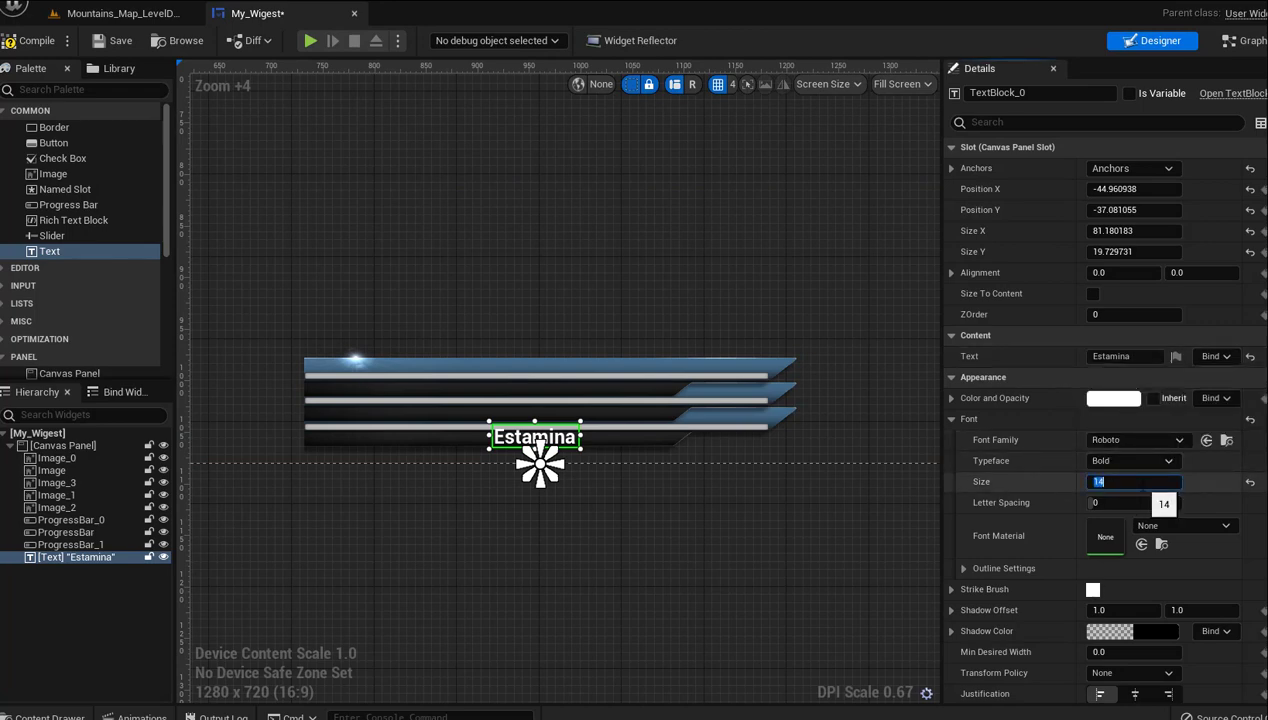
text(12)
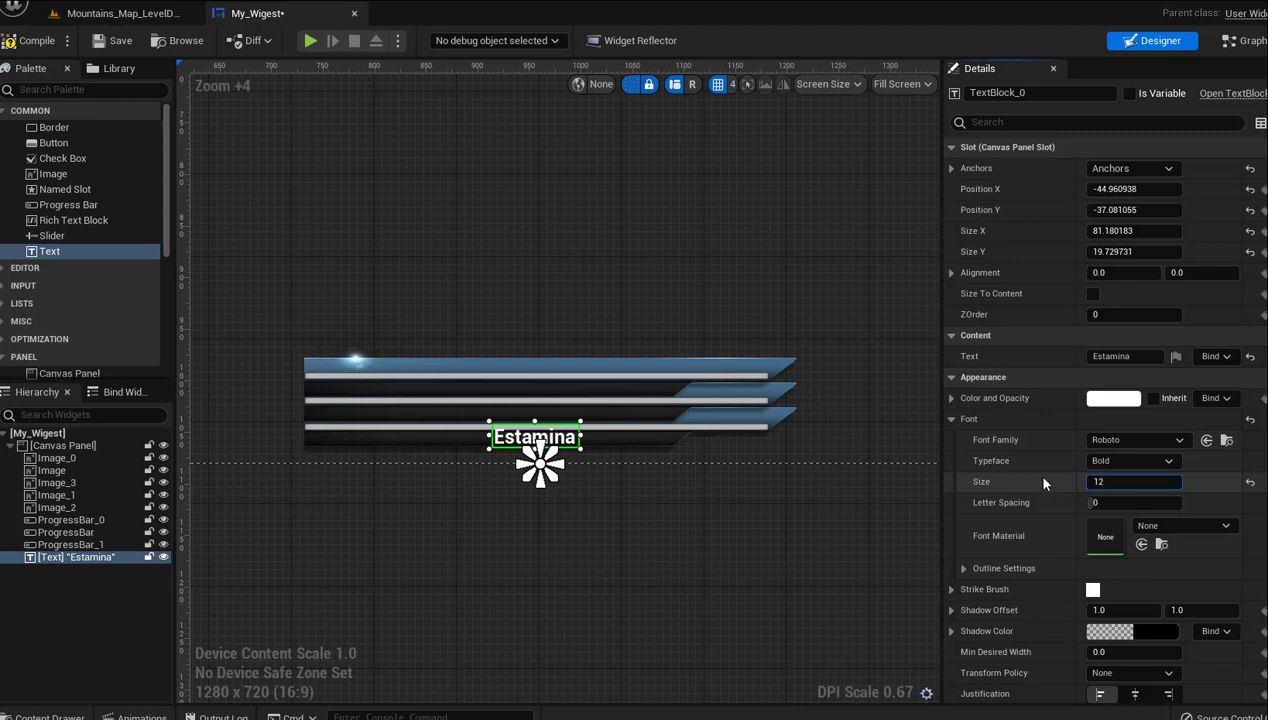
key(Return)
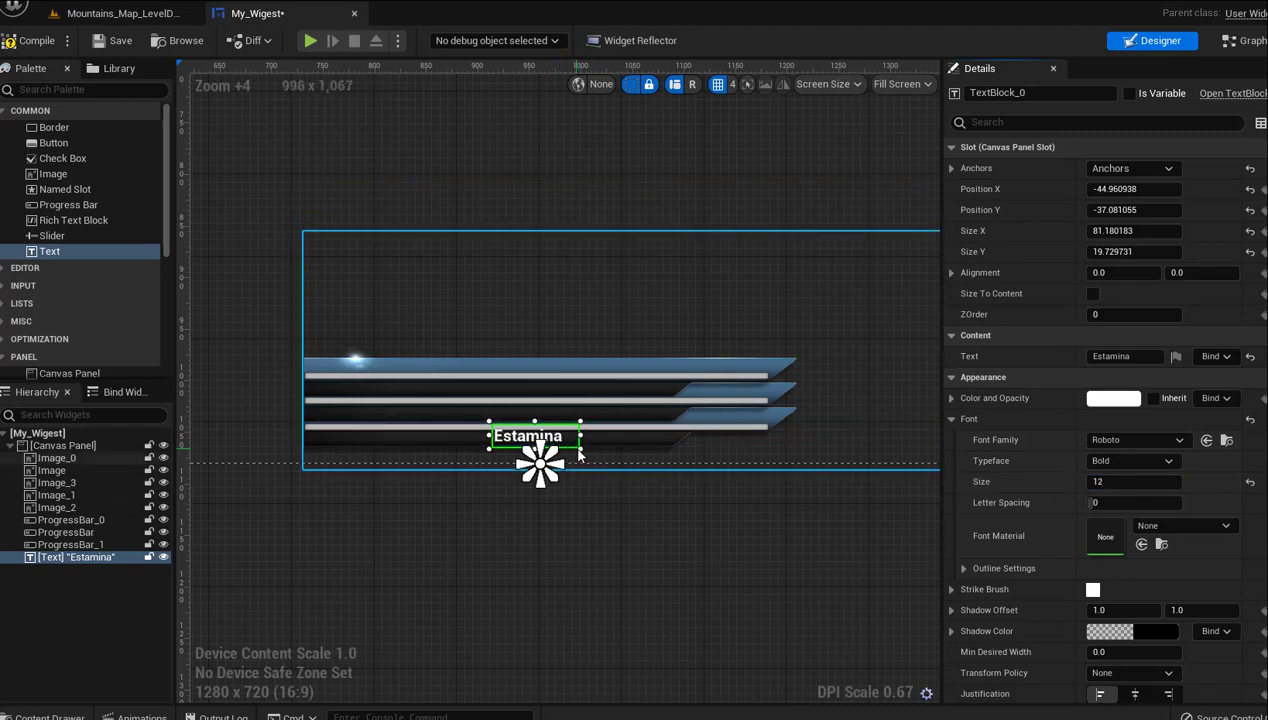
click(578, 455)
drag(564, 441, 569, 449)
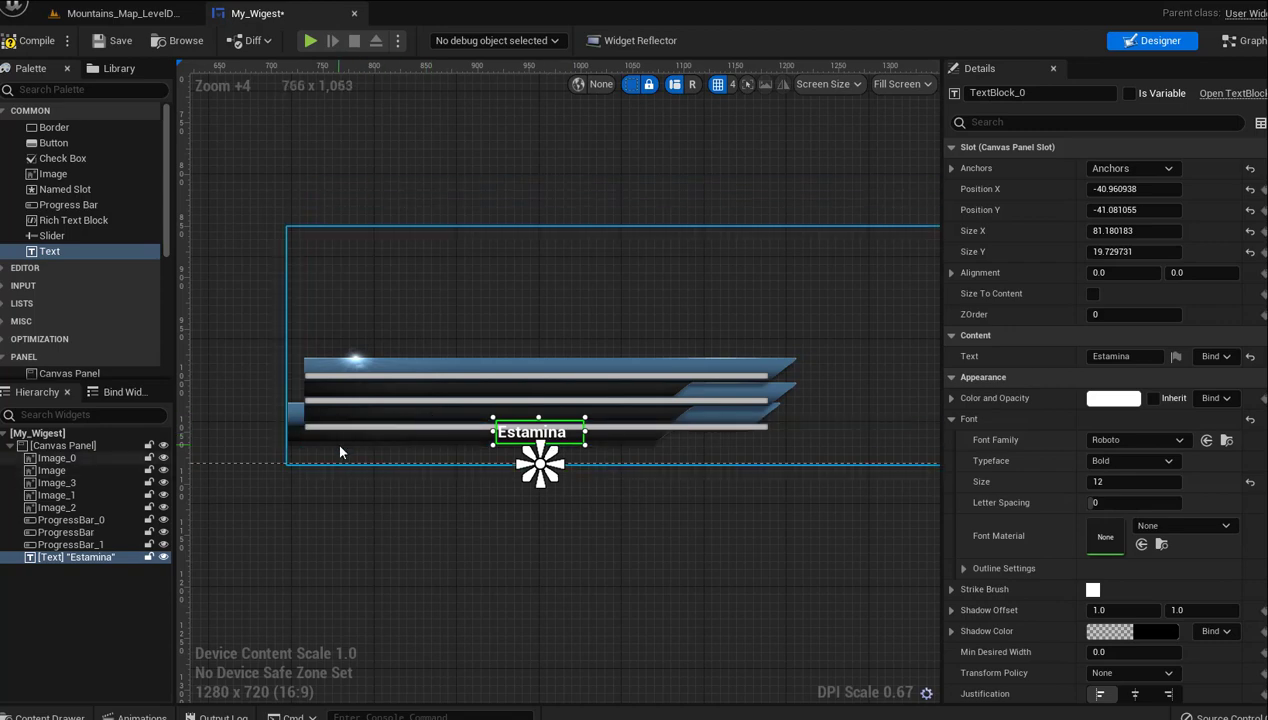
Drag Image_0 back in line with the bars and re-centre the Estamina label at -32.96, -37.08
click(300, 448)
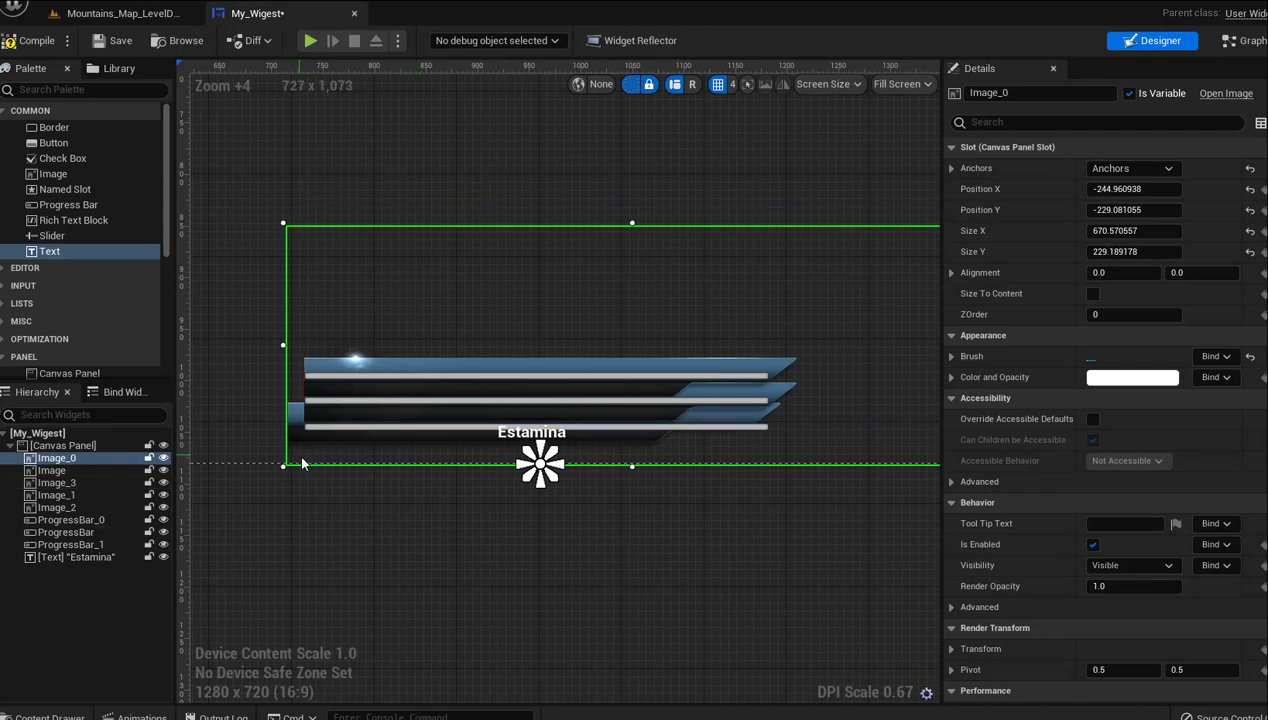
drag(302, 459, 315, 455)
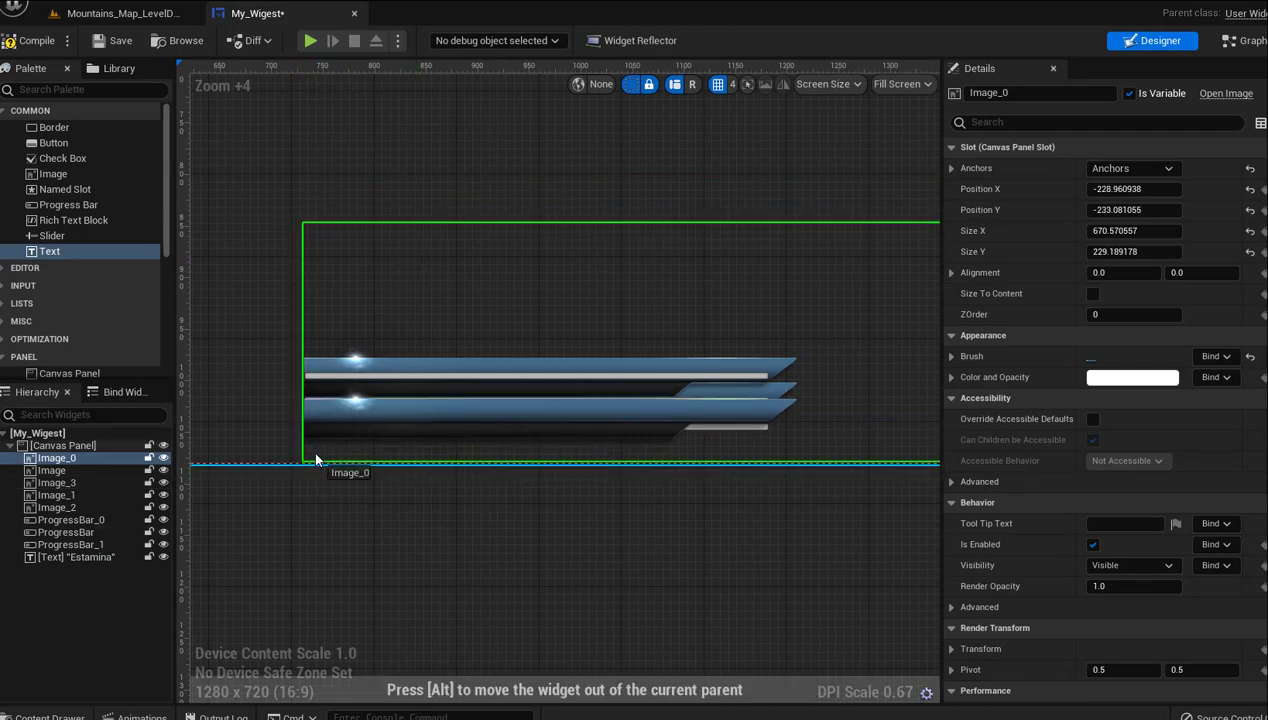
mouse_move(315, 459)
mouse_down()
mouse_move(317, 494)
mouse_move(317, 478)
mouse_up()
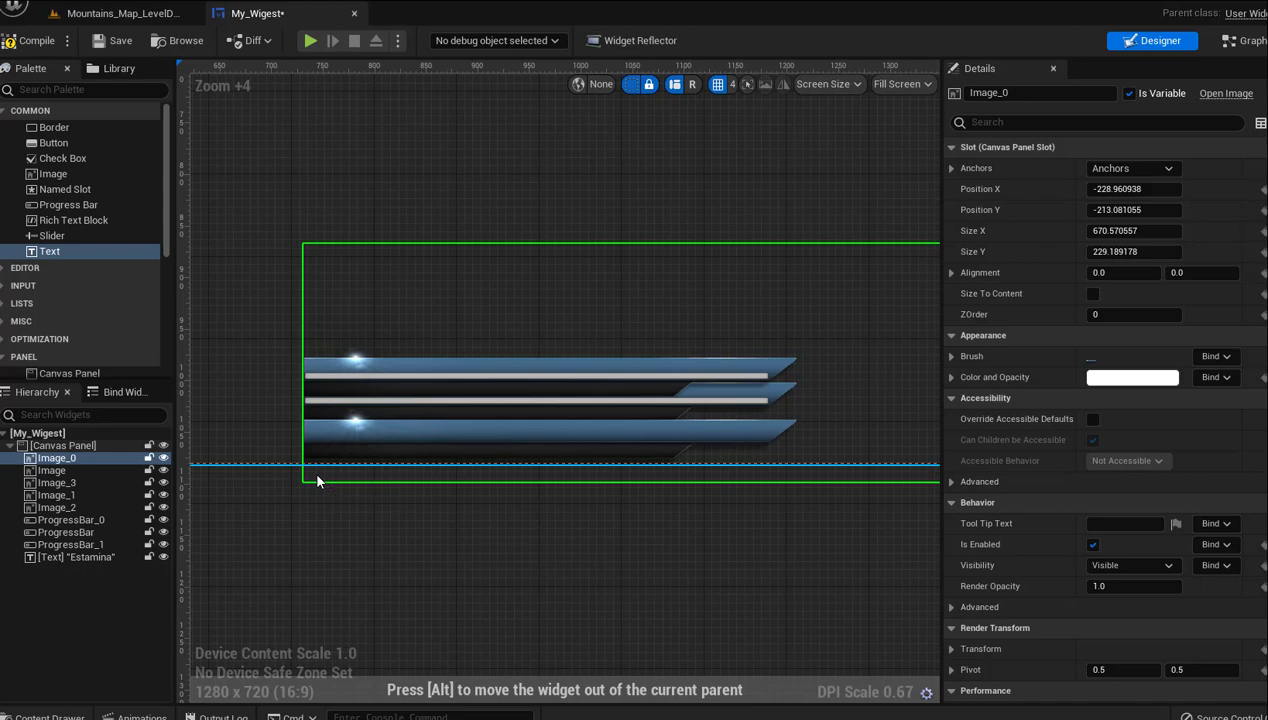
drag(317, 481, 317, 481)
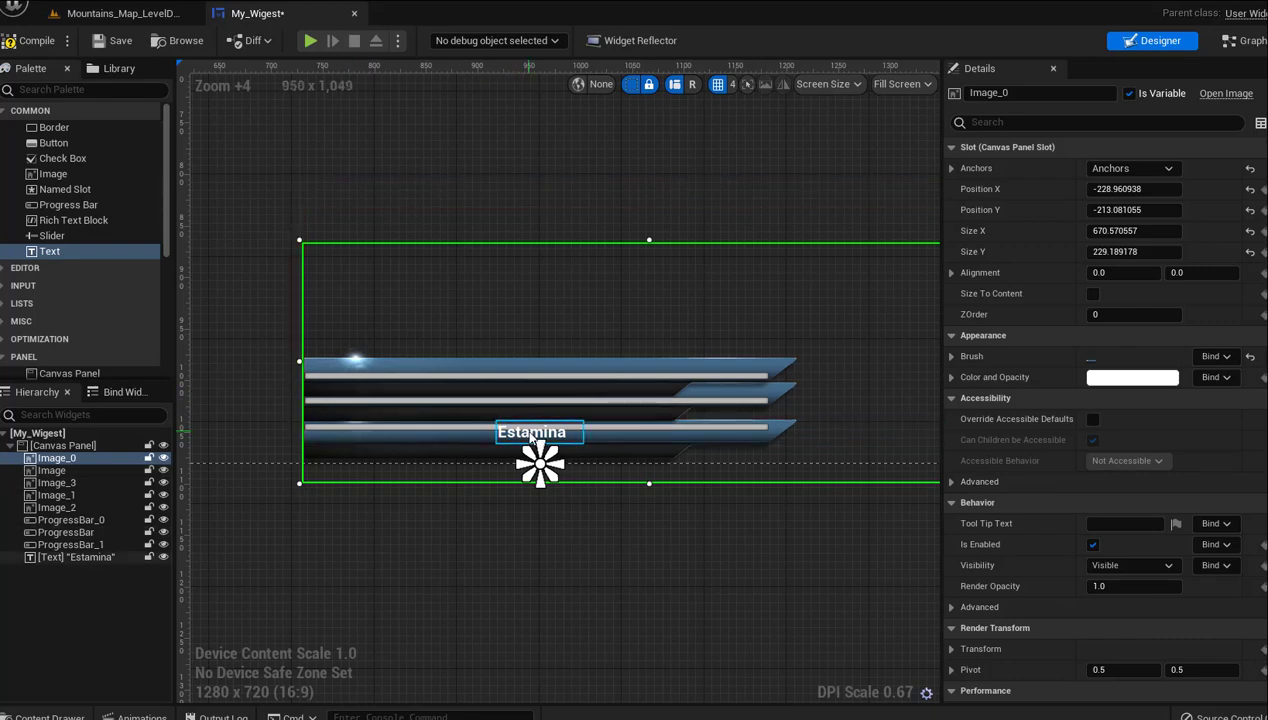
mouse_move(531, 440)
mouse_down()
mouse_move(563, 451)
mouse_move(539, 454)
mouse_up()
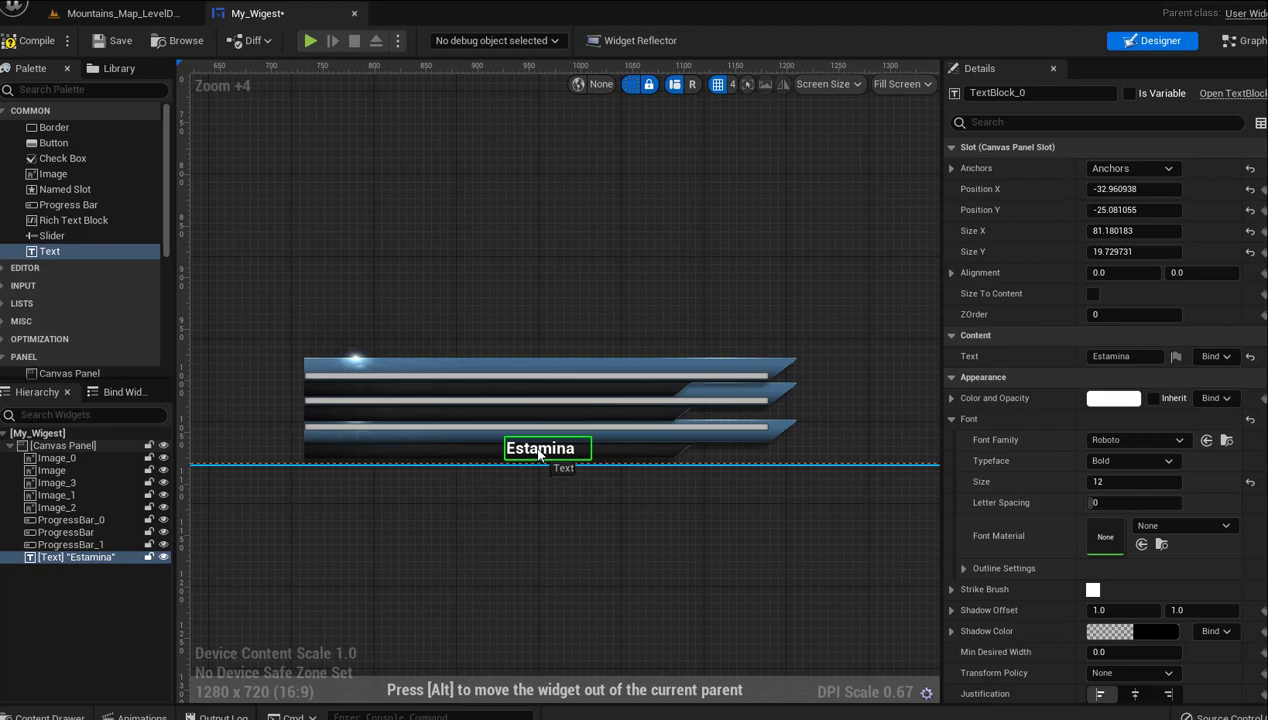
drag(539, 453, 540, 446)
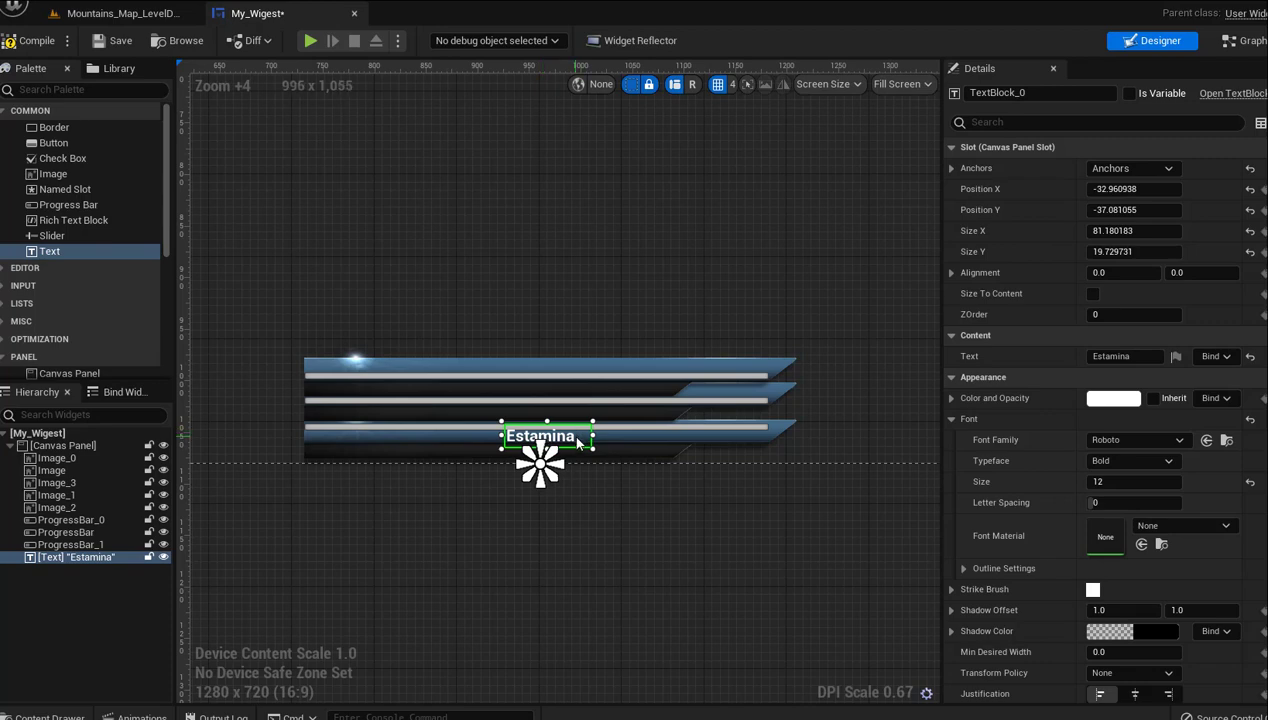
Duplicate the Estamina label twice, placing copies on the middle and top bars at Y -81.08 and -105.08
right_click(578, 443)
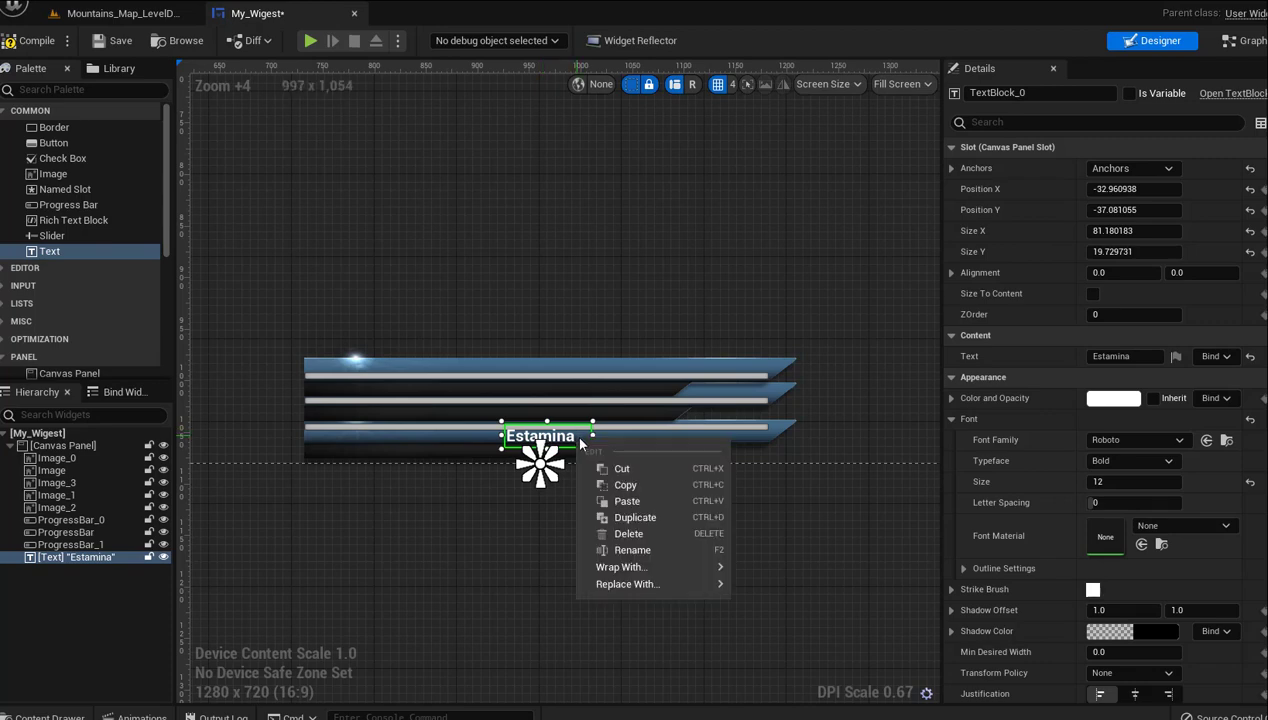
click(633, 517)
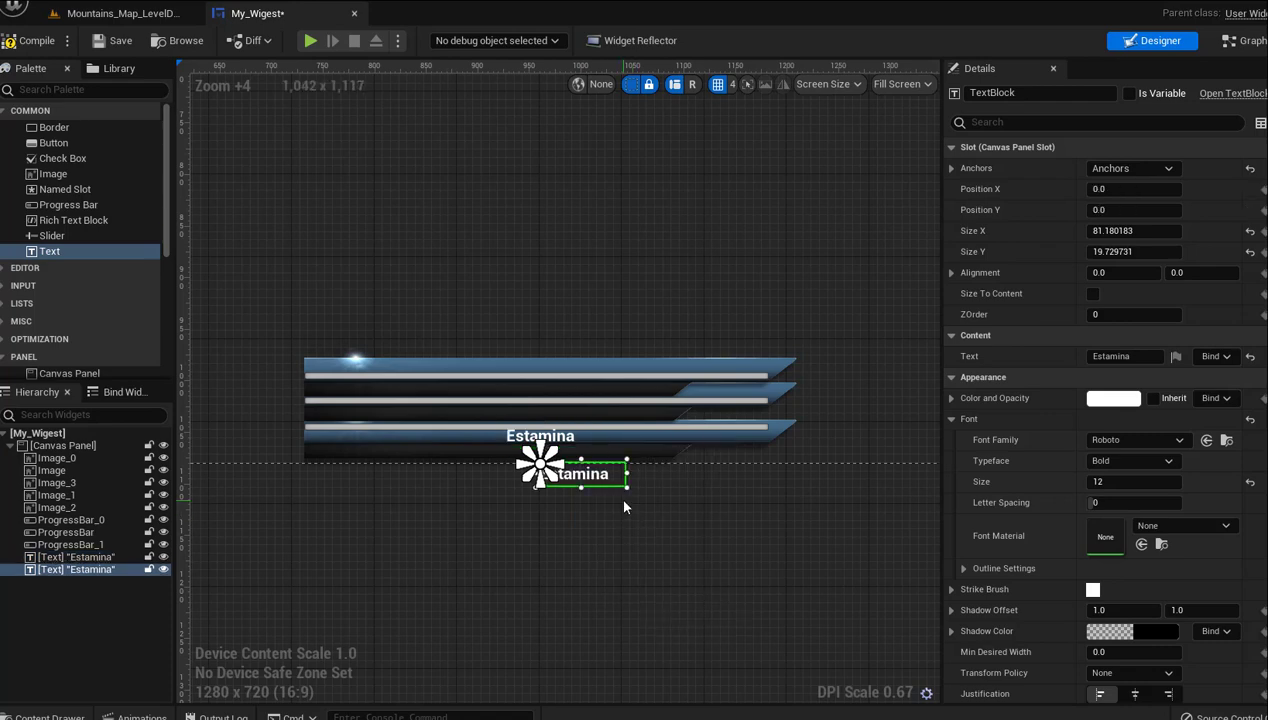
mouse_move(580, 475)
mouse_down()
mouse_move(580, 400)
mouse_move(543, 424)
mouse_up()
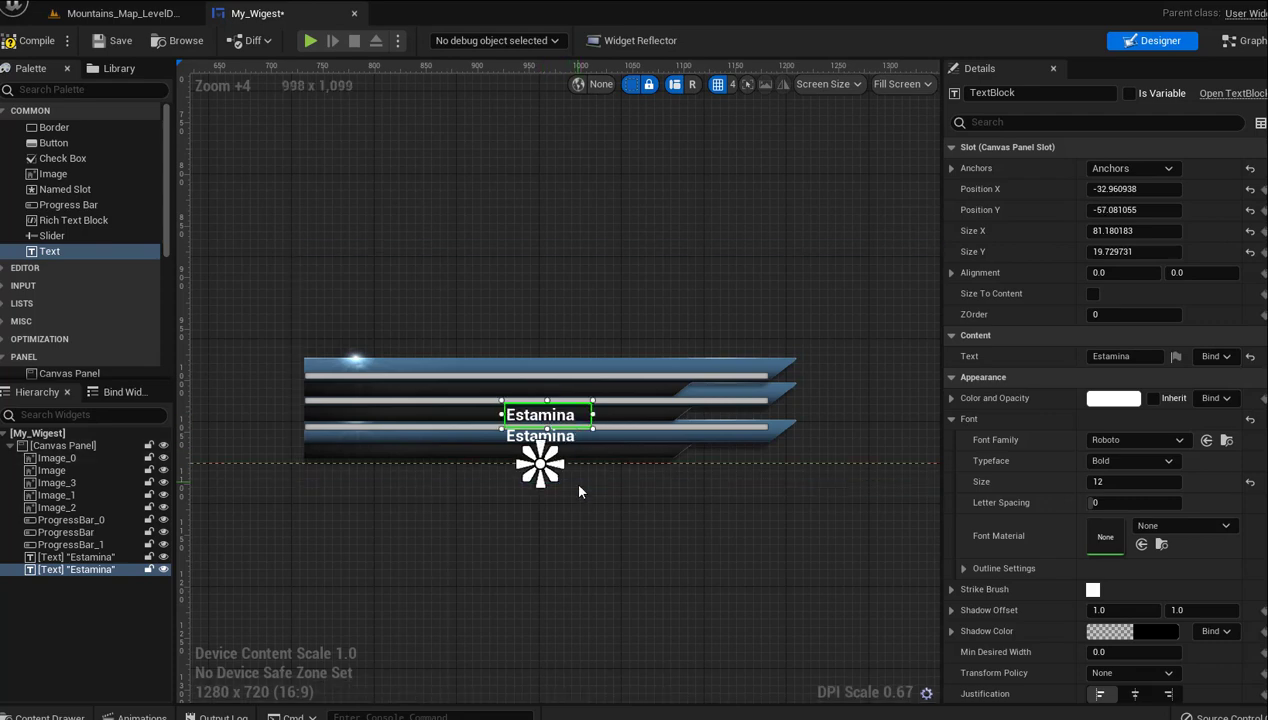
right_click(564, 415)
mouse_move(628, 540)
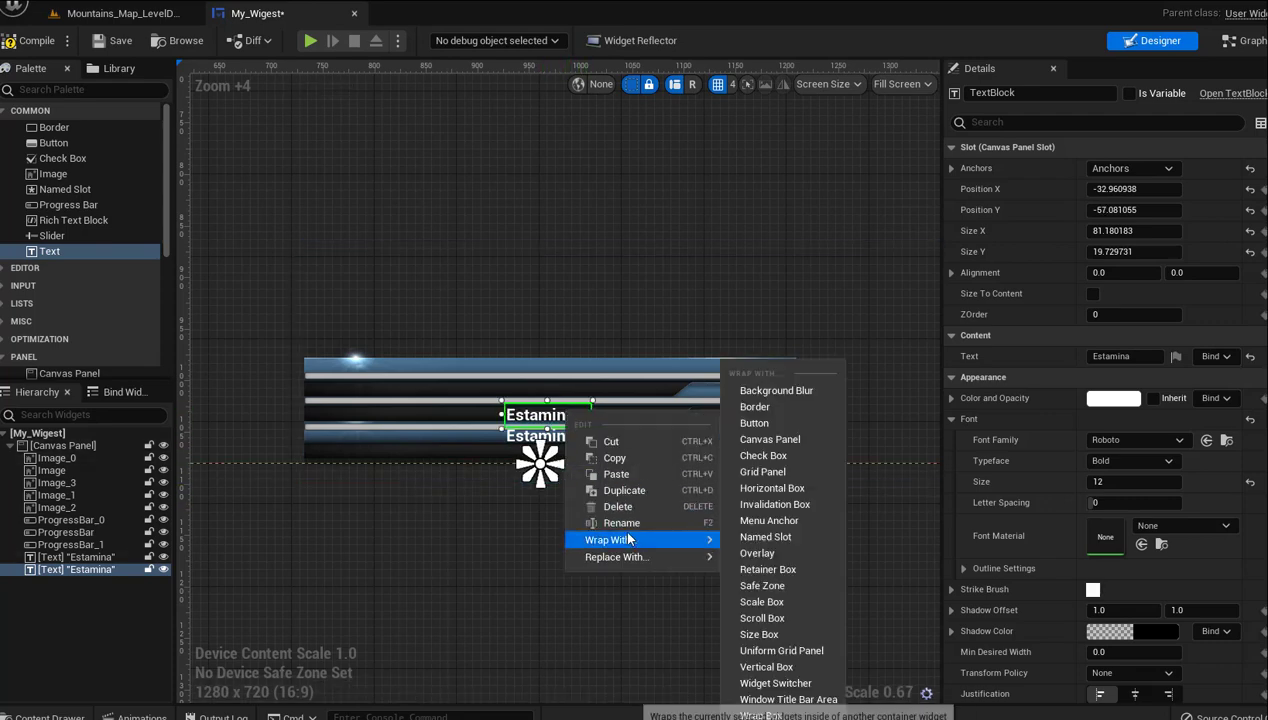
click(620, 490)
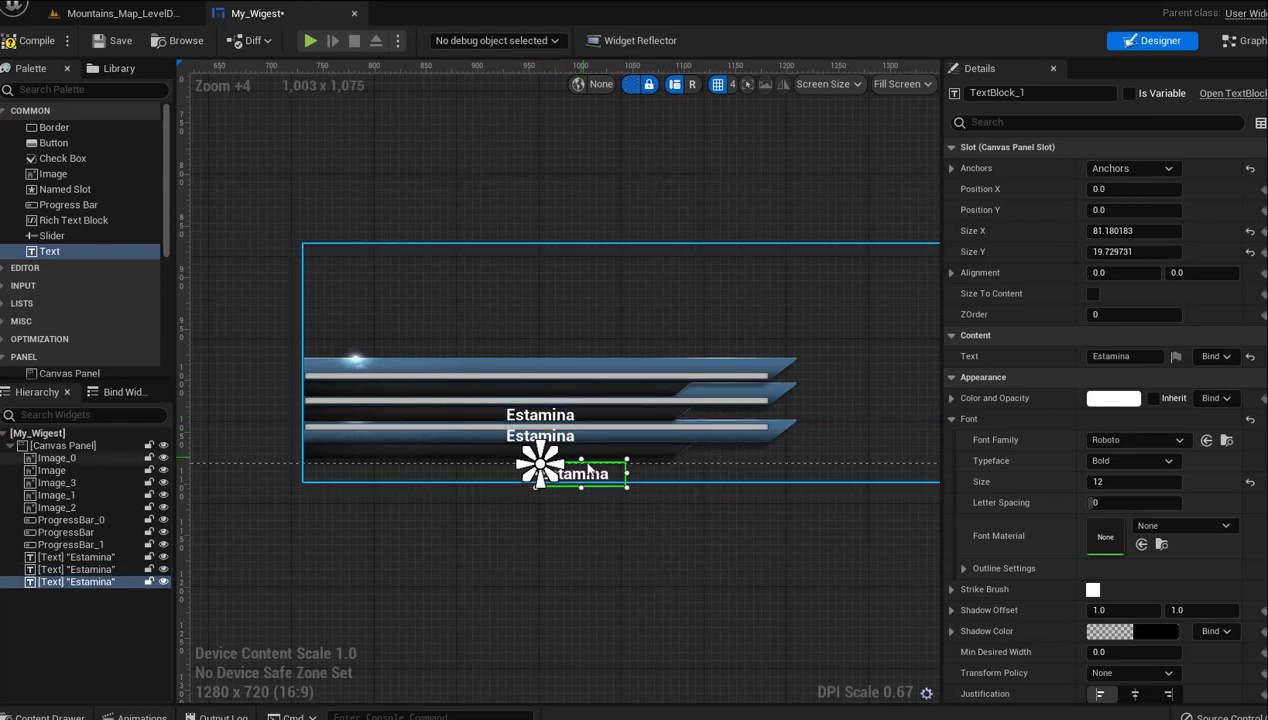
drag(588, 469, 557, 397)
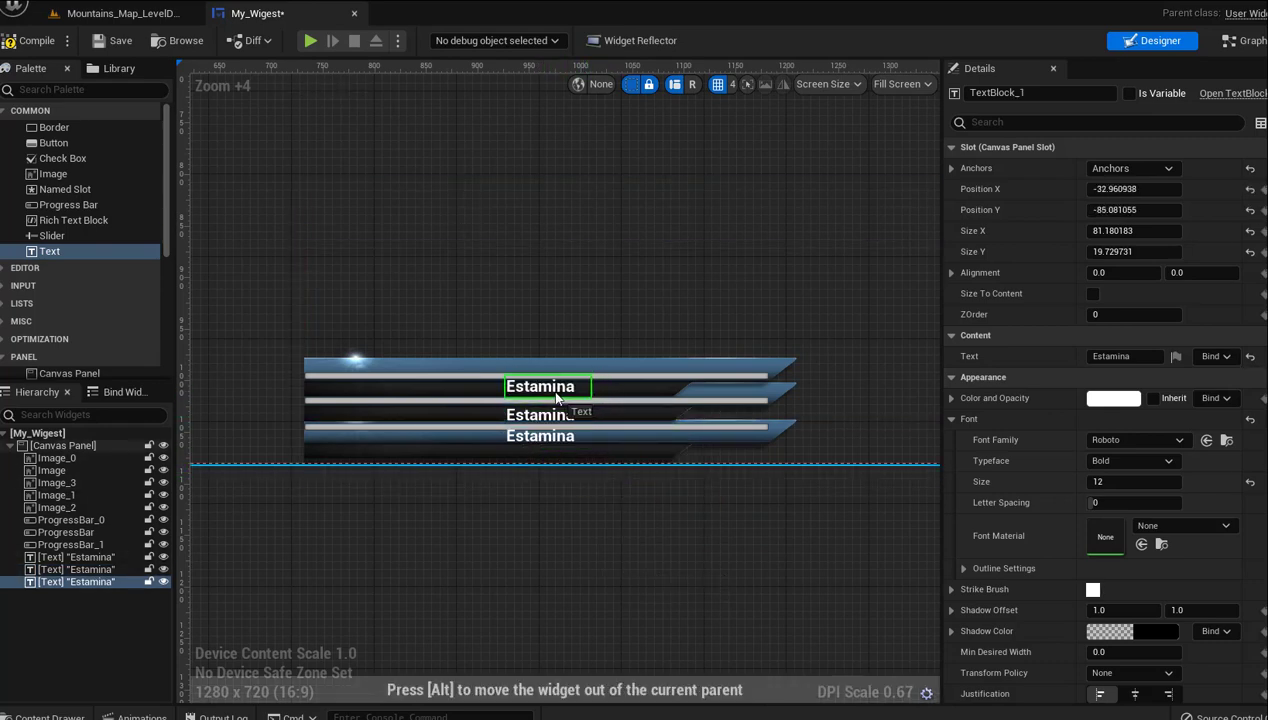
drag(557, 397, 553, 376)
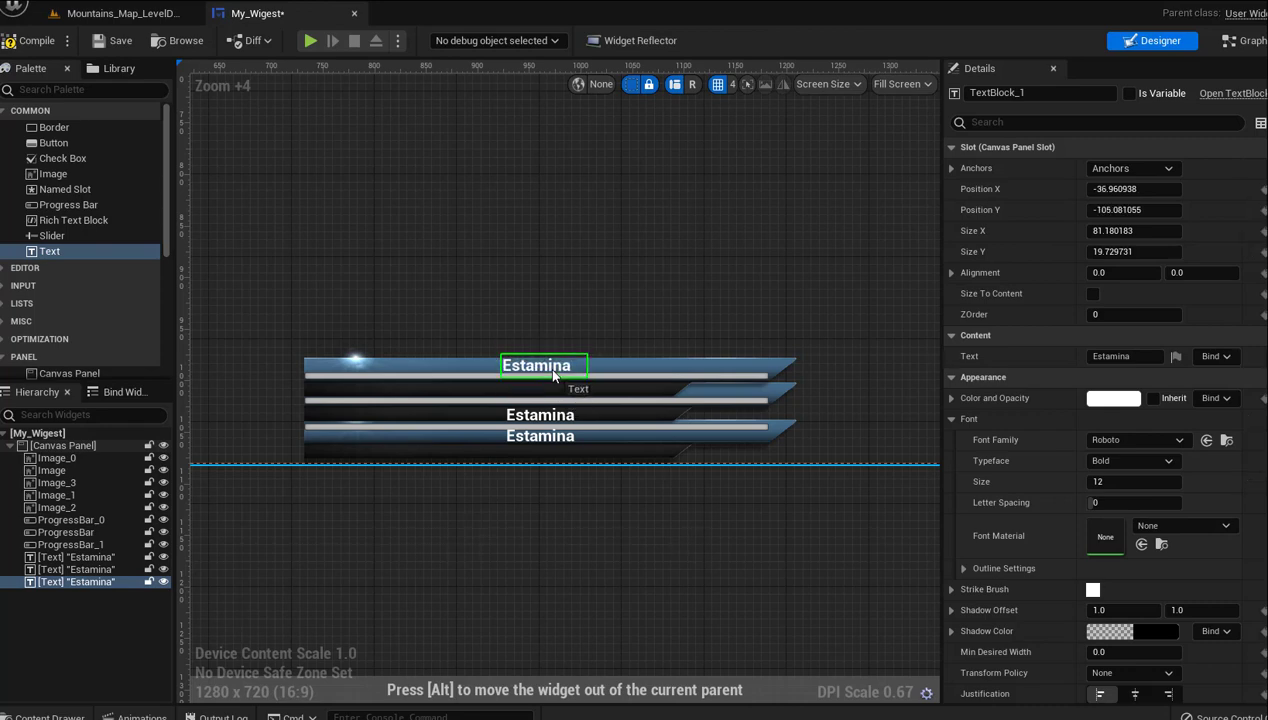
click(541, 420)
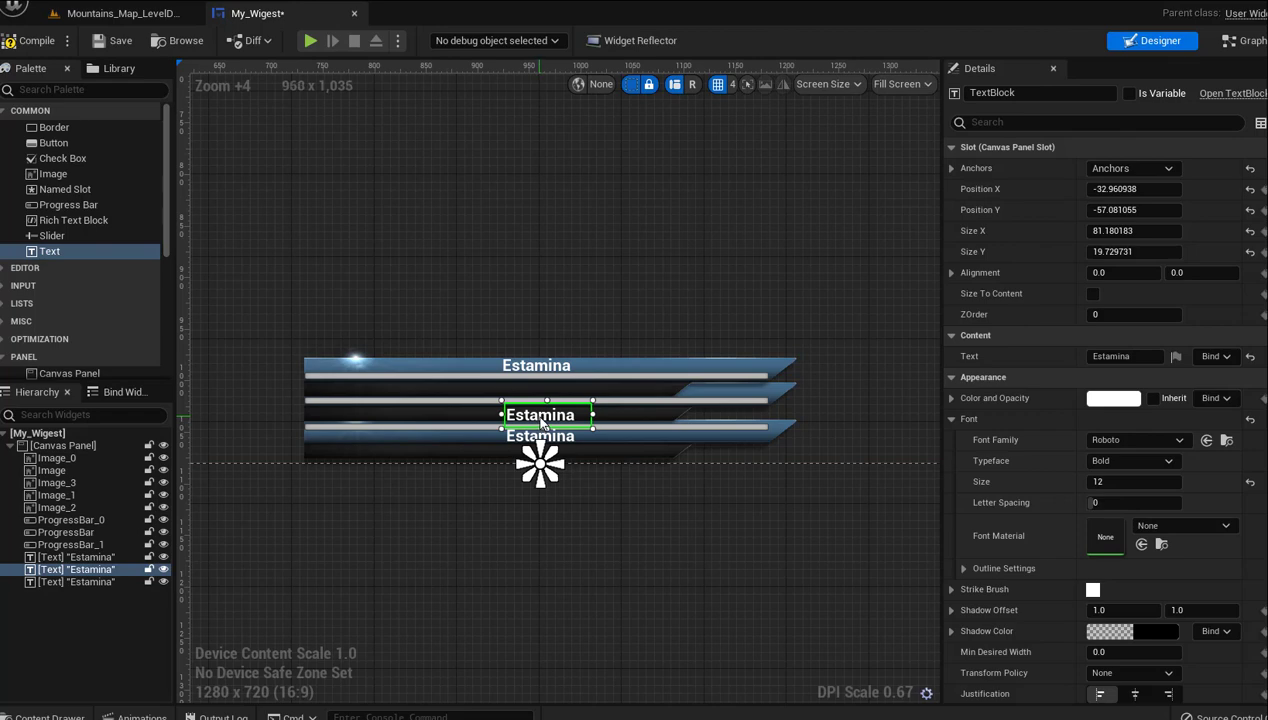
drag(541, 420, 539, 400)
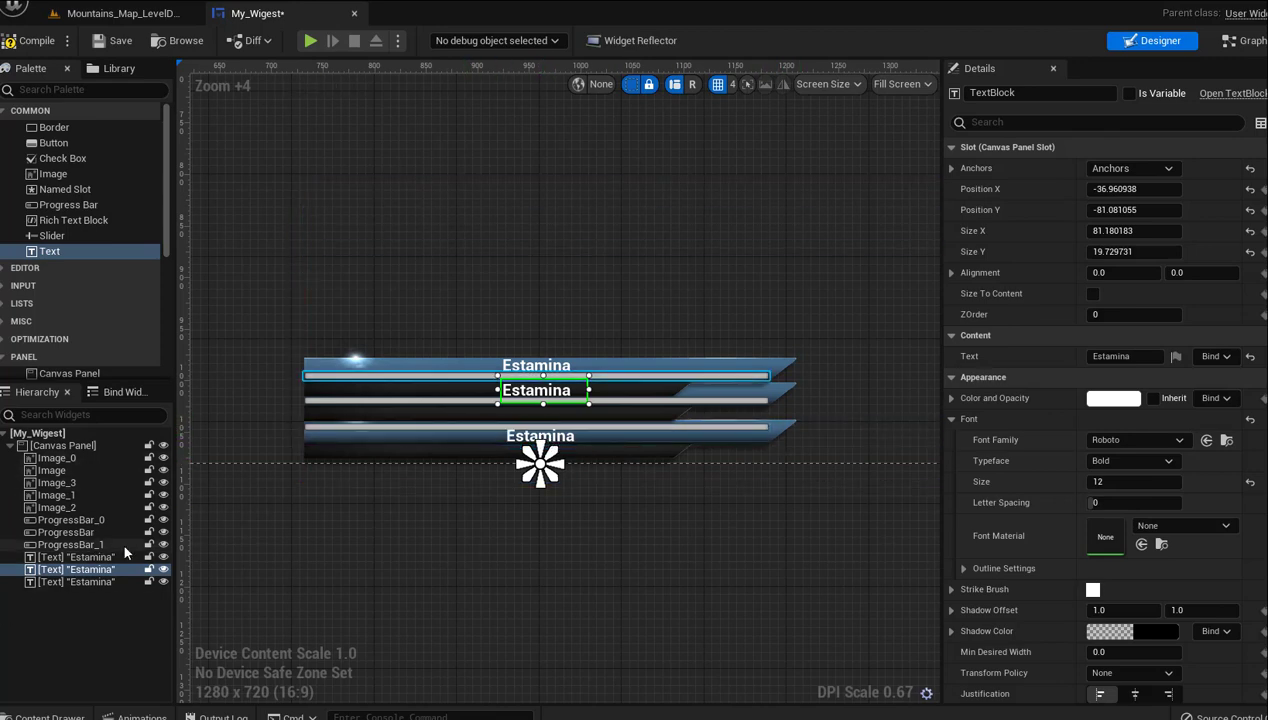
Inspect the labels, progress bars and images in the Hierarchy, then begin editing Image_0's ZOrder
click(91, 579)
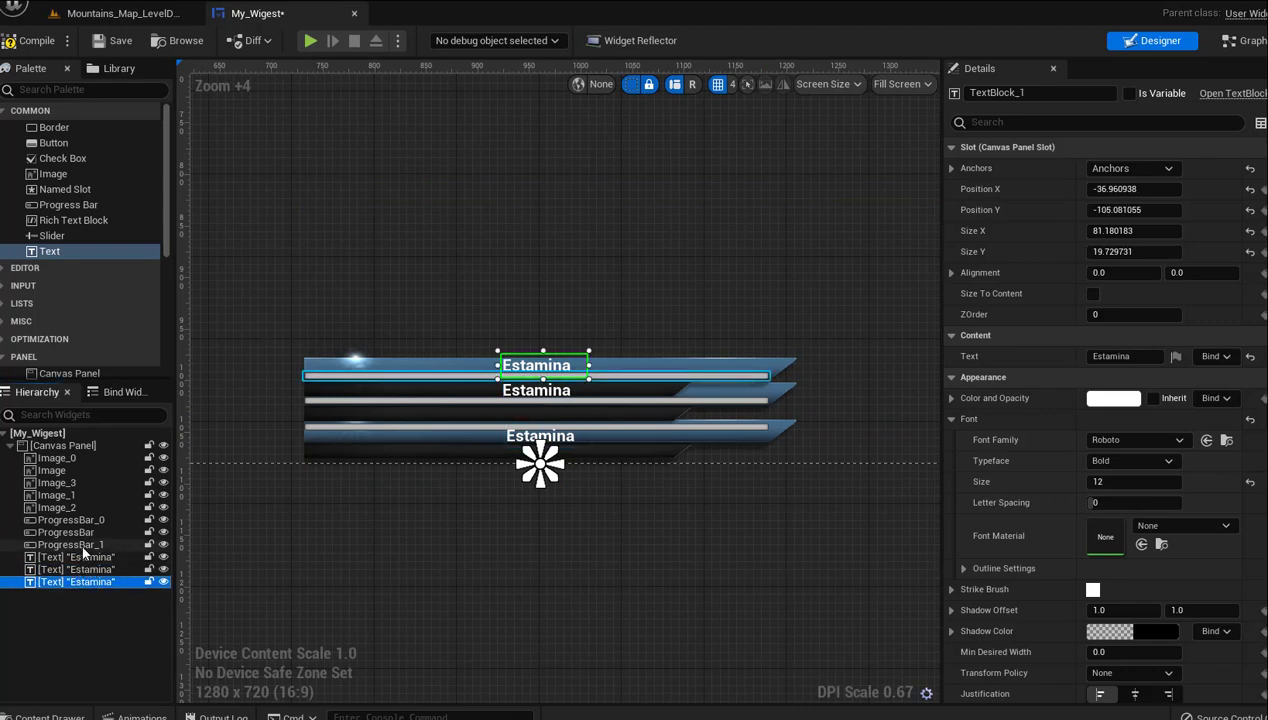
click(80, 544)
click(81, 524)
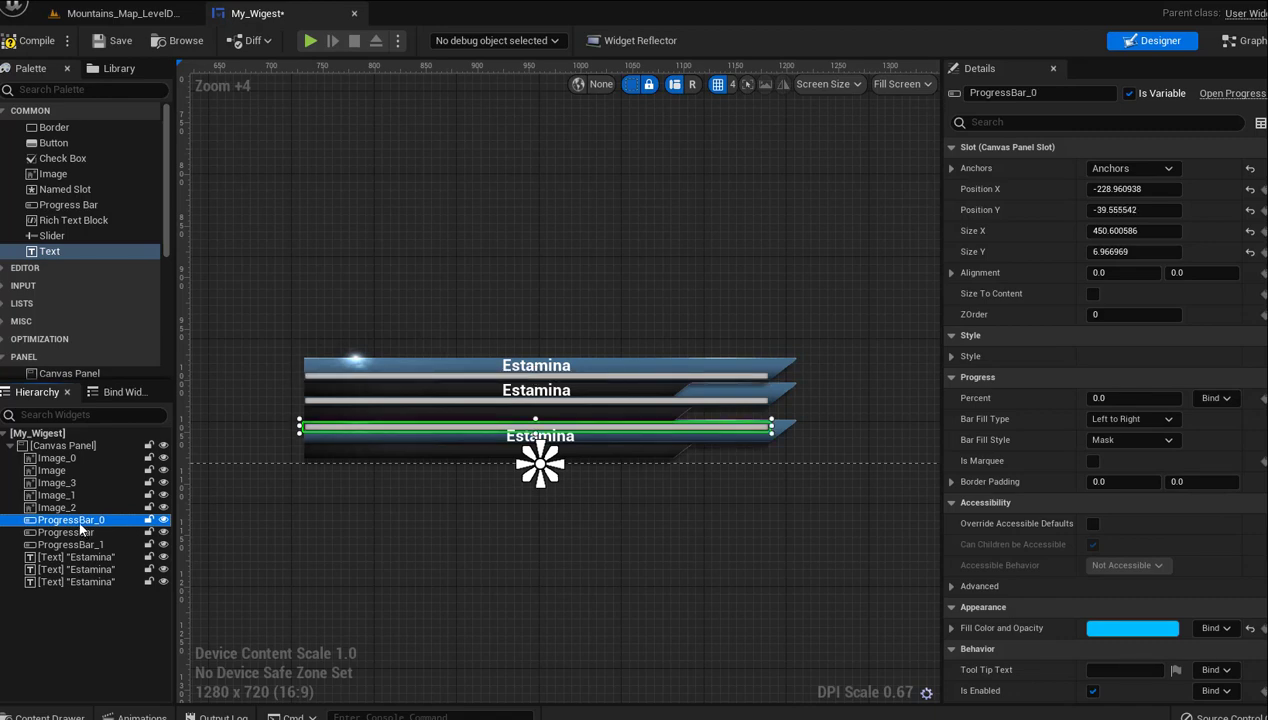
click(72, 459)
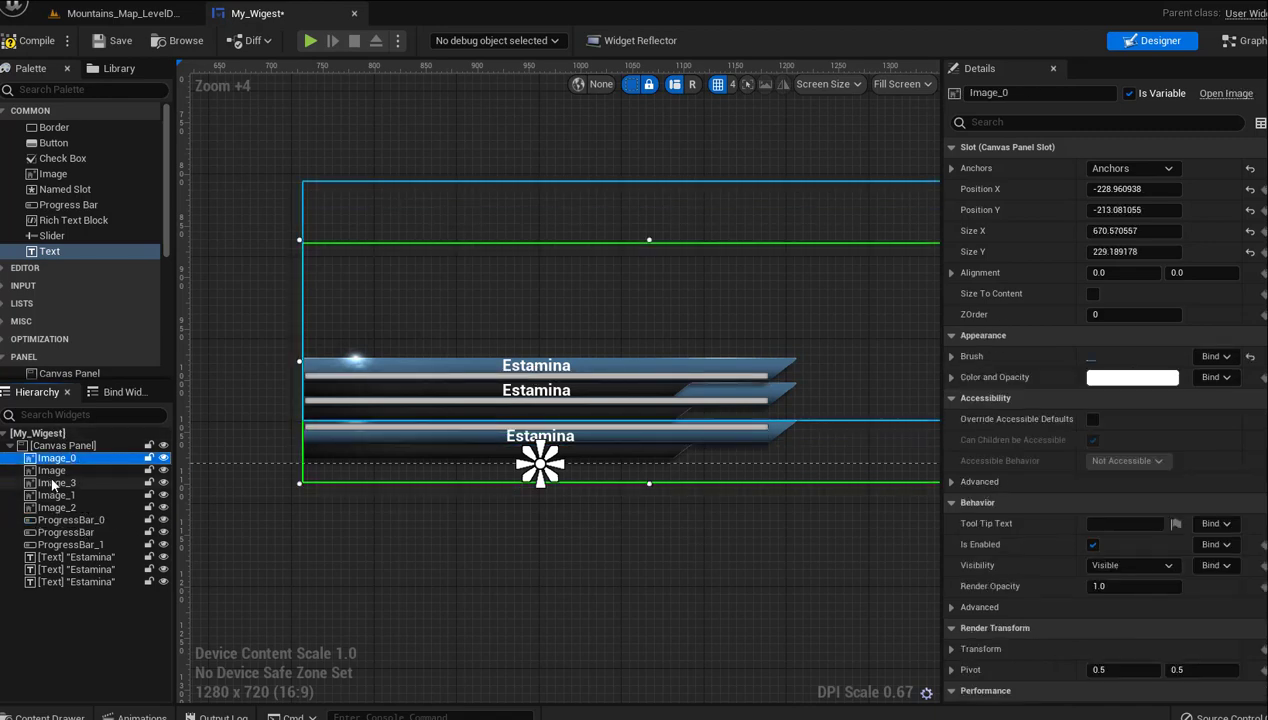
click(64, 471)
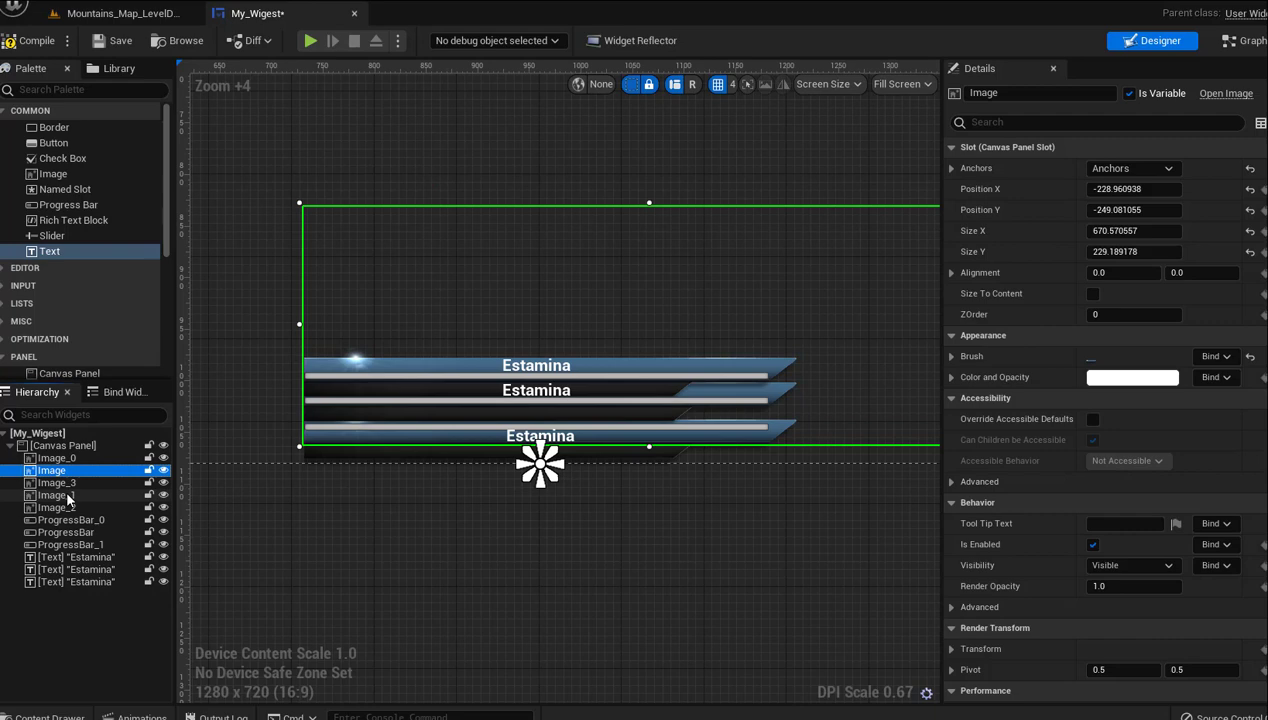
click(68, 497)
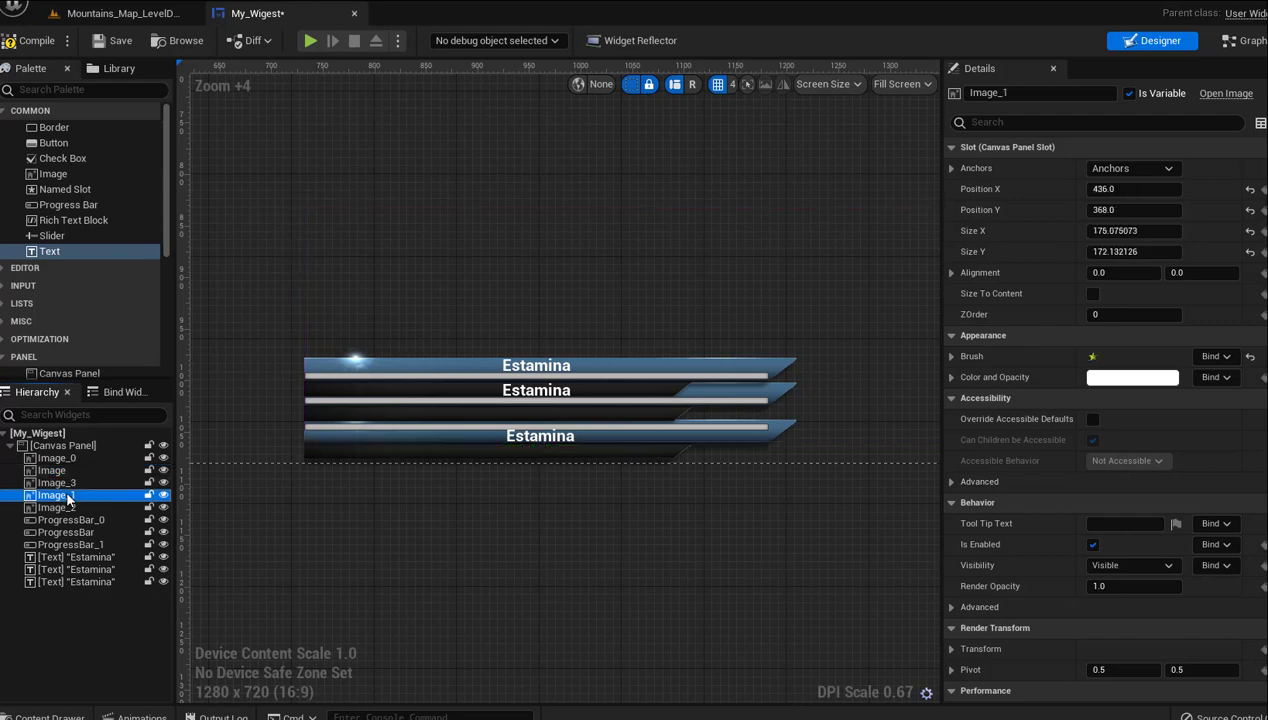
click(314, 460)
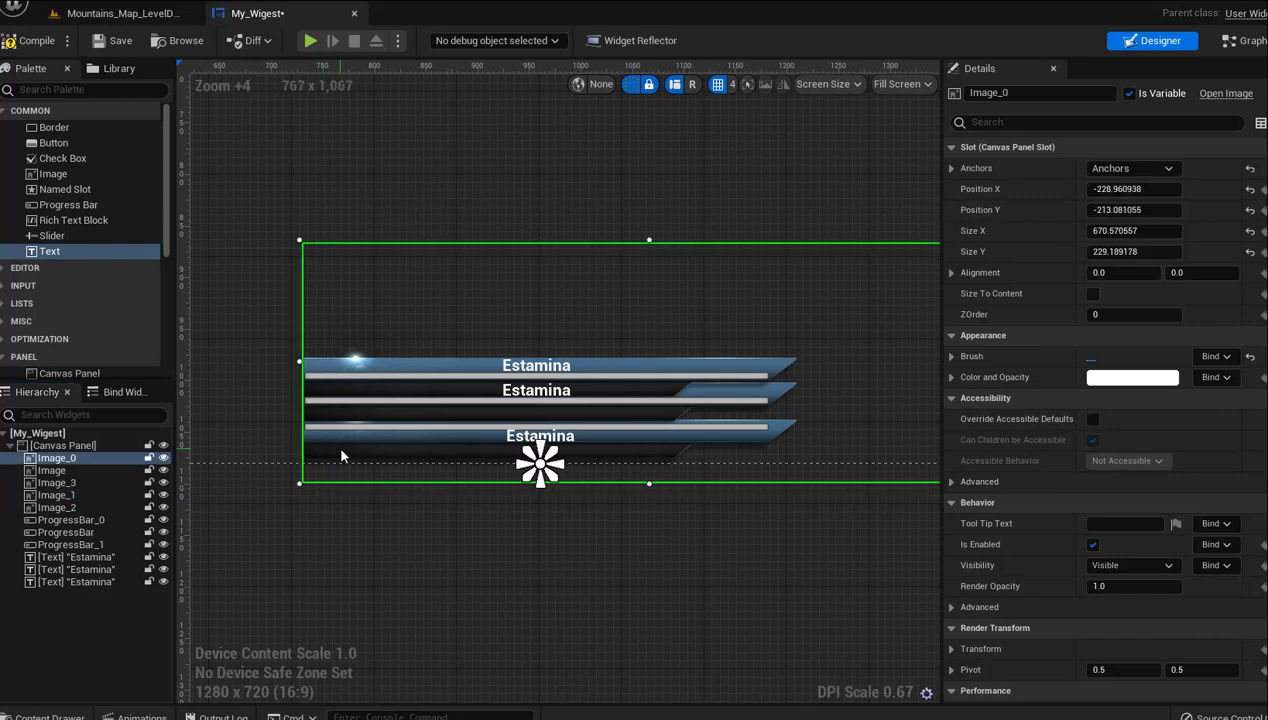
click(1096, 316)
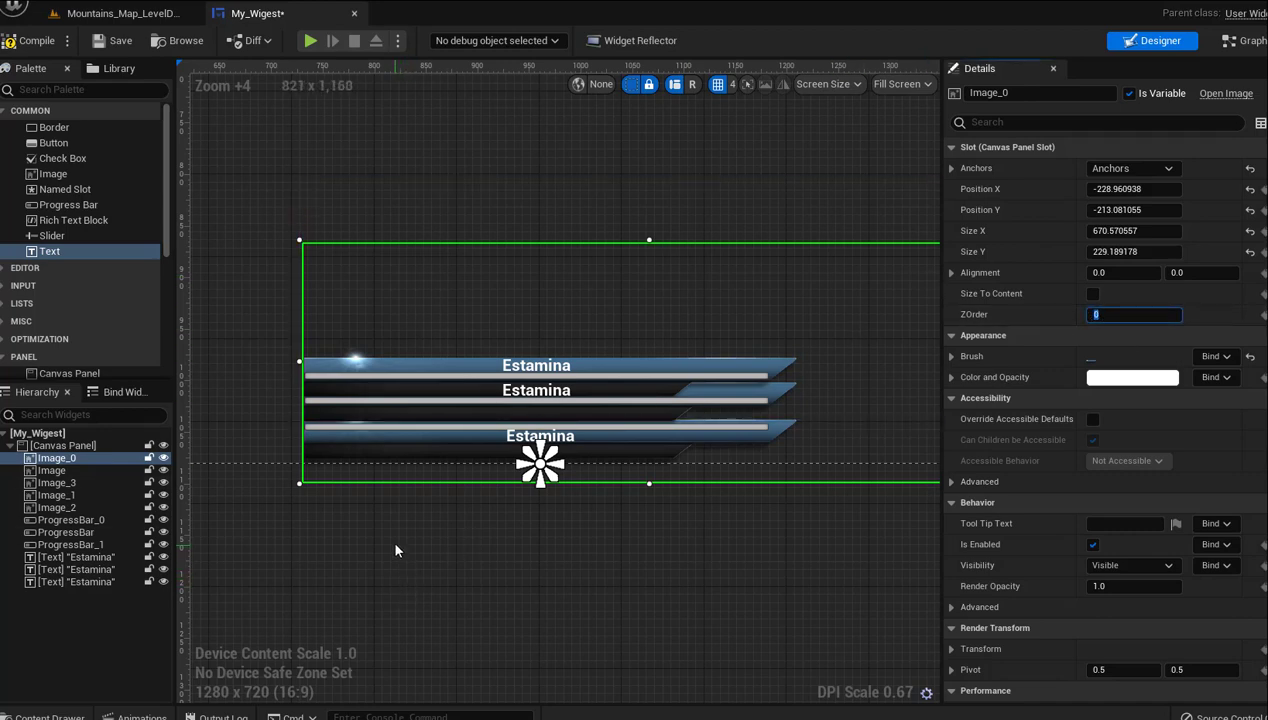
Move Image_3 to the bottom of the Hierarchy and change Image_0's ZOrder
click(62, 496)
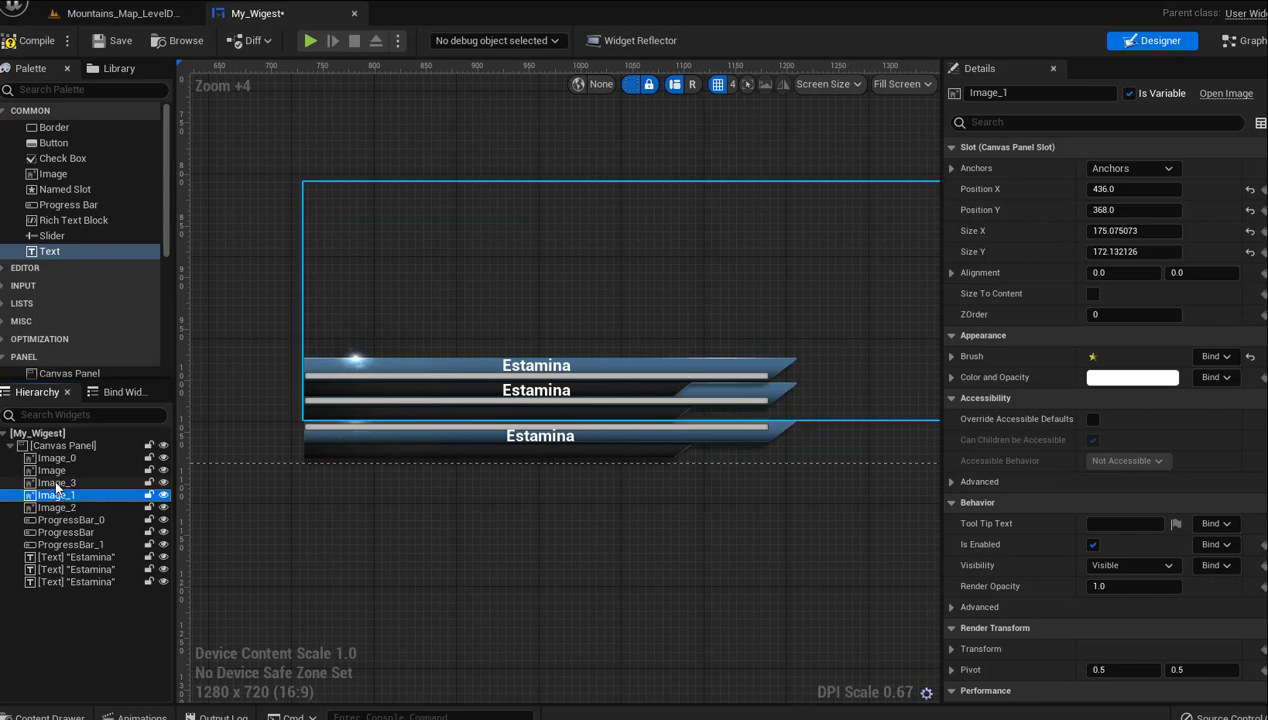
mouse_move(56, 483)
mouse_down()
mouse_move(57, 520)
mouse_move(37, 495)
mouse_move(48, 520)
mouse_up()
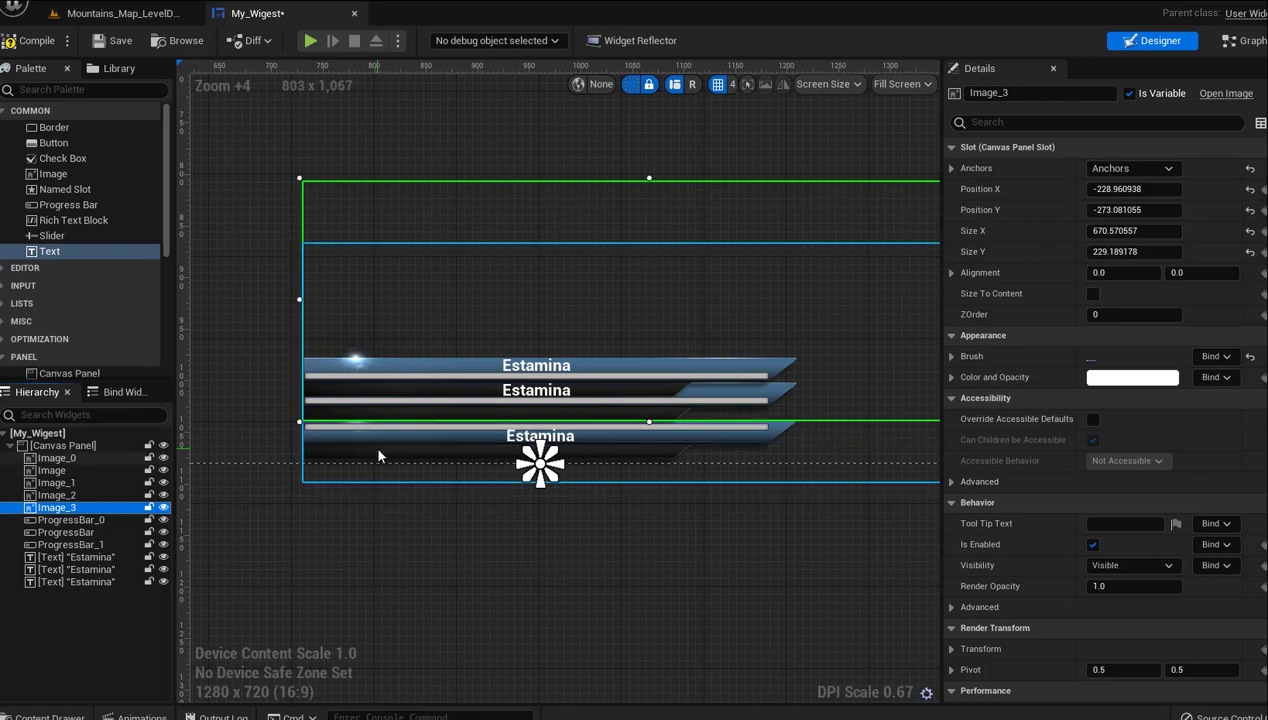
click(356, 467)
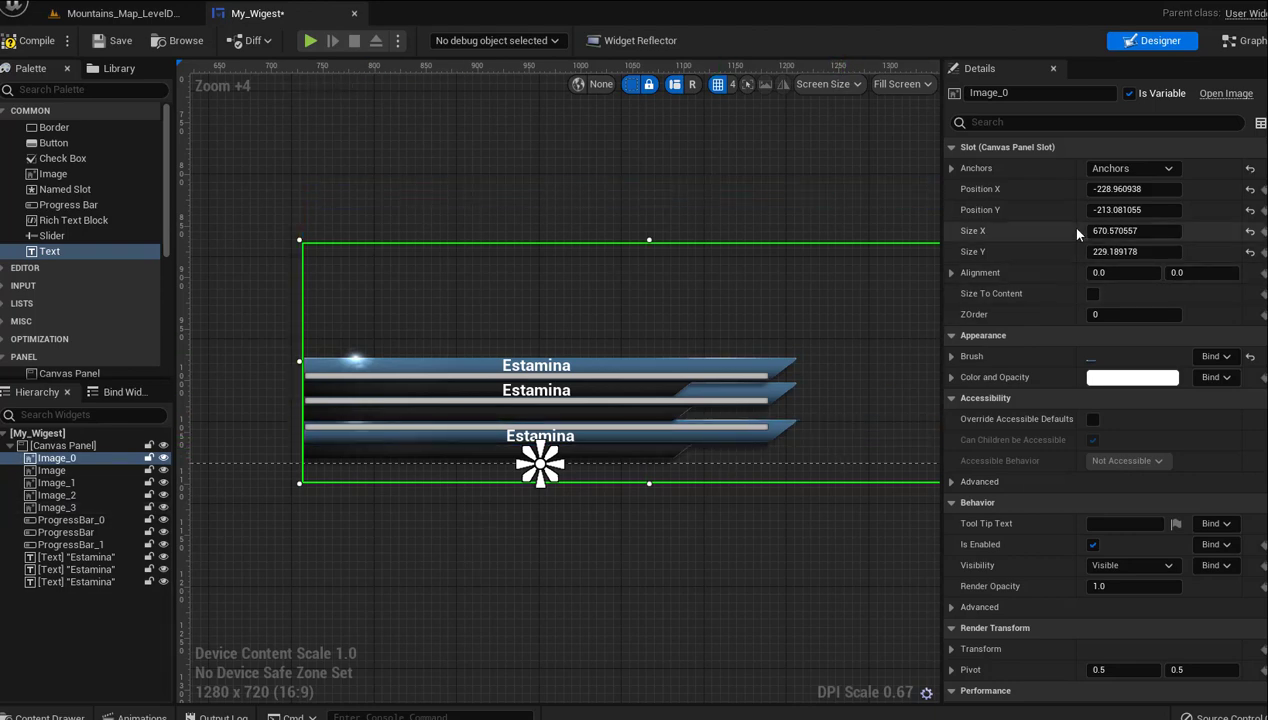
click(1097, 315)
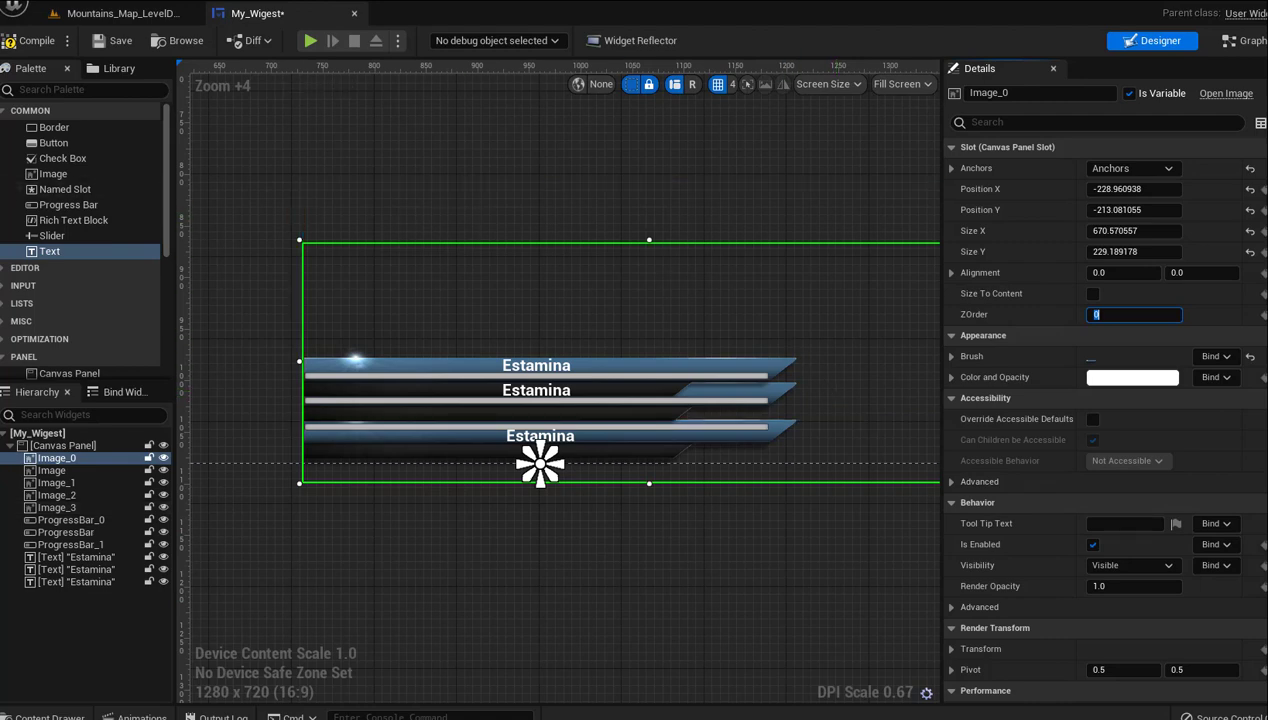
click(356, 505)
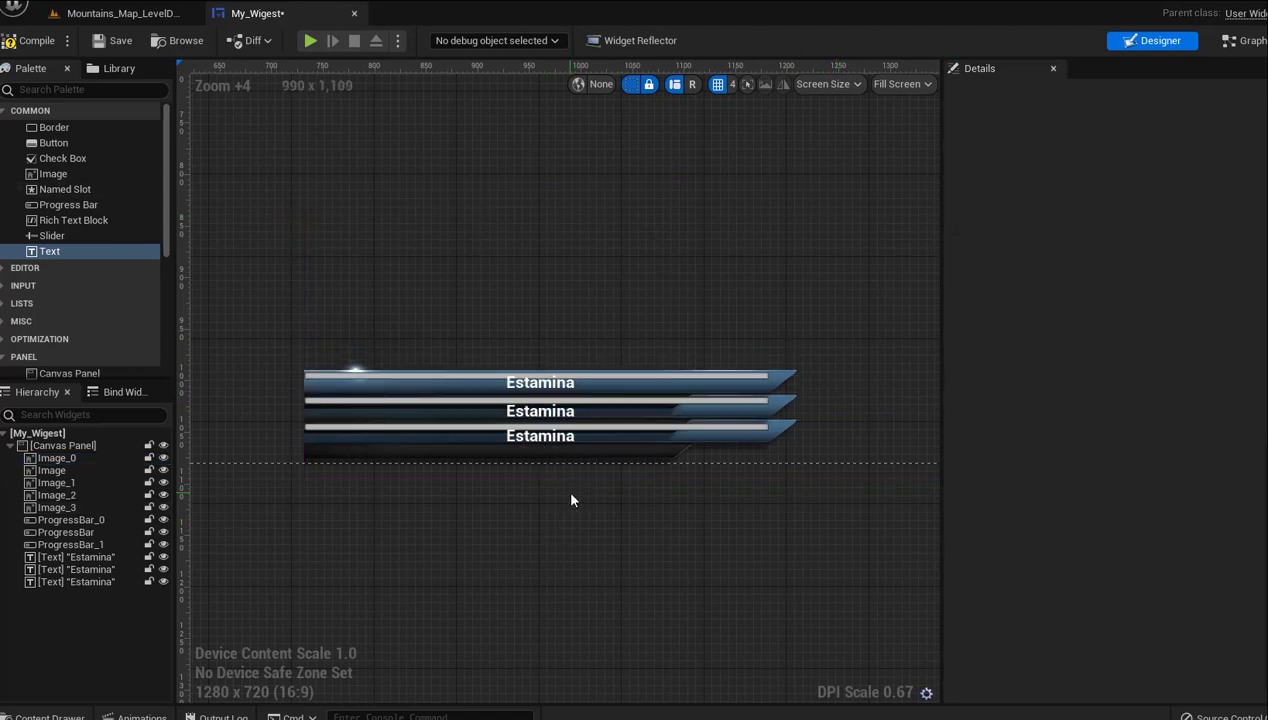
Select ProgressBar_0 on the bottom bar to show its light-blue fill and 0.0 percent
click(542, 417)
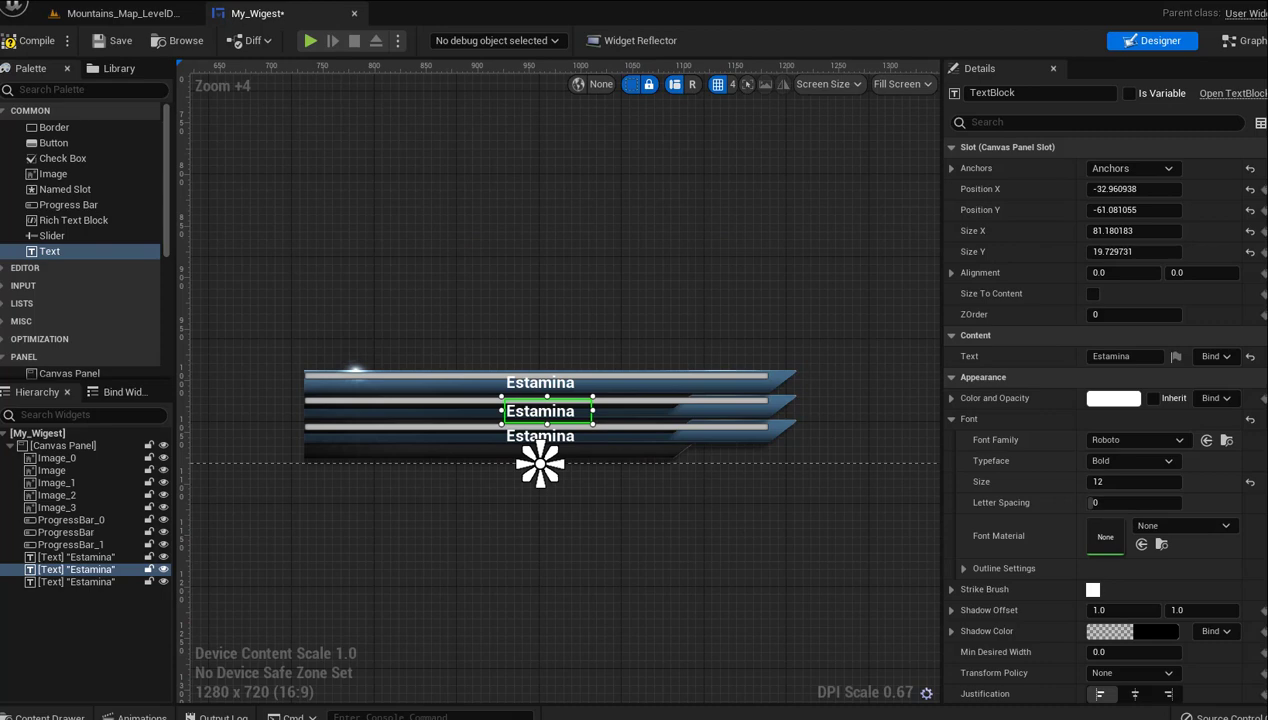
click(620, 432)
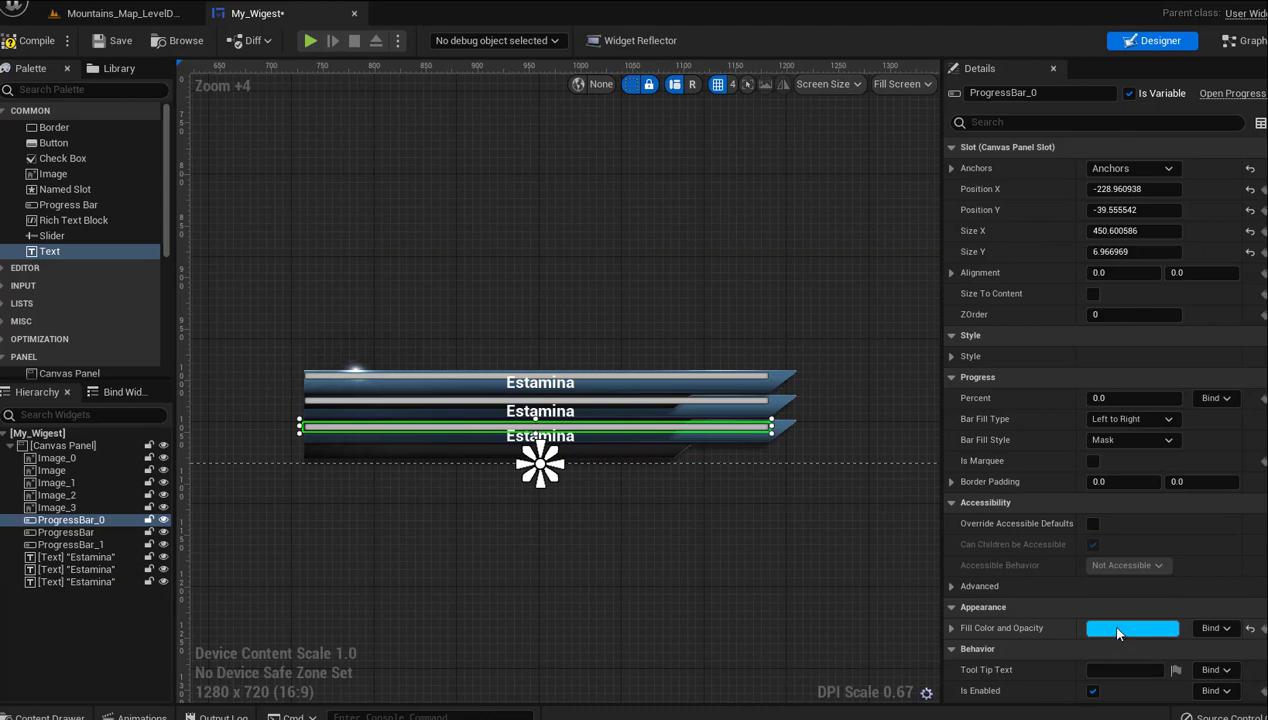
Darken the bottom progress bar's fill colour to blue 005070FF
click(1117, 629)
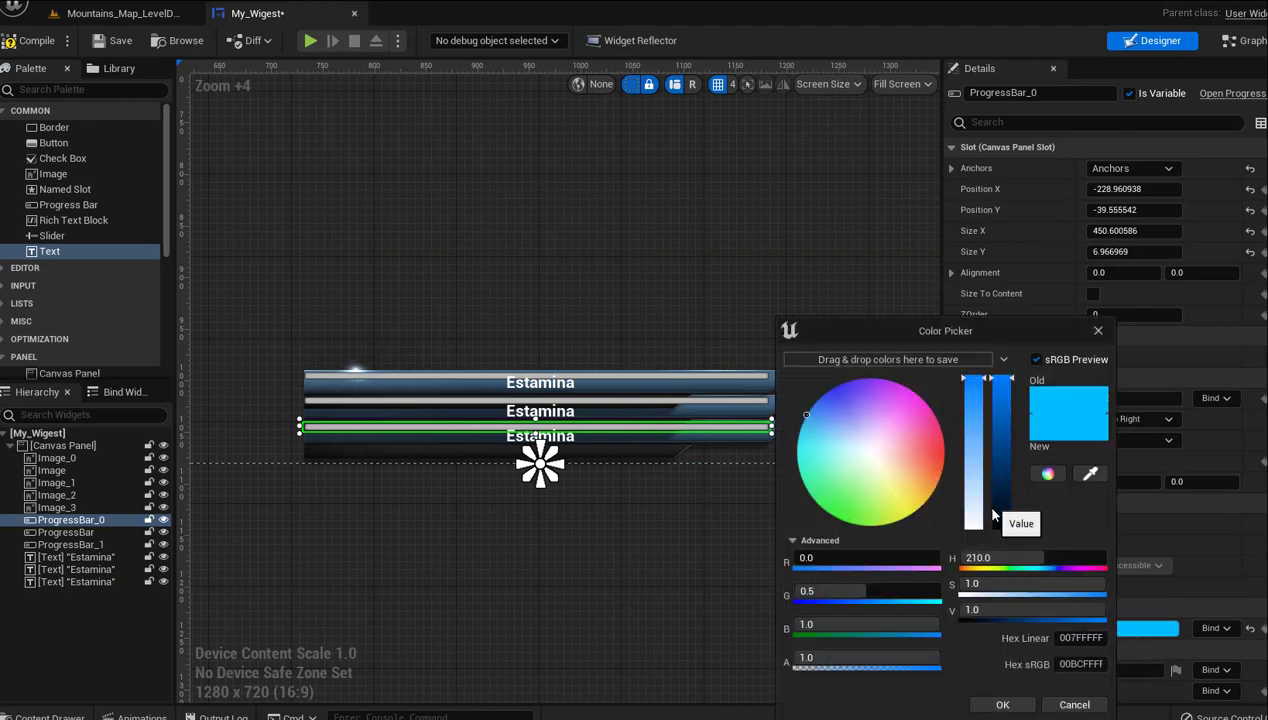
drag(999, 481, 995, 488)
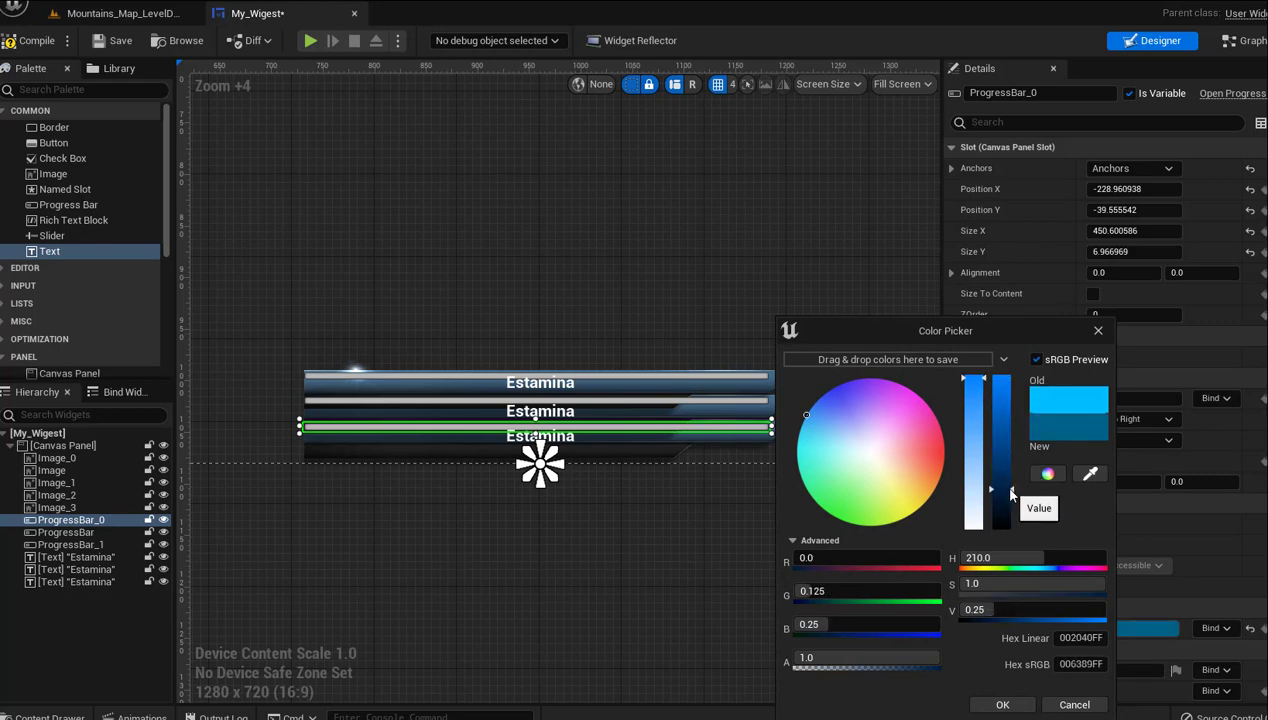
mouse_move(1003, 489)
mouse_down()
mouse_move(1006, 463)
mouse_move(1003, 481)
mouse_up()
drag(1004, 490, 1001, 501)
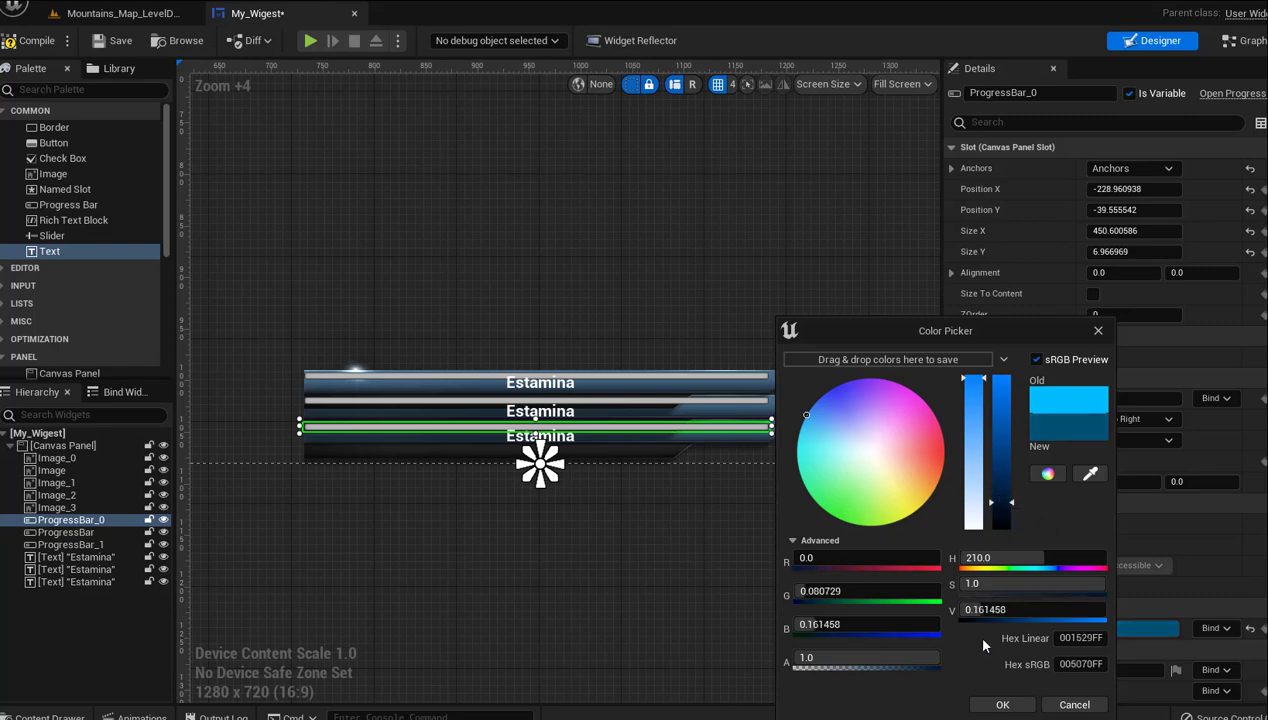
click(1002, 706)
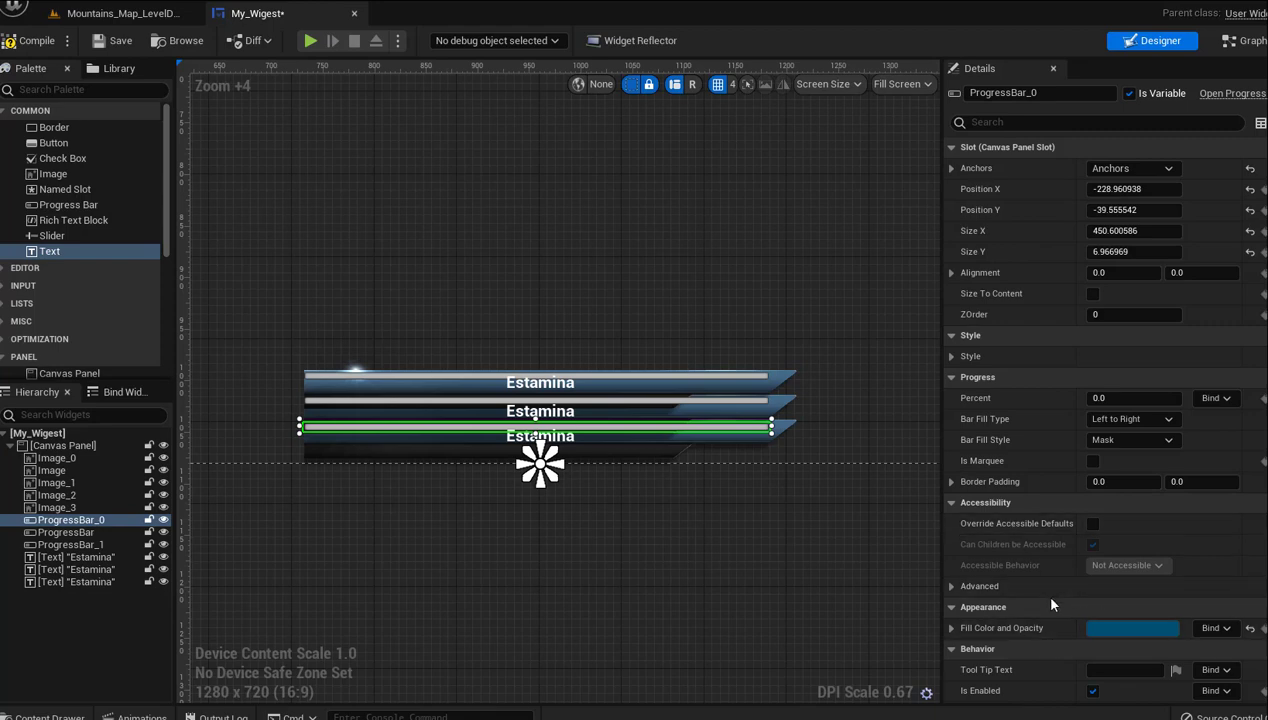
Set the bottom progress bar's Percent to 1.0 so it shows fully filled
scroll(1050, 600, down, 2)
scroll(1050, 604, down, 2)
scroll(1063, 534, up, 2)
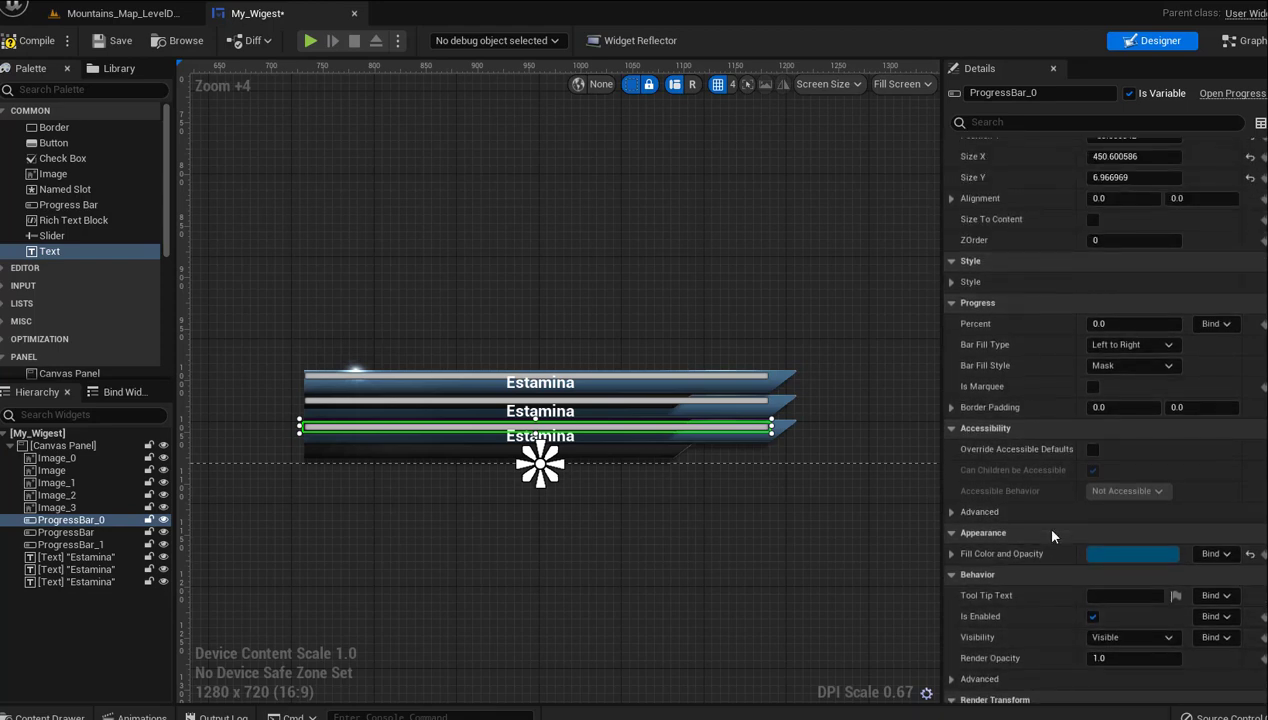
scroll(1041, 523, up, 2)
drag(1100, 398, 1180, 398)
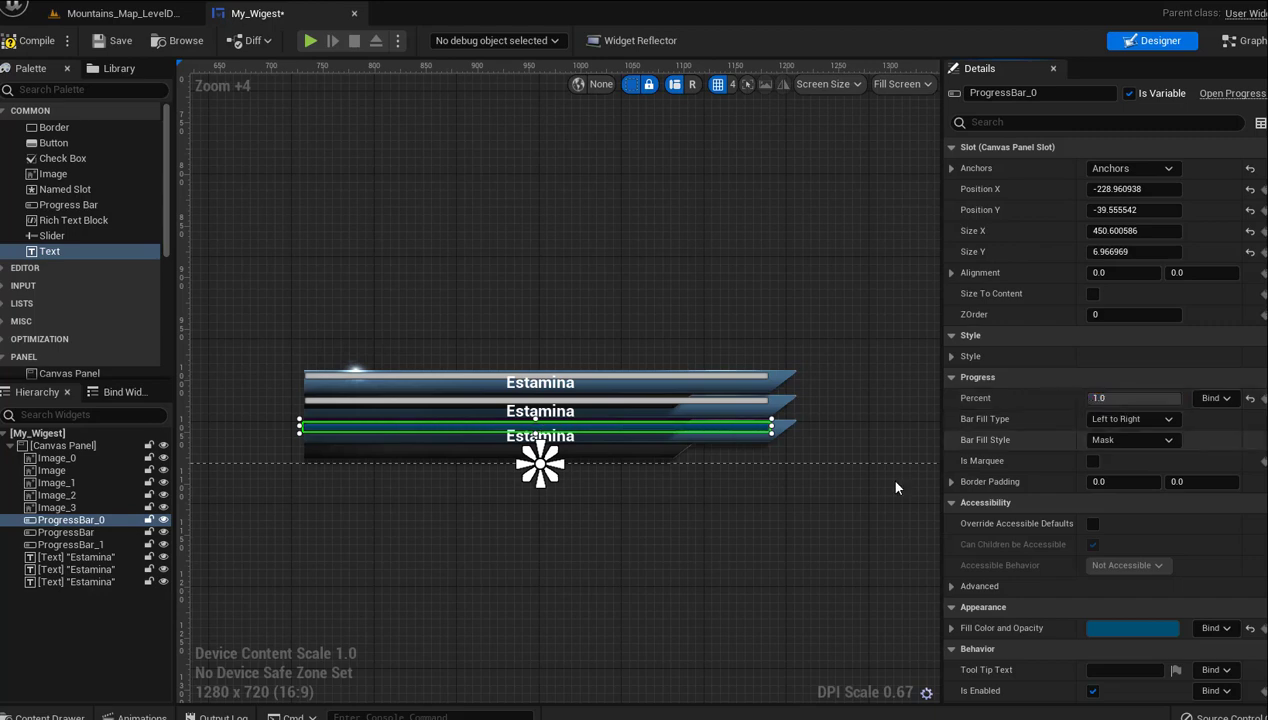
right_drag(739, 557, 727, 555)
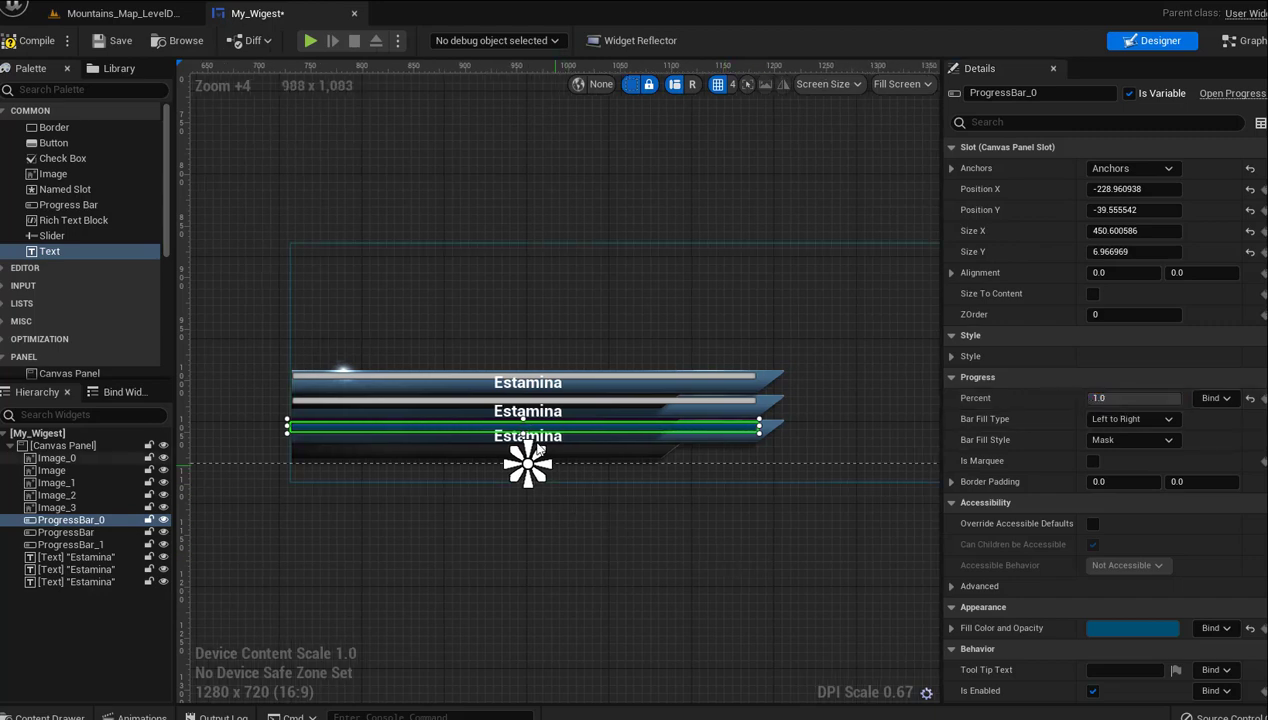
Rename the bottom label from Estamina to Stamina
click(527, 440)
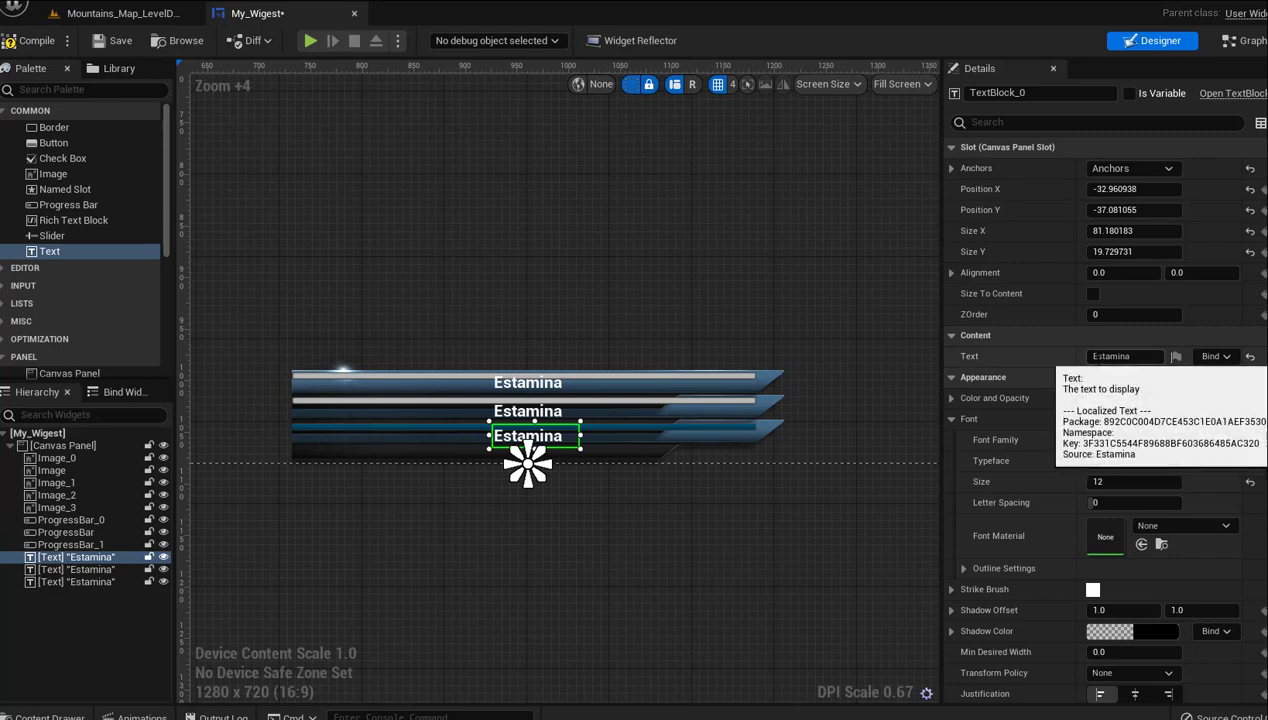
click(1093, 356)
click(1098, 356)
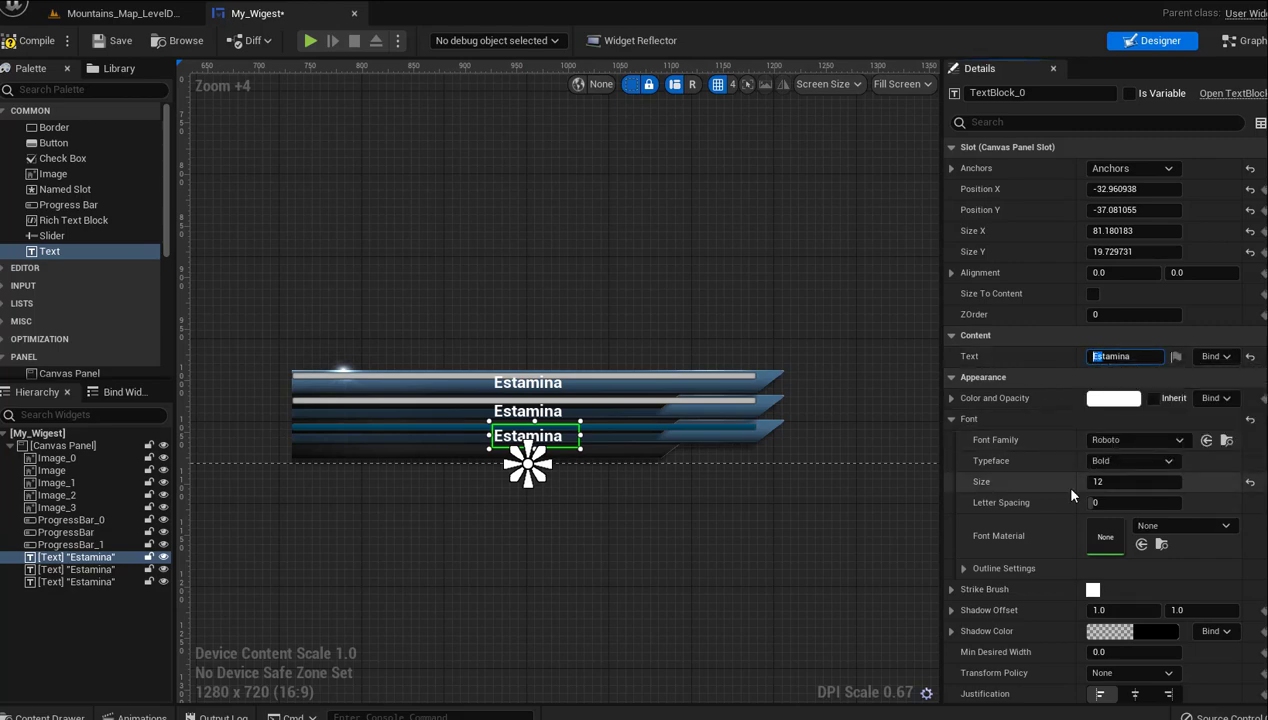
key(Delete)
key(Delete)
text(S)
click(649, 508)
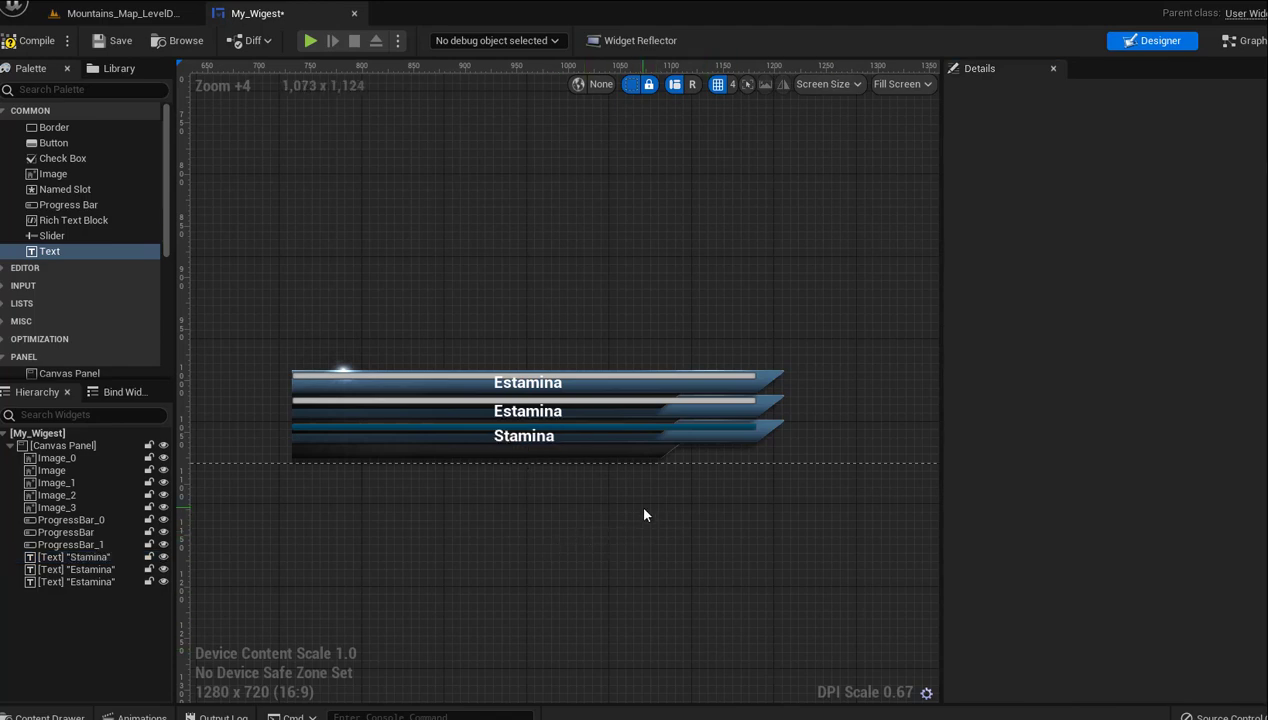
Rename the top label to Salud
click(525, 387)
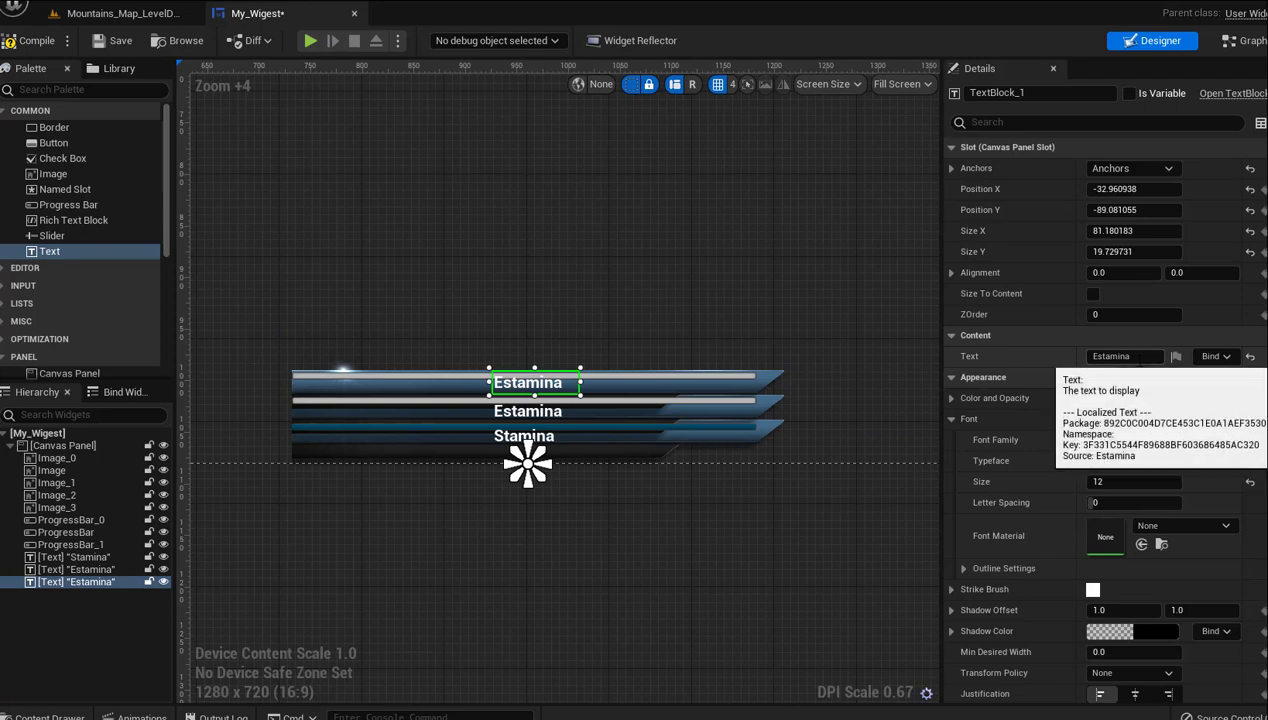
click(1084, 357)
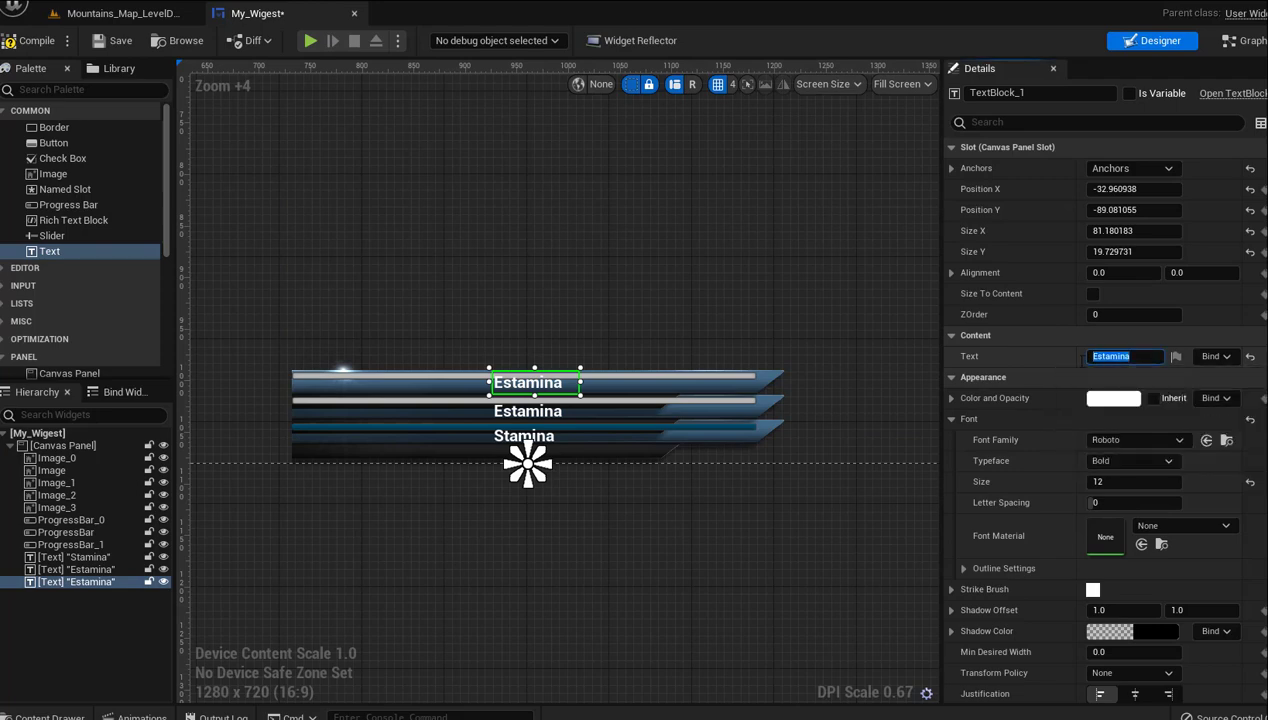
text(Salud)
key(Return)
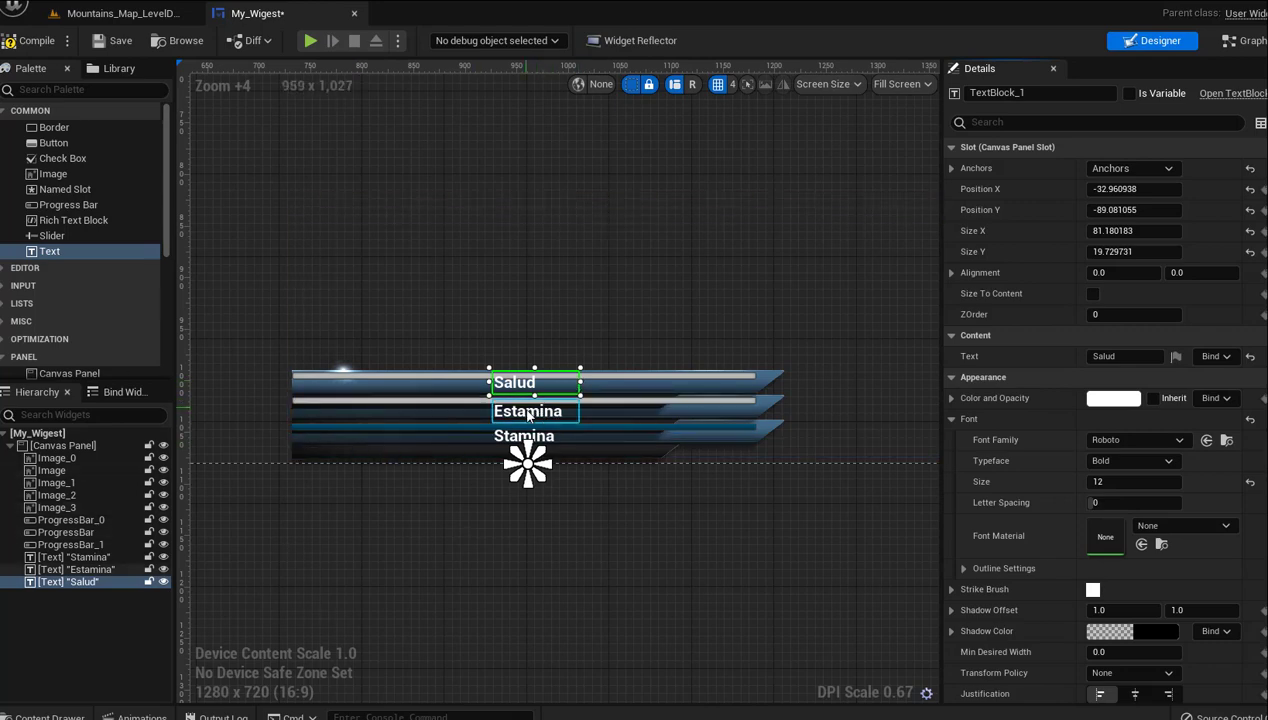
Start replacing the middle label's Estamina text with a new name
click(528, 414)
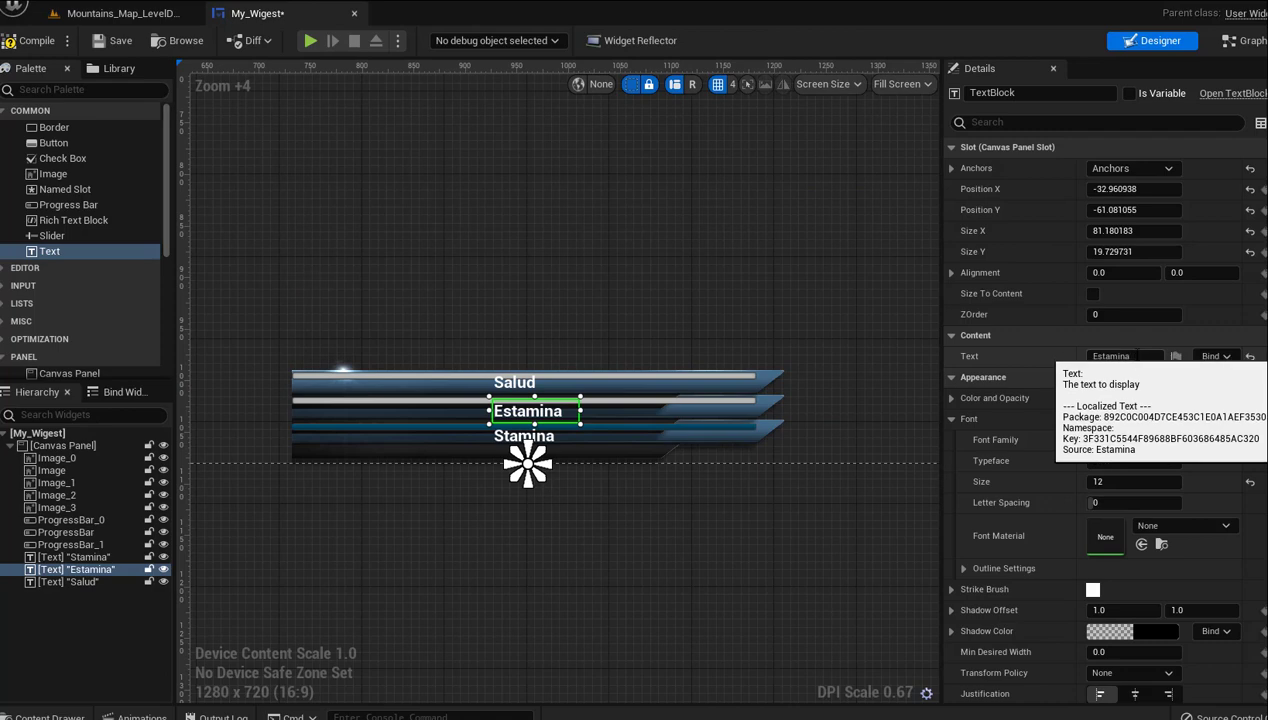
click(1082, 360)
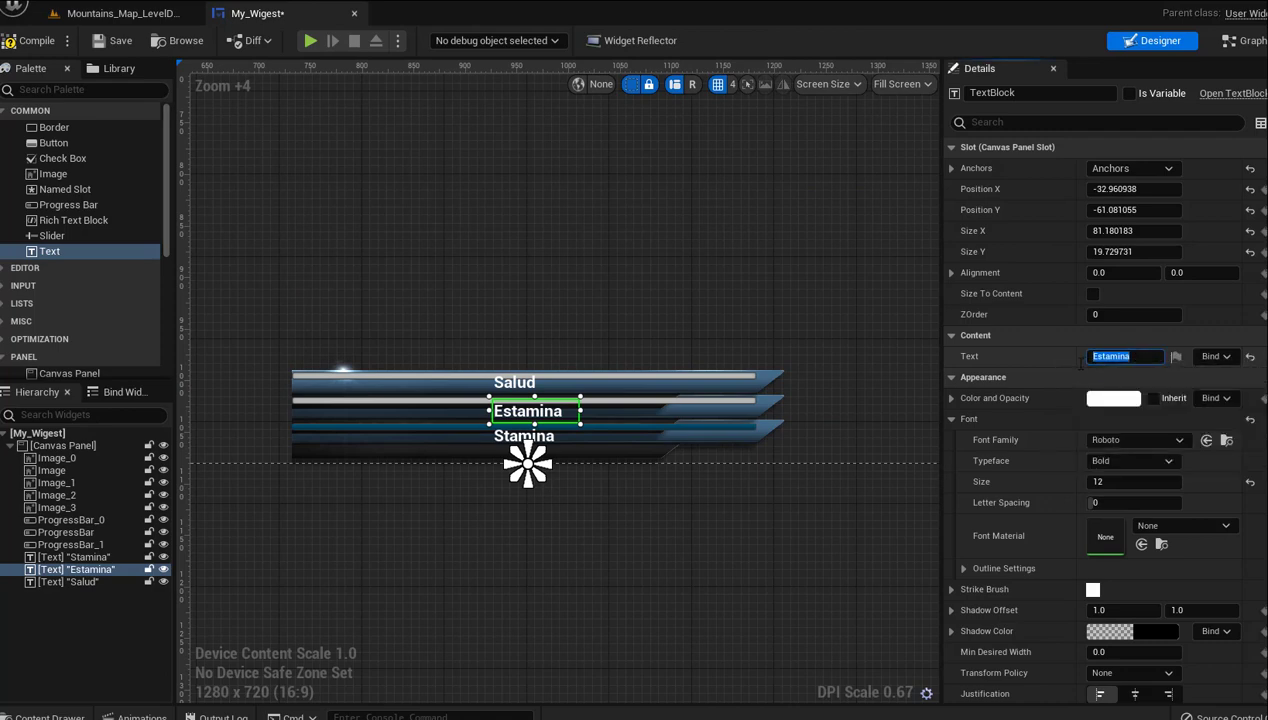
text(S)
key(BackSpace)
Commit the middle label as Escudo, narrow its box, and set it to Align Text Center
click(1052, 357)
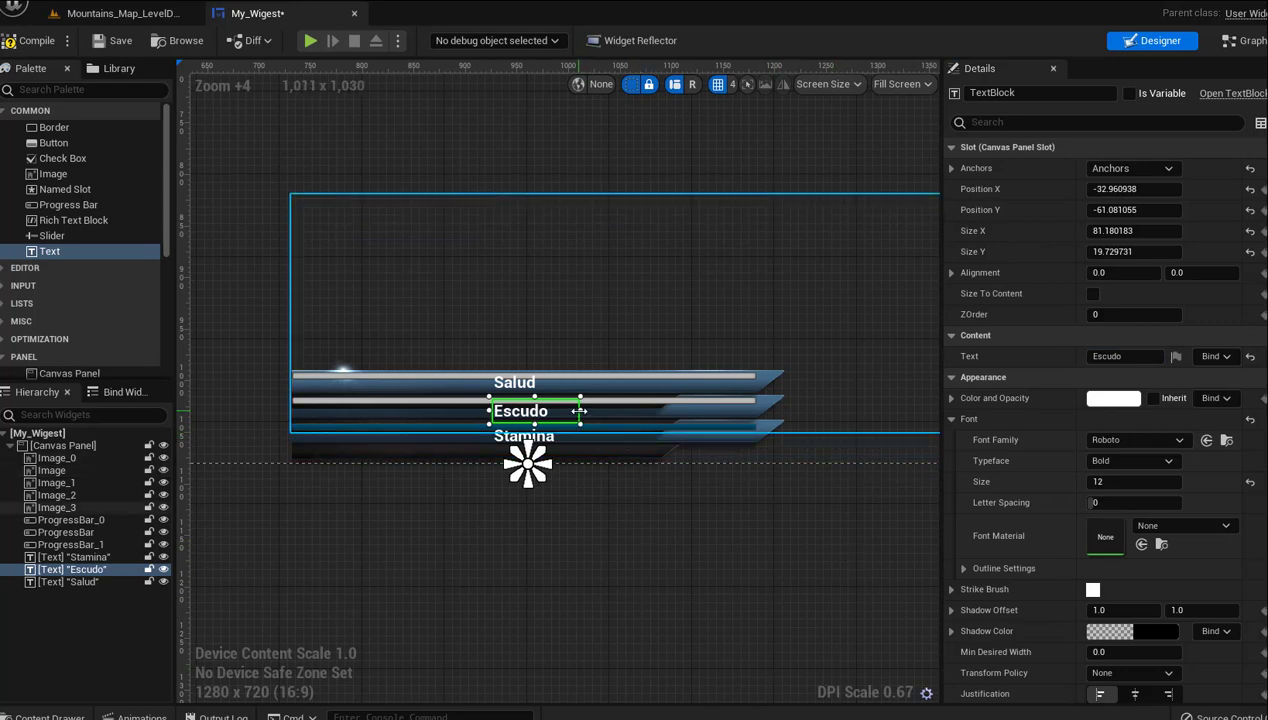
drag(580, 411, 563, 414)
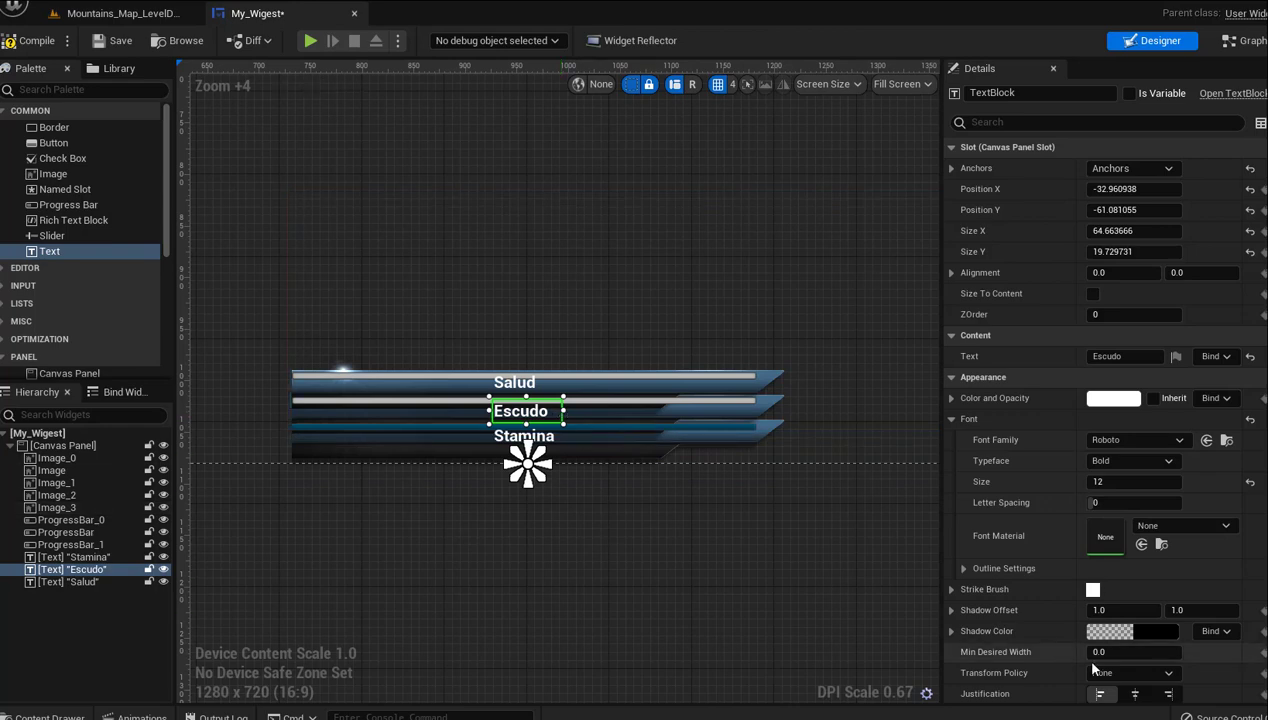
scroll(1047, 566, down, 3)
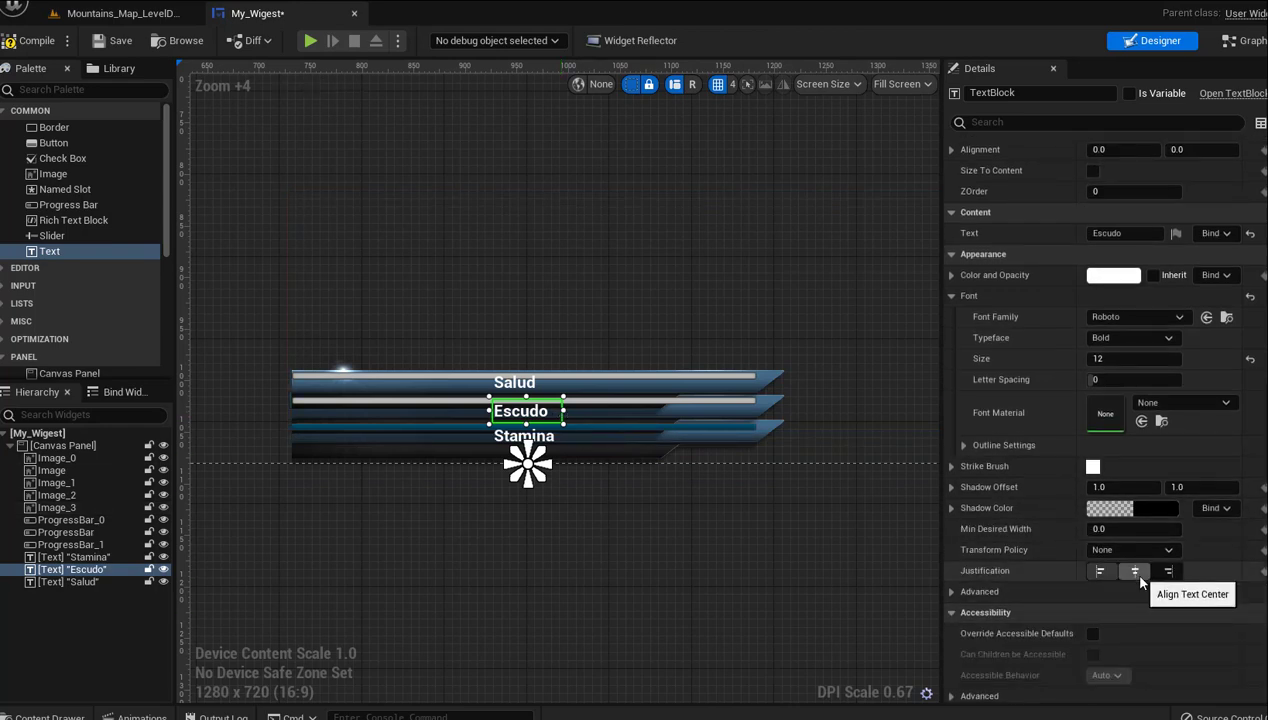
click(1134, 571)
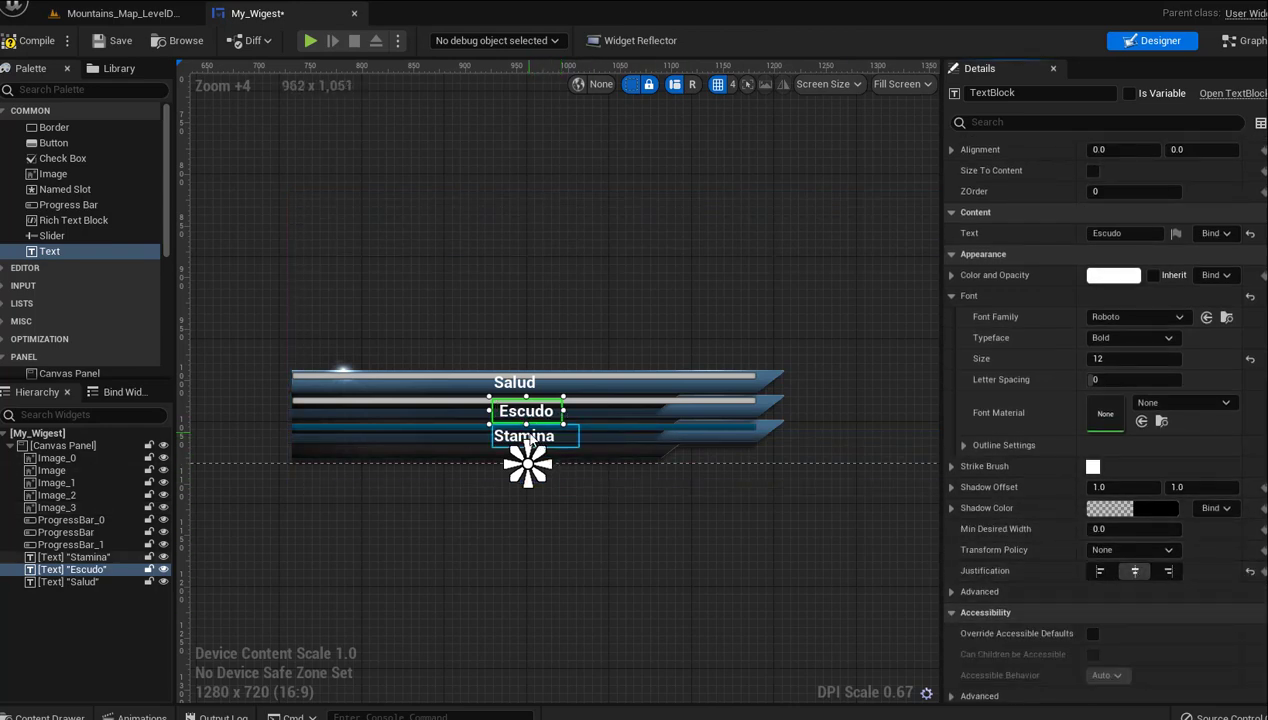
Centre-justify the Stamina label and nudge it slightly left
click(536, 440)
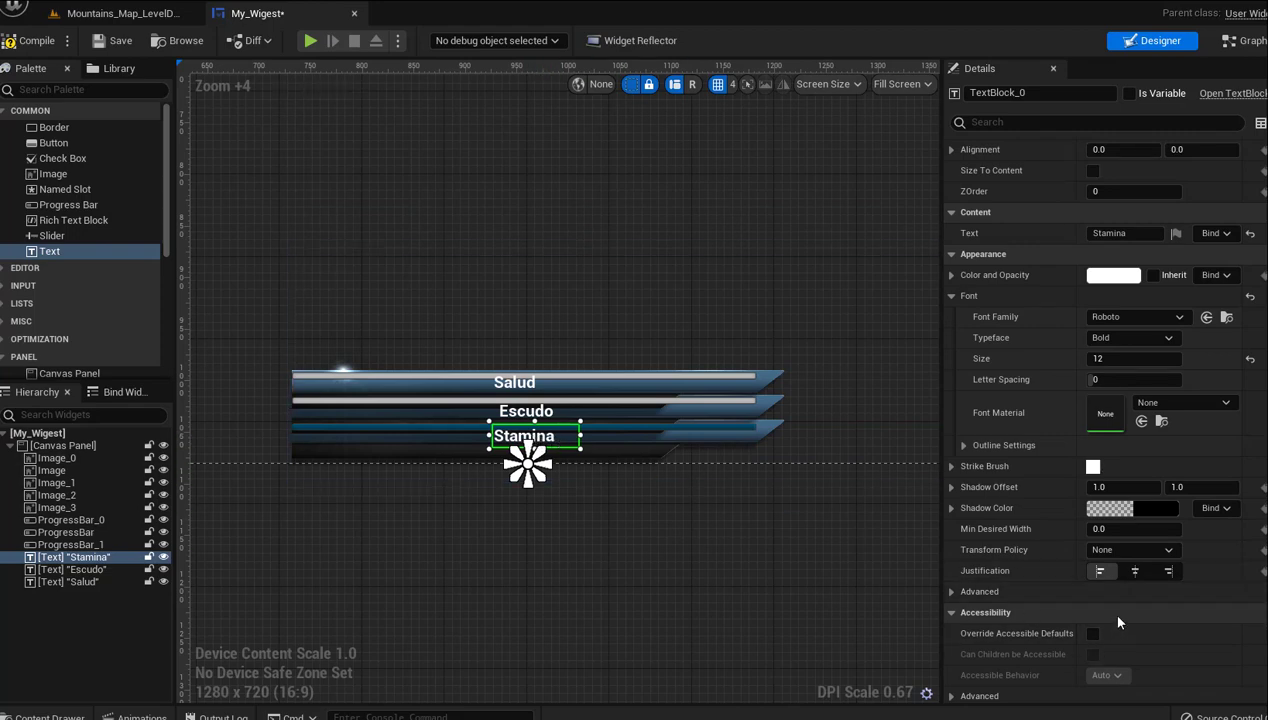
click(1134, 571)
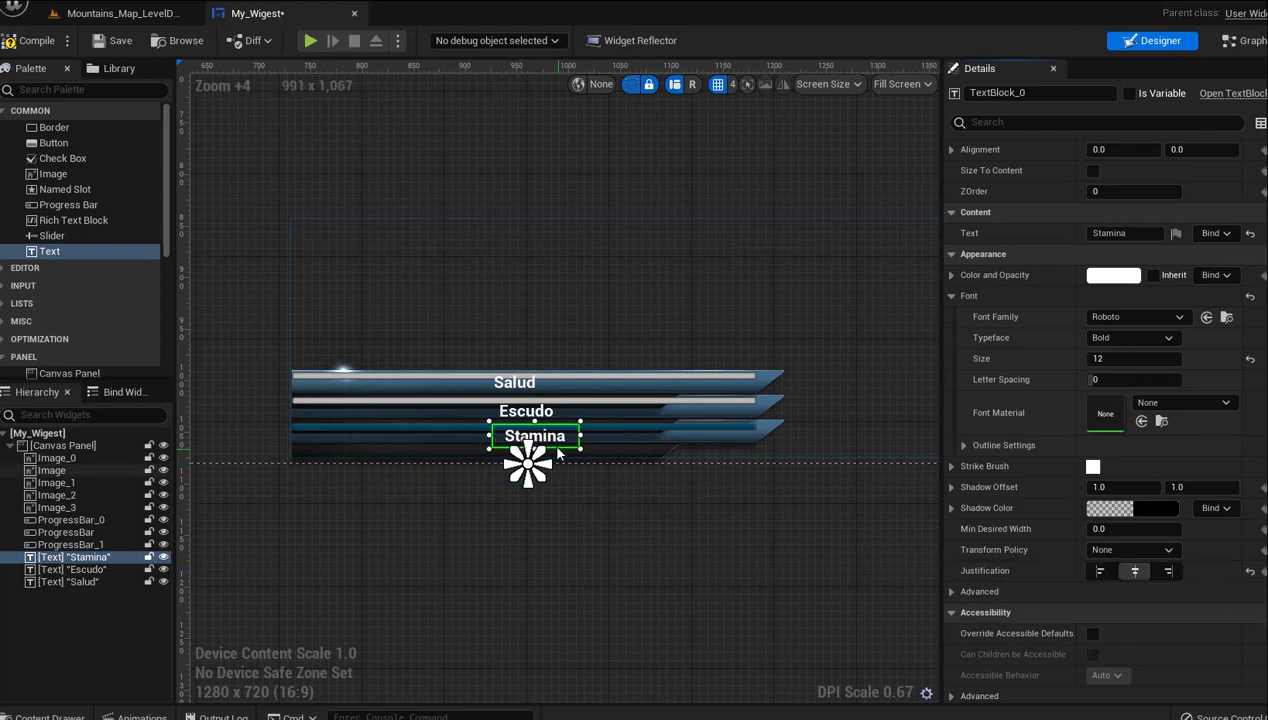
drag(568, 440, 561, 445)
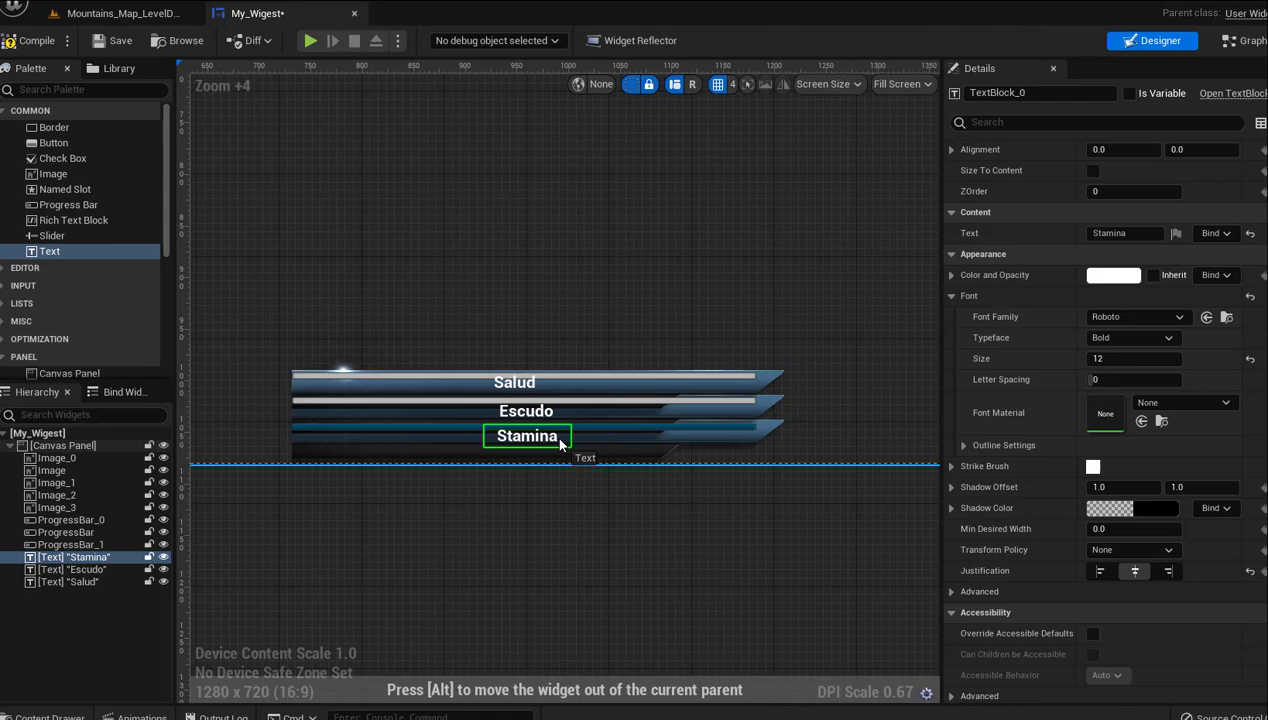
drag(560, 445, 560, 445)
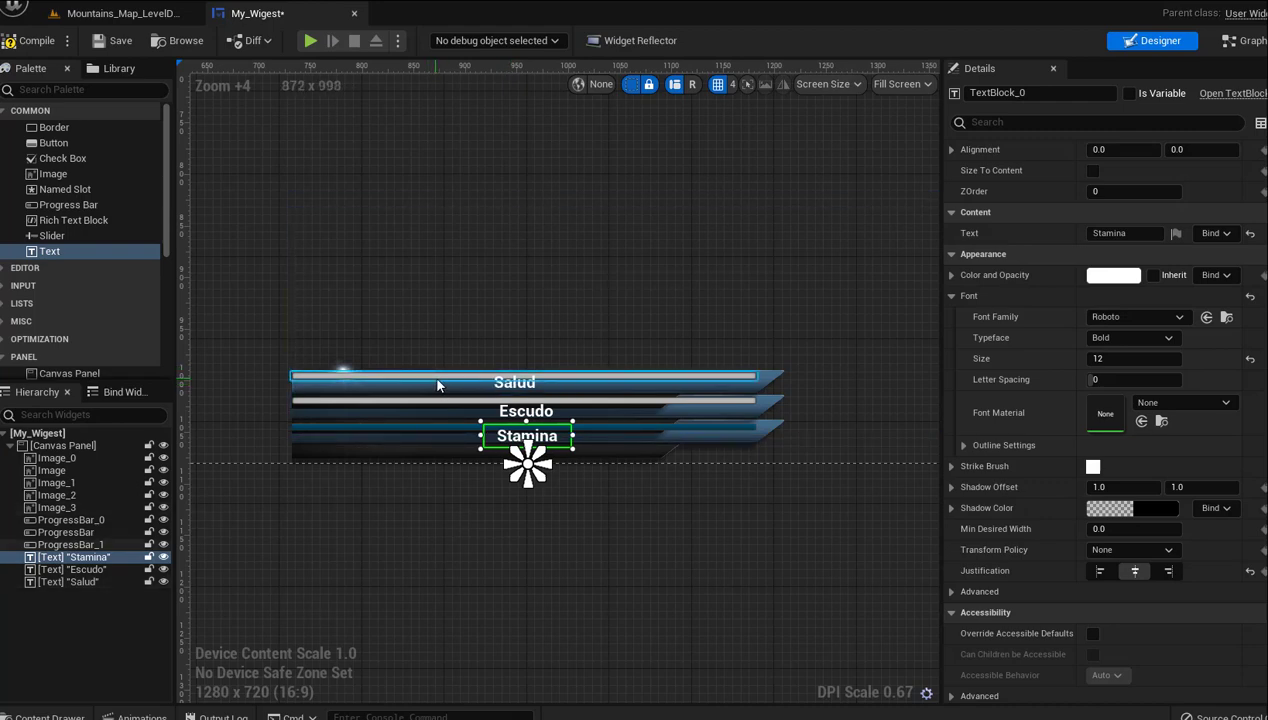
mouse_move(540, 481)
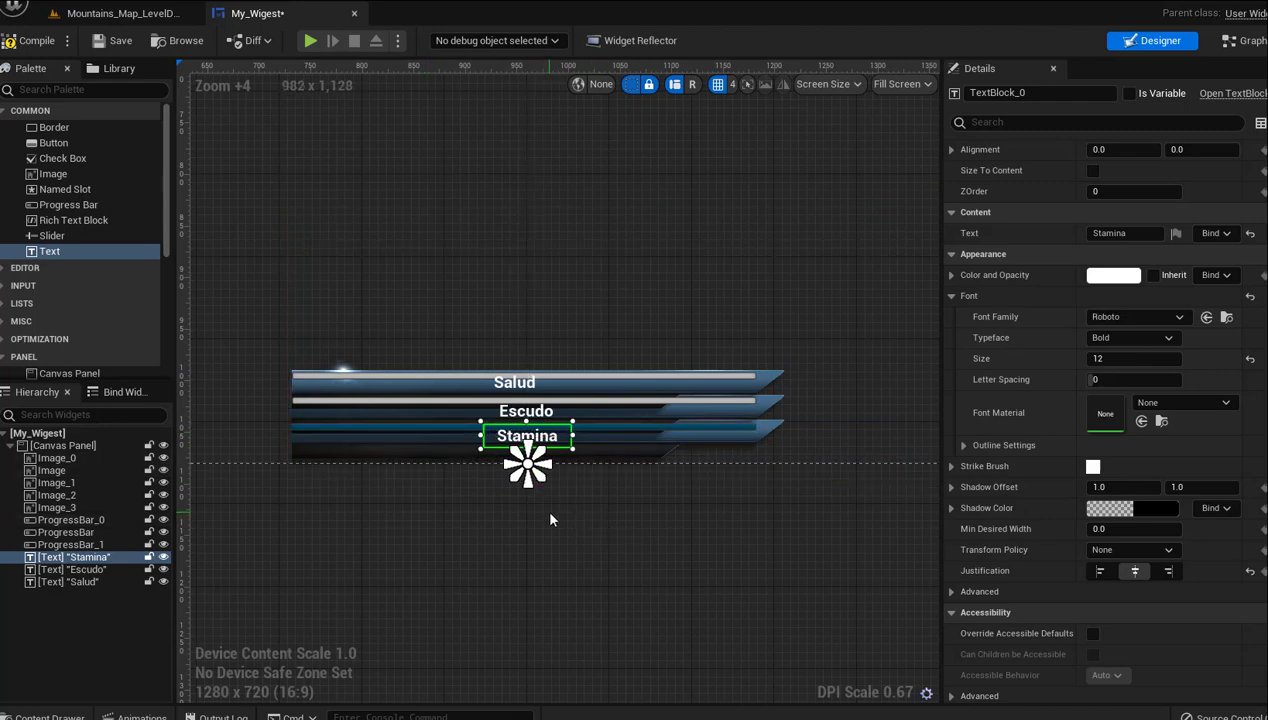
Move ProgressBar_0 below the bars and shift the Escudo-row bar down into the Stamina row
click(451, 427)
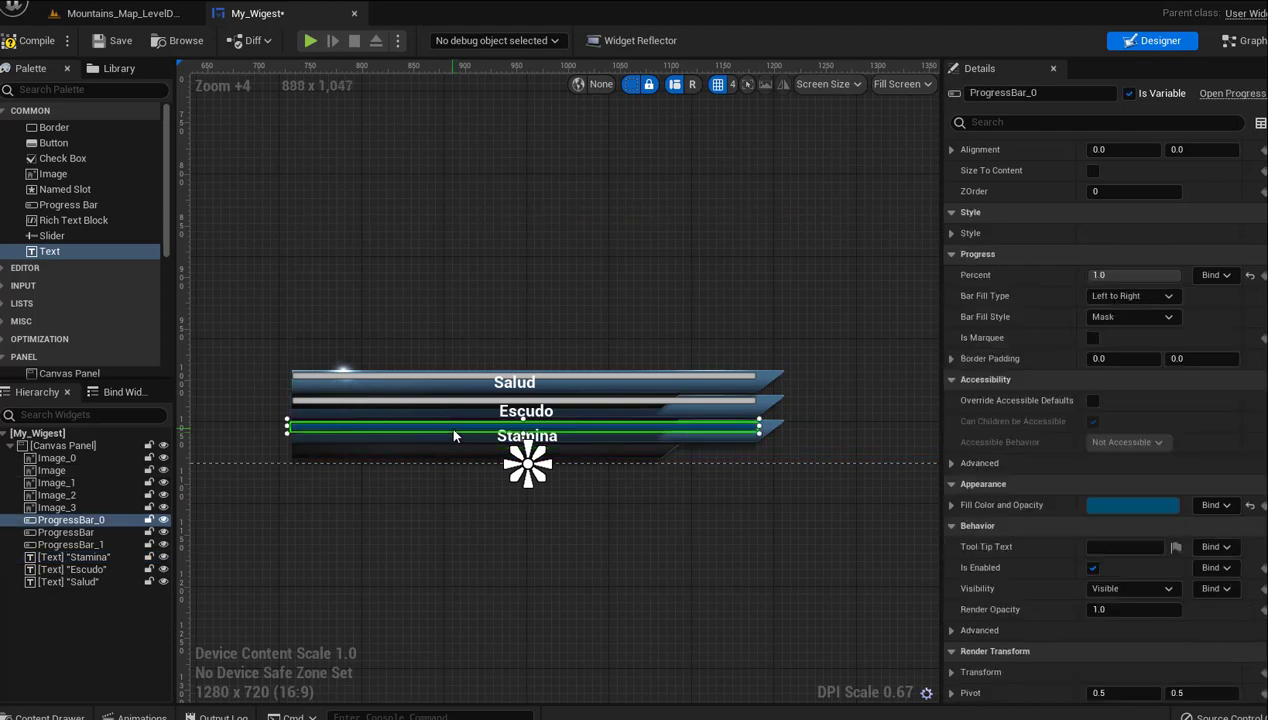
mouse_move(453, 432)
mouse_down()
mouse_move(464, 483)
mouse_move(455, 456)
mouse_up()
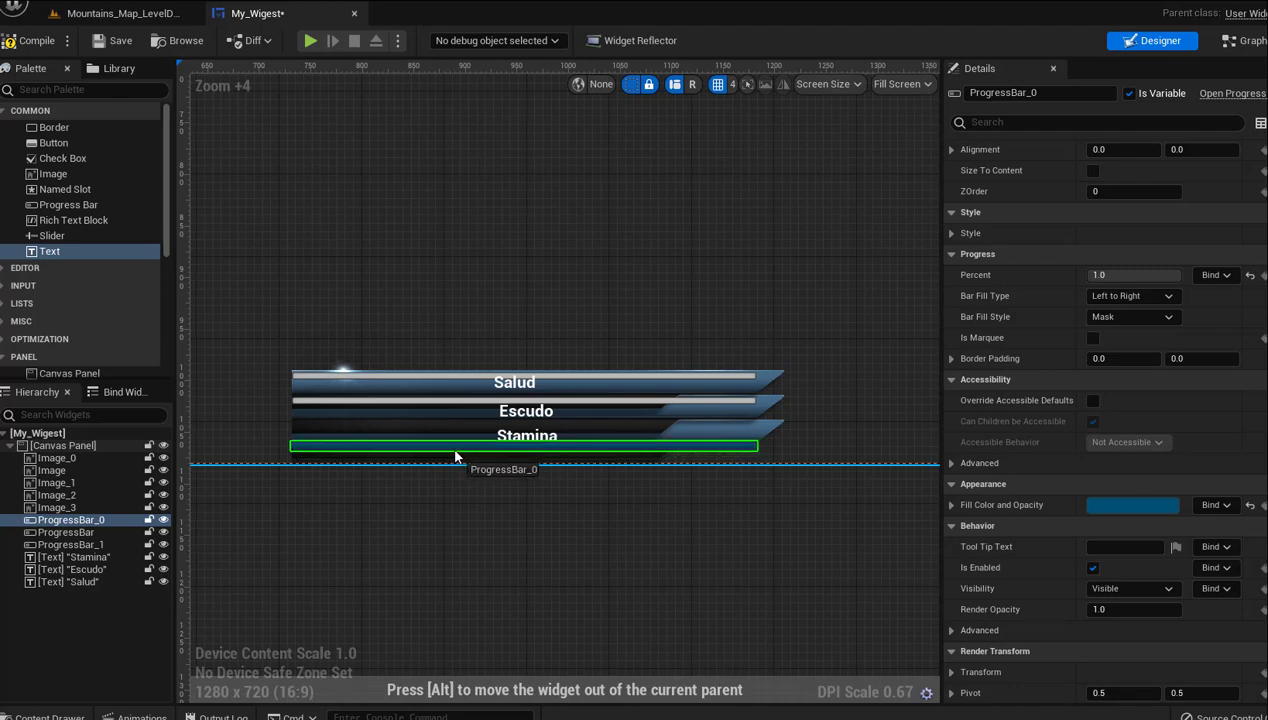
click(540, 505)
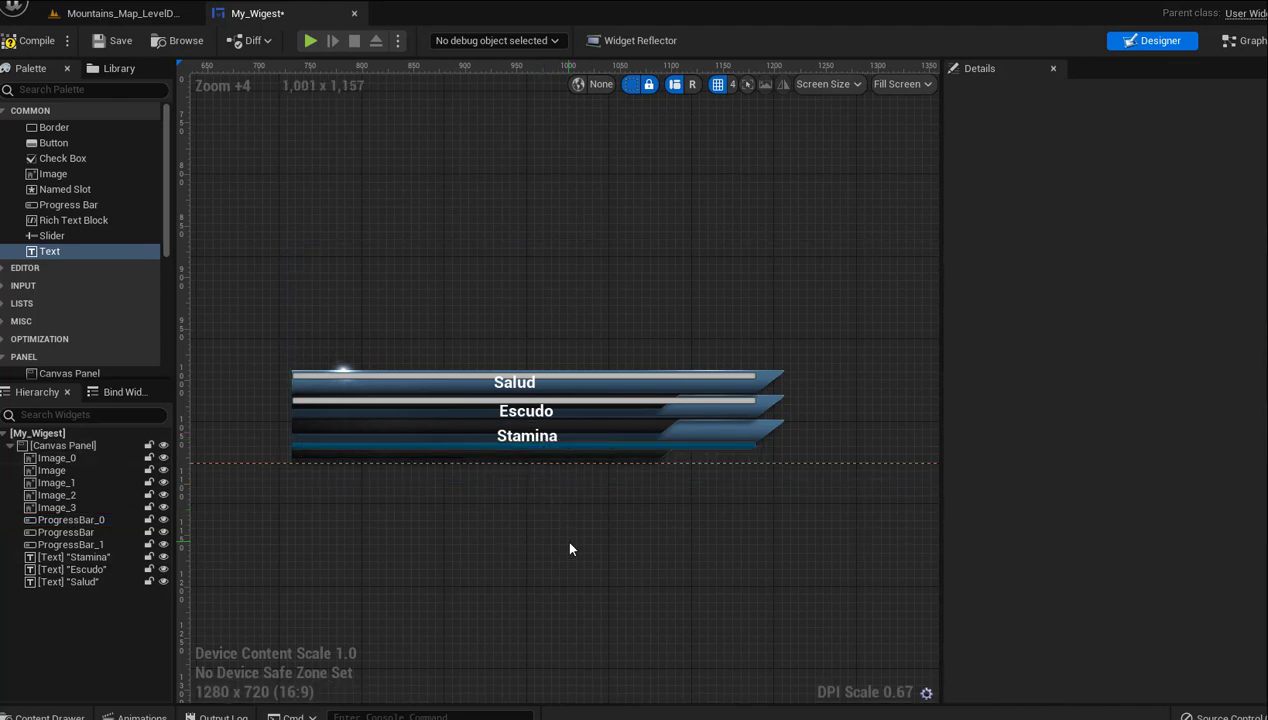
click(452, 404)
drag(452, 404, 455, 432)
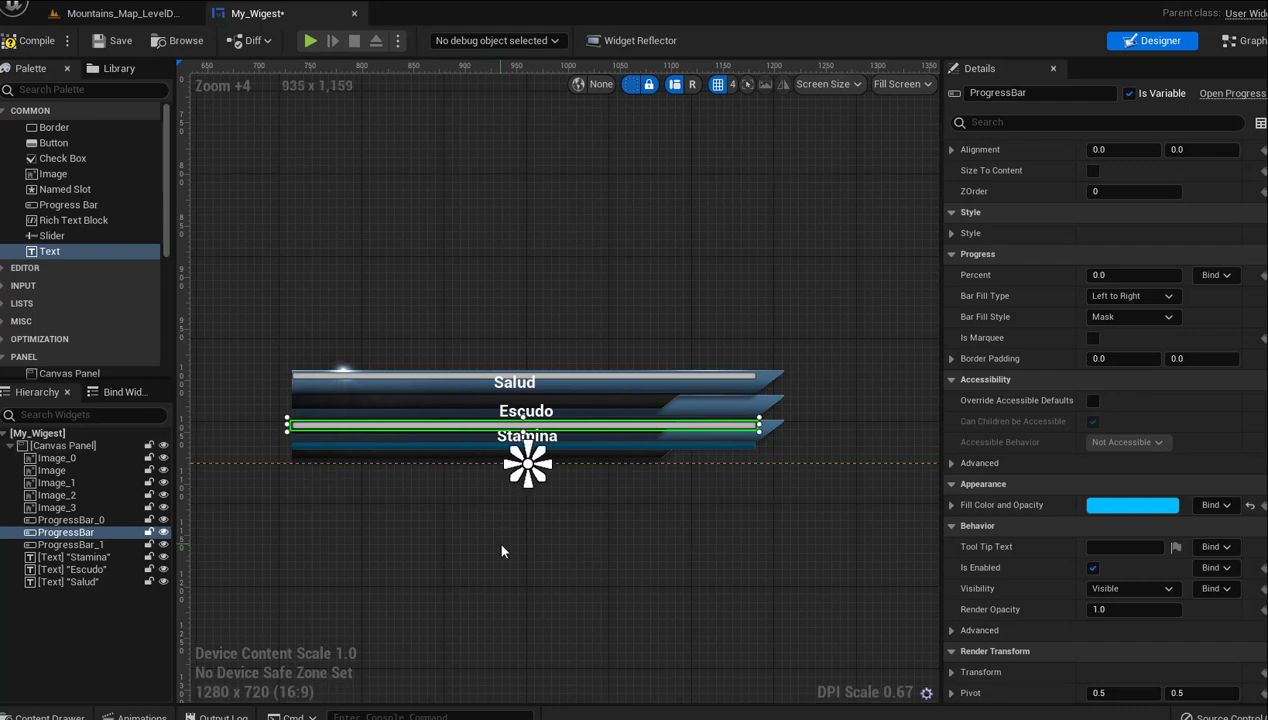
click(502, 551)
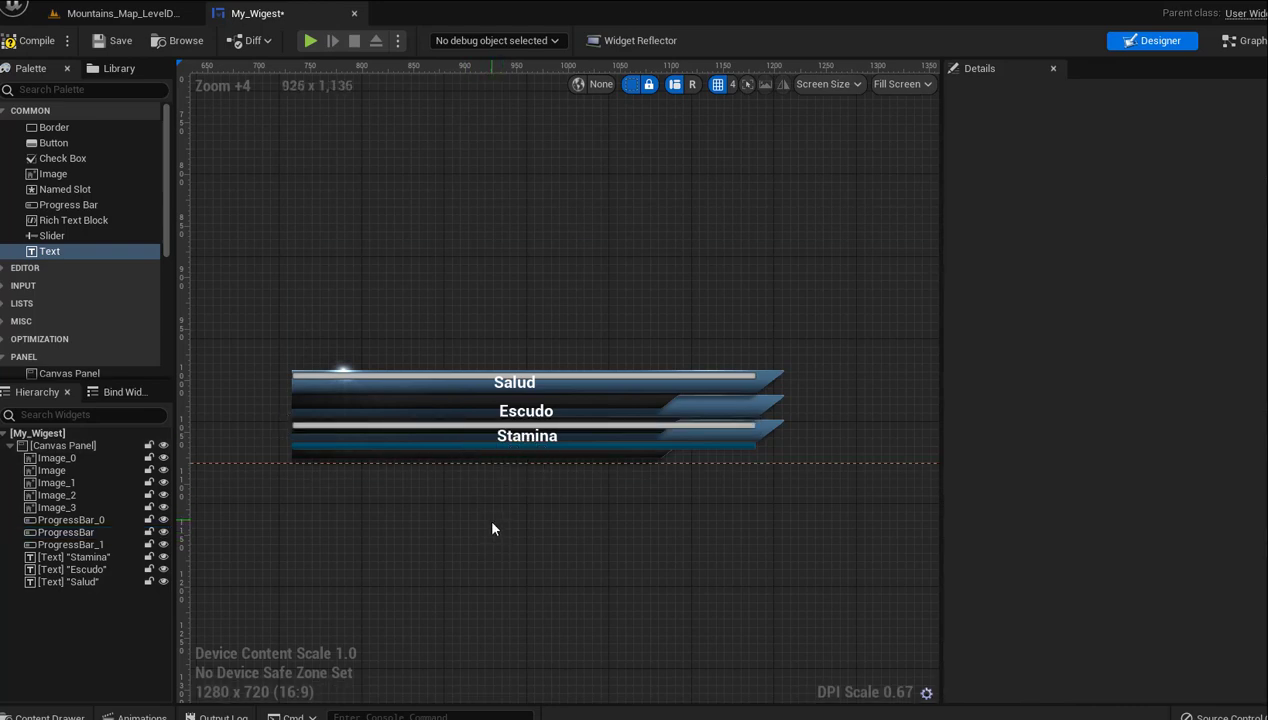
Raise the Escudo label and settle its progress bar directly beneath it
click(528, 419)
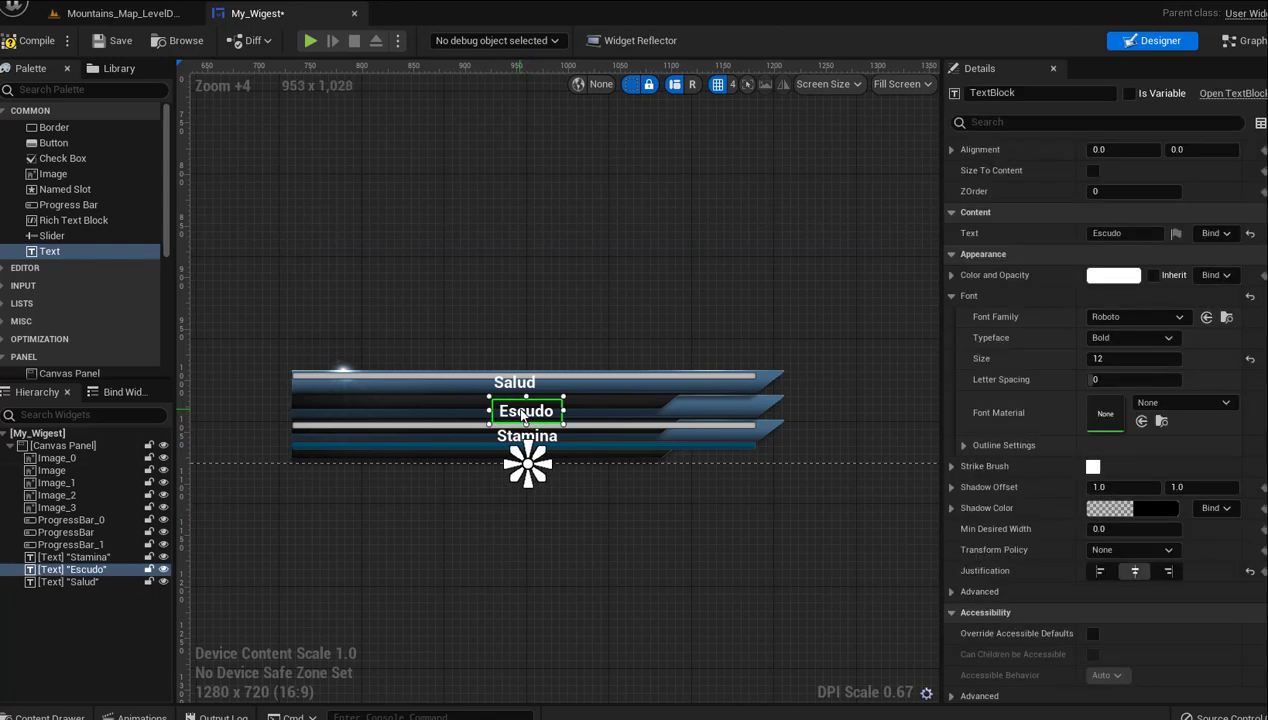
drag(522, 416, 522, 408)
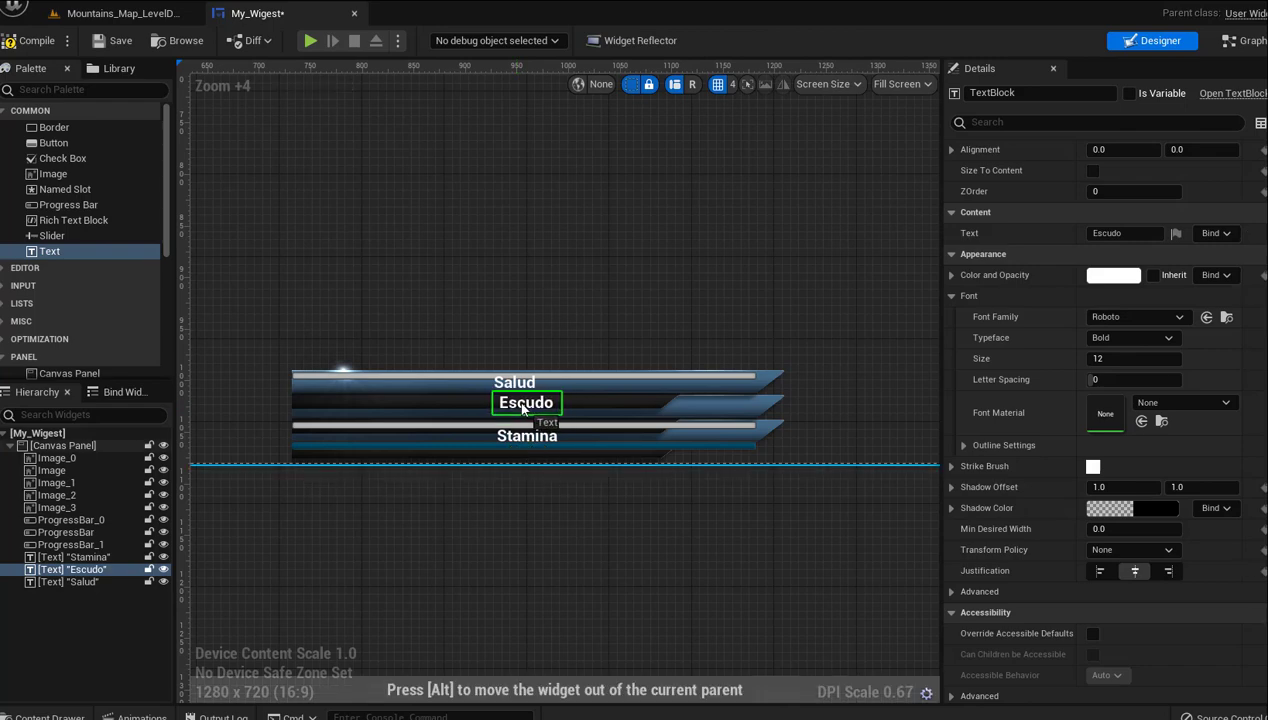
click(522, 436)
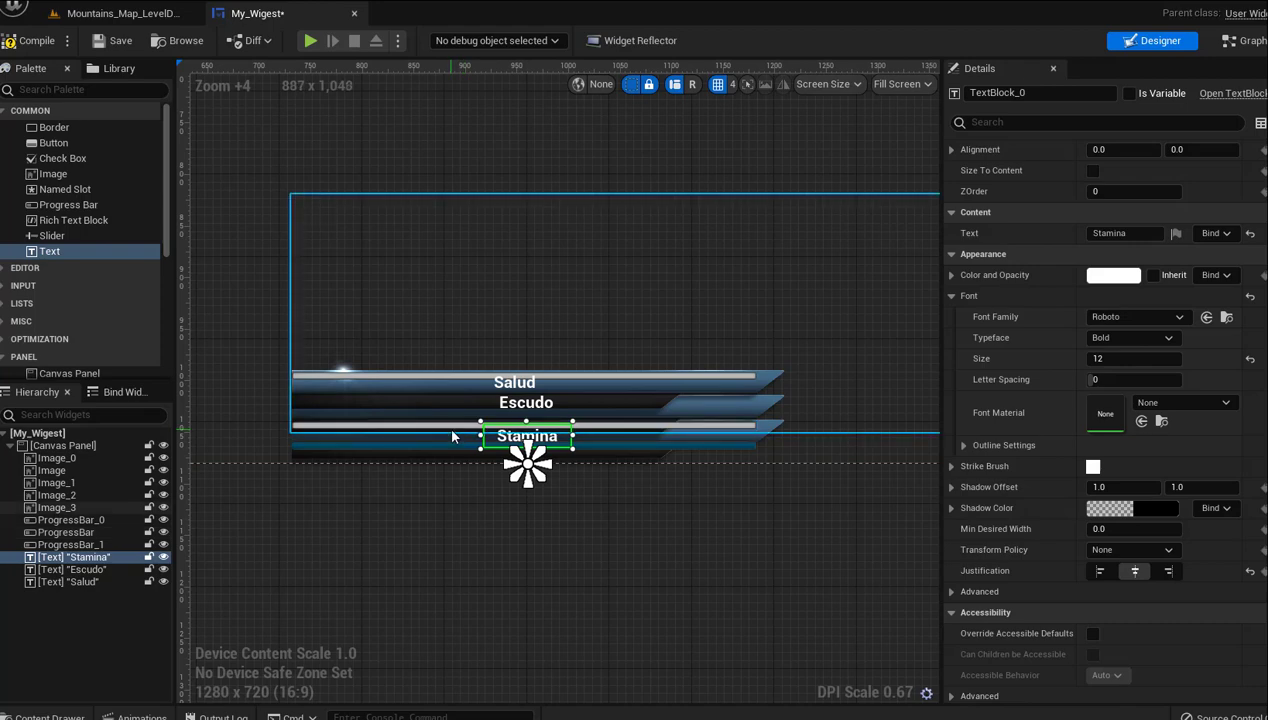
click(449, 430)
drag(449, 426, 450, 418)
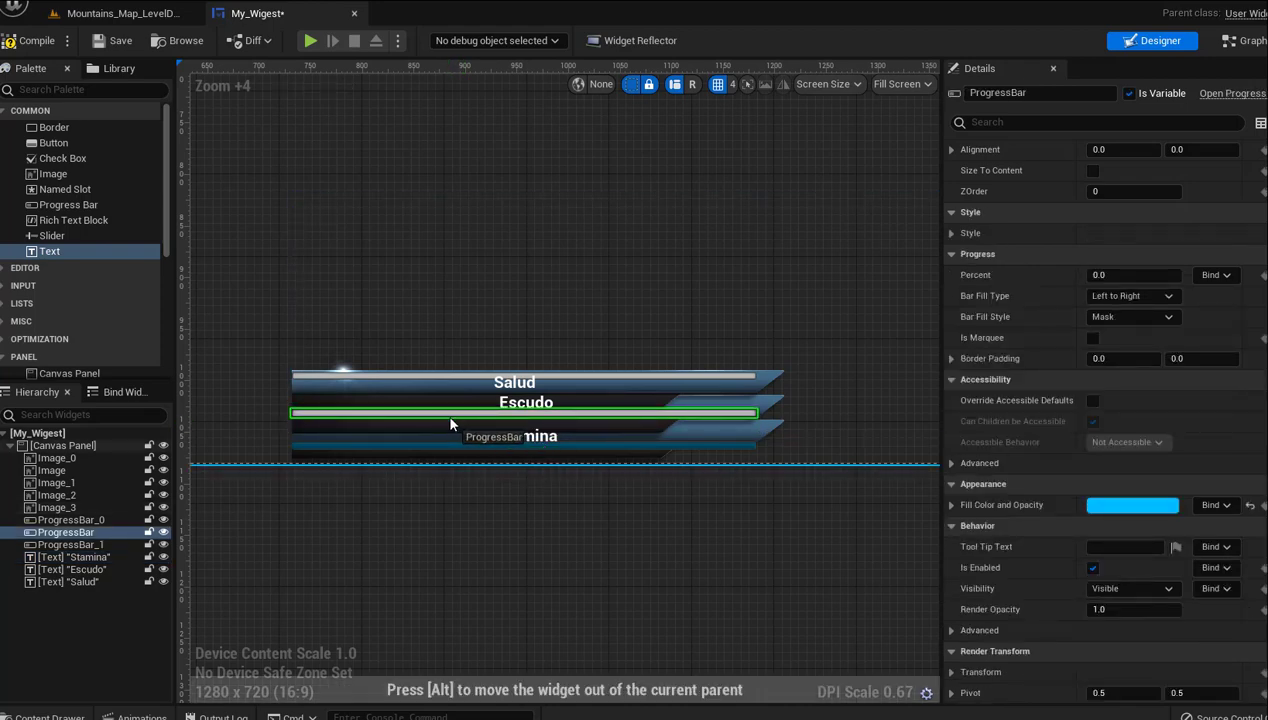
drag(450, 423, 450, 422)
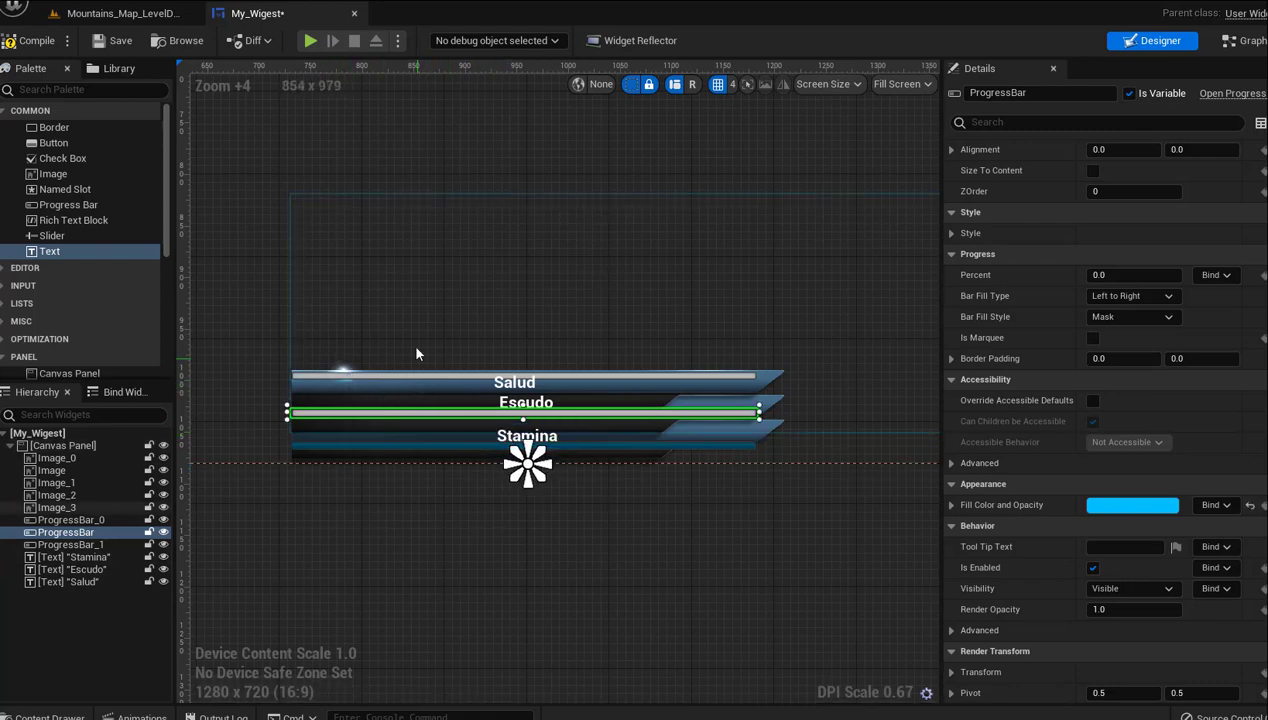
click(419, 220)
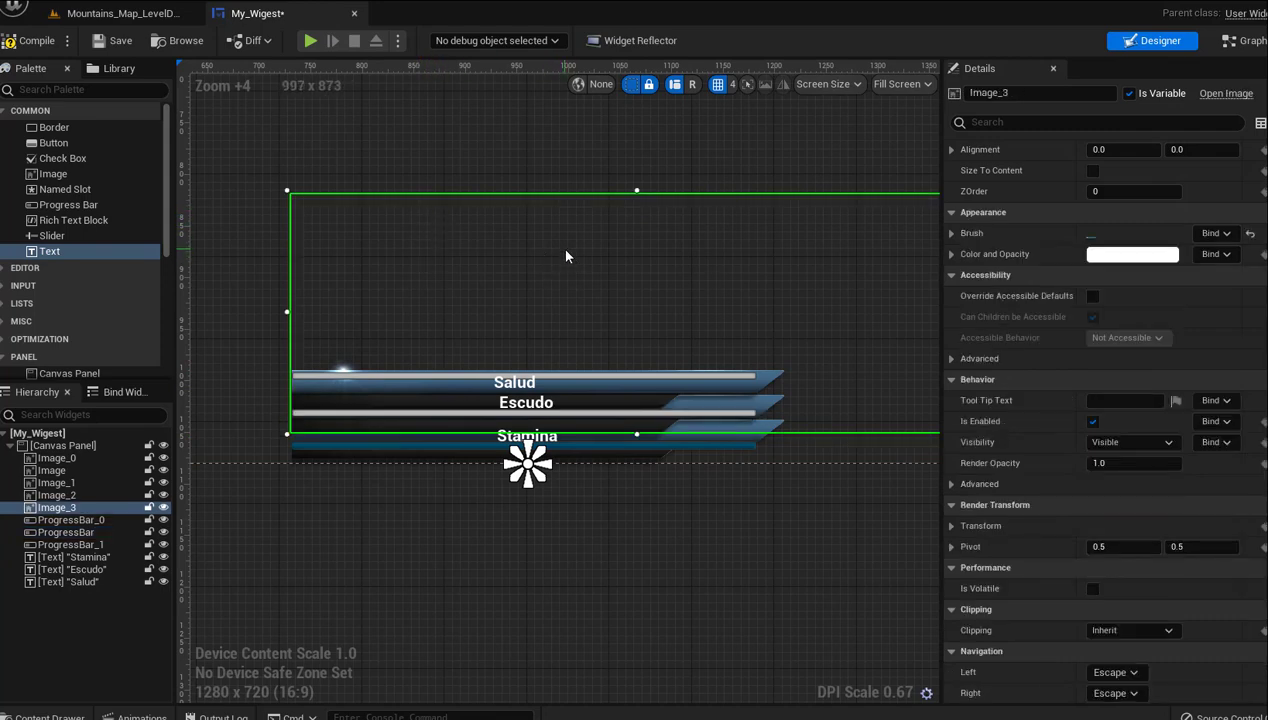
Nudge the Image_3 frame a few pixels up, right and back down
drag(567, 261, 567, 259)
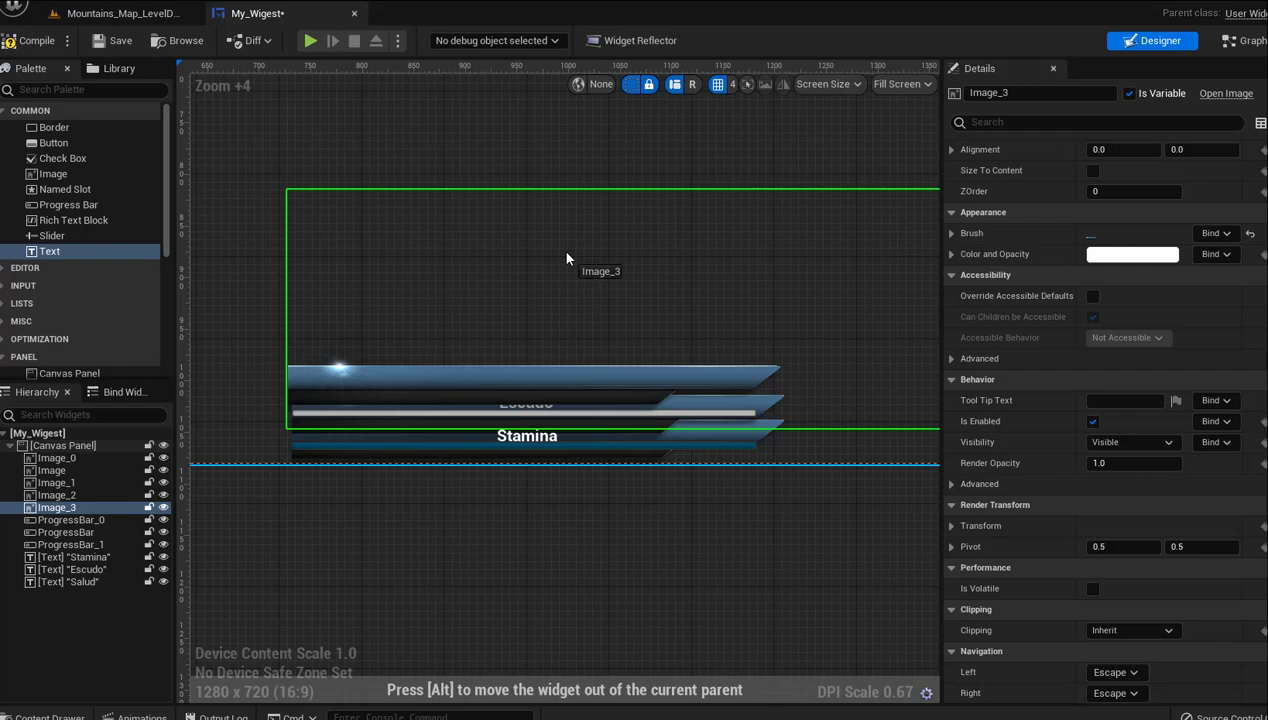
drag(567, 259, 571, 261)
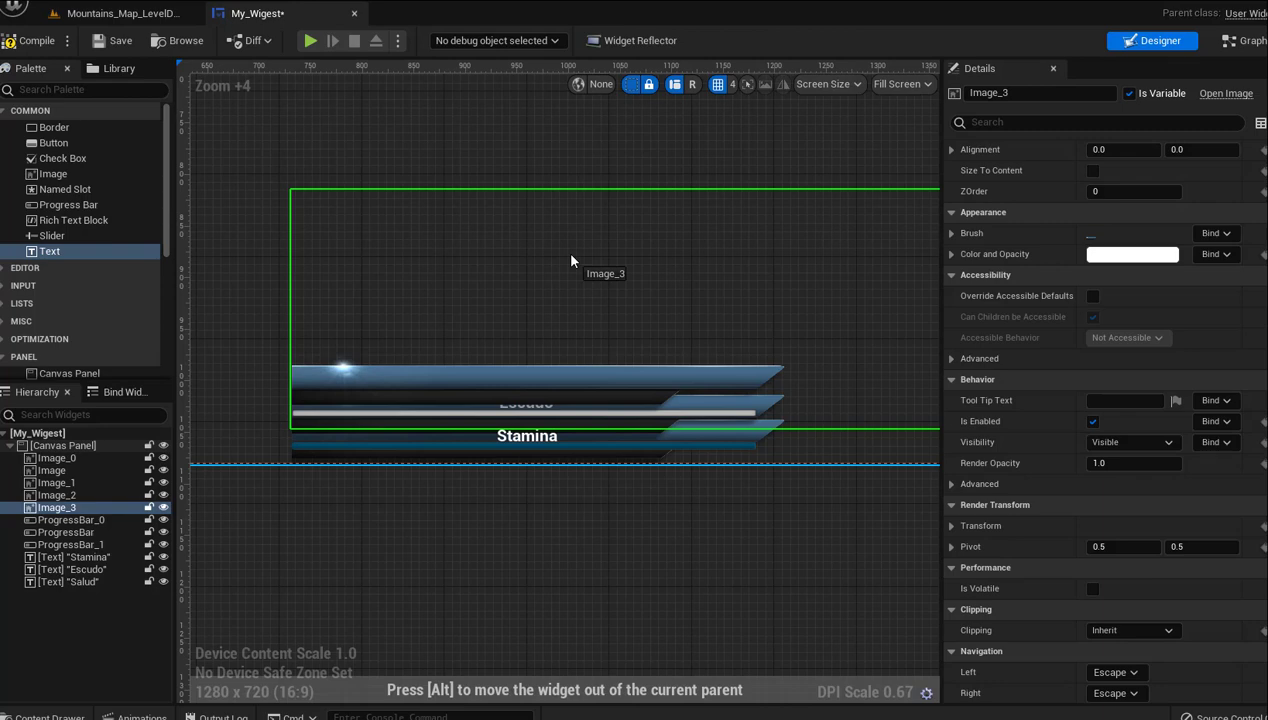
drag(571, 261, 571, 262)
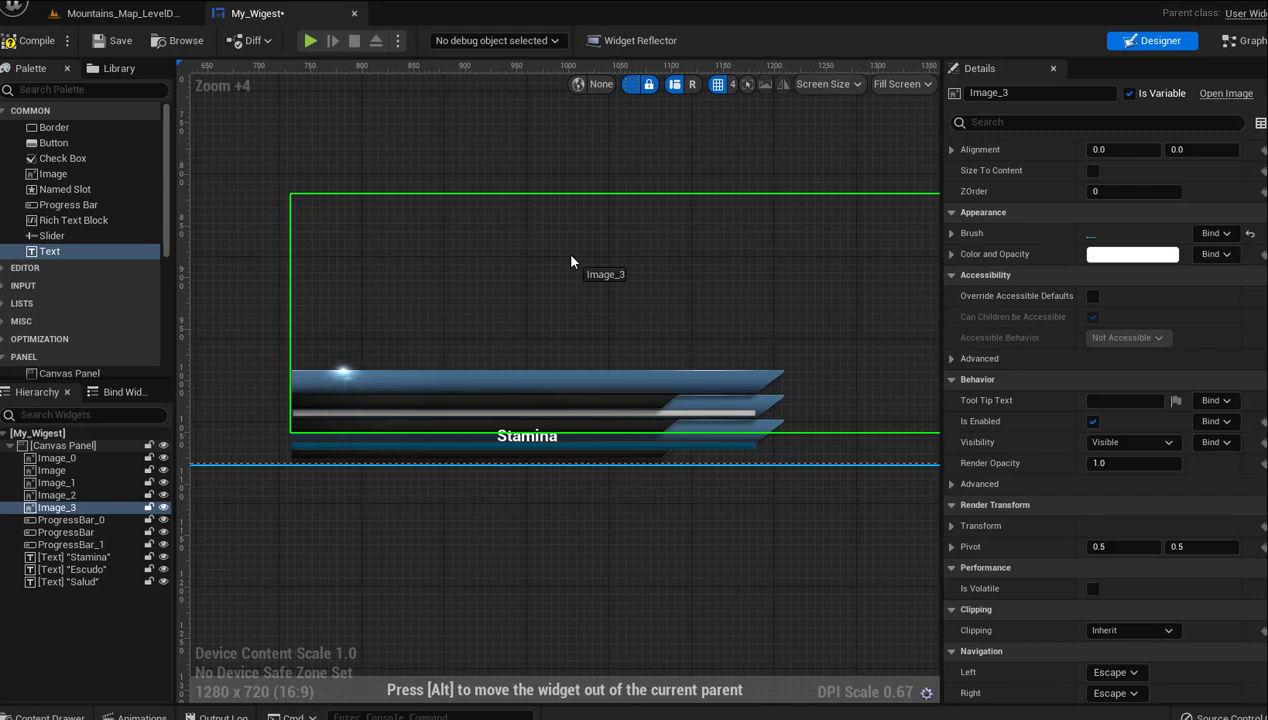
drag(571, 261, 571, 261)
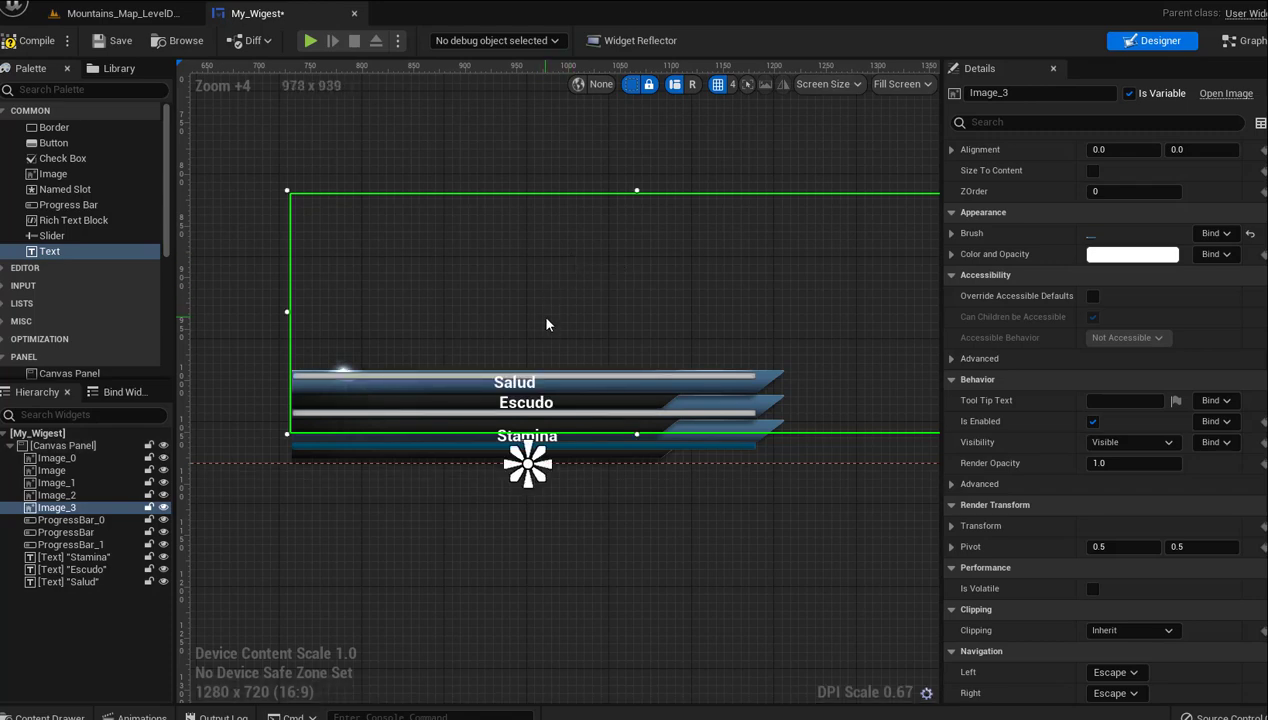
Lower the Salud progress bar into line with the other rows
click(595, 381)
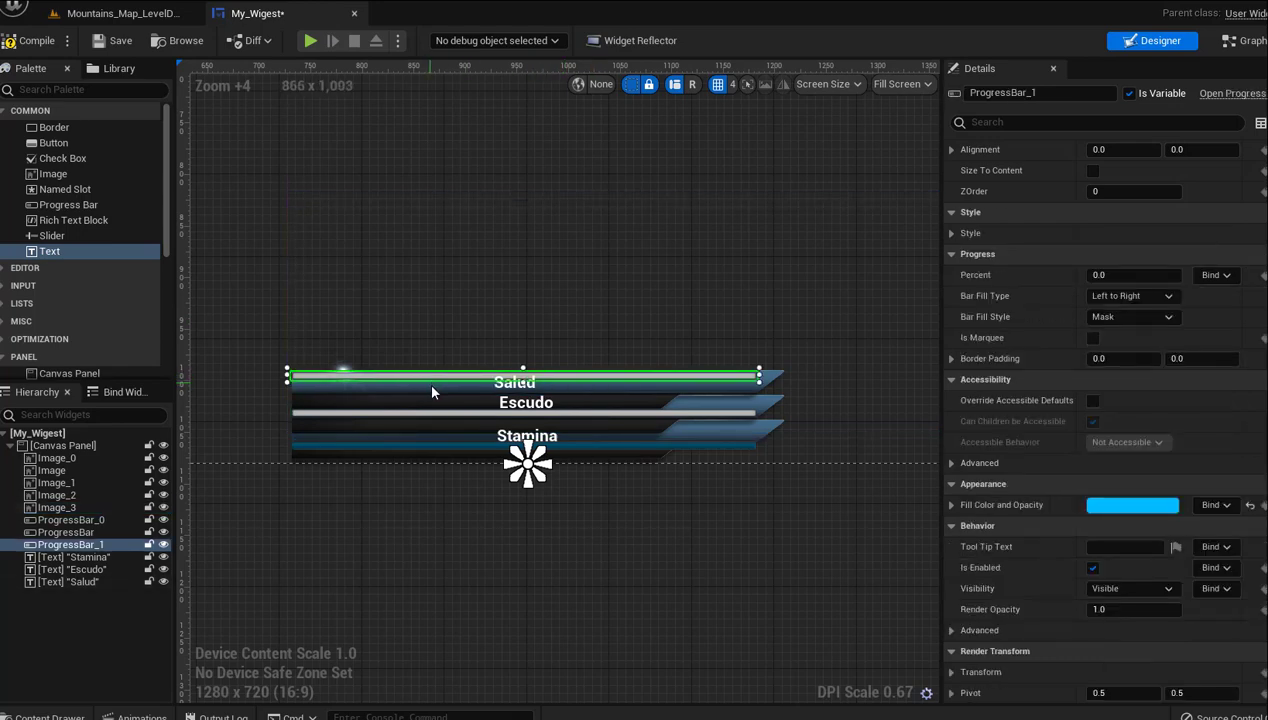
drag(427, 383, 431, 398)
click(531, 383)
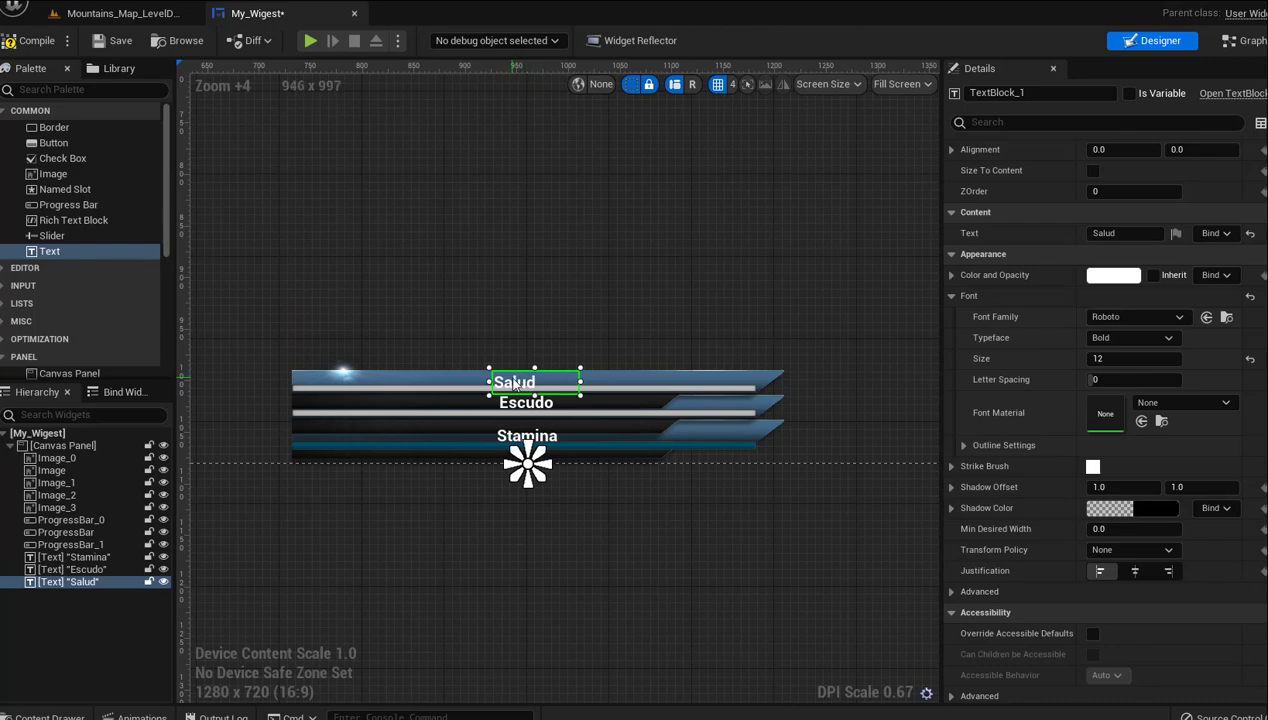
Centre-justify the Salud label and position it centred above its bar
drag(515, 384, 521, 381)
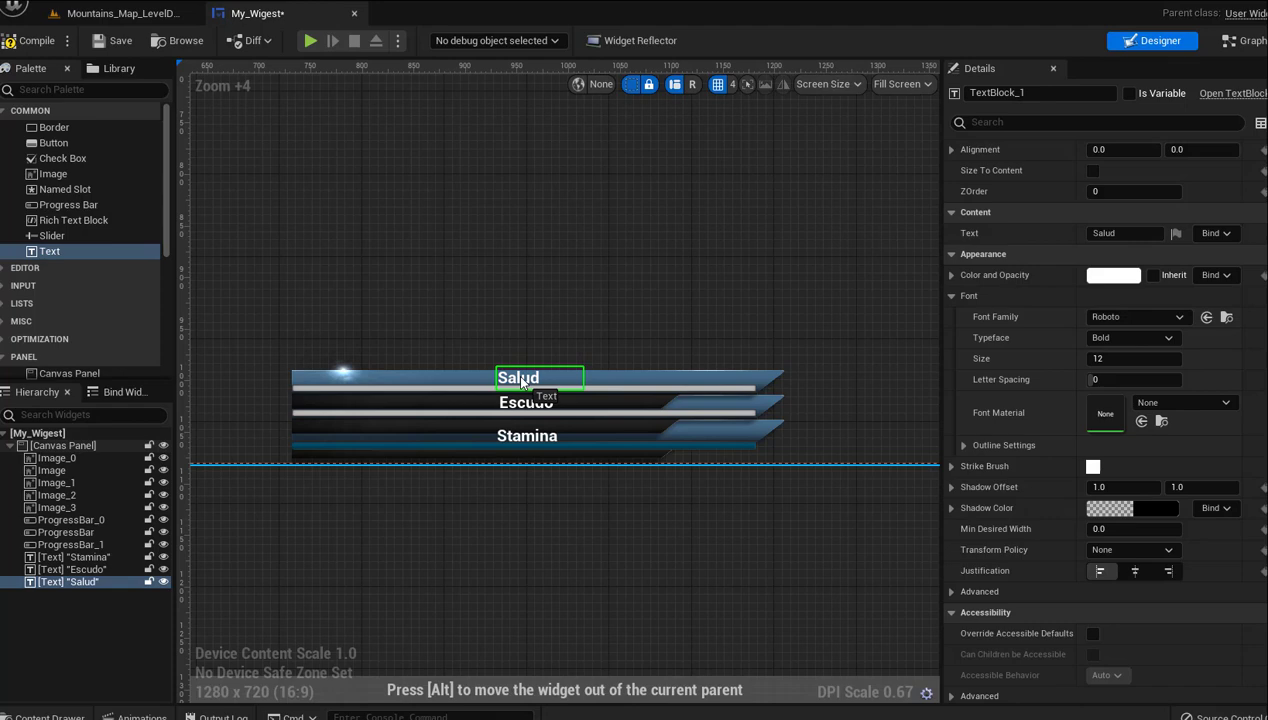
drag(521, 381, 521, 384)
drag(521, 384, 521, 384)
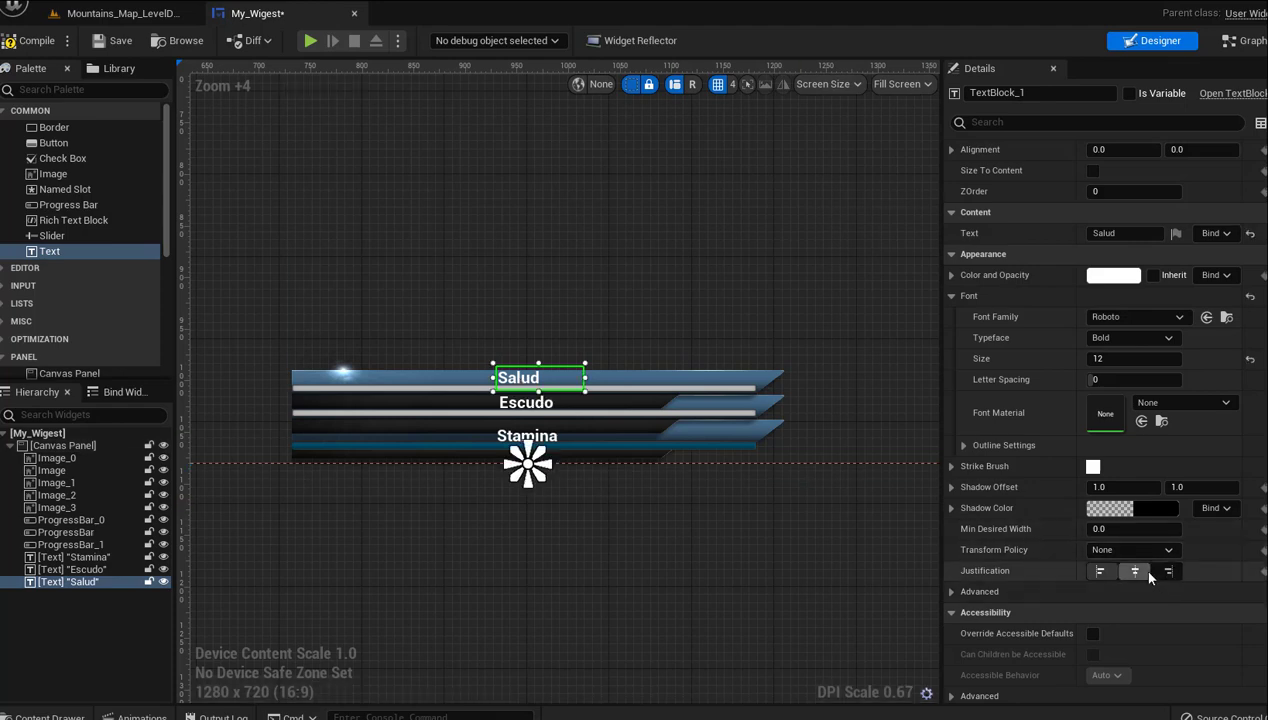
click(1135, 572)
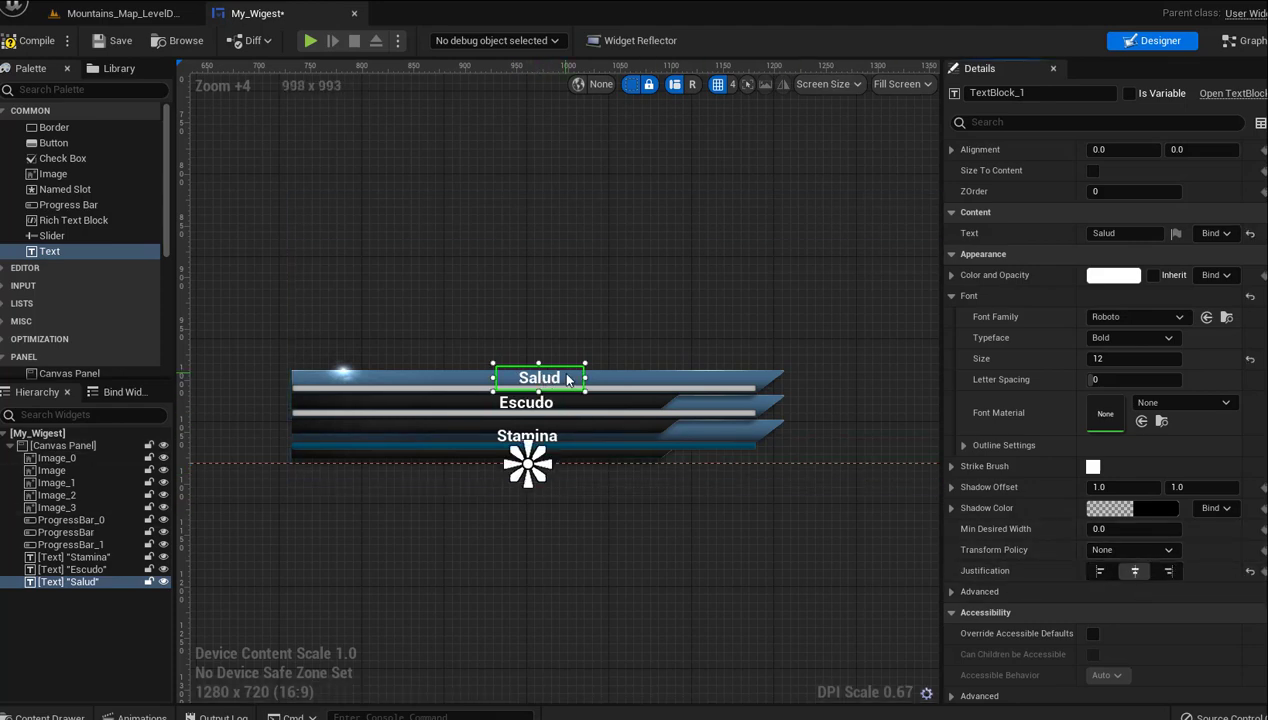
drag(565, 378, 561, 381)
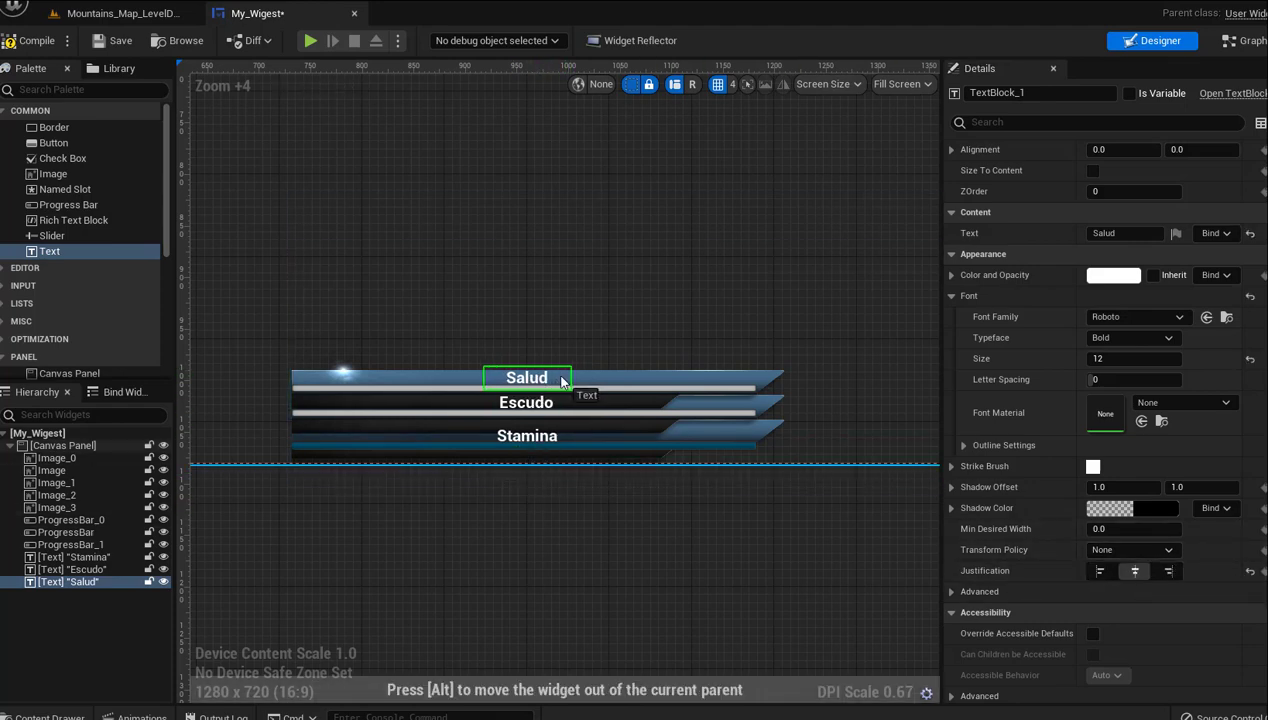
click(594, 281)
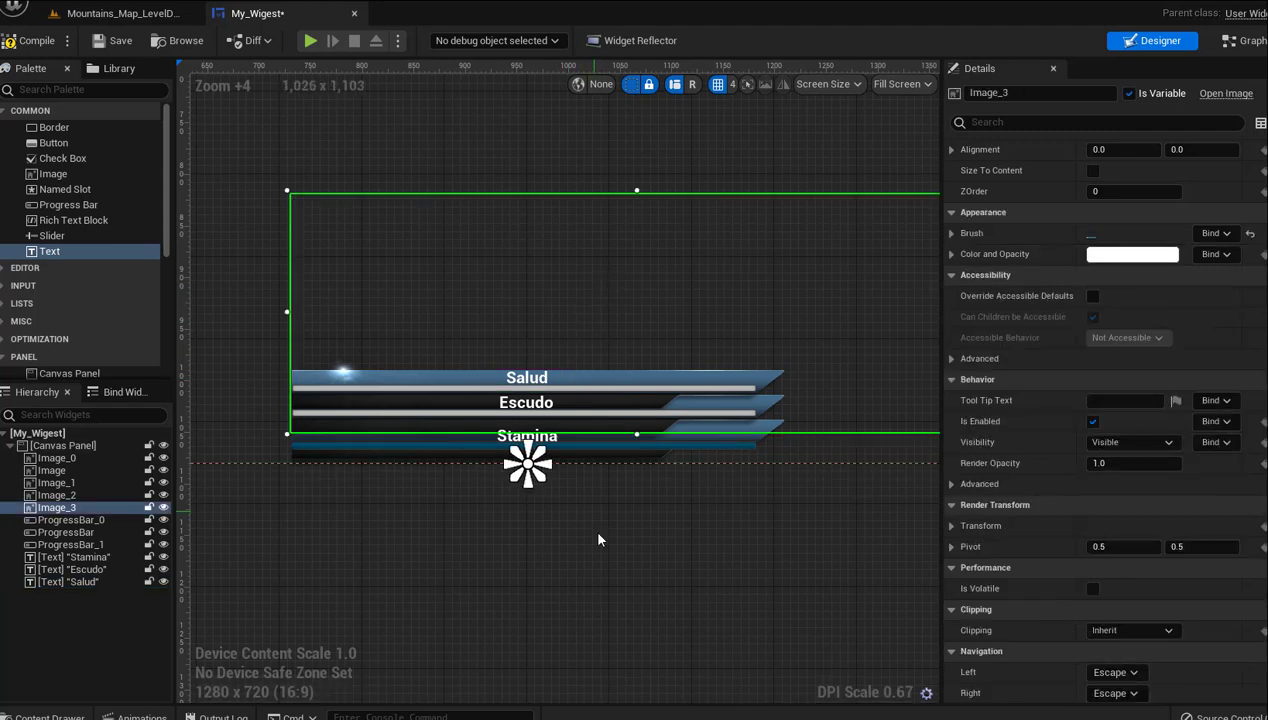
click(600, 587)
scroll(600, 587, down, 1)
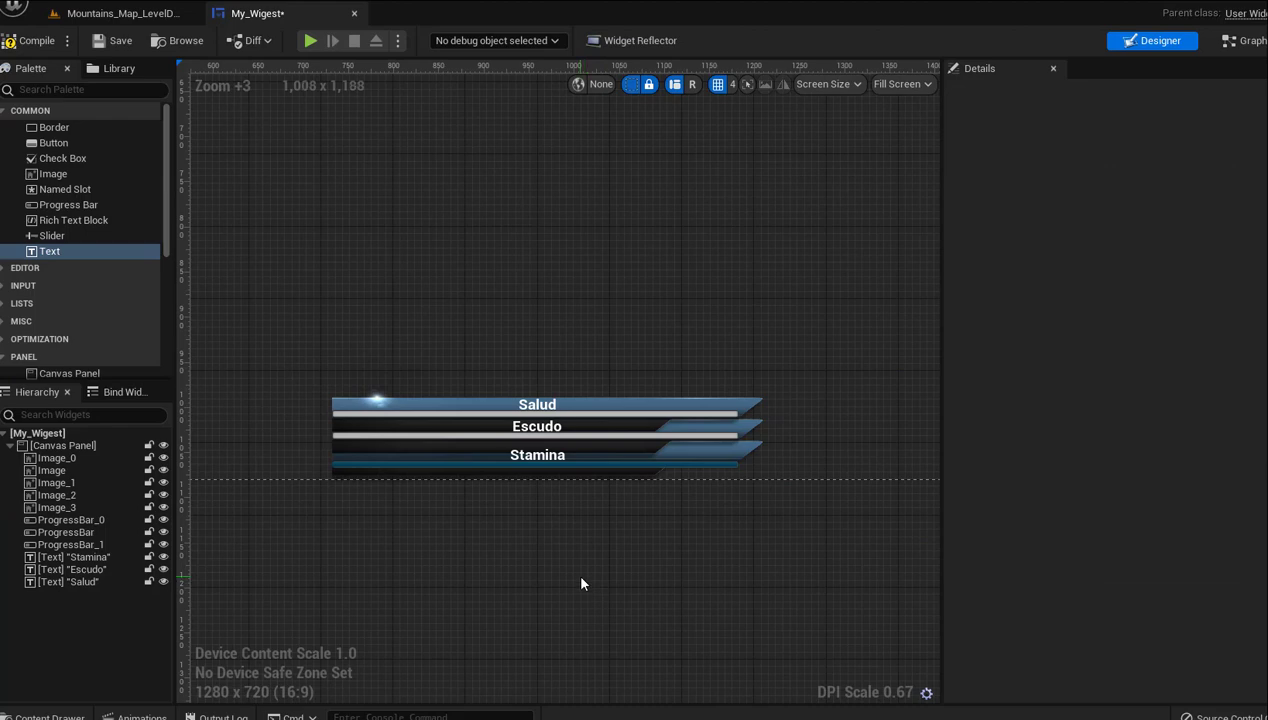
scroll(575, 531, up, 2)
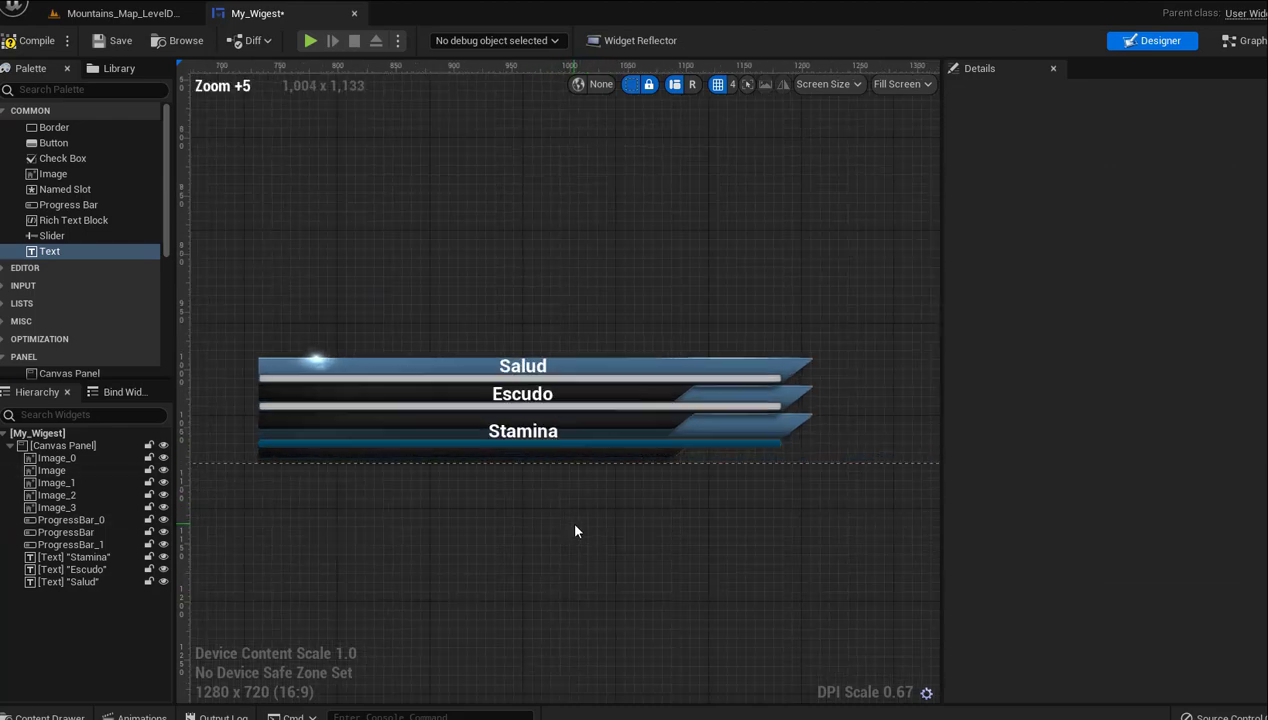
Set the Escudo progress bar to Percent 1.0 with a dark orange fill colour
click(564, 407)
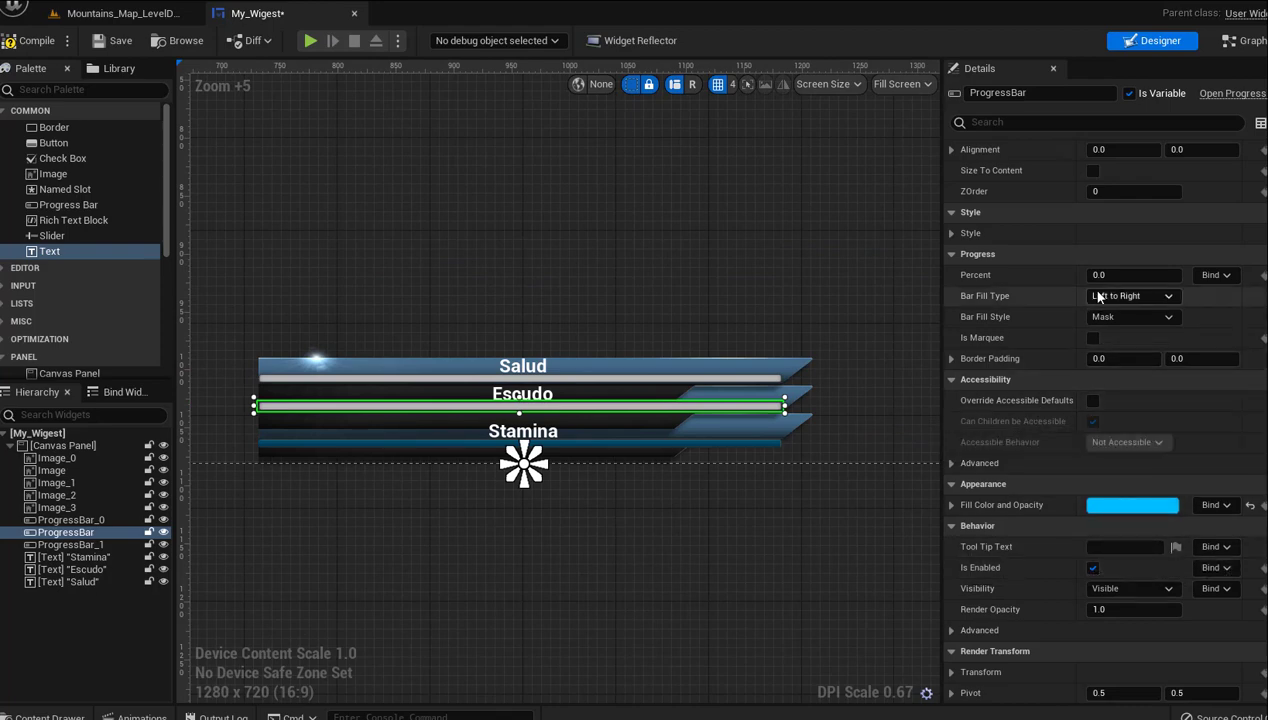
drag(1097, 276, 1160, 276)
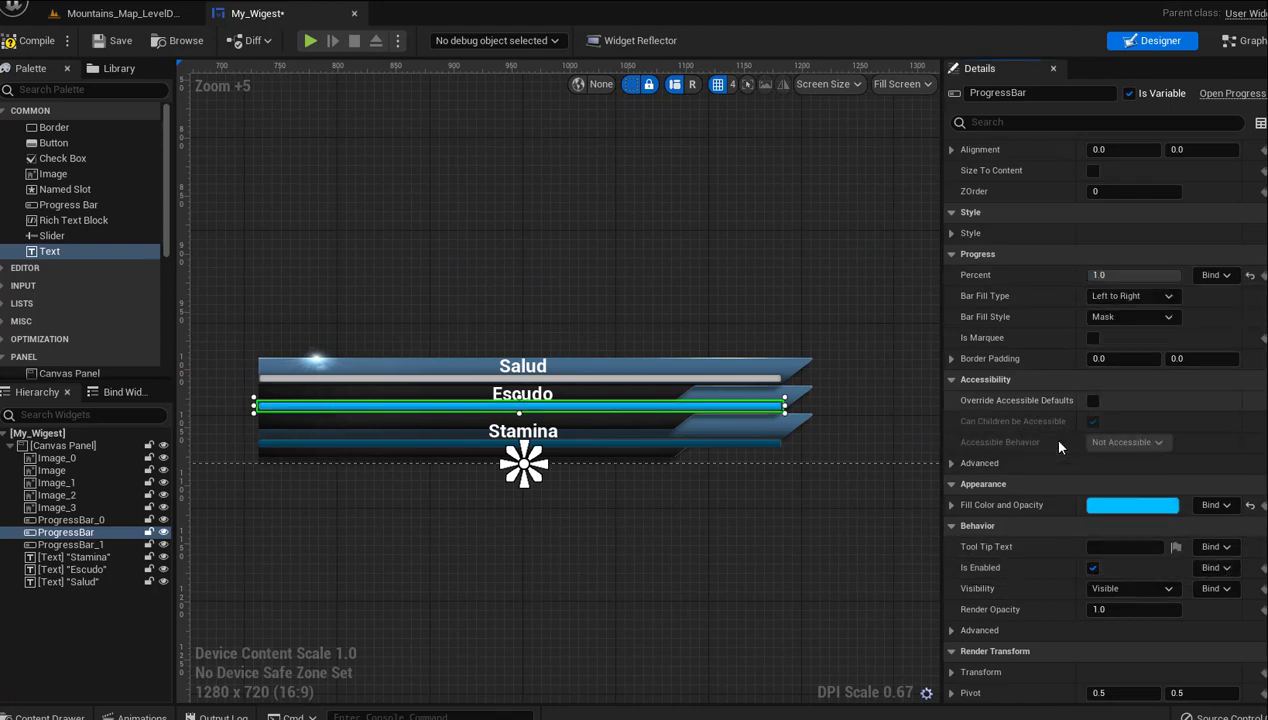
click(1097, 503)
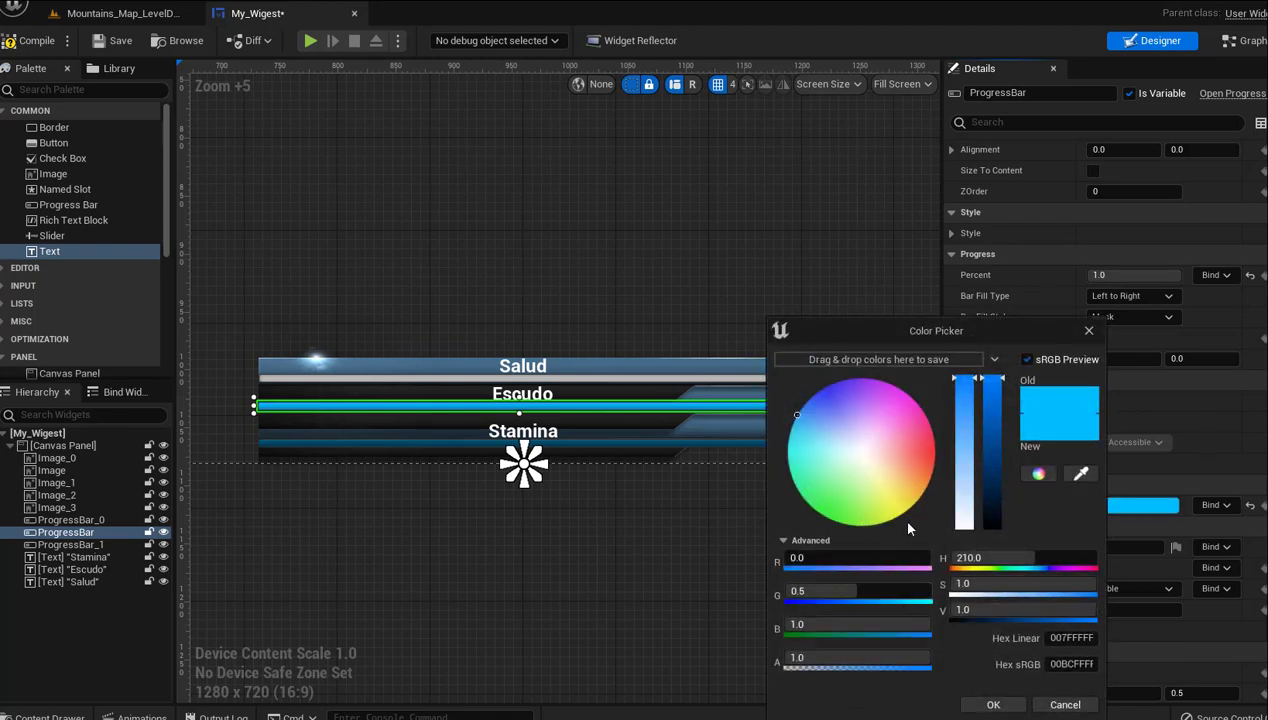
click(921, 488)
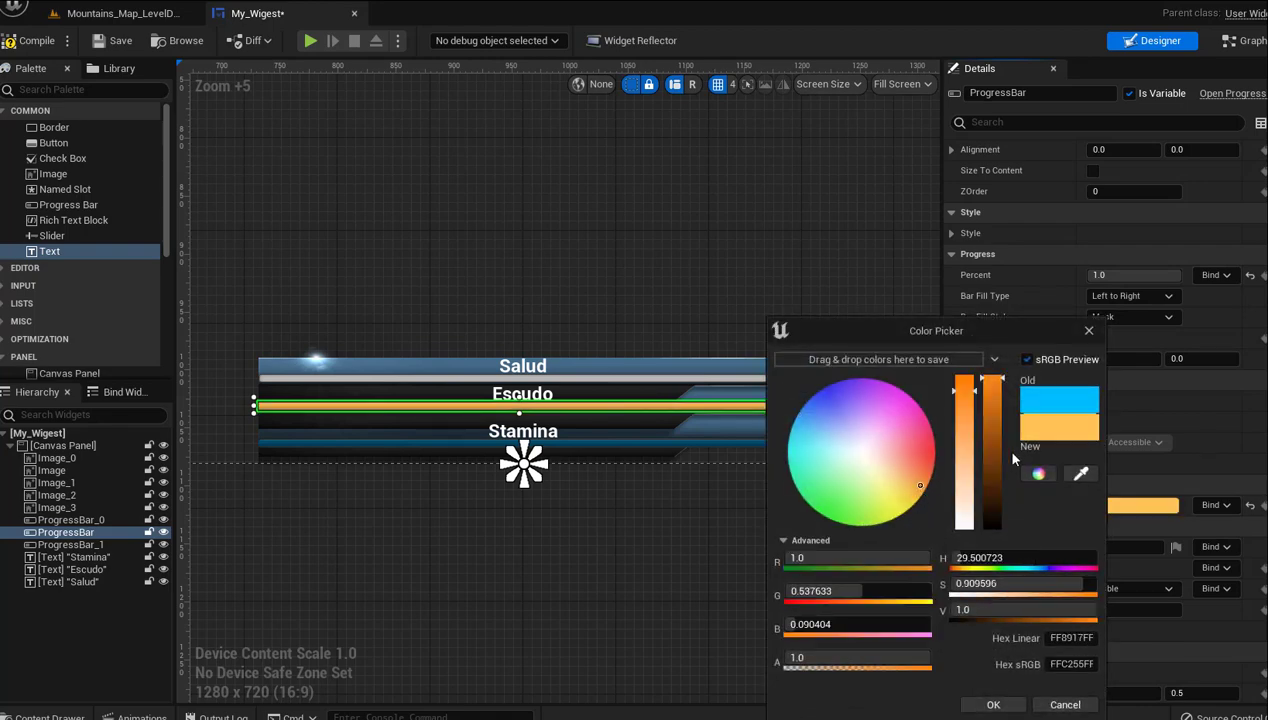
drag(997, 446, 998, 453)
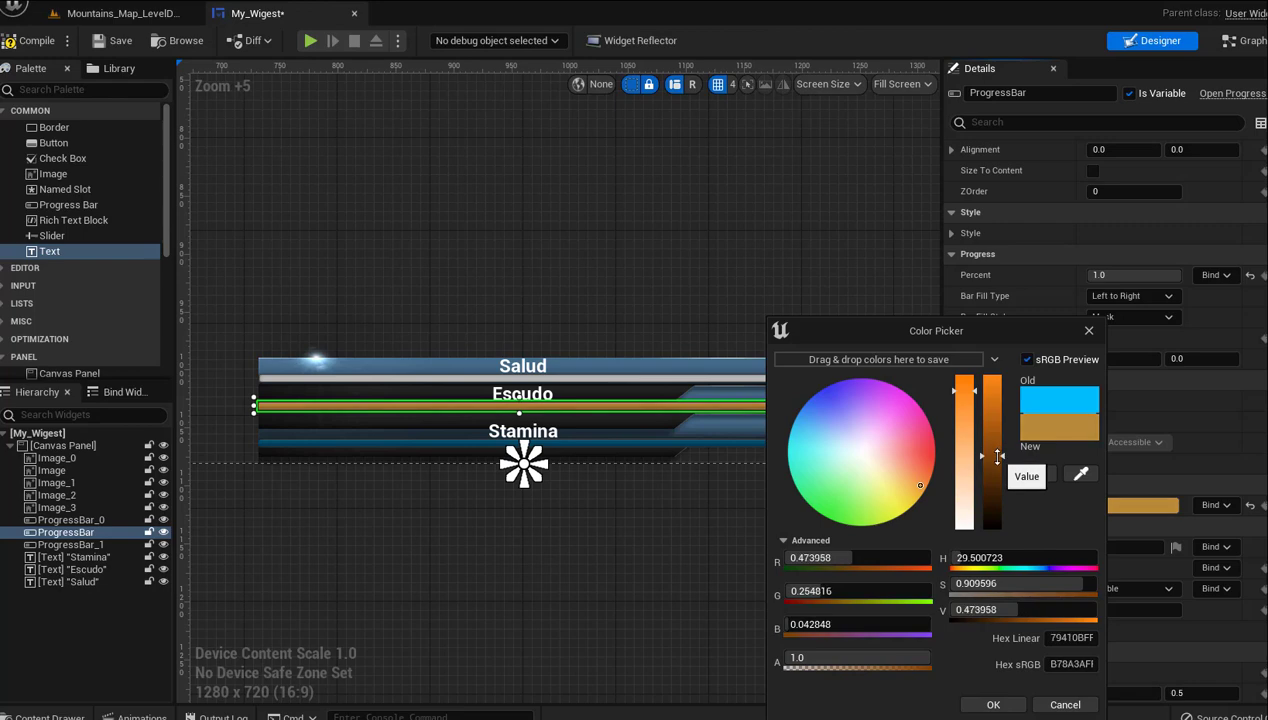
drag(997, 453, 993, 474)
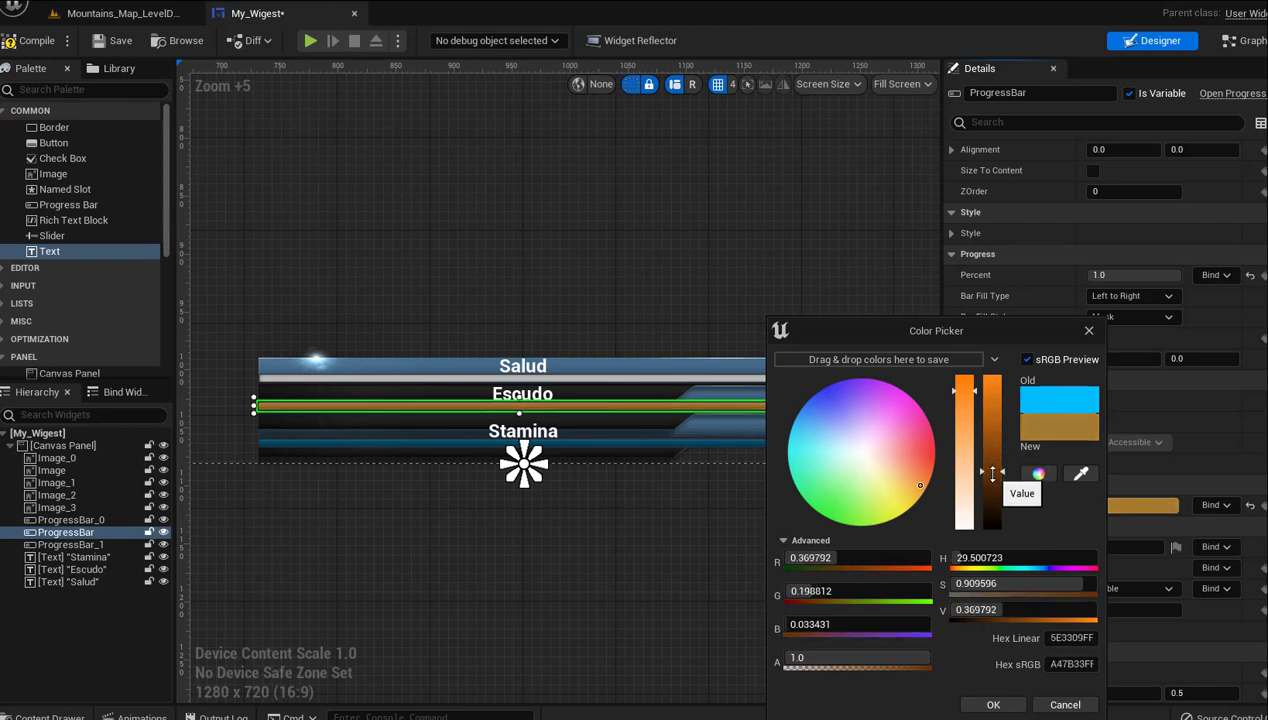
click(993, 705)
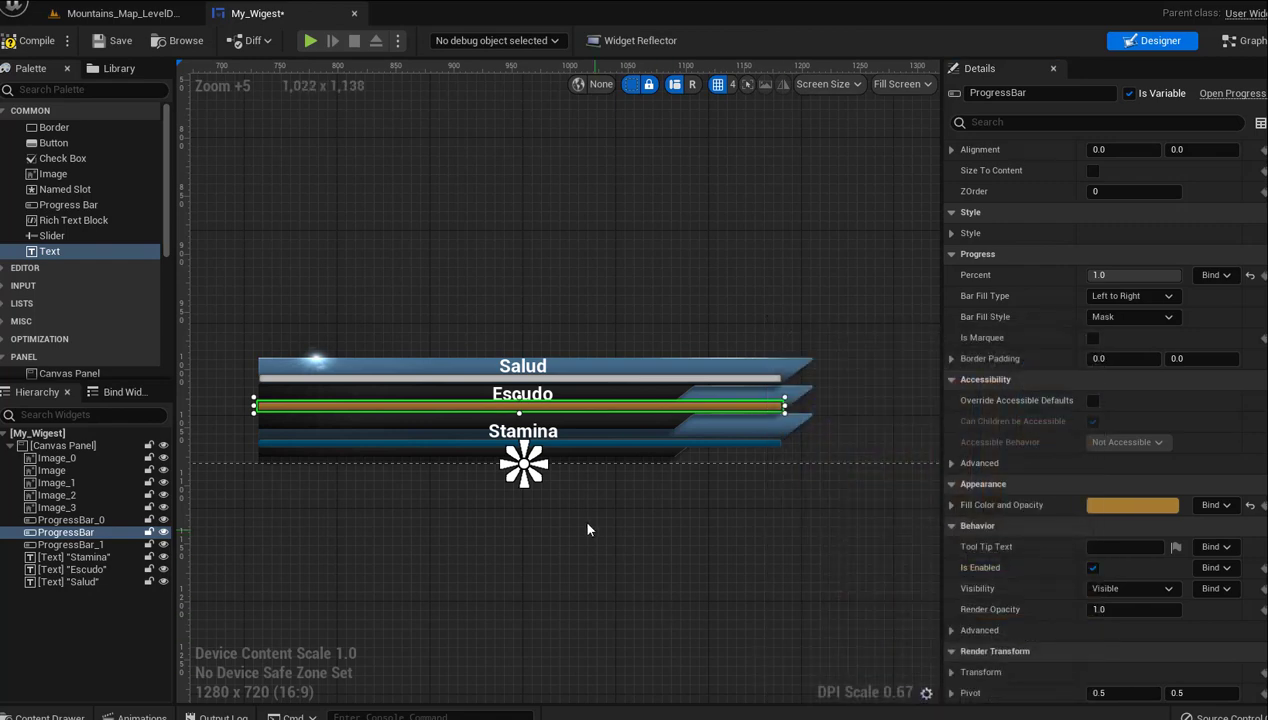
Set the Salud bar ProgressBar_1 to Percent 1.0 with dark green fill 1E7523FF
click(540, 367)
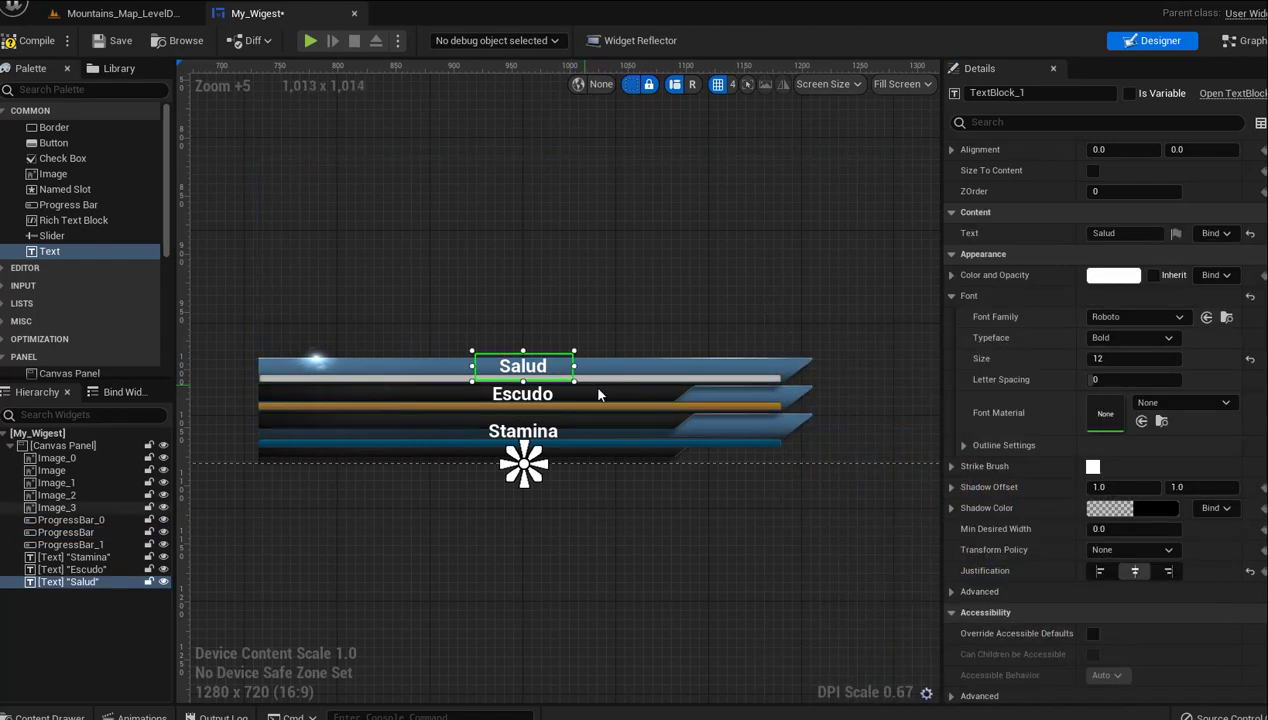
click(610, 378)
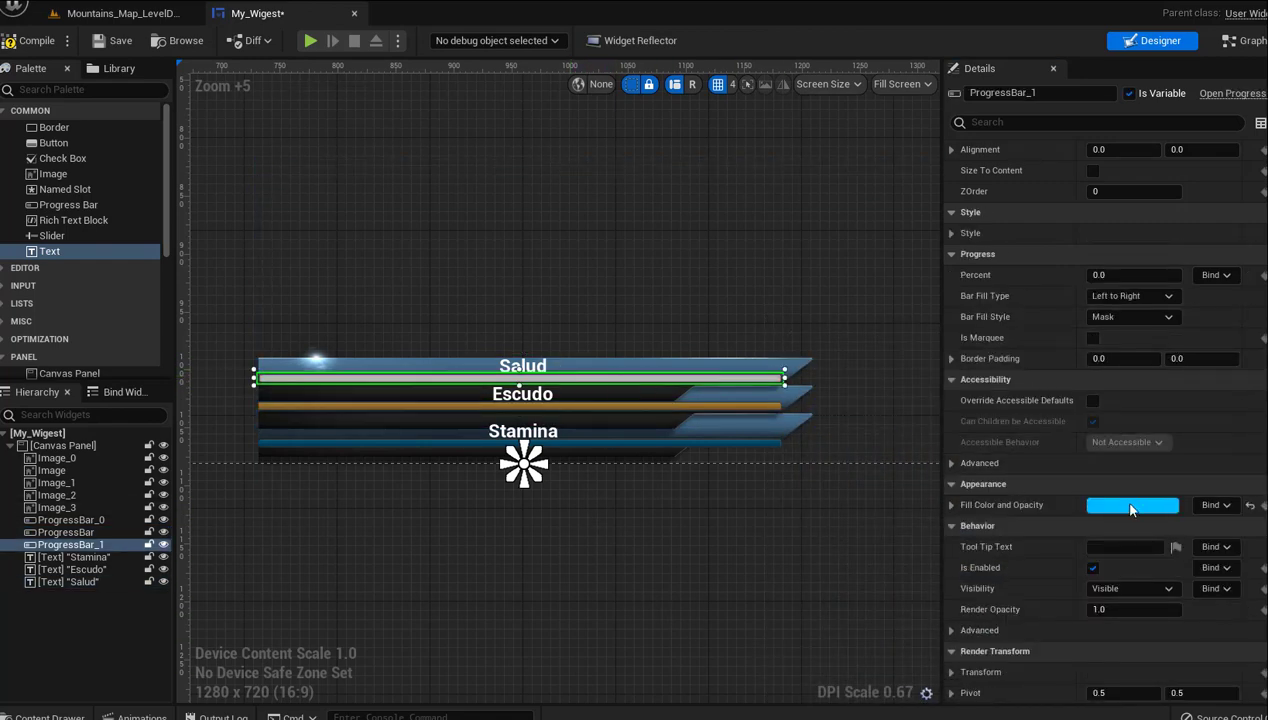
drag(1100, 275, 1180, 275)
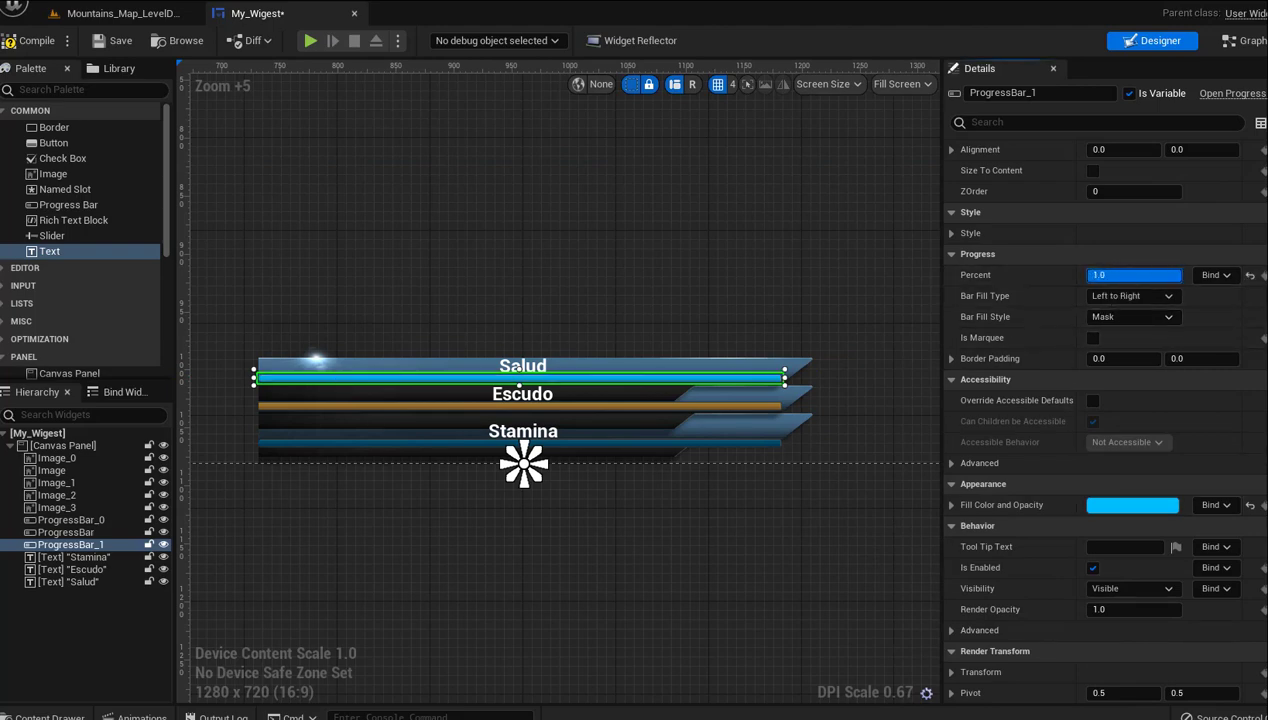
click(1096, 503)
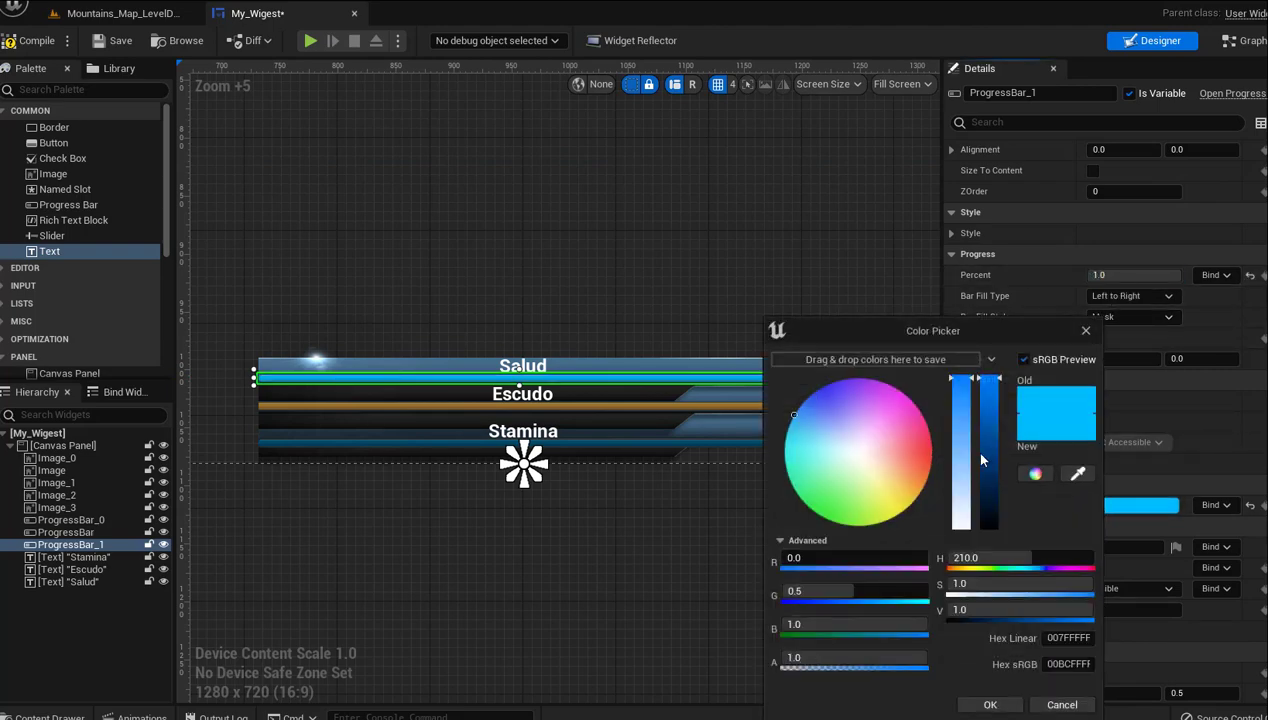
click(822, 511)
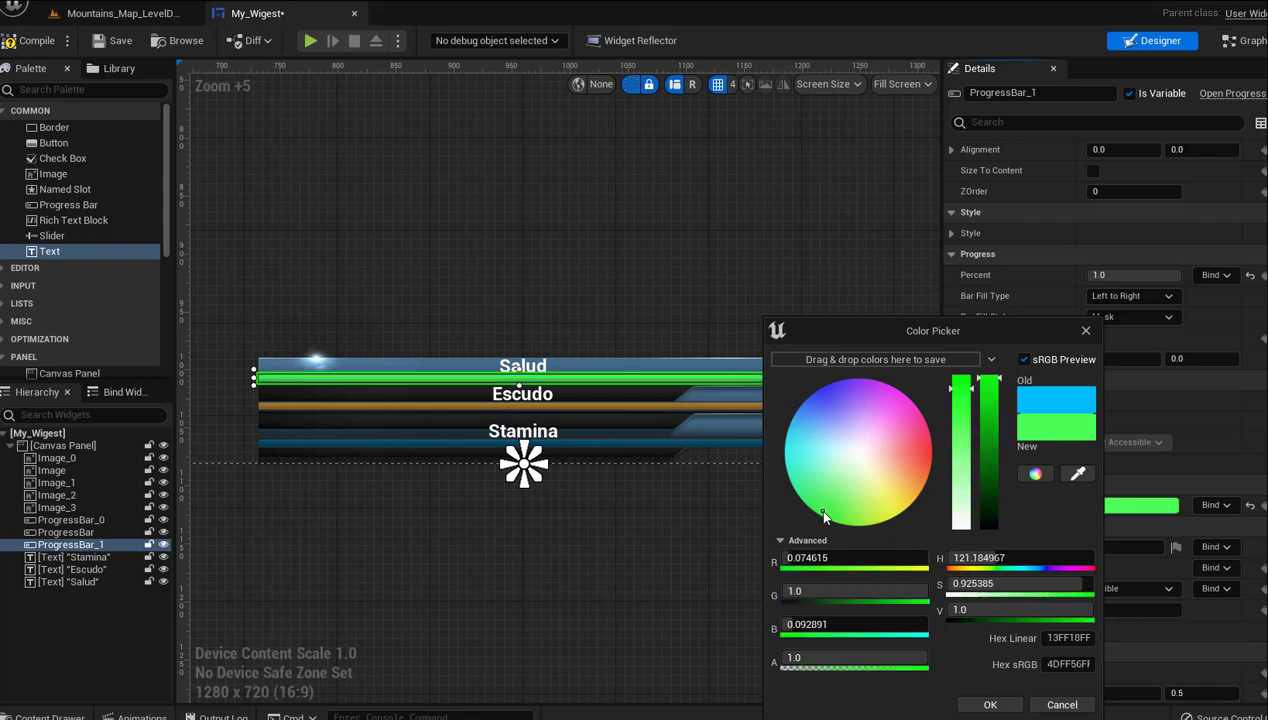
drag(995, 436, 989, 502)
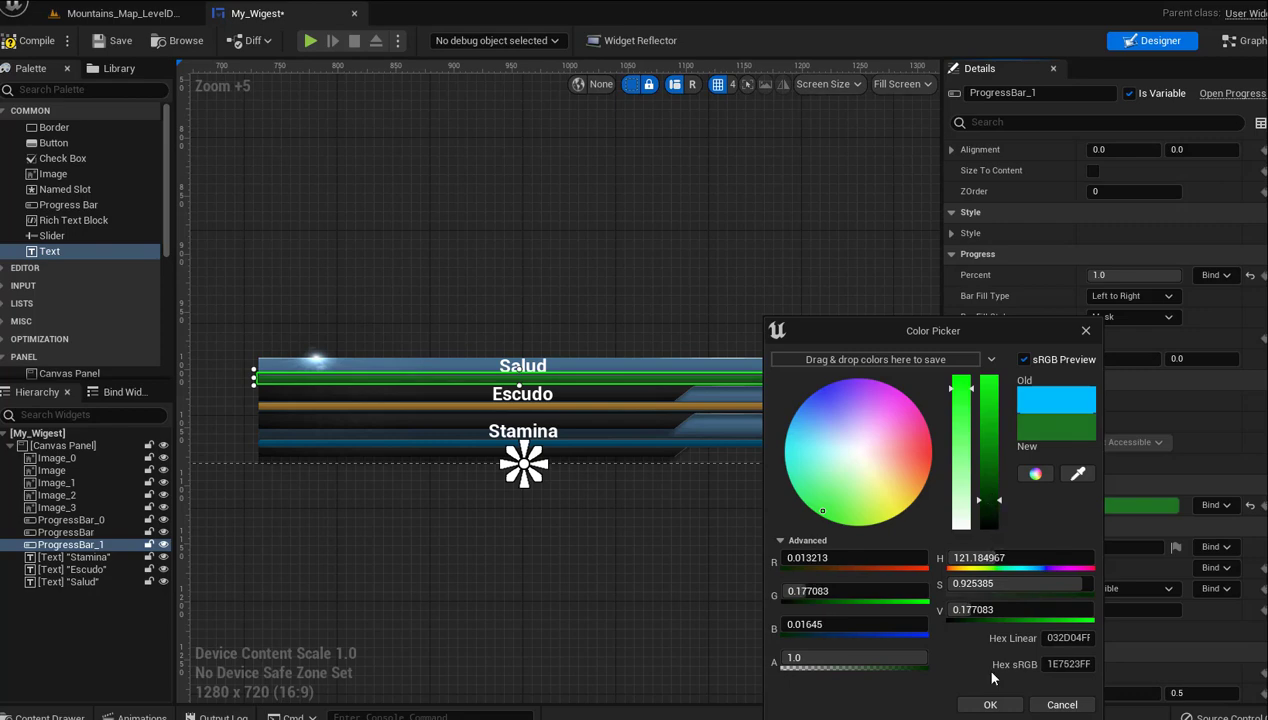
click(990, 704)
click(604, 635)
Drag the glowing frame Image_2 over beside the left end of the bars
scroll(604, 630, down, 4)
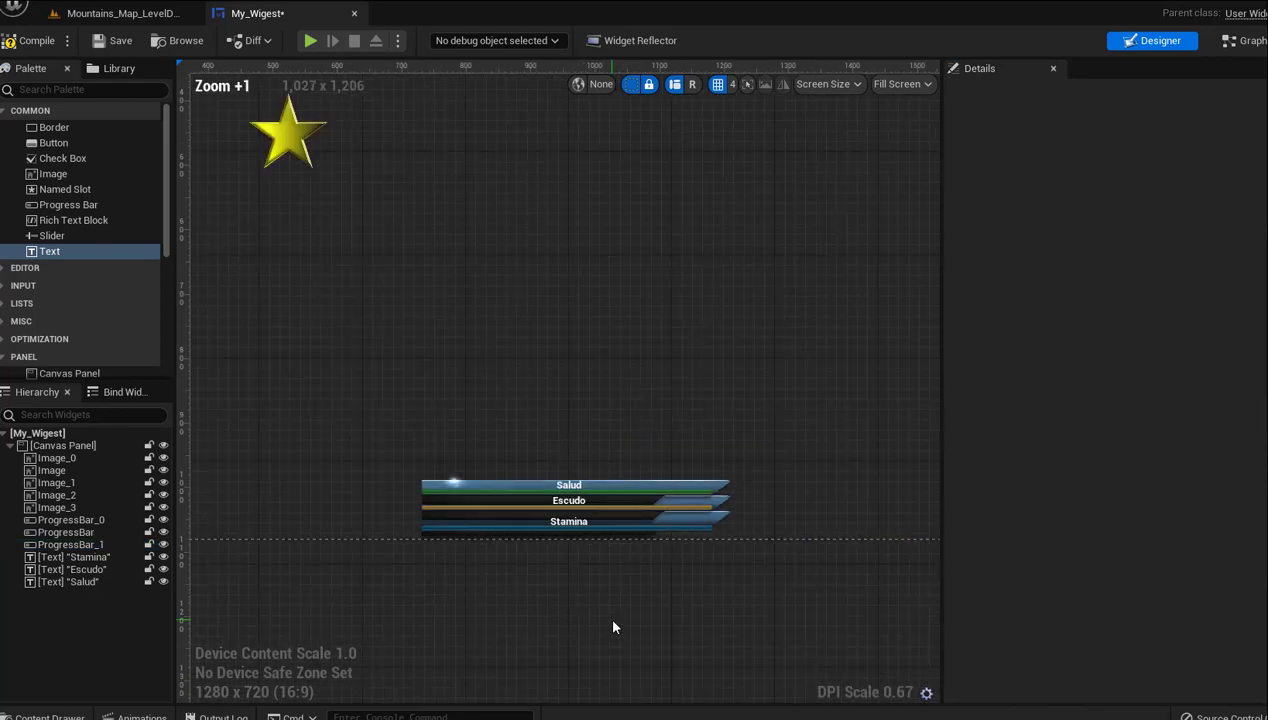
right_drag(640, 616, 556, 606)
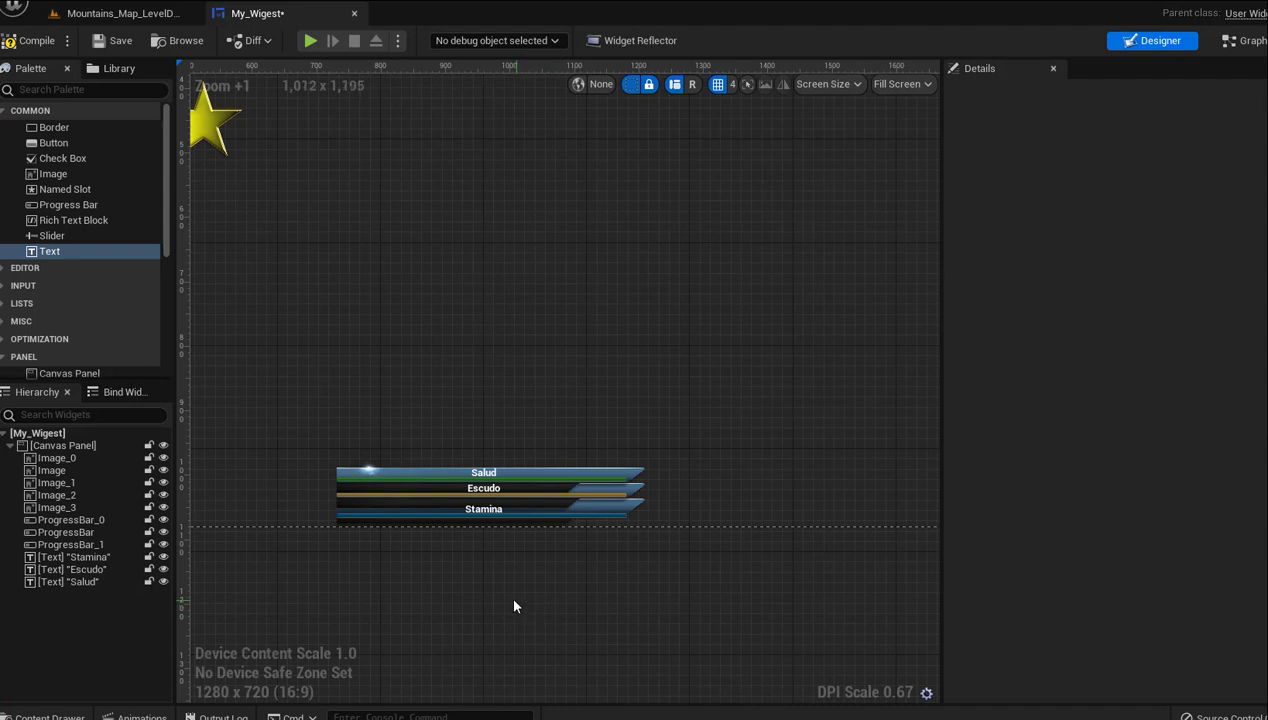
right_drag(511, 611, 688, 631)
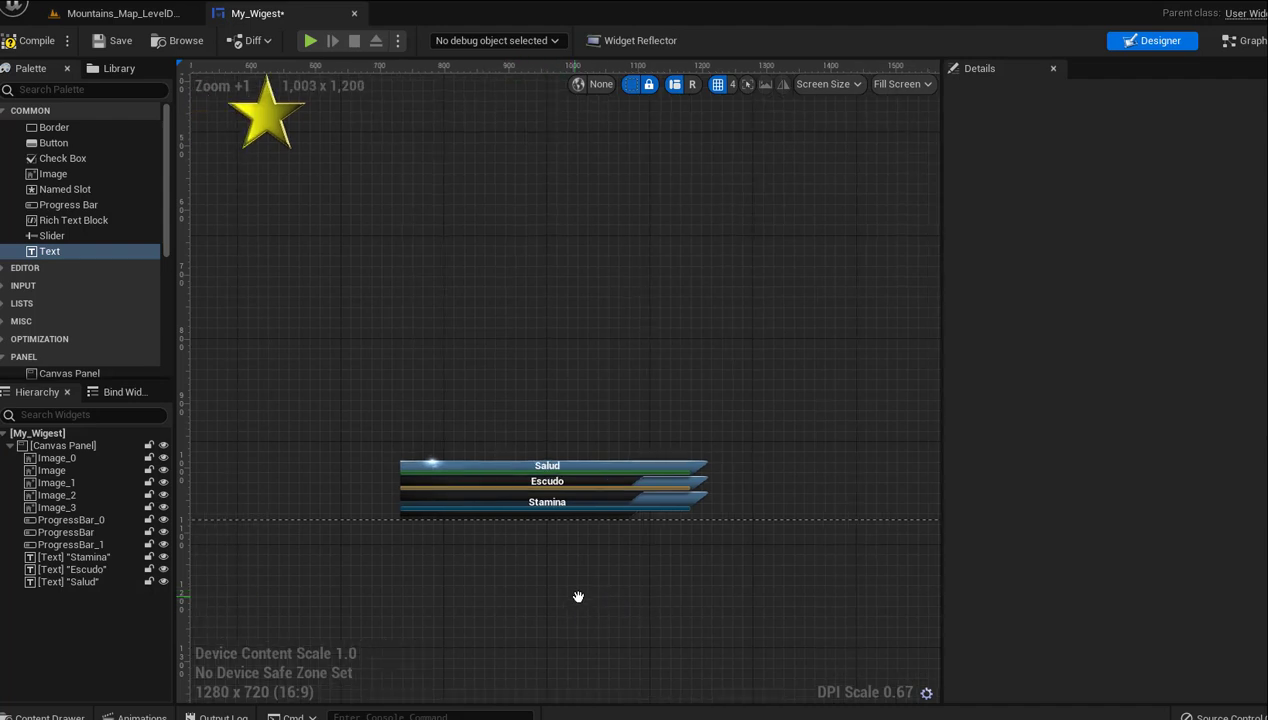
scroll(667, 626, down, 1)
scroll(640, 640, up, 1)
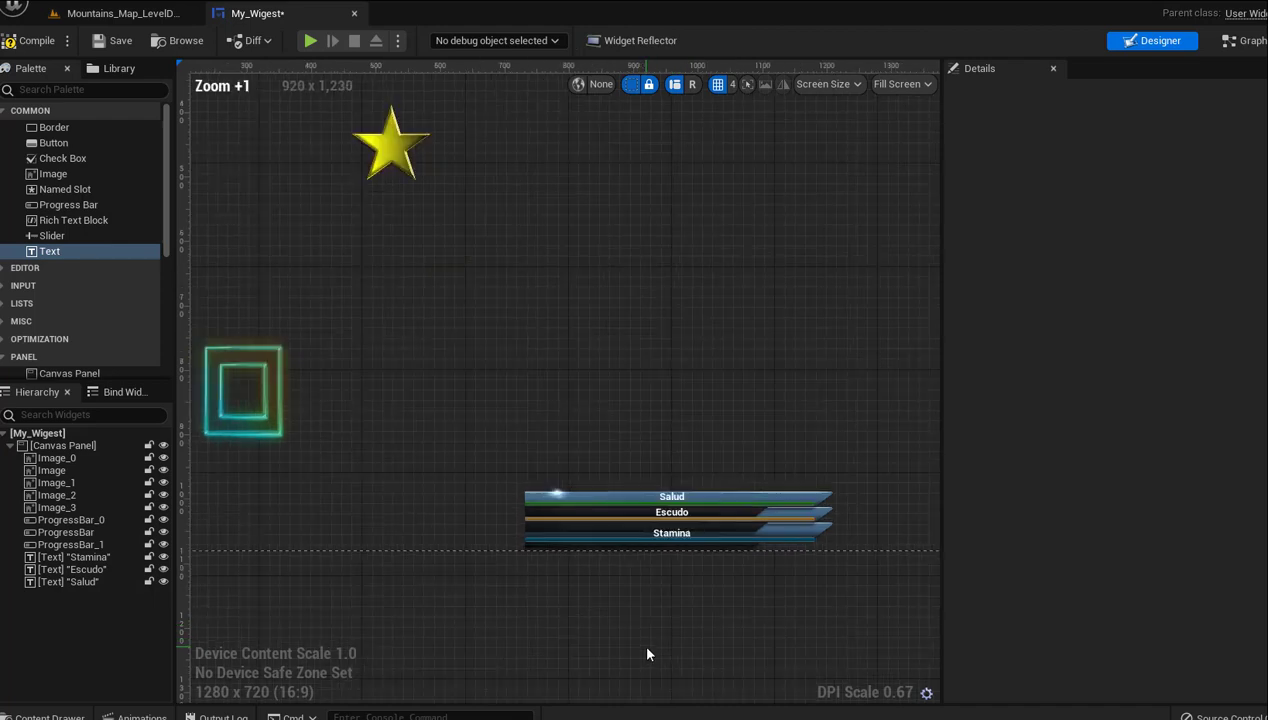
scroll(307, 450, up, 3)
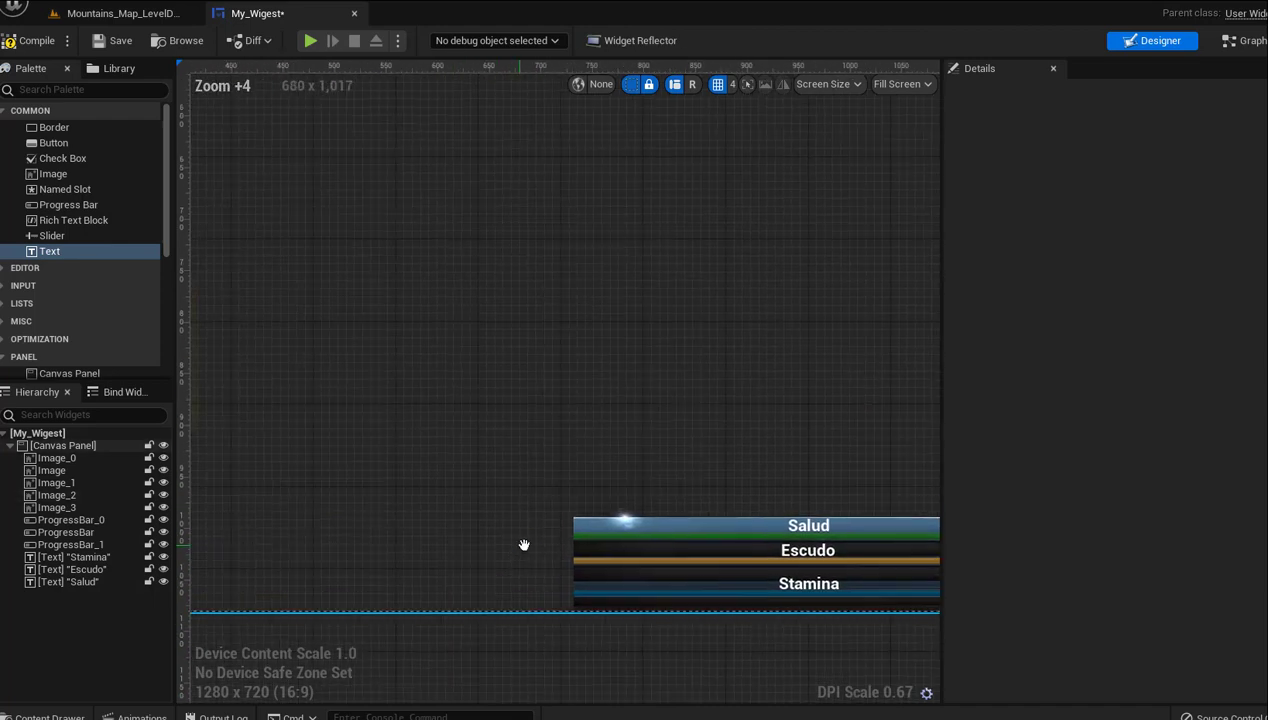
drag(222, 282, 602, 439)
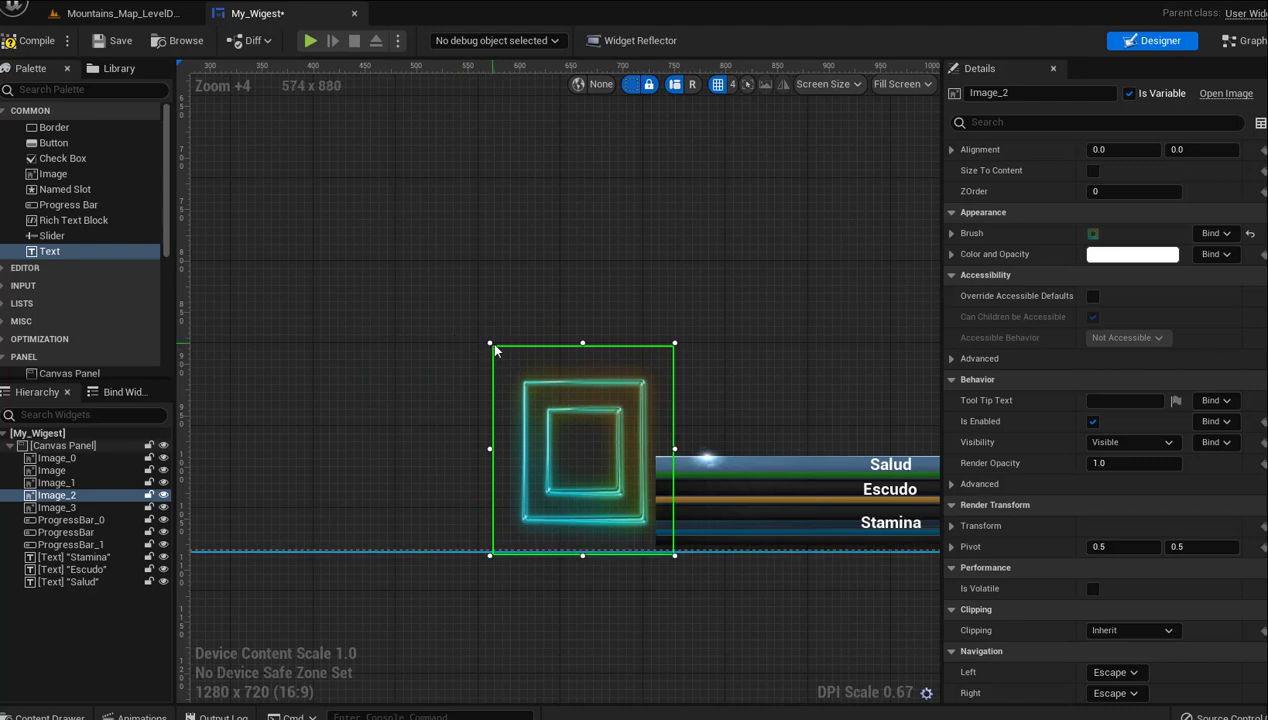
Resize Image_2 by its corner, top and bottom edges to match the bars' height
mouse_move(488, 341)
mouse_down()
mouse_move(499, 393)
mouse_move(608, 430)
mouse_up()
scroll(716, 384, up, 2)
scroll(715, 370, up, 1)
right_drag(679, 413, 538, 269)
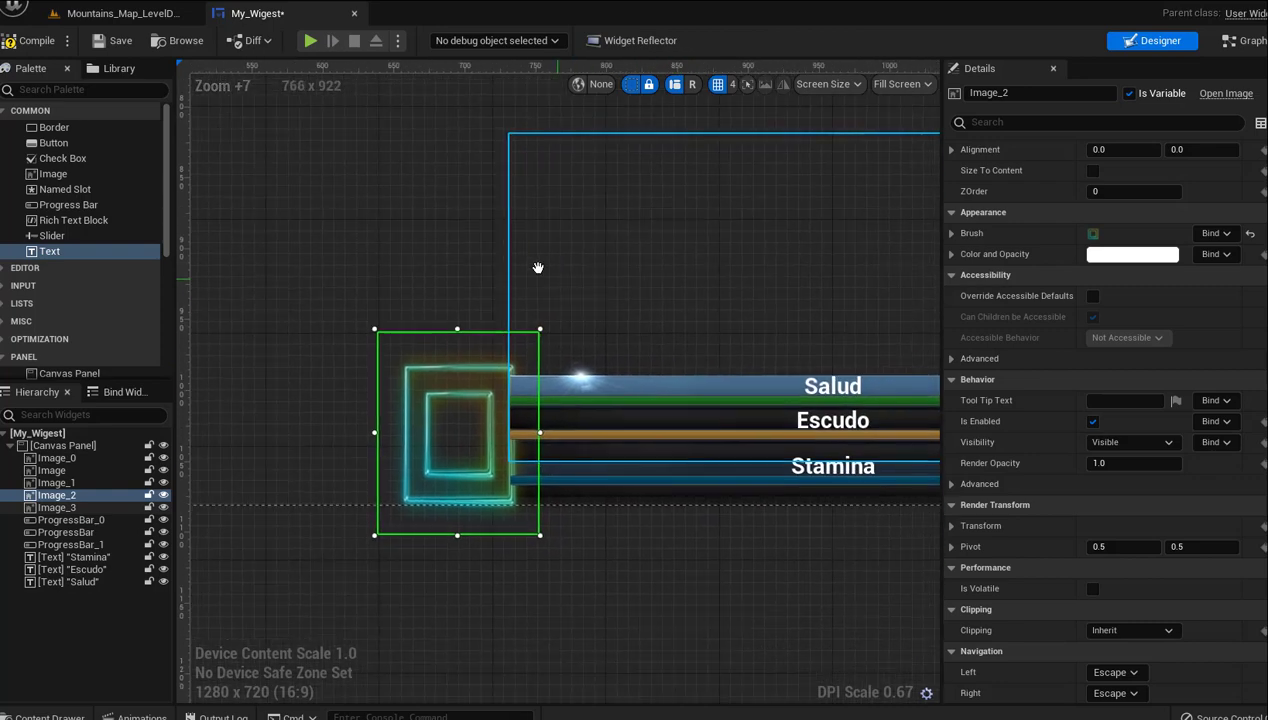
scroll(503, 245, down, 1)
scroll(503, 245, down, 1)
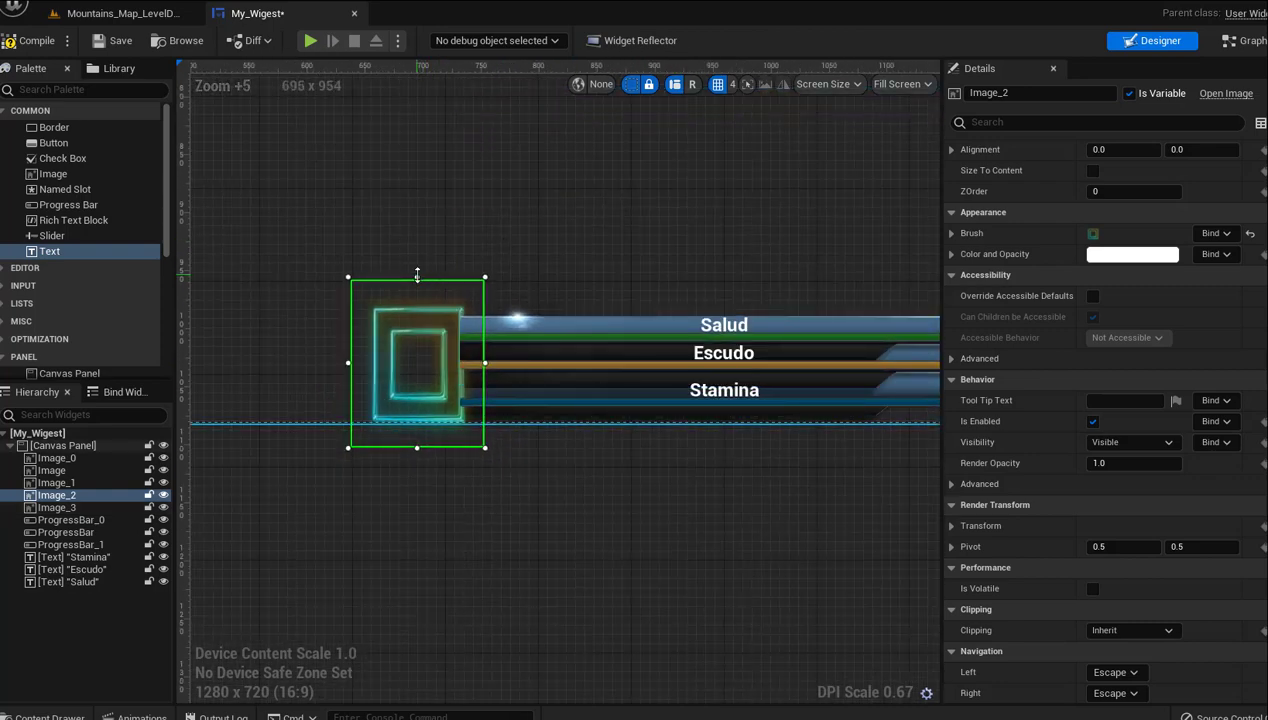
drag(417, 277, 416, 287)
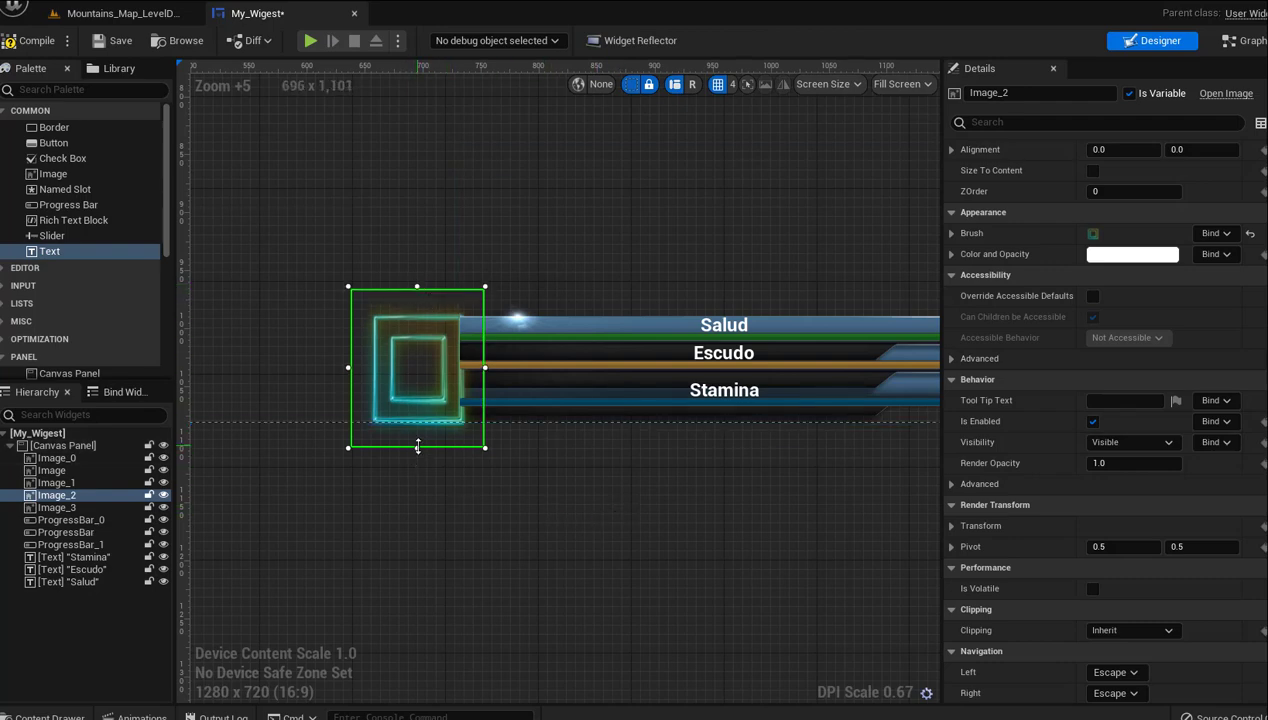
drag(418, 447, 418, 438)
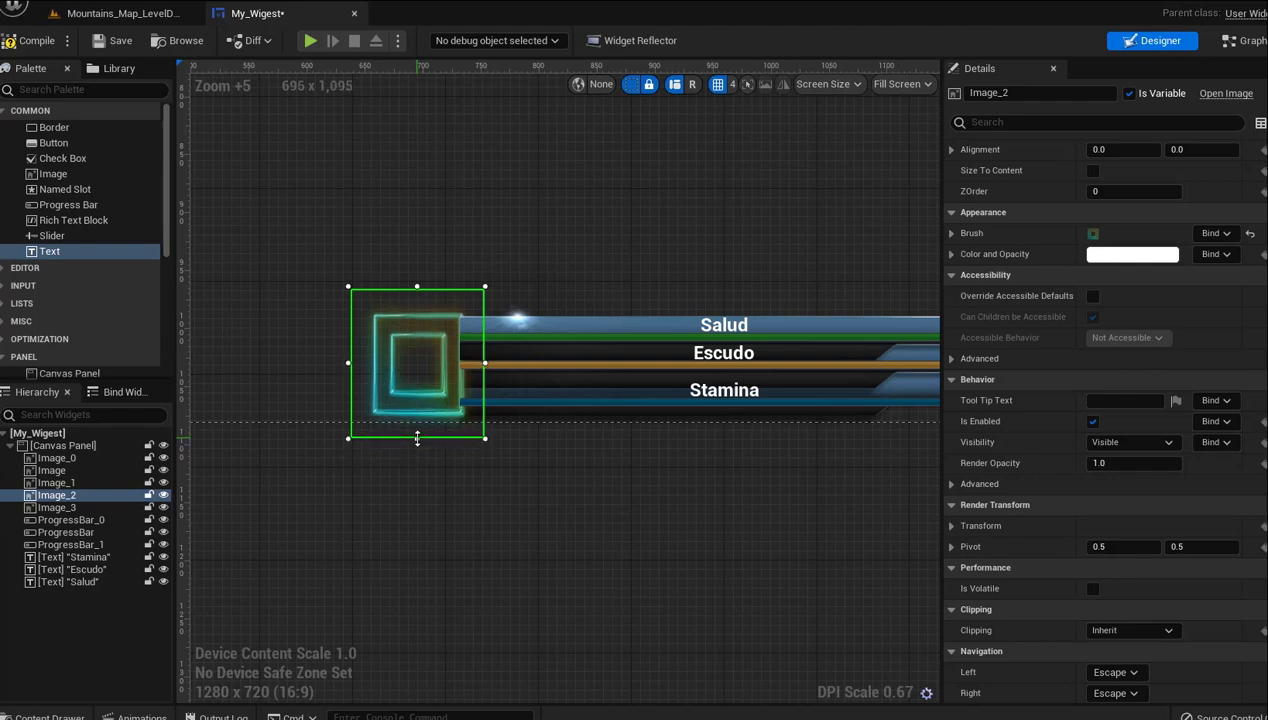
click(476, 488)
scroll(476, 488, down, 4)
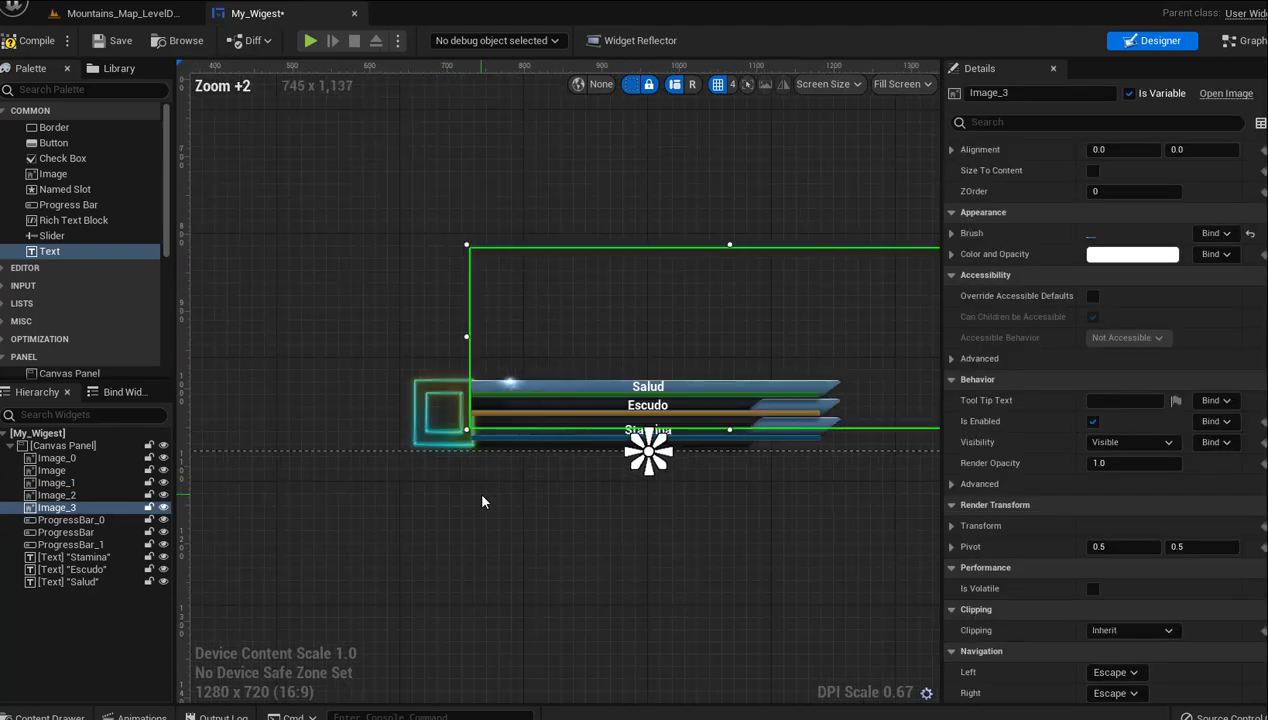
right_drag(594, 524, 556, 531)
click(345, 302)
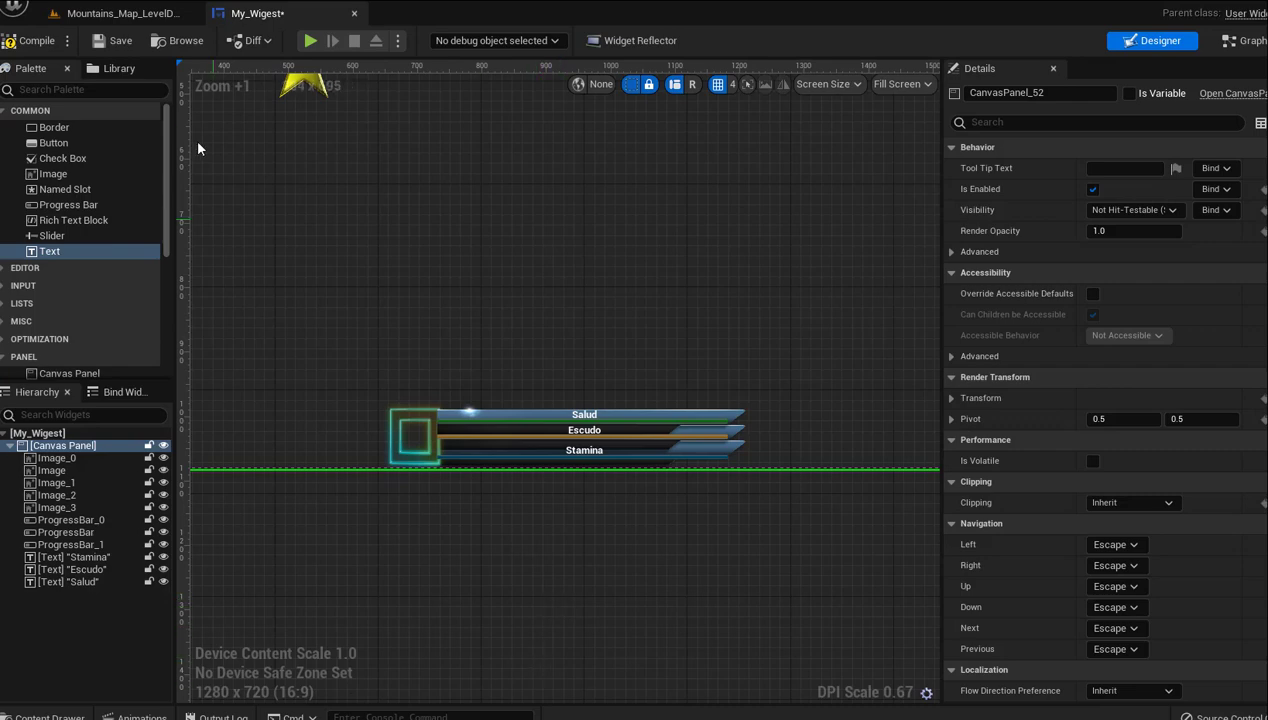
Play the Mountains_Map_LevelDesign level and walk the character along the lakeside path
click(92, 16)
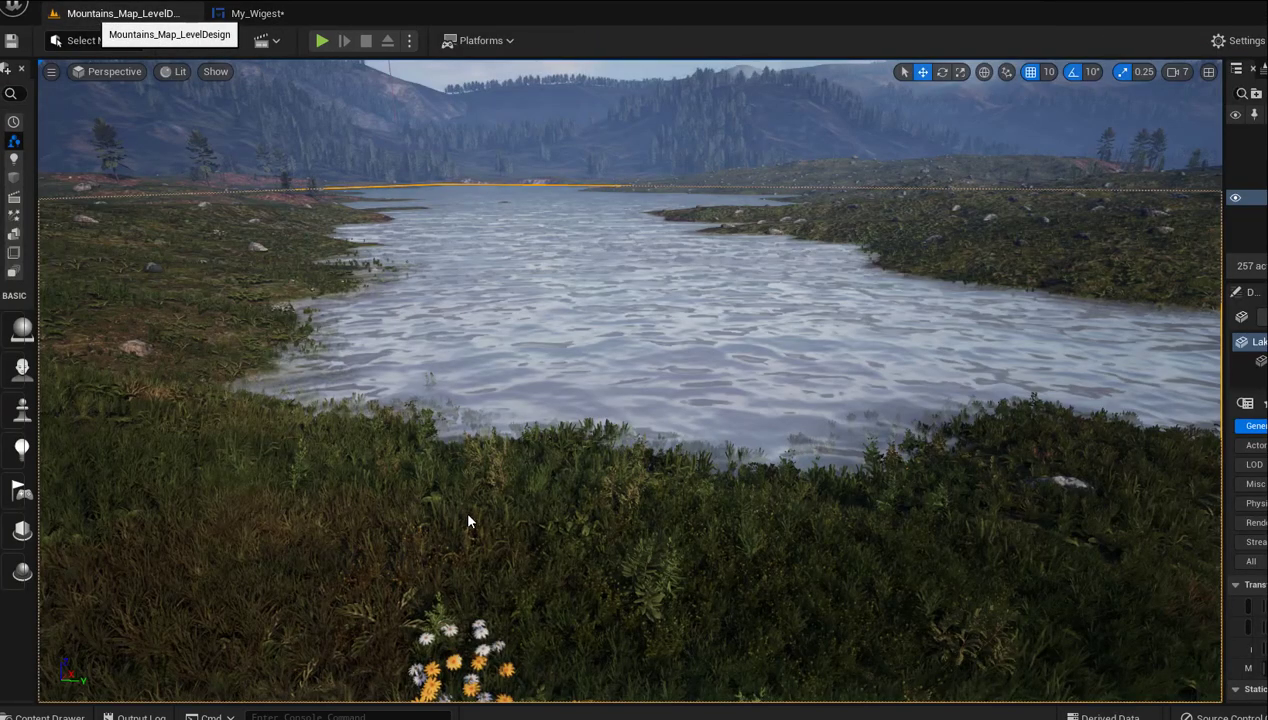
middle_drag(496, 498, 470, 530)
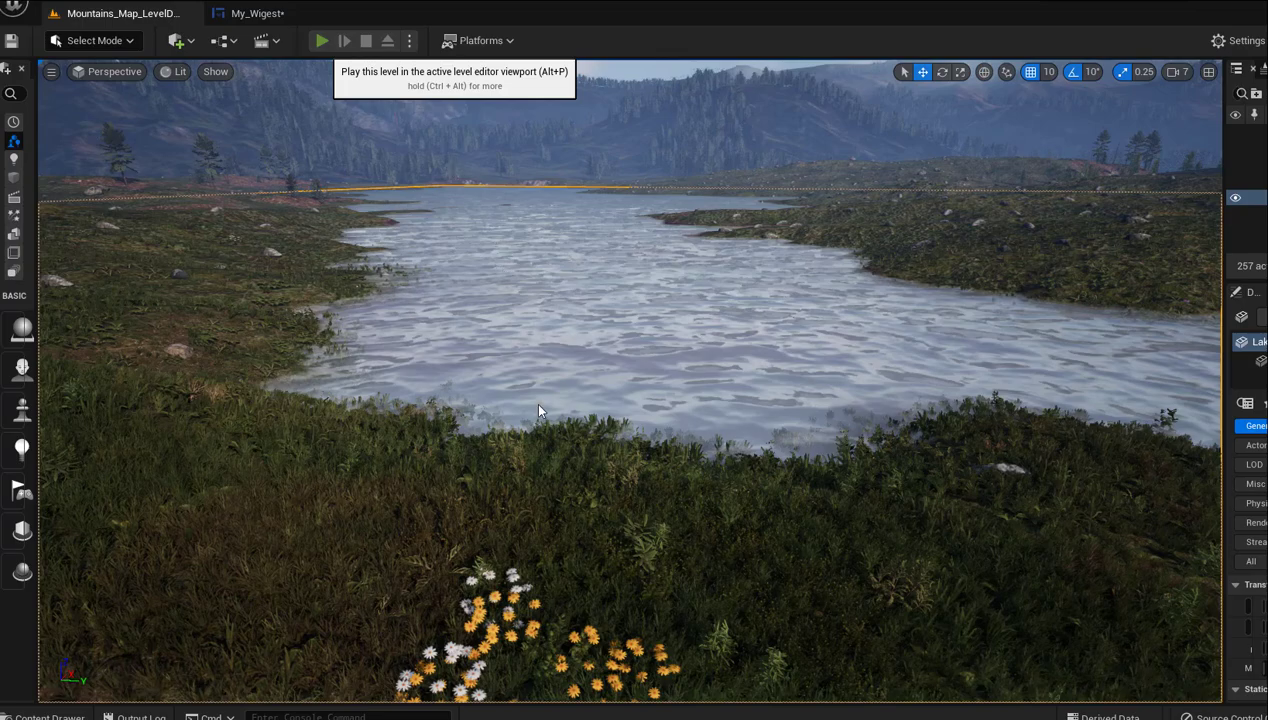
key(alt+p)
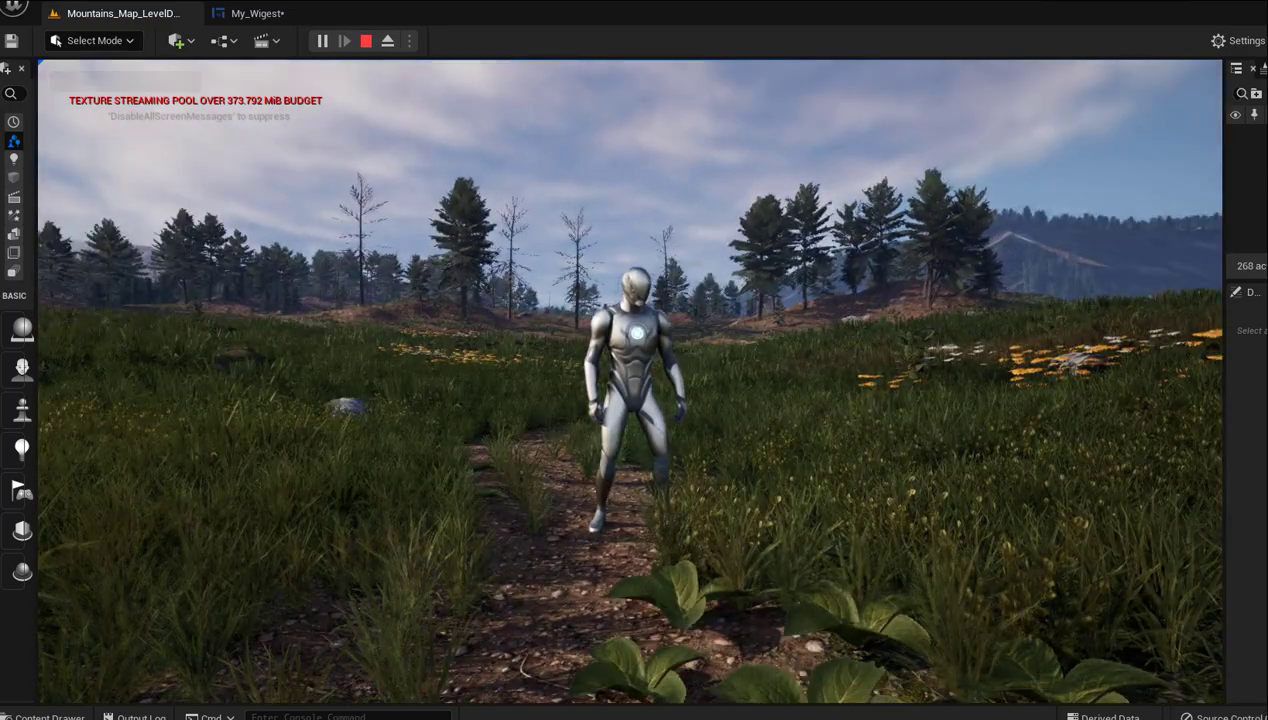
key(a)
key(w)
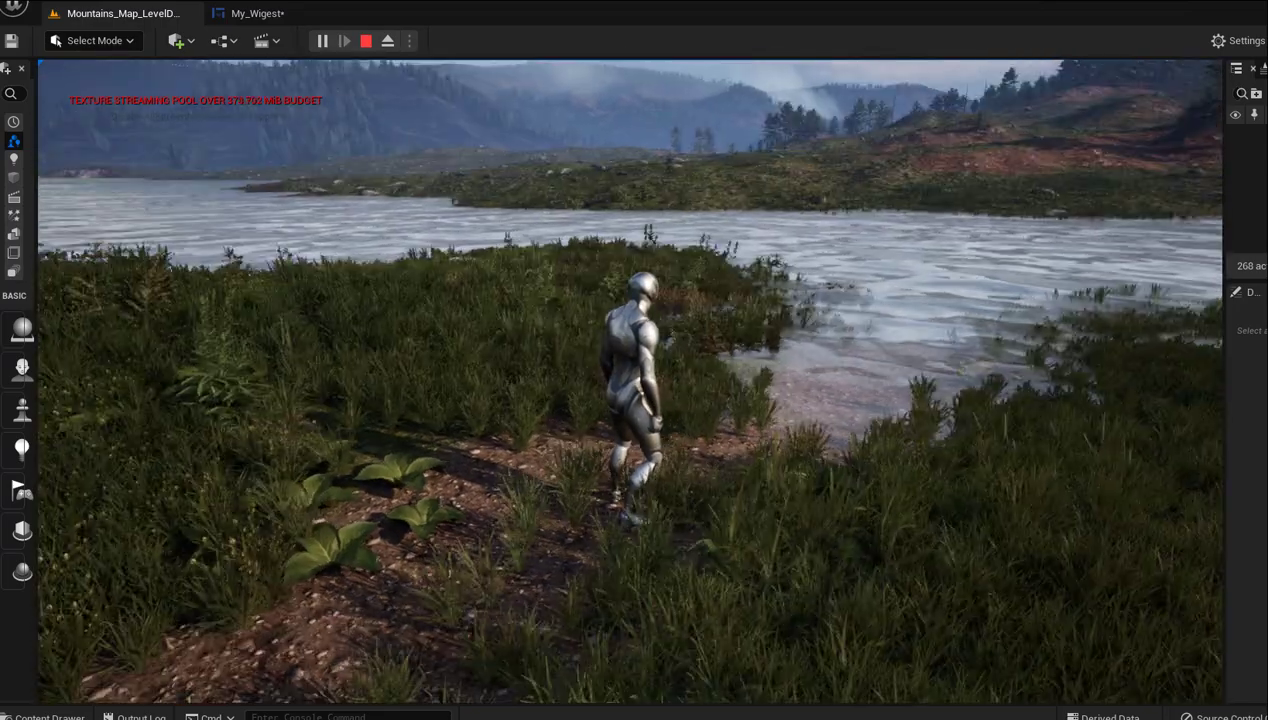
key(w)
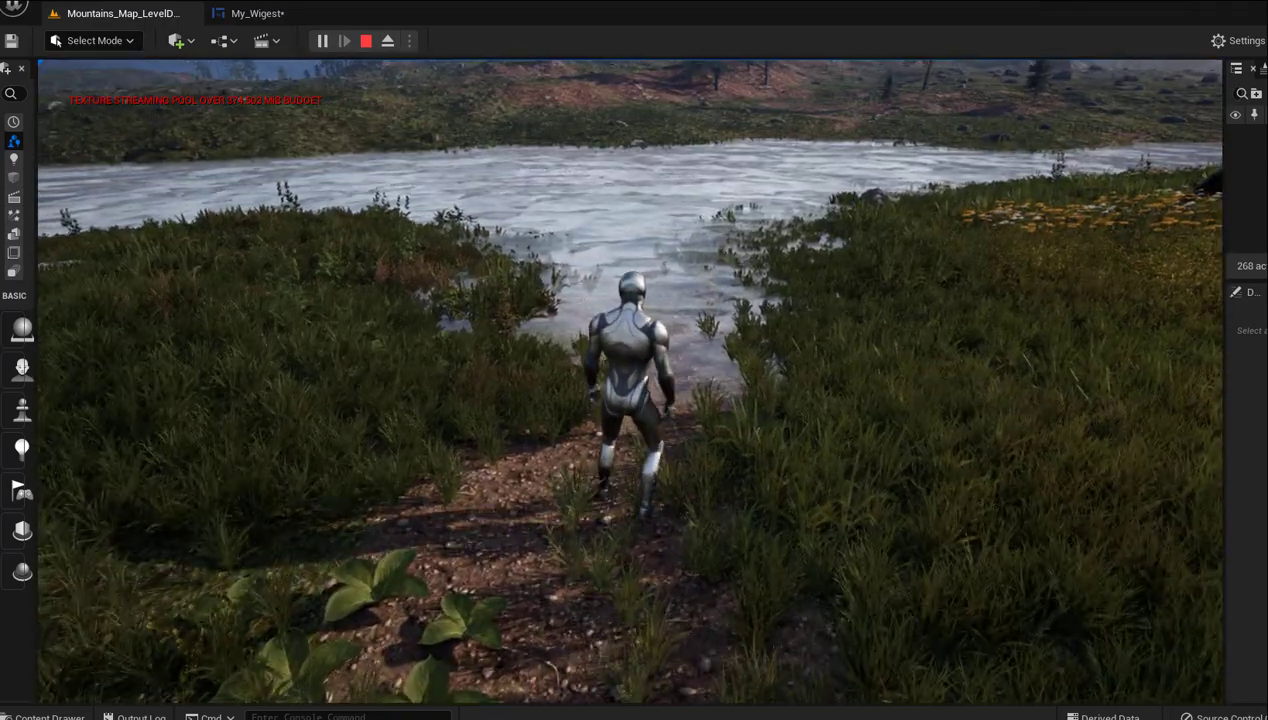
key(s)
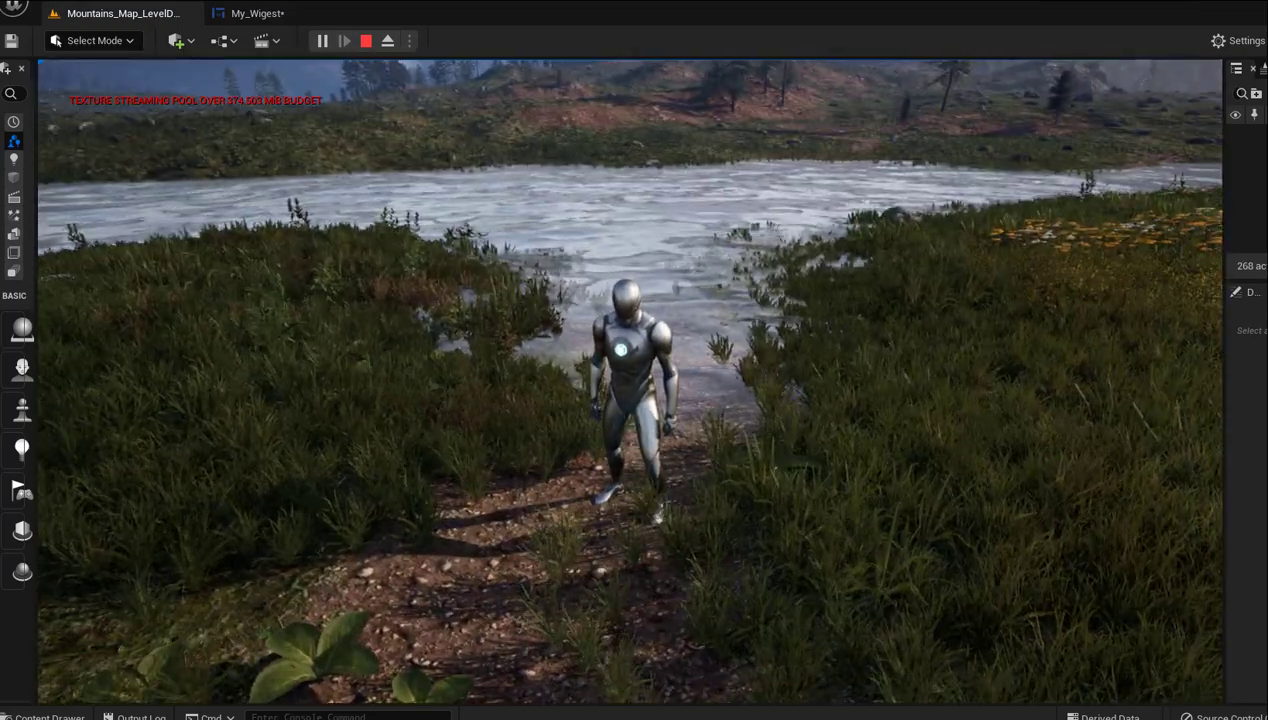
Capture a screen snip of the character with the Snipping Tool
key(super)
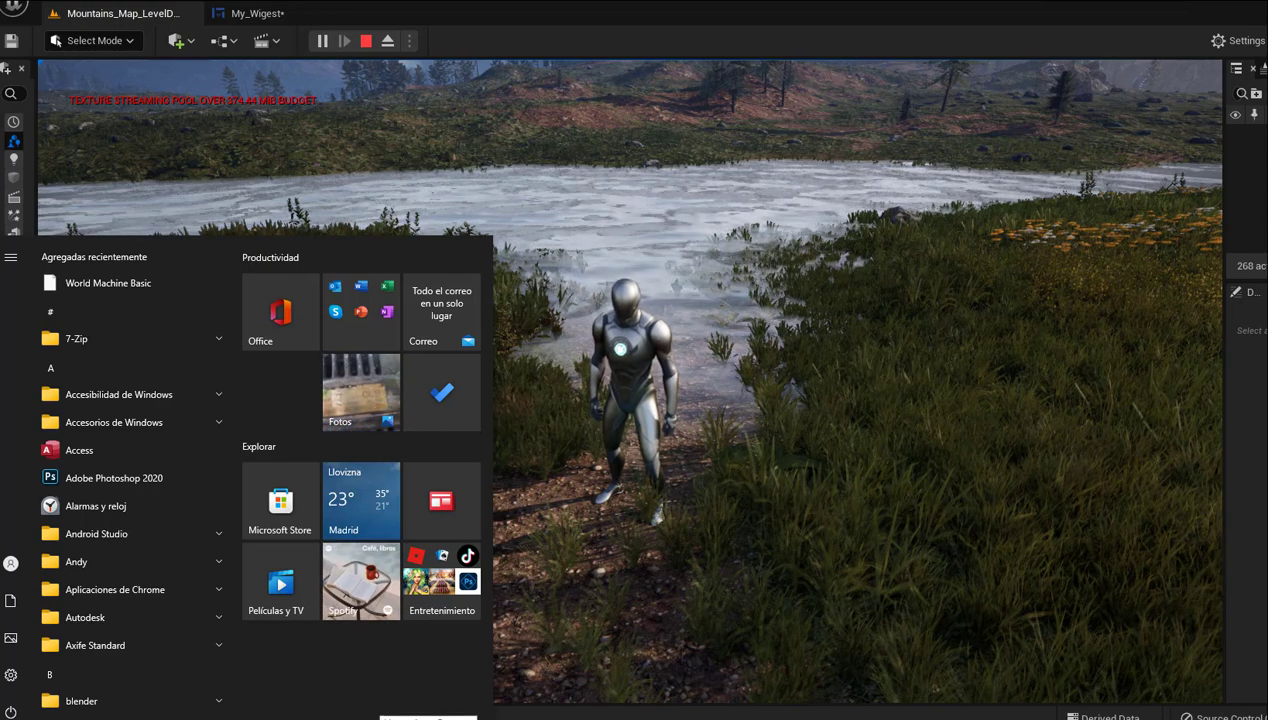
key(Escape)
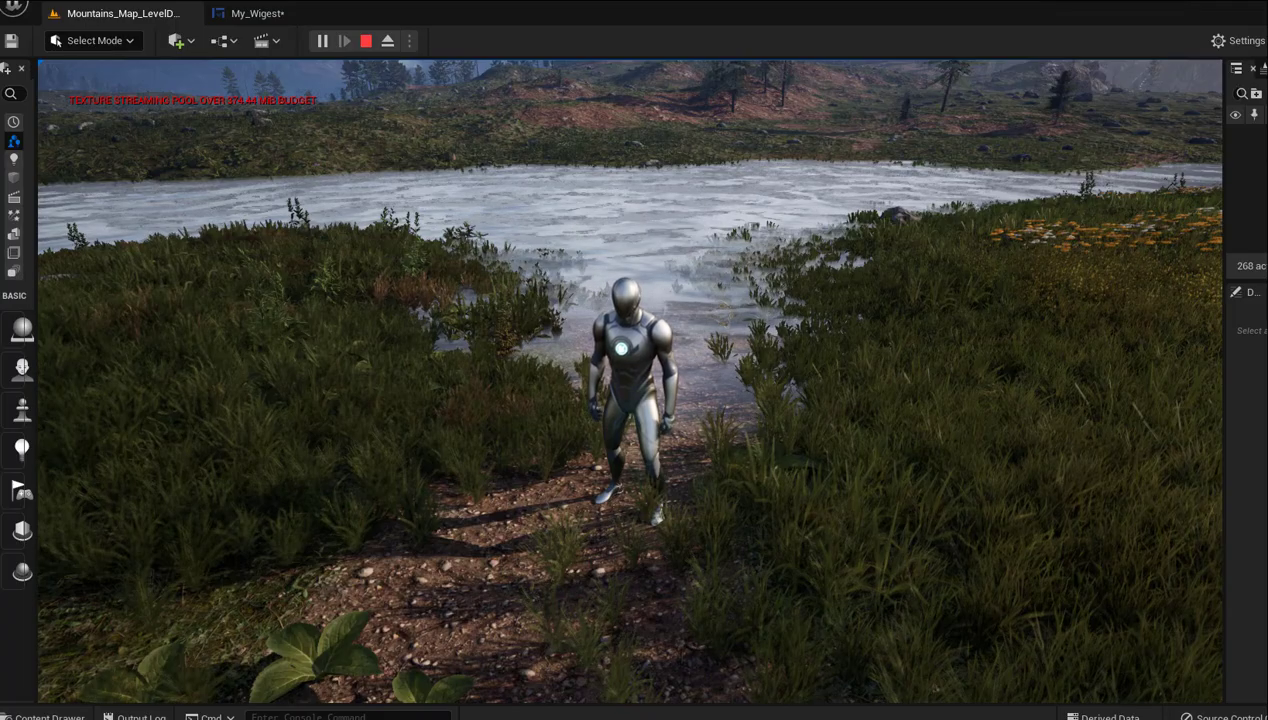
key(super+shift+s)
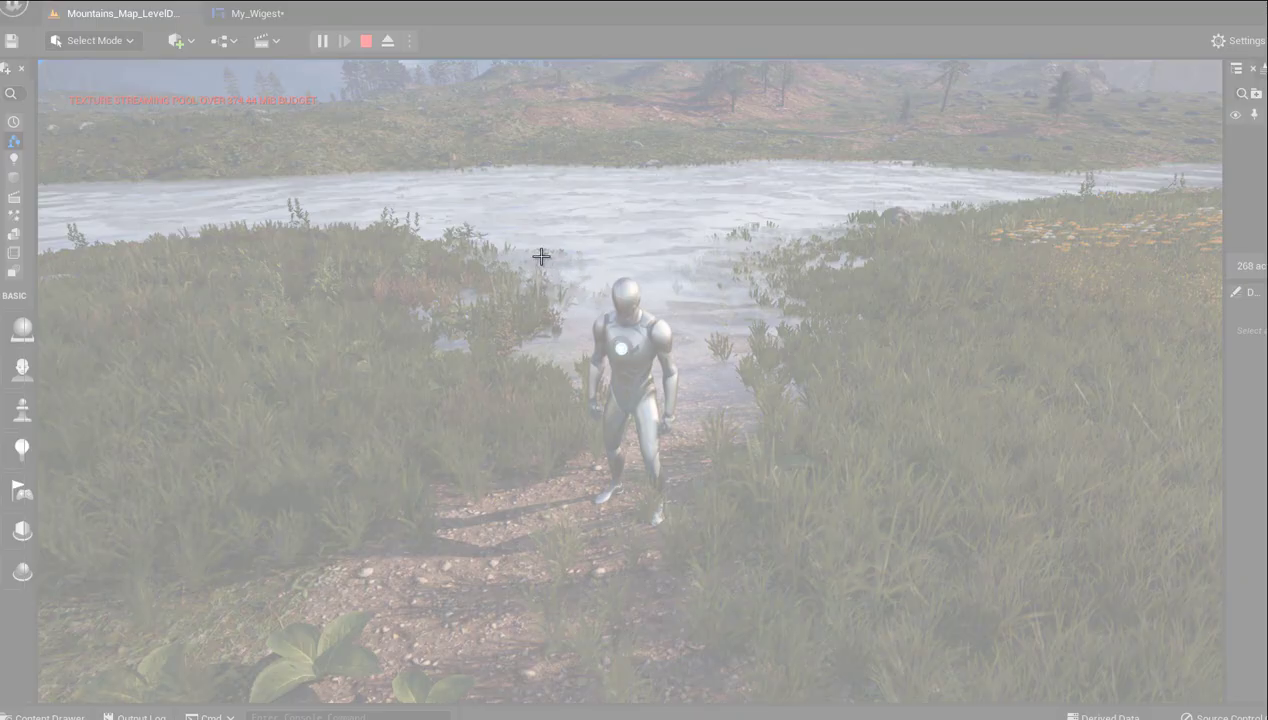
mouse_move(542, 256)
mouse_down()
mouse_move(716, 567)
mouse_move(724, 553)
mouse_up()
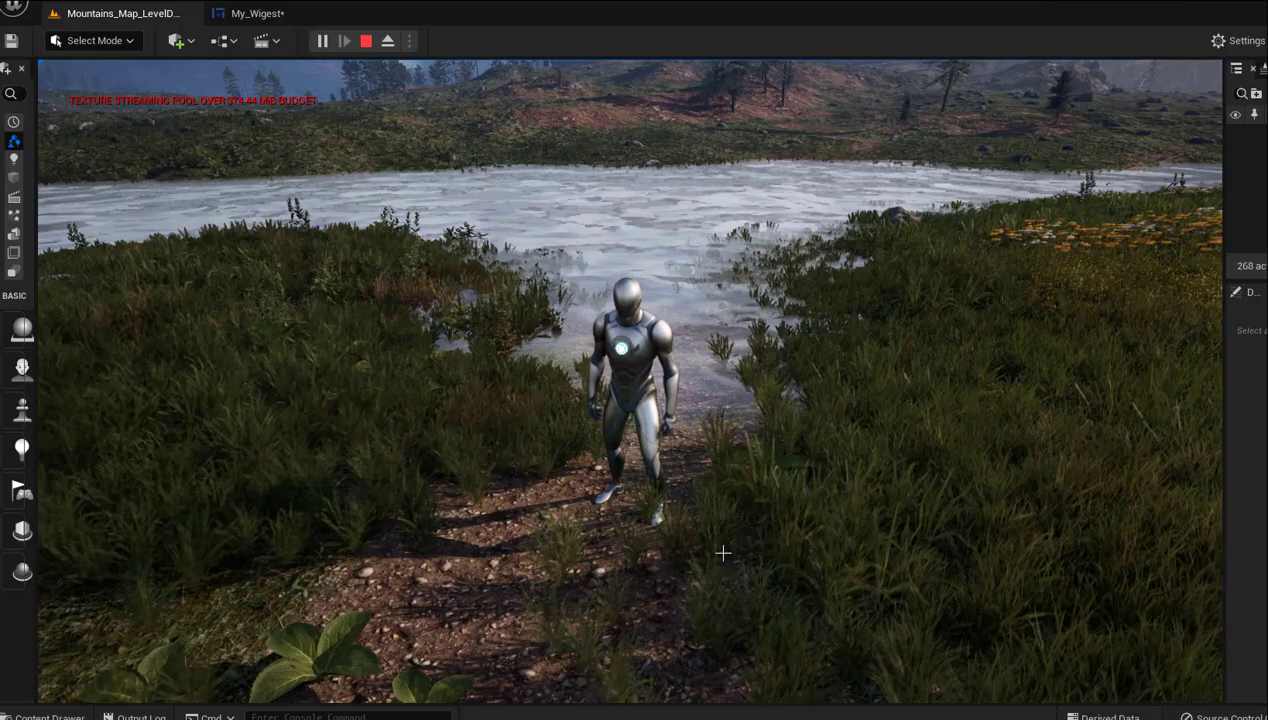
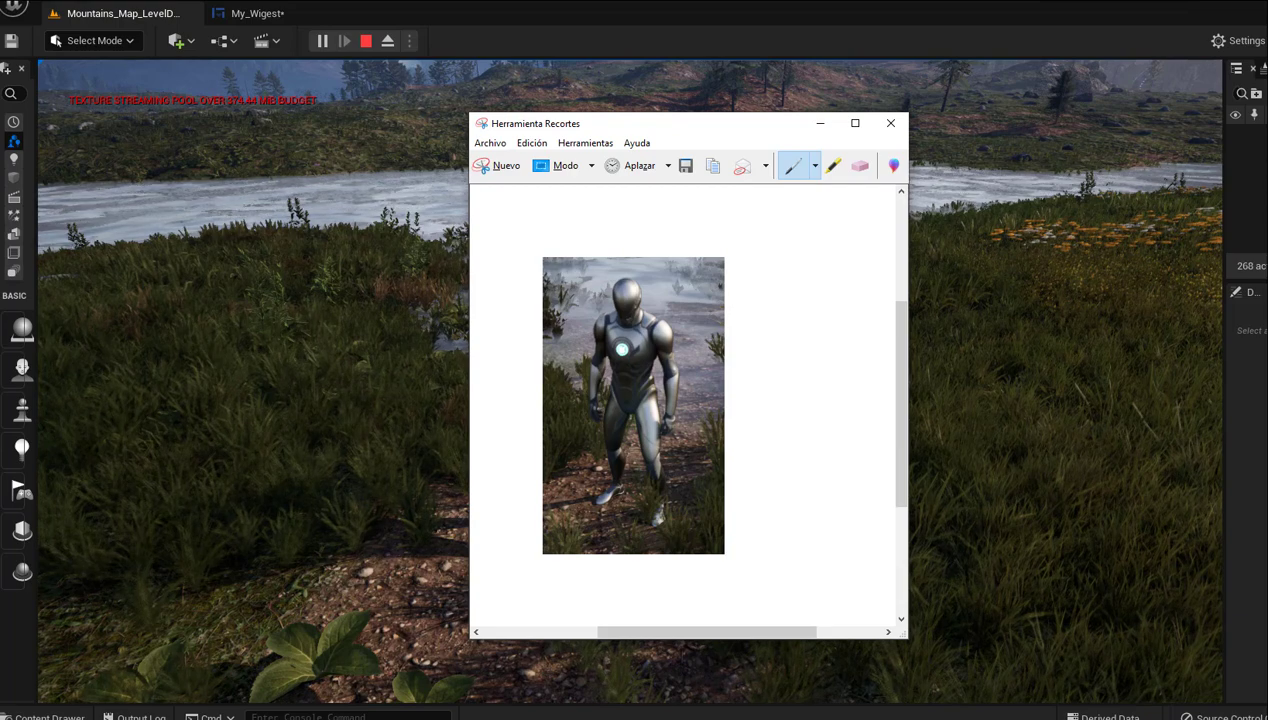
Save the Snipping Tool capture as Captura.JPG in Imágenes > Álbum de cámara
click(492, 145)
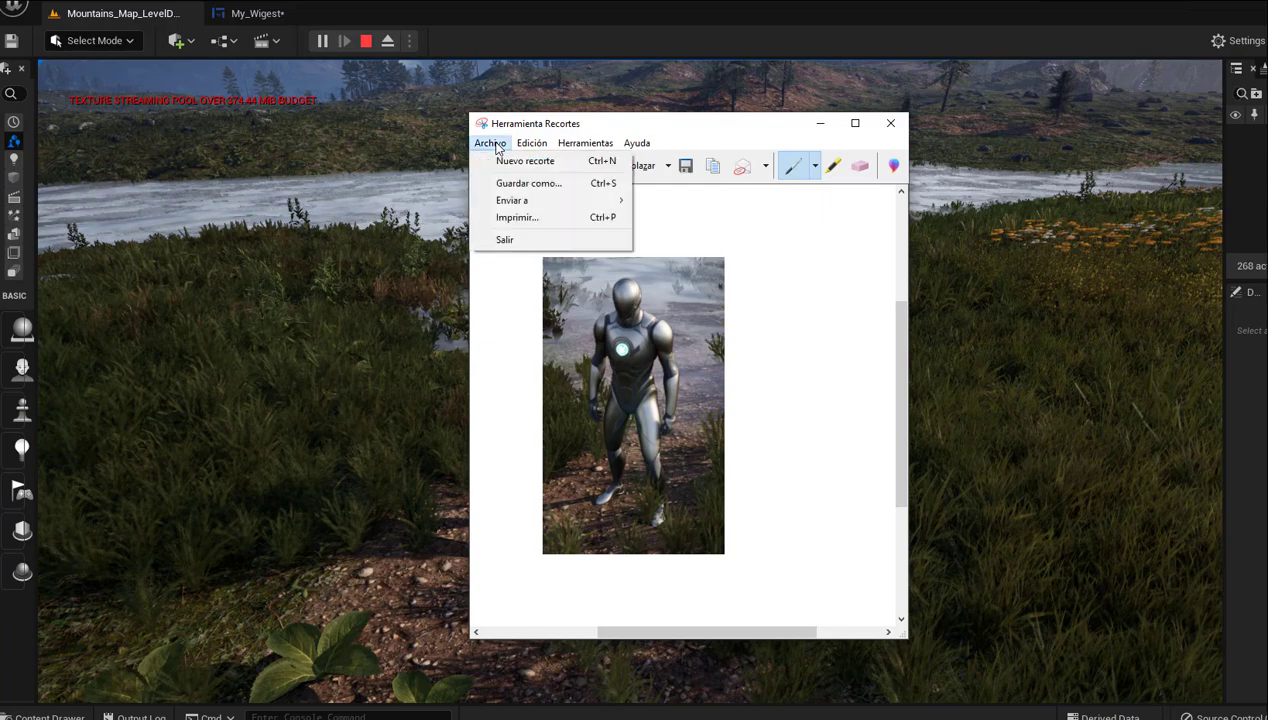
click(522, 184)
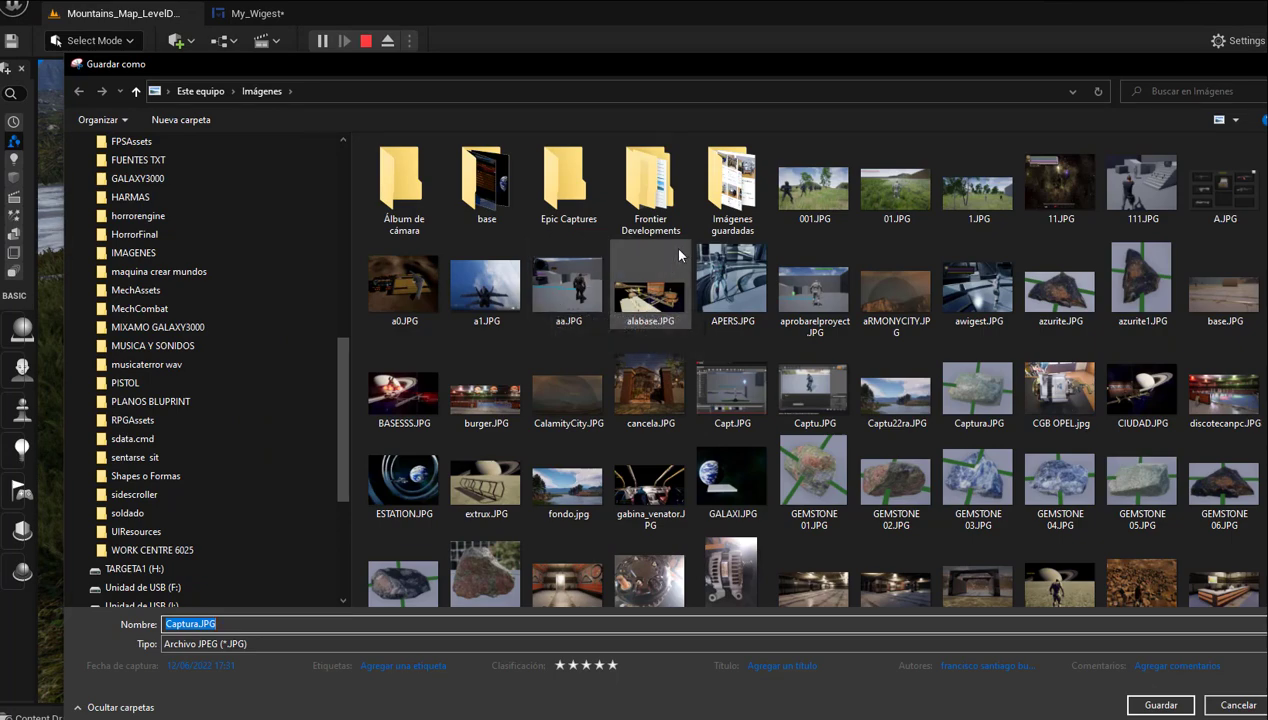
click(402, 189)
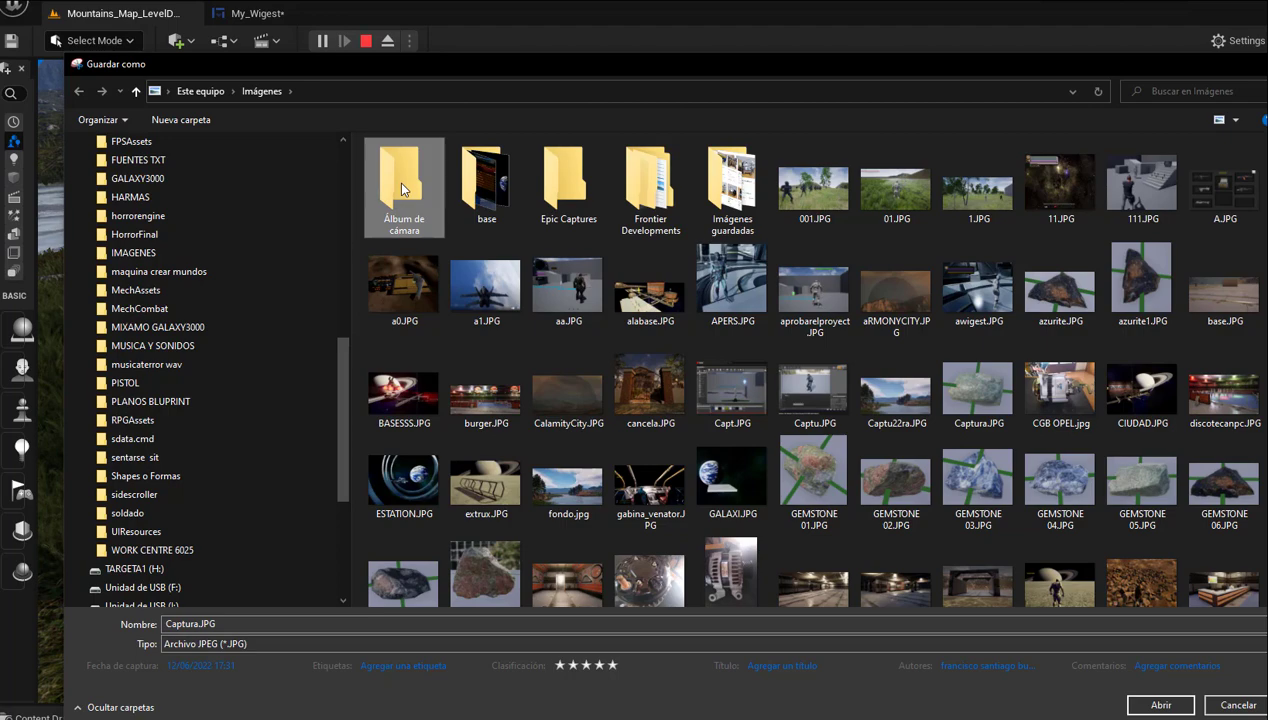
double_click(402, 189)
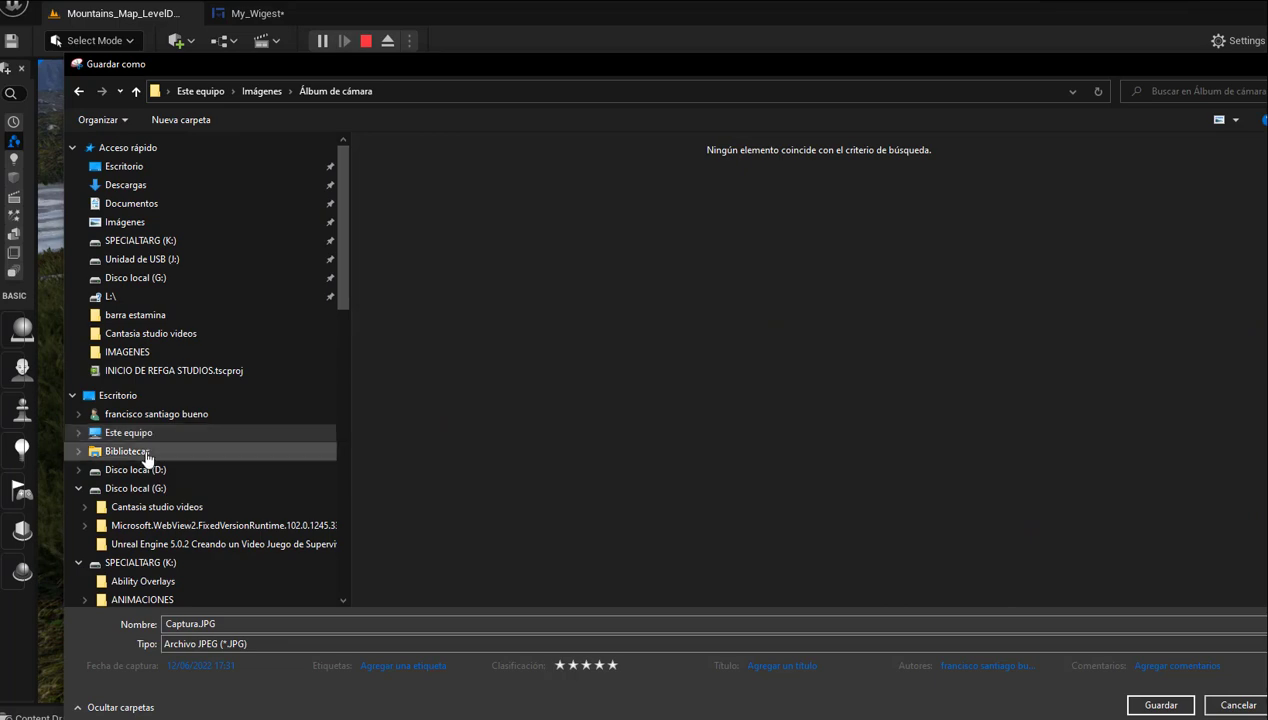
click(262, 88)
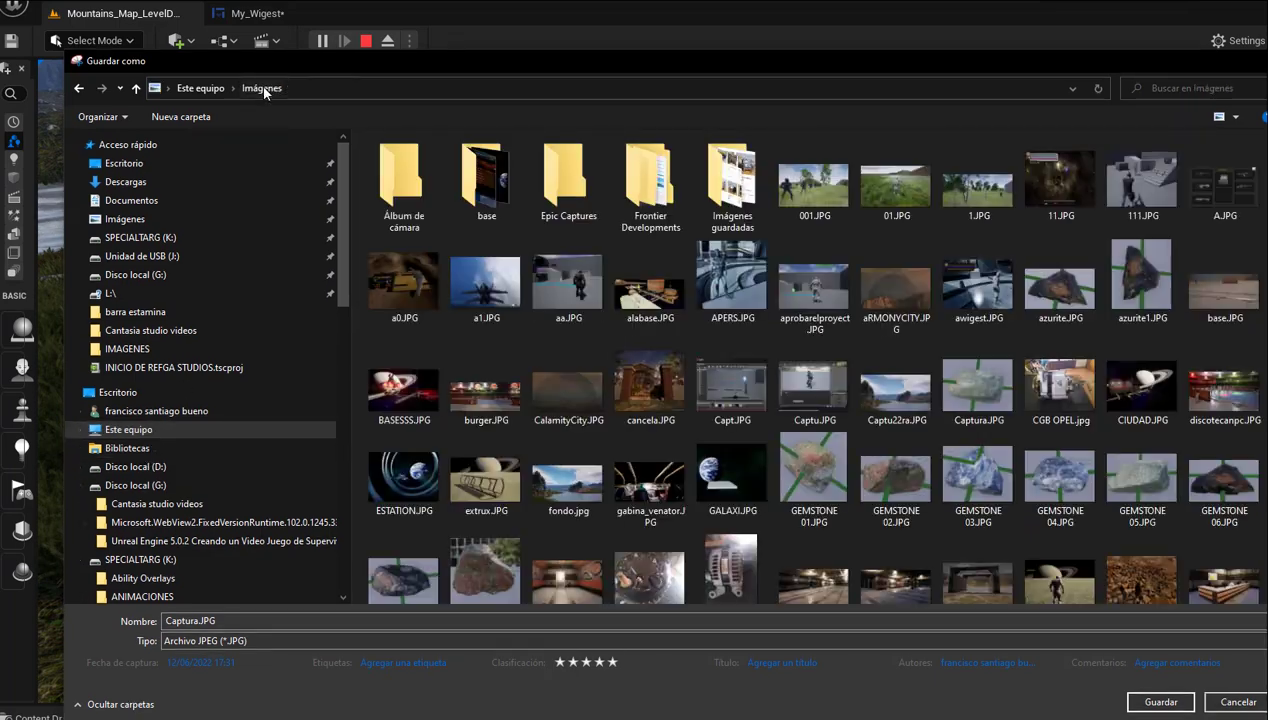
double_click(404, 174)
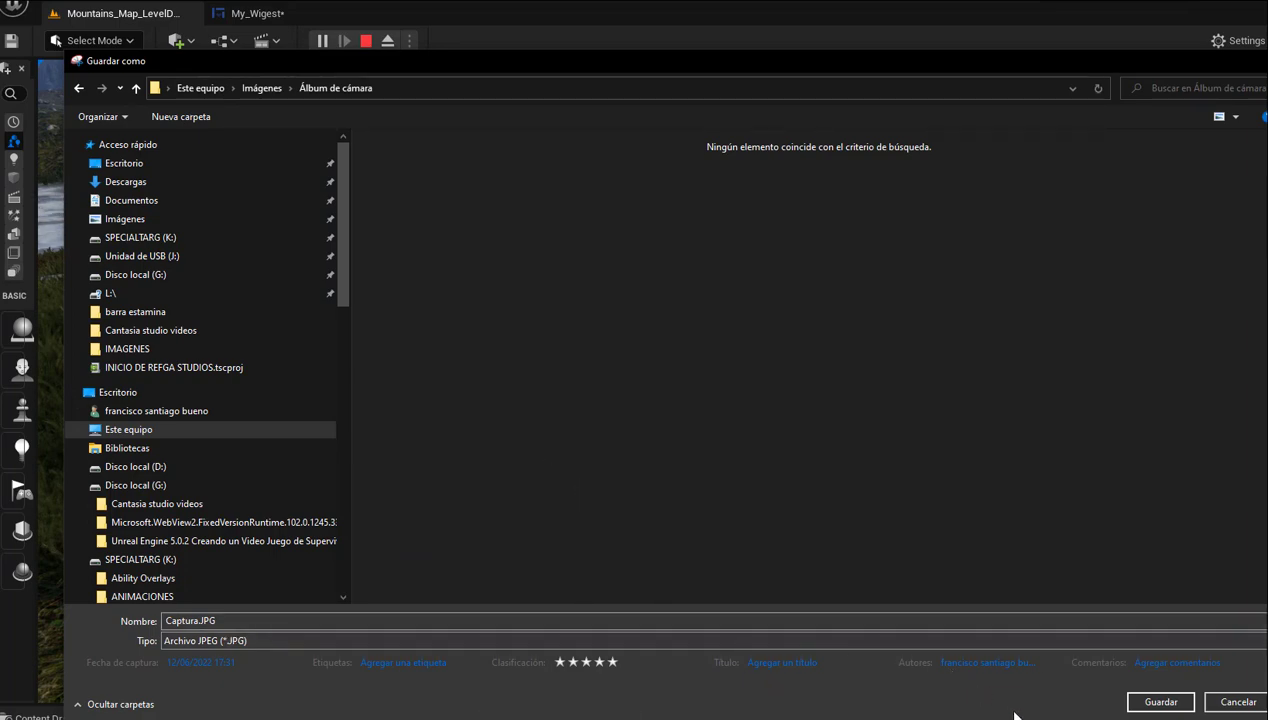
click(1160, 701)
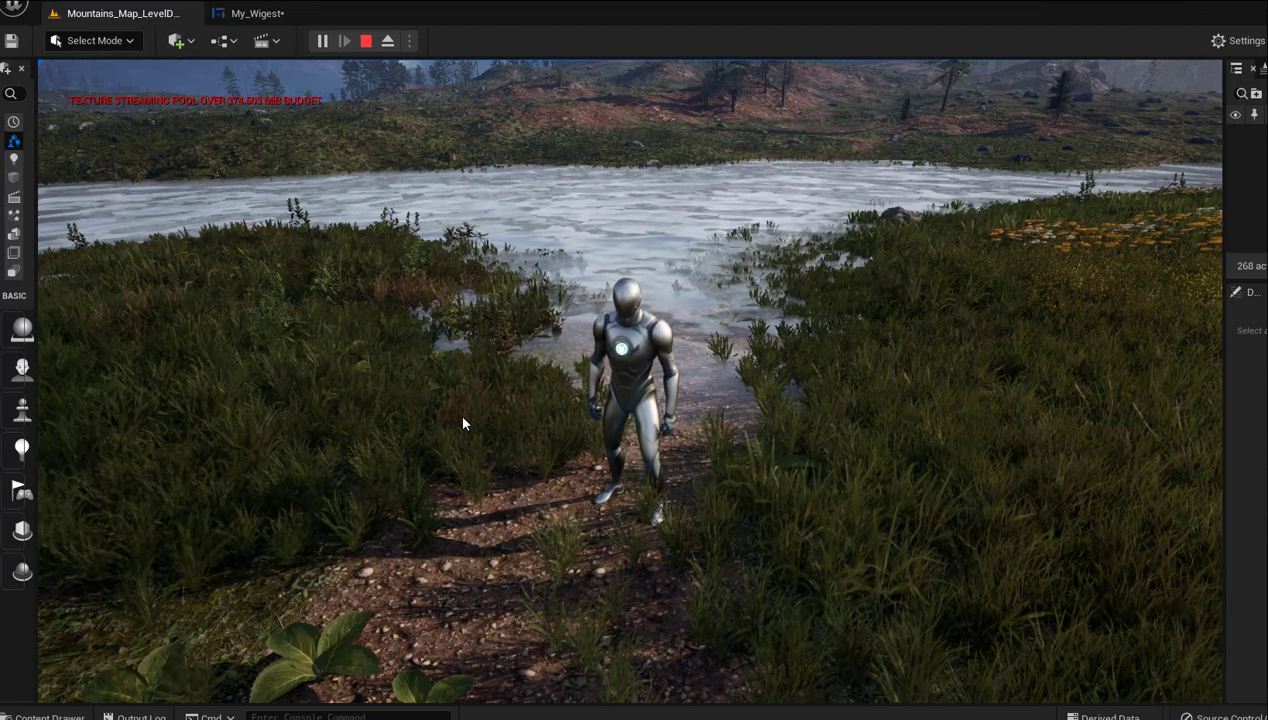
Stop the play session and import Captura.JPG from Álbum de cámara into the IMAGENES folder
key(Escape)
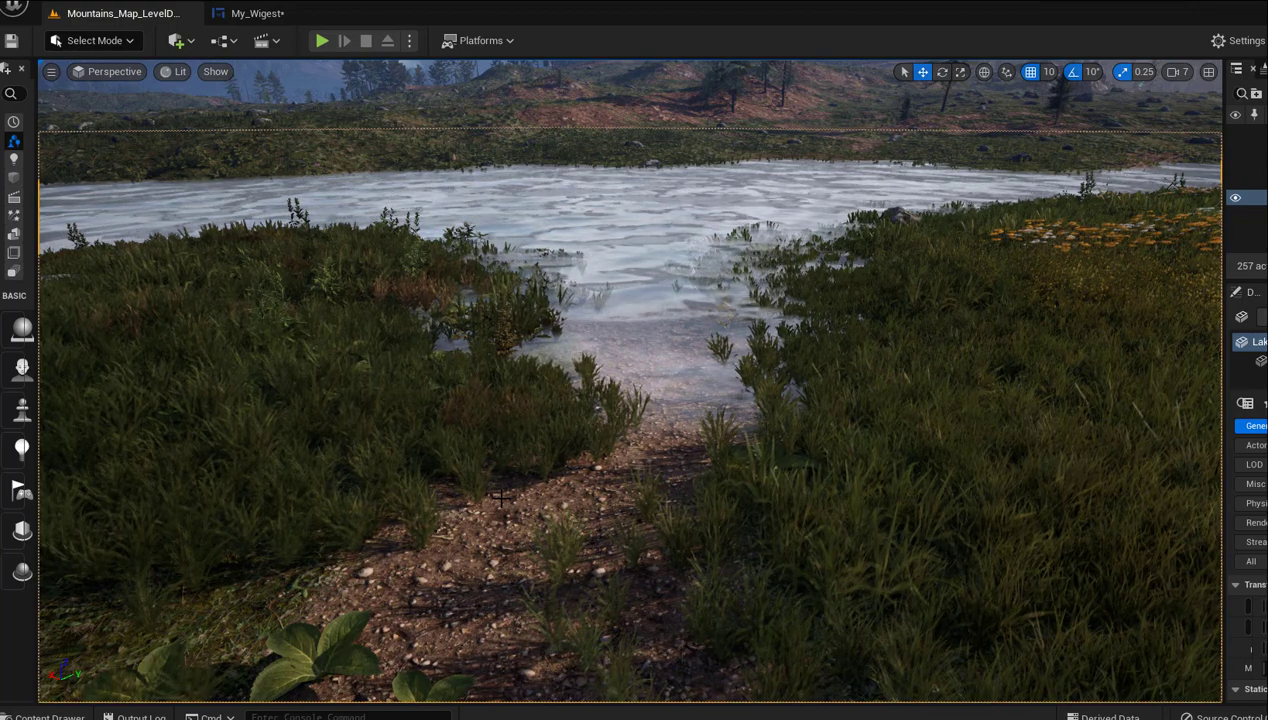
key(Escape)
key(ctrl+space)
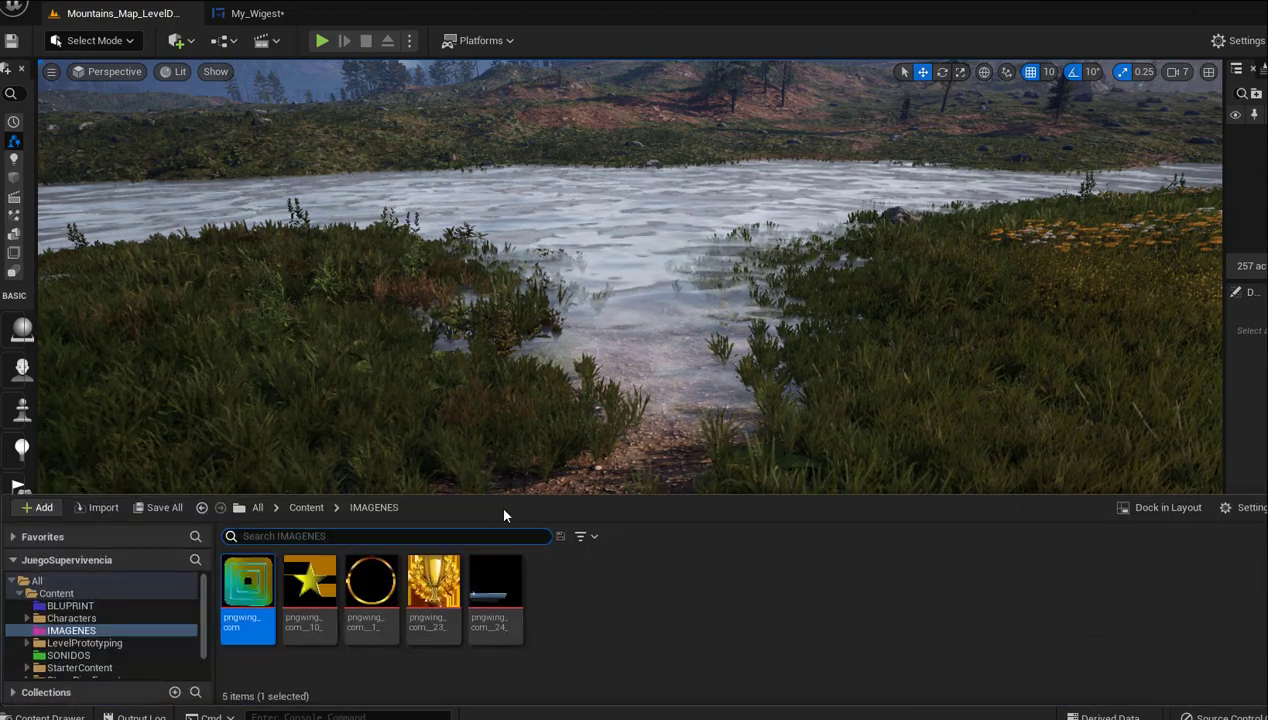
click(116, 508)
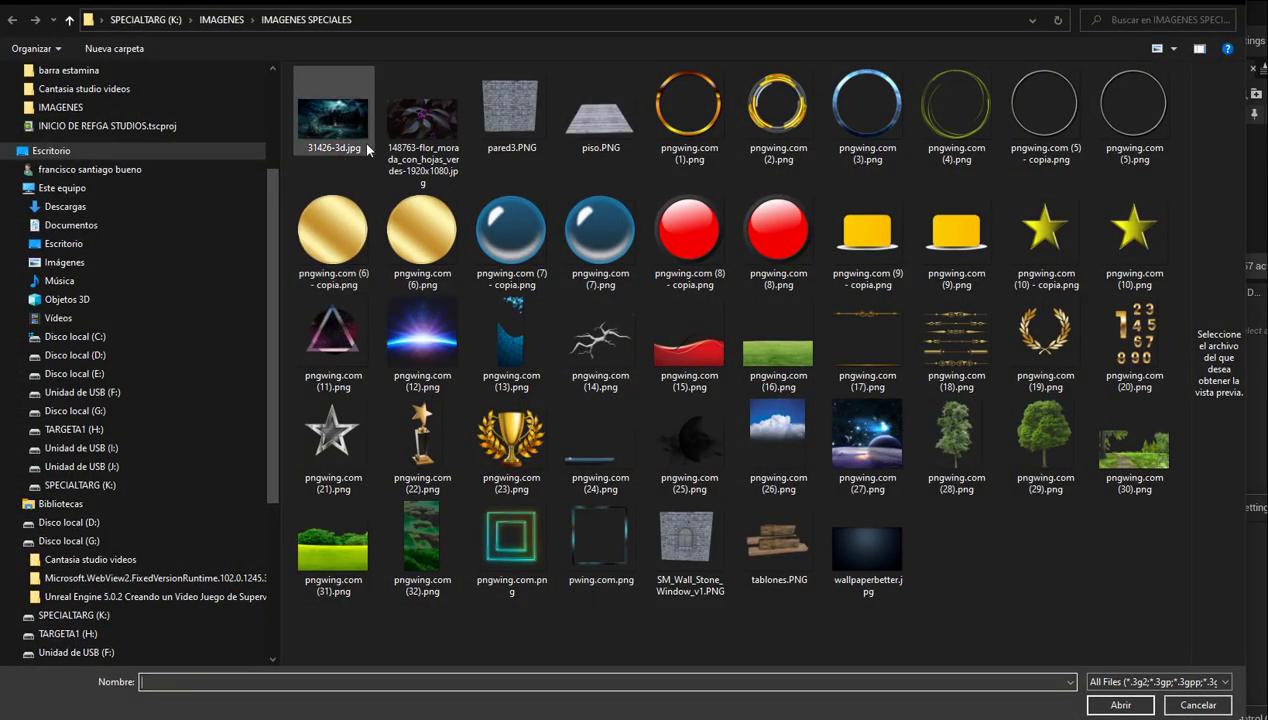
scroll(101, 105, up, 2)
scroll(100, 105, up, 3)
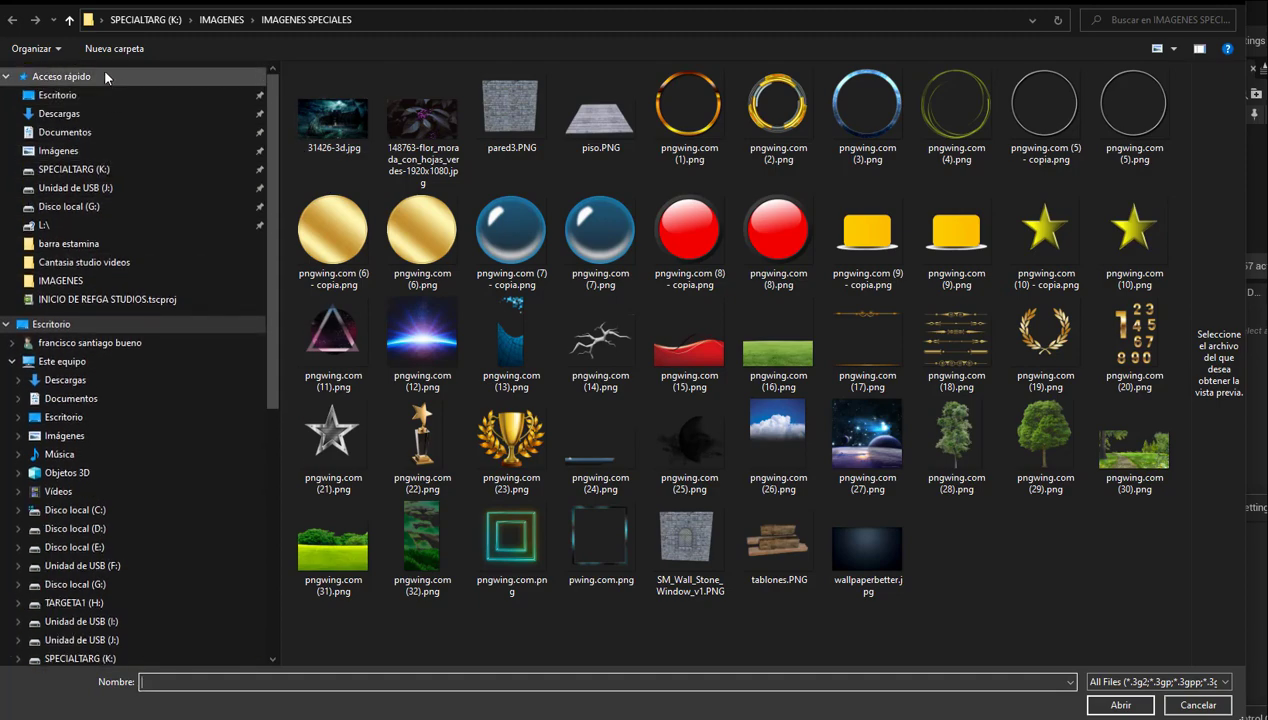
click(82, 155)
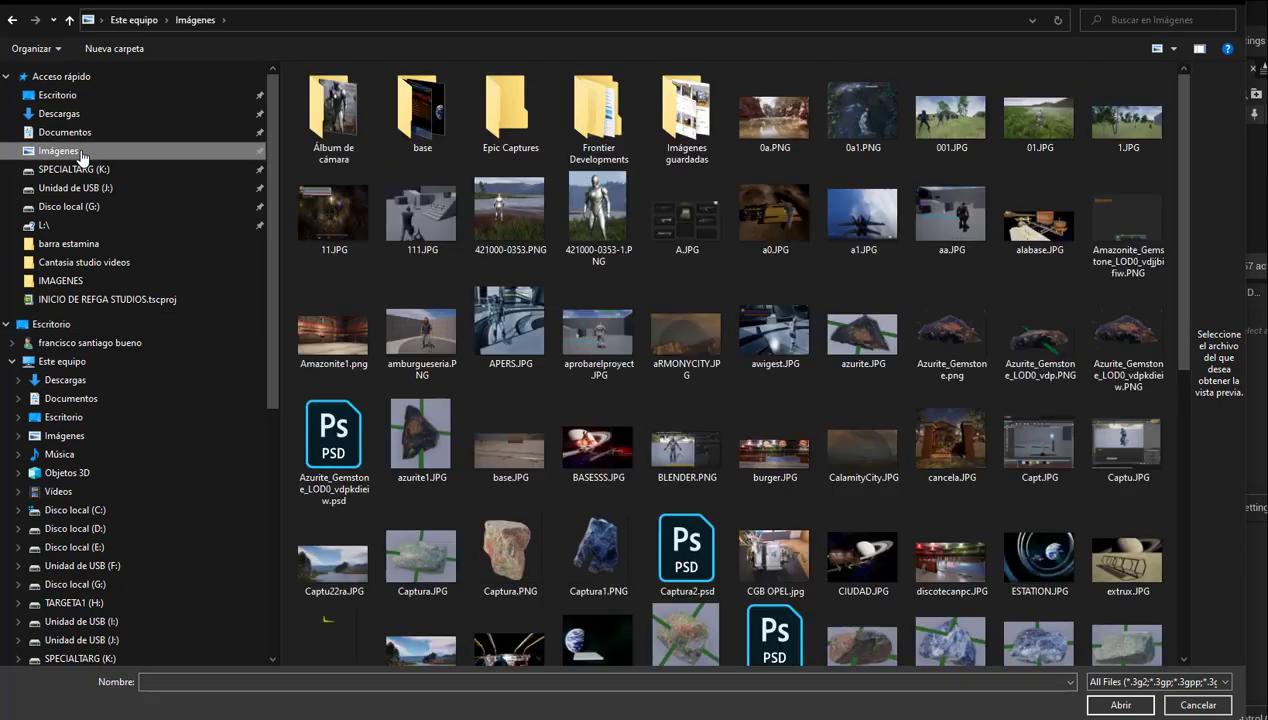
double_click(337, 120)
click(334, 120)
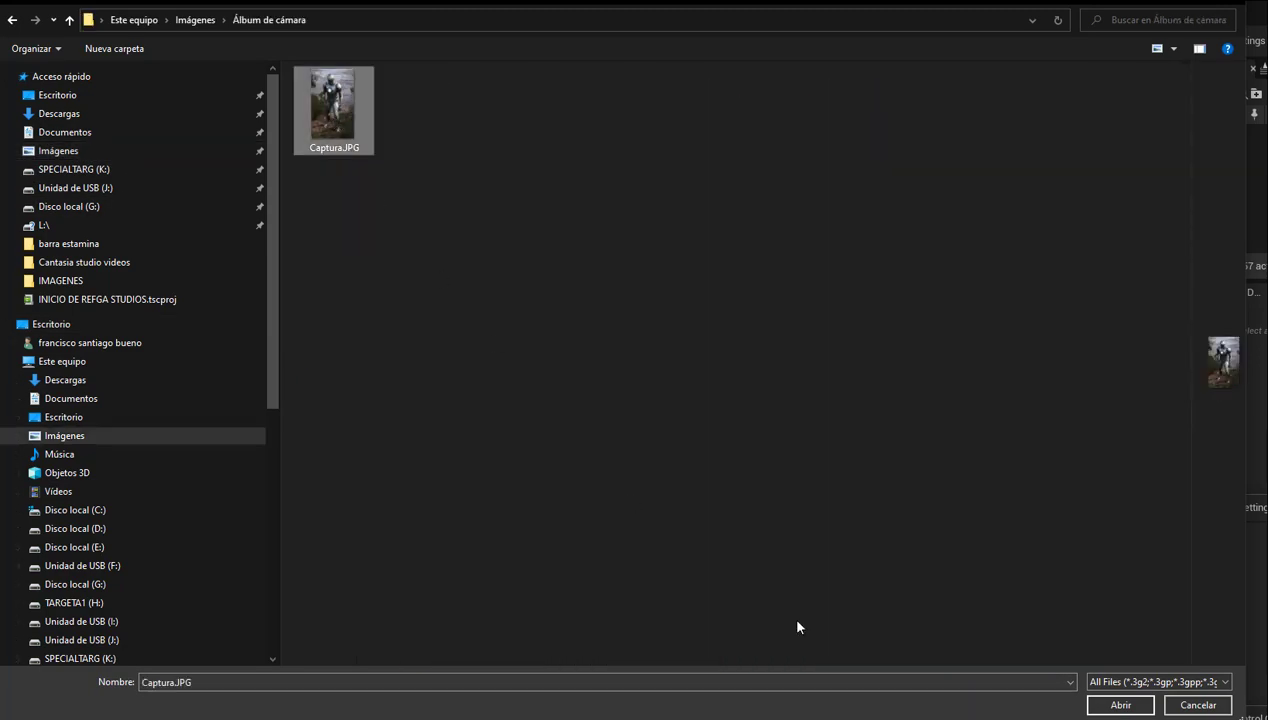
click(1121, 706)
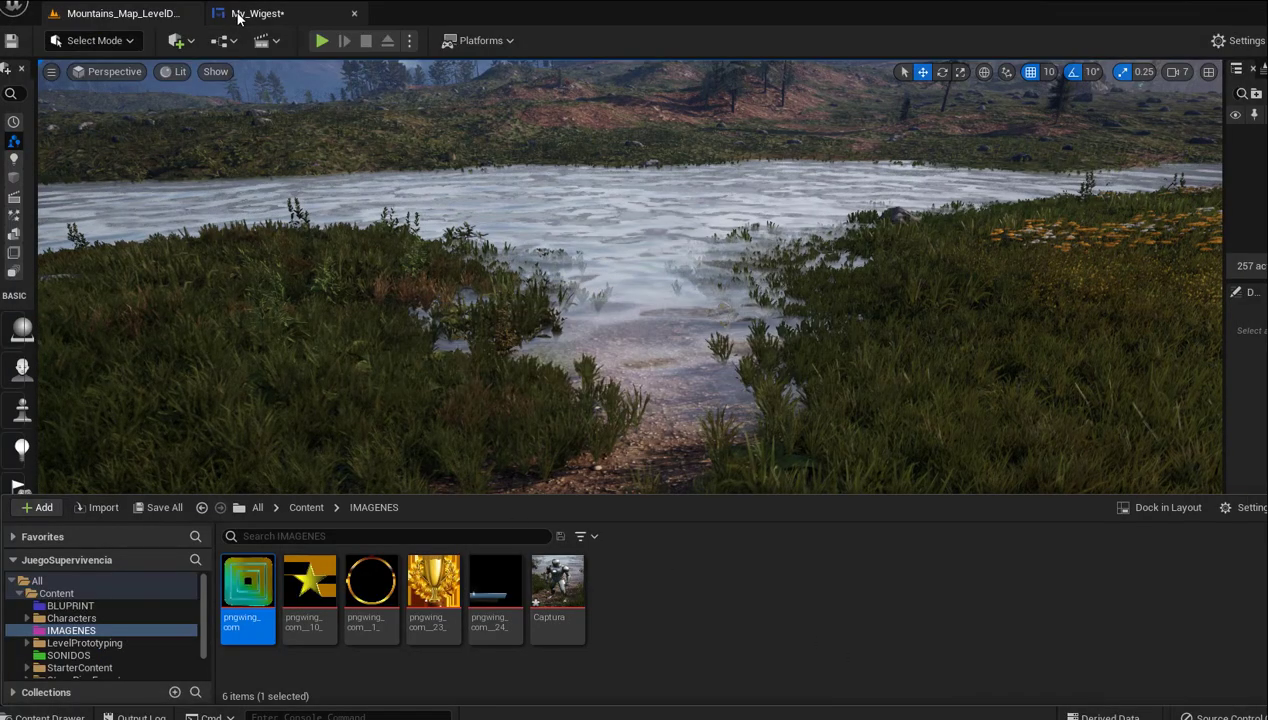
Drop Captura onto the My_Wigest canvas, then resize and fit it inside the square frame
mouse_move(563, 607)
mouse_move(563, 607)
mouse_down()
mouse_move(353, 300)
mouse_move(355, 335)
mouse_up()
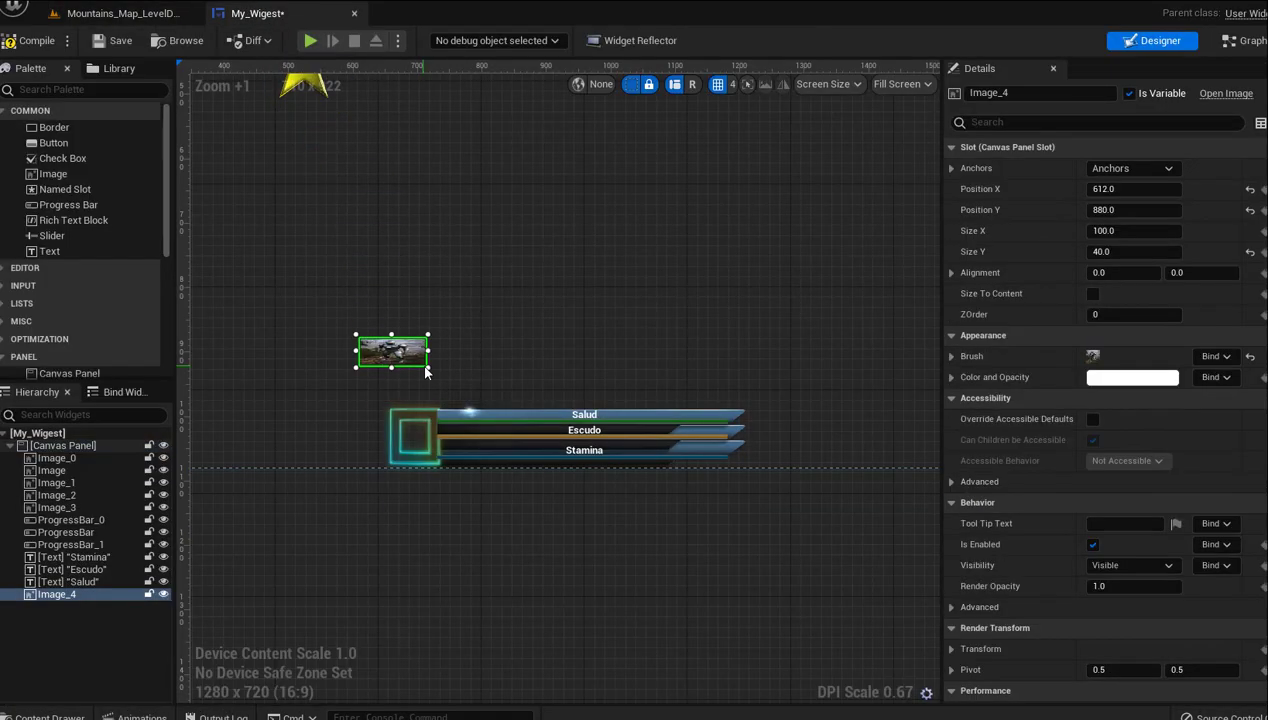
scroll(430, 372, up, 5)
right_drag(430, 372, 565, 285)
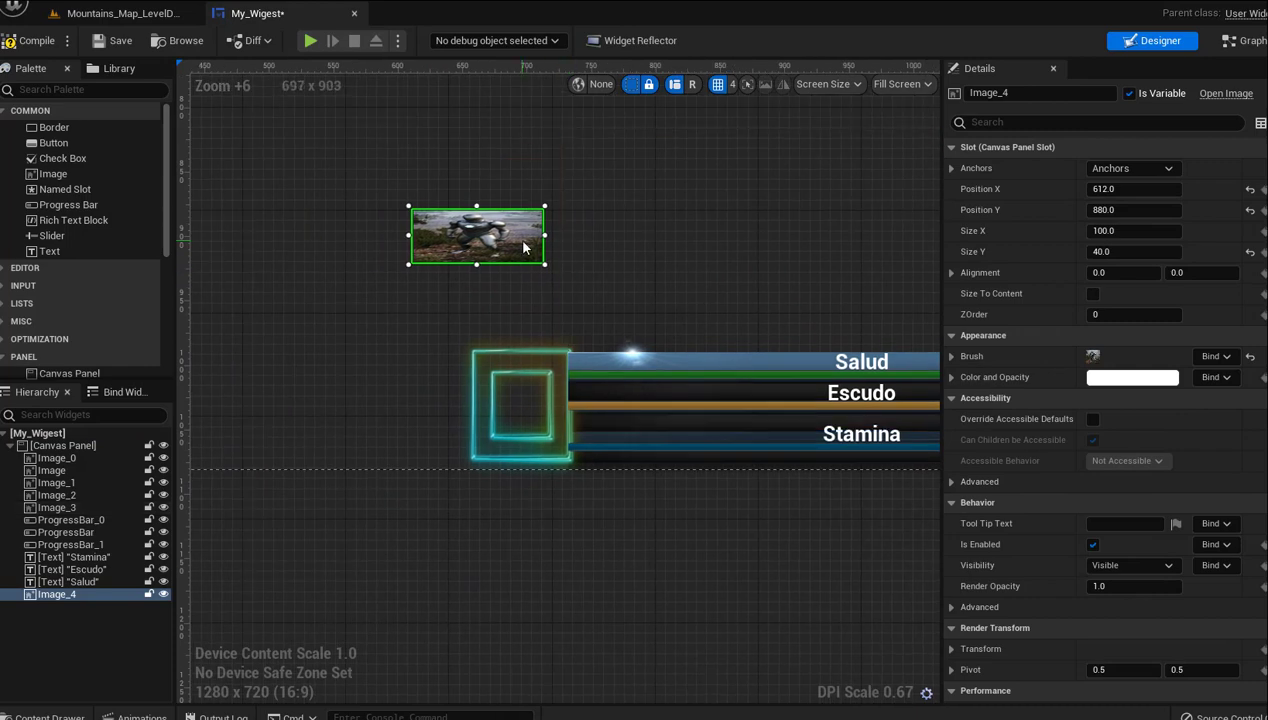
drag(547, 265, 463, 287)
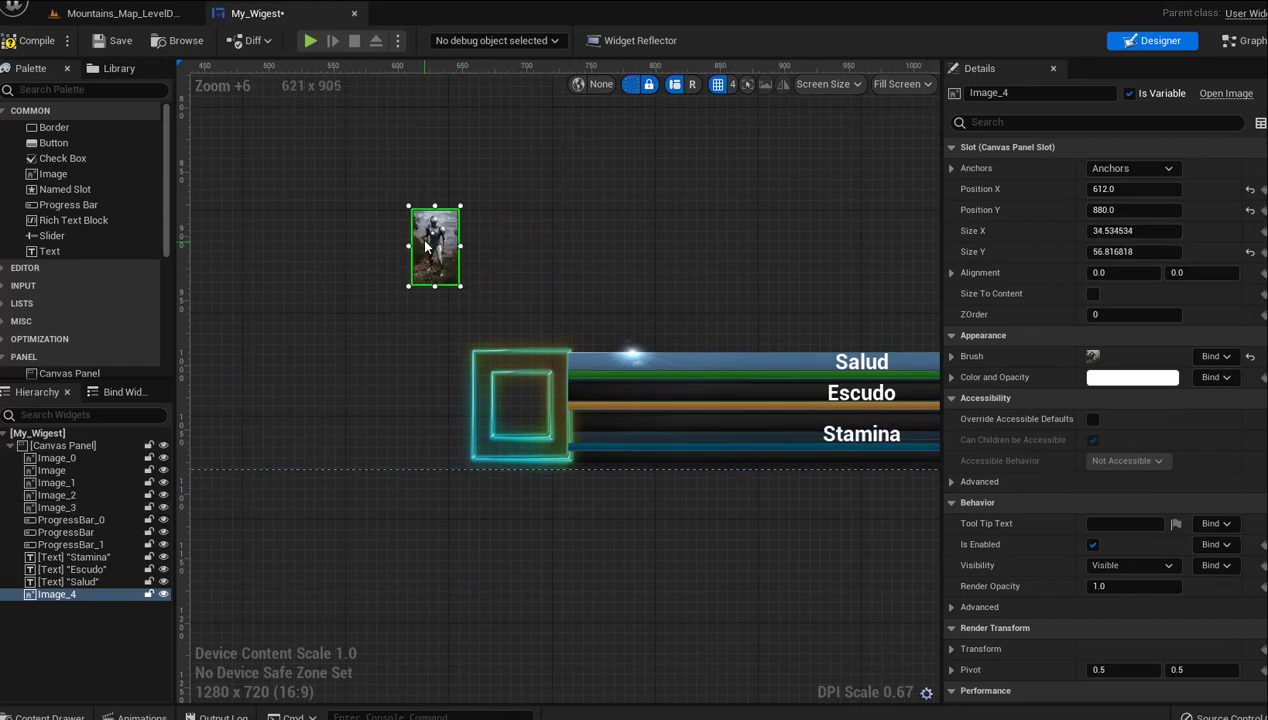
mouse_move(425, 245)
mouse_down()
mouse_move(509, 413)
mouse_move(546, 441)
mouse_up()
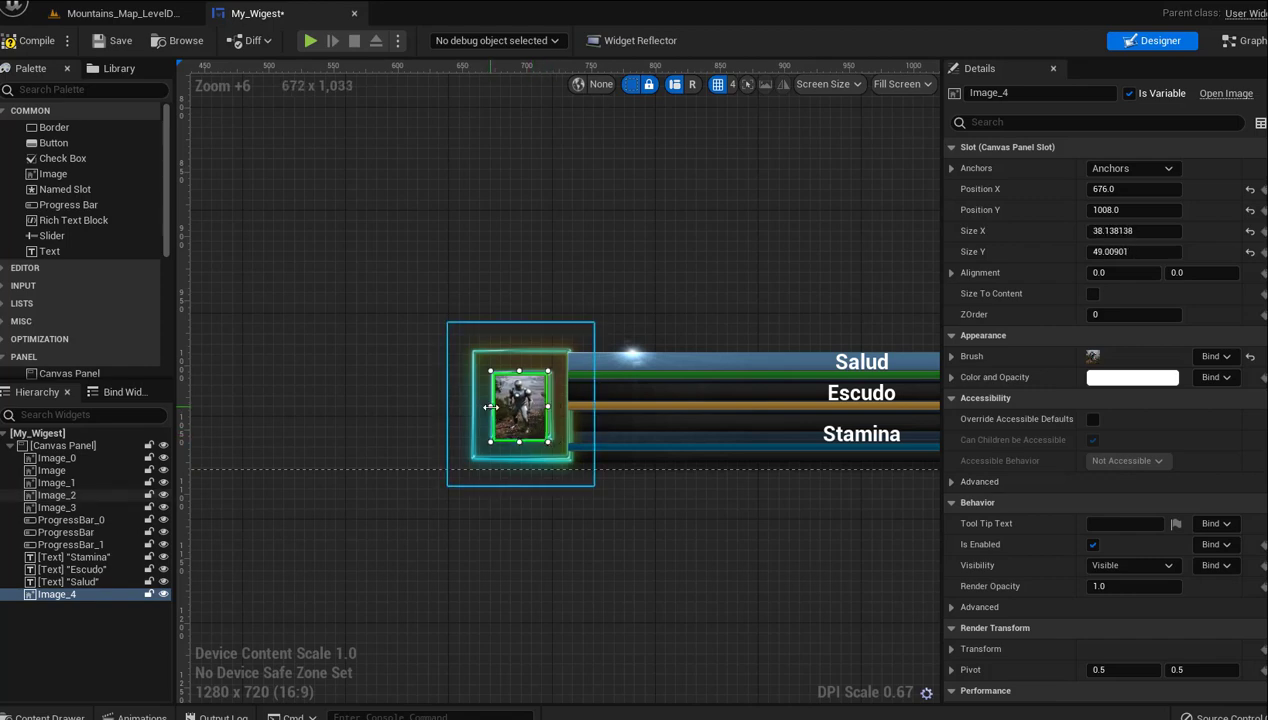
drag(490, 405, 493, 405)
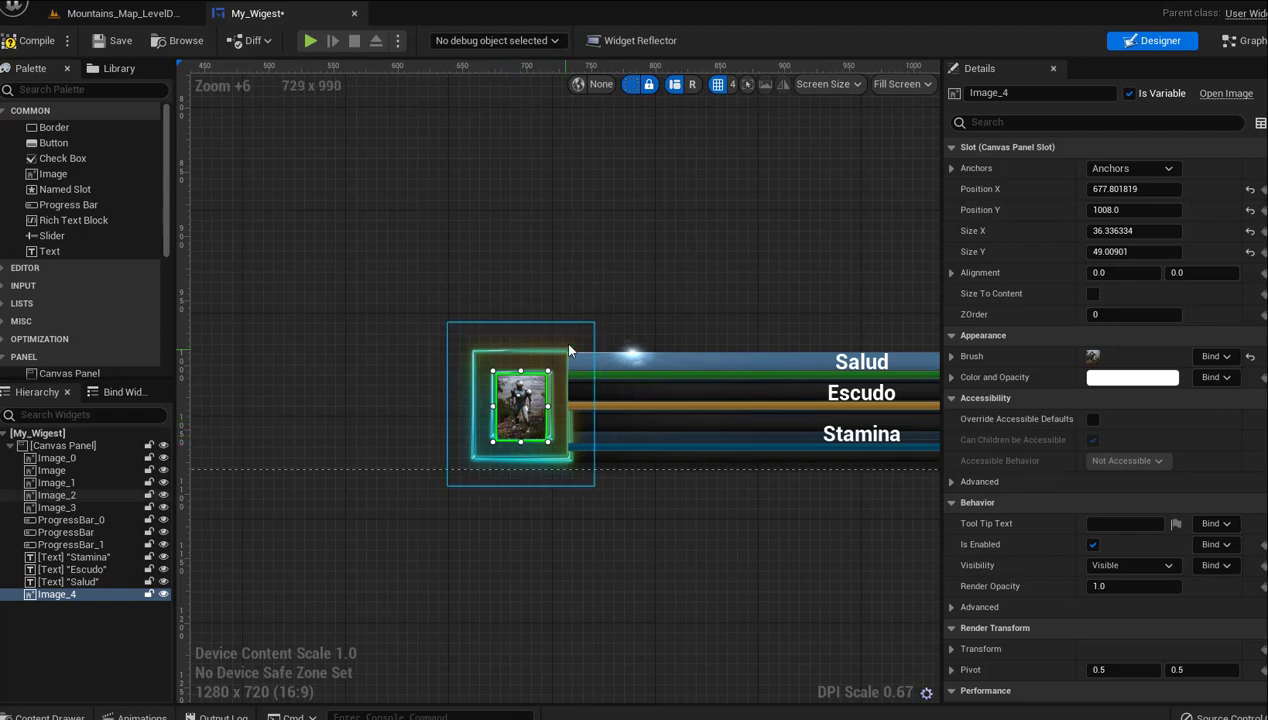
Select the Image_3 frame, then zoom out to view the whole widget
click(598, 265)
scroll(488, 285, down, 2)
scroll(490, 290, down, 1)
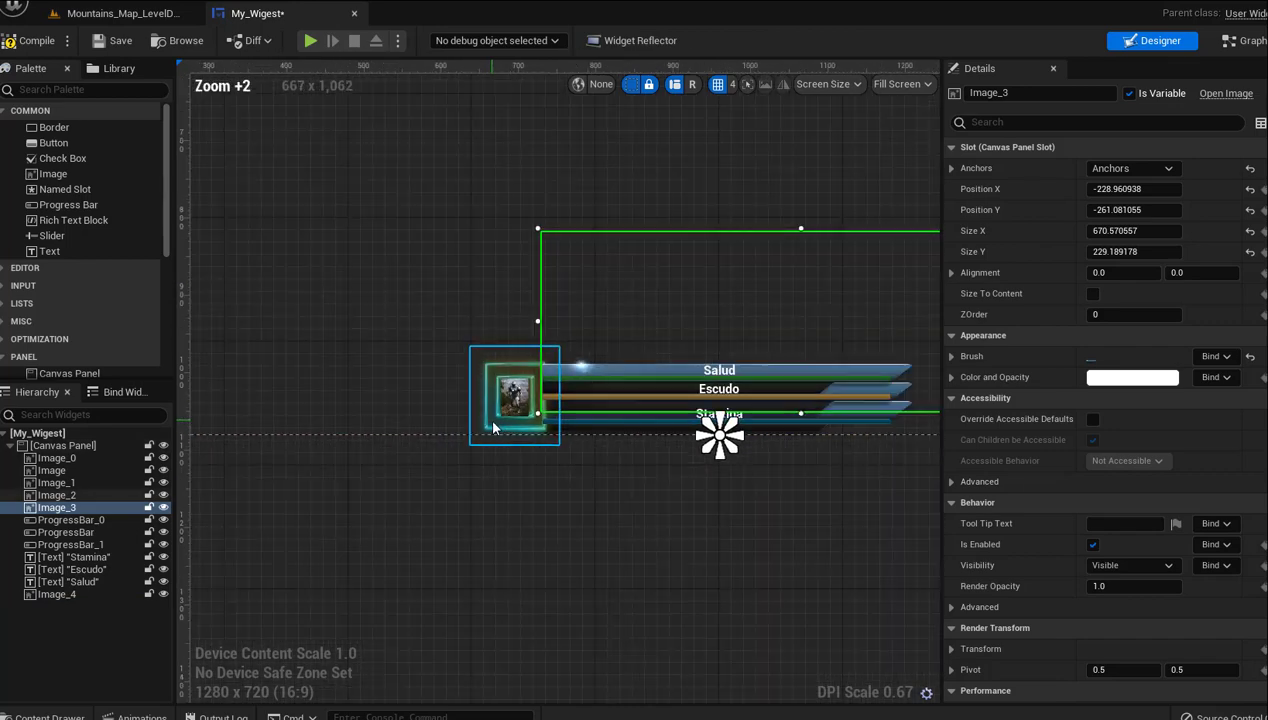
scroll(481, 552, down, 1)
scroll(472, 559, down, 1)
scroll(472, 559, down, 1)
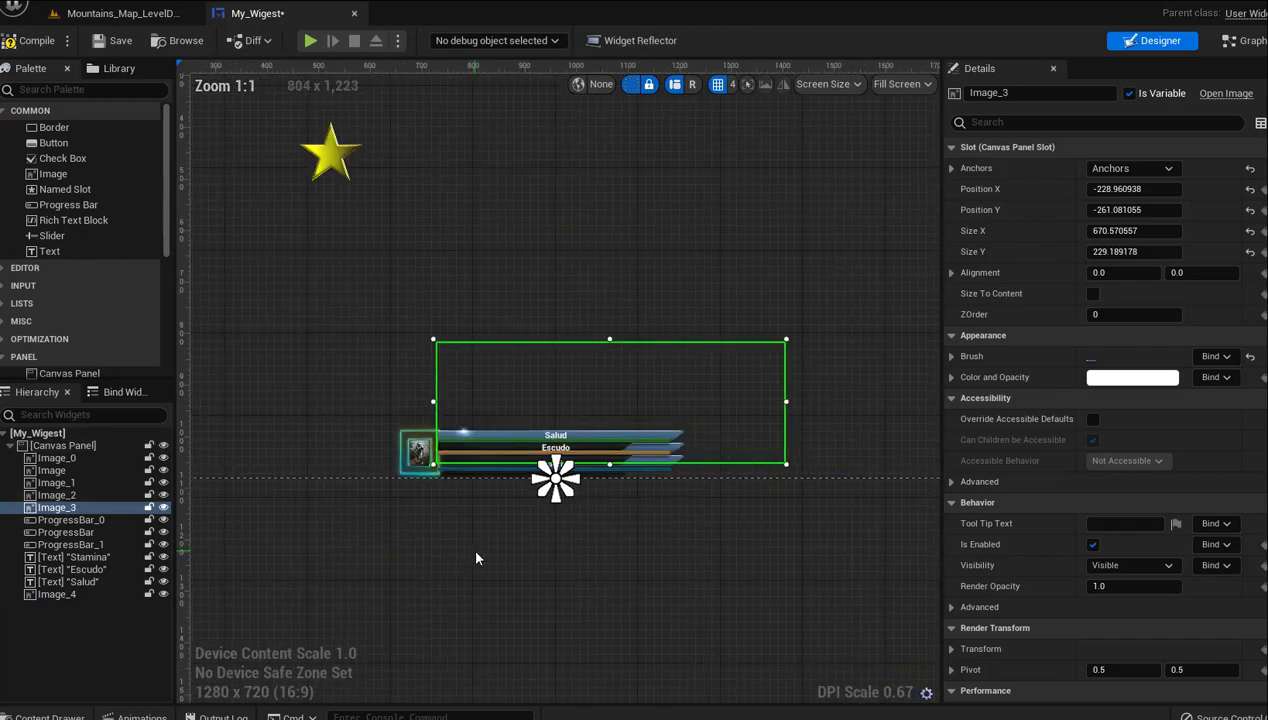
click(476, 559)
right_drag(499, 554, 558, 541)
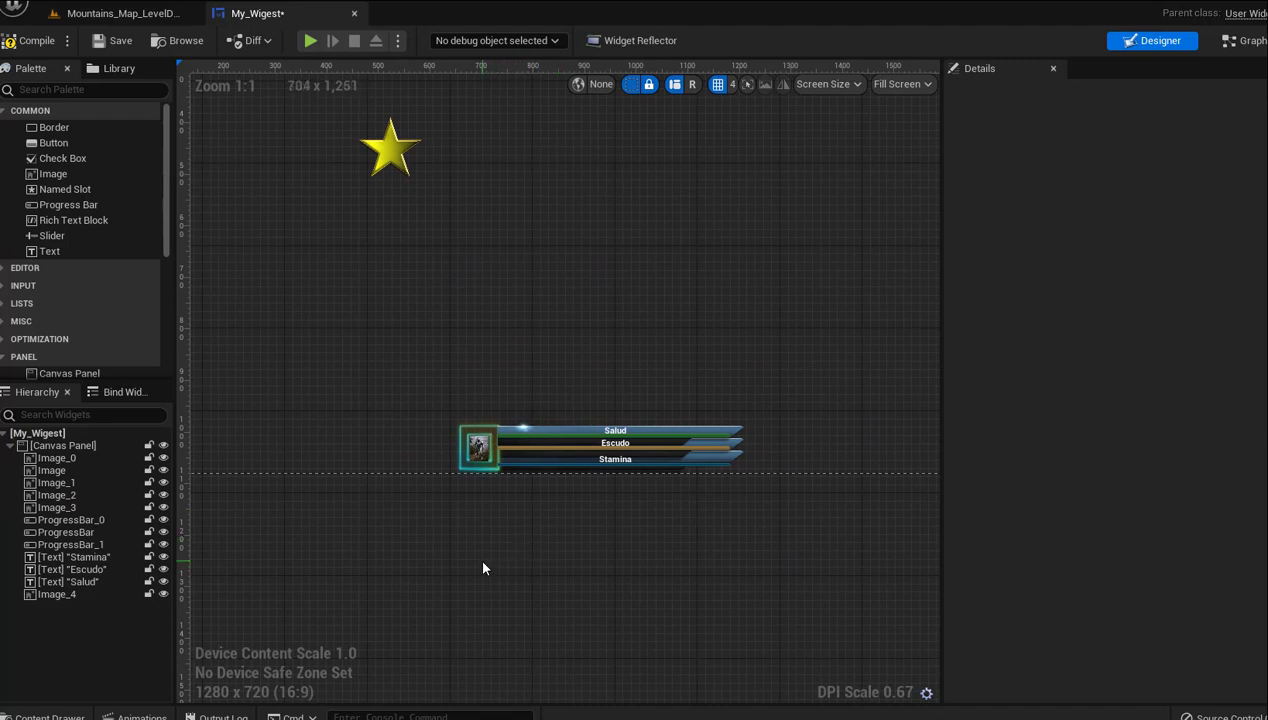
Change the Salud label's colour to a gold yellow from the spectrum picker
right_drag(485, 569, 607, 671)
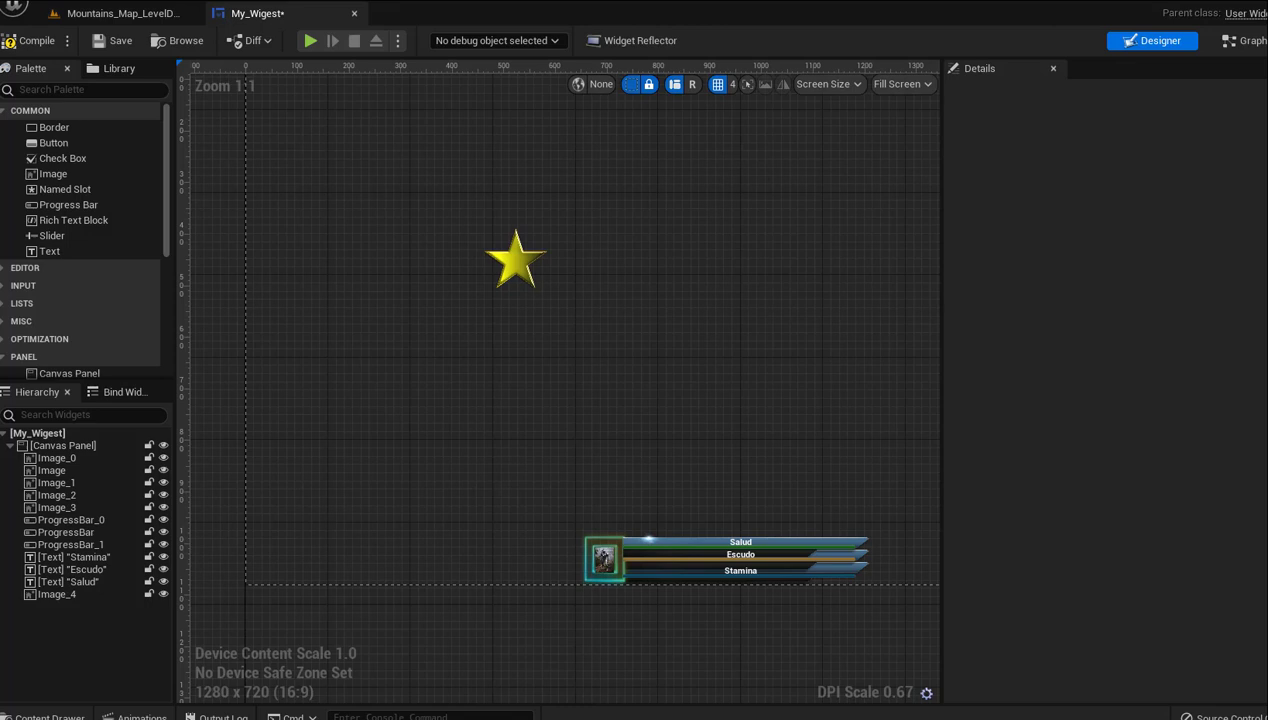
click(740, 542)
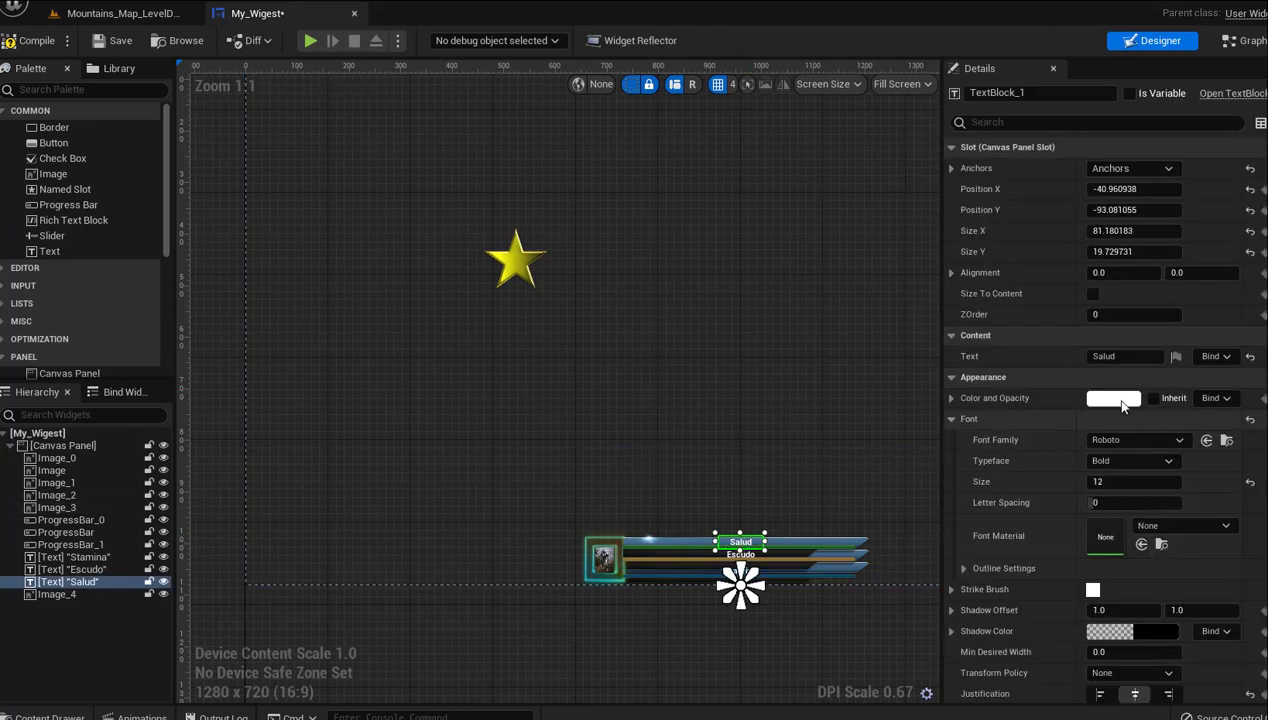
click(1113, 398)
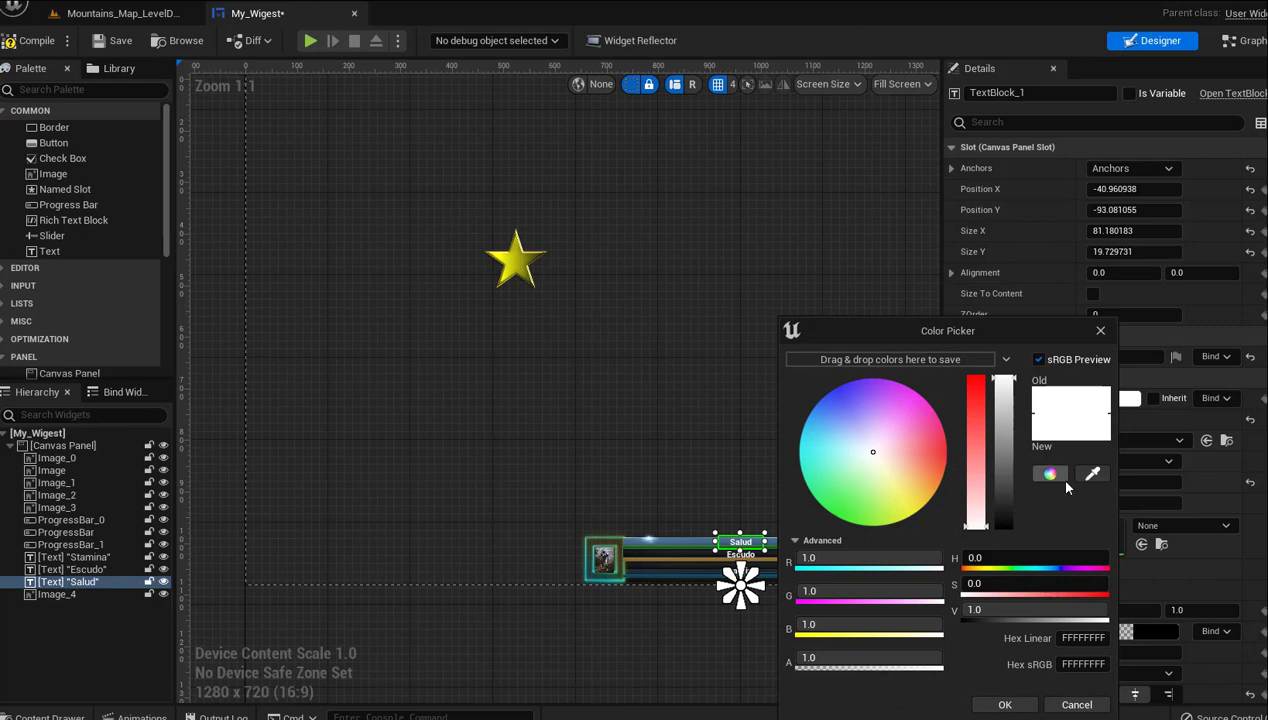
click(1050, 475)
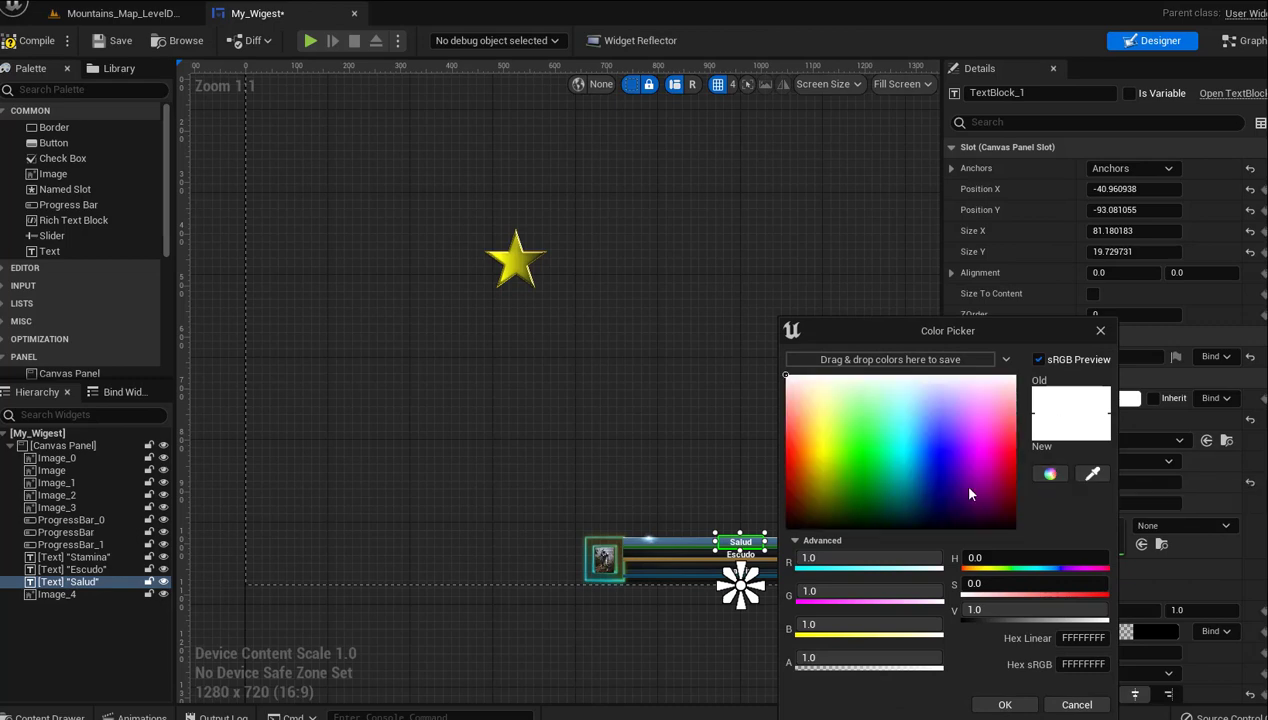
click(811, 500)
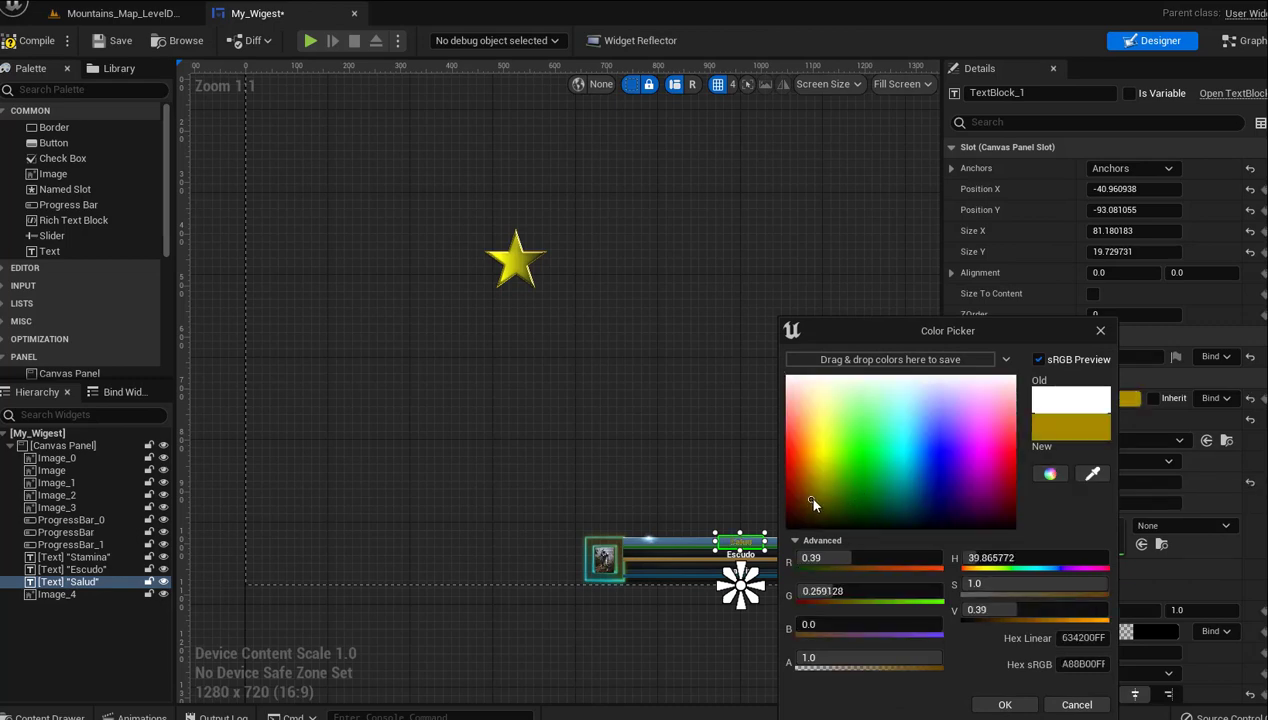
mouse_move(811, 498)
mouse_down()
mouse_move(815, 483)
mouse_move(825, 502)
mouse_move(825, 488)
mouse_up()
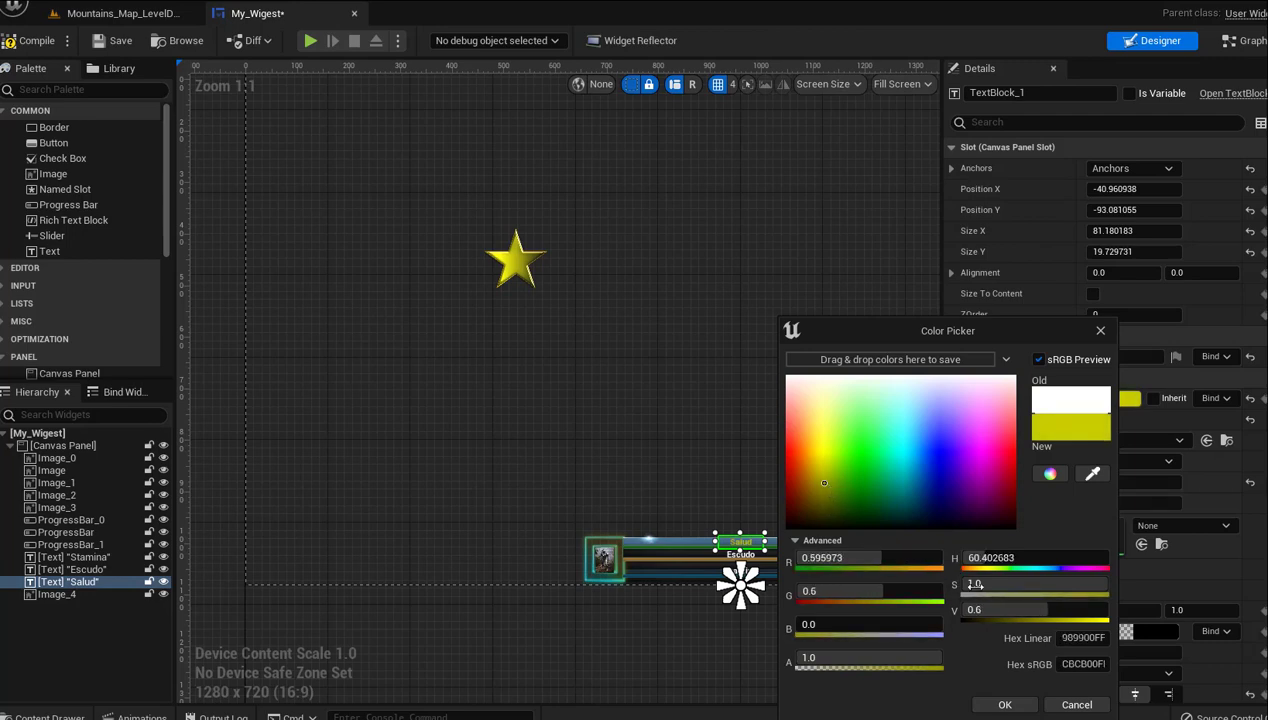
click(1004, 705)
Colour the Escudo label with Salud's yellow using the eyedropper
scroll(765, 484, up, 1)
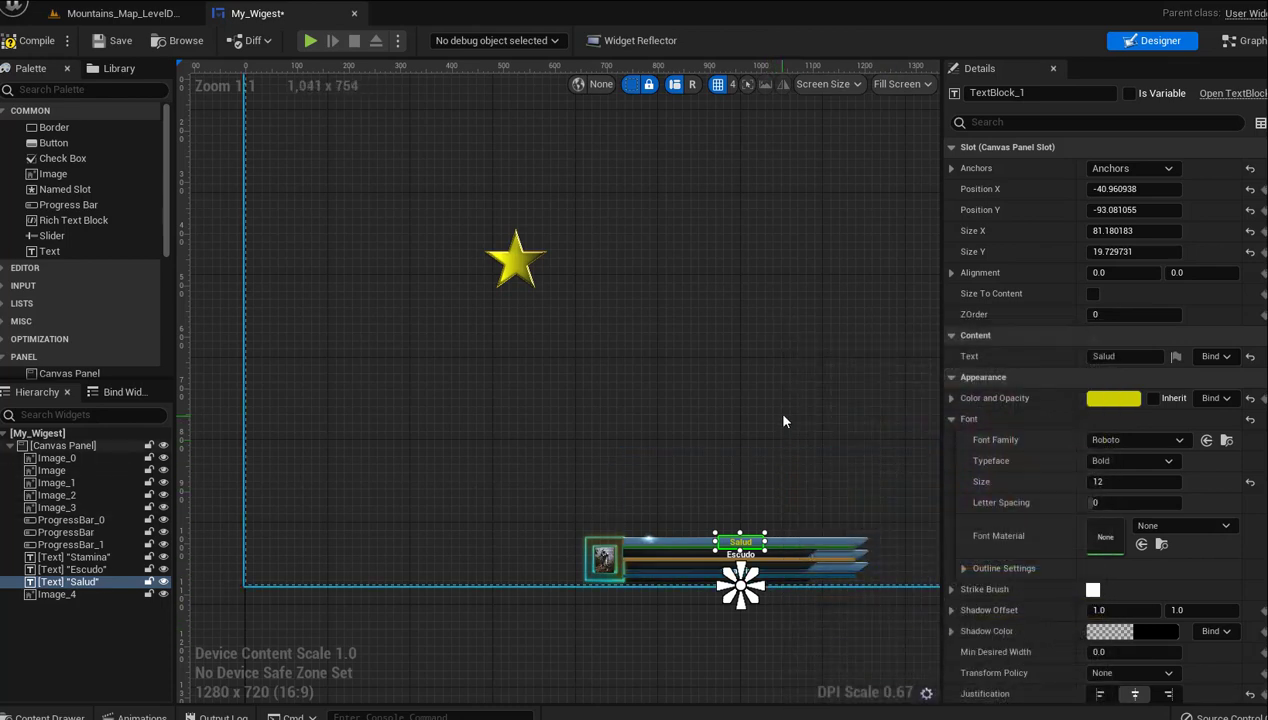
scroll(716, 411, up, 1)
scroll(637, 411, up, 1)
scroll(700, 495, up, 1)
right_drag(694, 524, 700, 370)
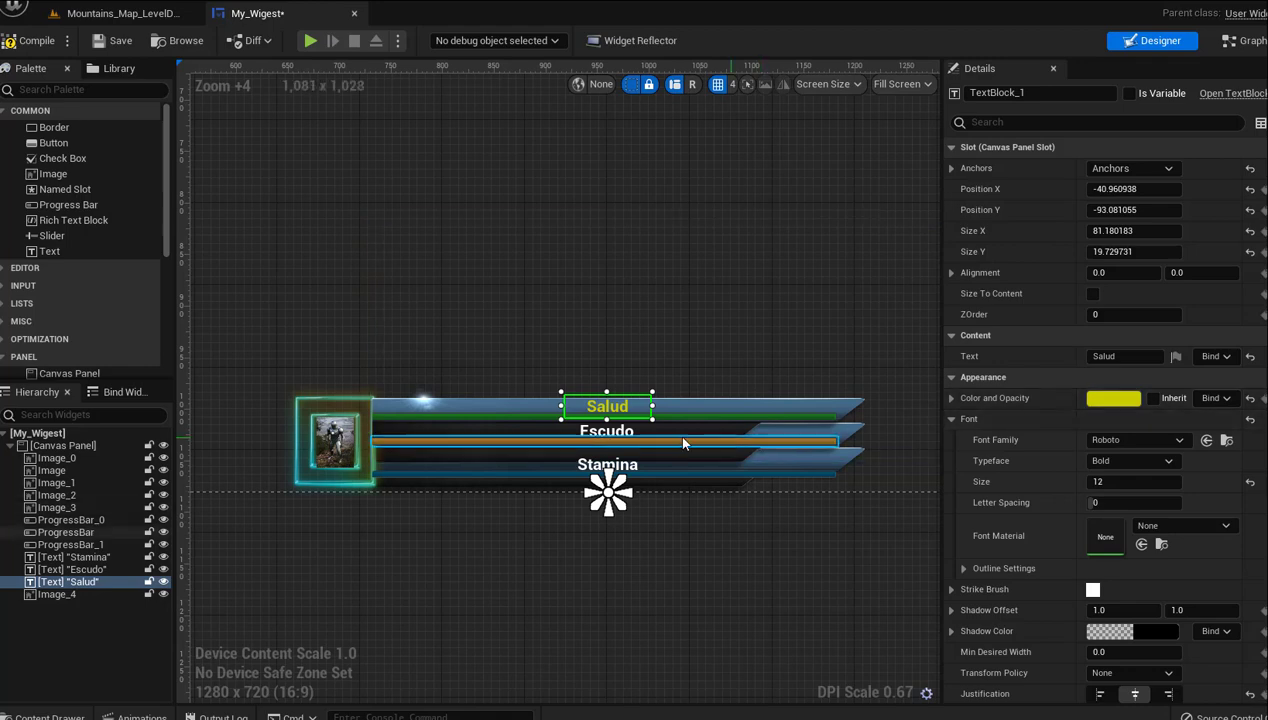
click(606, 431)
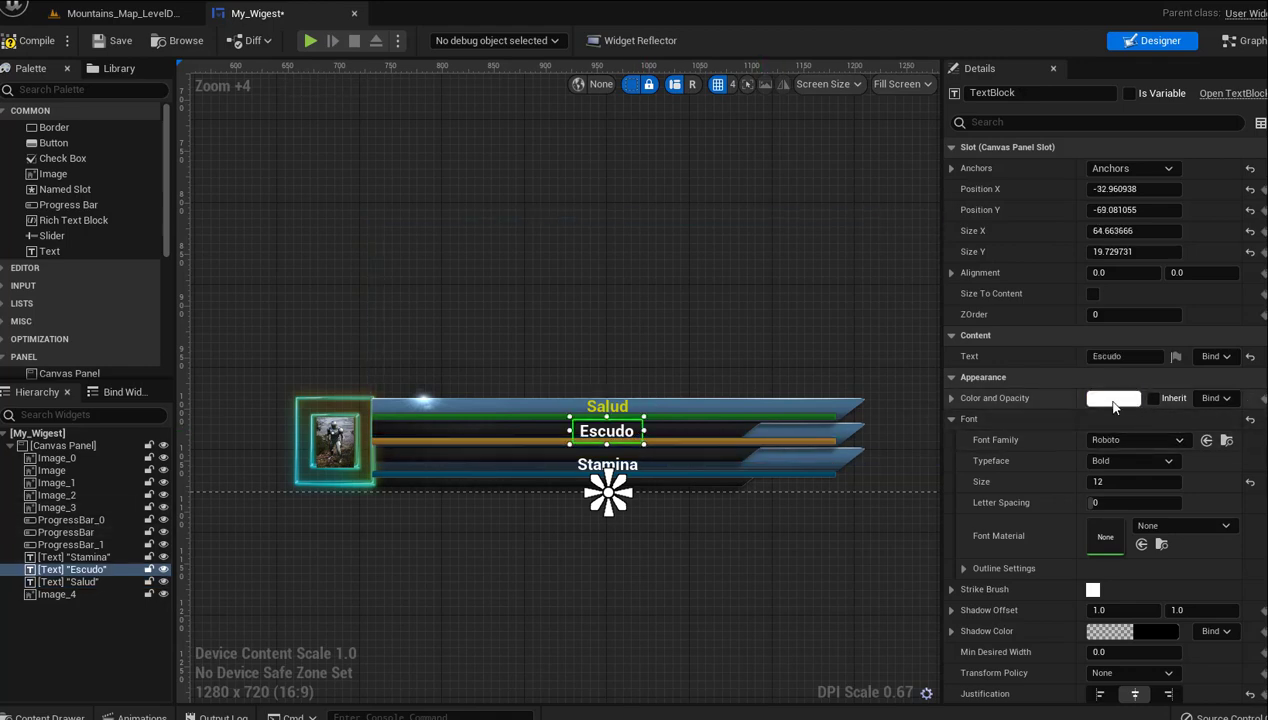
click(1113, 398)
click(1085, 472)
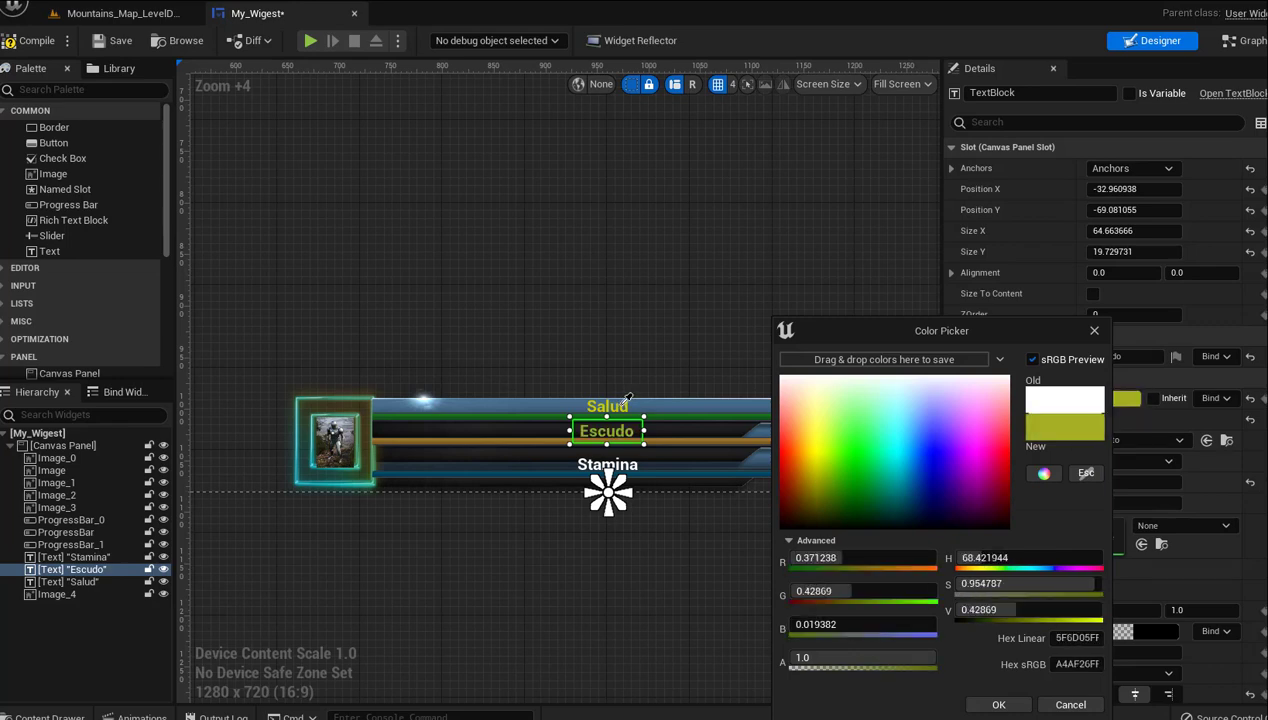
click(628, 400)
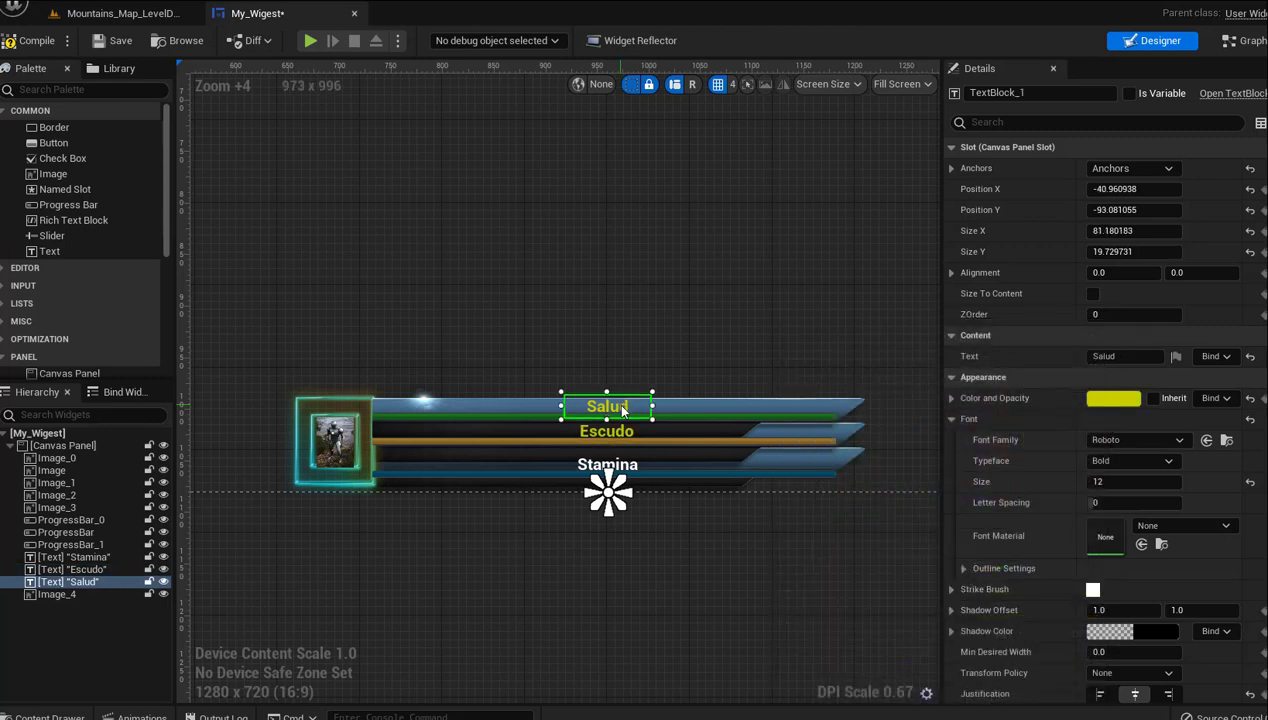
Colour the Stamina label with Escudo's yellow using the eyedropper
click(620, 466)
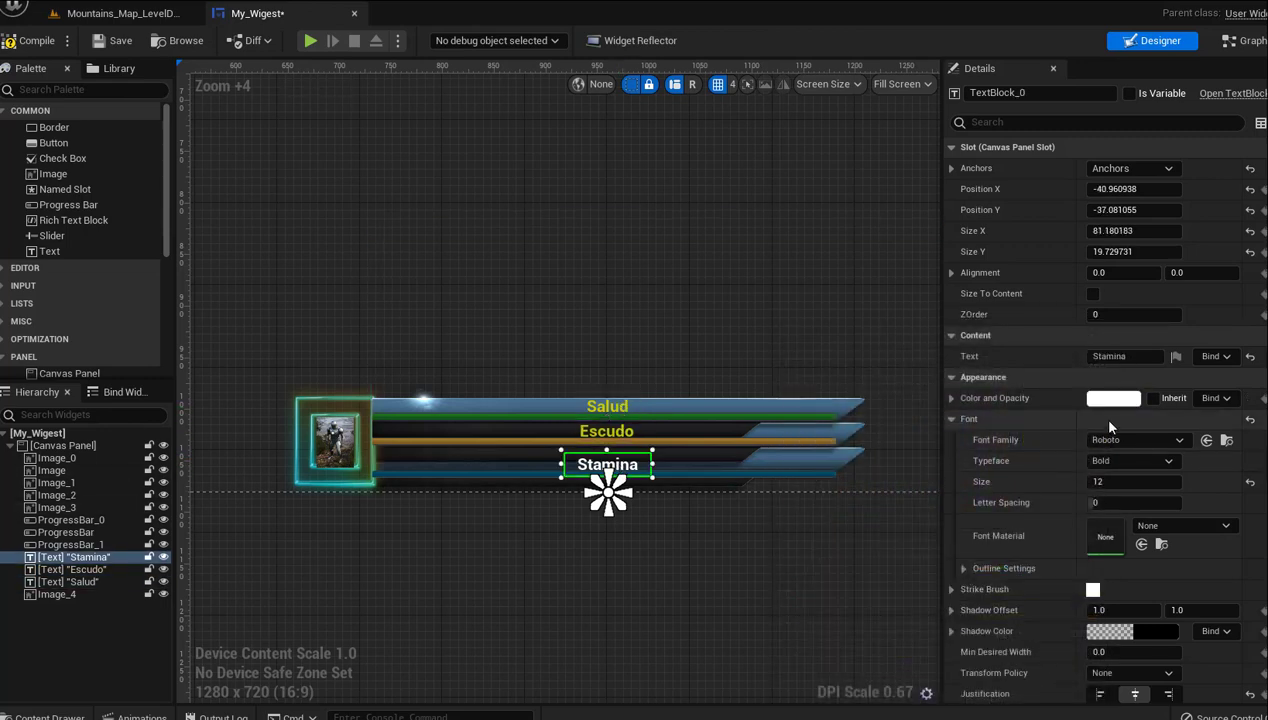
click(1100, 399)
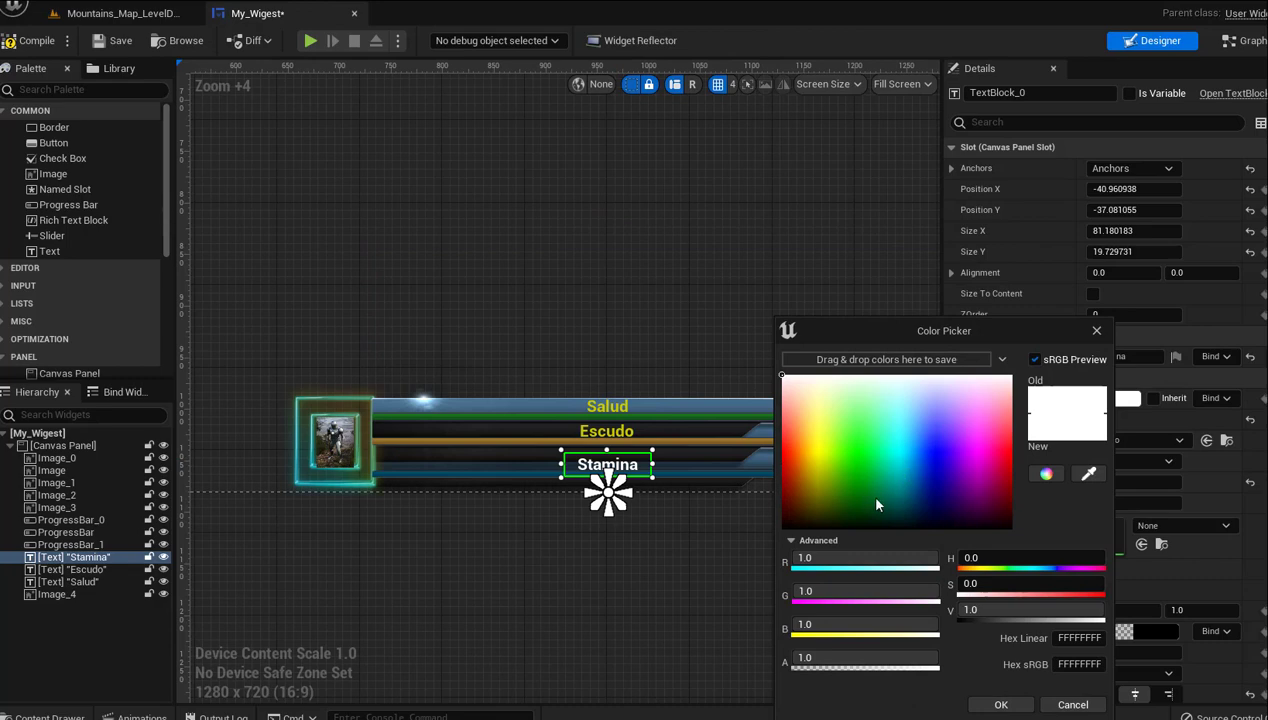
click(1088, 477)
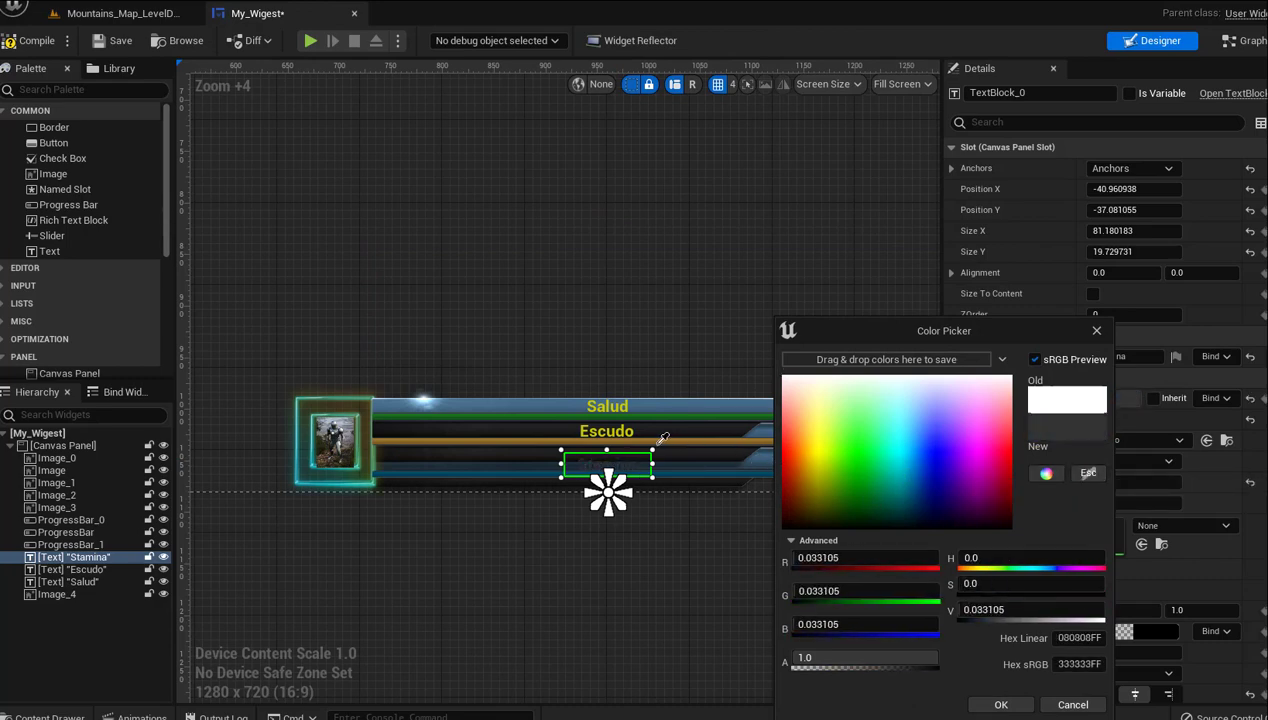
click(628, 430)
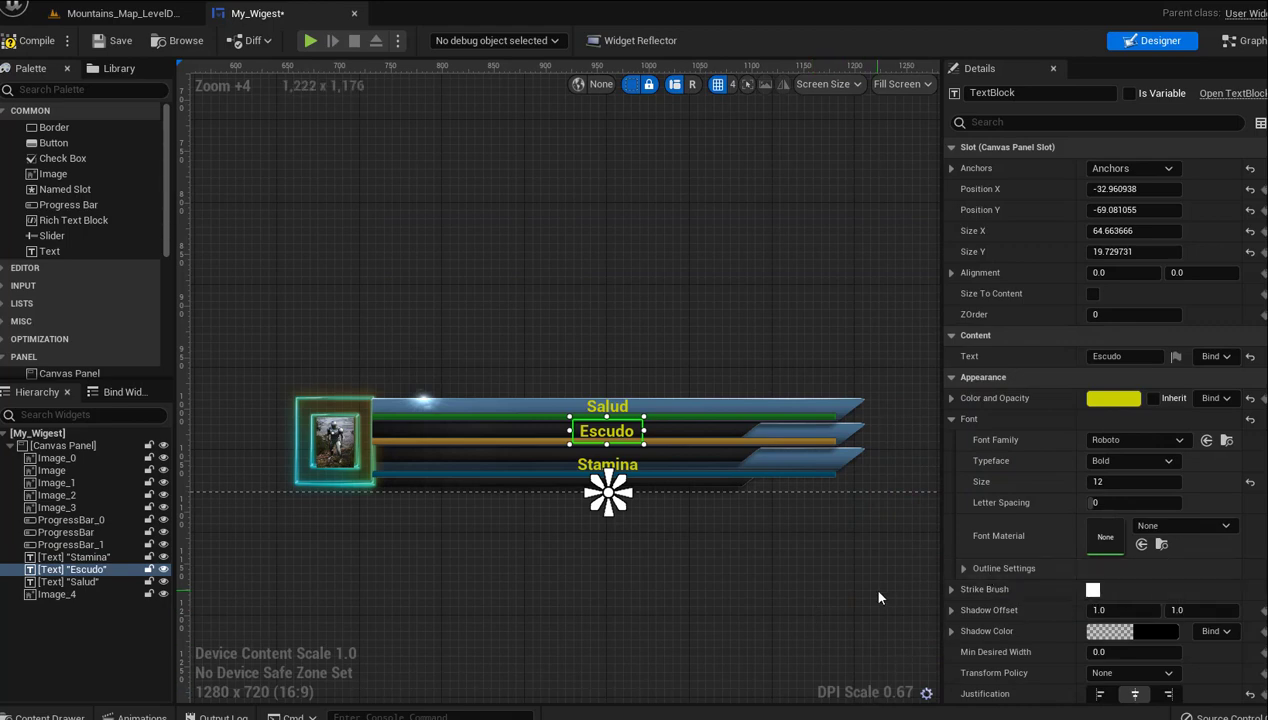
click(523, 305)
scroll(578, 552, down, 2)
right_drag(565, 546, 566, 523)
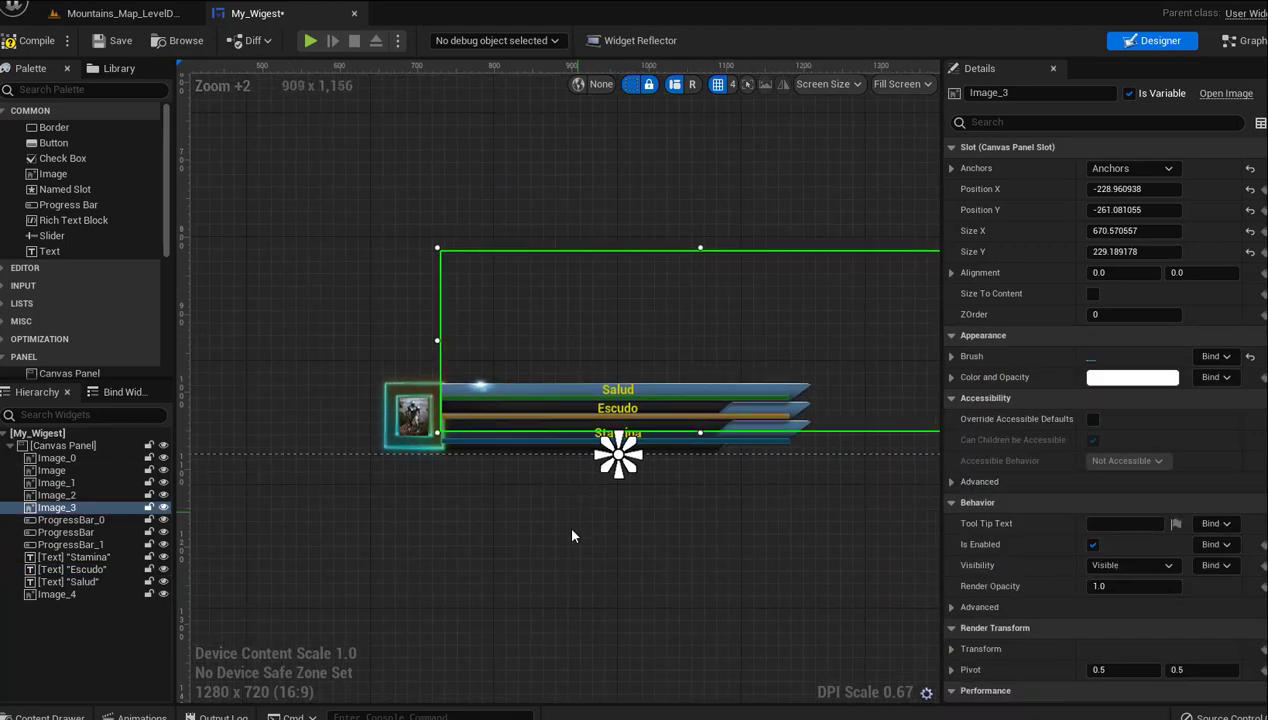
click(492, 498)
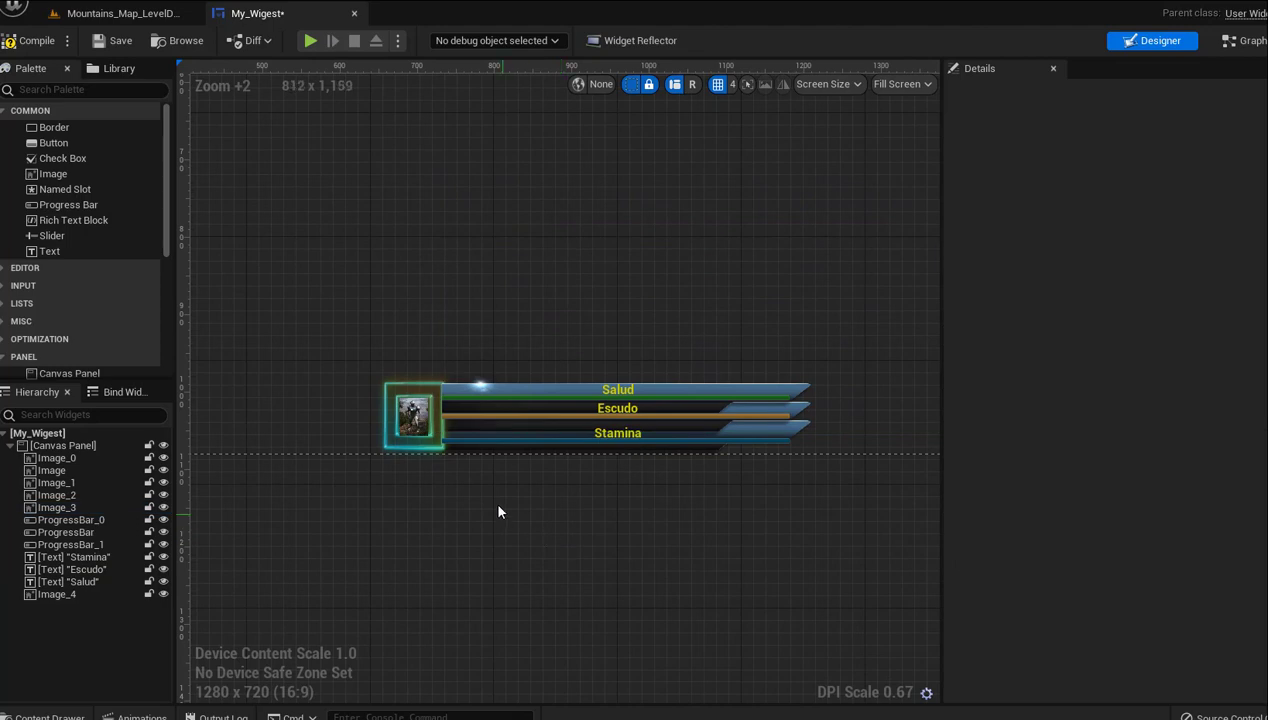
Compile and save the My_Wigest widget blueprint
click(22, 41)
click(97, 40)
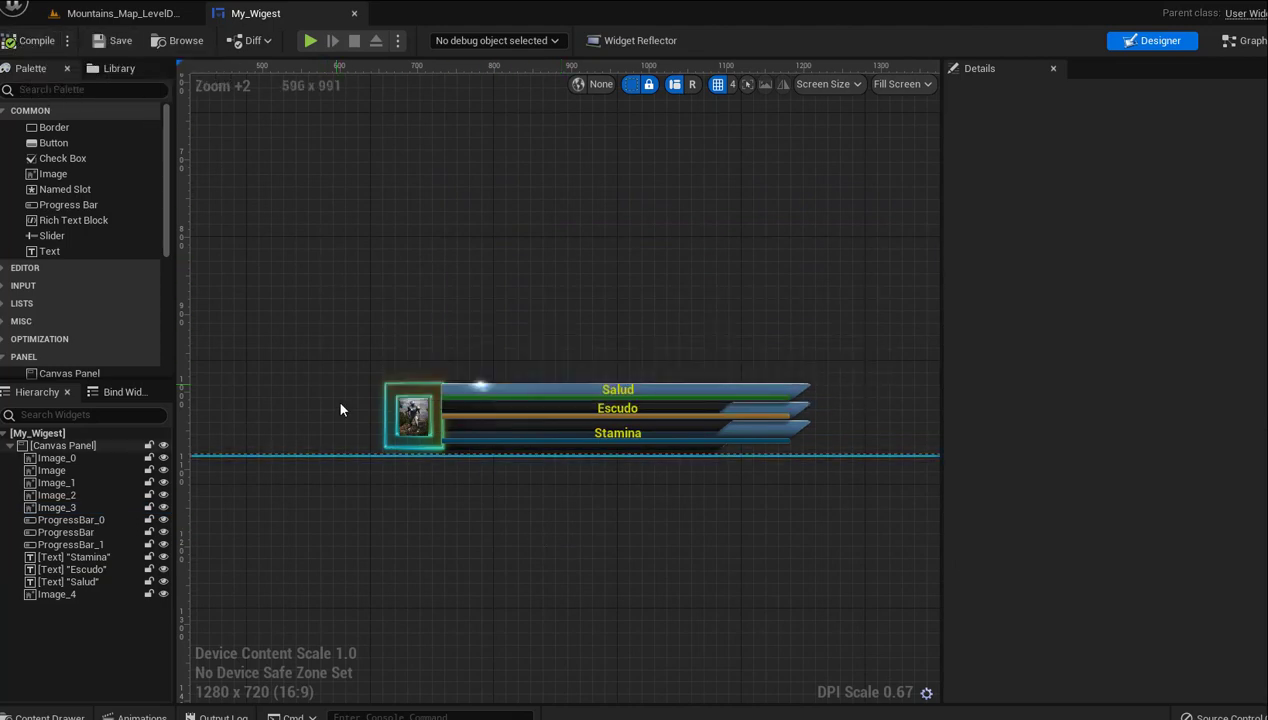
scroll(356, 497, down, 2)
mouse_move(393, 529)
right_down()
mouse_move(489, 546)
mouse_move(439, 538)
right_up()
scroll(519, 551, up, 2)
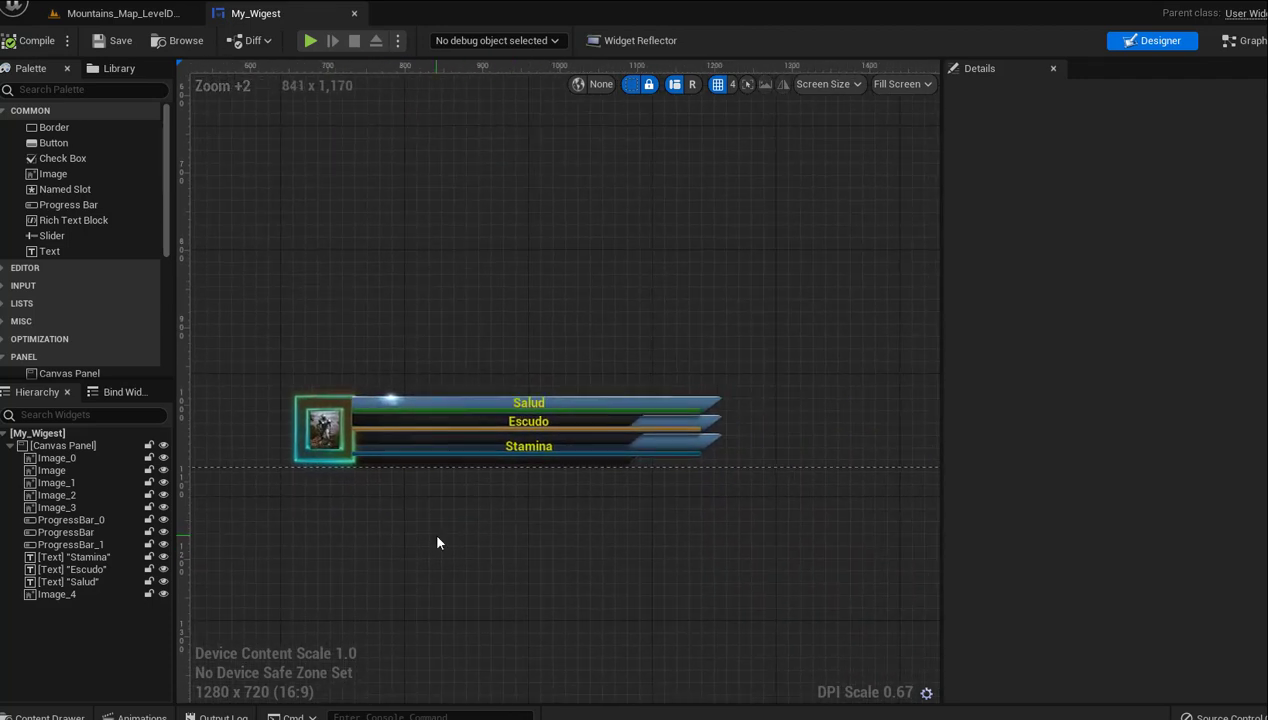
Anchor Stamina and Escudo to bottom centre and set a new anchor for Salud
click(529, 450)
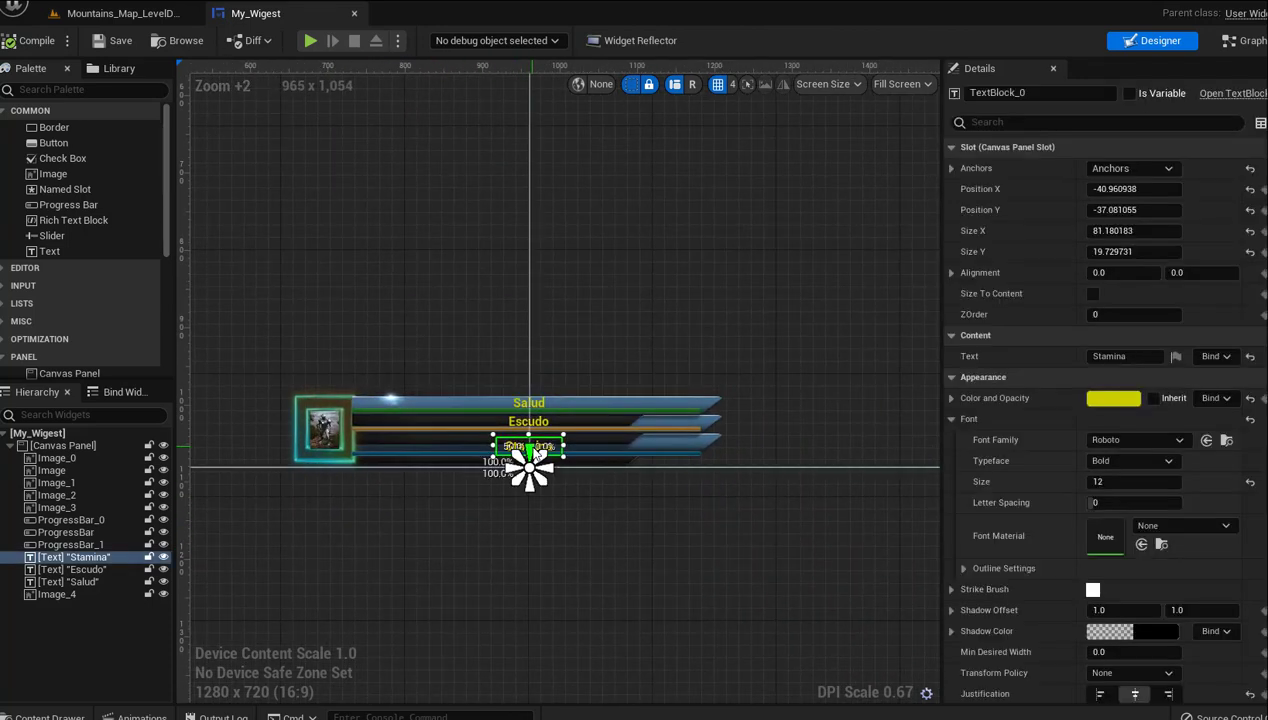
click(1107, 170)
click(1144, 317)
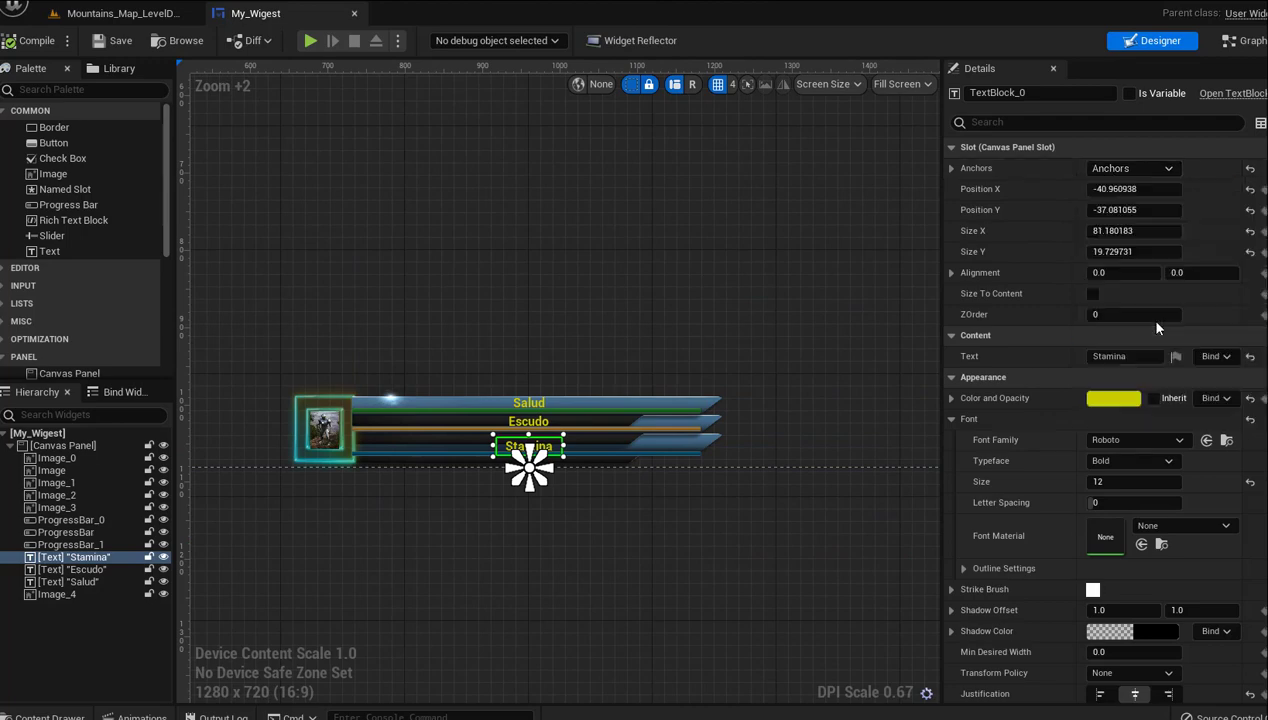
click(543, 423)
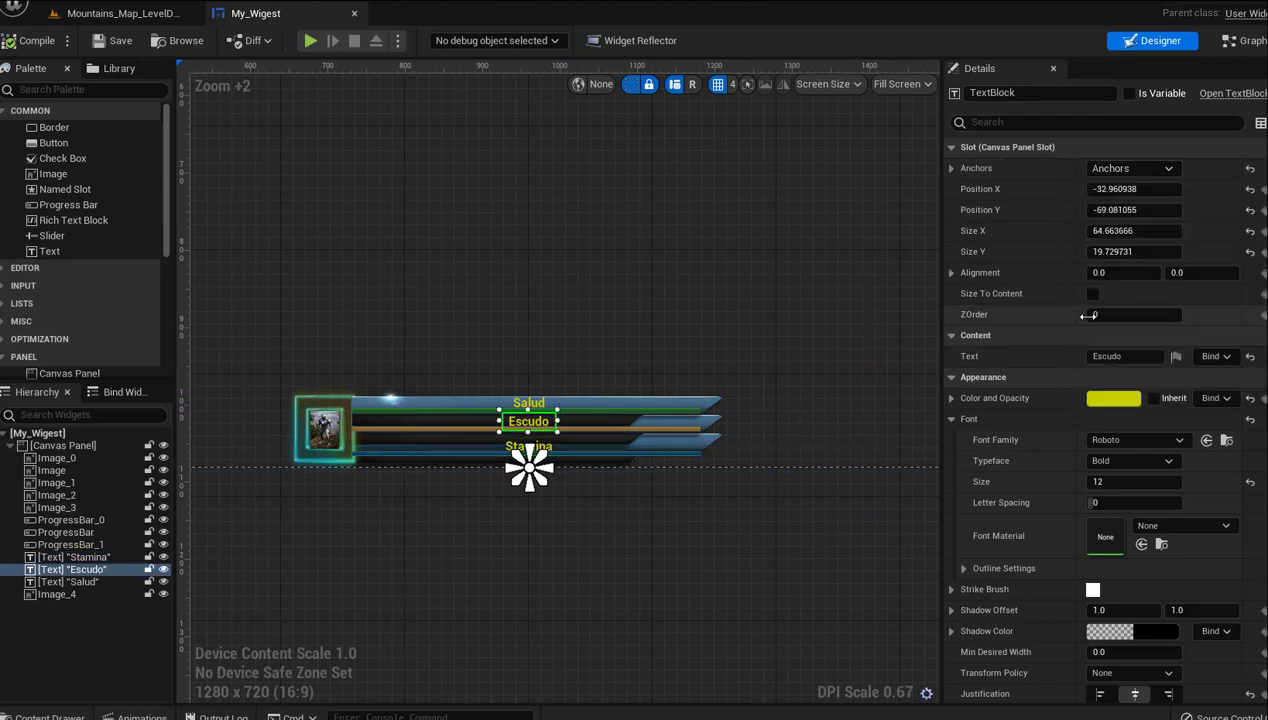
click(1118, 168)
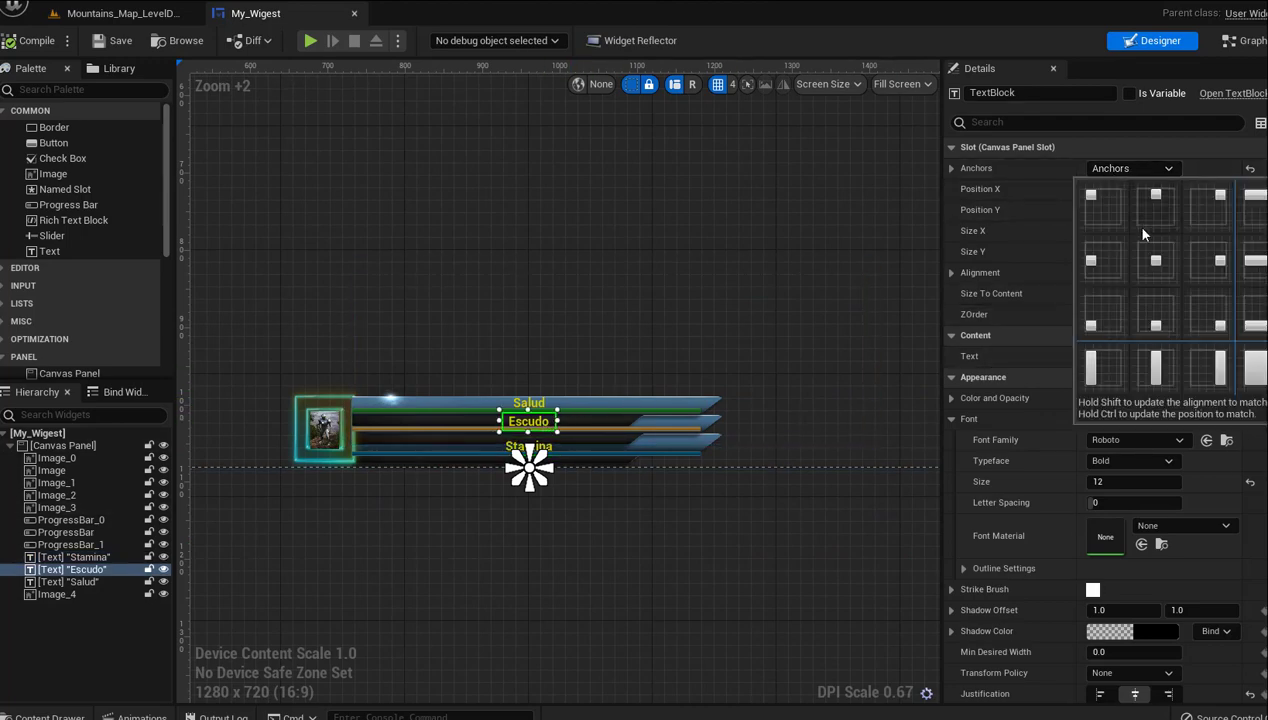
click(1156, 330)
click(538, 405)
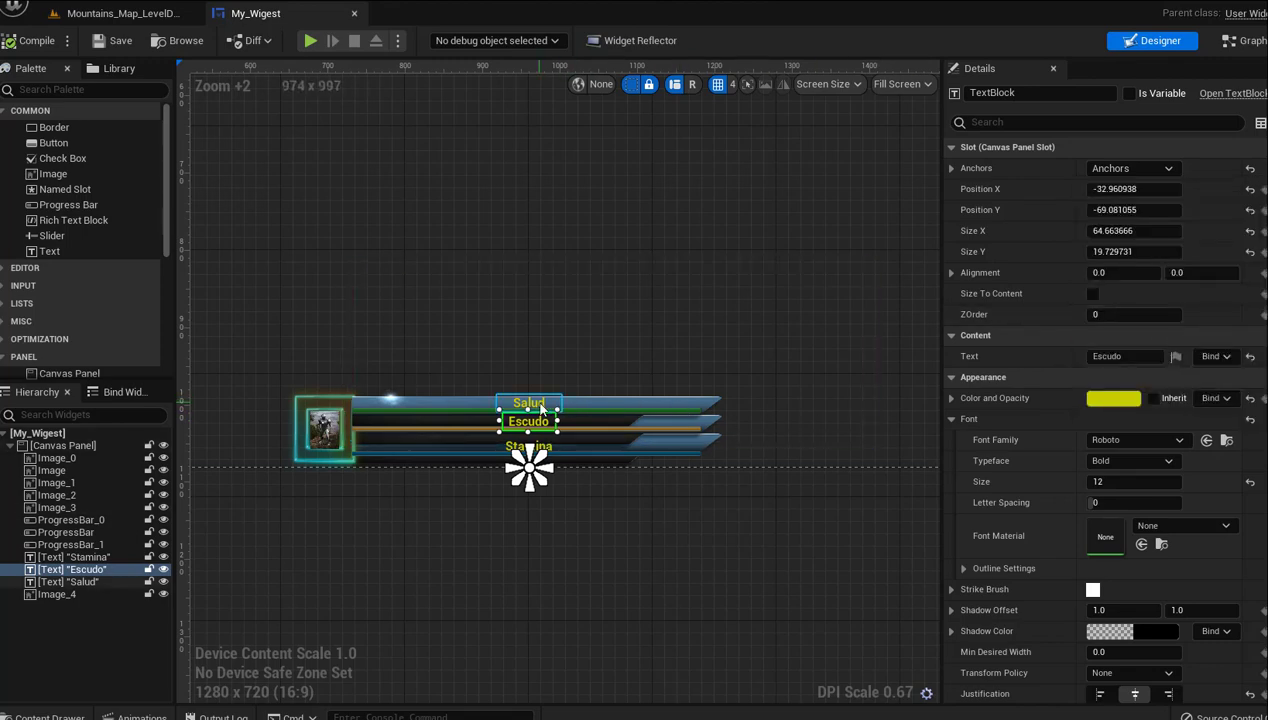
click(1124, 170)
click(1155, 325)
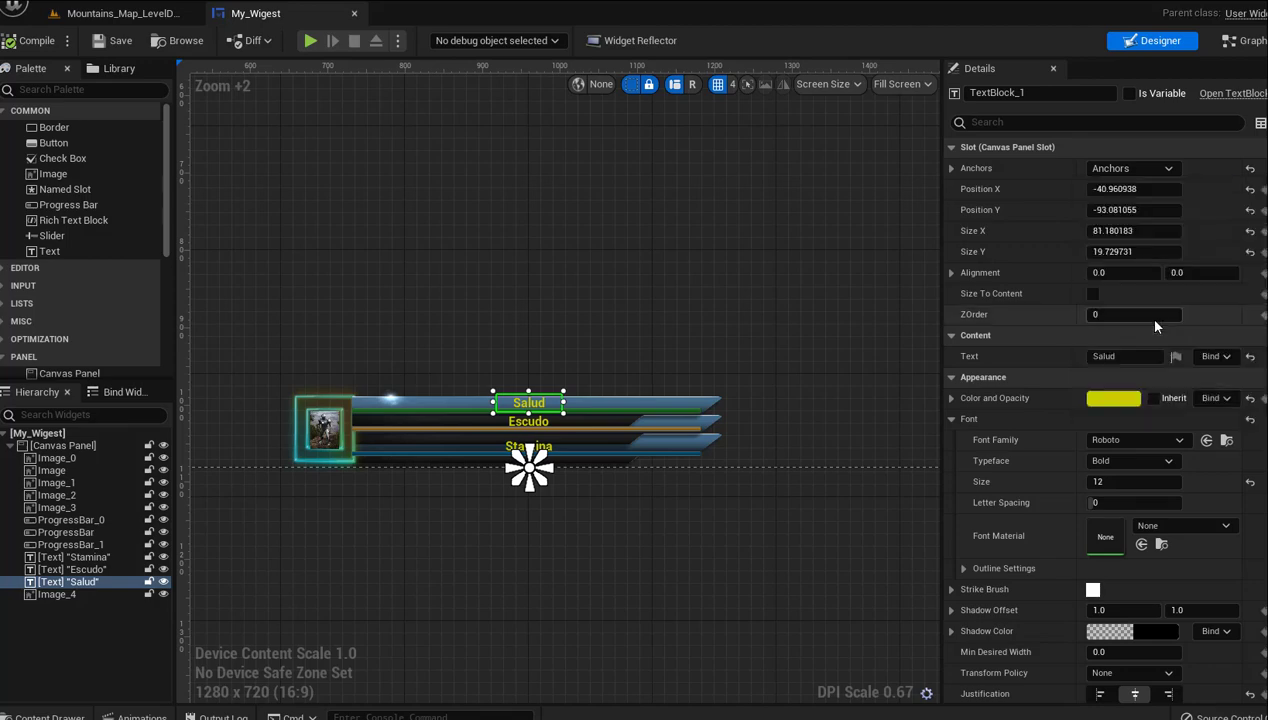
Drag the star image right to 508, 120, then drop a Progress Bar onto the canvas
click(497, 558)
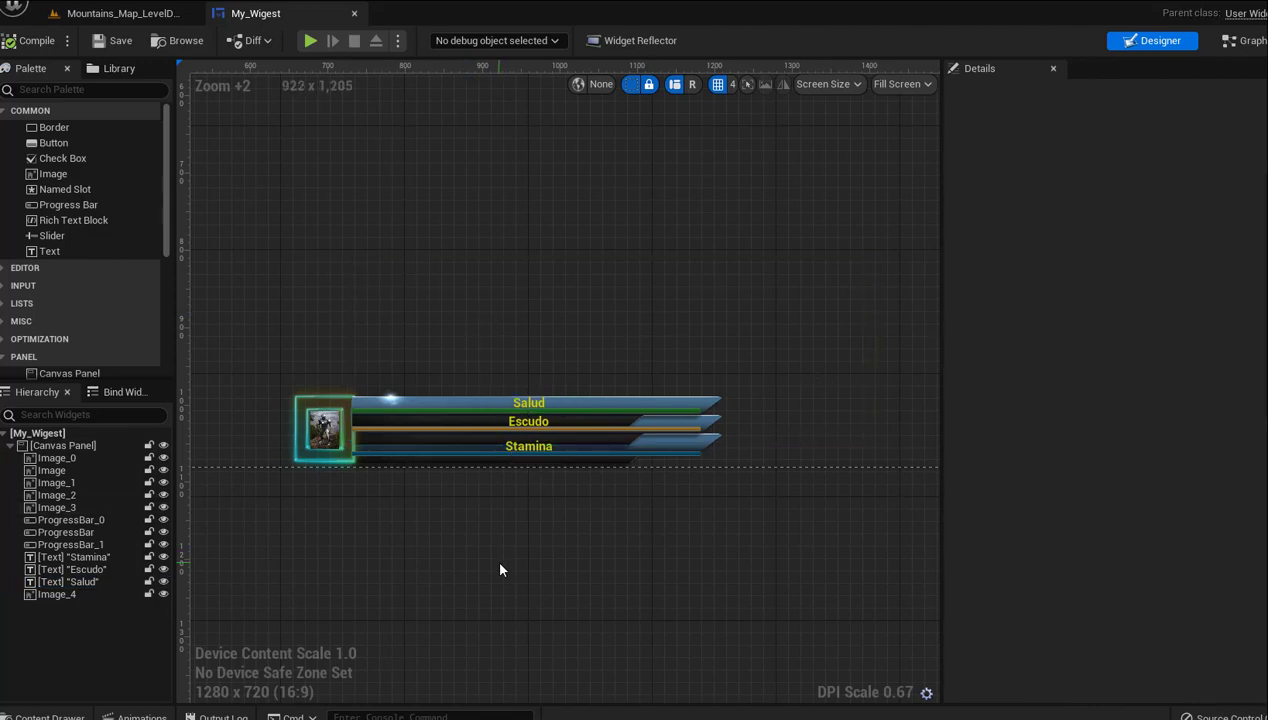
right_drag(497, 558, 800, 716)
right_drag(510, 330, 700, 444)
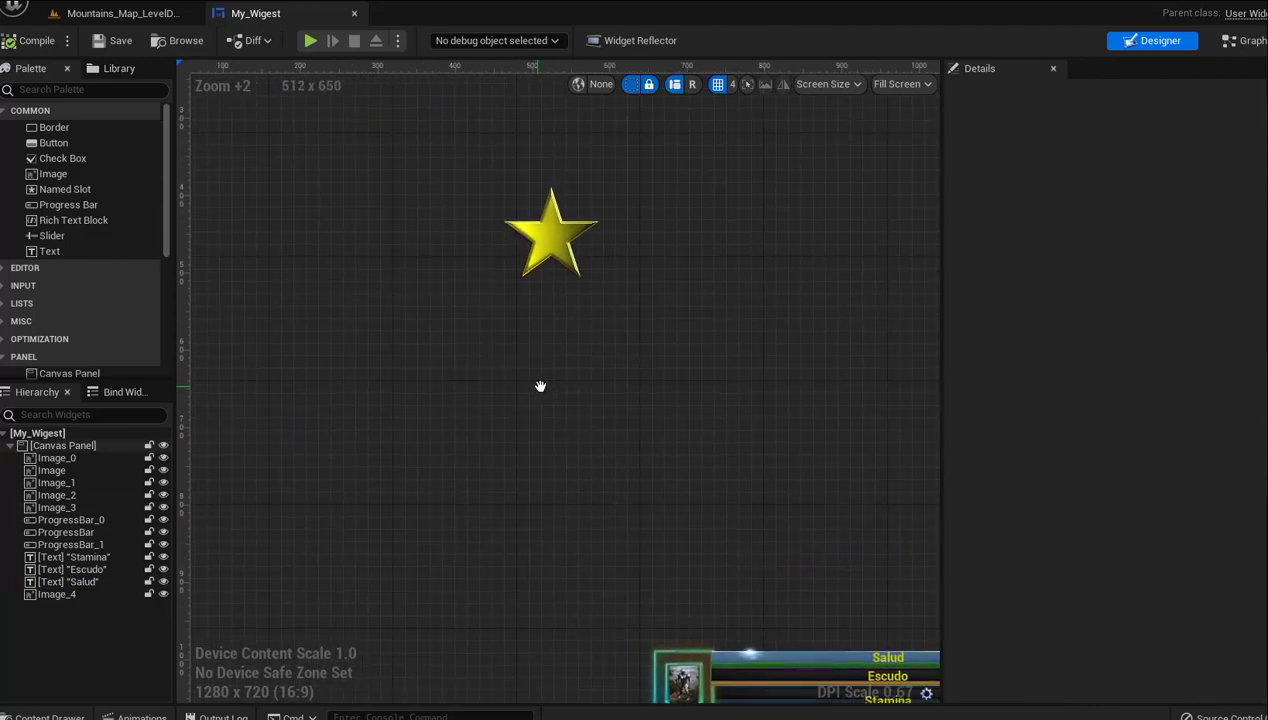
mouse_move(657, 401)
right_down()
mouse_move(504, 453)
mouse_move(509, 549)
right_up()
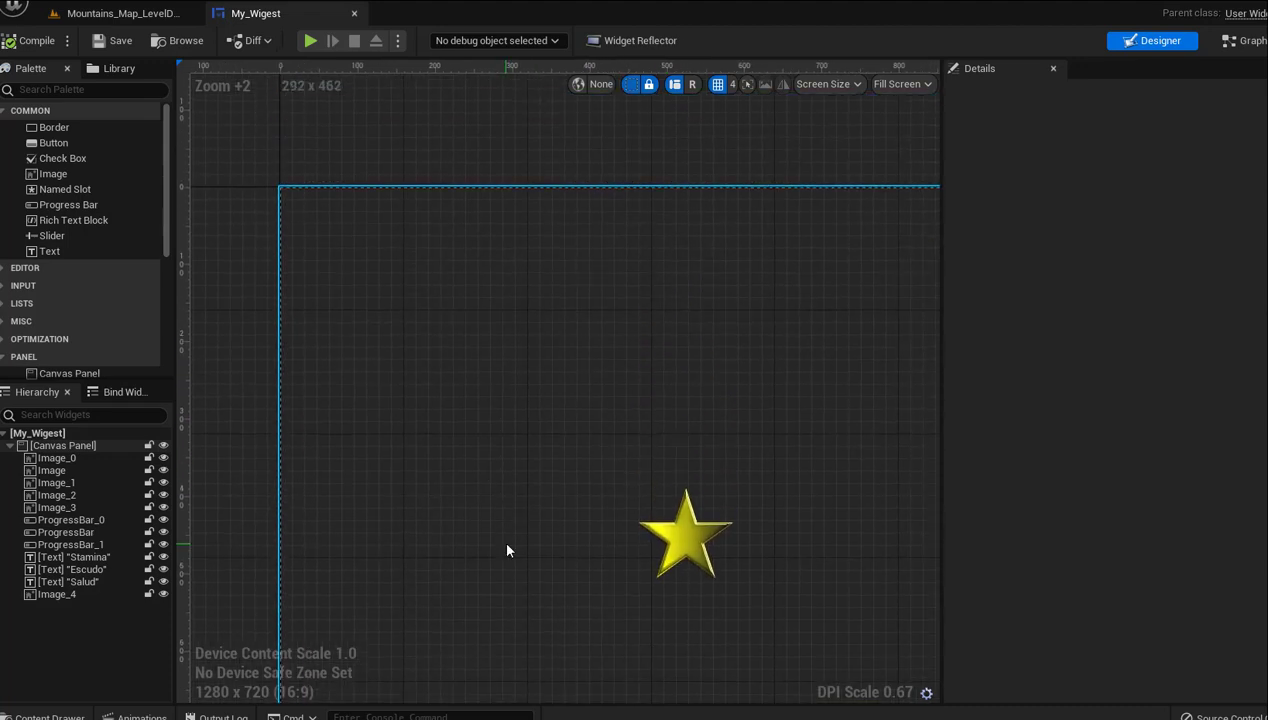
click(693, 545)
drag(693, 545, 590, 372)
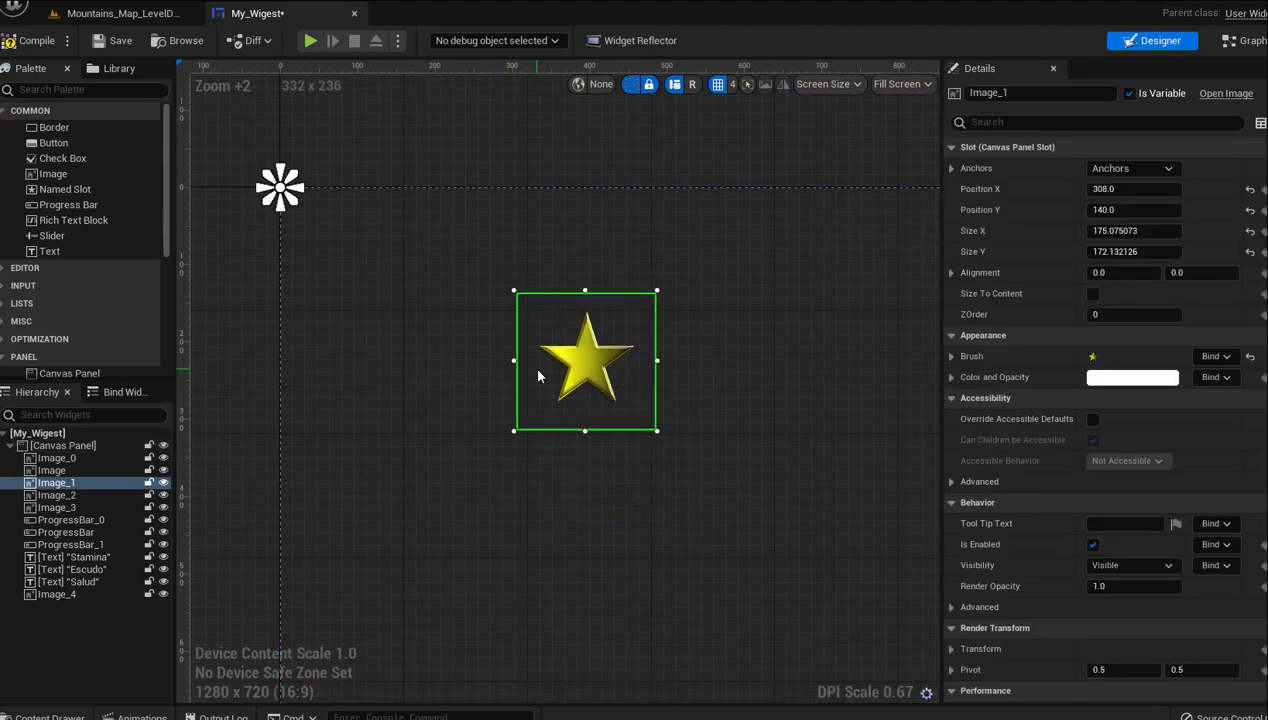
right_drag(567, 390, 622, 447)
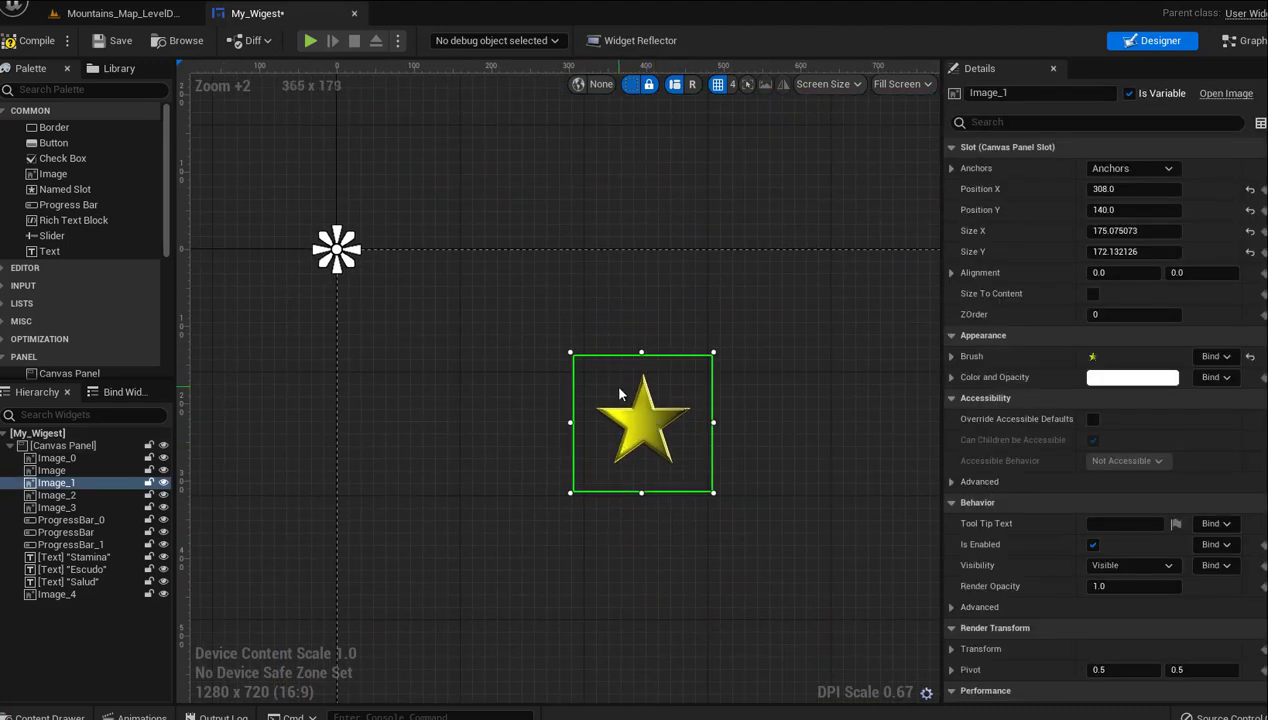
drag(619, 393, 774, 378)
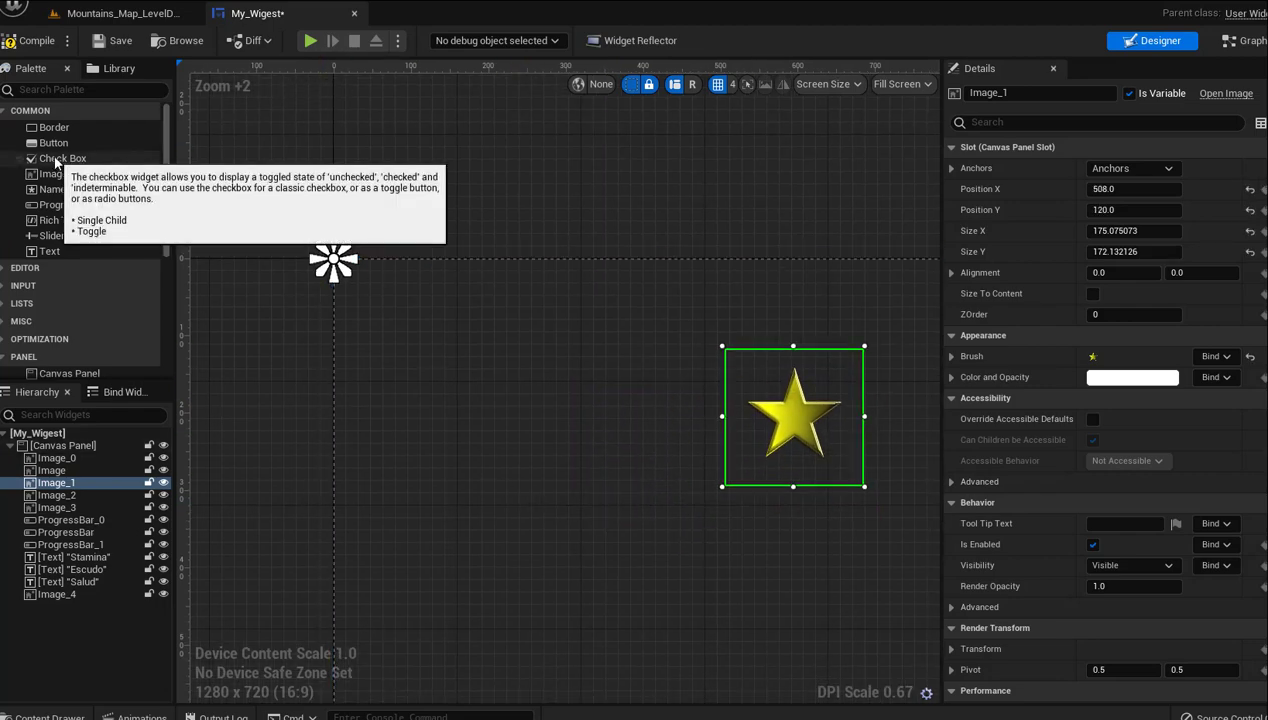
mouse_move(60, 204)
mouse_down()
mouse_move(378, 339)
mouse_move(384, 361)
mouse_move(373, 350)
mouse_up()
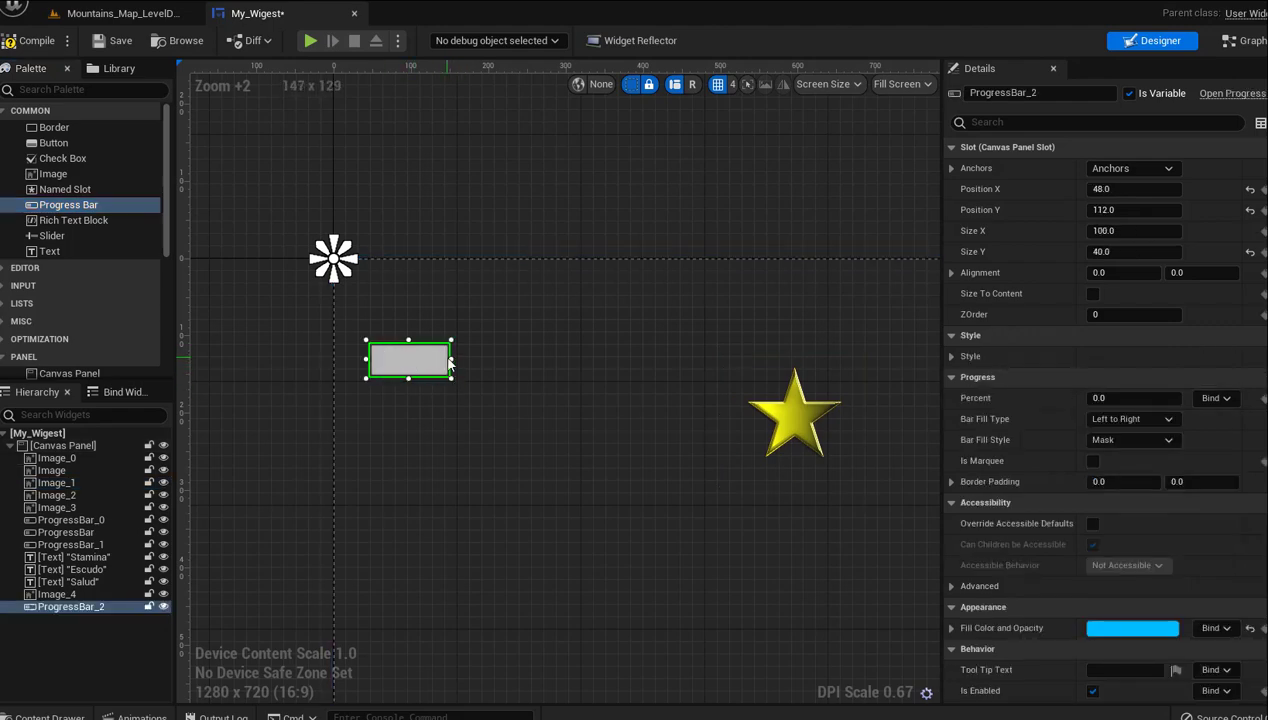
Widen and thin the new progress bar and nudge it down to 52, 148
mouse_move(452, 359)
mouse_down()
mouse_move(650, 392)
mouse_move(632, 388)
mouse_up()
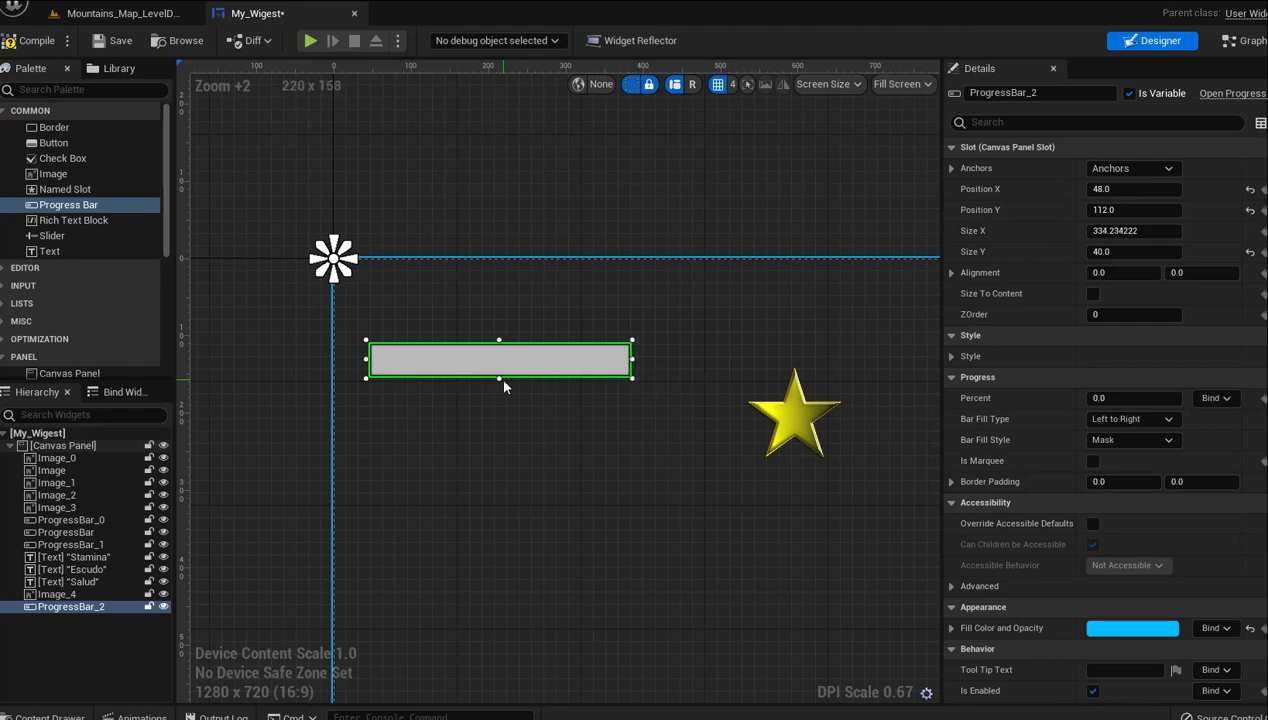
drag(499, 378, 499, 359)
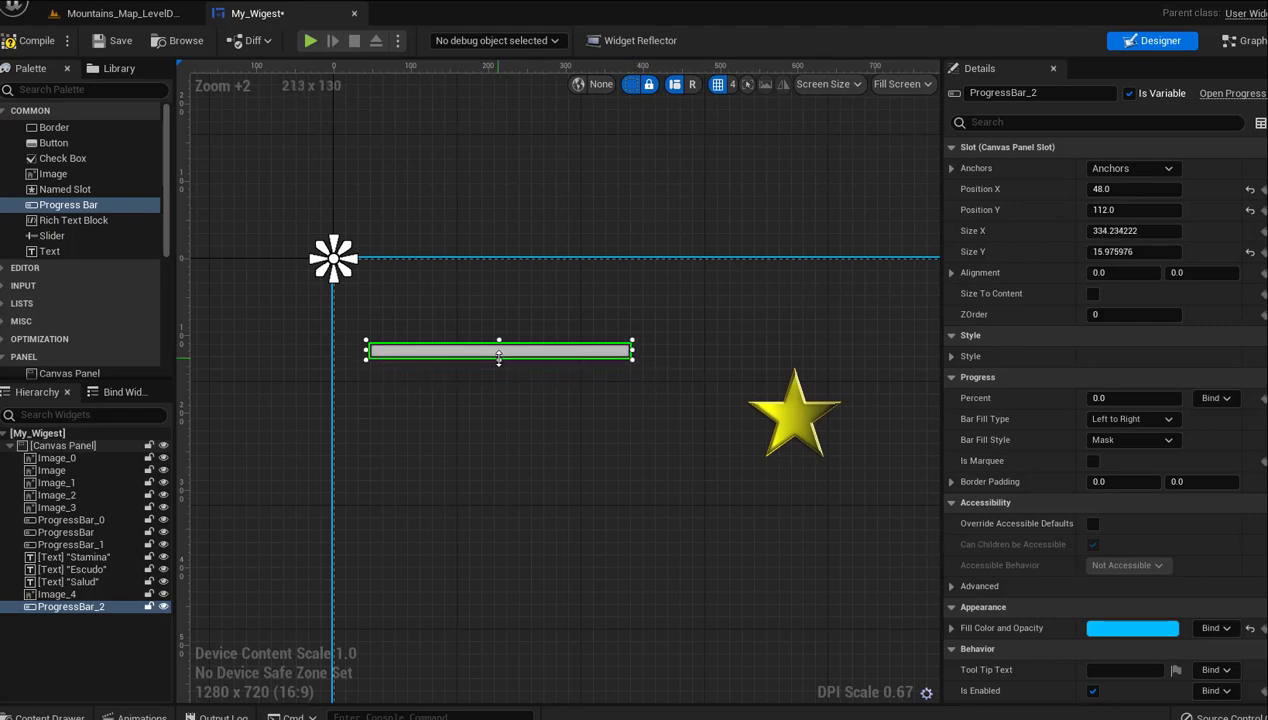
right_drag(507, 384, 611, 514)
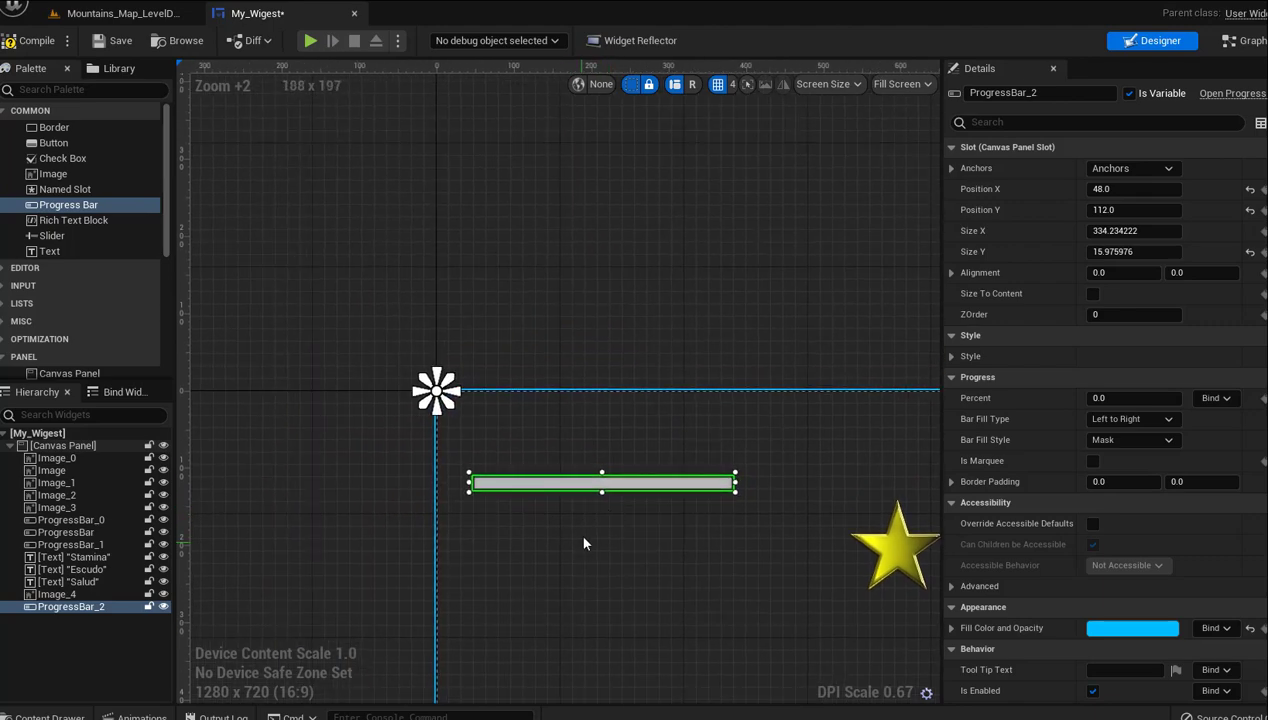
right_drag(578, 525, 571, 505)
drag(551, 457, 562, 494)
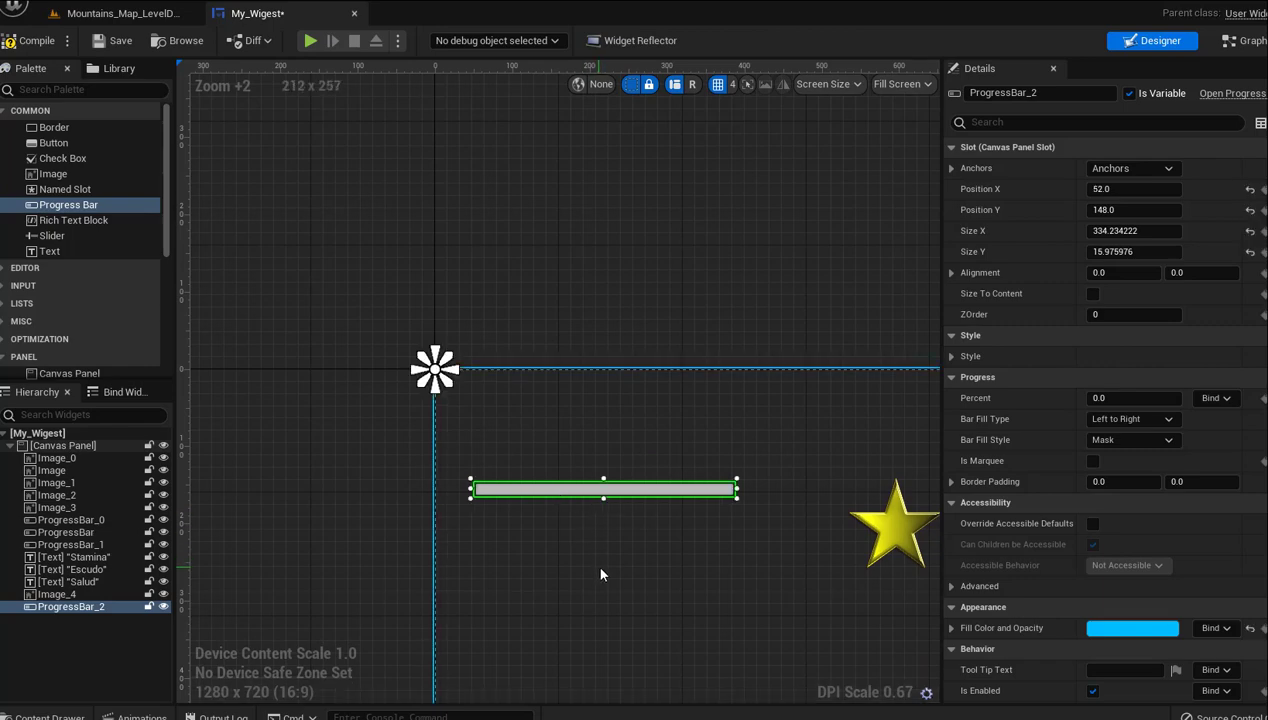
mouse_move(630, 560)
right_down()
mouse_move(599, 563)
mouse_move(592, 478)
right_up()
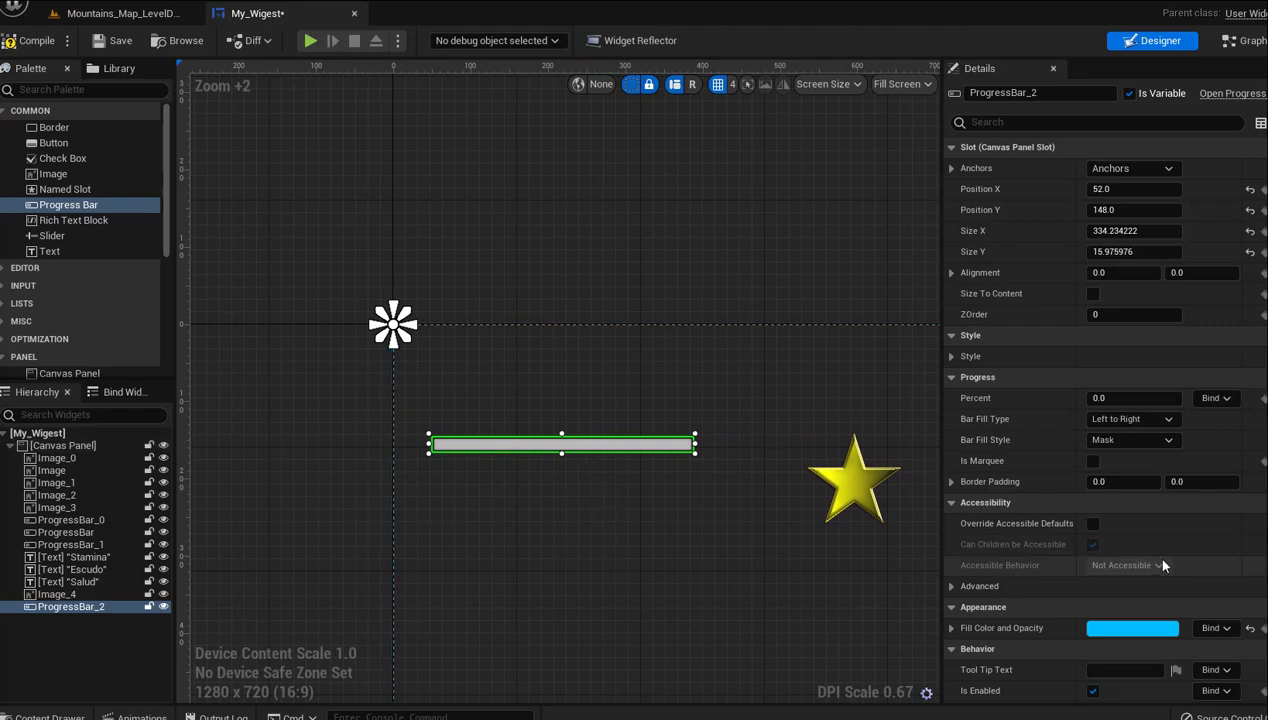
Give the progress bar a dark yellow fill and set Percent to 1.0
click(1138, 629)
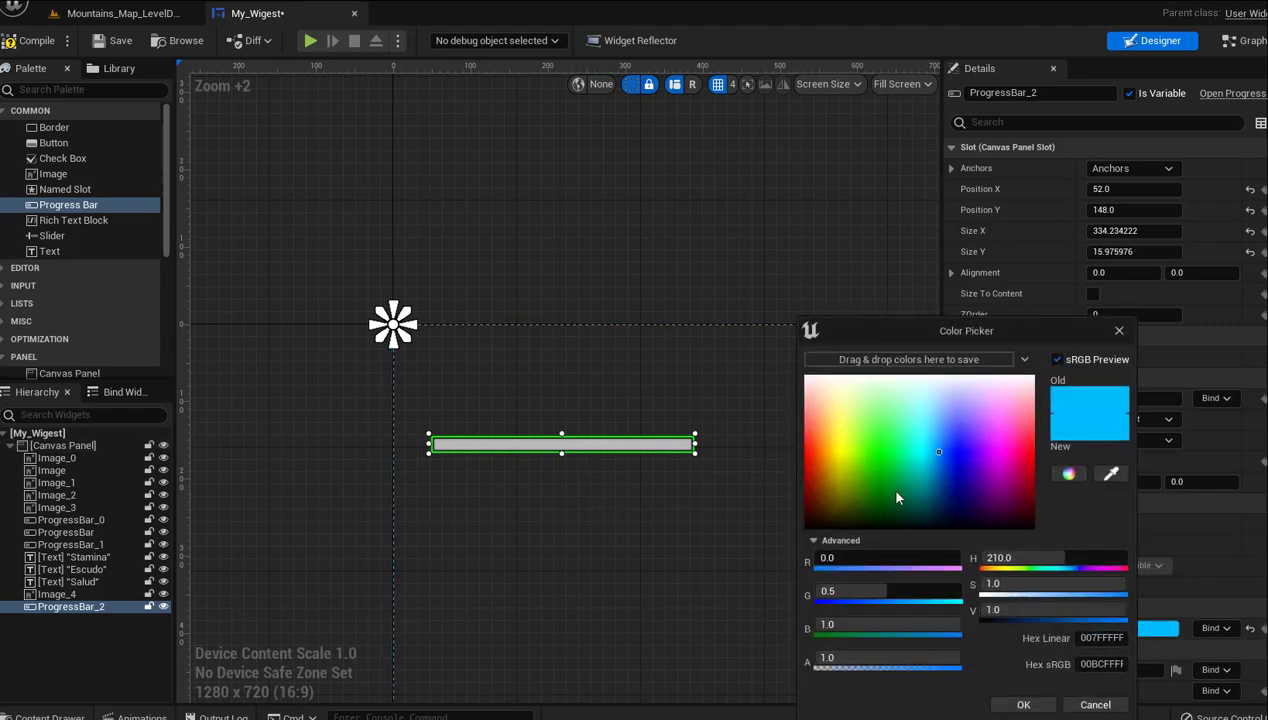
drag(843, 514, 838, 498)
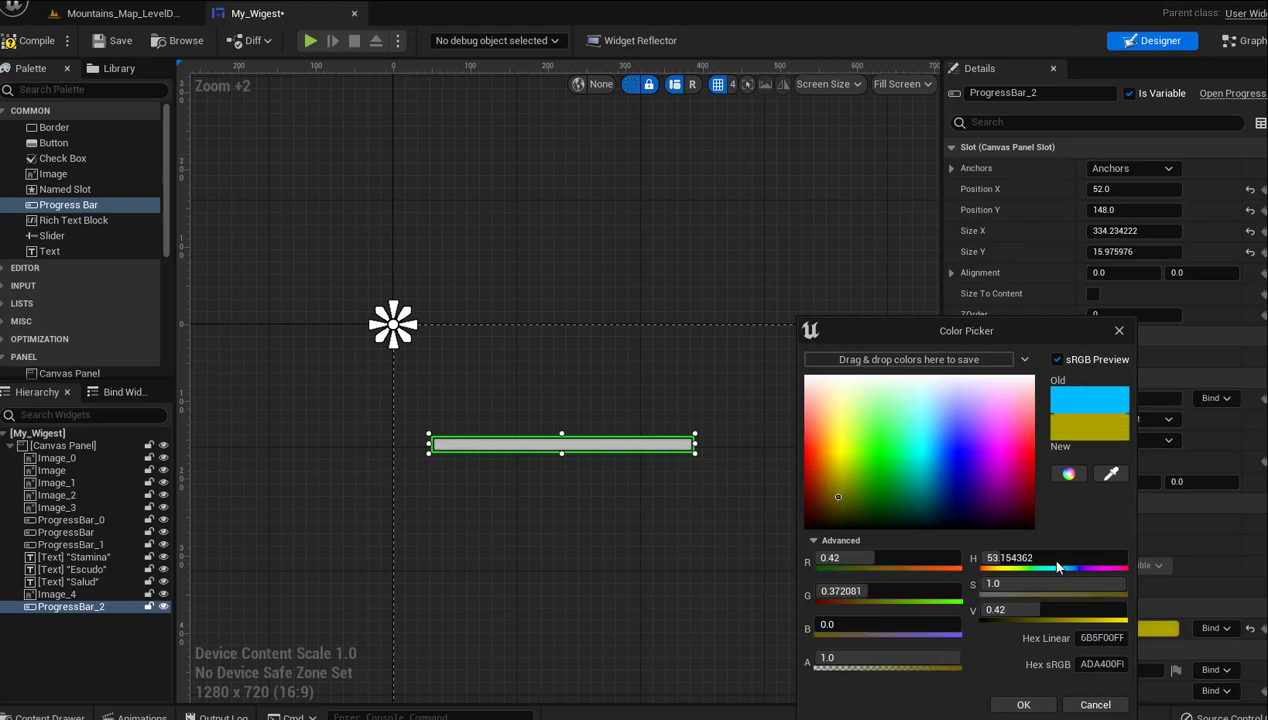
click(1022, 704)
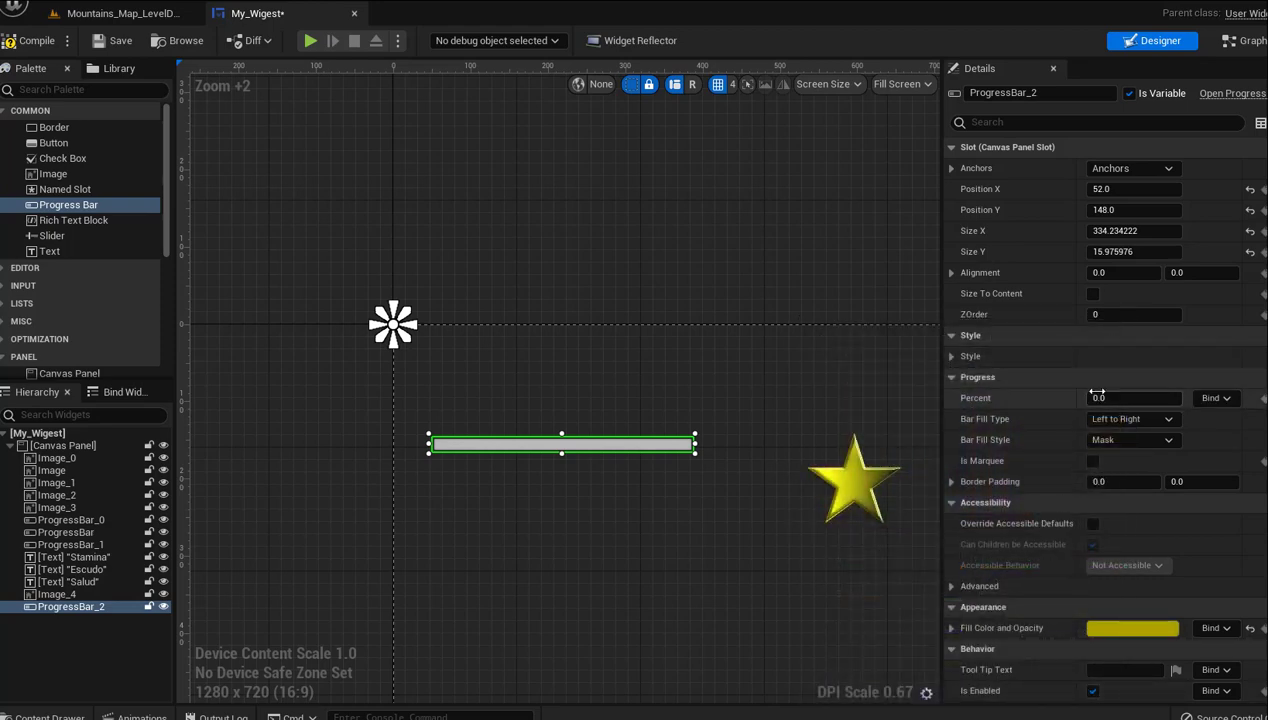
drag(1098, 397, 1180, 397)
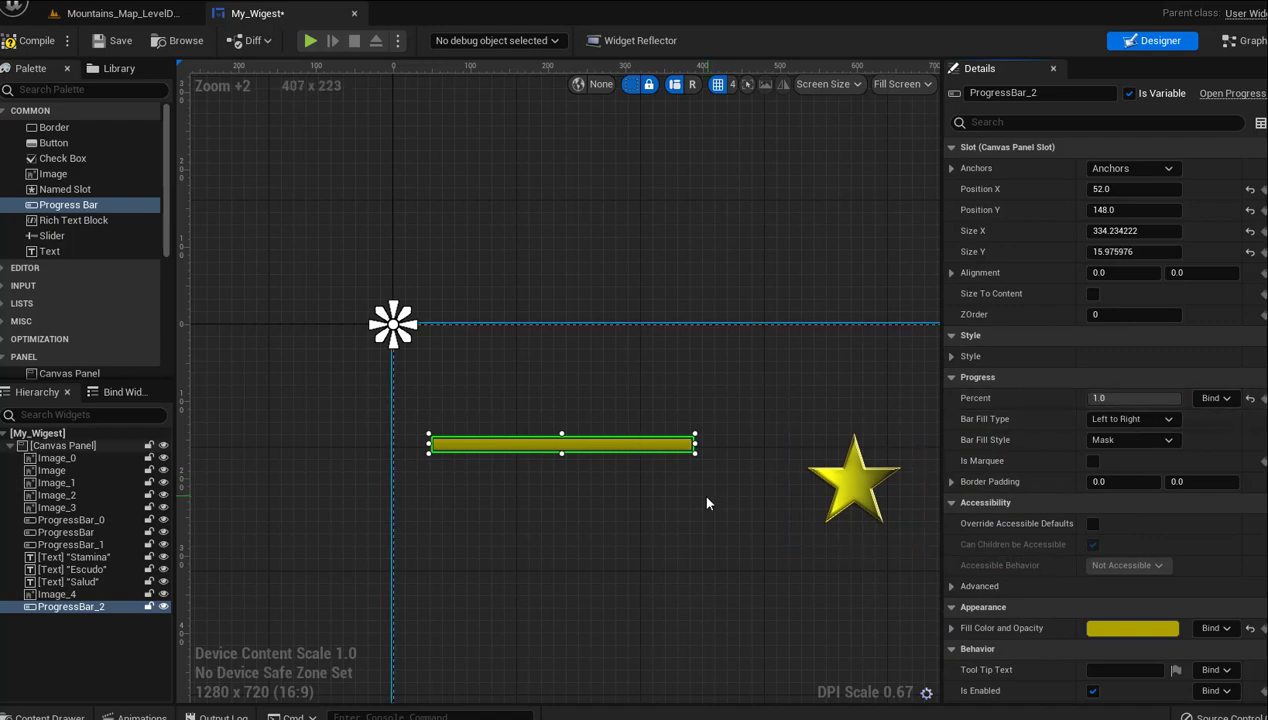
right_drag(614, 512, 628, 510)
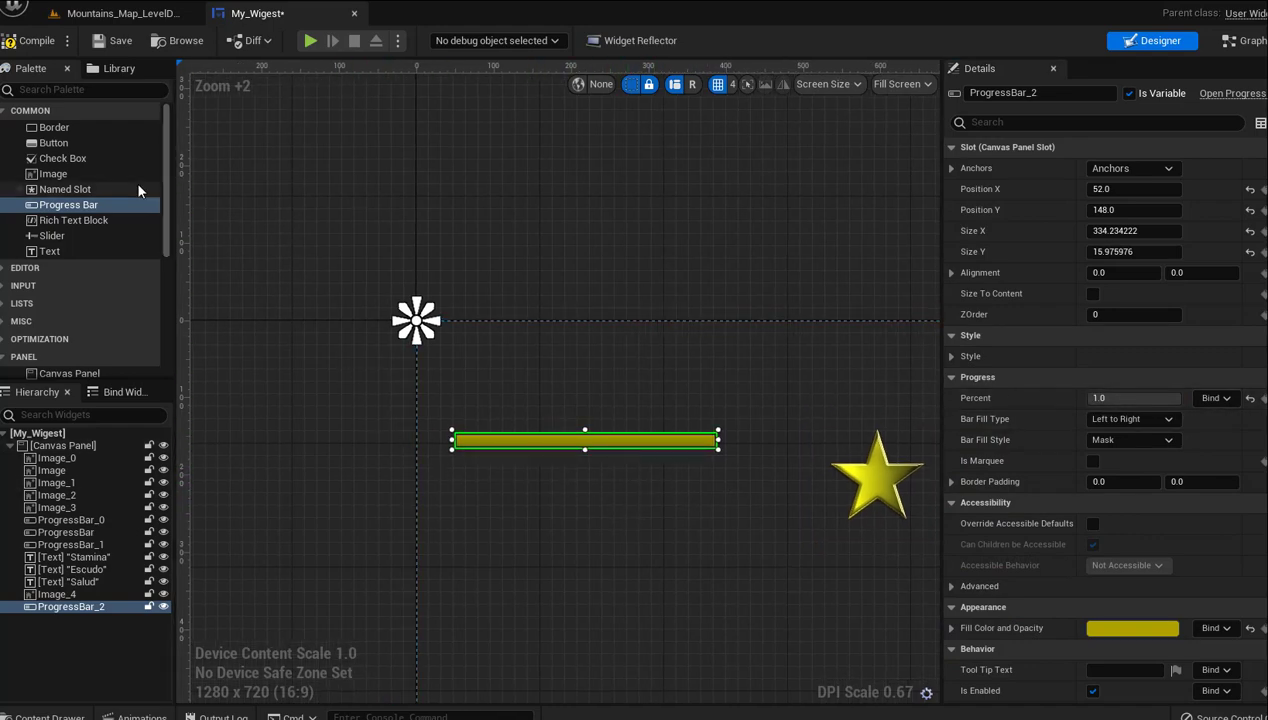
Add a Text widget reading 'XP' above the progress bar and narrow its box
click(46, 255)
drag(46, 255, 442, 400)
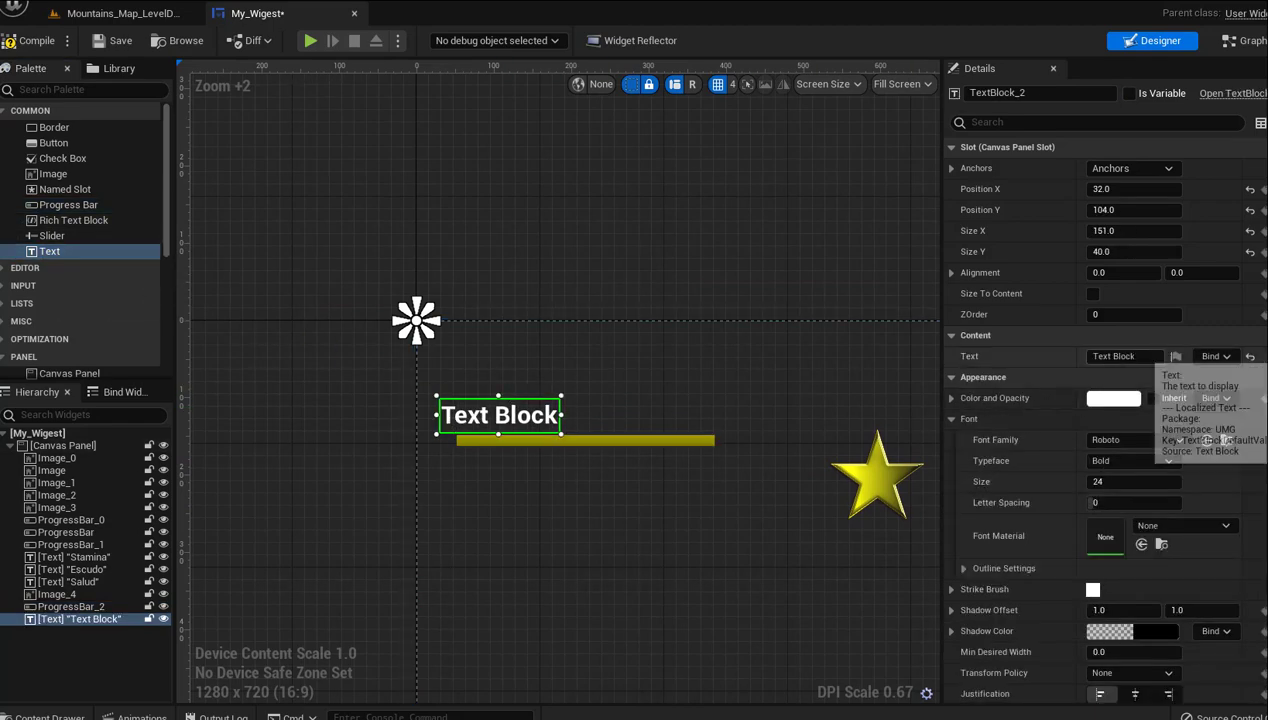
click(1105, 357)
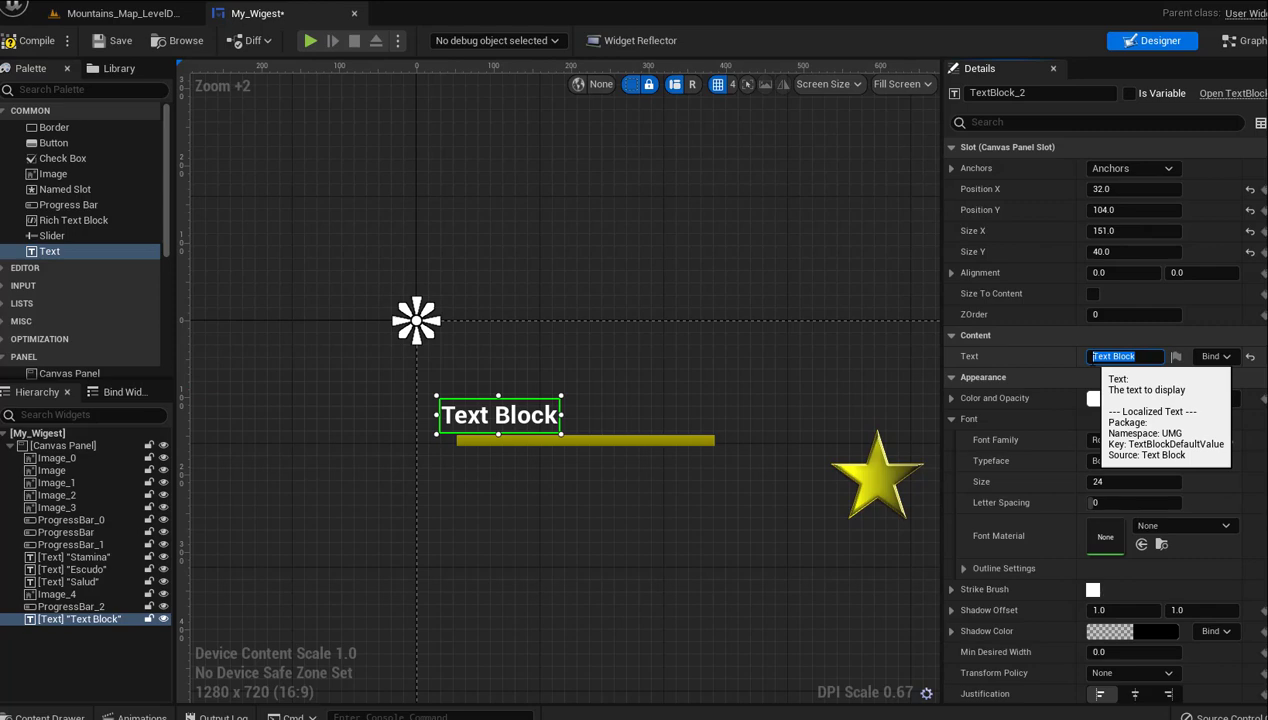
text(XP)
key(Return)
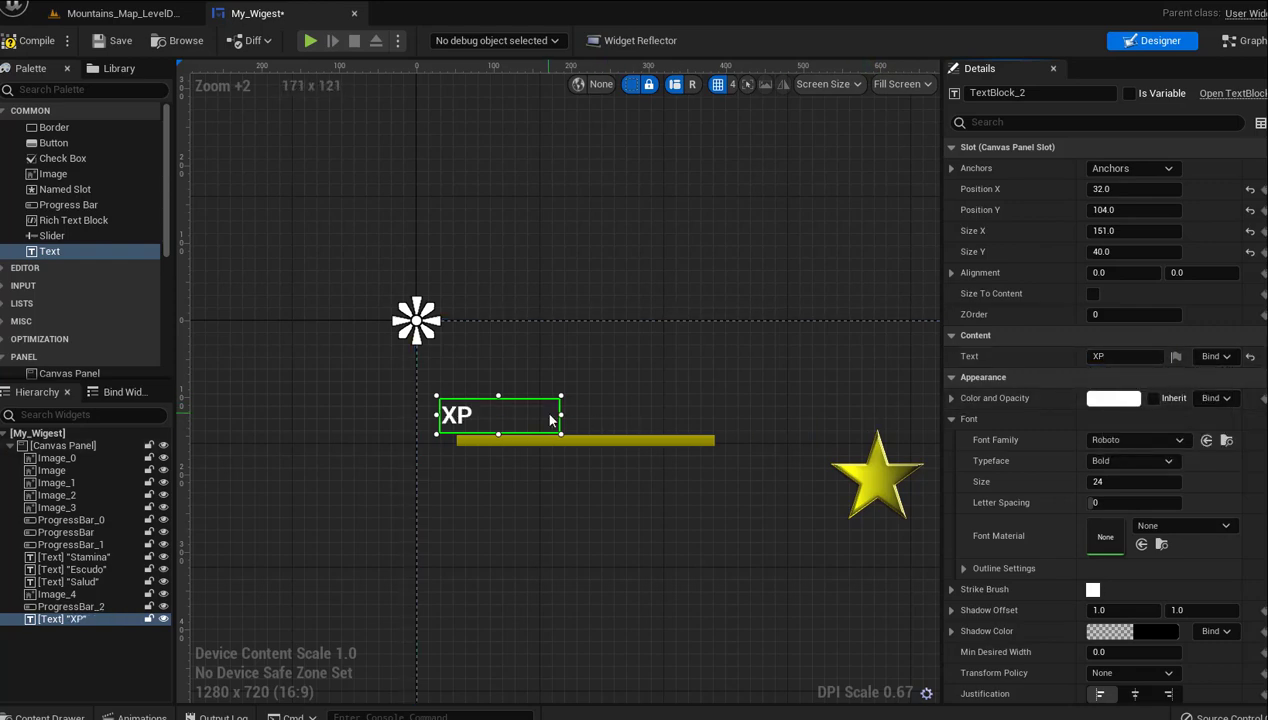
drag(561, 416, 477, 420)
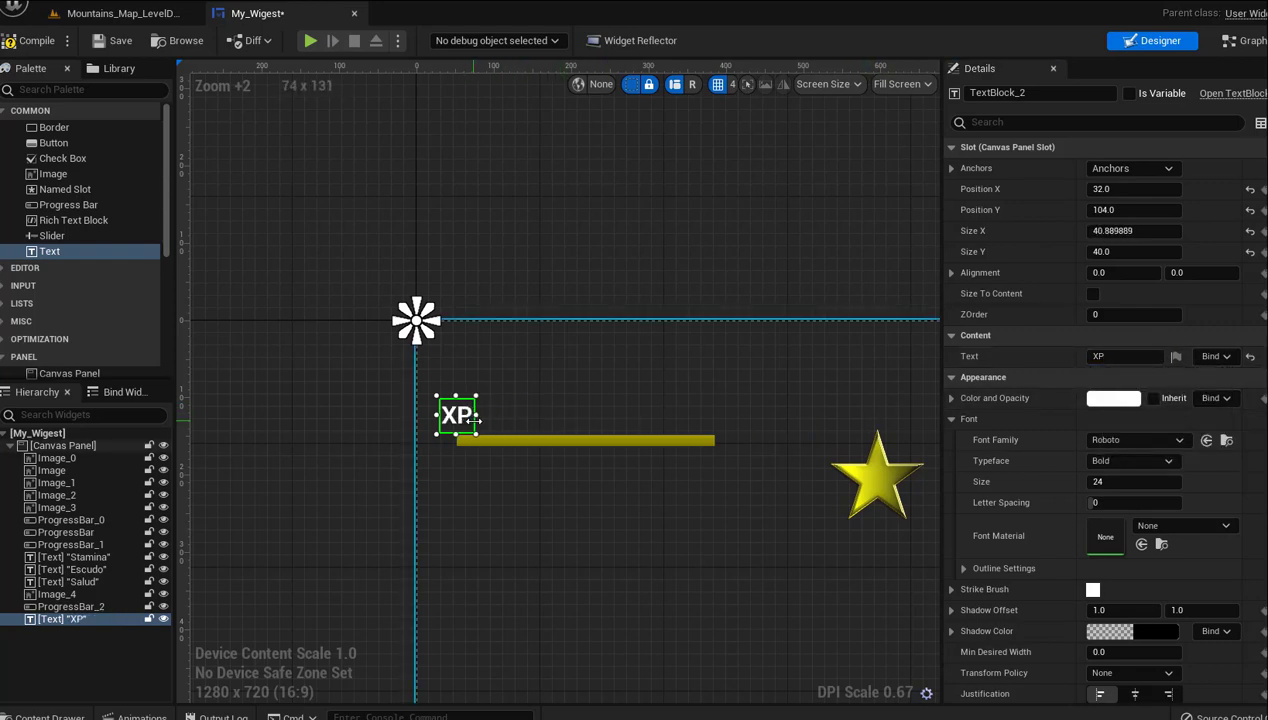
Set the XP label's font size to 50 and place it at 48, 84 above the bar
click(1103, 481)
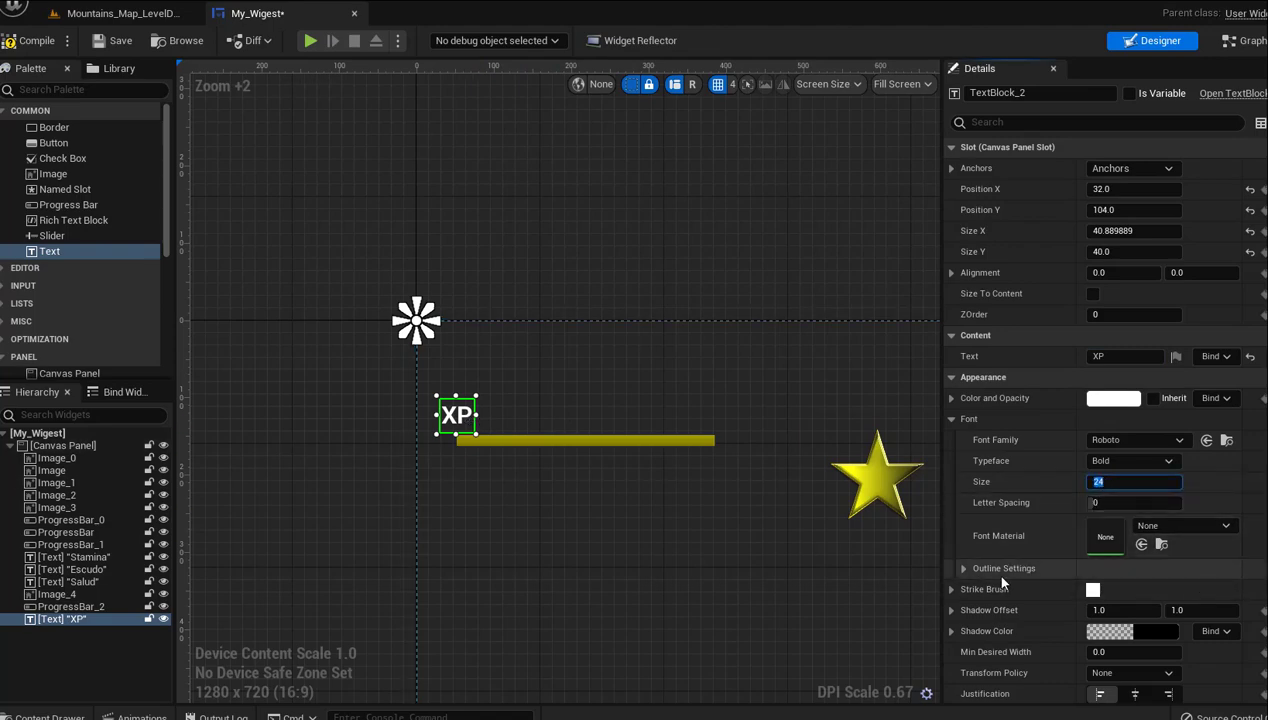
text(50)
key(Return)
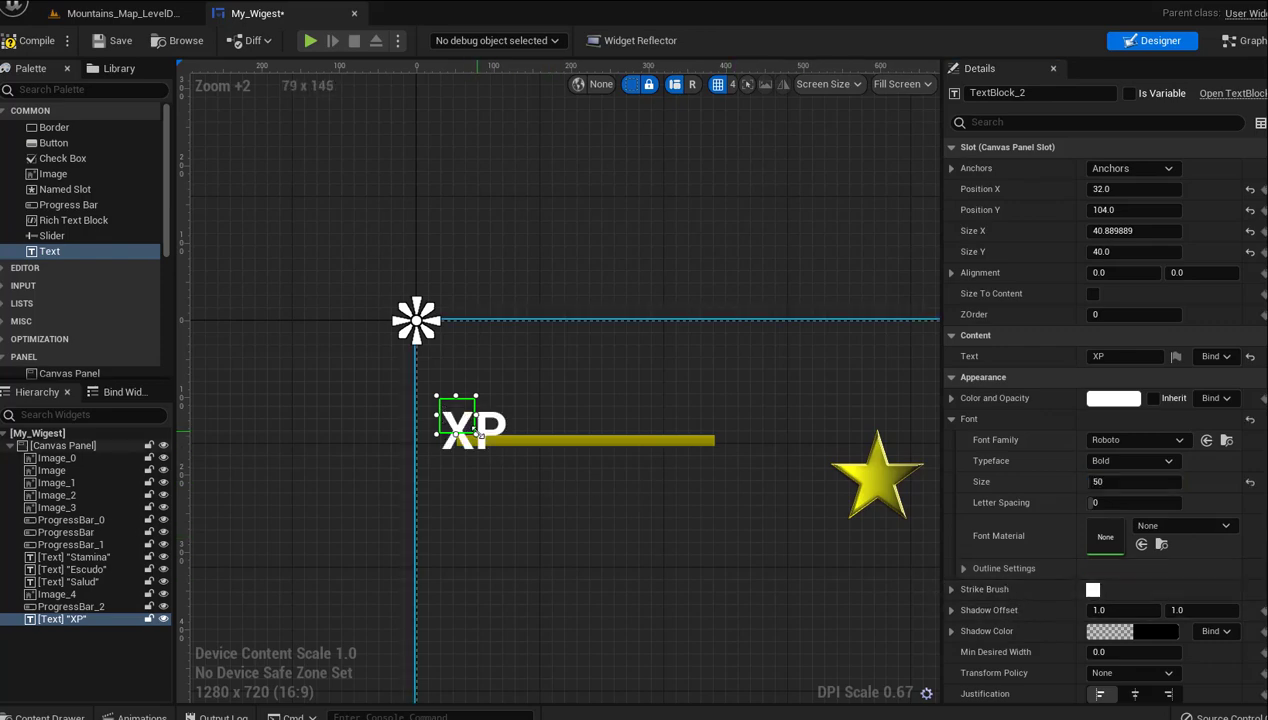
drag(477, 434, 512, 458)
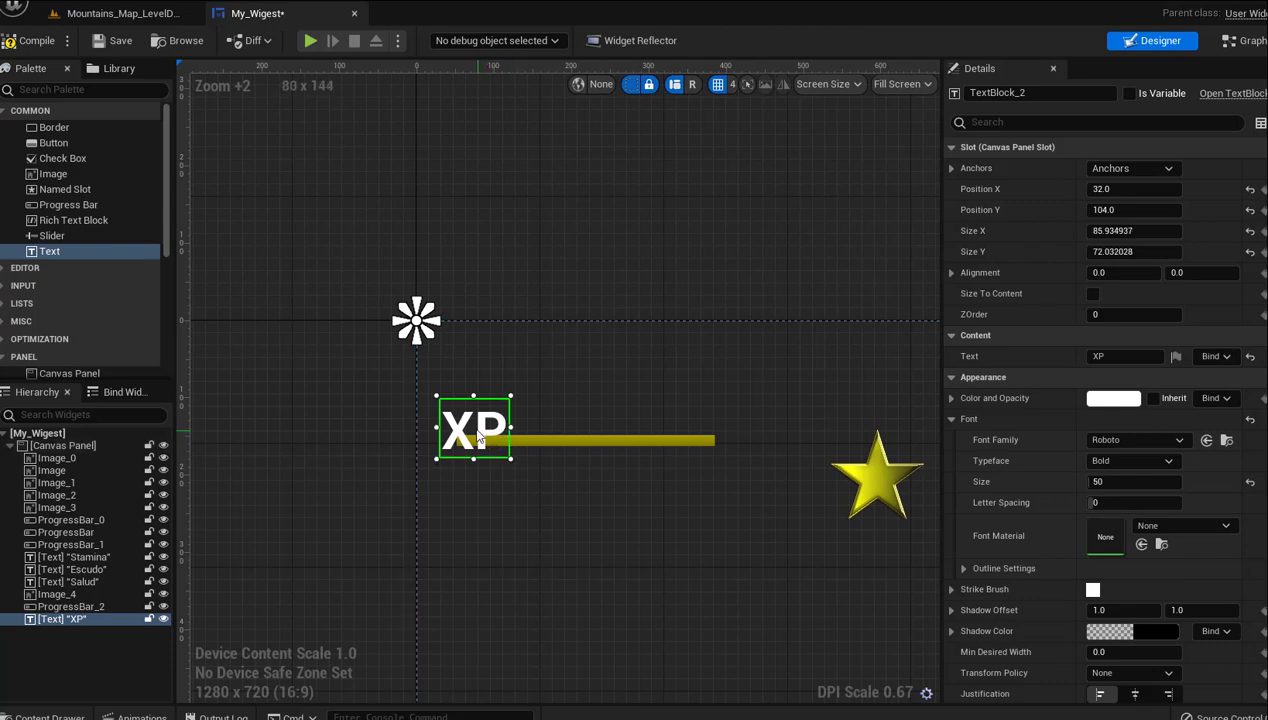
drag(474, 407, 484, 411)
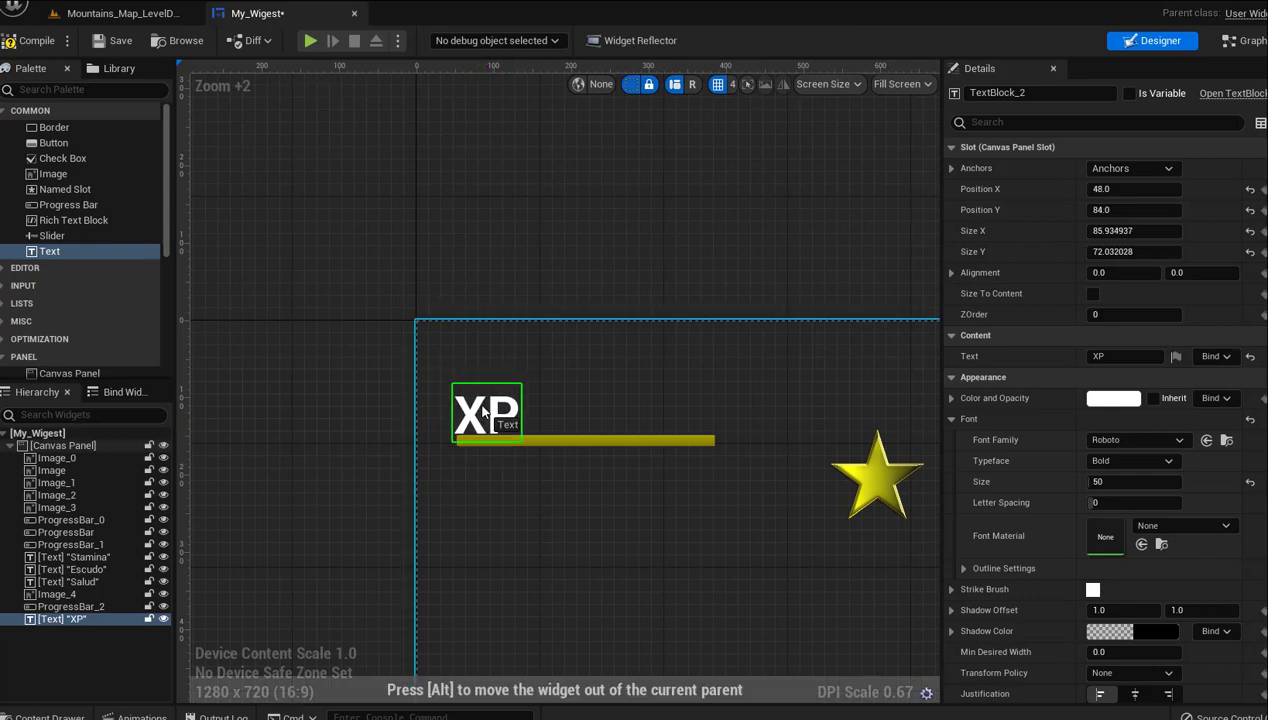
drag(483, 410, 484, 411)
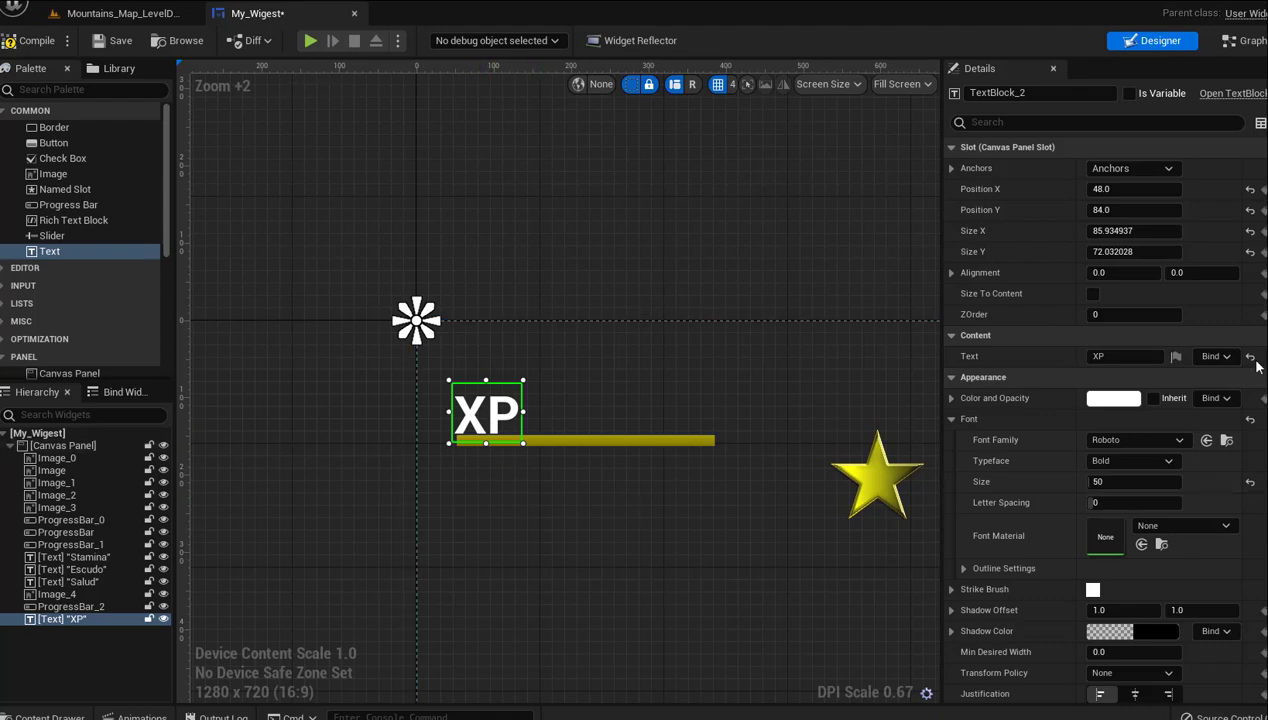
Colour the XP label purple (8638FF) and drag the star image left onto the bar
click(1101, 400)
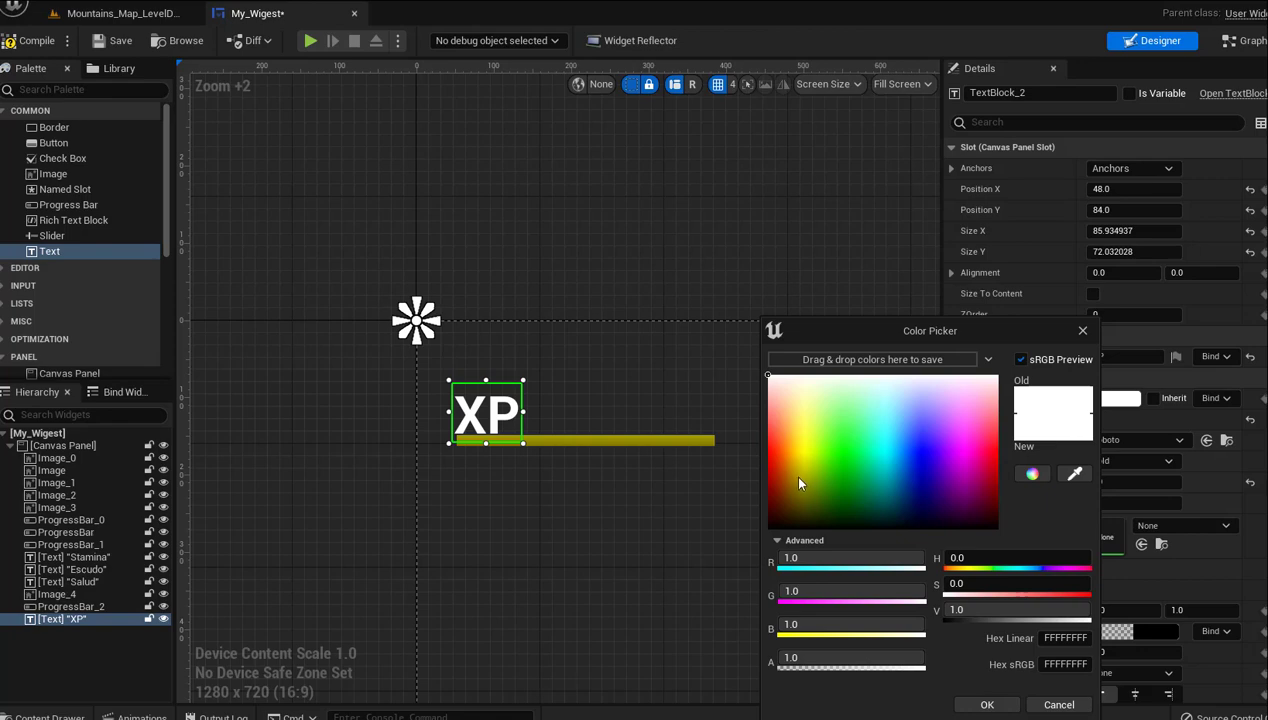
drag(934, 486, 930, 453)
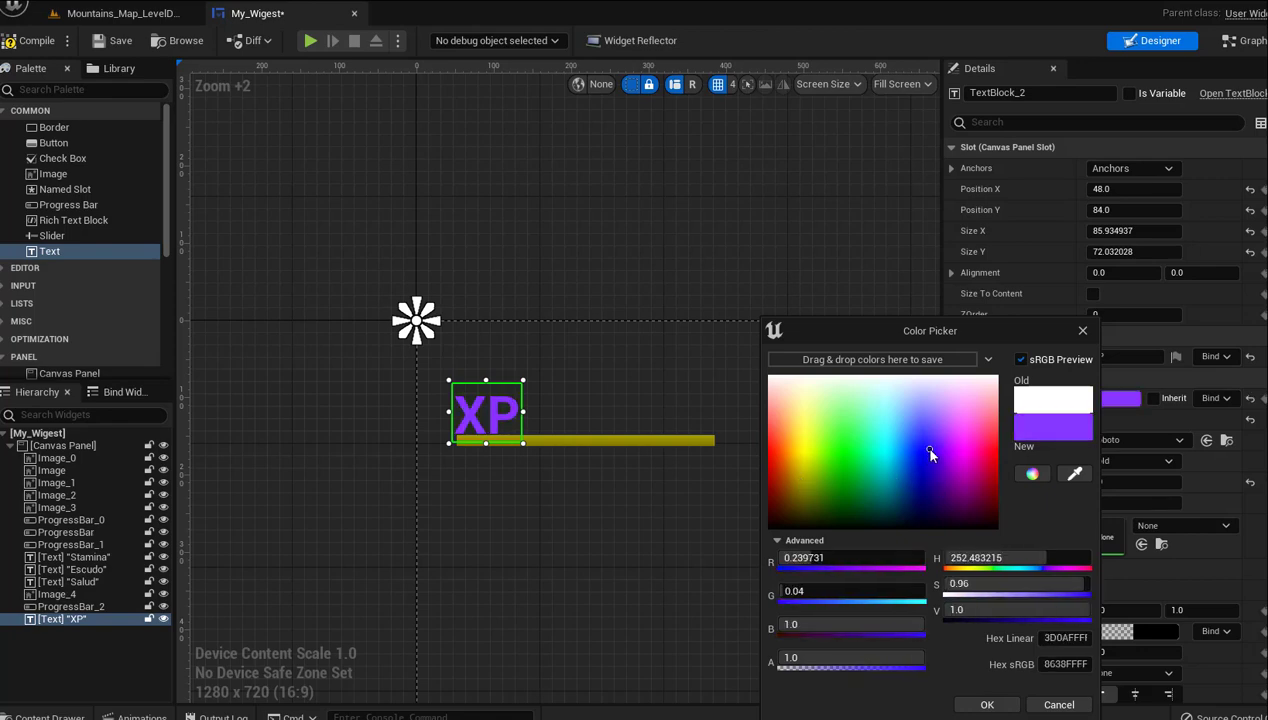
click(986, 705)
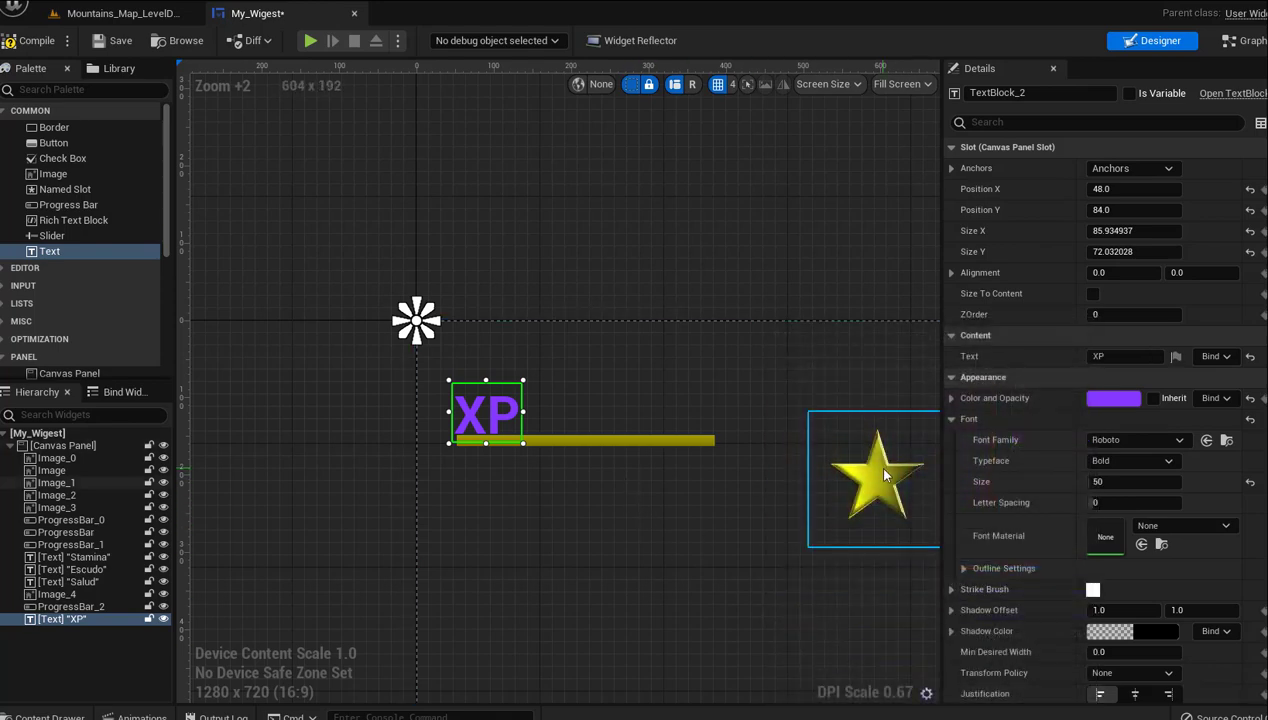
drag(875, 464, 641, 471)
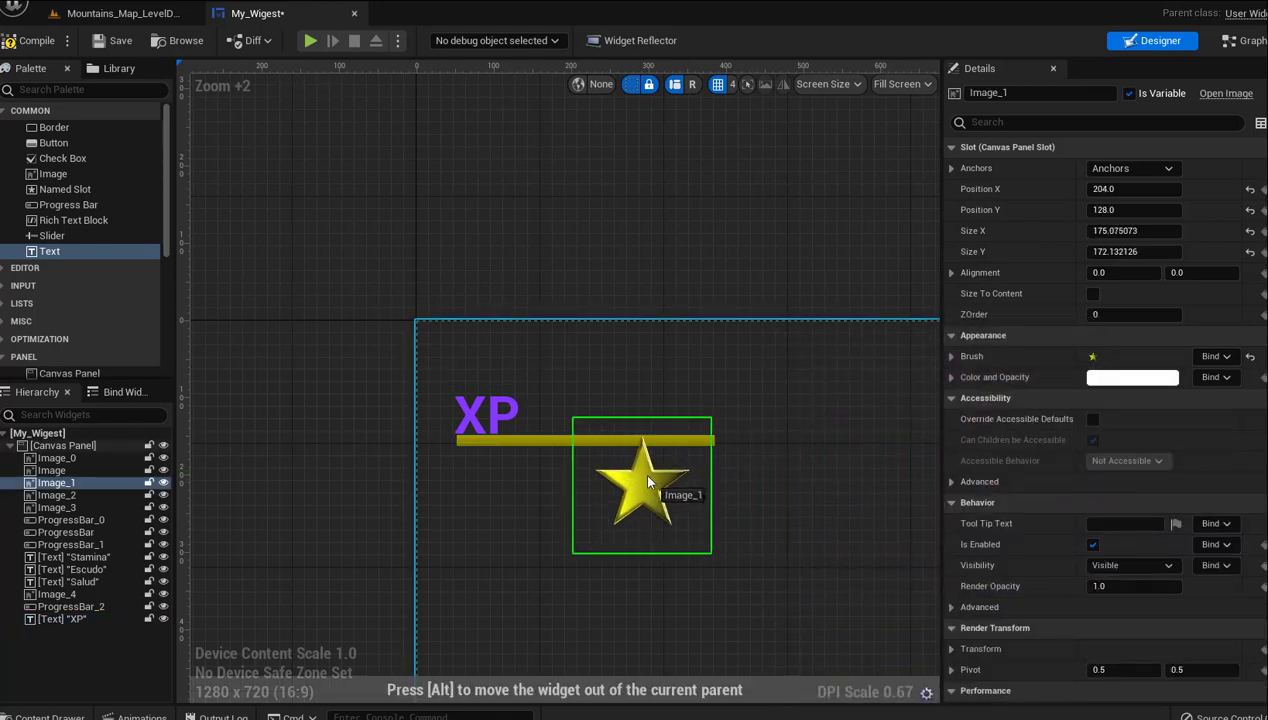
Shrink the star to about 68×66 and place it at 128, 92 beside the XP label
drag(641, 471, 580, 398)
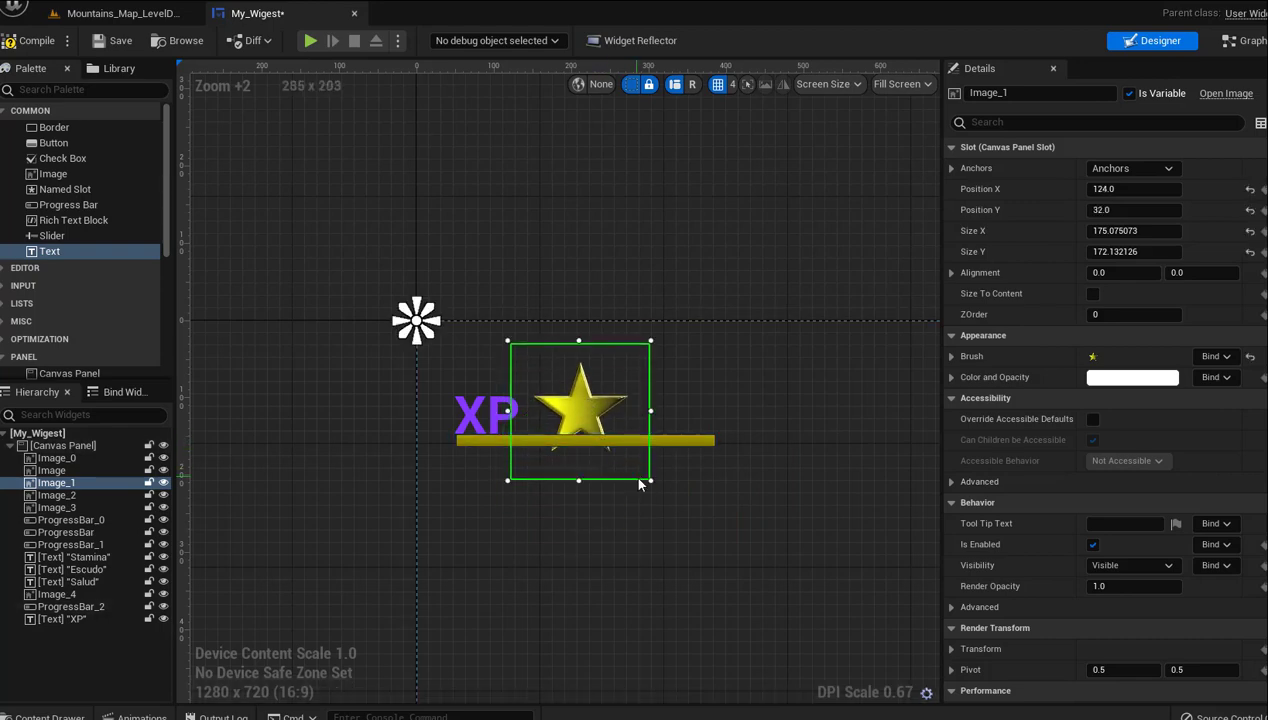
mouse_move(649, 480)
mouse_down()
mouse_move(577, 399)
mouse_move(541, 421)
mouse_up()
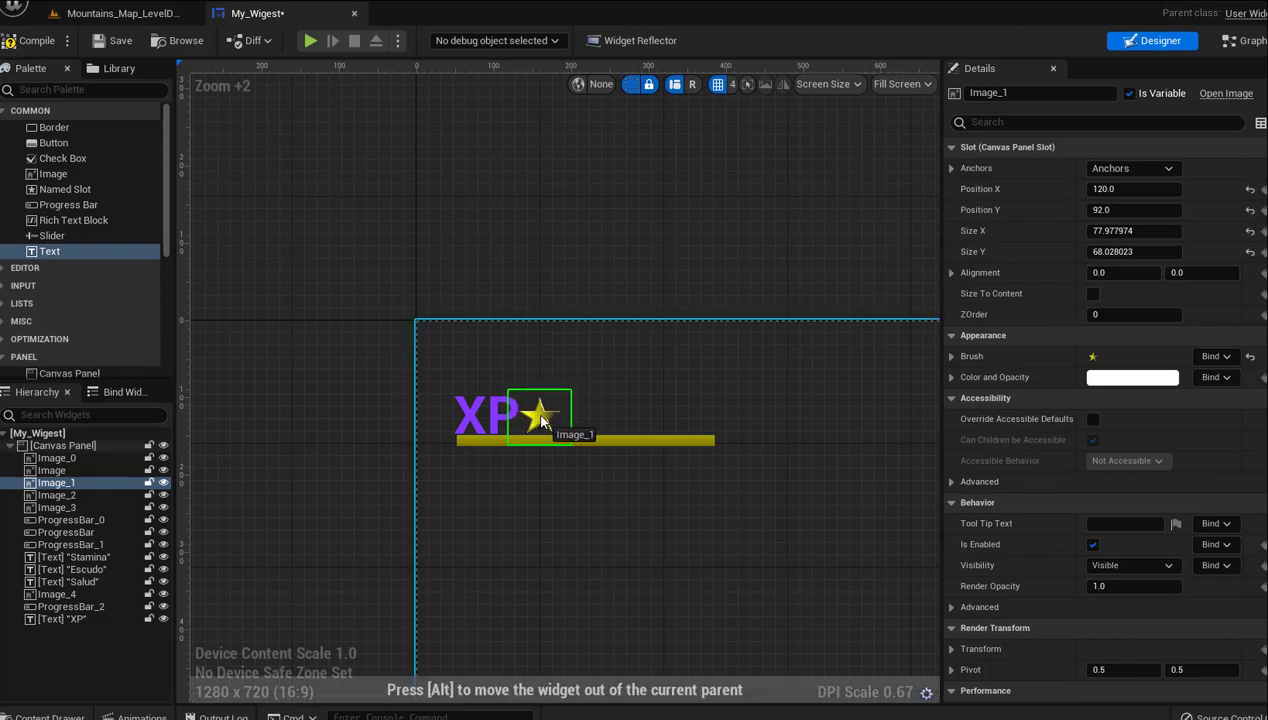
drag(541, 421, 541, 421)
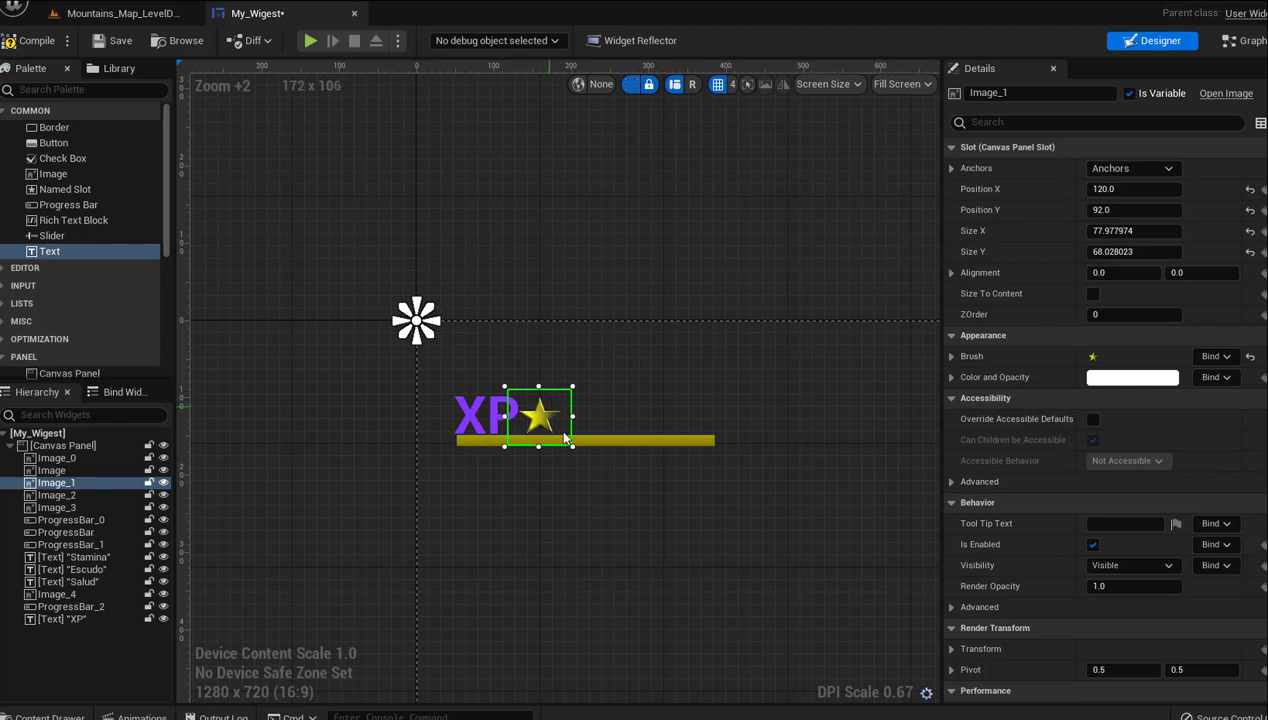
drag(572, 447, 555, 409)
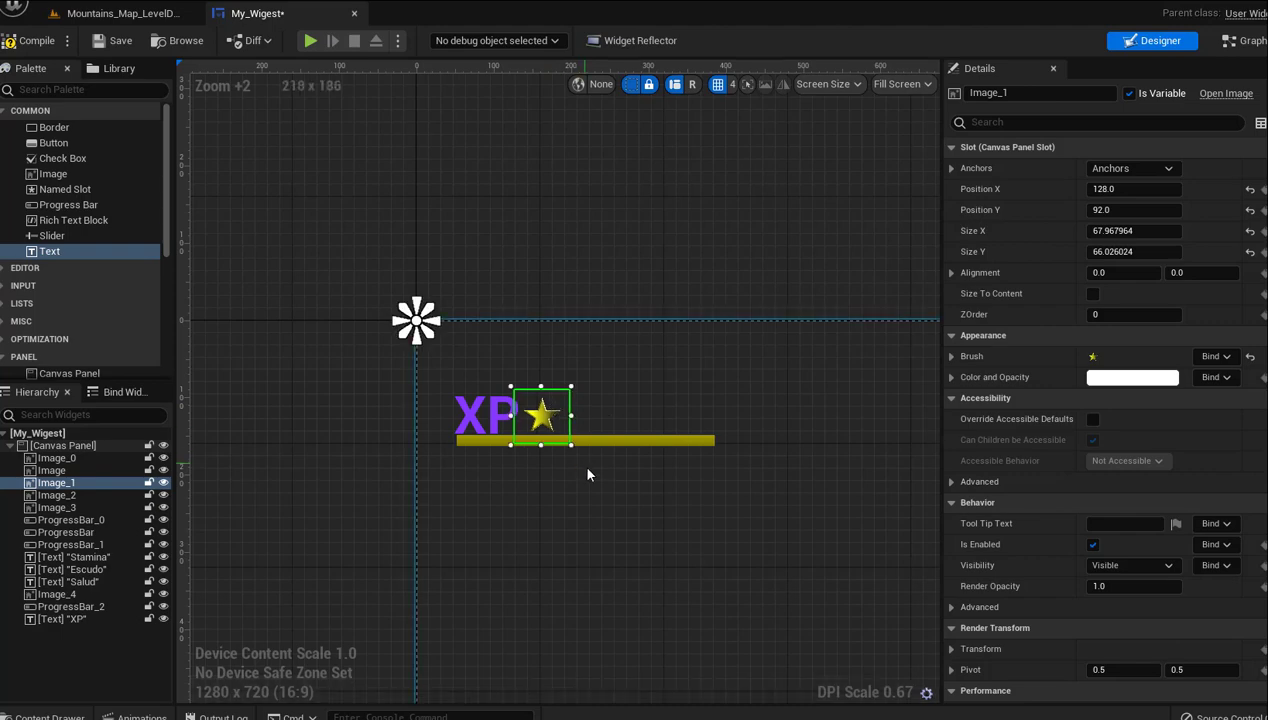
scroll(589, 495, up, 3)
right_drag(587, 497, 576, 542)
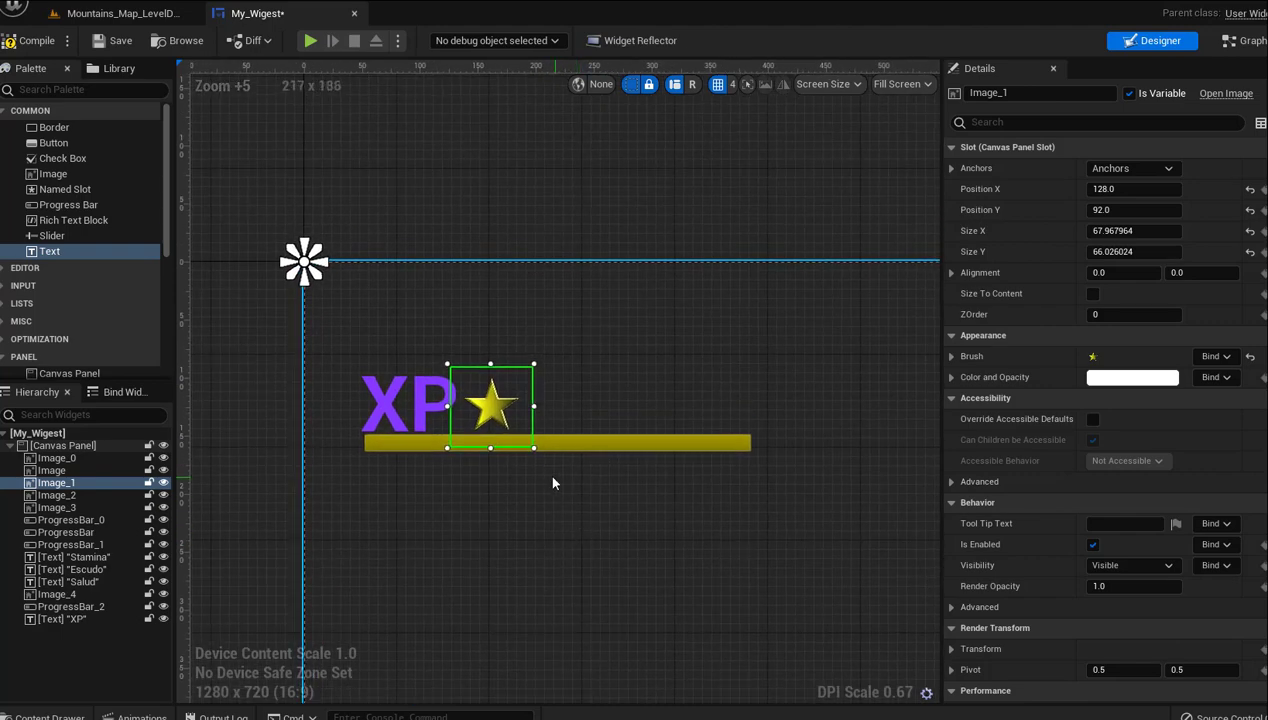
Check the anchor presets of the star, XP label and yellow progress bar without changing them
right_click(490, 400)
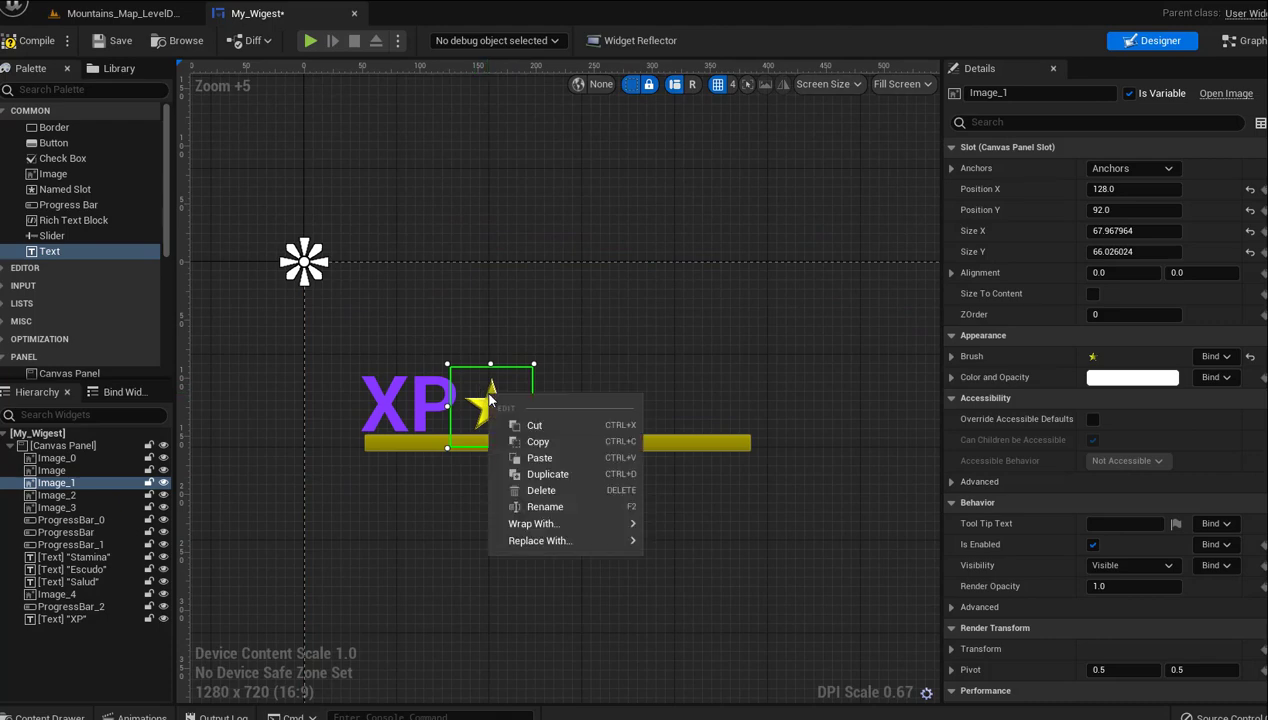
click(1108, 169)
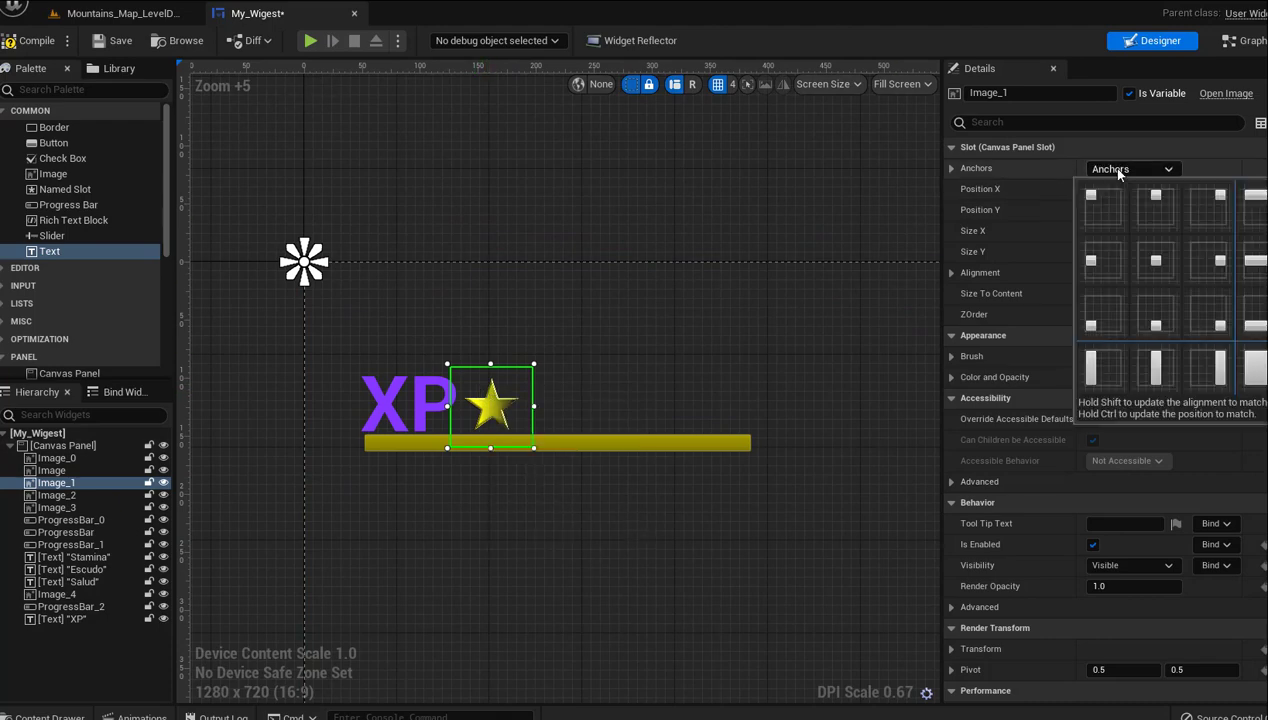
click(1076, 197)
click(438, 408)
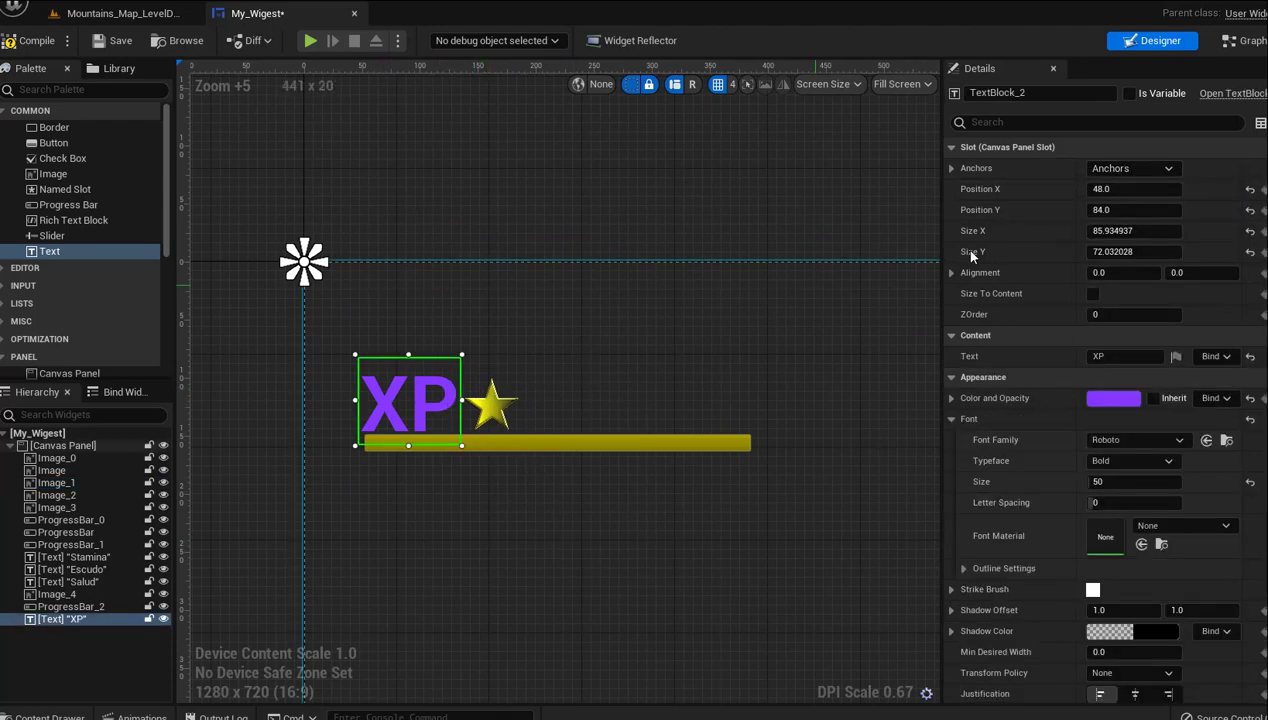
click(1122, 167)
click(700, 443)
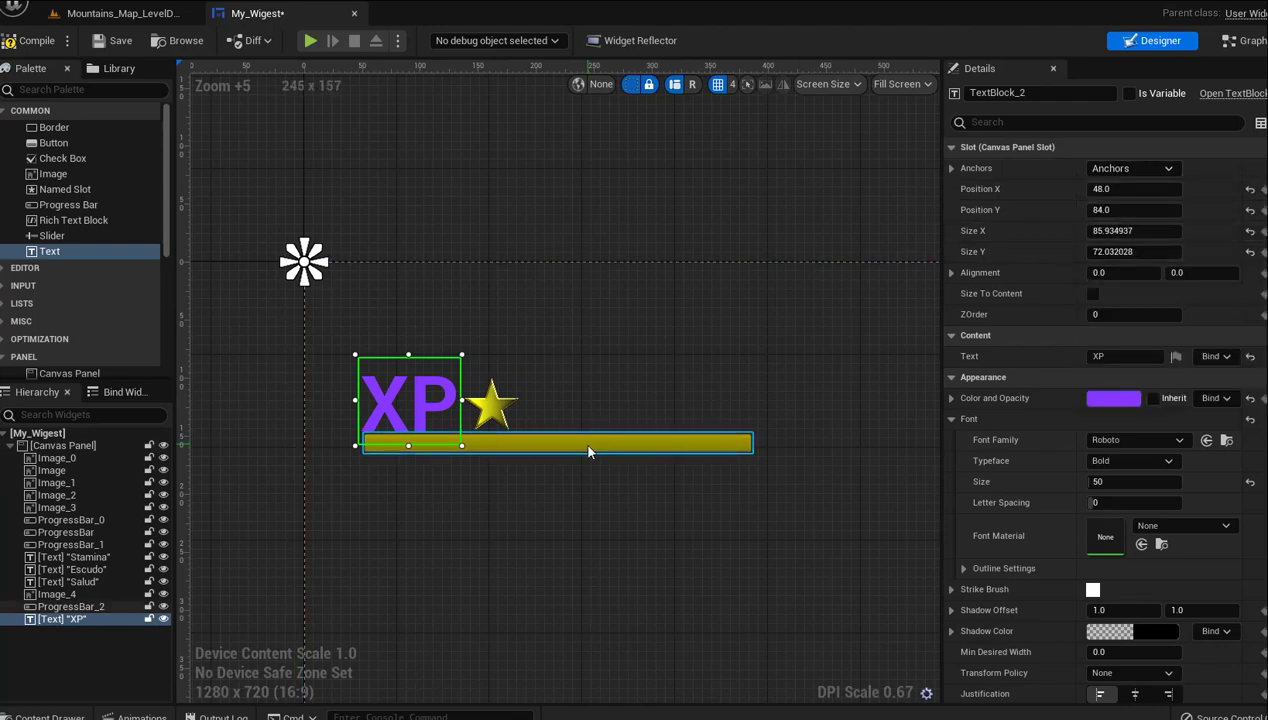
click(1117, 168)
click(1103, 215)
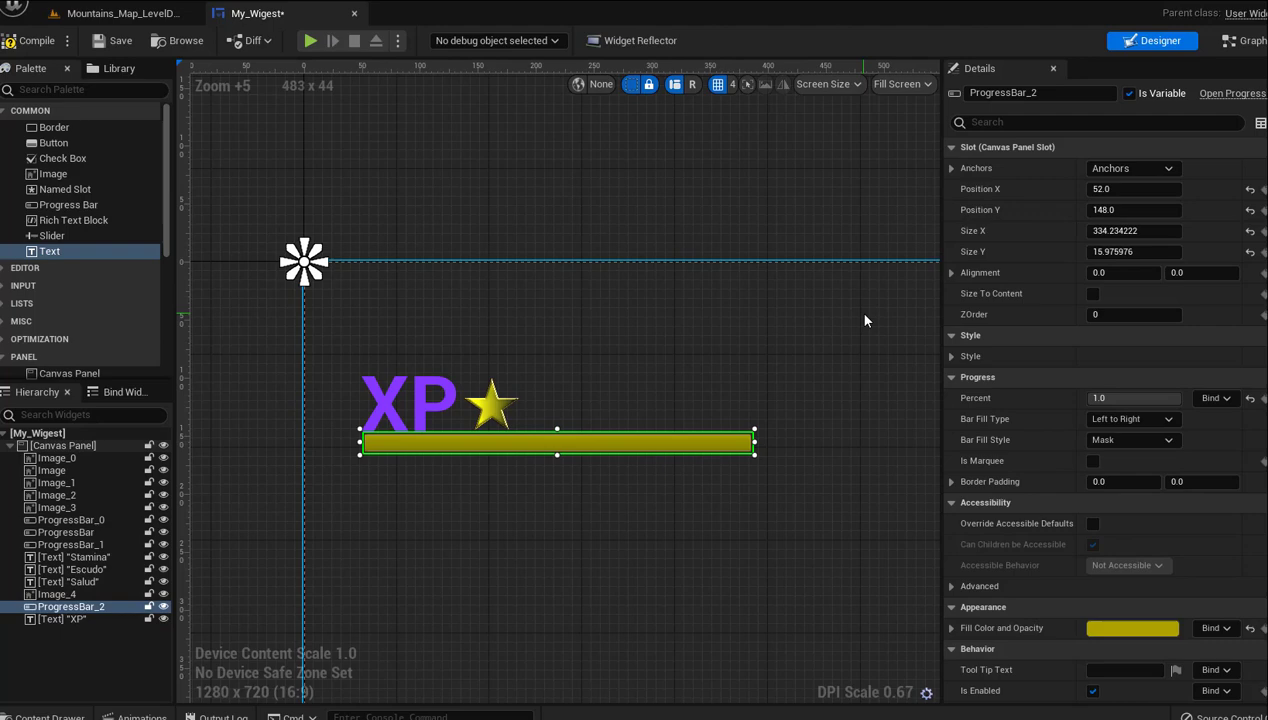
Duplicate the star twice, lining up the second and third stars after the first
click(500, 409)
right_click(500, 397)
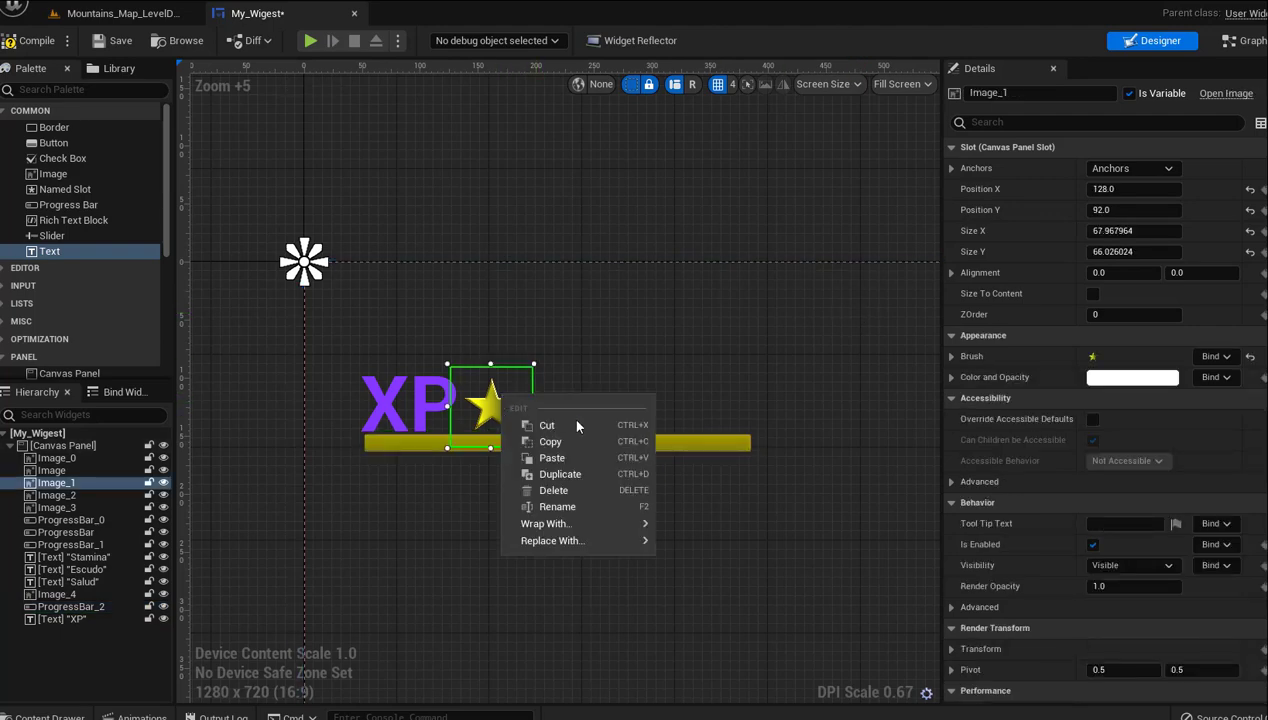
click(560, 474)
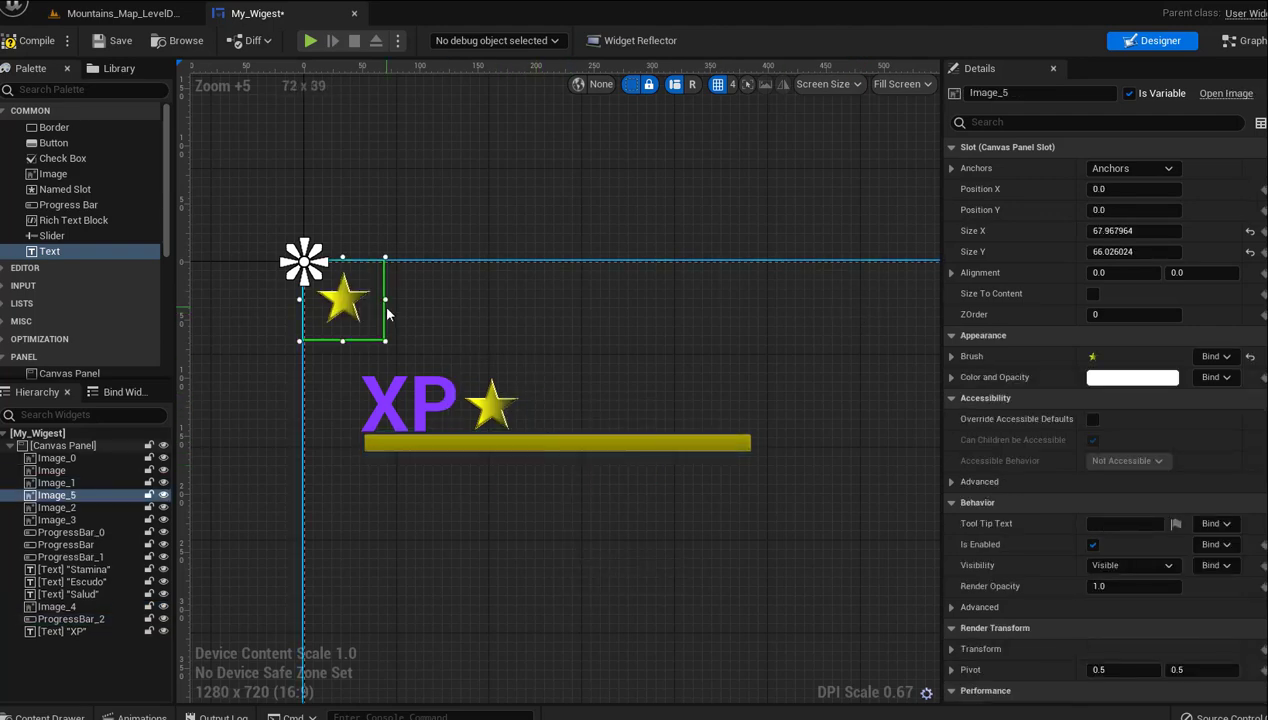
mouse_move(340, 291)
mouse_down()
mouse_move(496, 355)
mouse_move(556, 408)
mouse_up()
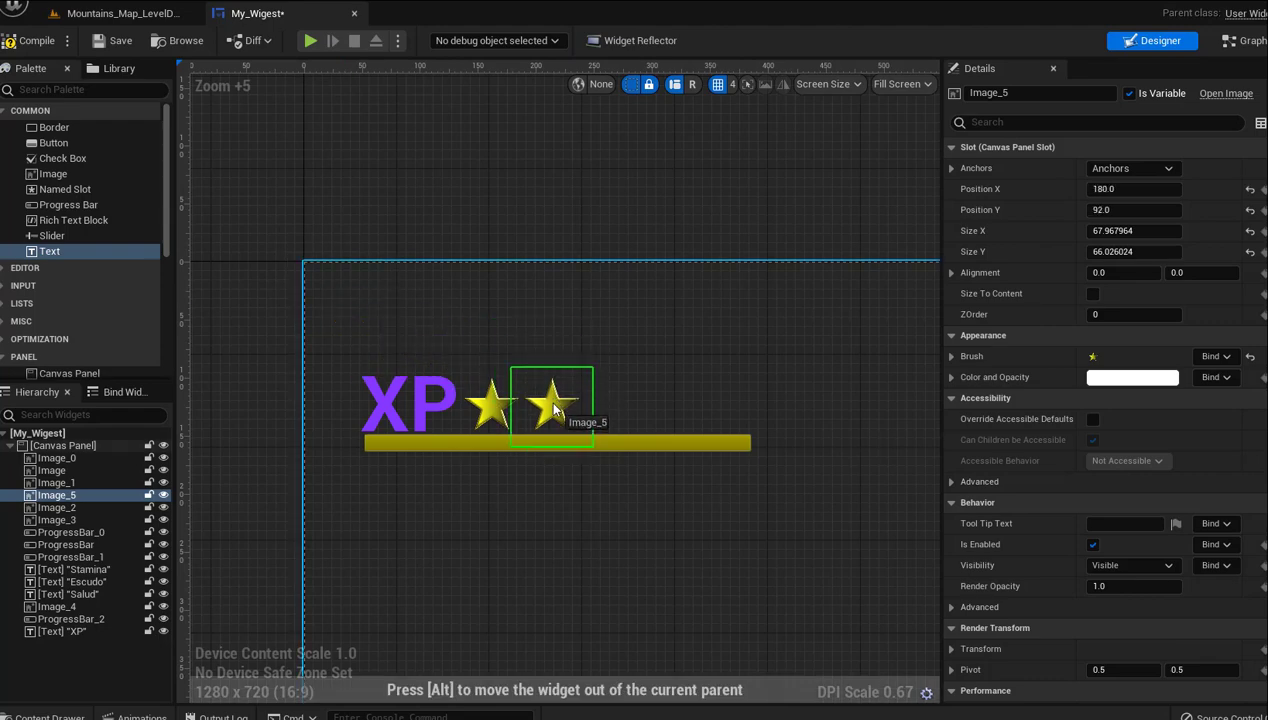
drag(556, 408, 555, 407)
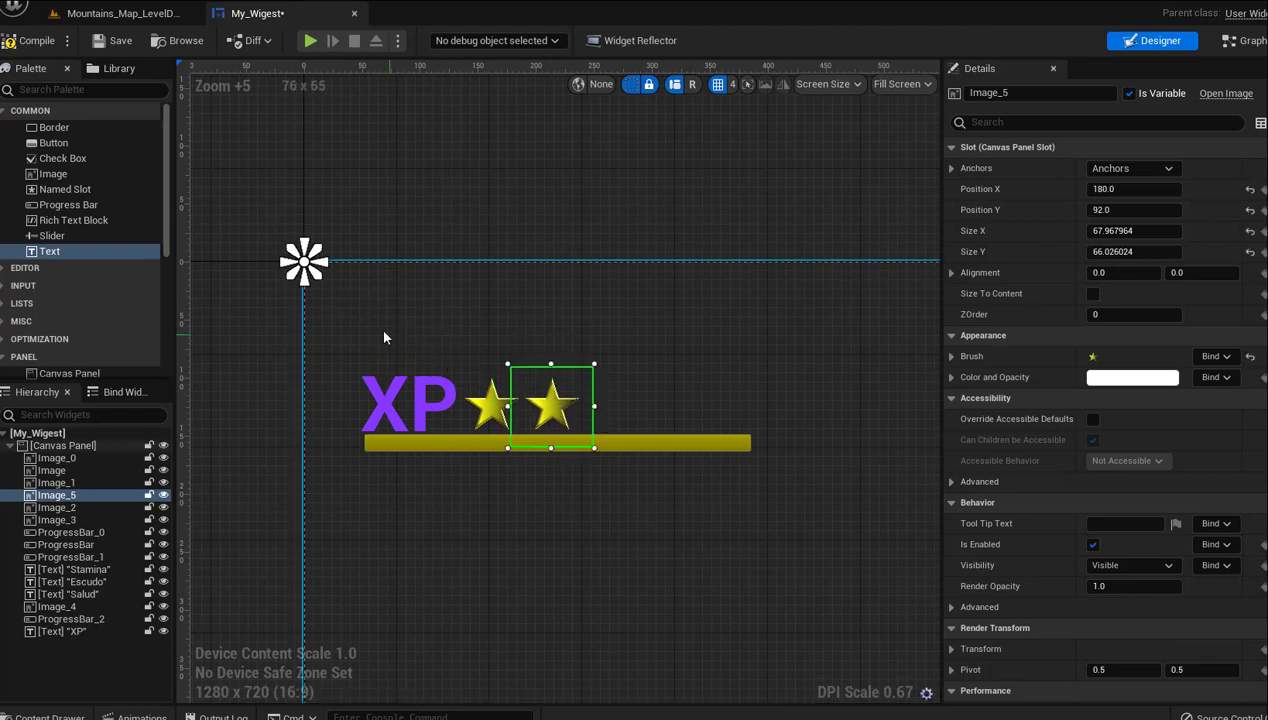
right_click(542, 397)
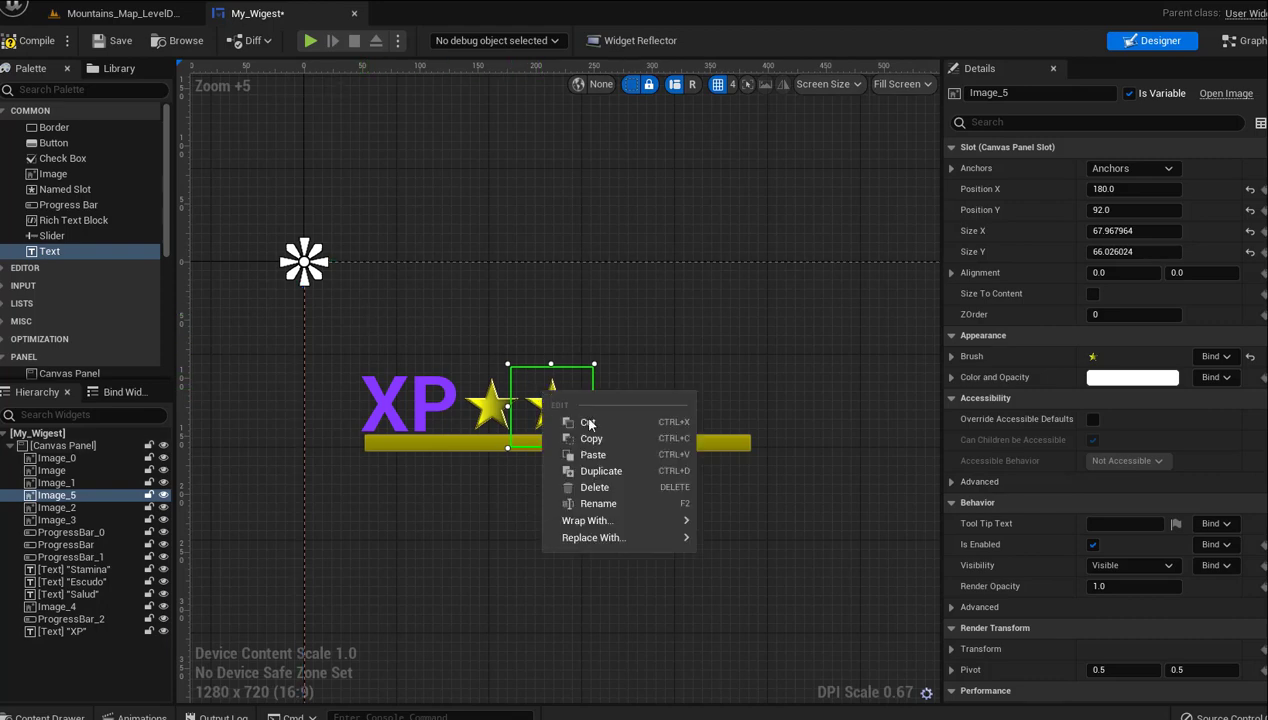
click(601, 479)
mouse_move(340, 300)
mouse_down()
mouse_move(630, 410)
mouse_move(615, 408)
mouse_up()
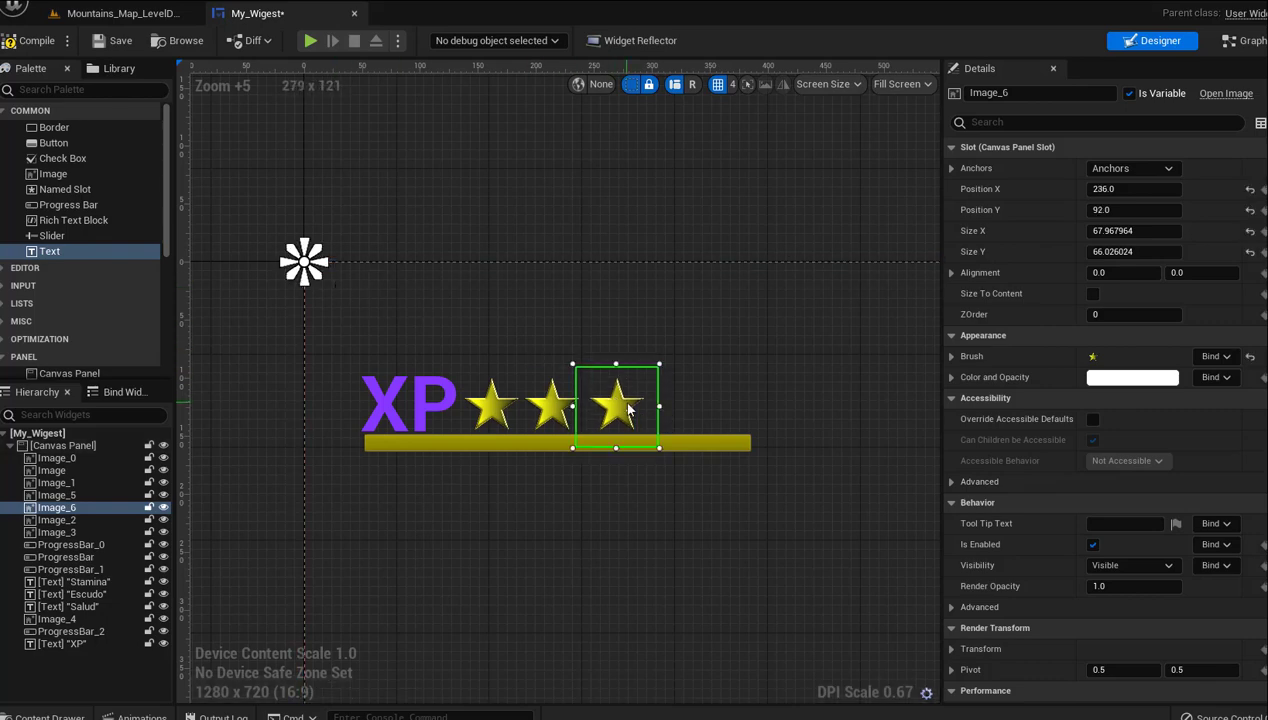
Add fourth and fifth star copies in the row and widen the yellow bar to about 348
right_click(640, 408)
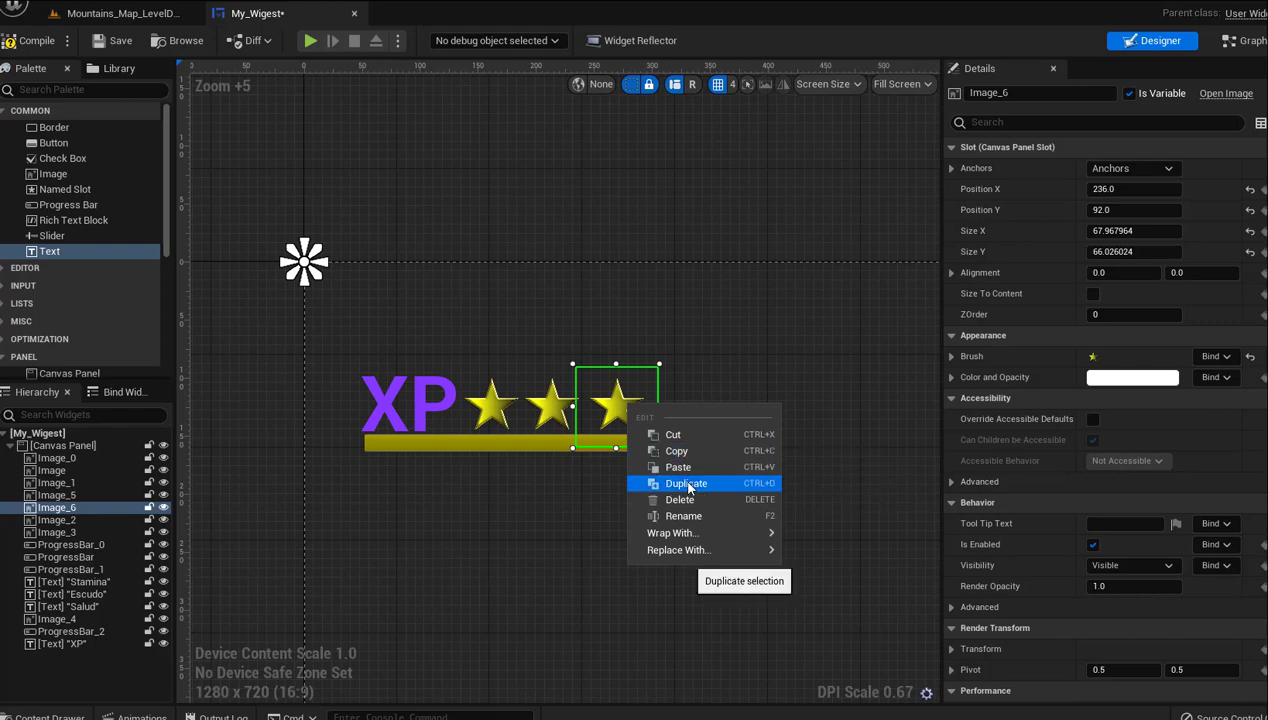
click(672, 481)
drag(350, 300, 683, 408)
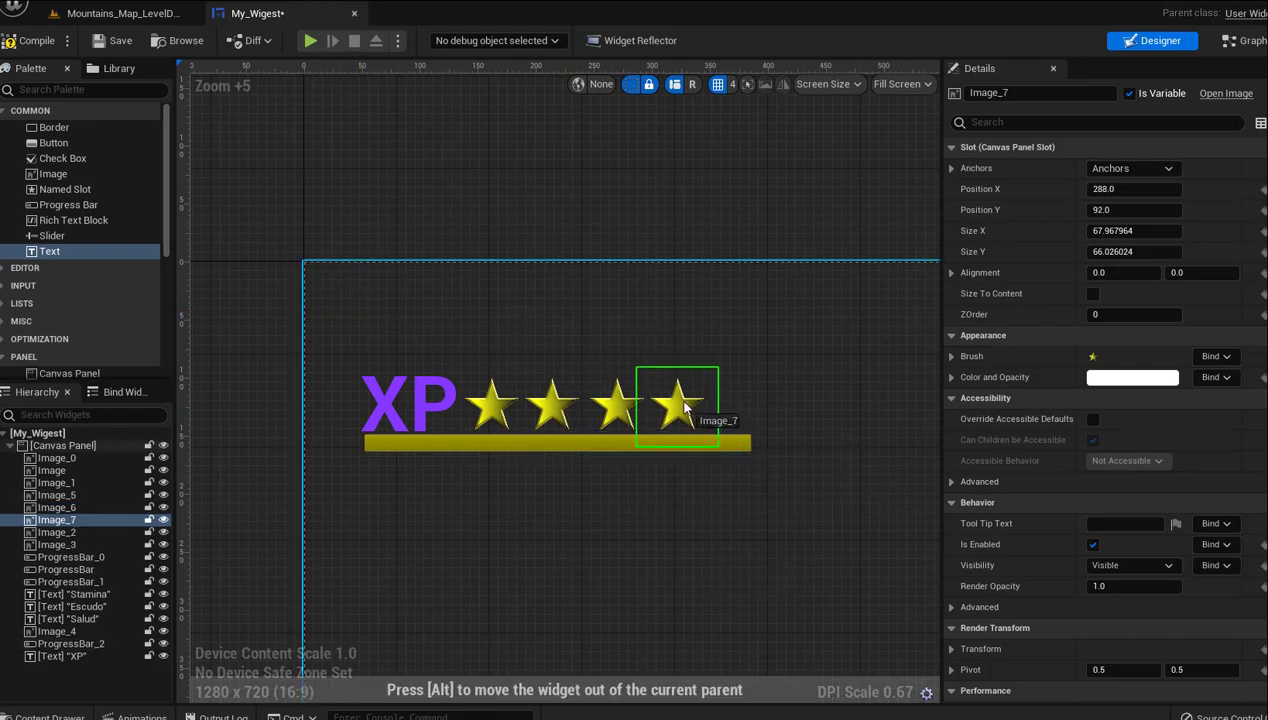
right_click(686, 405)
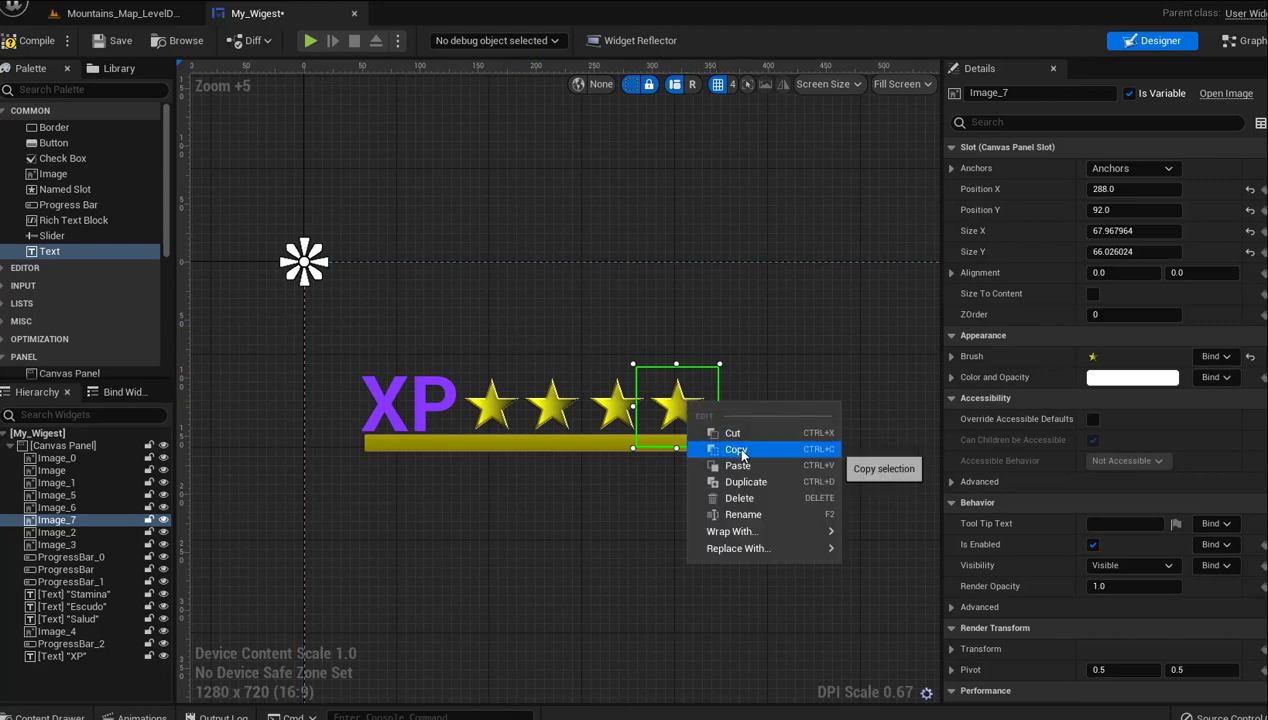
click(743, 481)
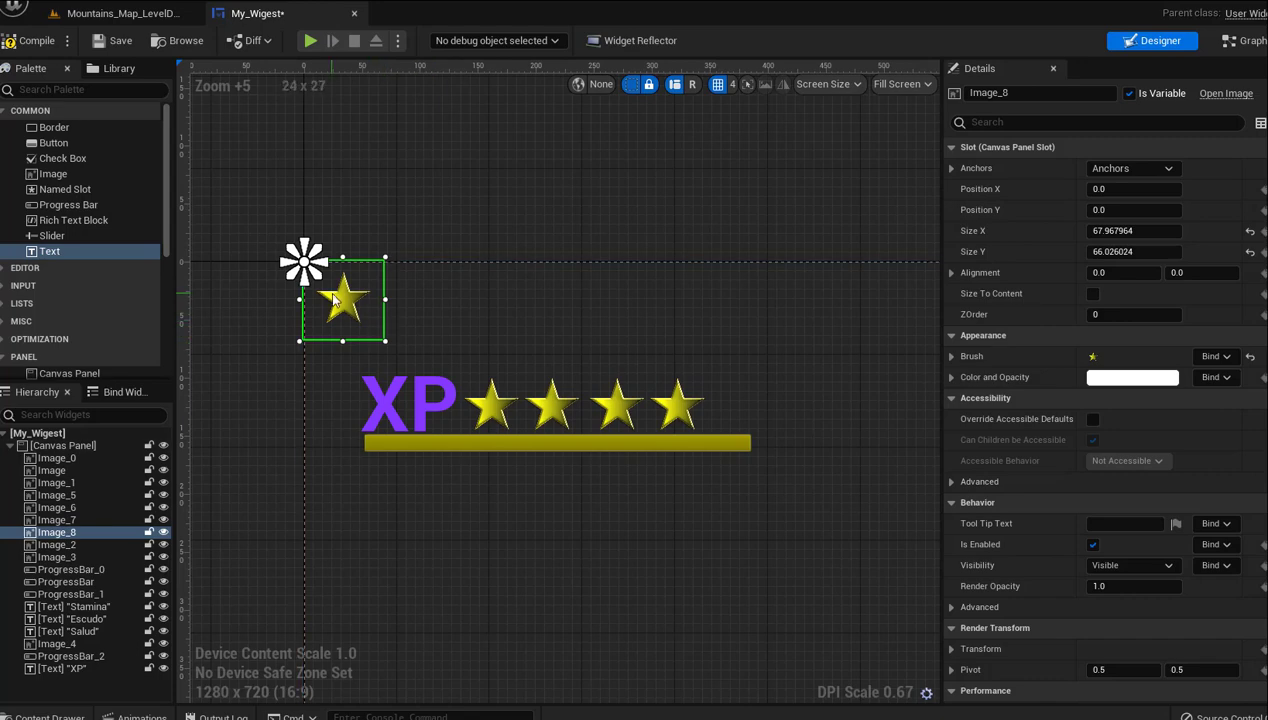
drag(334, 297, 730, 408)
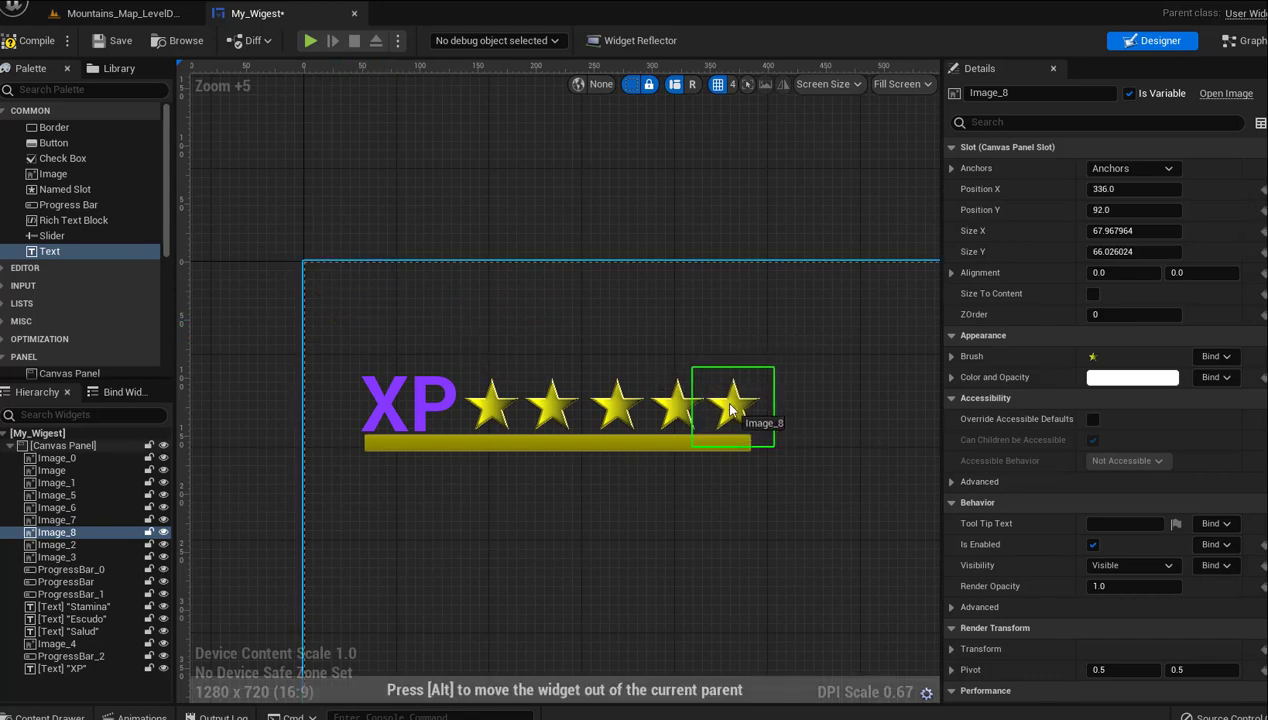
drag(730, 408, 739, 405)
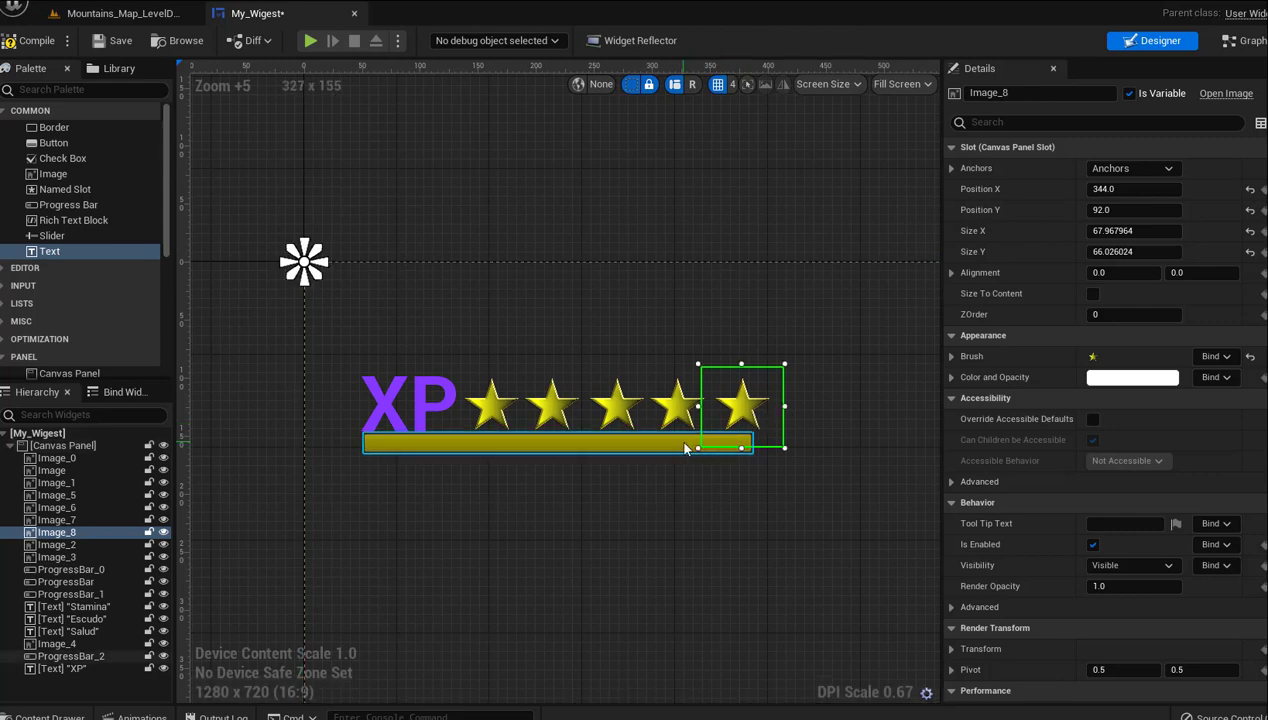
click(746, 448)
drag(755, 441, 772, 441)
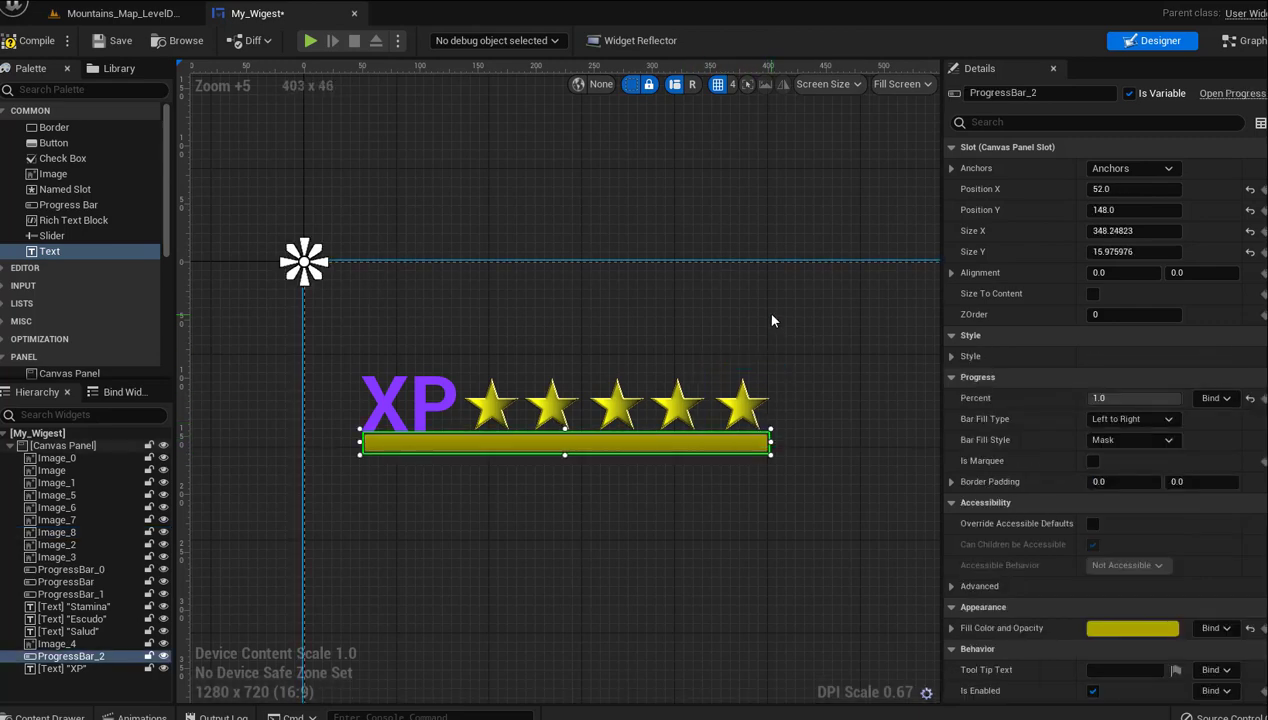
Zoom out and pan the Designer to see the whole XP widget and health bars
scroll(730, 536, down, 1)
click(674, 535)
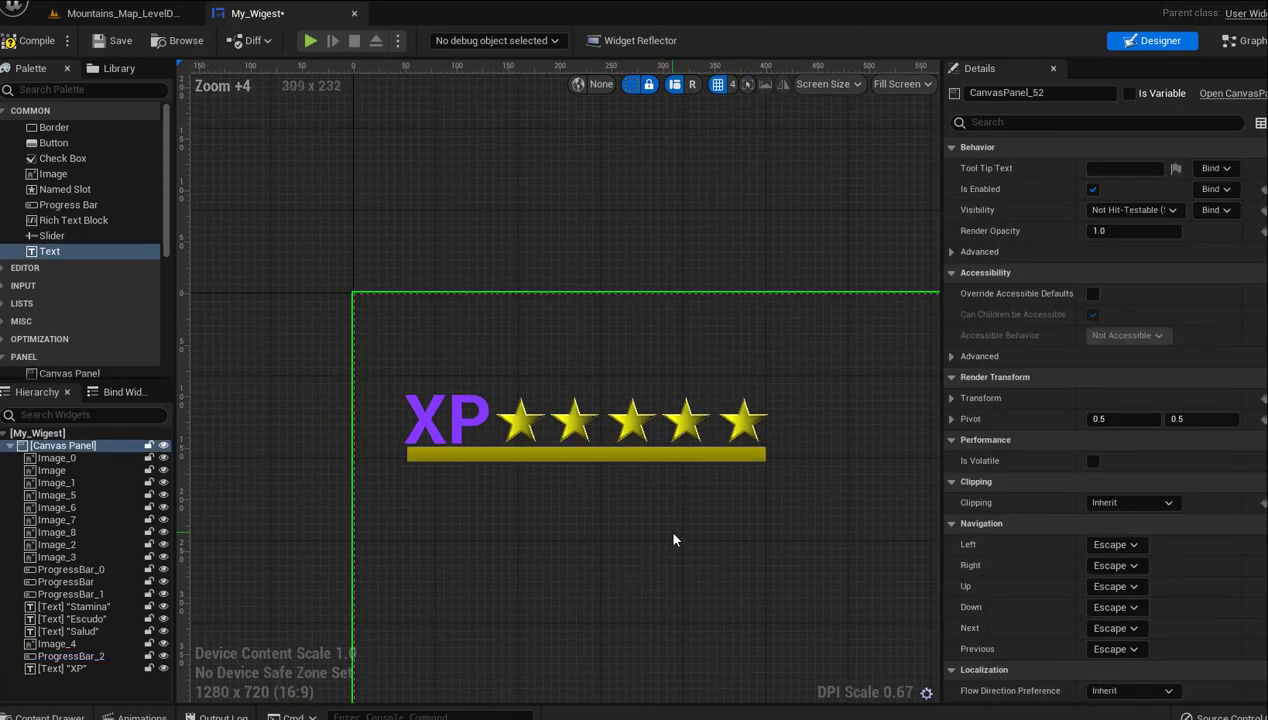
scroll(690, 530, down, 1)
scroll(696, 526, down, 1)
right_drag(696, 526, 515, 444)
scroll(518, 447, down, 1)
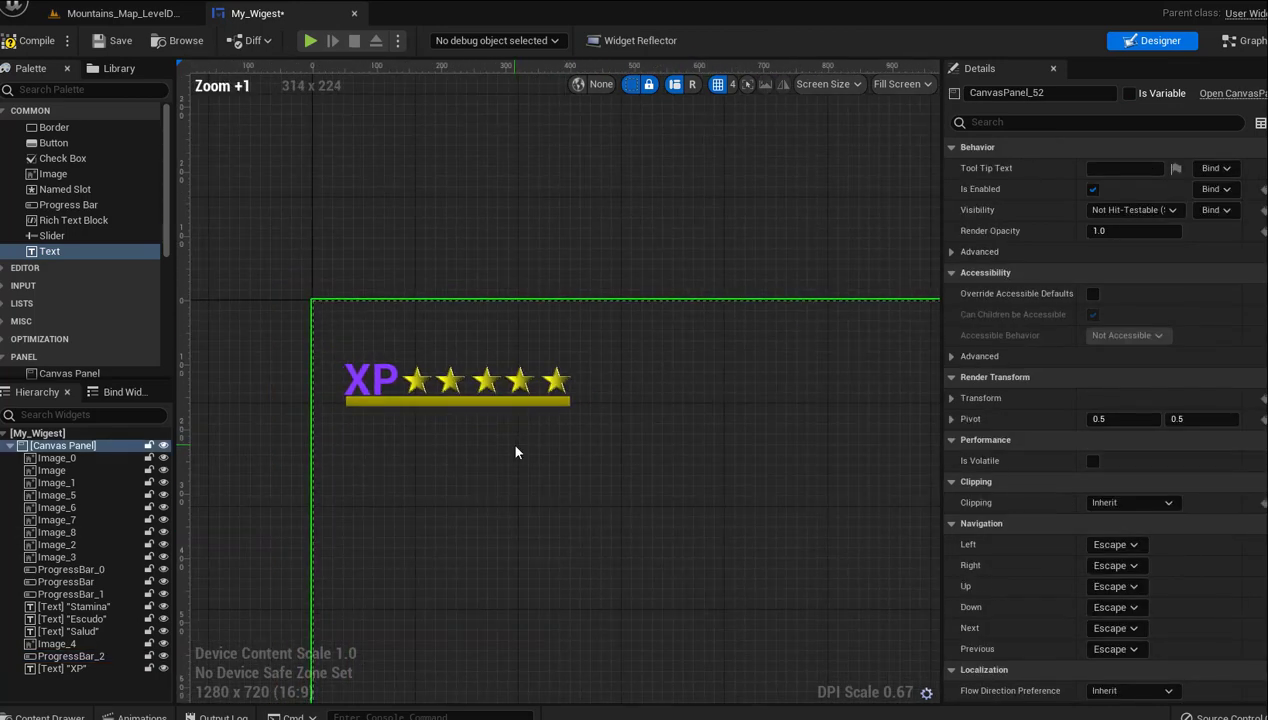
right_drag(529, 501, 551, 448)
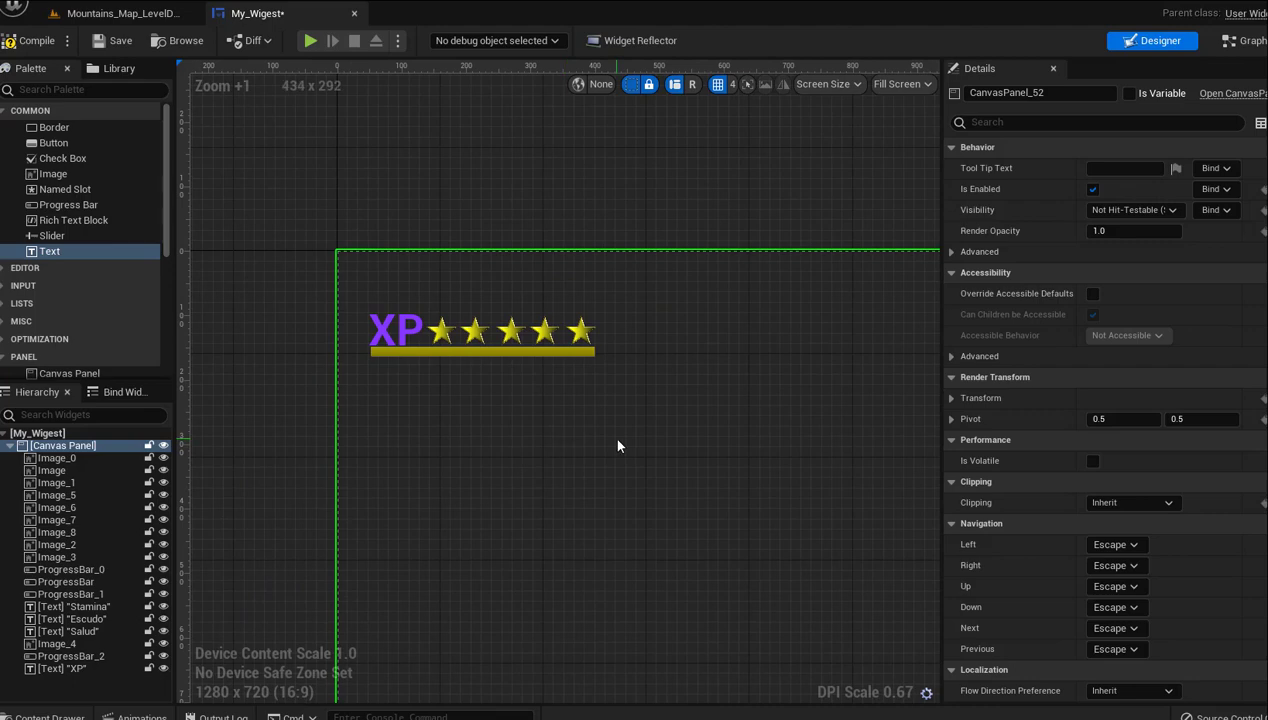
scroll(647, 462, down, 1)
right_drag(647, 461, 602, 397)
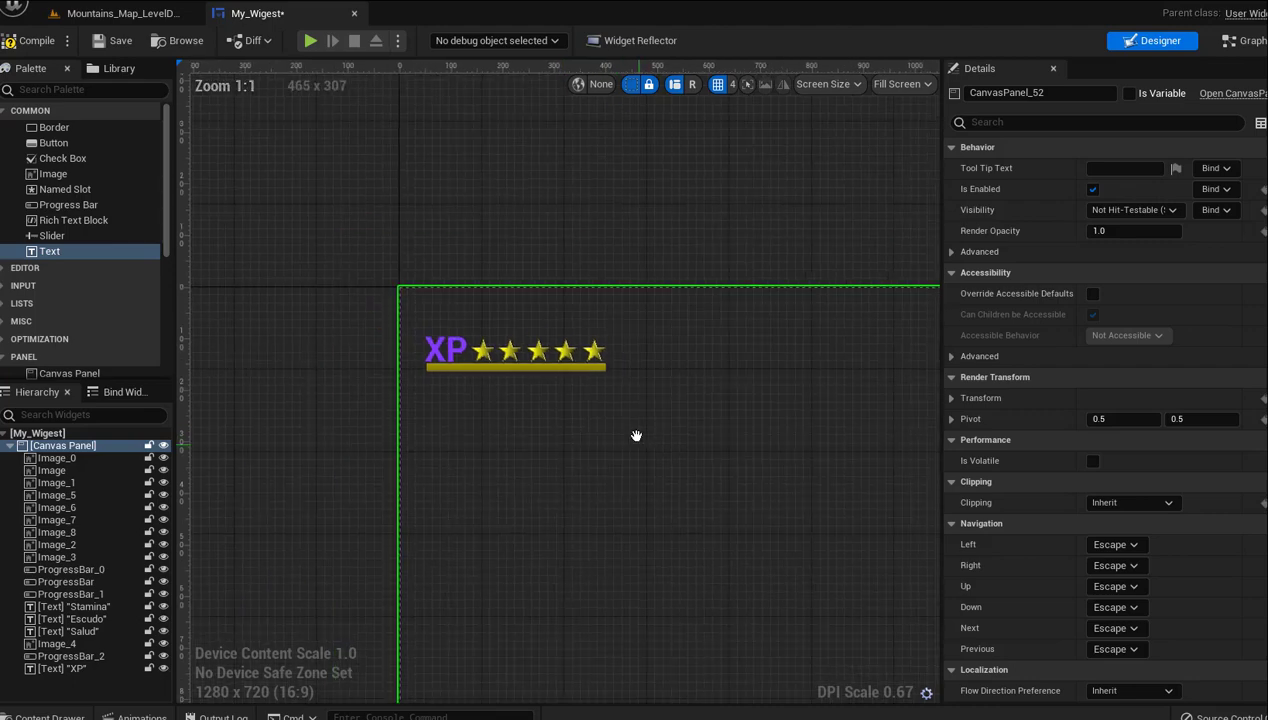
scroll(602, 397, down, 3)
right_drag(689, 484, 591, 433)
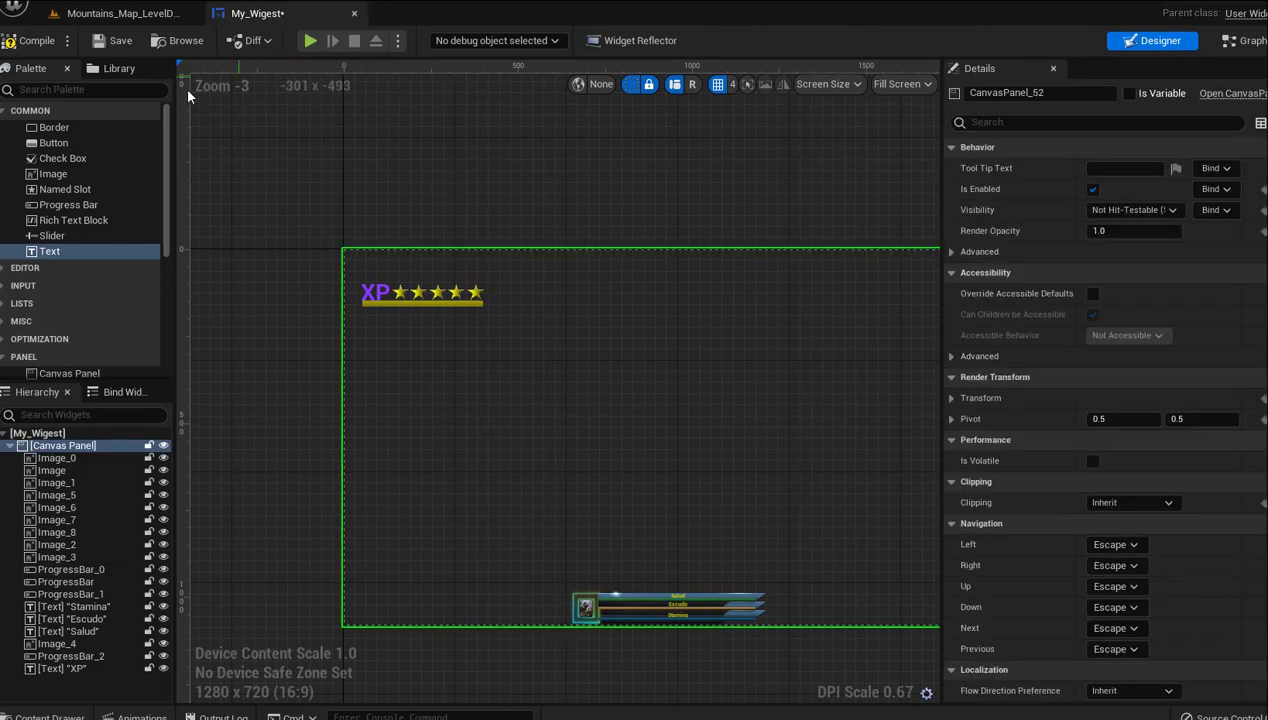
Compile and save My_Wigest, then return to the Mountains_Map_LevelDesign level
click(22, 42)
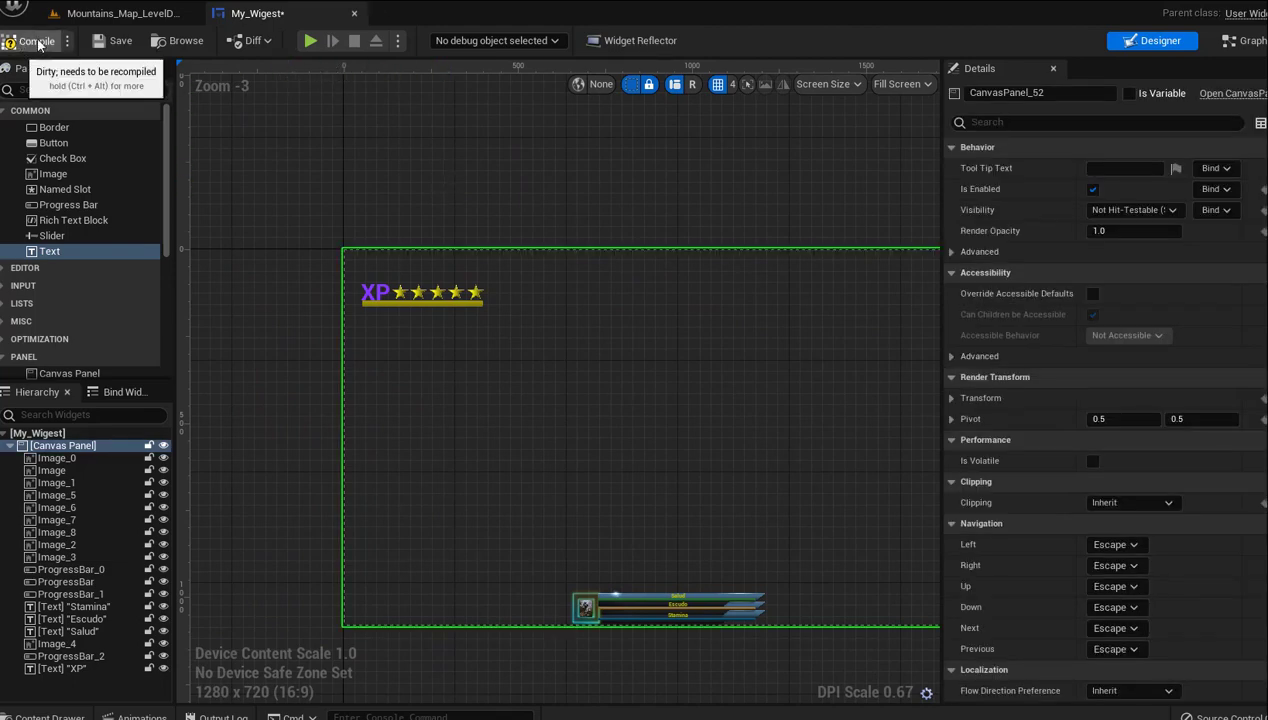
click(112, 41)
click(124, 14)
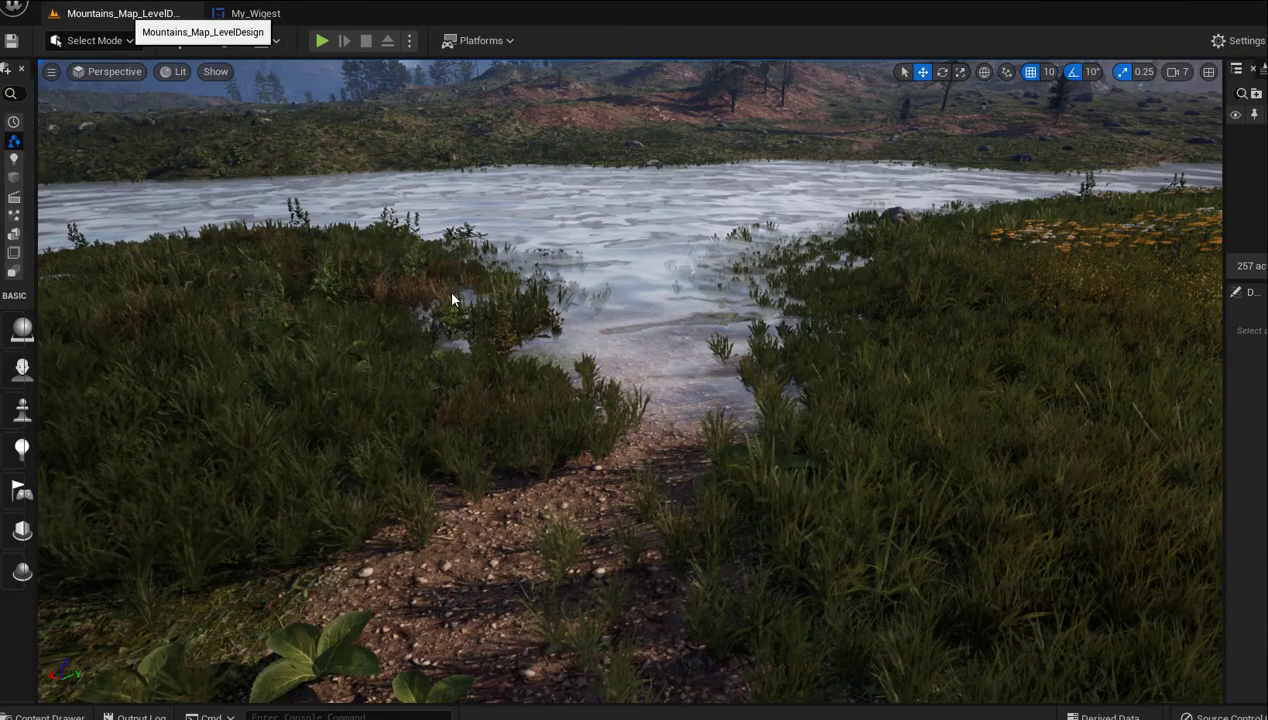
Open BP_ThirdPersonCharacter from Content > ThirdPerson > Blueprints in the Content Drawer
key(ctrl+space)
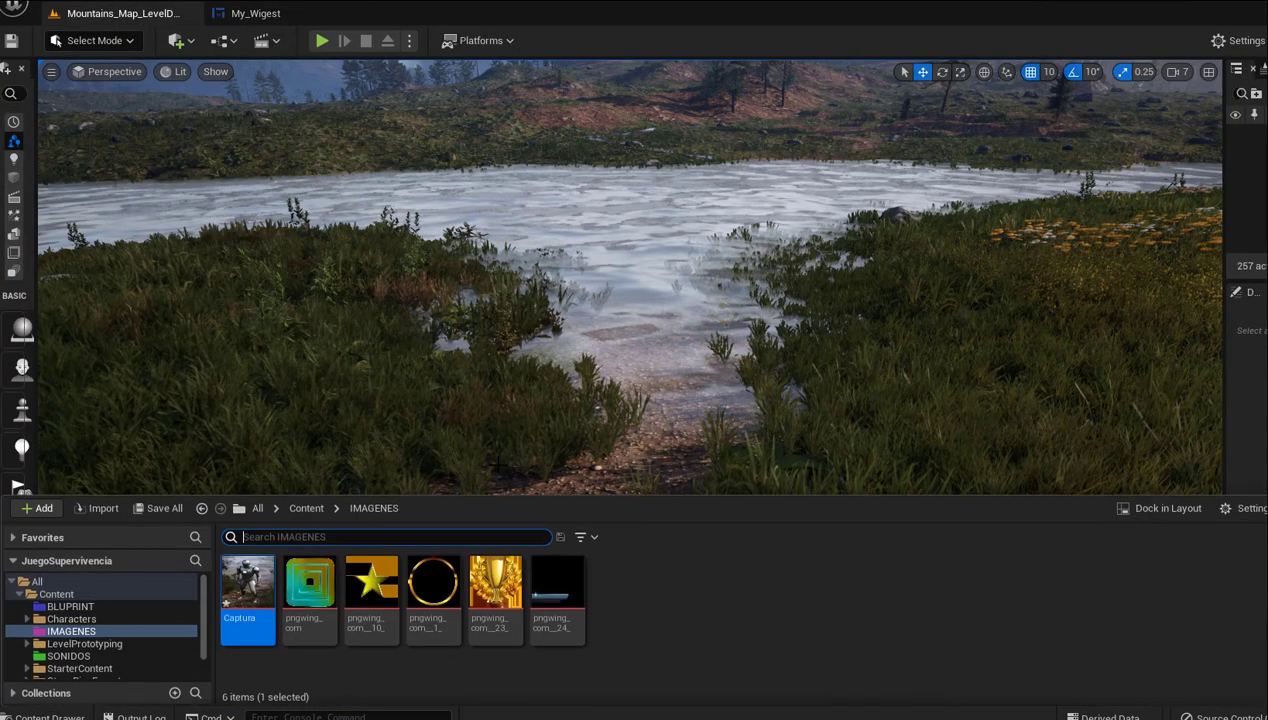
click(306, 508)
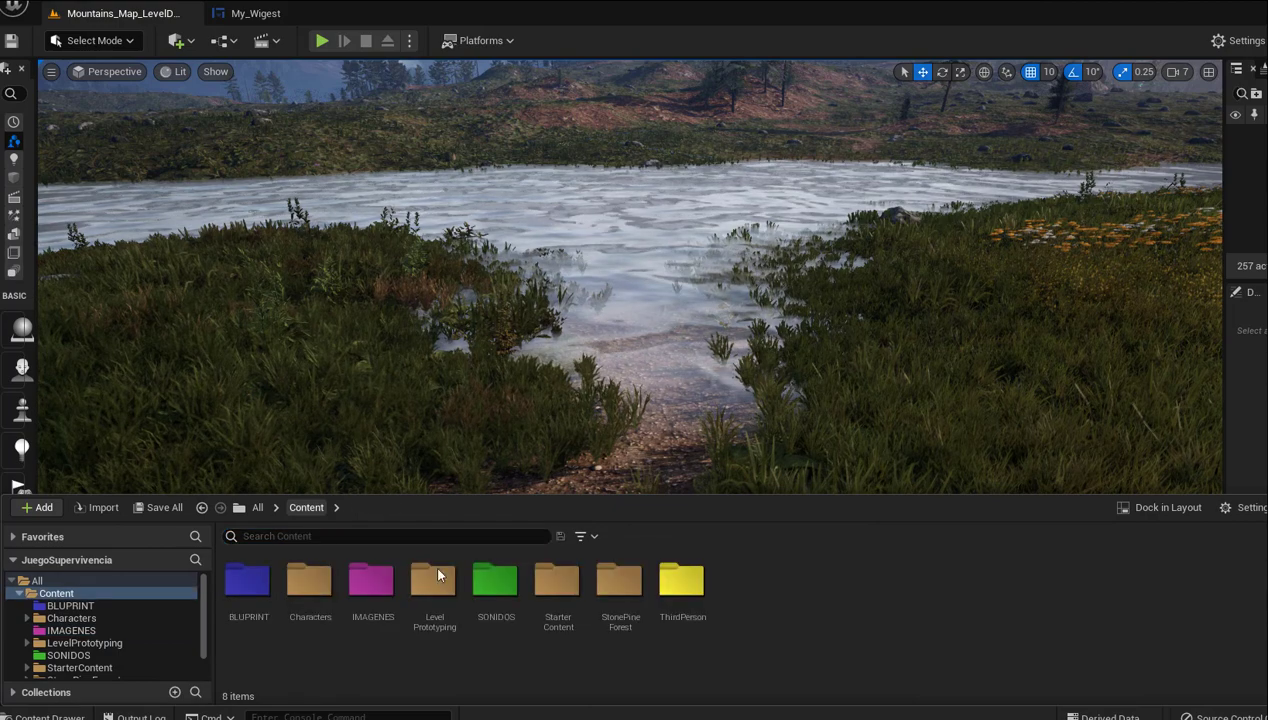
double_click(684, 591)
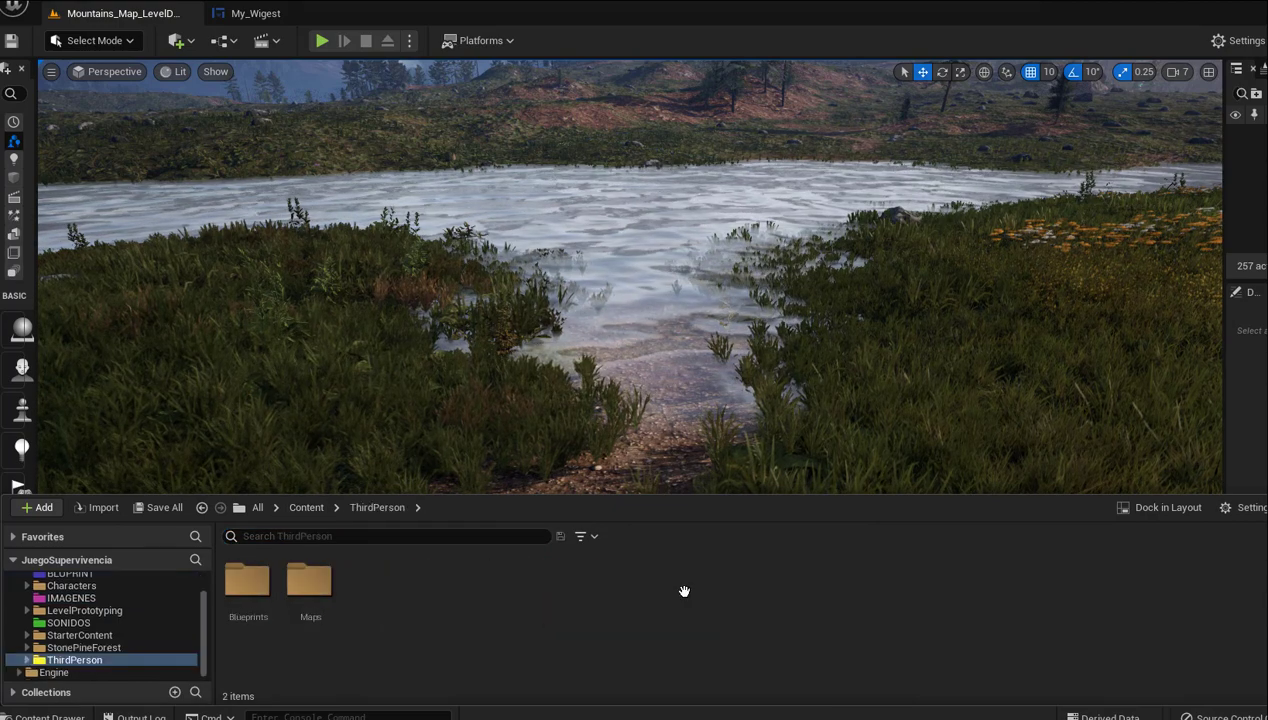
double_click(250, 585)
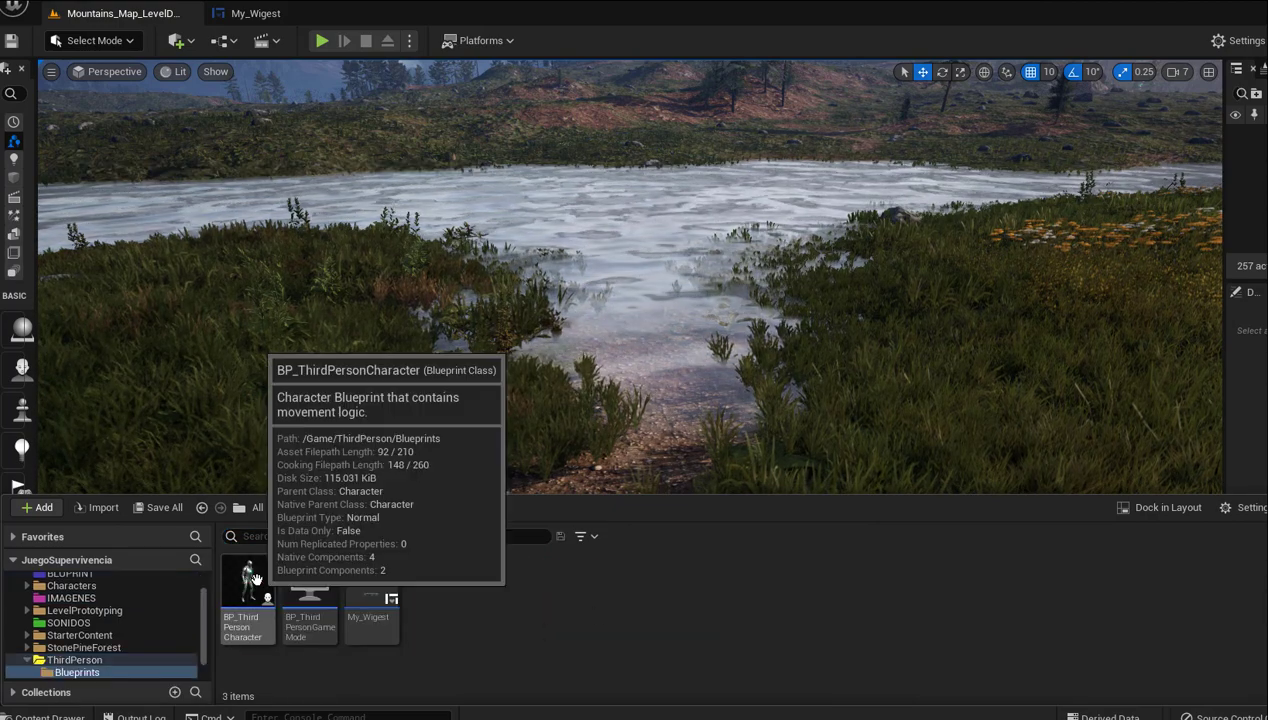
click(273, 581)
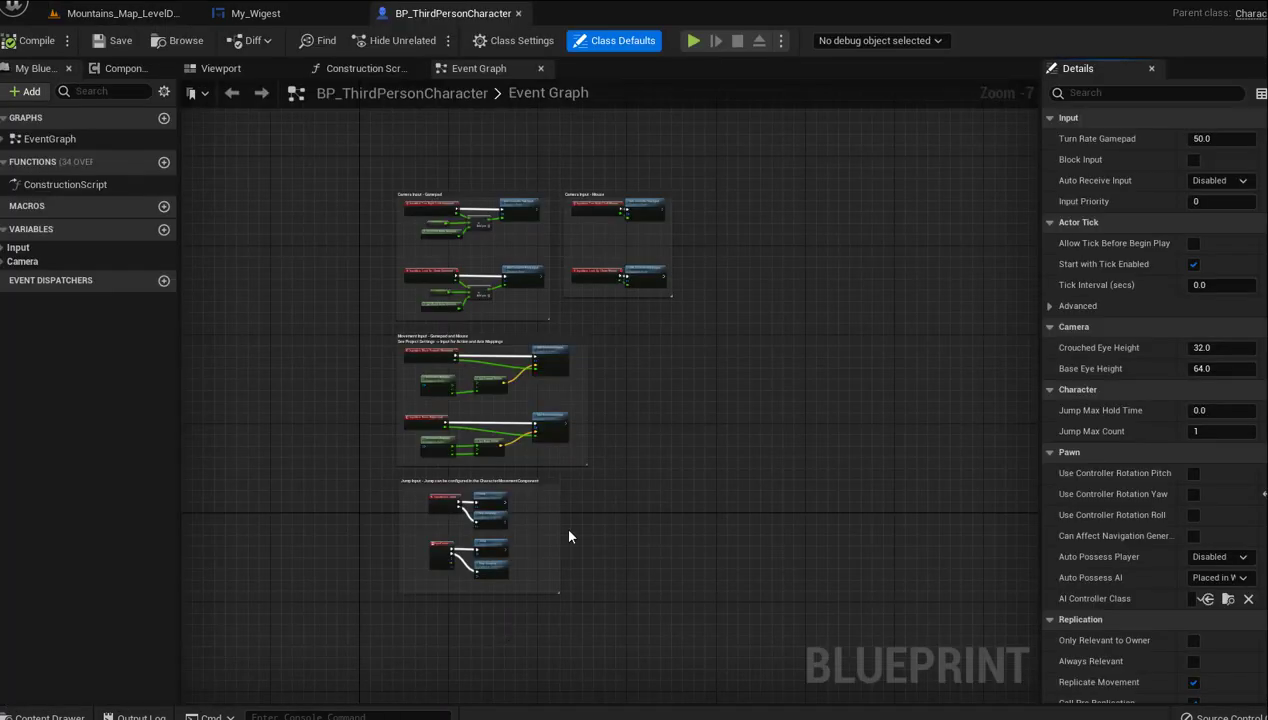
Add a new variable to BP_ThirdPersonCharacter and name it XP
scroll(651, 478, down, 3)
right_drag(662, 490, 736, 430)
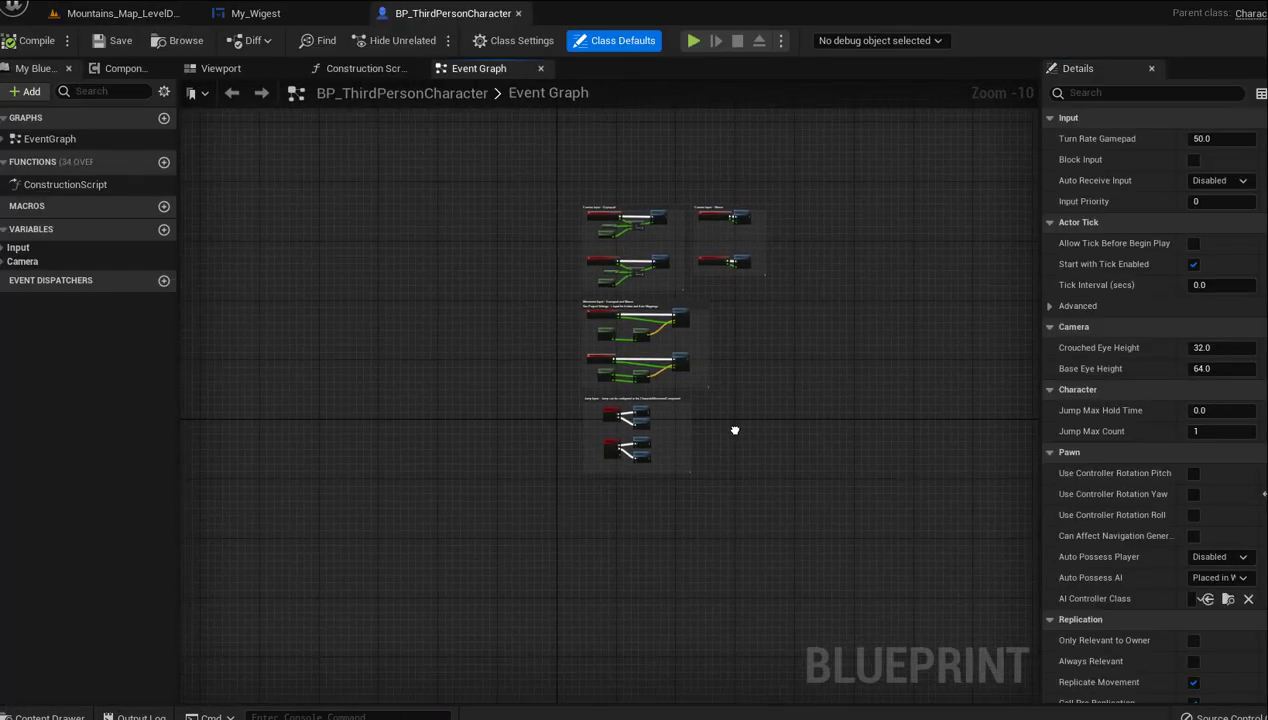
click(34, 91)
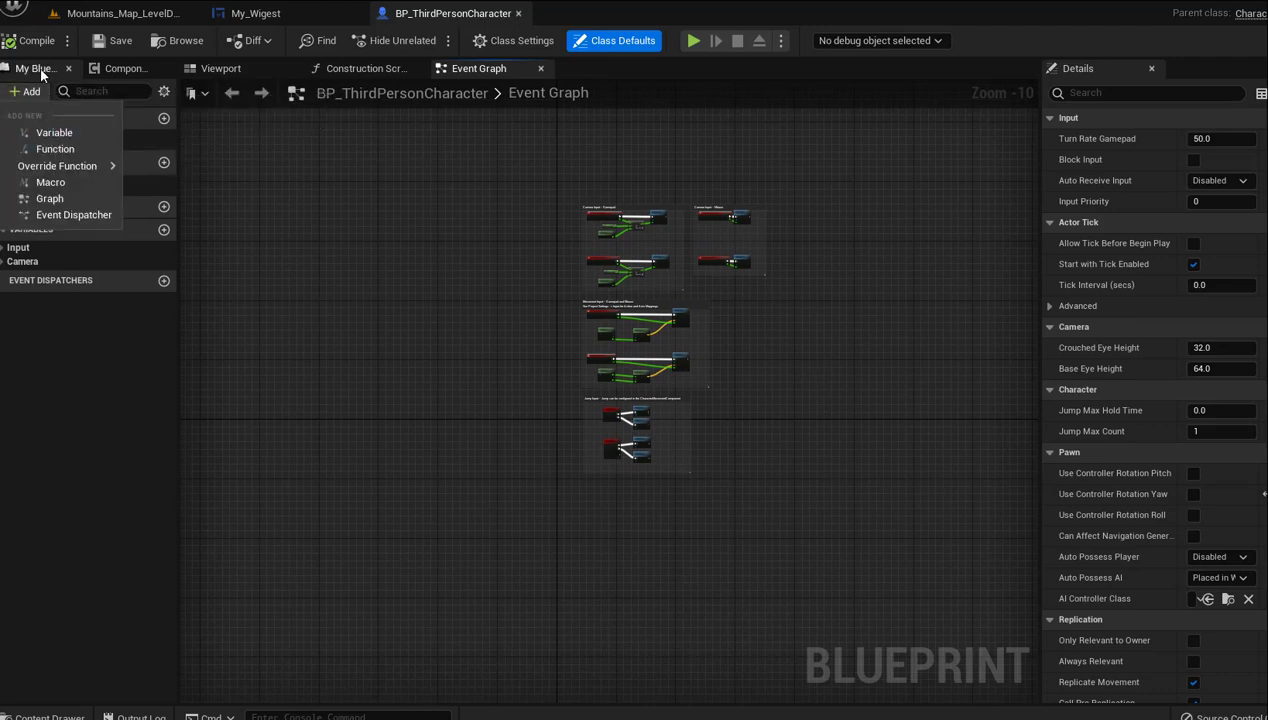
click(40, 70)
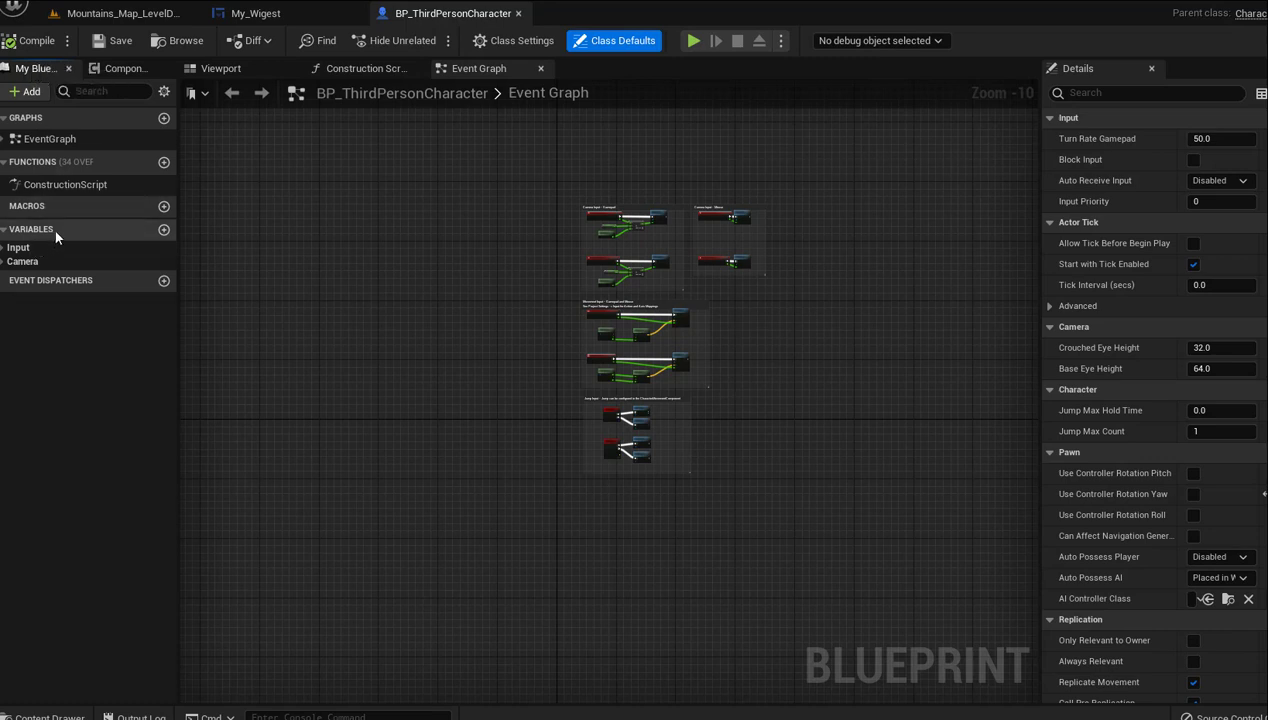
click(164, 231)
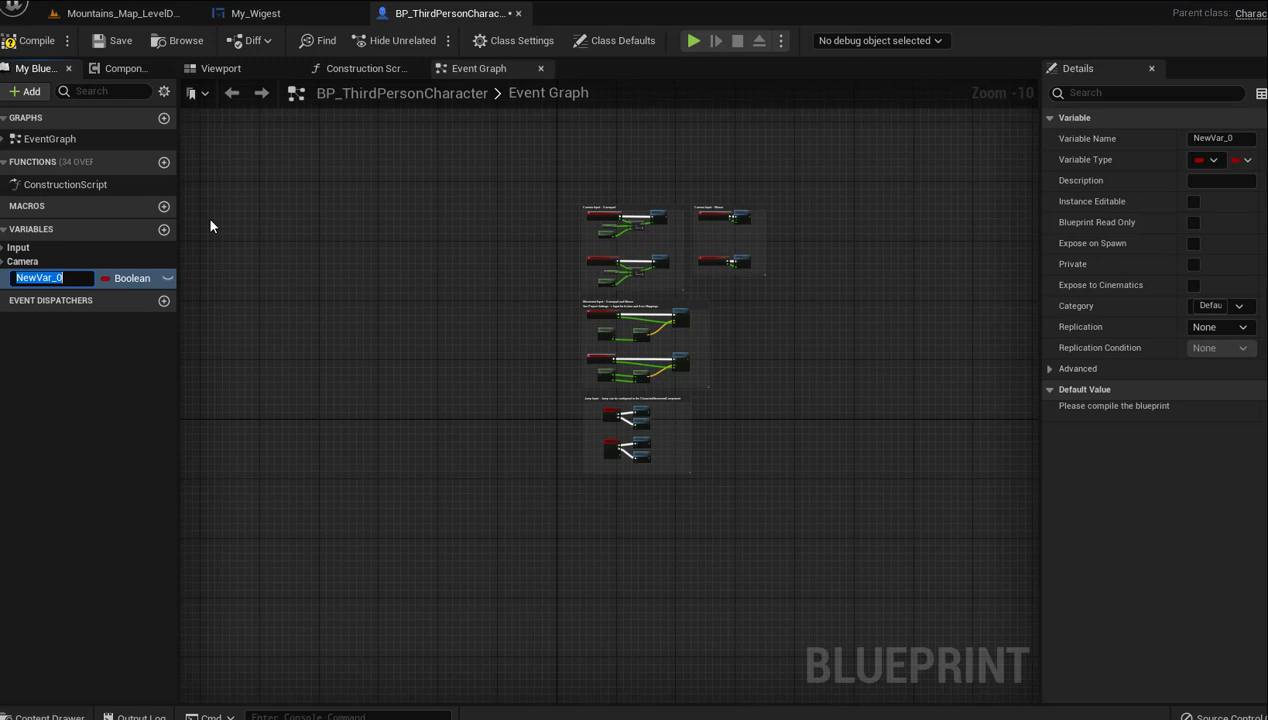
text(X)
text(P)
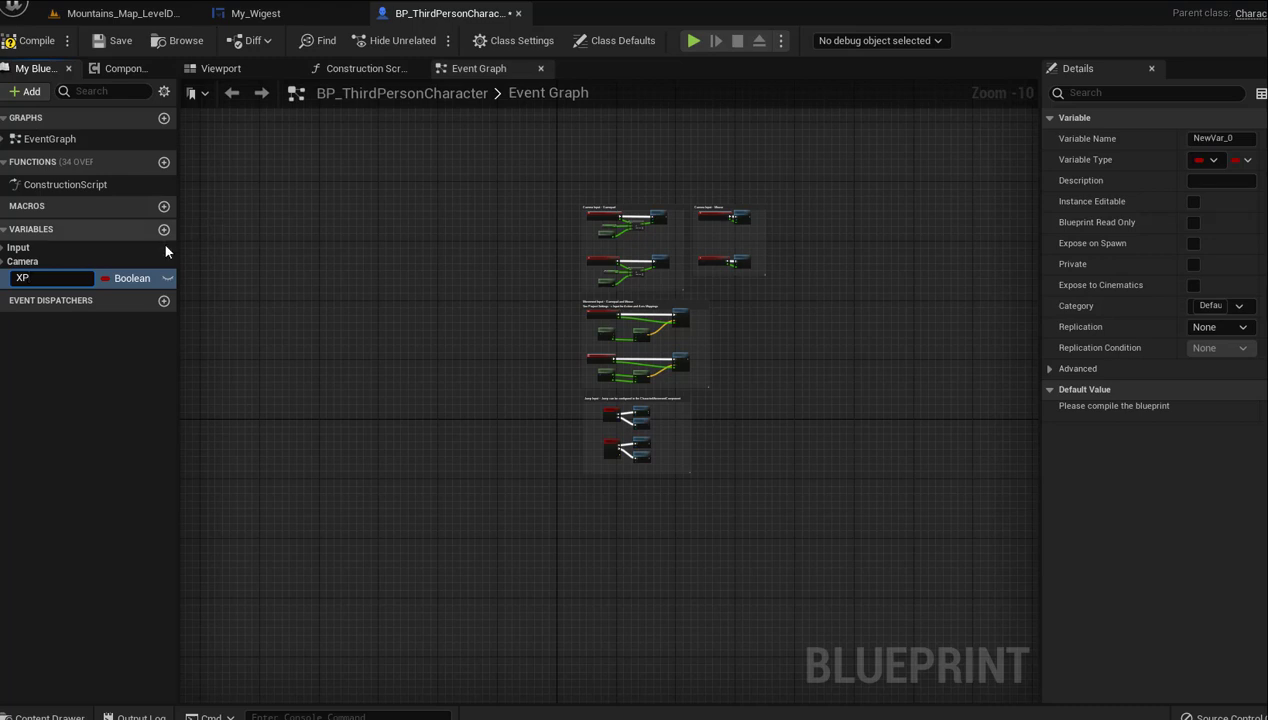
key(Return)
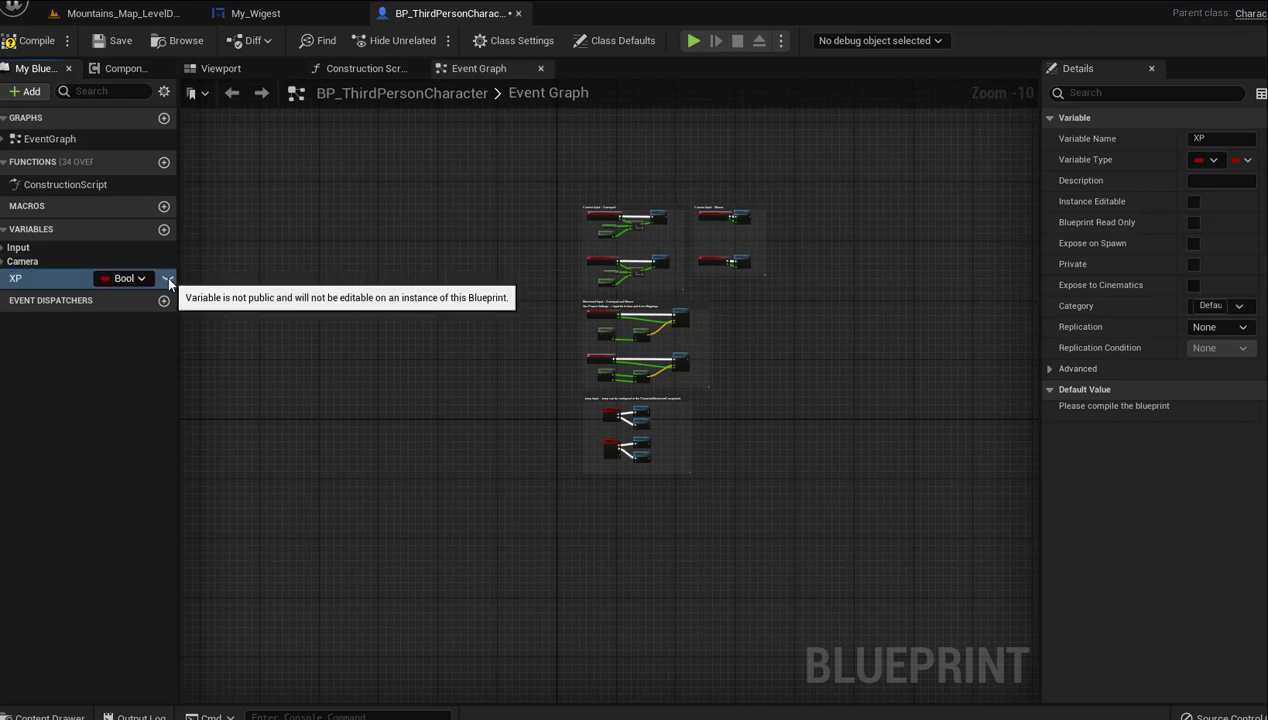
Make XP an instance-editable Integer in the Character category, then add variable NewVar_0
click(167, 280)
click(141, 279)
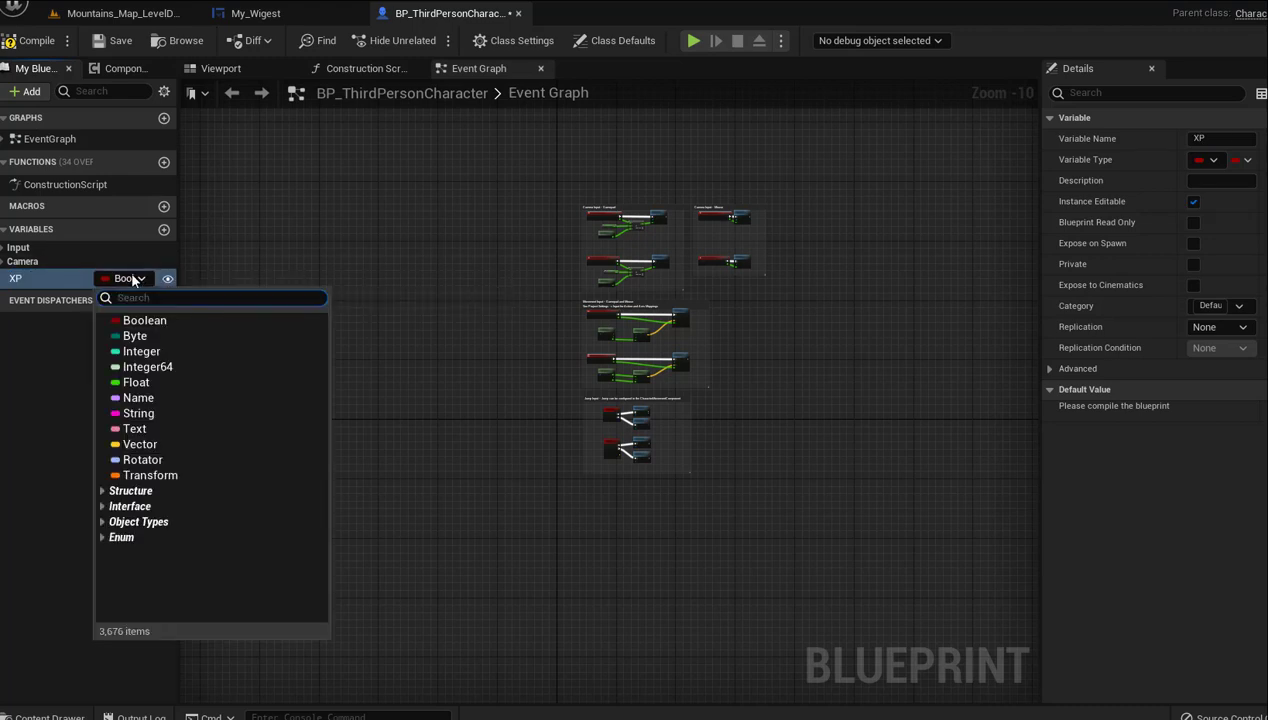
click(152, 353)
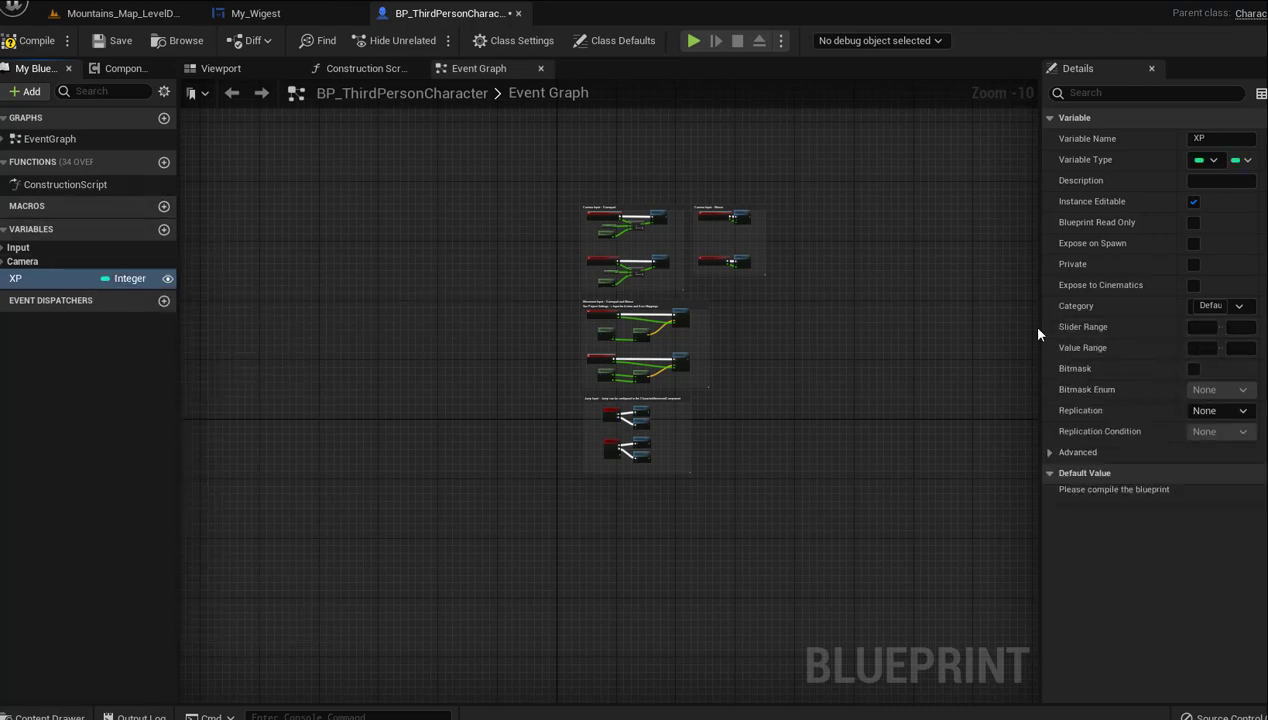
drag(1032, 326, 928, 345)
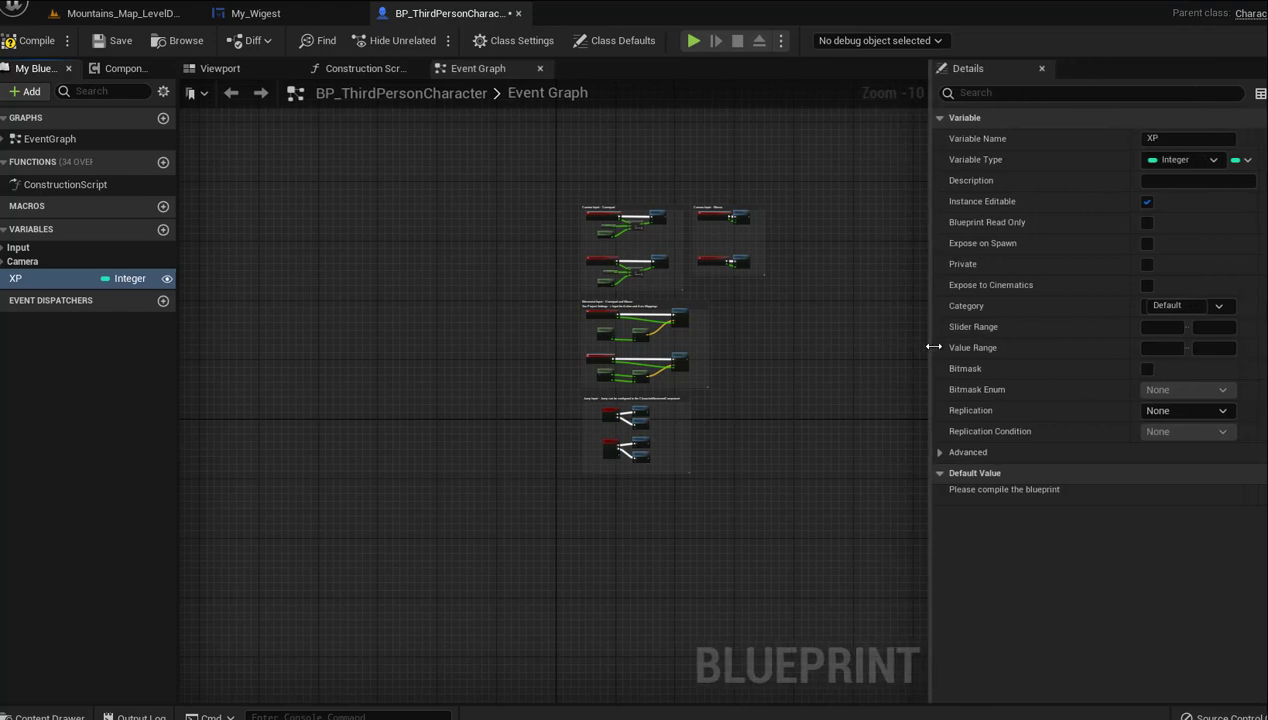
click(1214, 306)
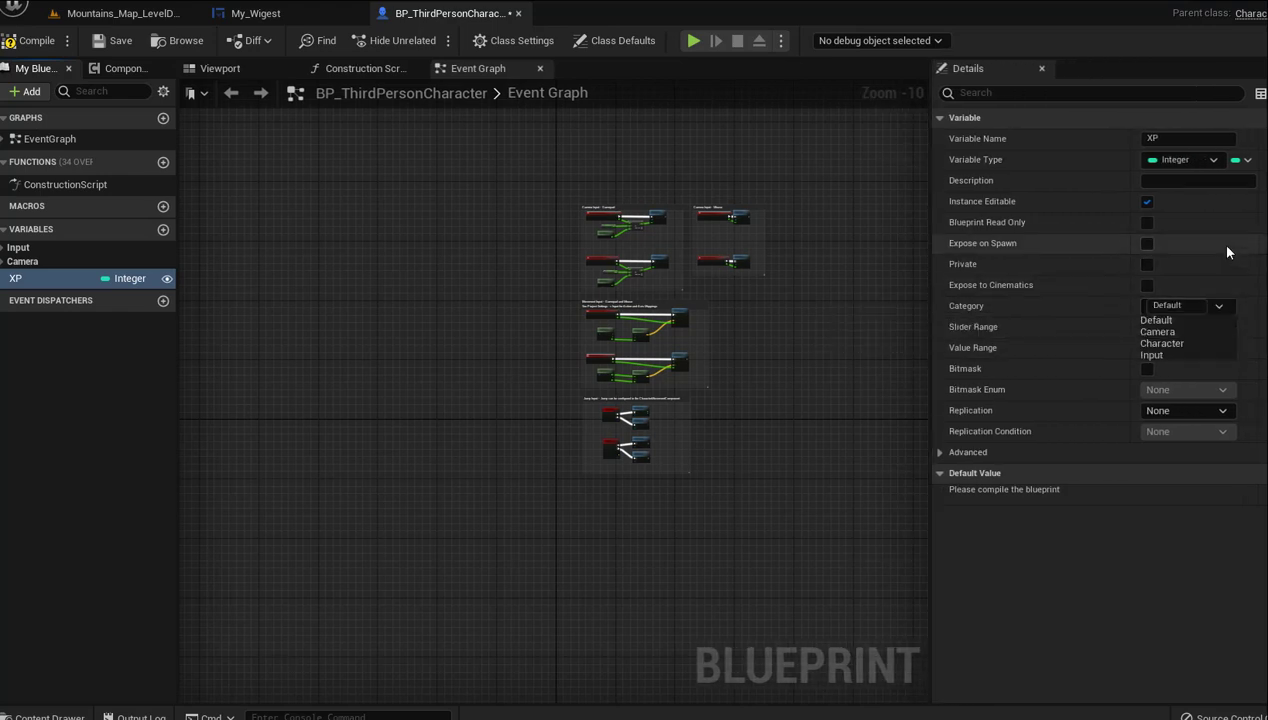
click(1176, 344)
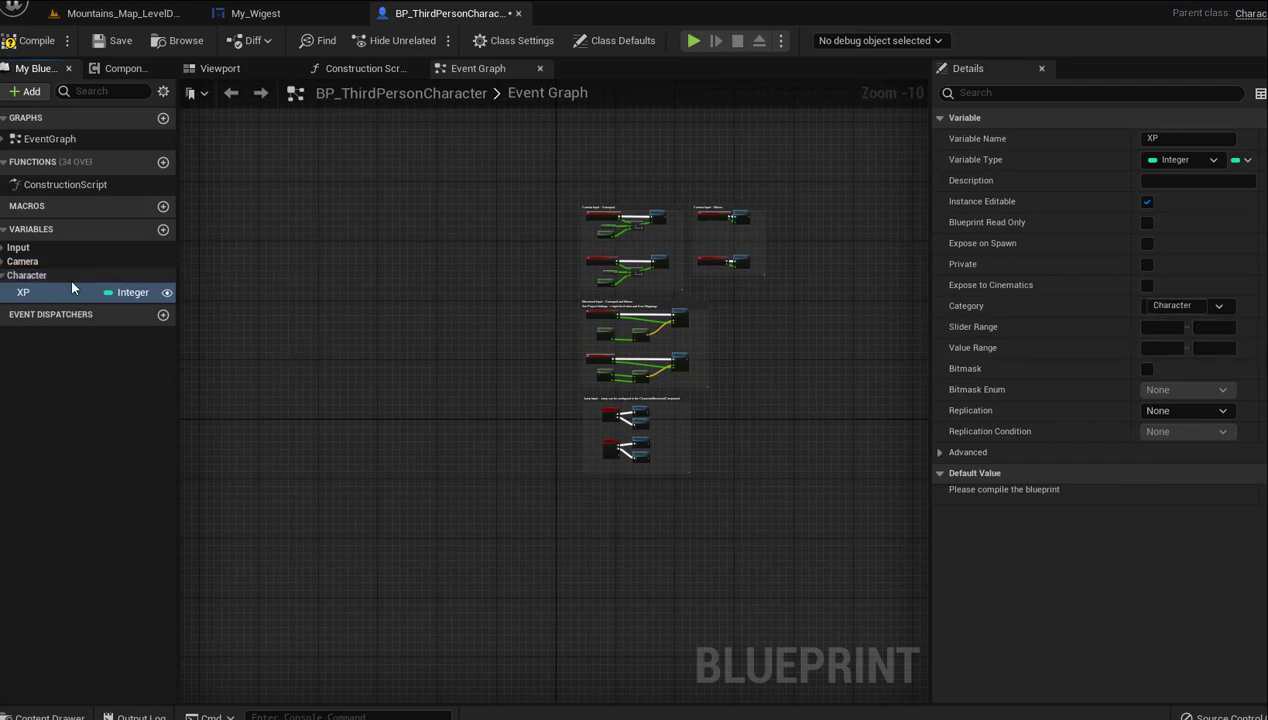
click(163, 231)
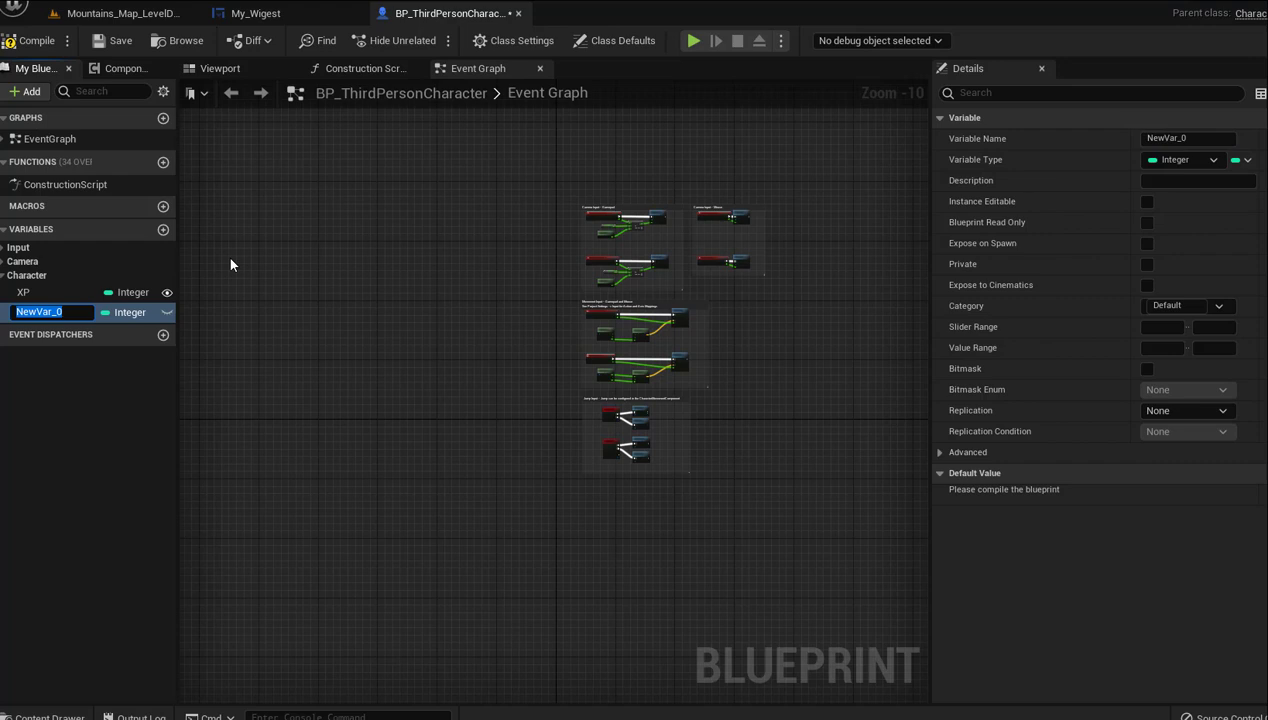
Name the new variable Salud and make it a Float
text(Salu)
text(d)
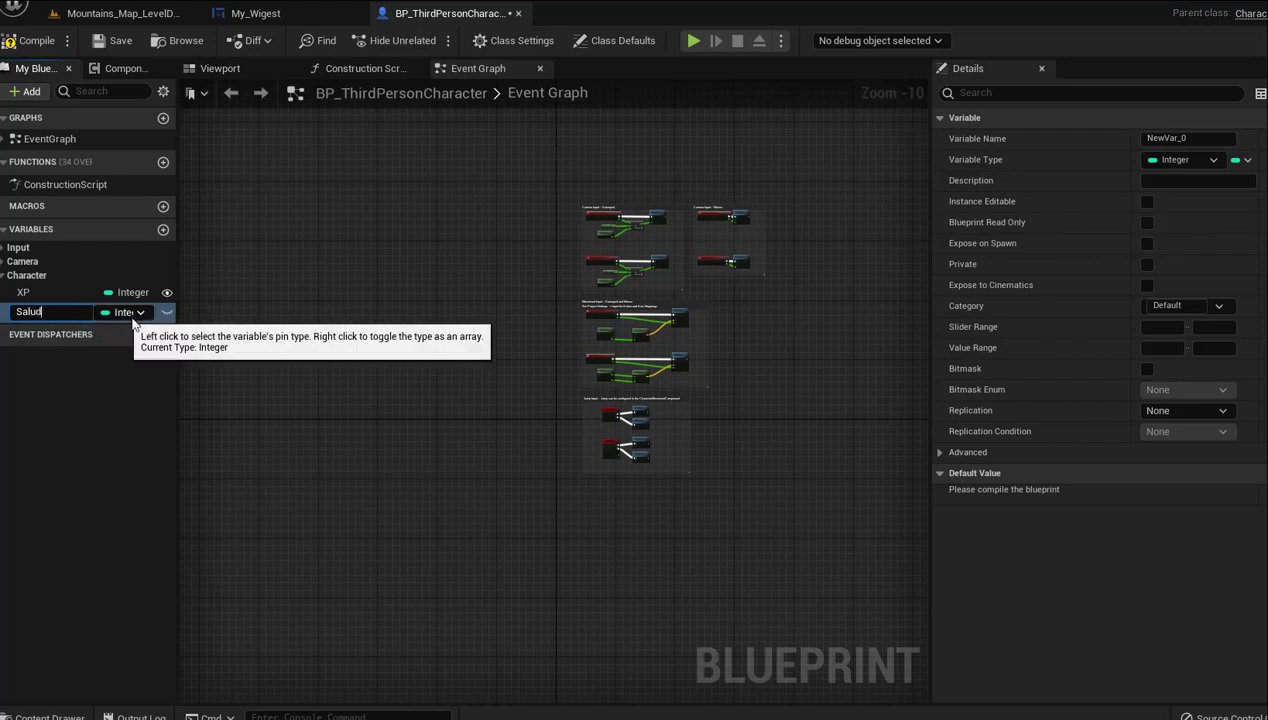
key(Return)
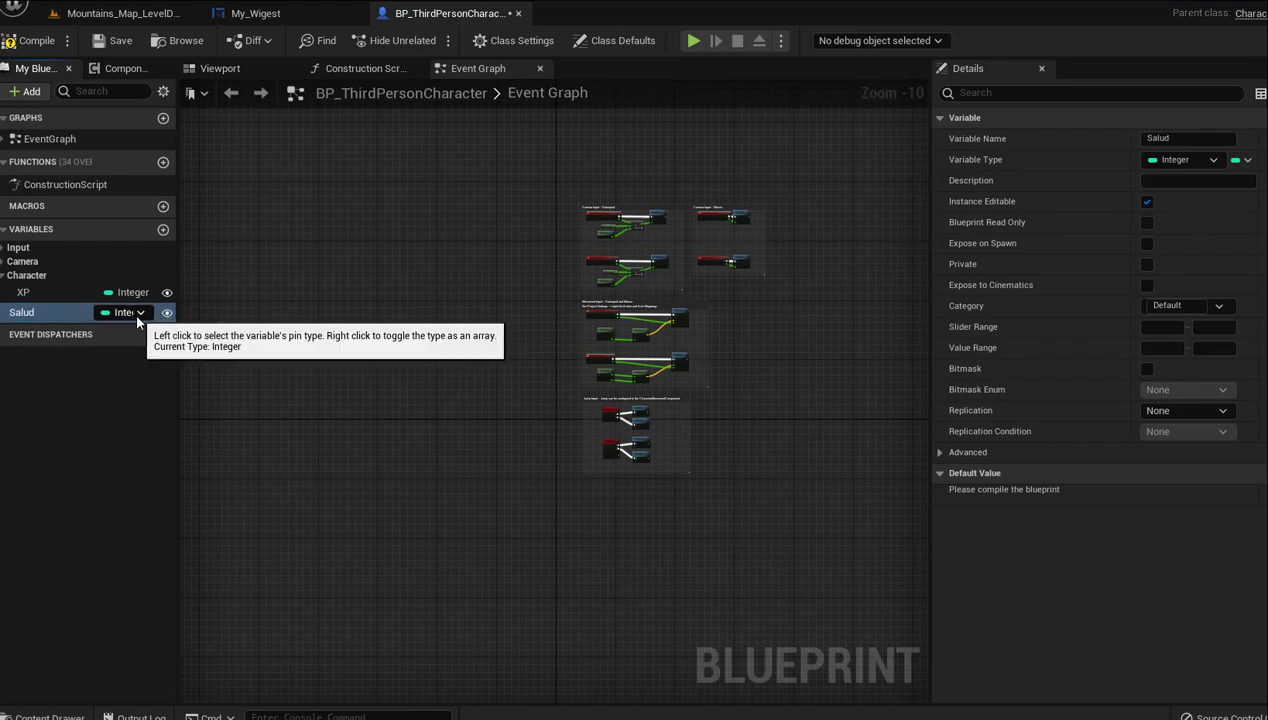
click(135, 312)
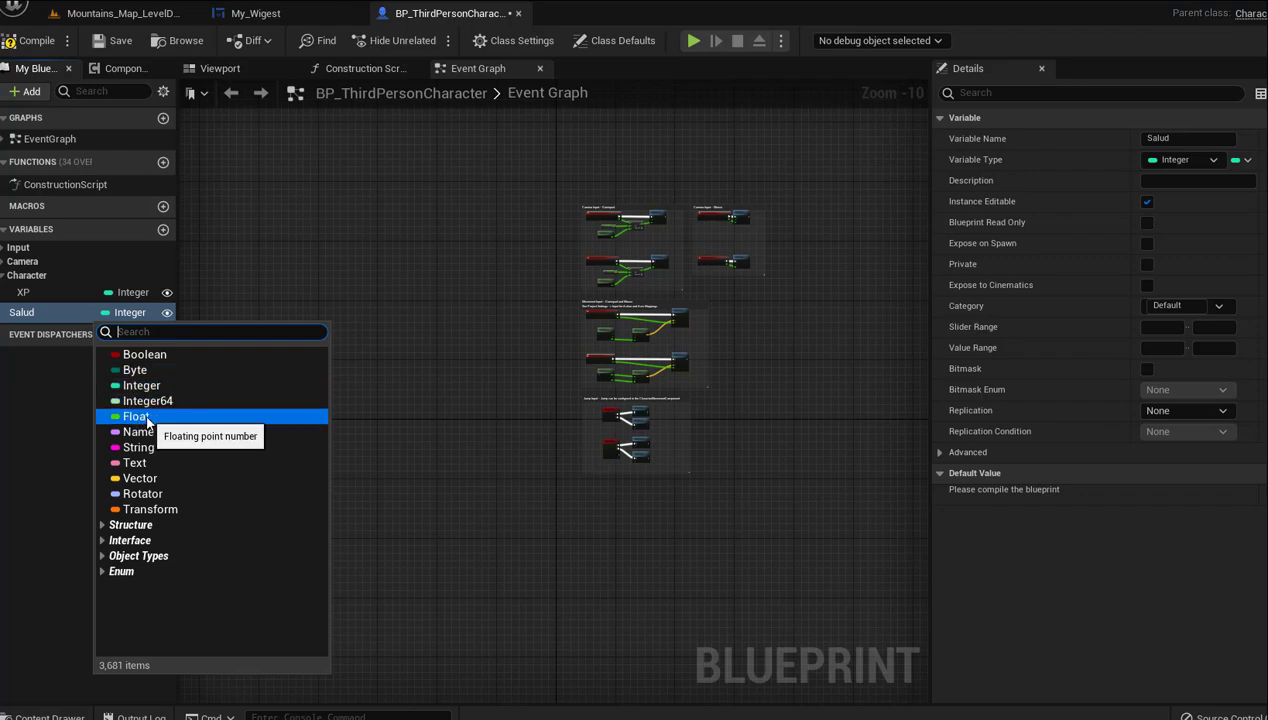
click(142, 415)
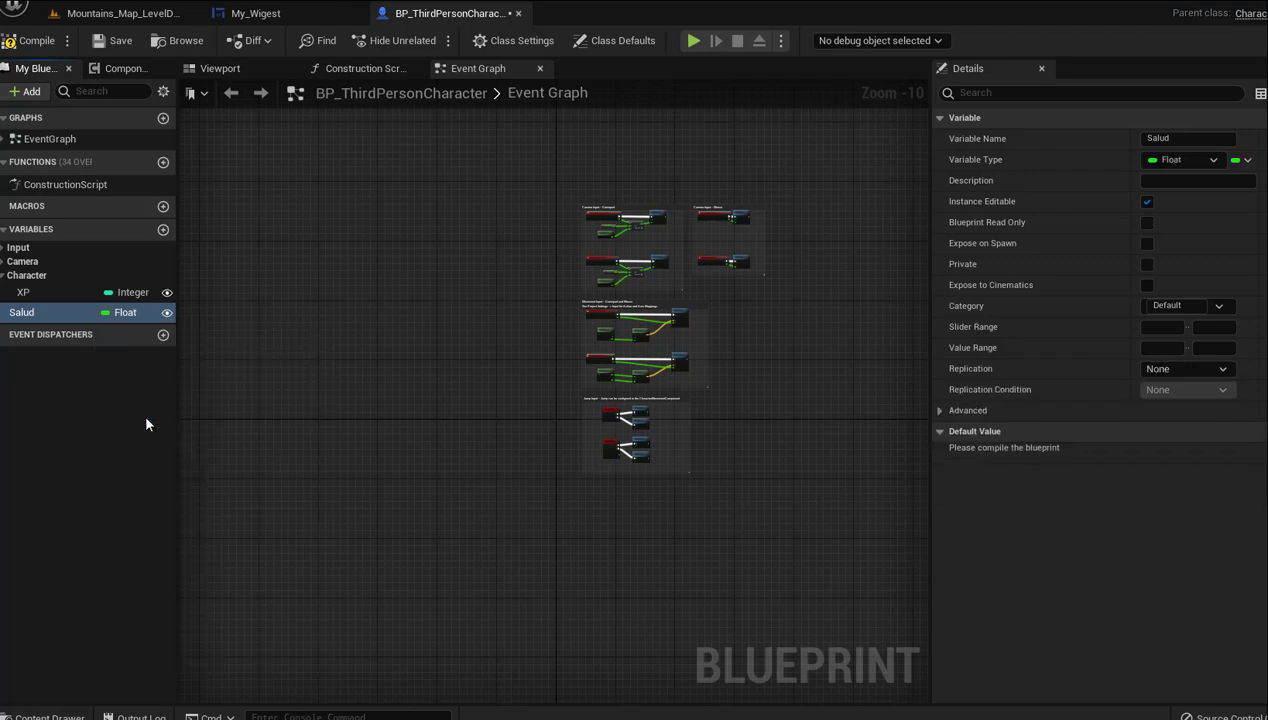
Add an instance-editable Integer variable named Escudo
click(163, 231)
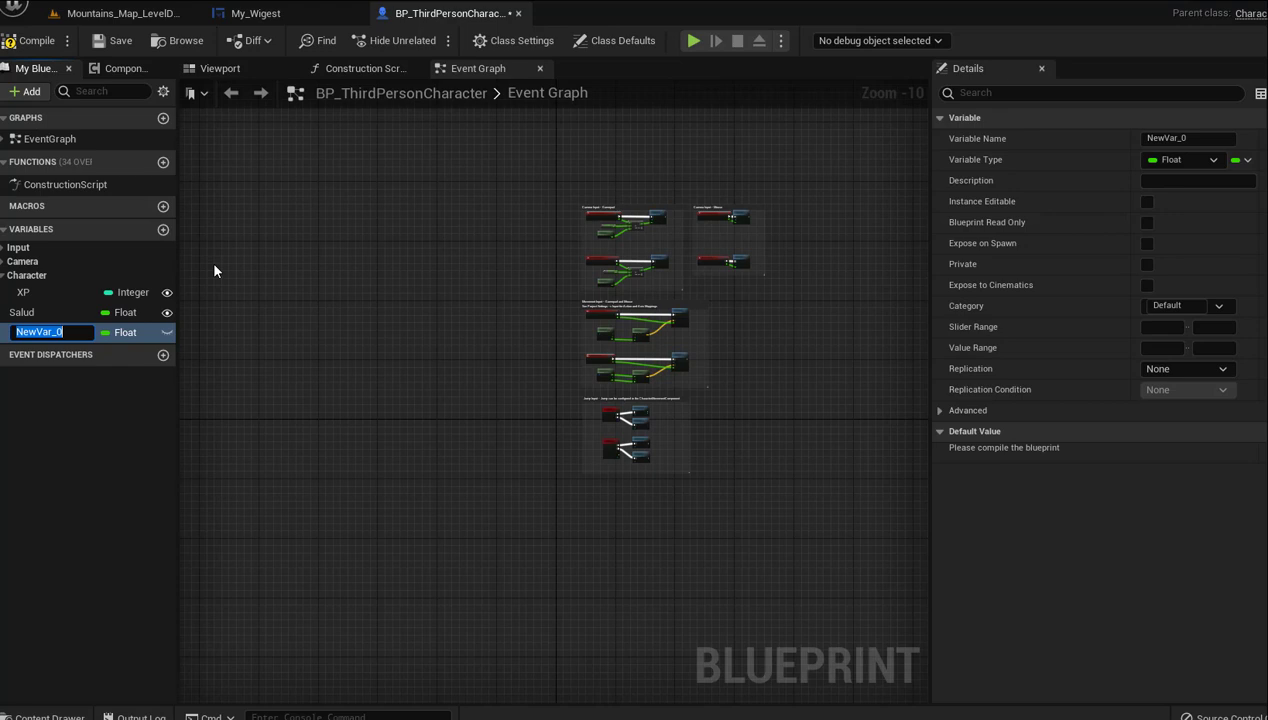
text(esc)
key(BackSpace)
key(BackSpace)
key(BackSpace)
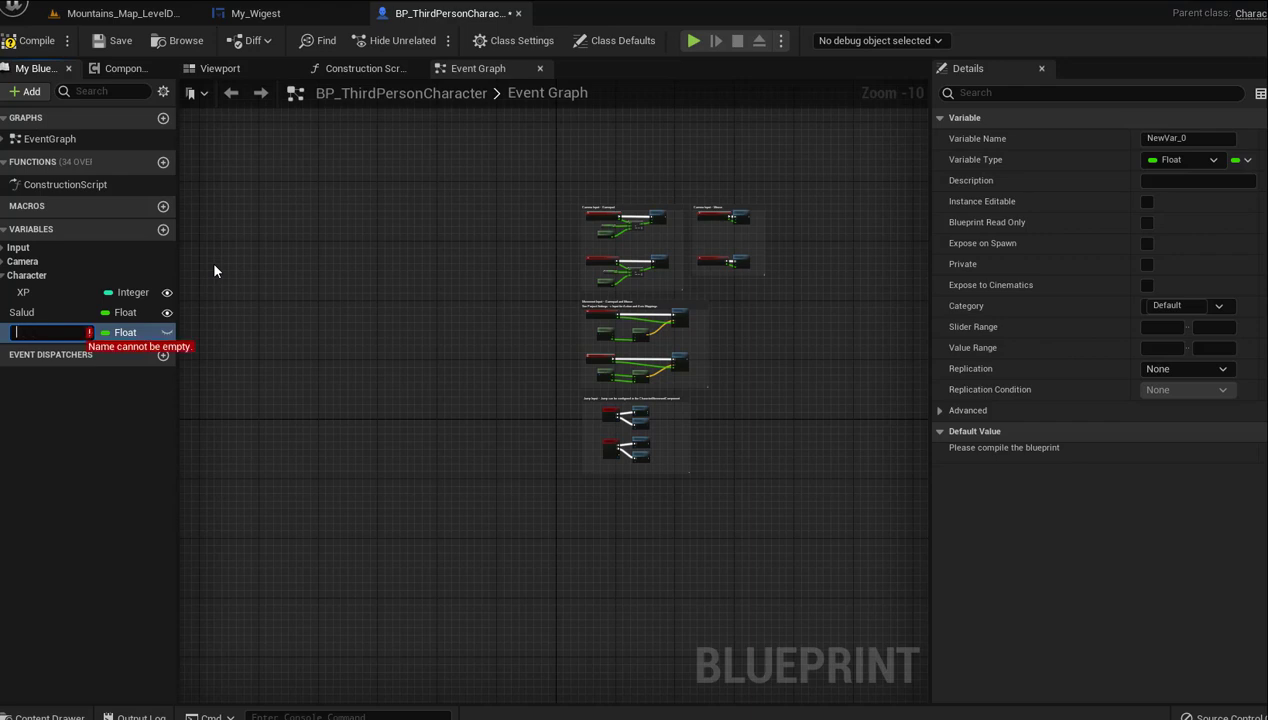
text(Esc)
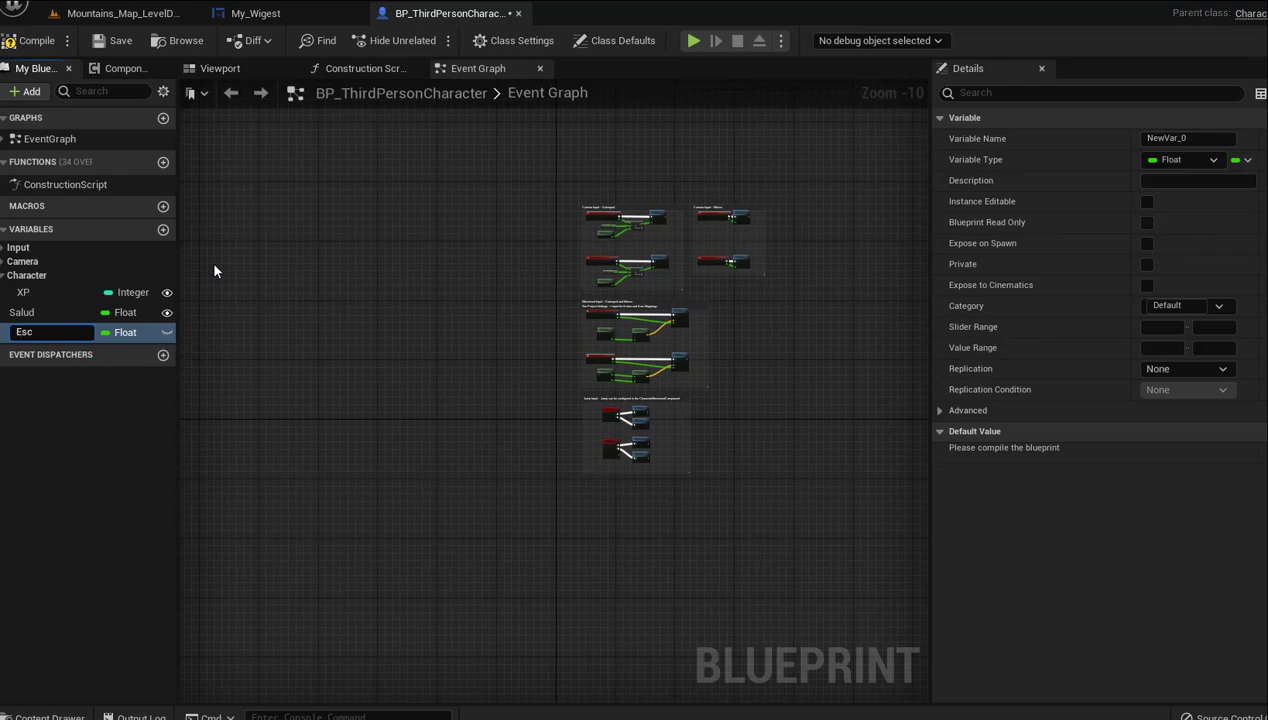
text(udo)
key(Return)
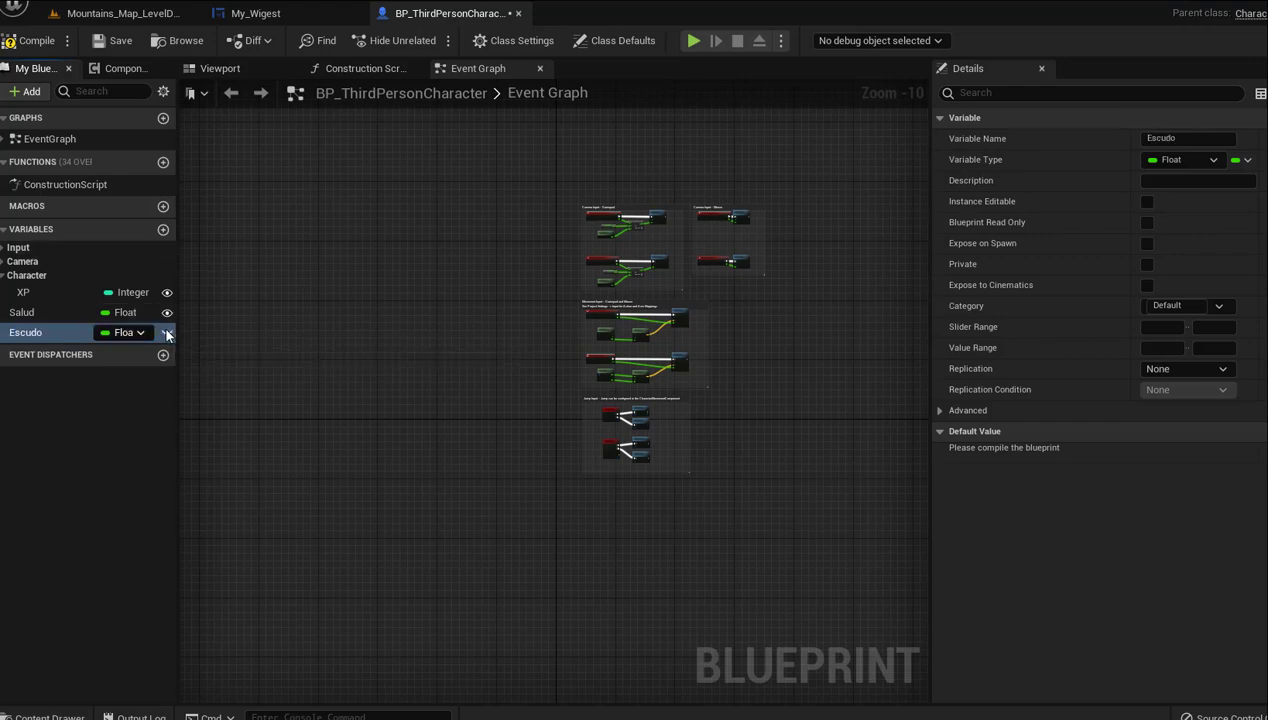
click(166, 332)
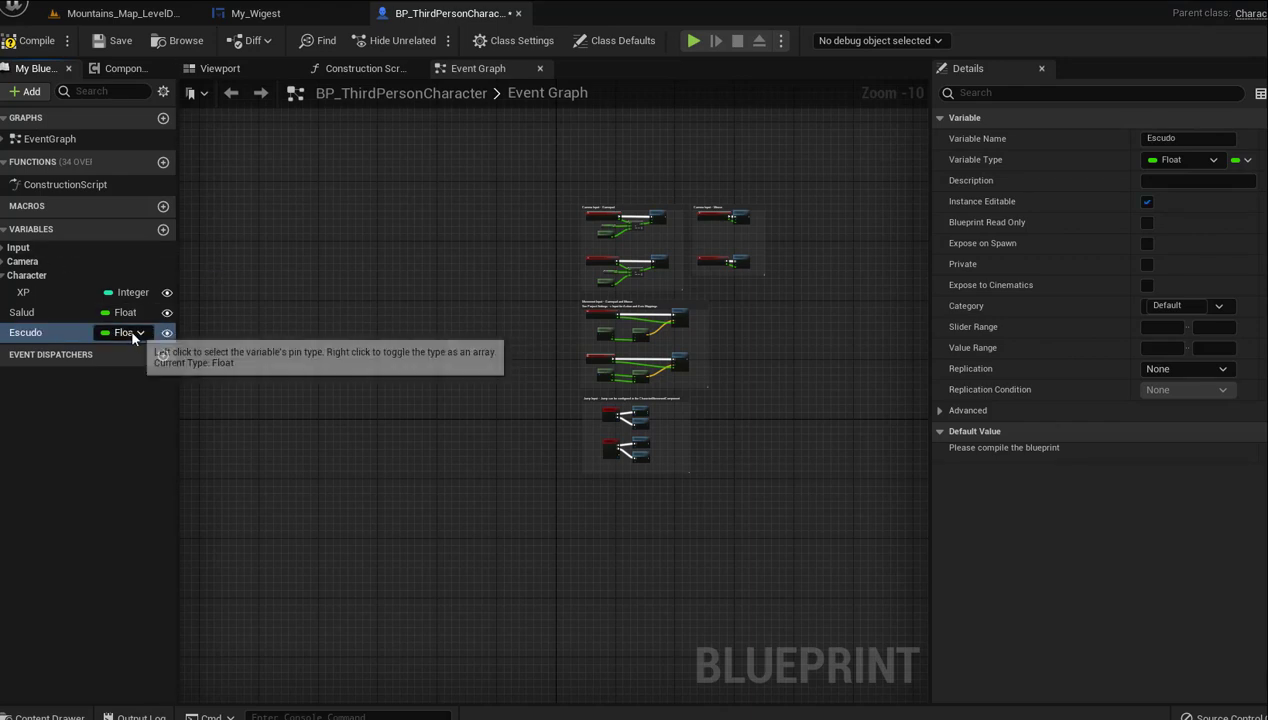
click(132, 338)
click(141, 400)
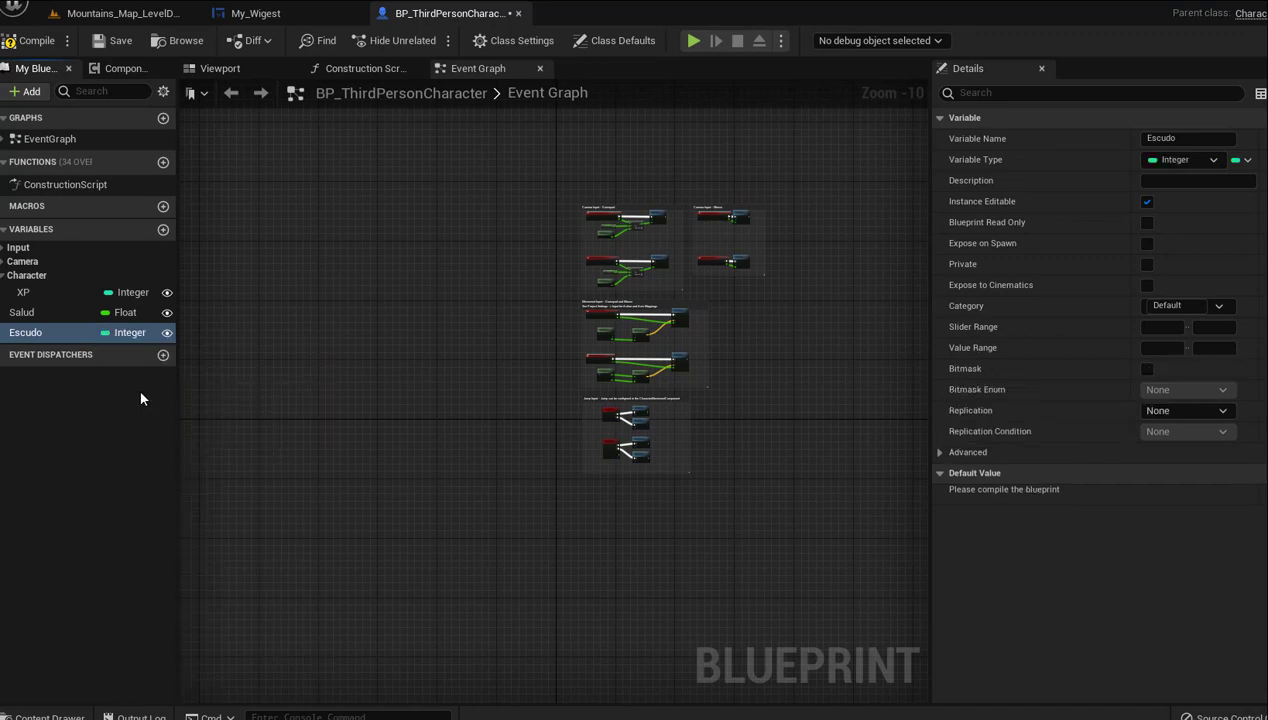
Add an instance-editable variable named Nivel
click(162, 230)
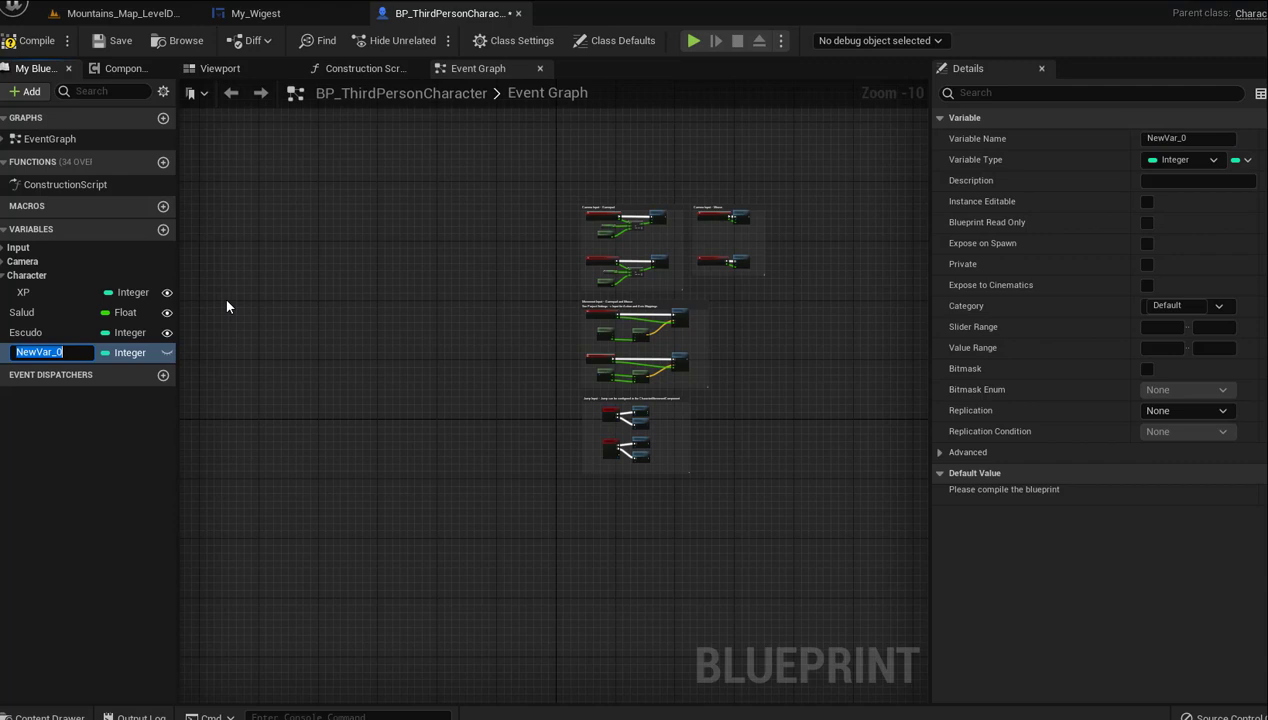
text(Niv)
text(el)
key(Return)
click(167, 353)
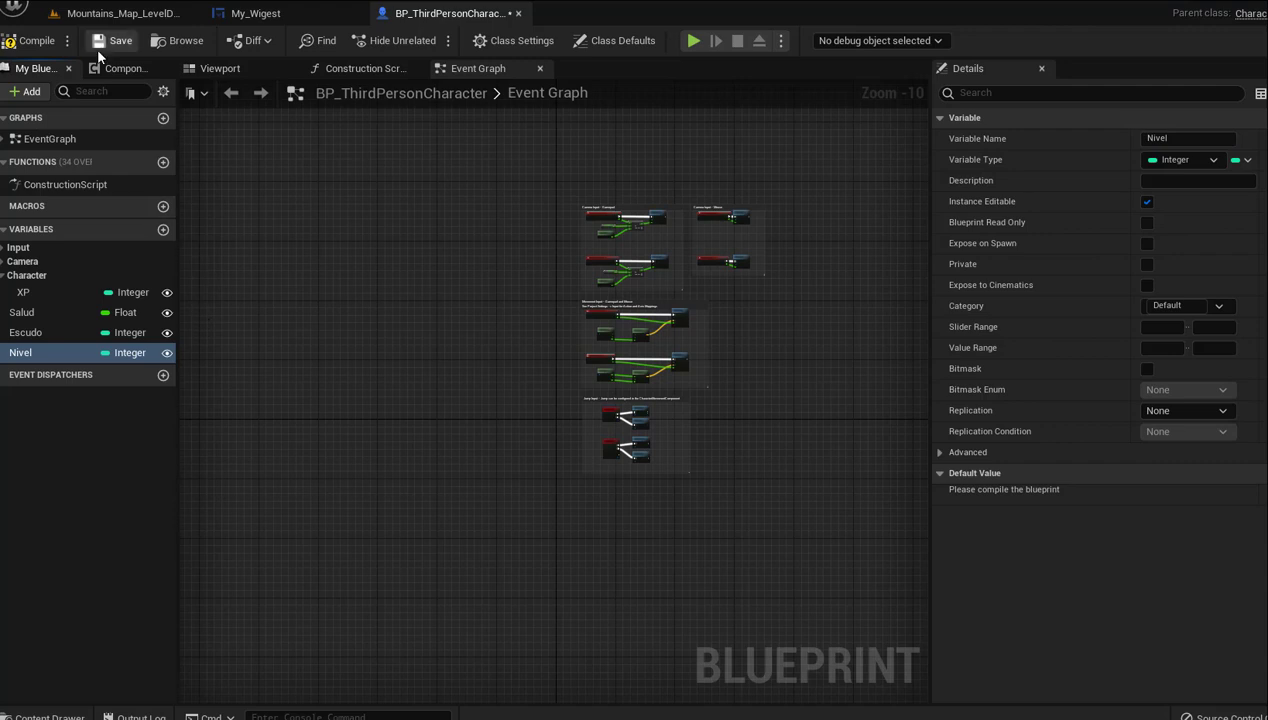
click(255, 13)
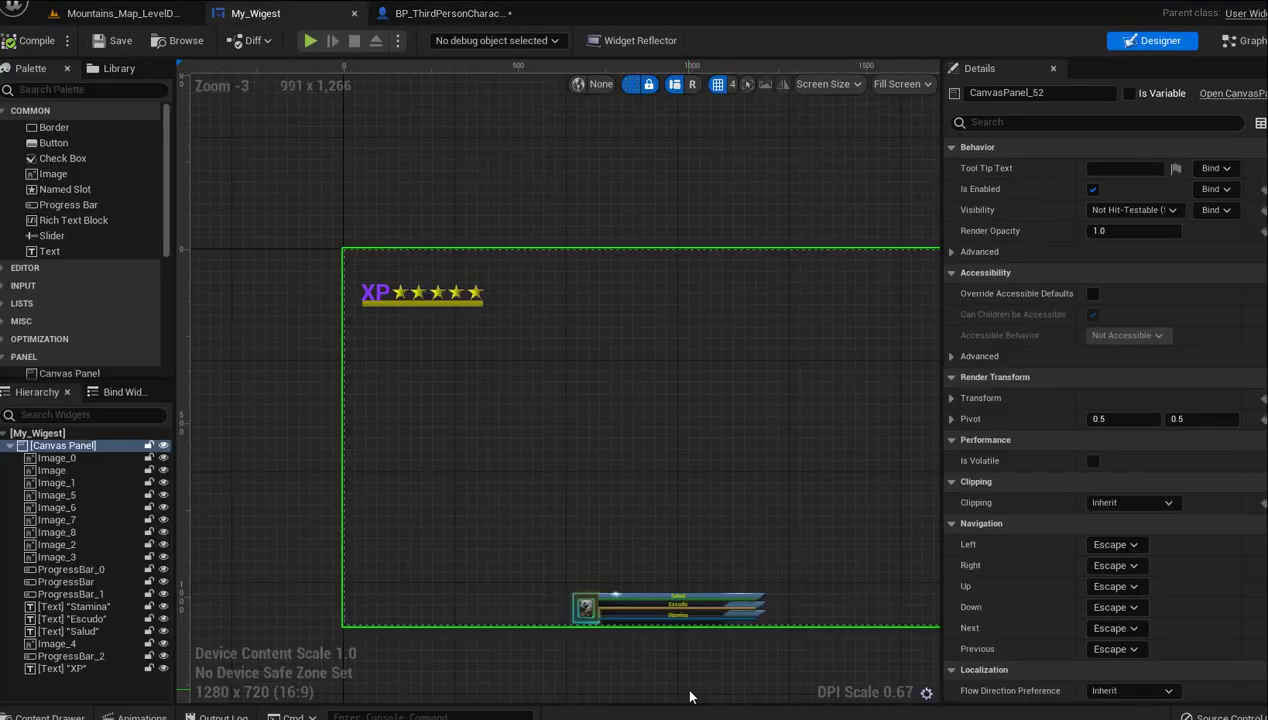
scroll(690, 690, up, 3)
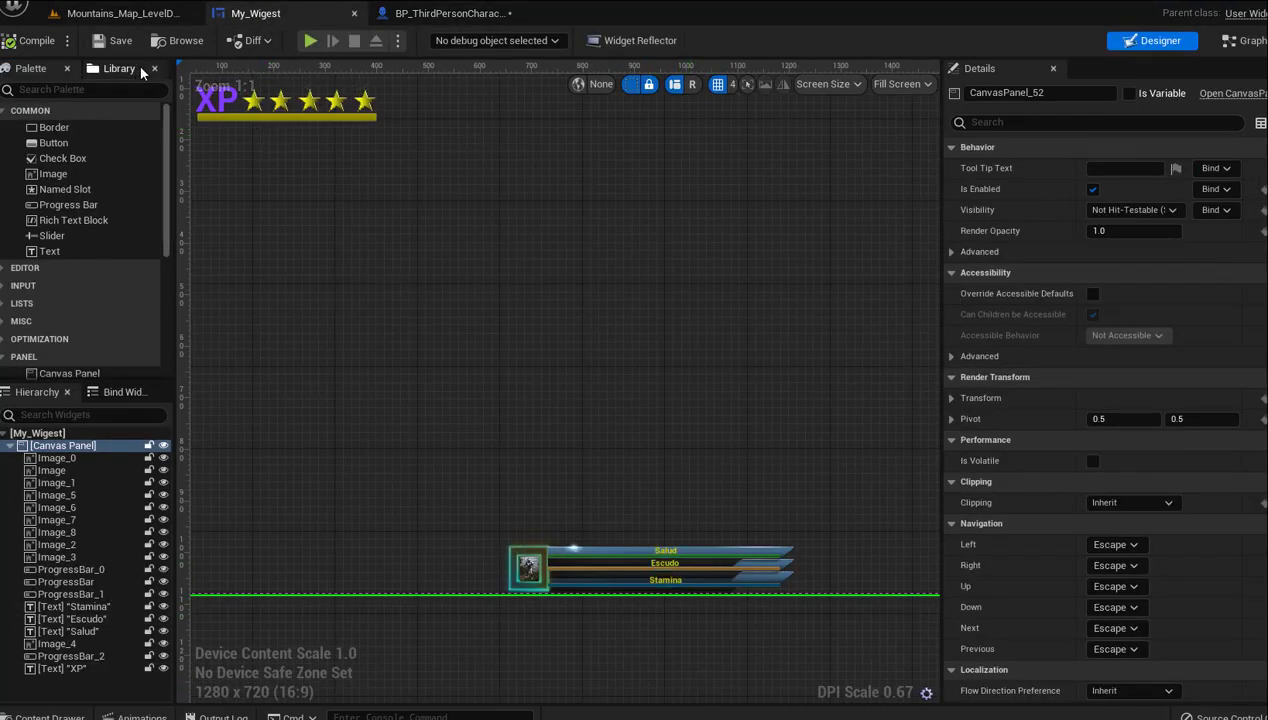
click(423, 15)
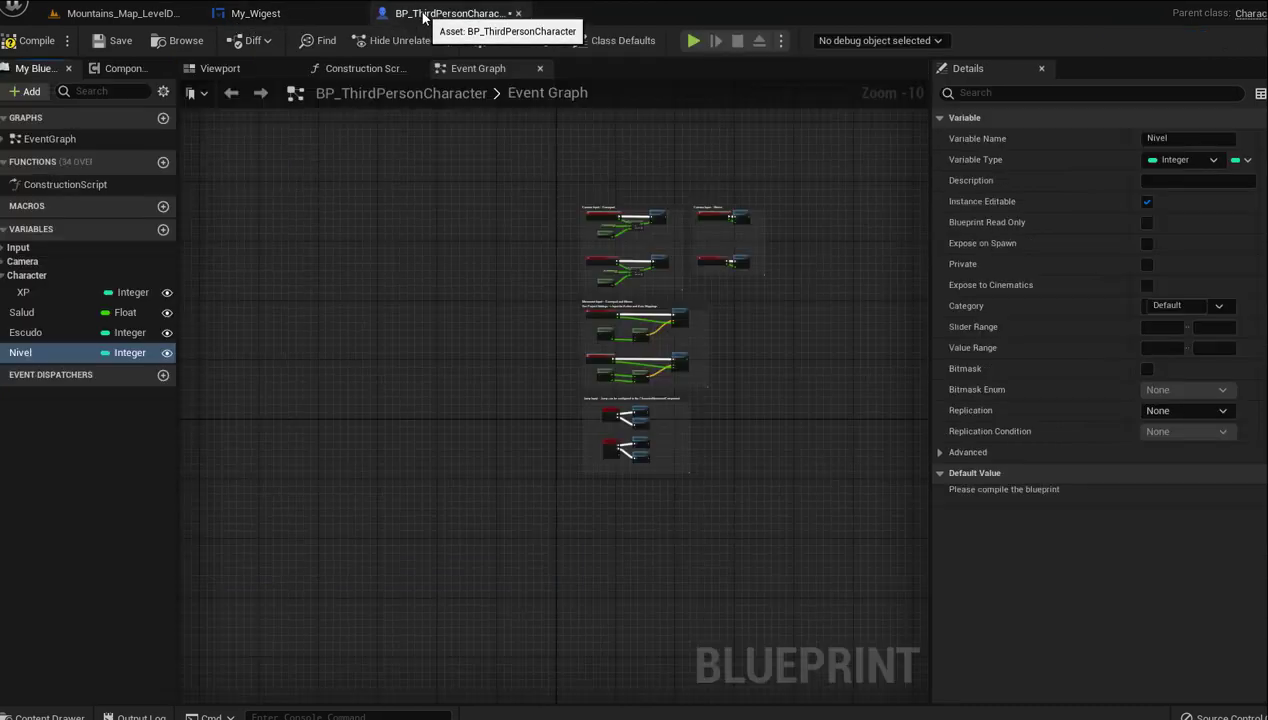
Add an instance-editable Float variable named Stamina
click(163, 229)
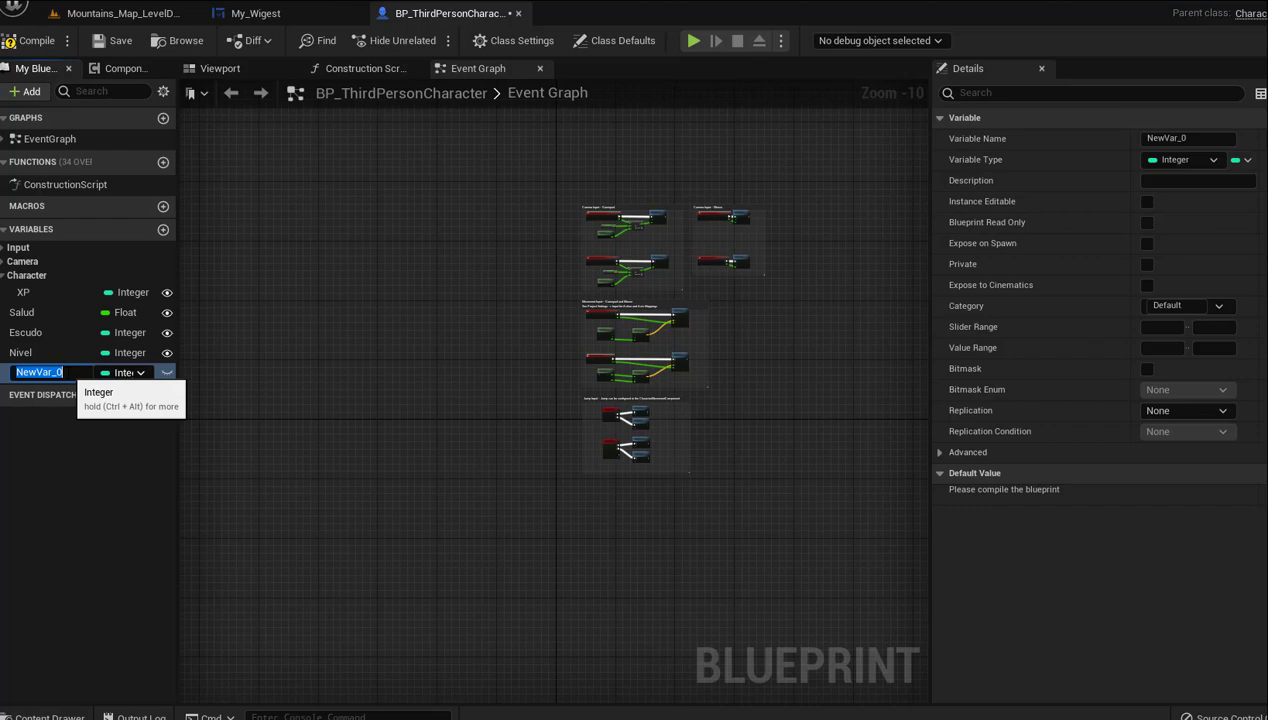
text(Sta)
text(mina)
key(Return)
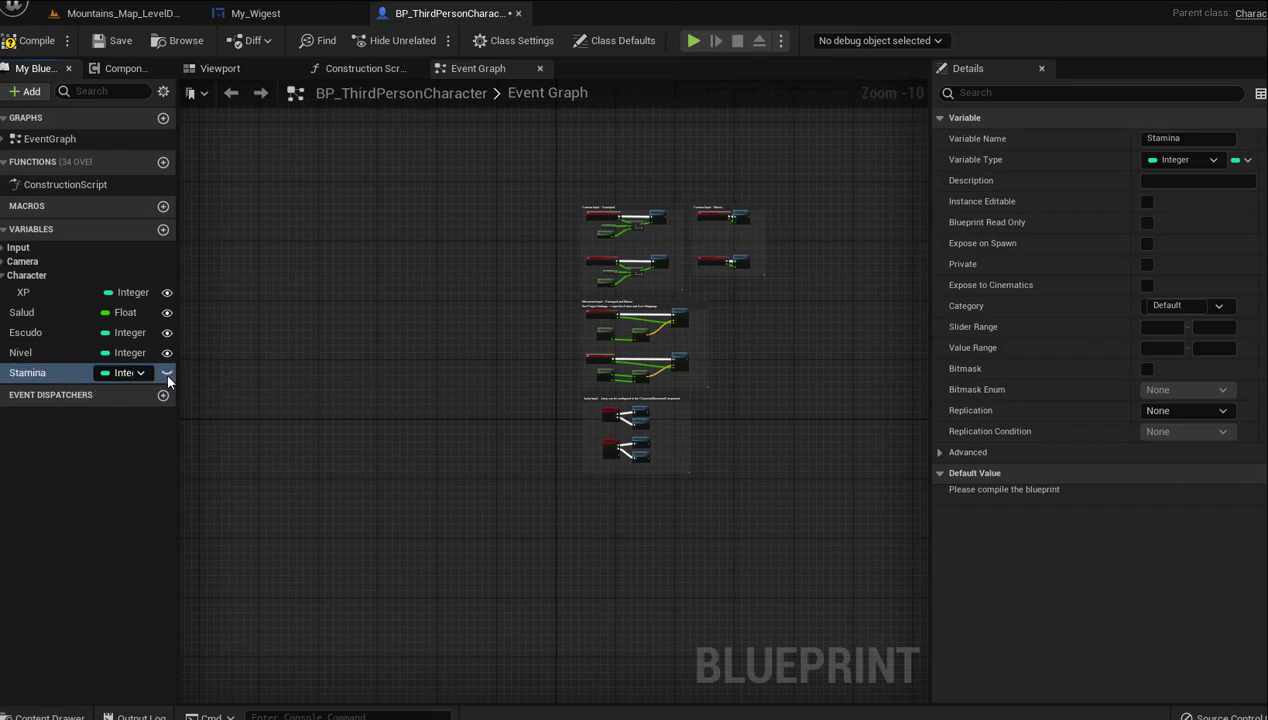
click(166, 373)
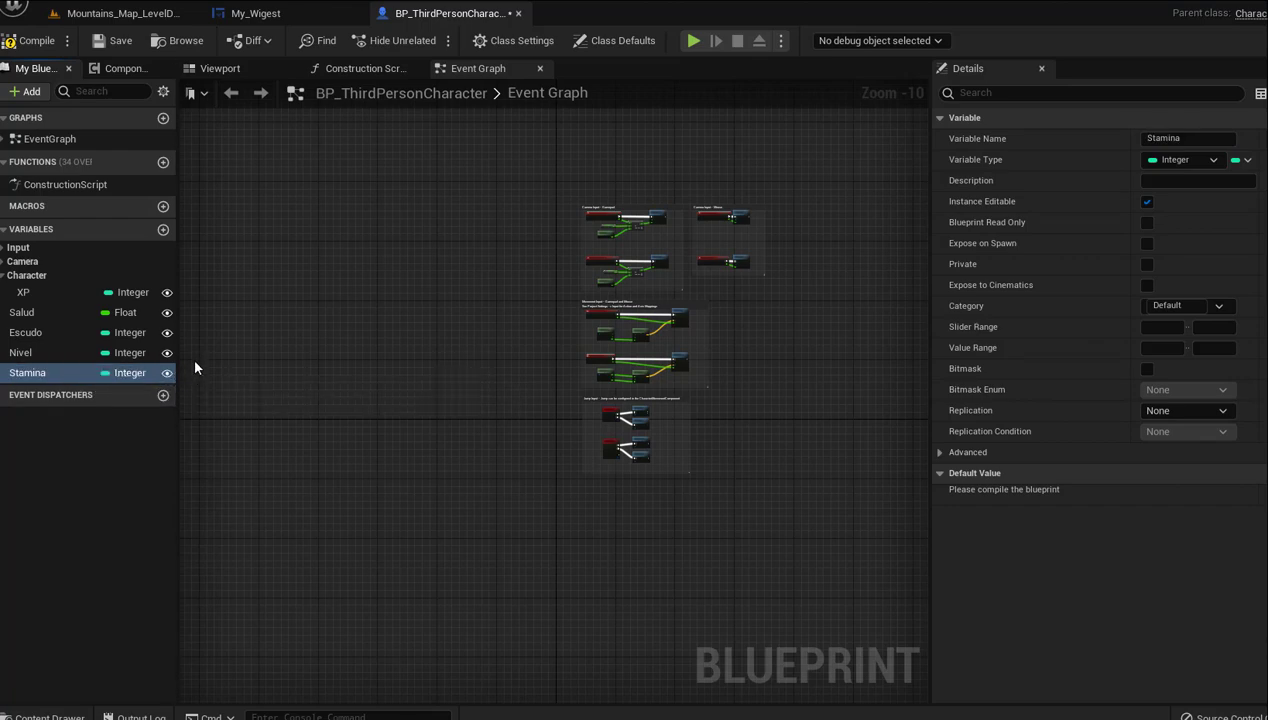
click(120, 373)
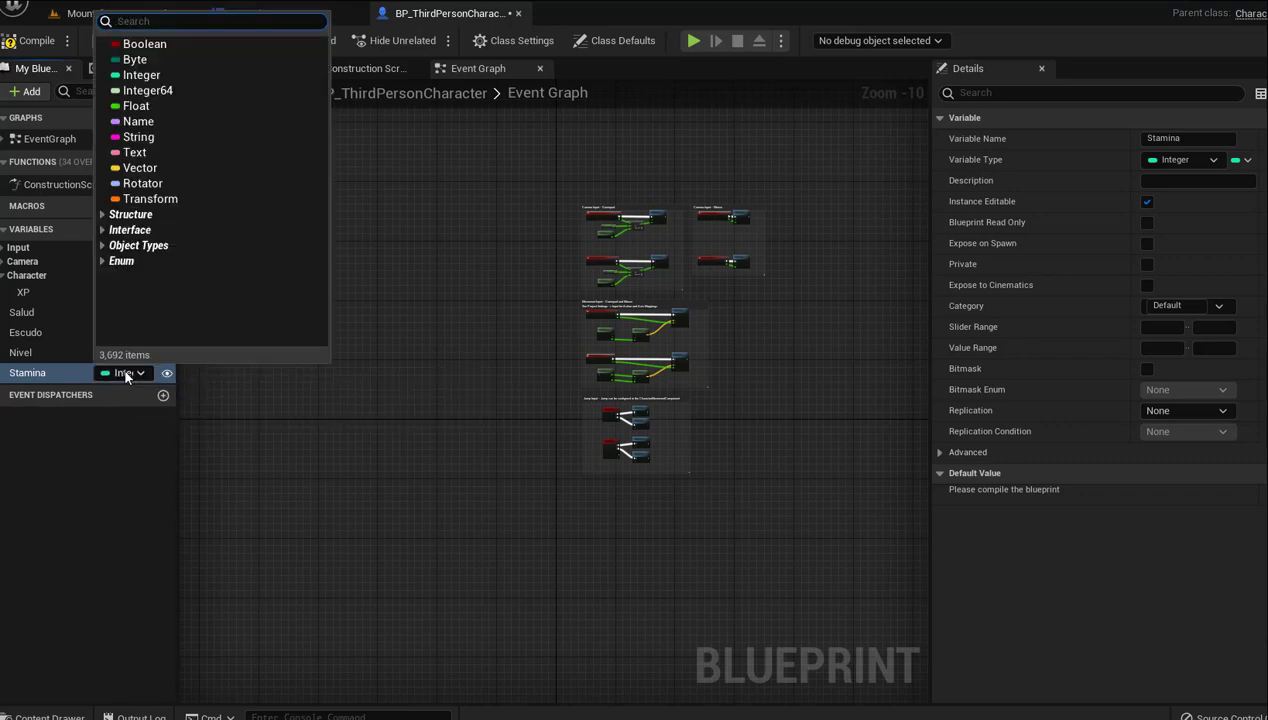
click(142, 105)
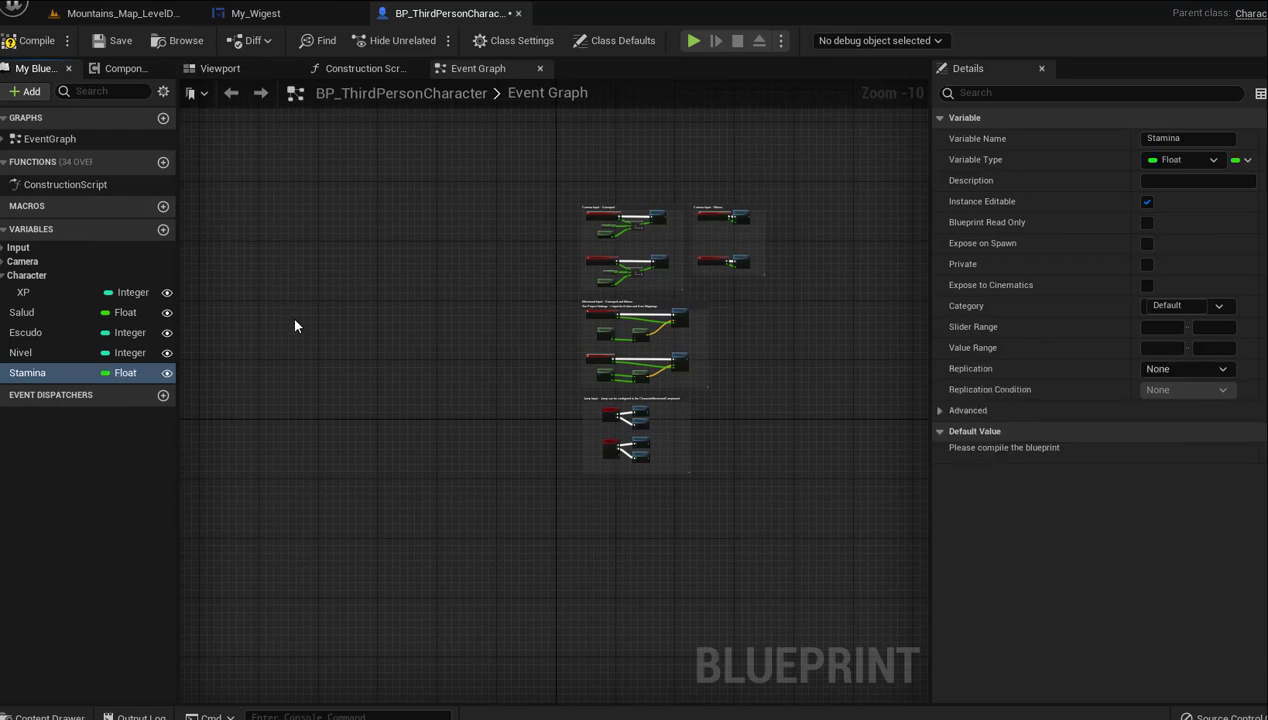
Compile and save BP_ThirdPersonCharacter, and pan the Event Graph to clear empty space
click(16, 42)
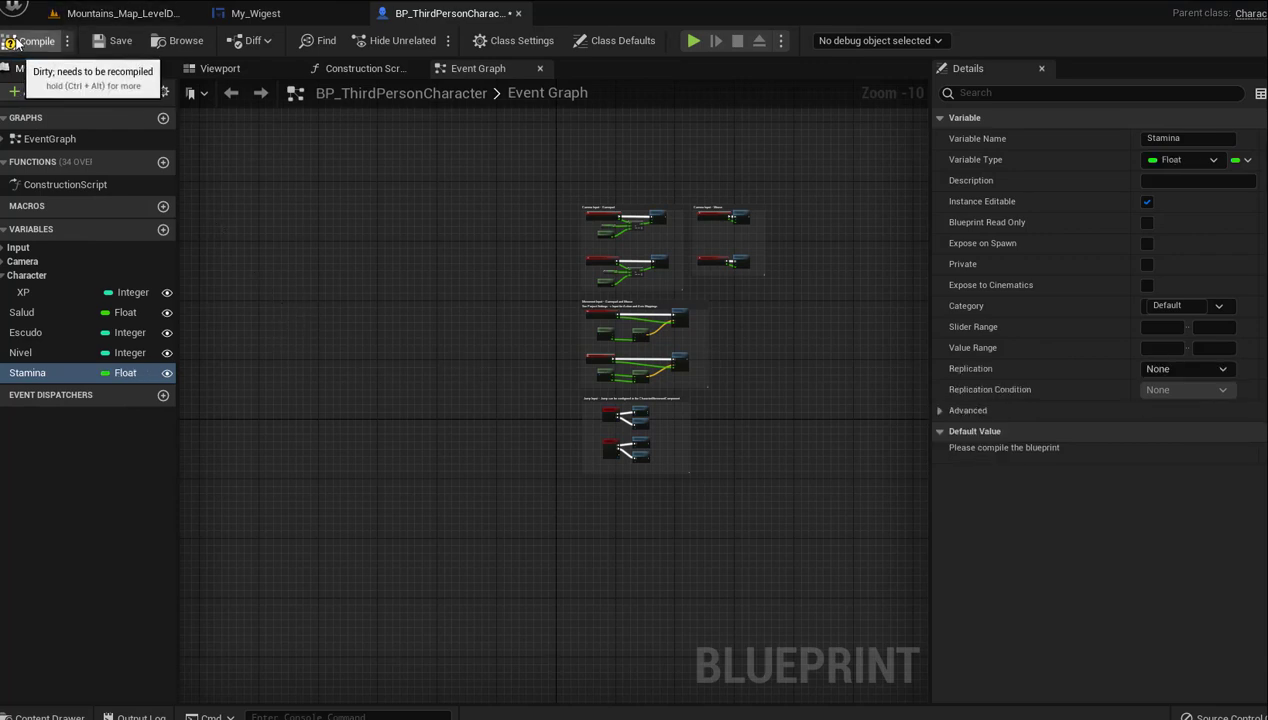
click(118, 42)
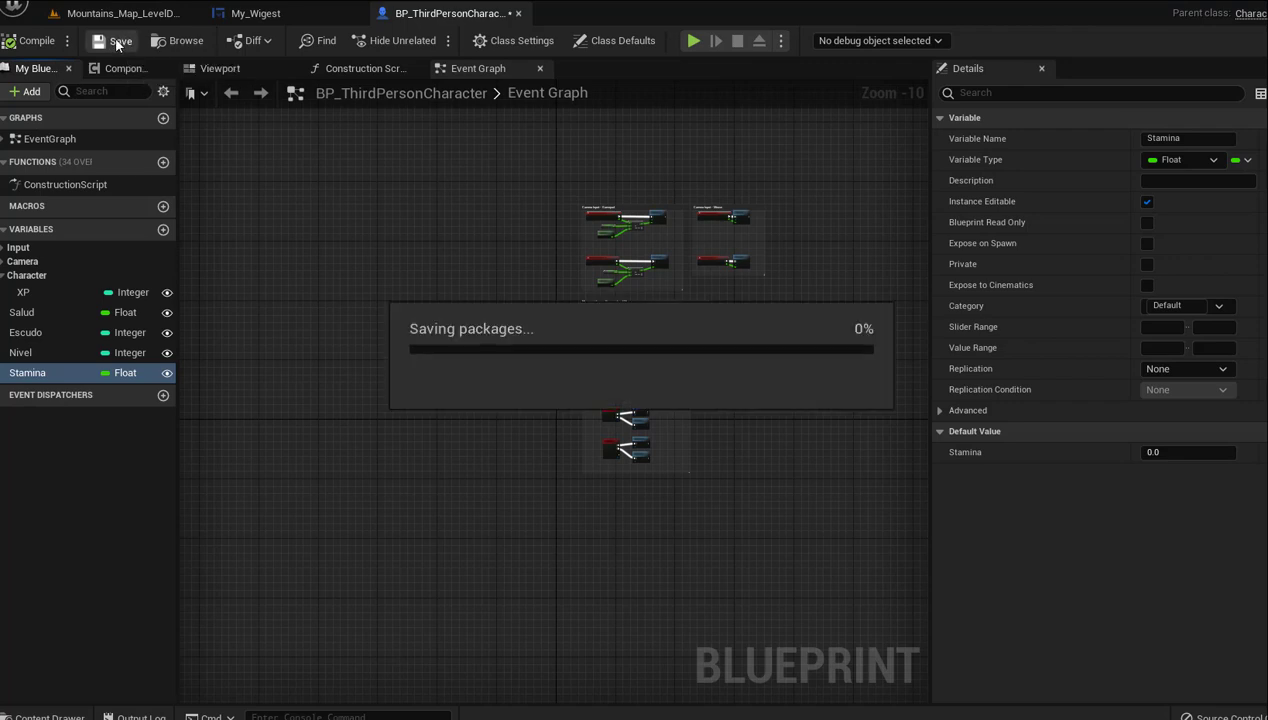
right_drag(479, 361, 202, 447)
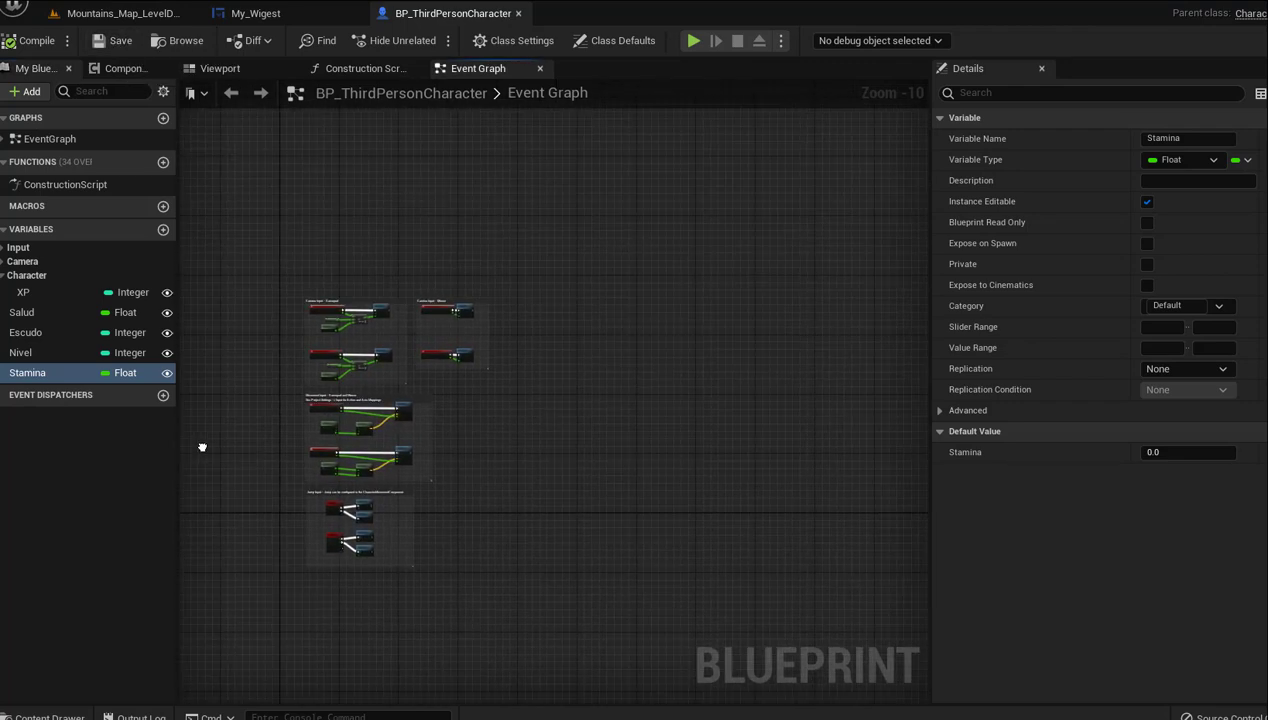
mouse_move(544, 378)
right_down()
mouse_move(520, 478)
mouse_move(507, 309)
right_up()
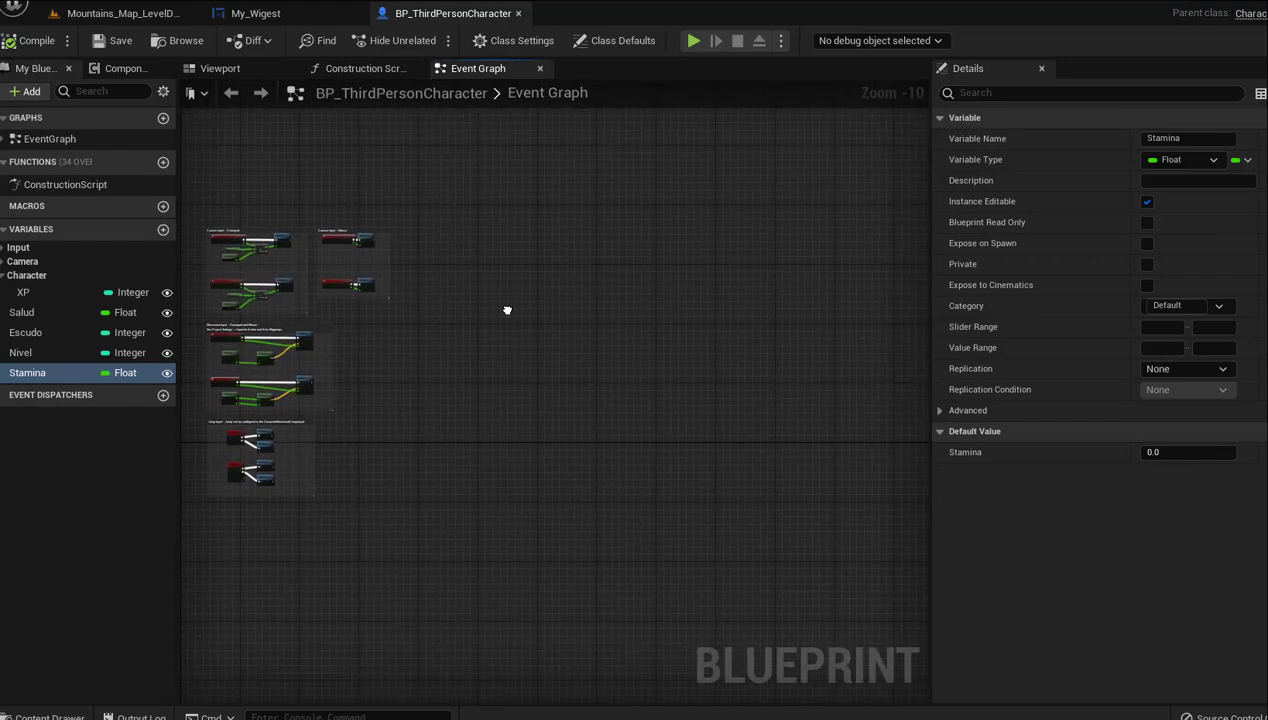
Add an Event BeginPlay node to the character's Event Graph
right_click(447, 370)
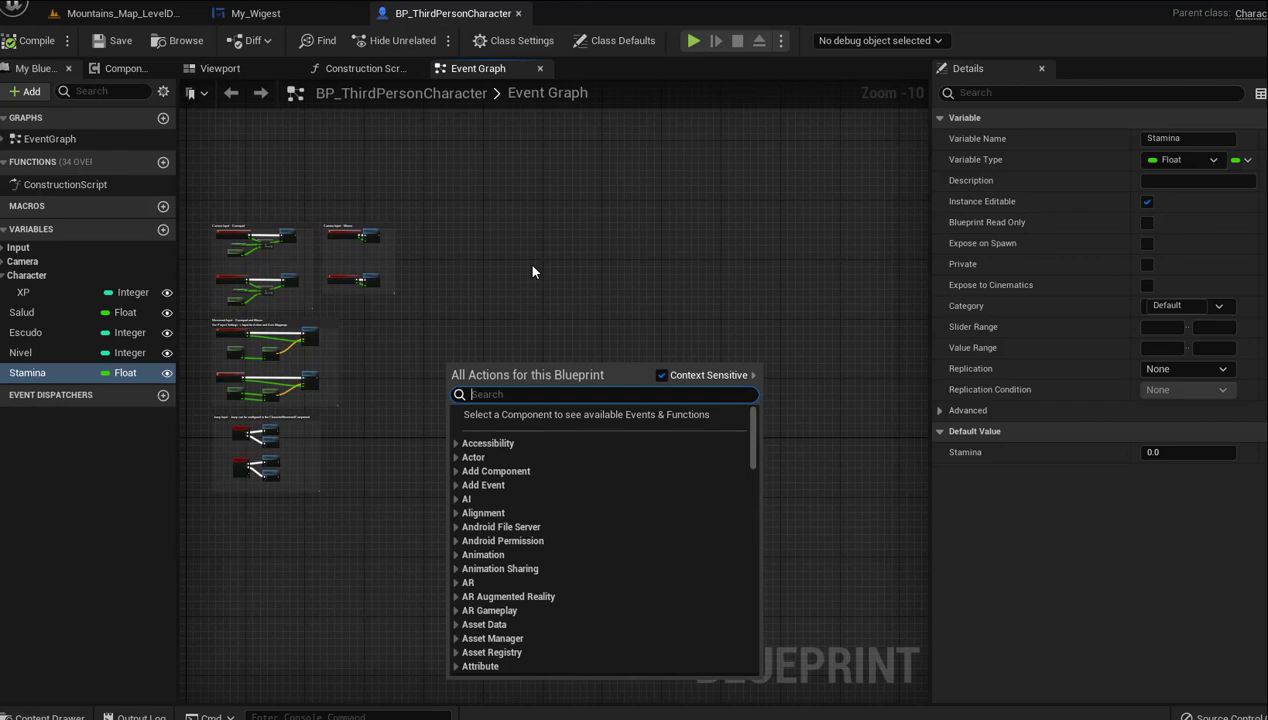
text(be)
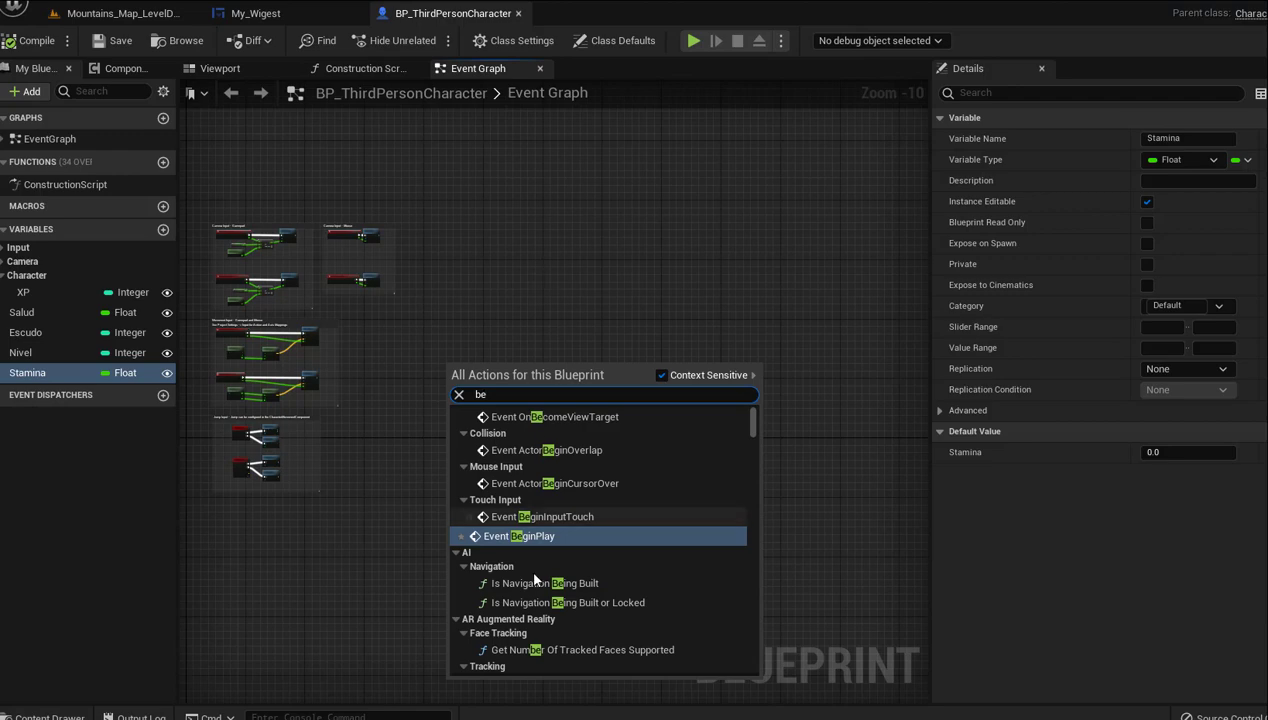
click(530, 536)
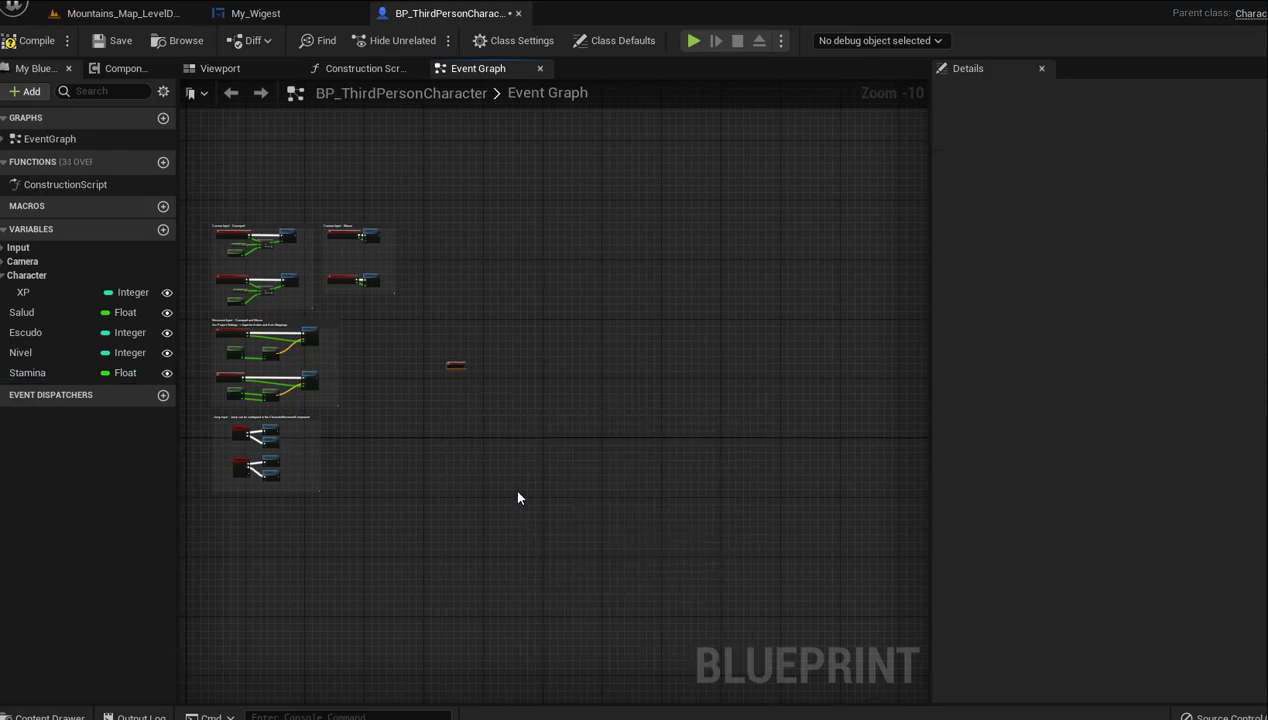
scroll(434, 385, up, 6)
right_drag(505, 393, 465, 547)
scroll(468, 487, up, 4)
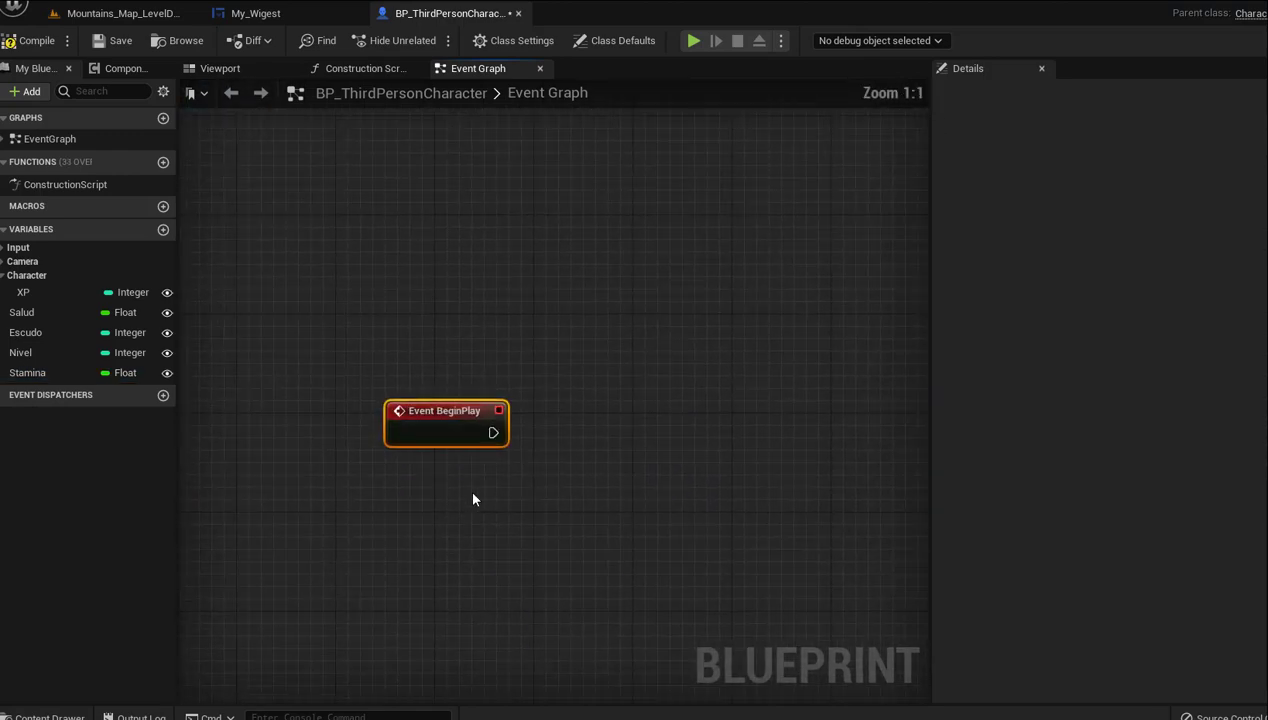
right_drag(482, 487, 327, 472)
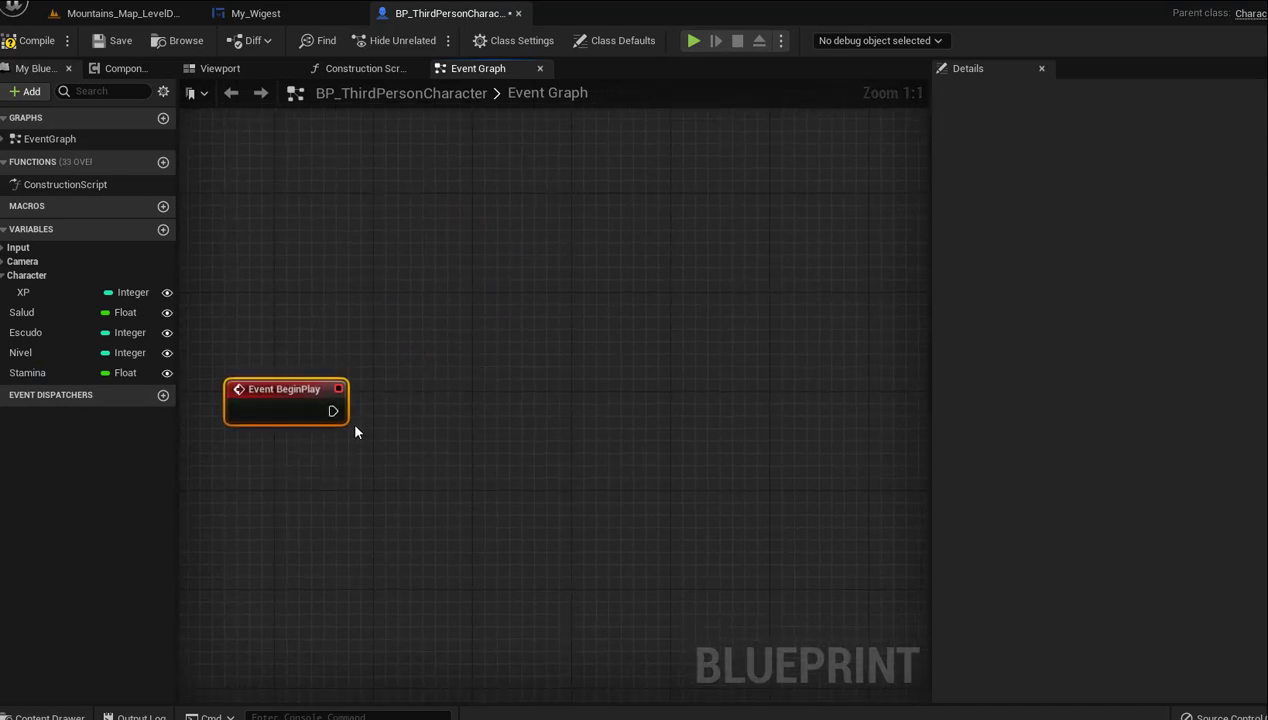
Wire a Create Widget node from BeginPlay and set its class to My_Wigest
drag(333, 411, 390, 410)
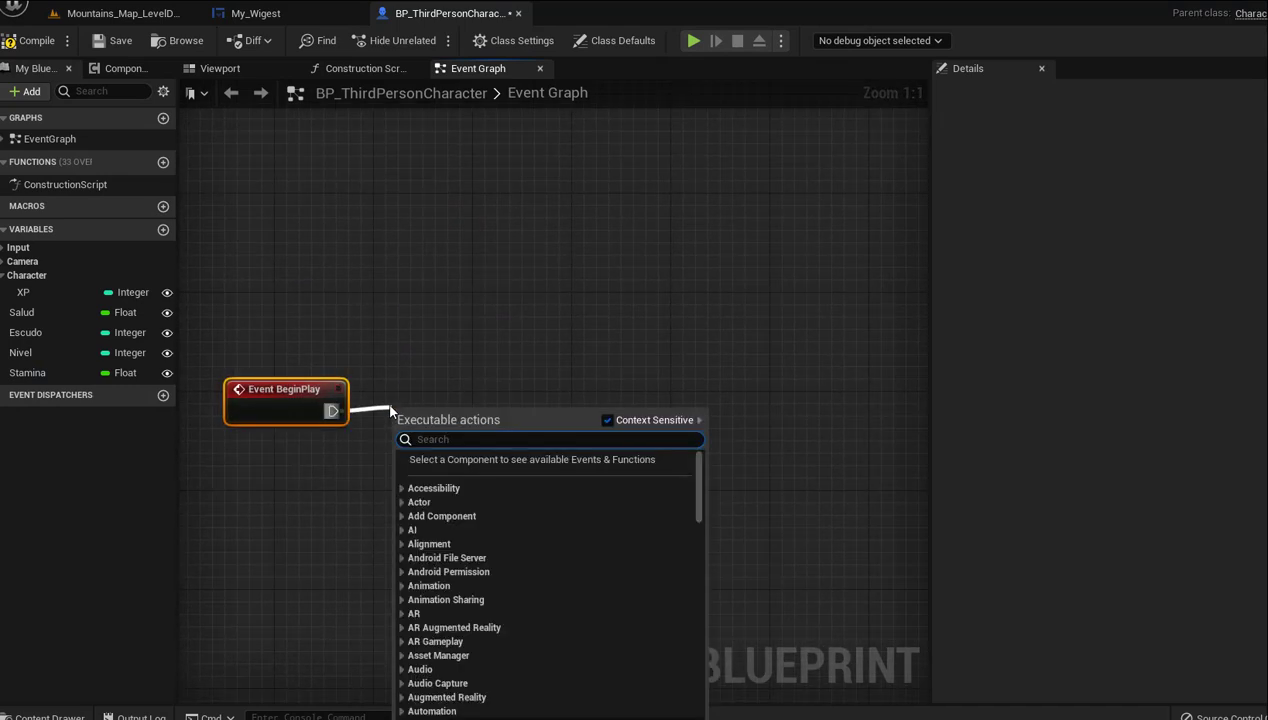
text(creat)
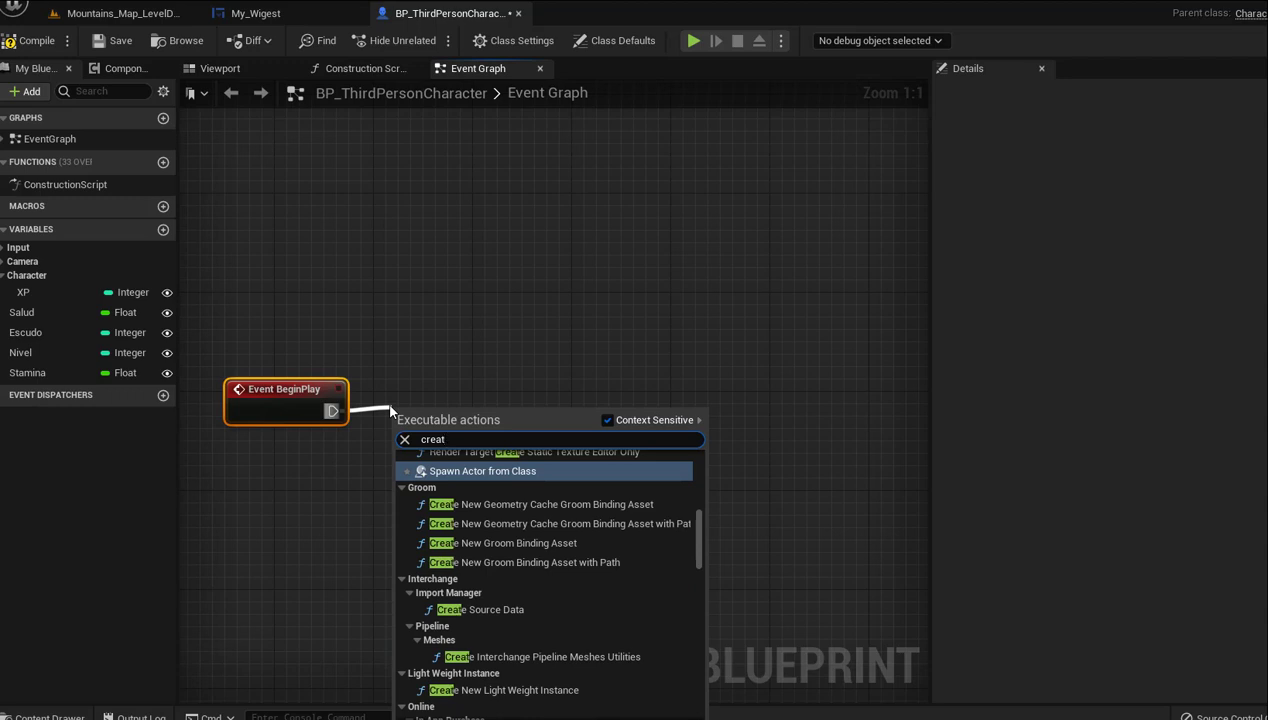
text(ew)
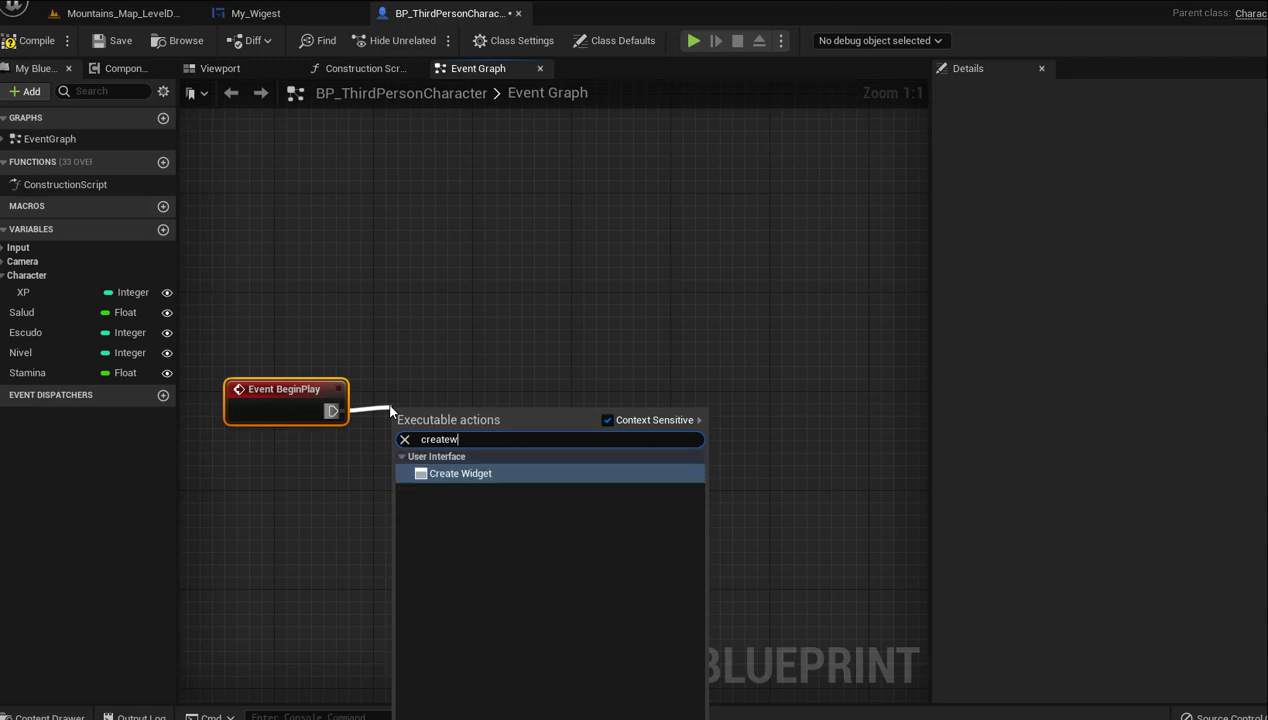
click(470, 473)
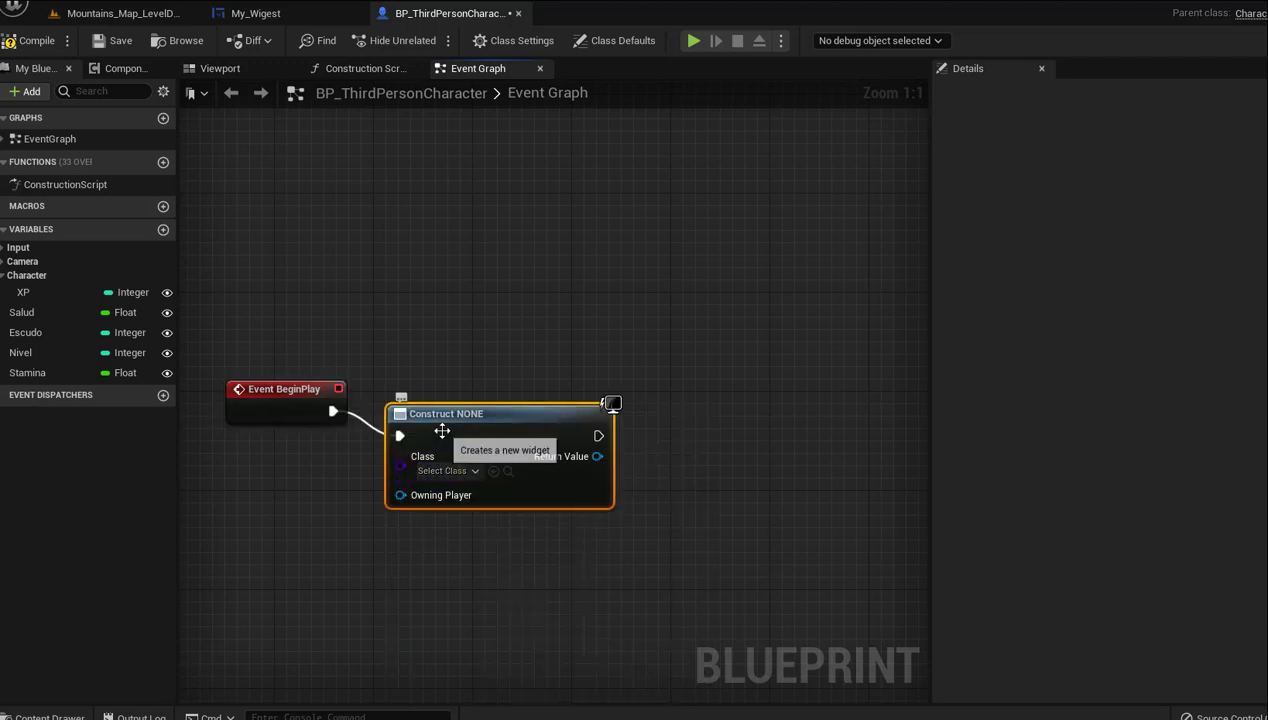
drag(441, 430, 441, 406)
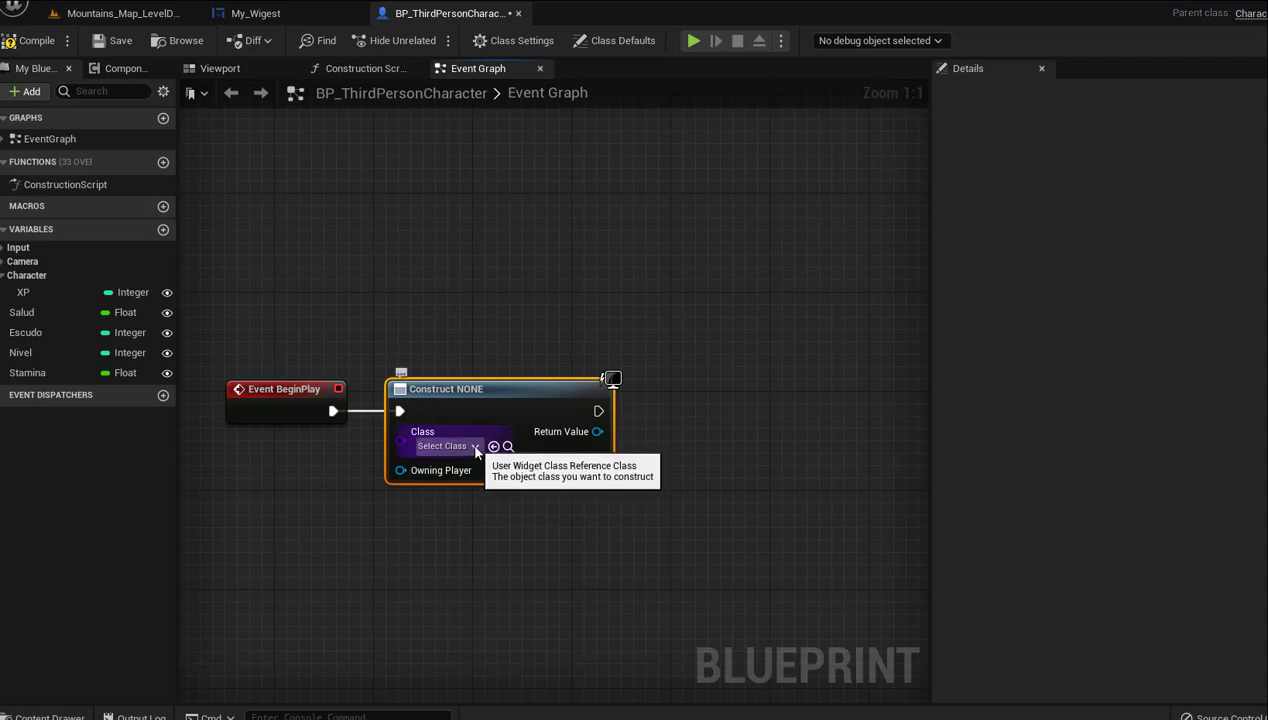
click(474, 446)
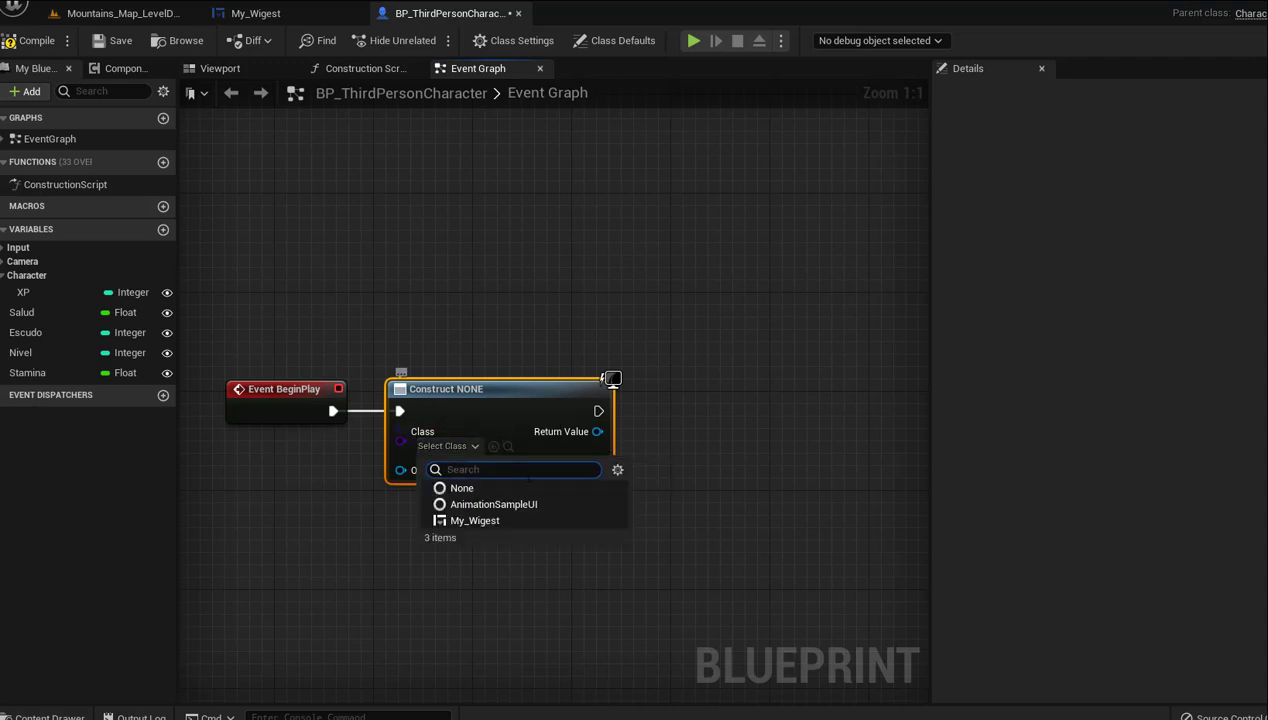
click(457, 521)
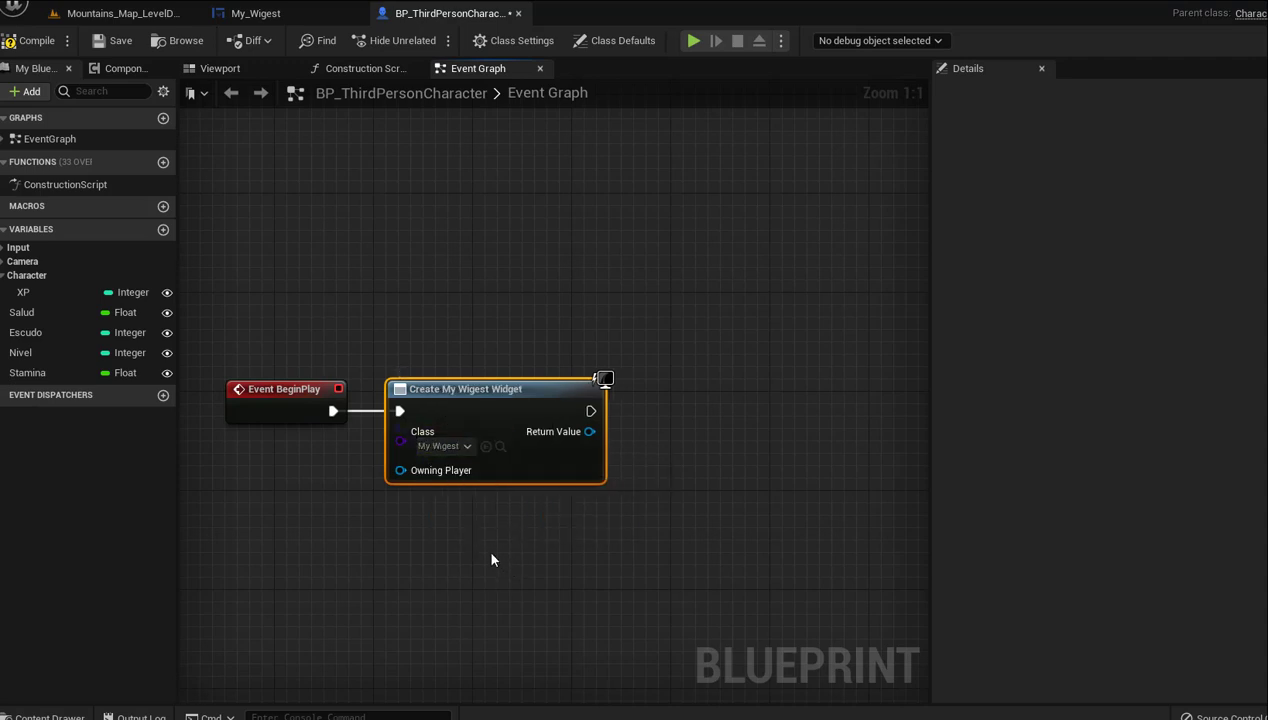
right_drag(492, 557, 325, 558)
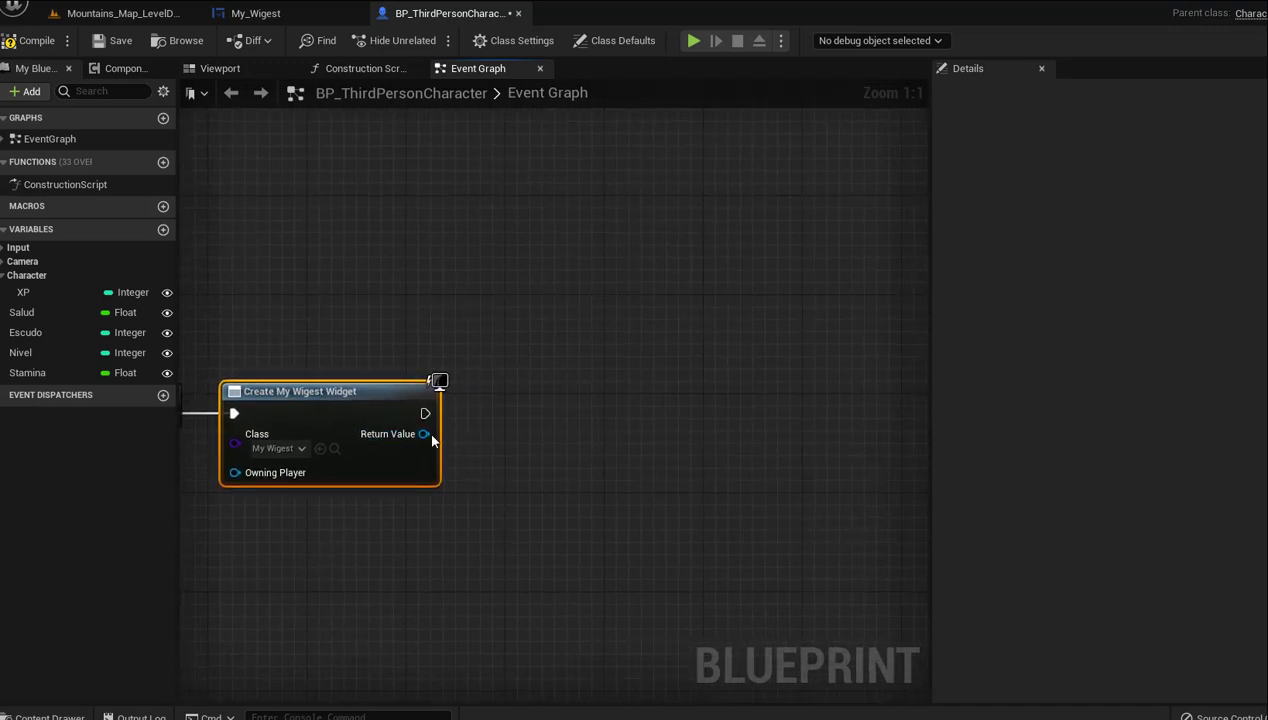
Feed the widget's Return Value into Add to Viewport, then compile and save
drag(423, 434, 466, 443)
text(ad)
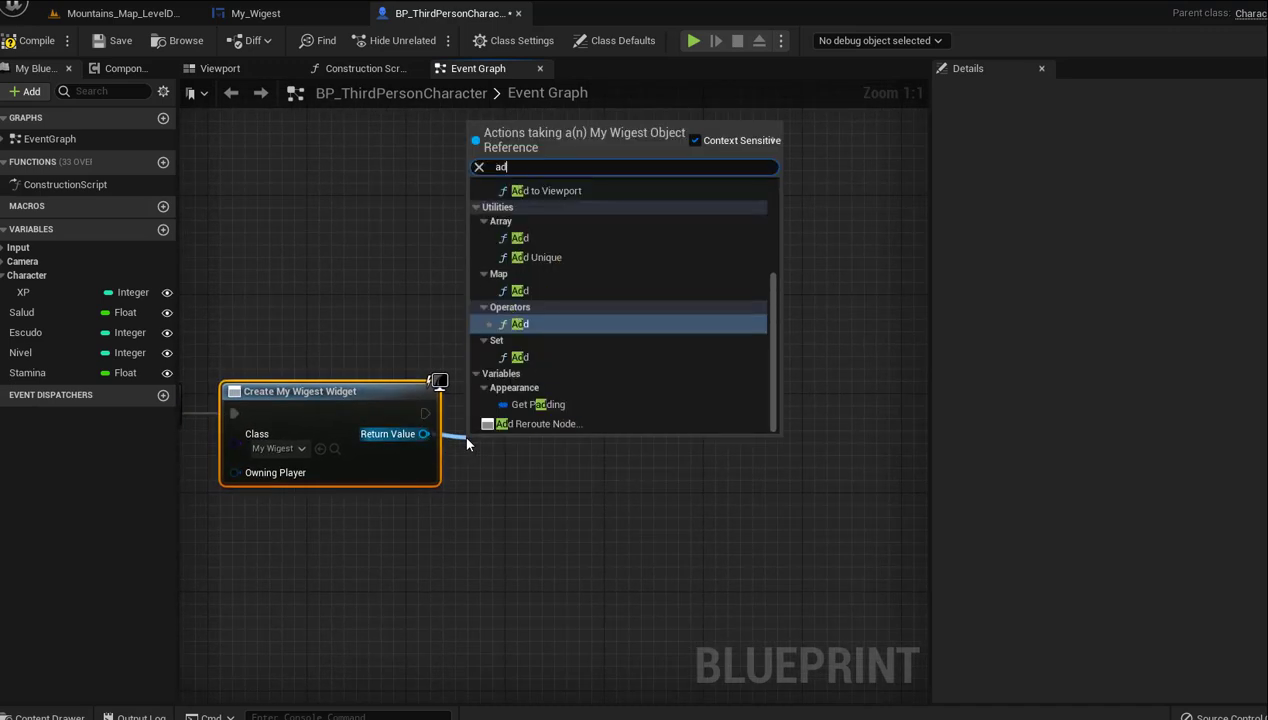
text(d)
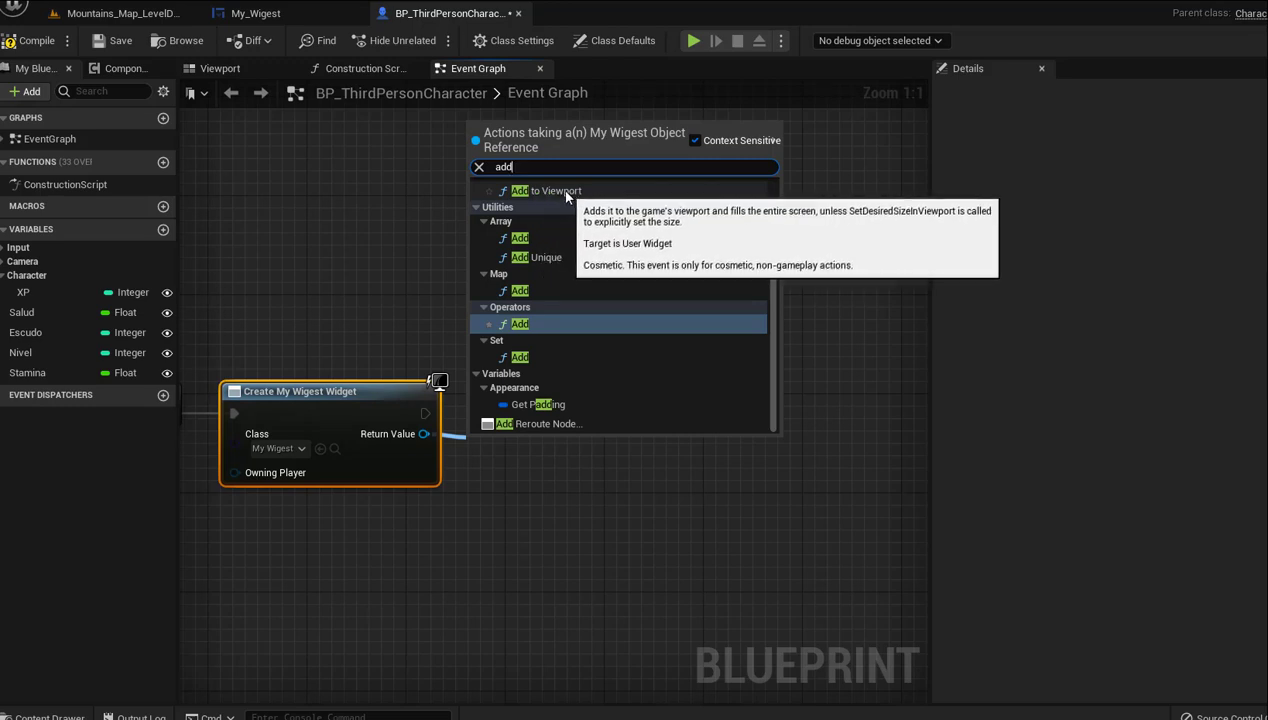
click(565, 191)
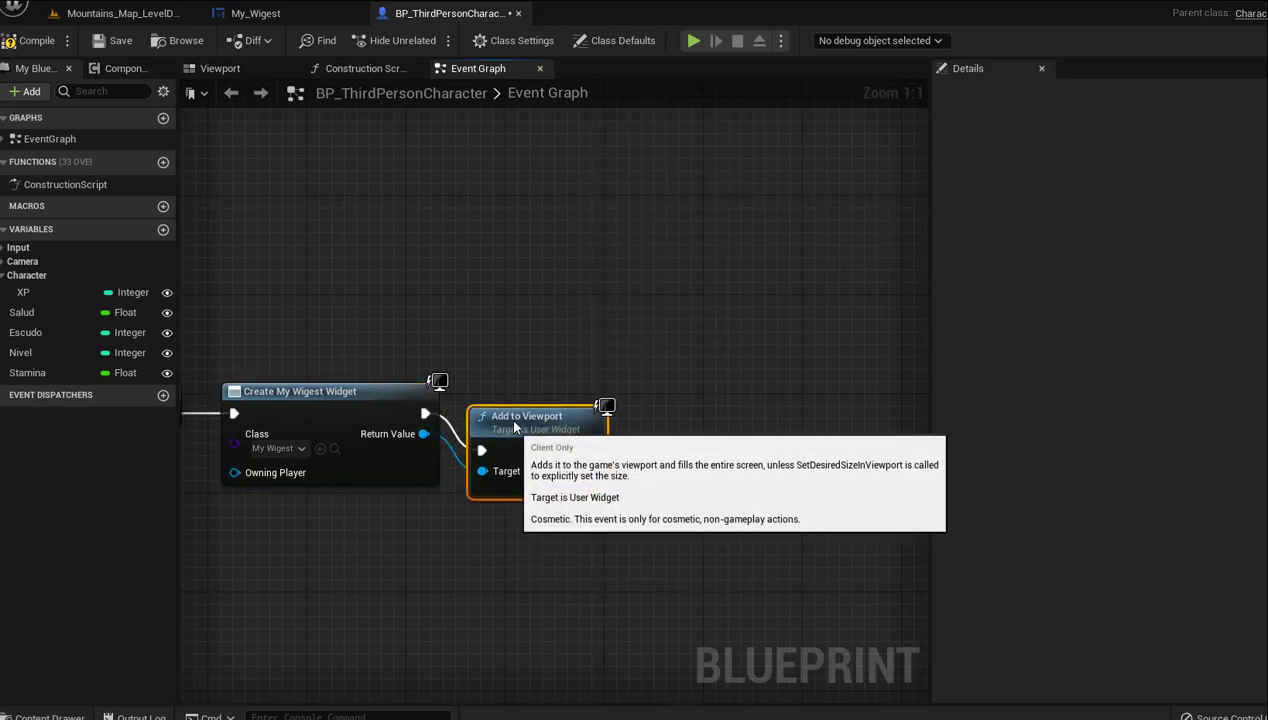
drag(514, 465, 514, 391)
click(12, 44)
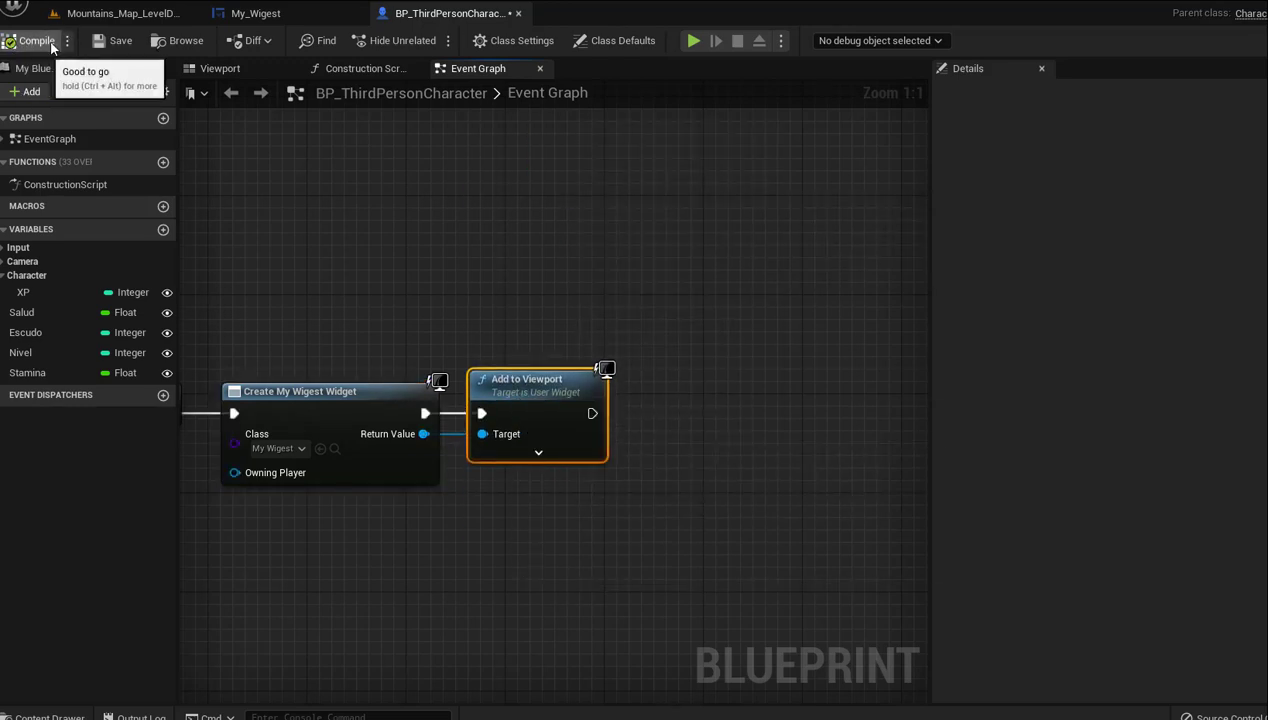
click(113, 40)
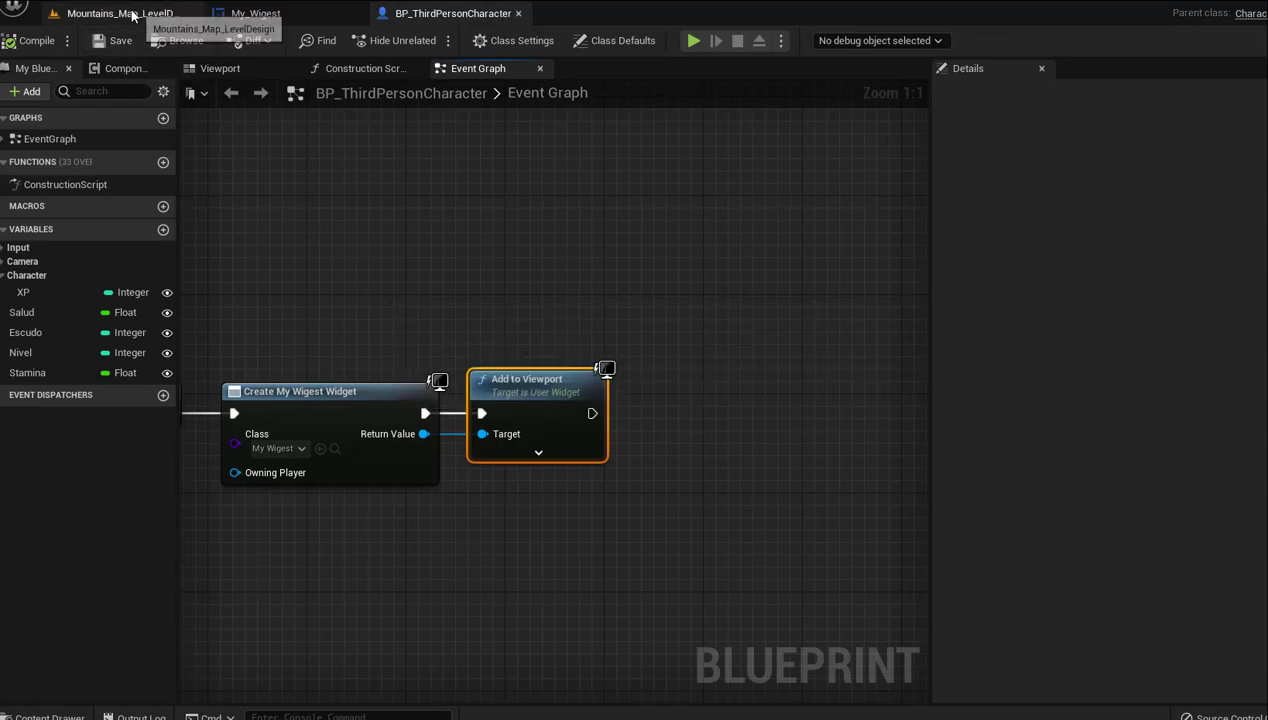
Play-test Mountains_Map_LevelDesign with Alt+P, run the character forward, and stop with Esc
click(125, 13)
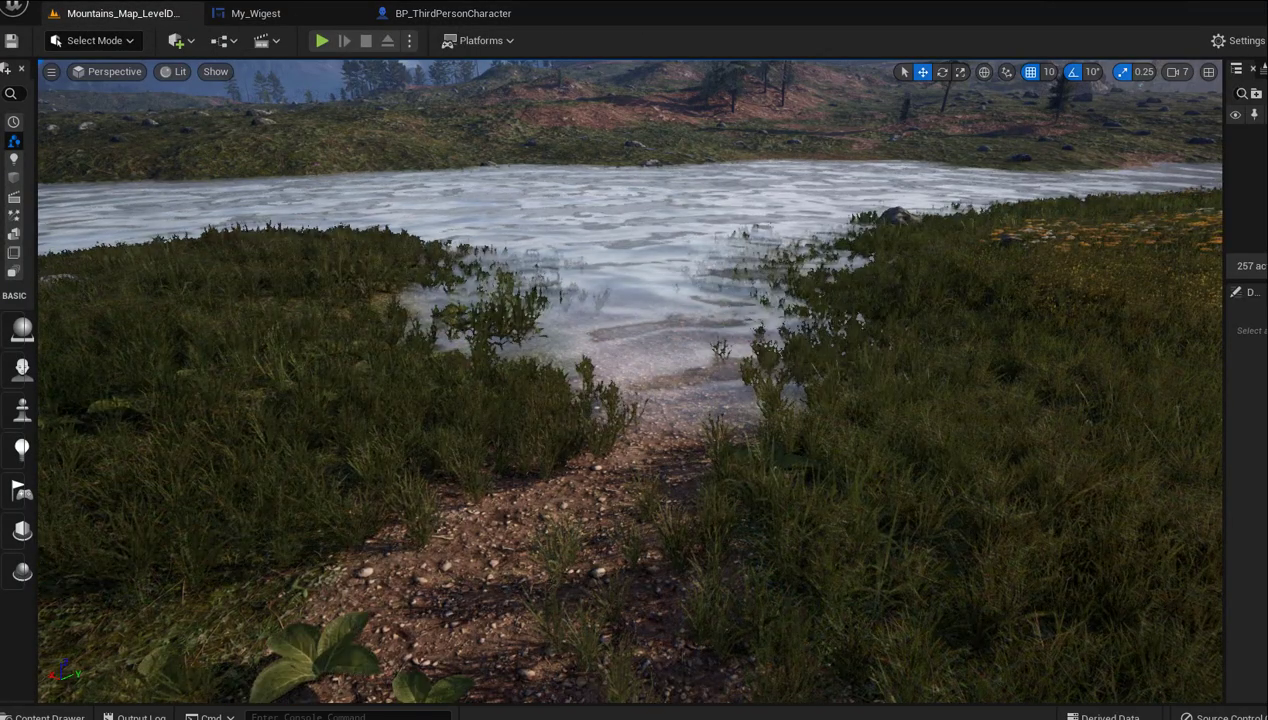
right_click(450, 423)
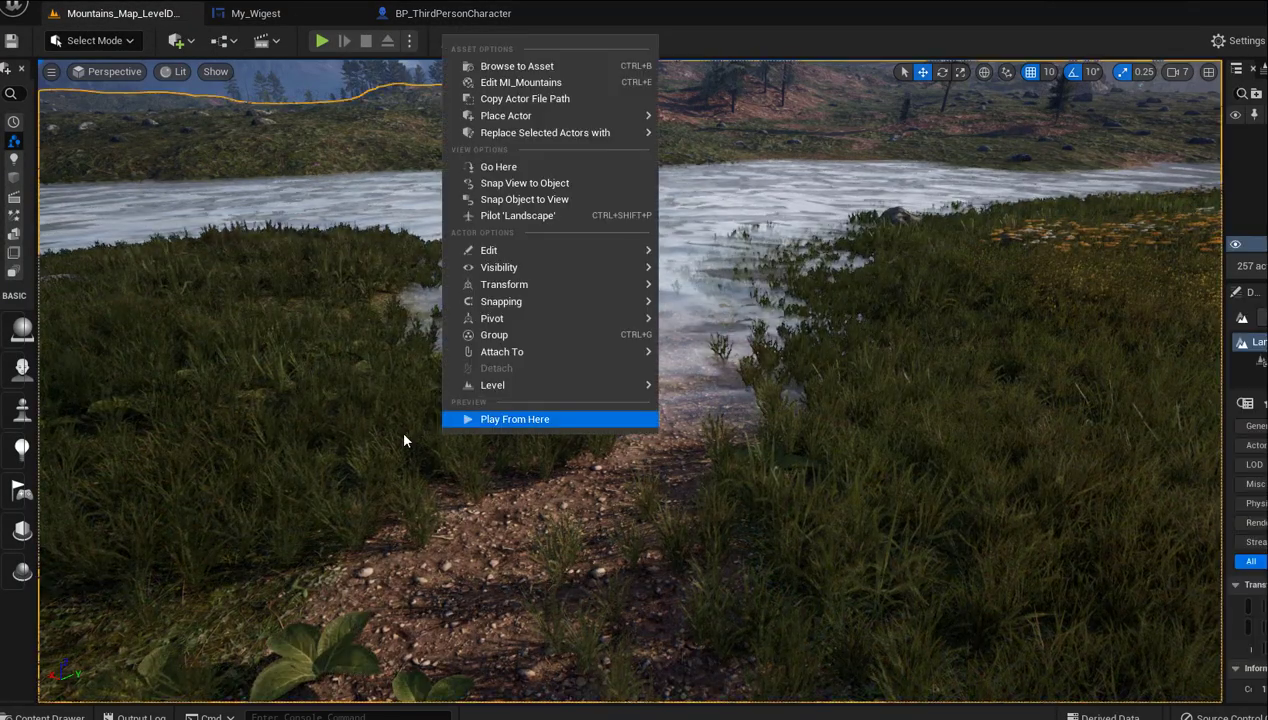
click(405, 290)
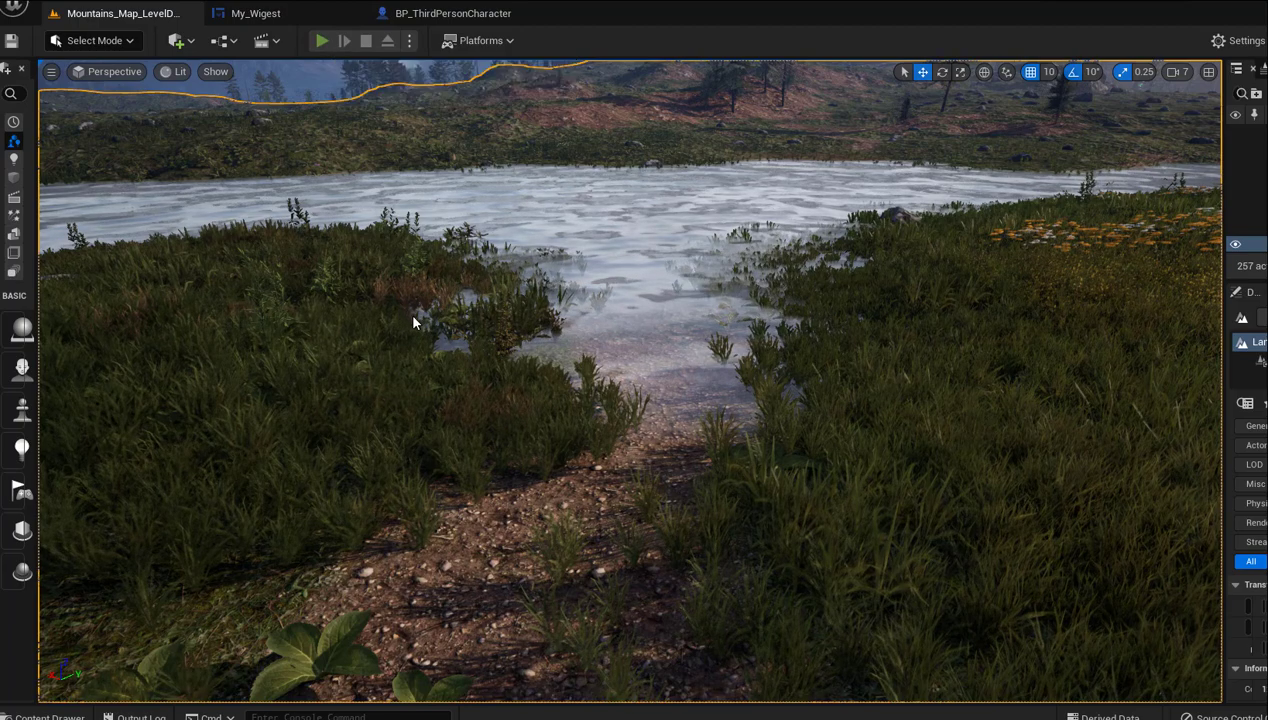
key(alt+p)
key(w)
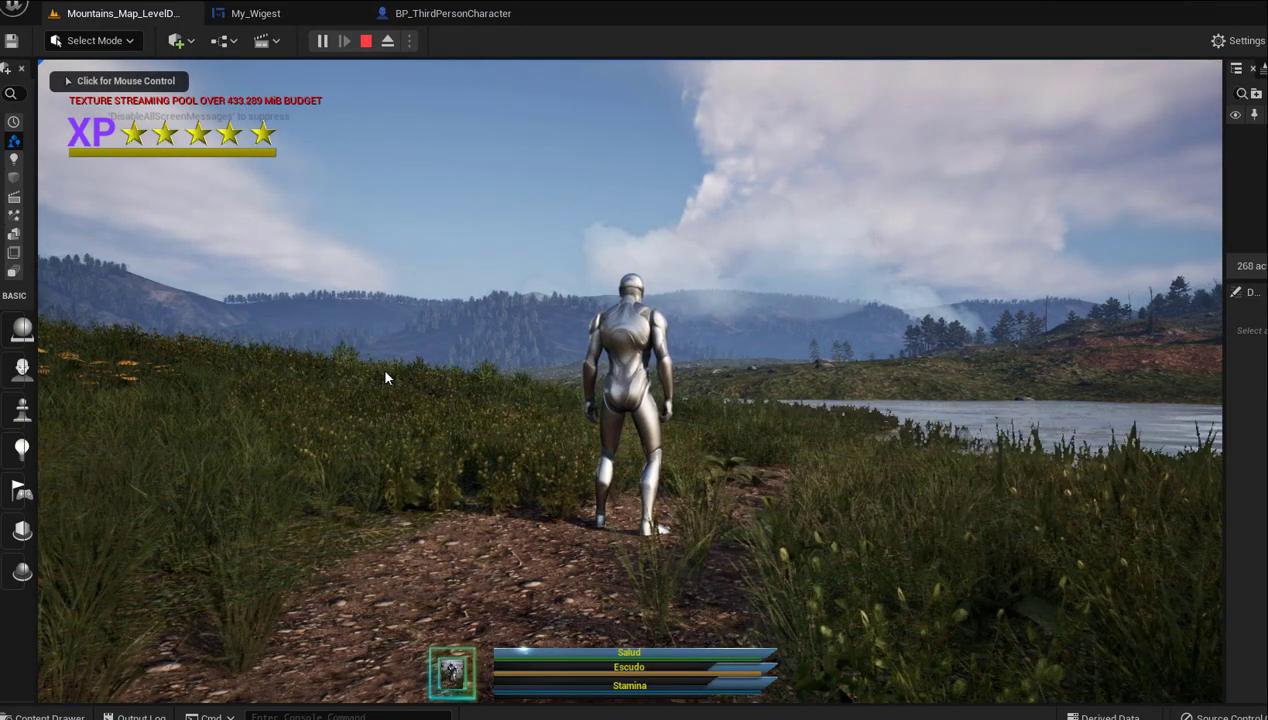
click(382, 368)
key(w)
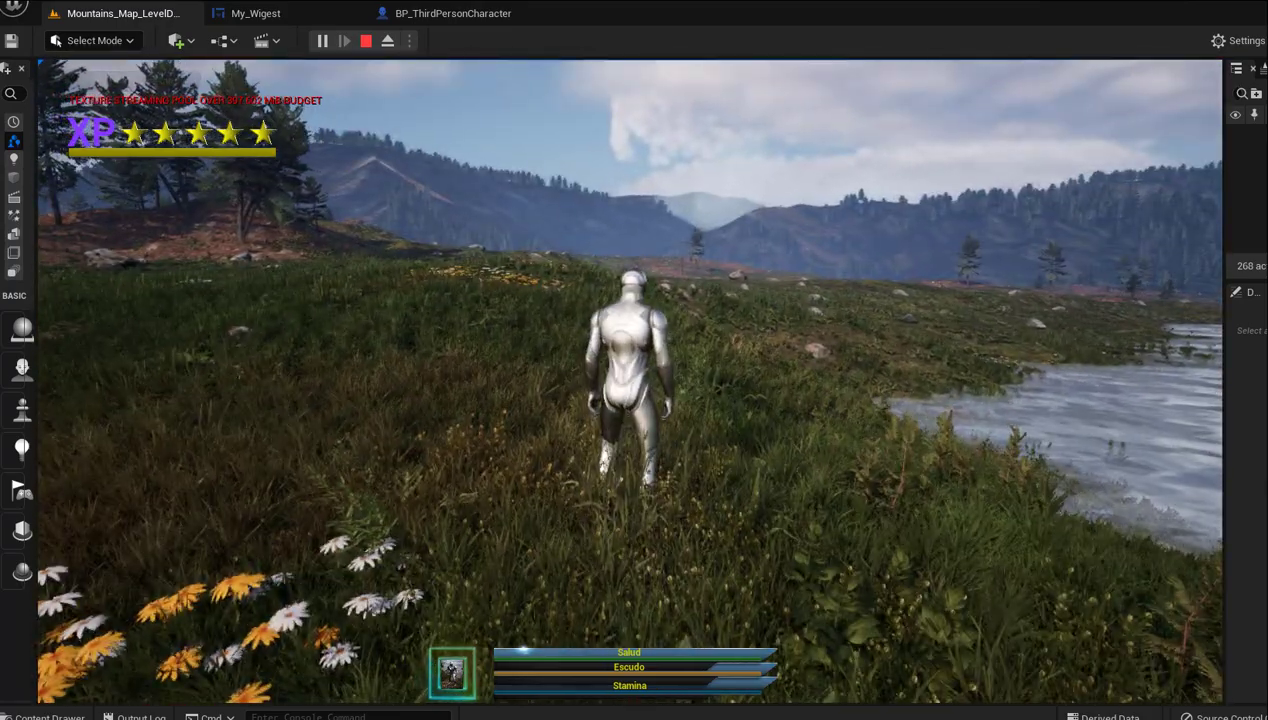
key(w)
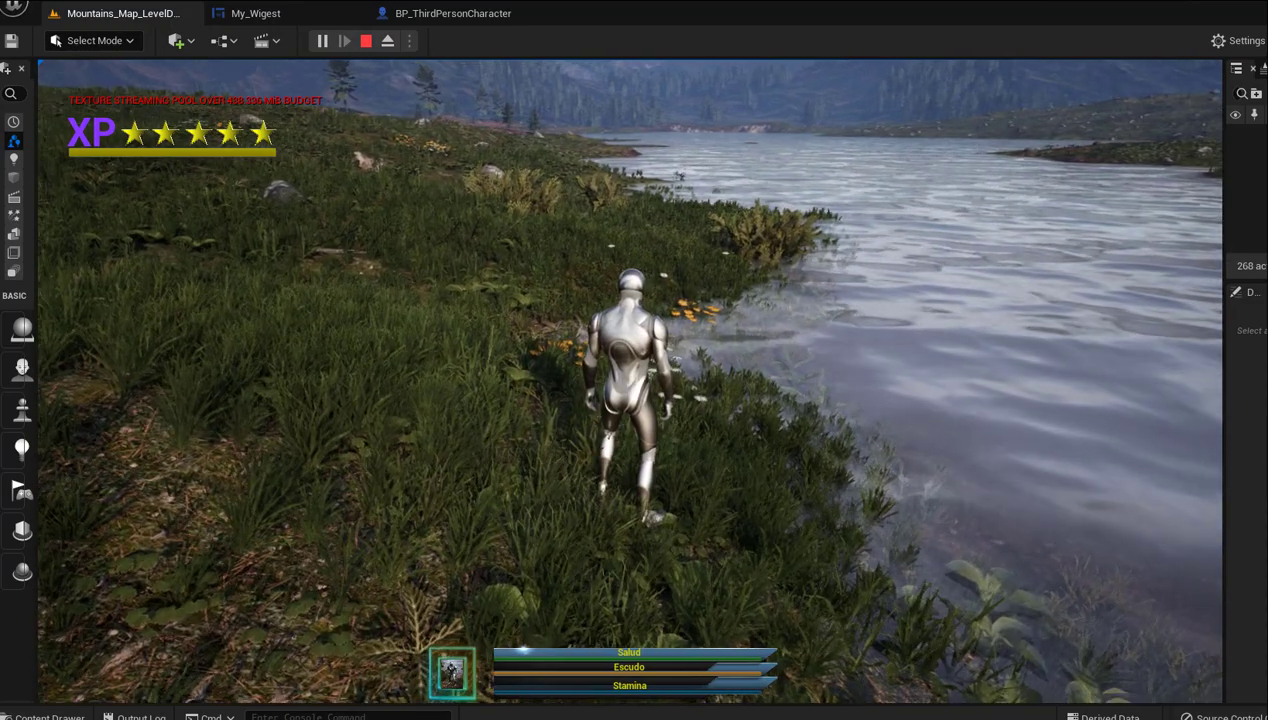
key(Escape)
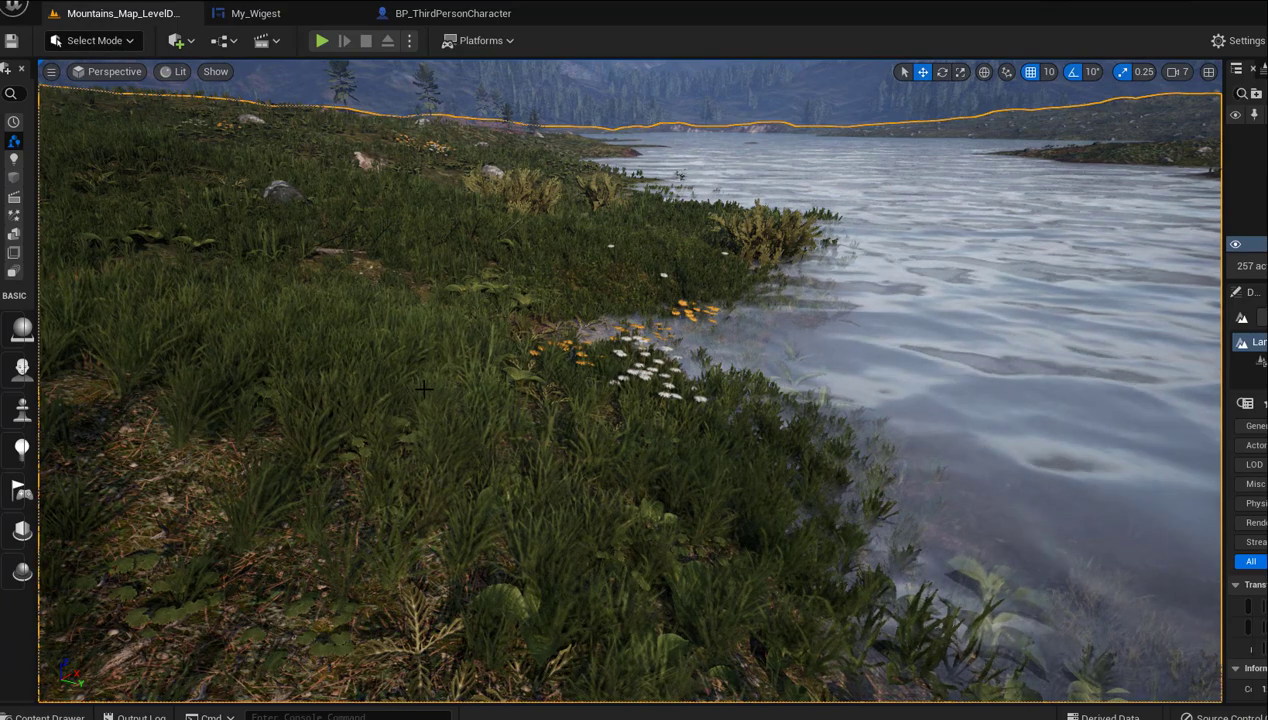
Orbit the level viewport up to the sky and mountains and select a static mesh
drag(424, 389, 421, 409)
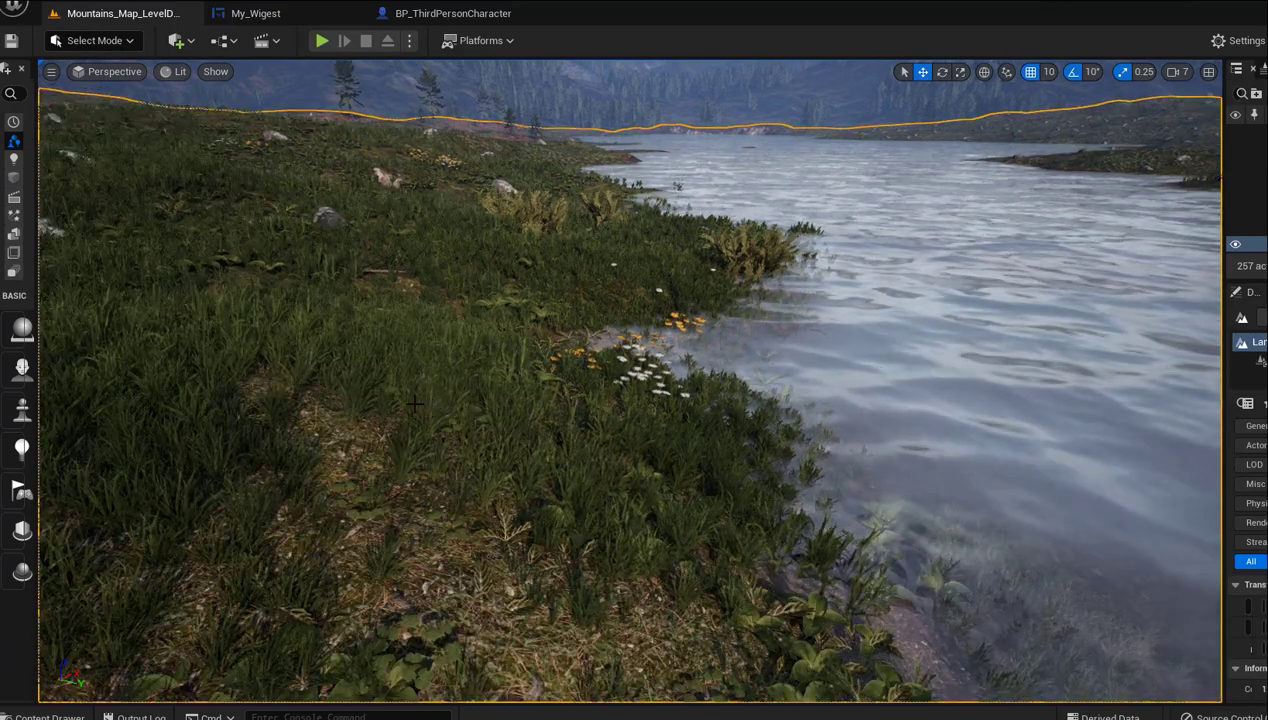
drag(425, 408, 440, 412)
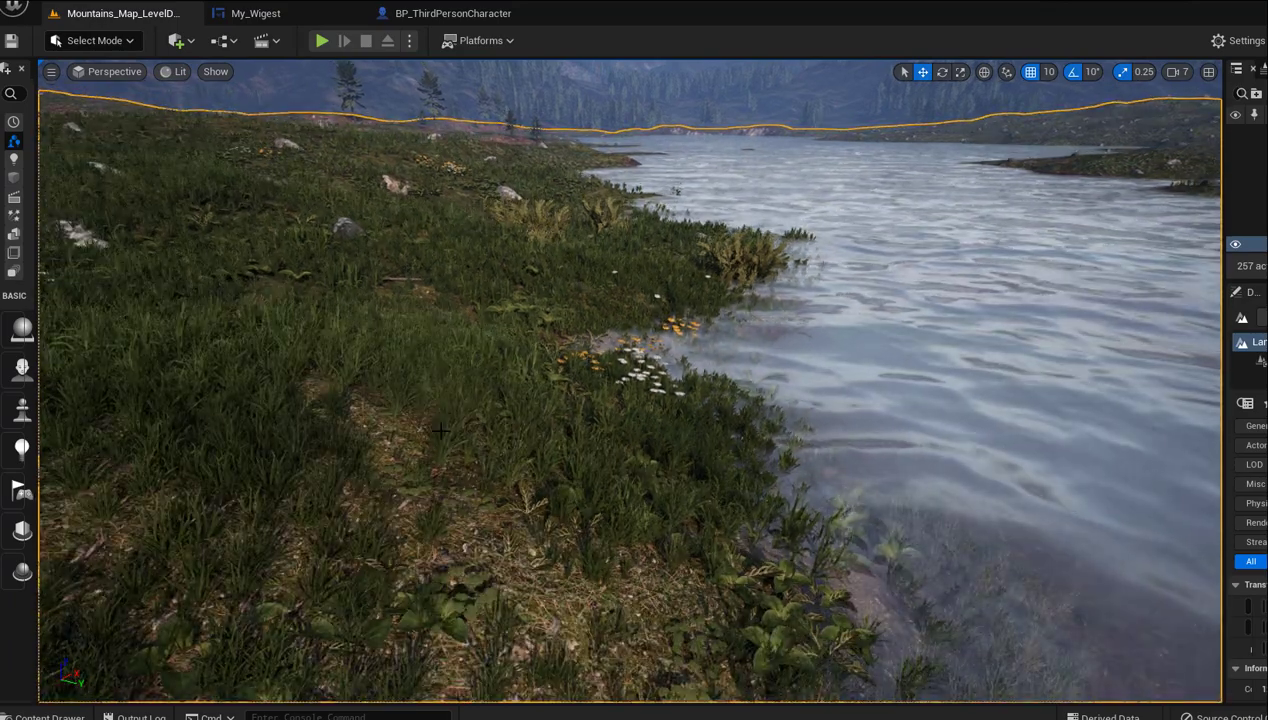
right_drag(440, 412, 440, 330)
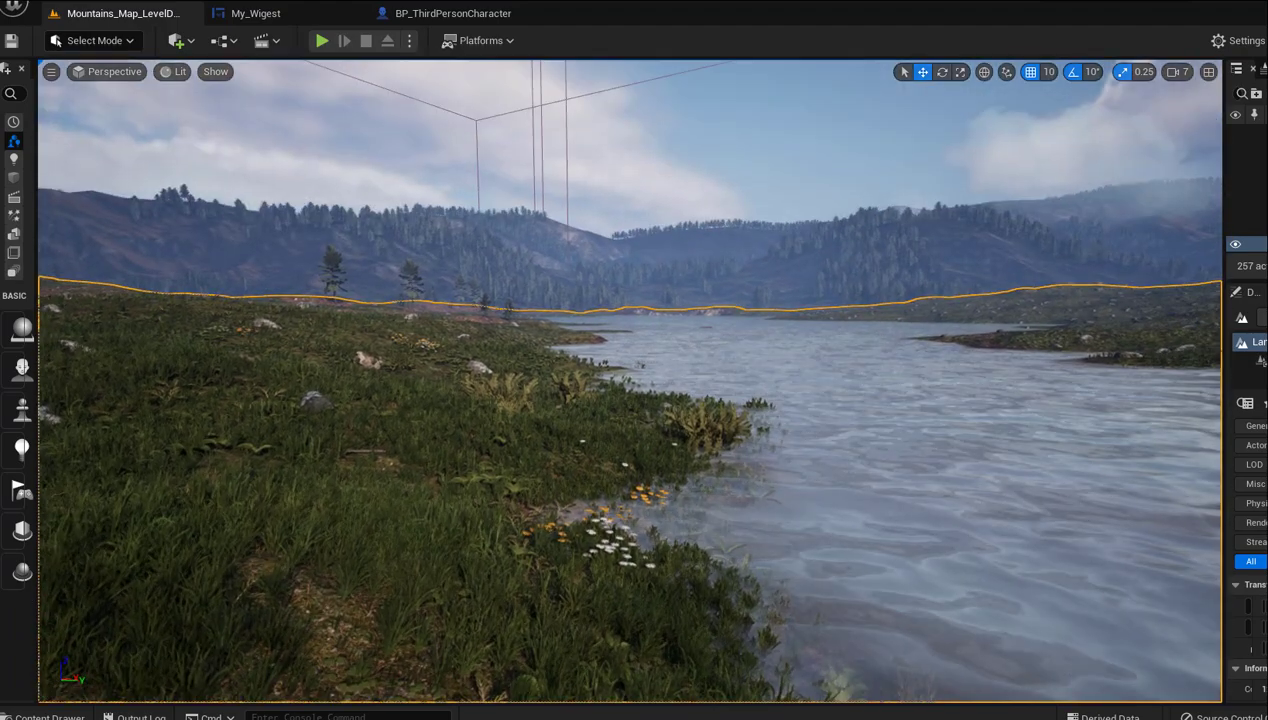
click(466, 450)
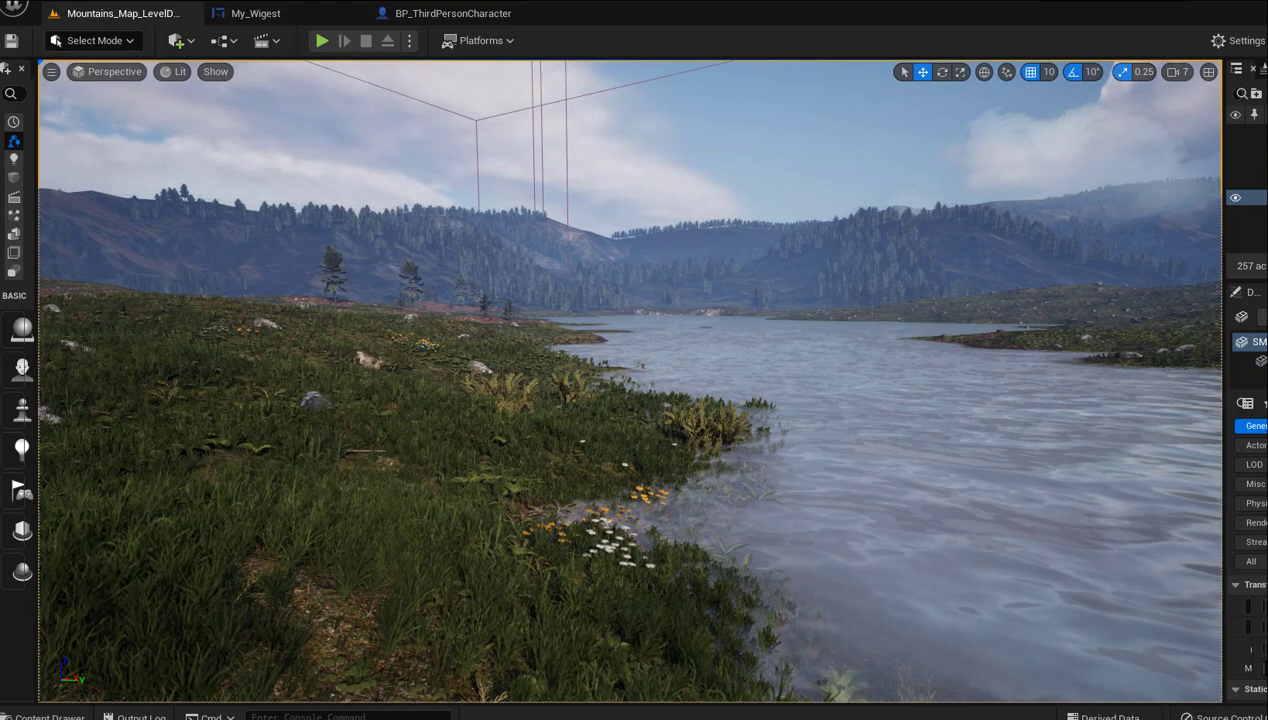
mouse_move(745, 719)
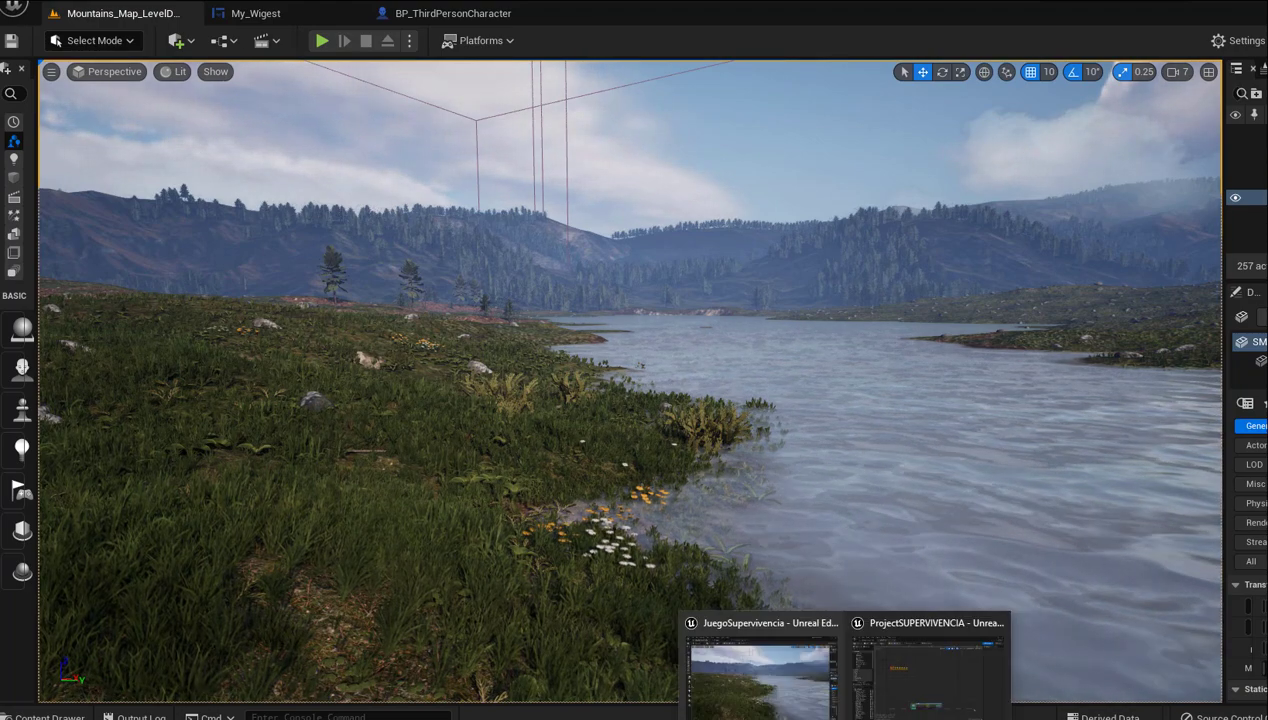
click(735, 687)
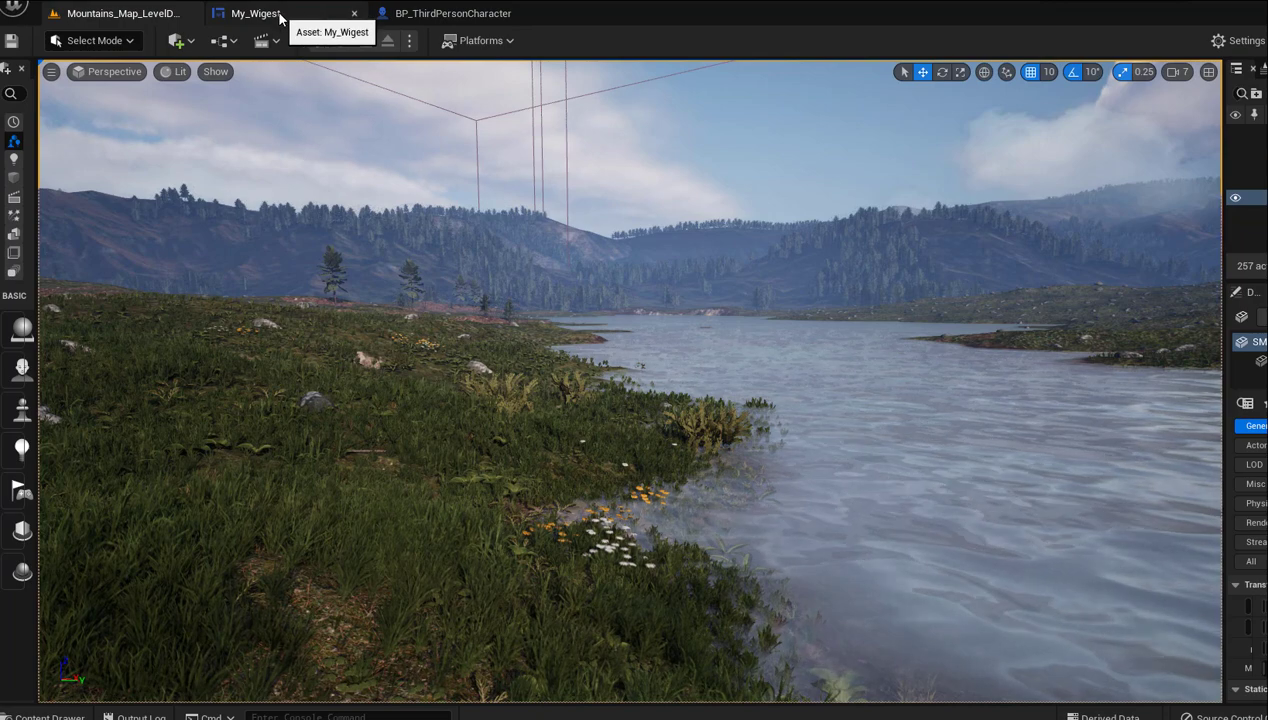
Look over the My_Wigest designer canvas, then go back to the Mountains_Map level
click(322, 14)
scroll(500, 195, down, 1)
scroll(505, 199, down, 1)
right_drag(506, 203, 544, 287)
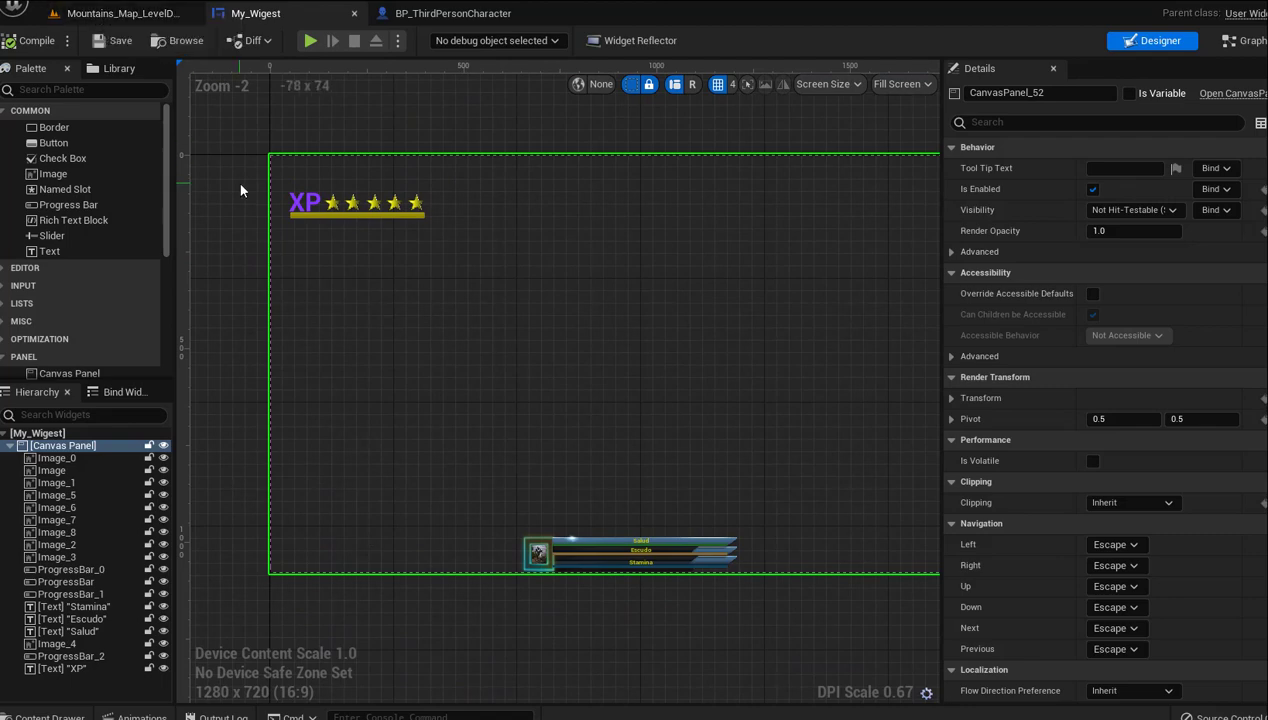
click(147, 18)
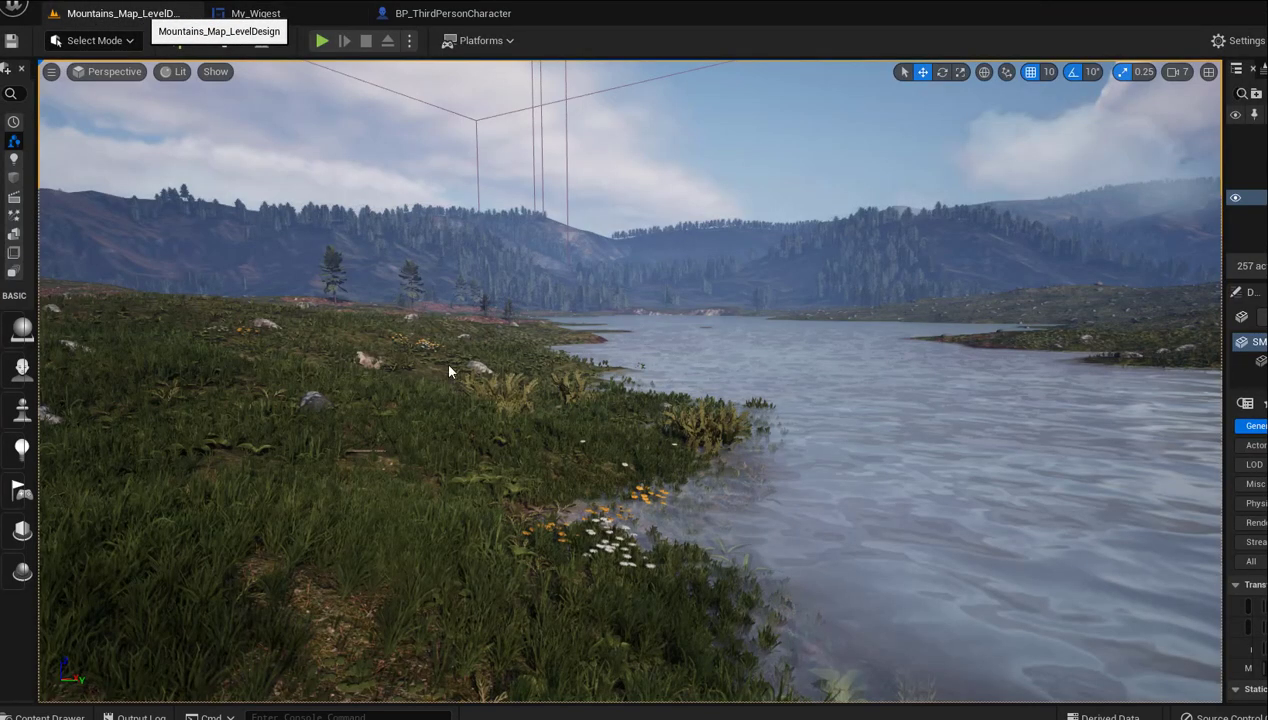
Open the Content Drawer and bring up new-asset options in the Blueprints folder
key(ctrl+space)
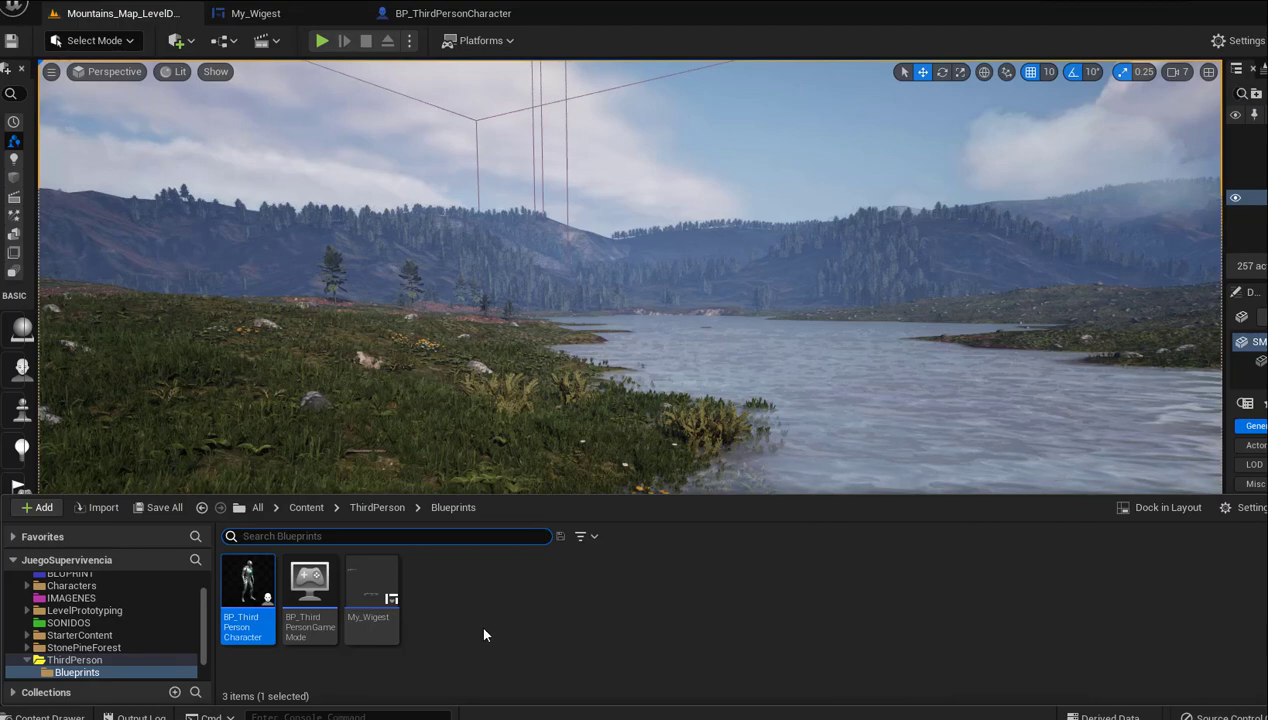
right_click(486, 588)
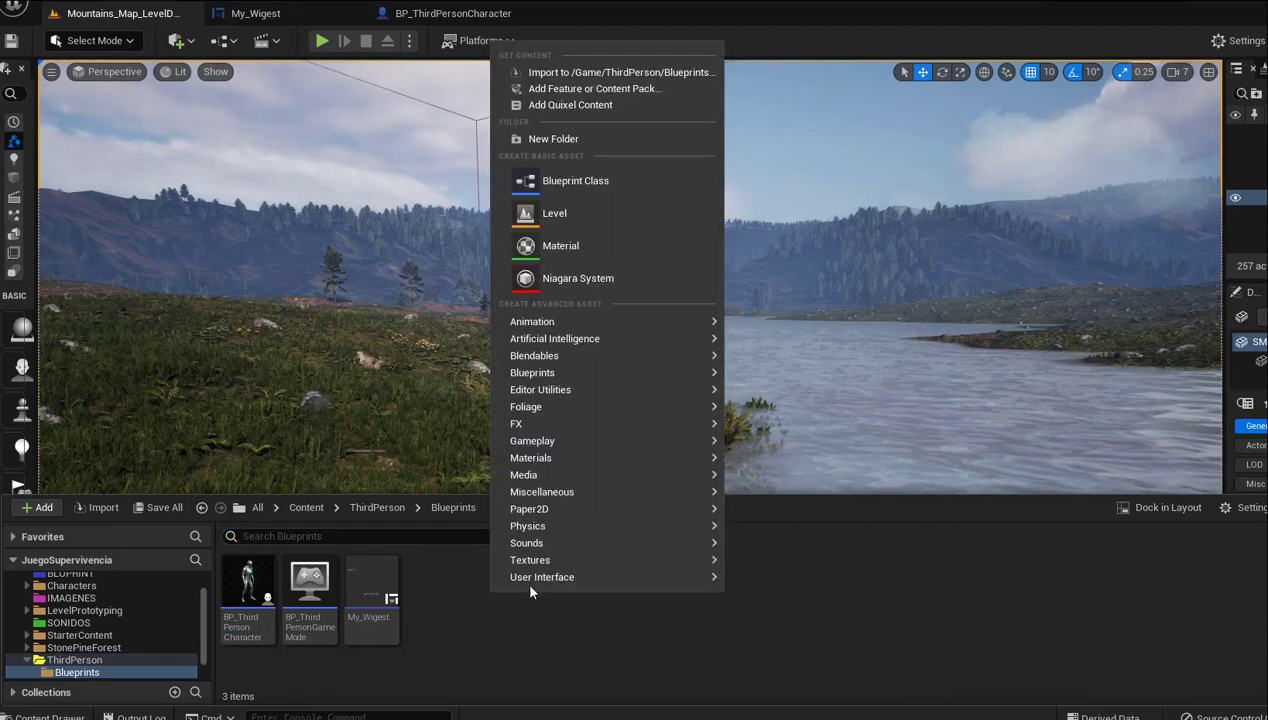
mouse_move(540, 578)
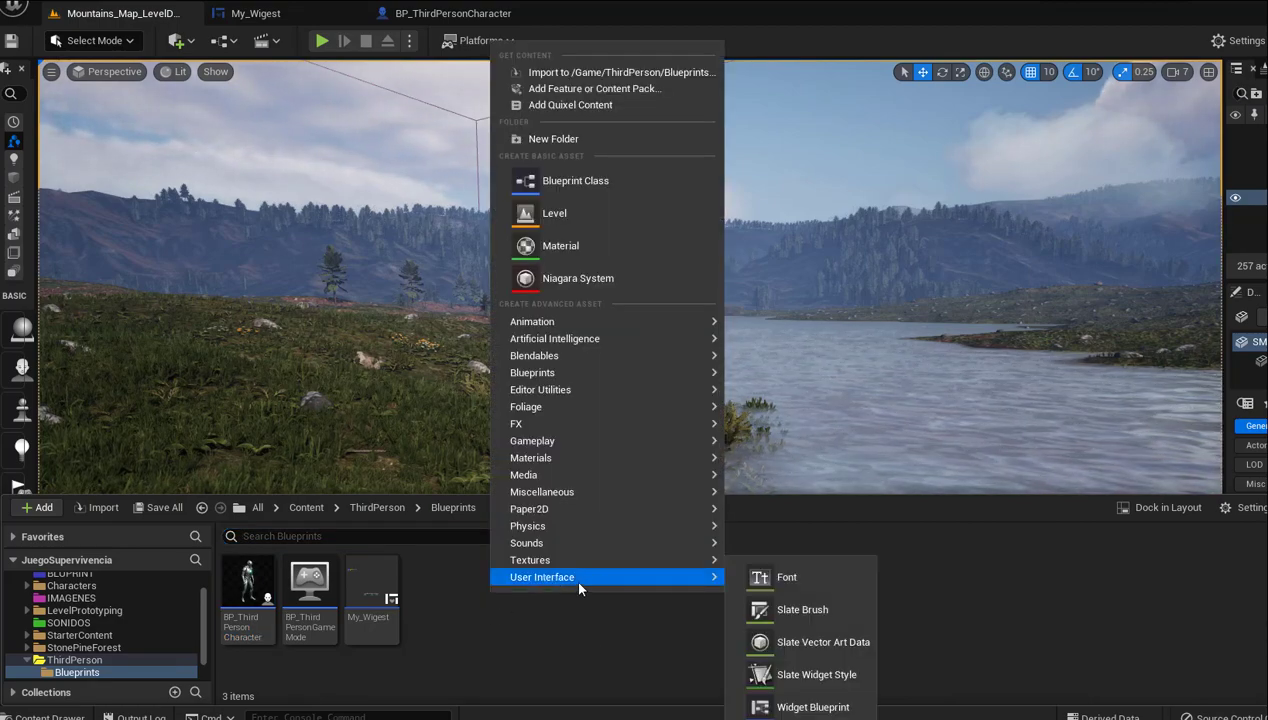
Create a User Widget-based Widget Blueprint and rename it Inventario
click(818, 707)
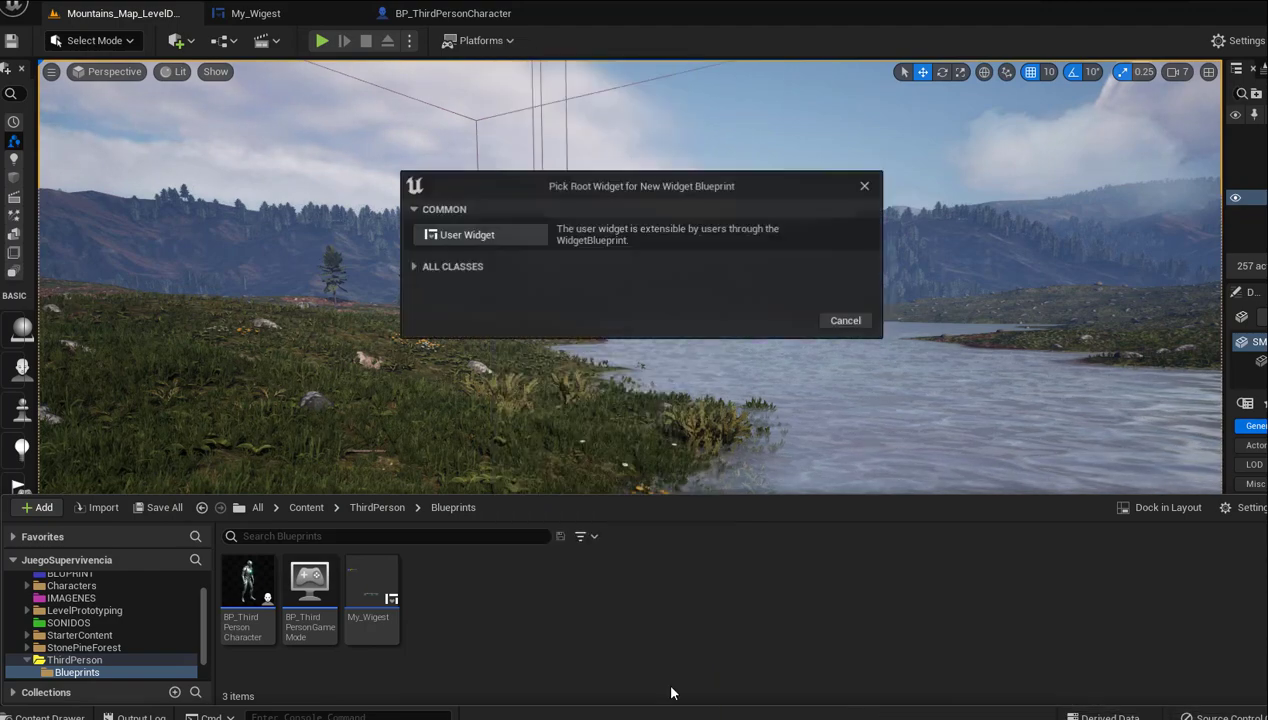
click(449, 238)
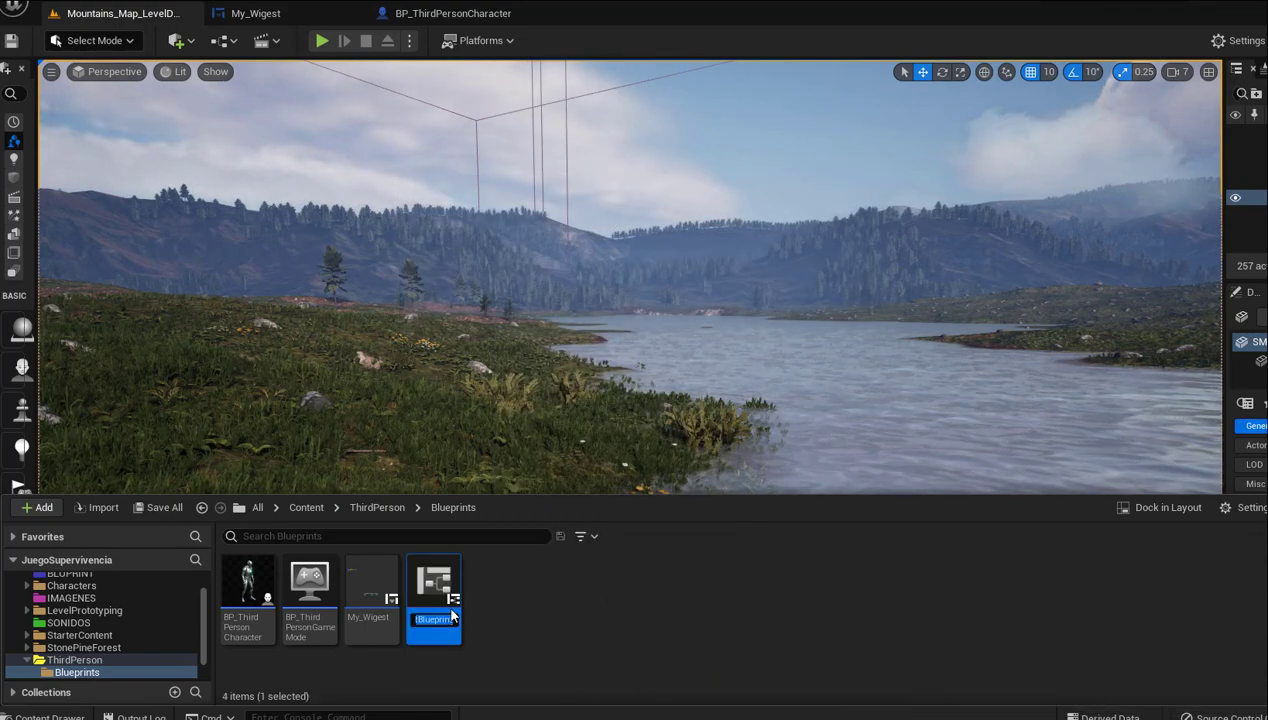
click(435, 584)
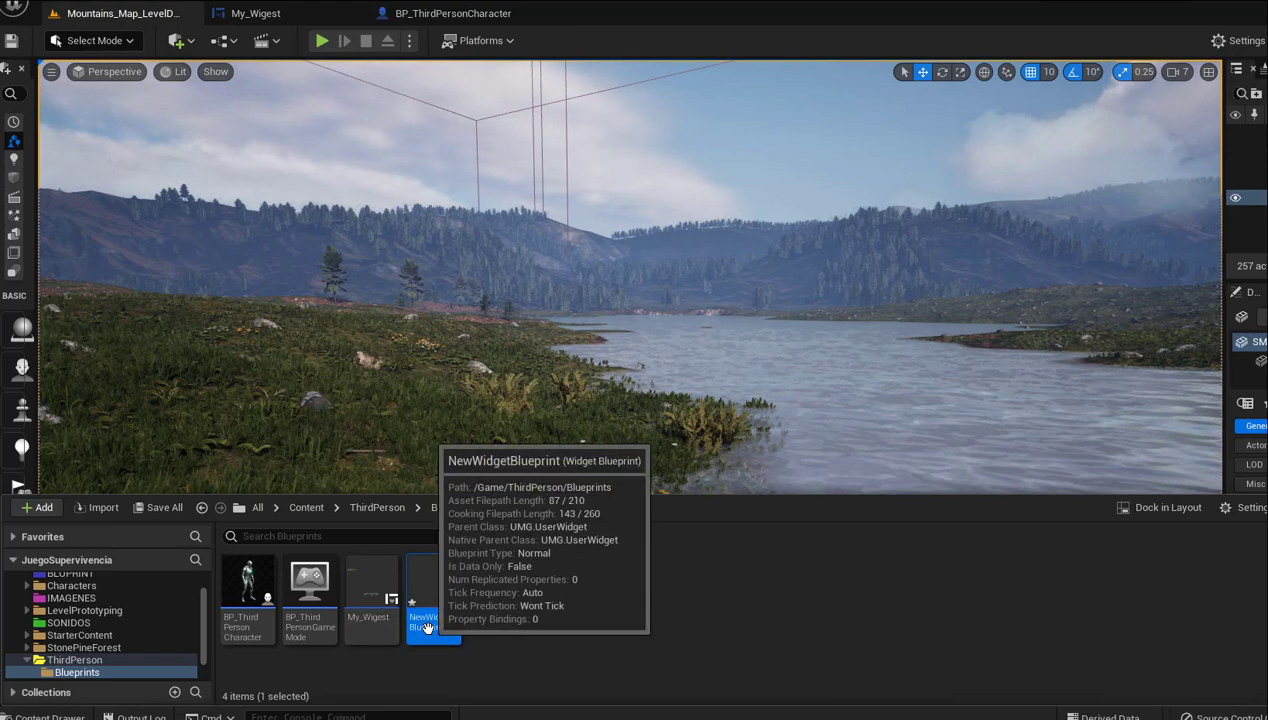
click(428, 621)
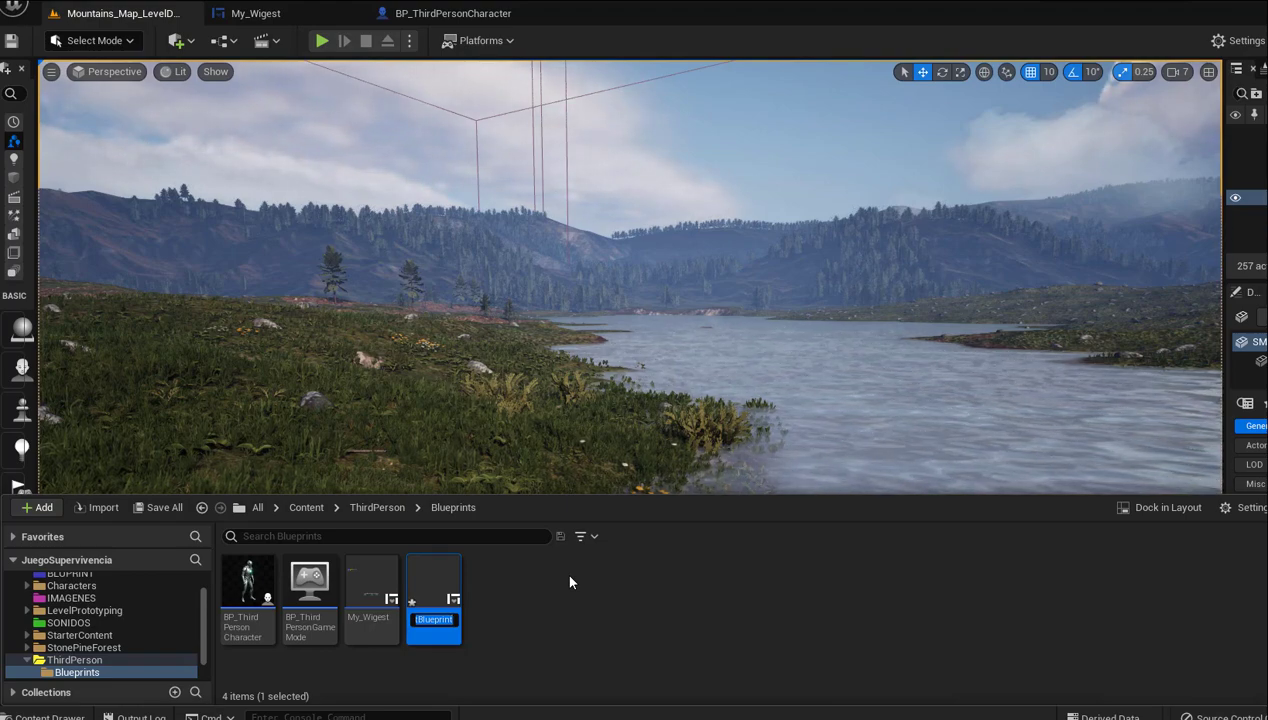
text(Inve)
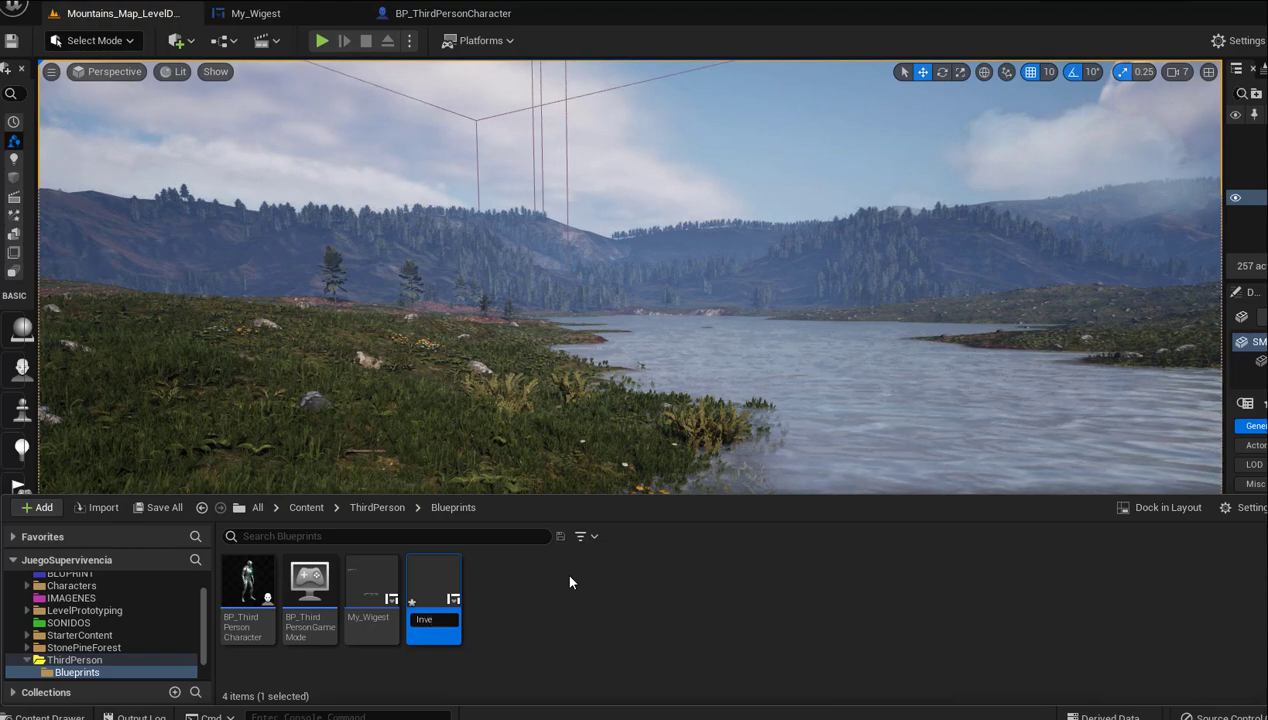
text(tar)
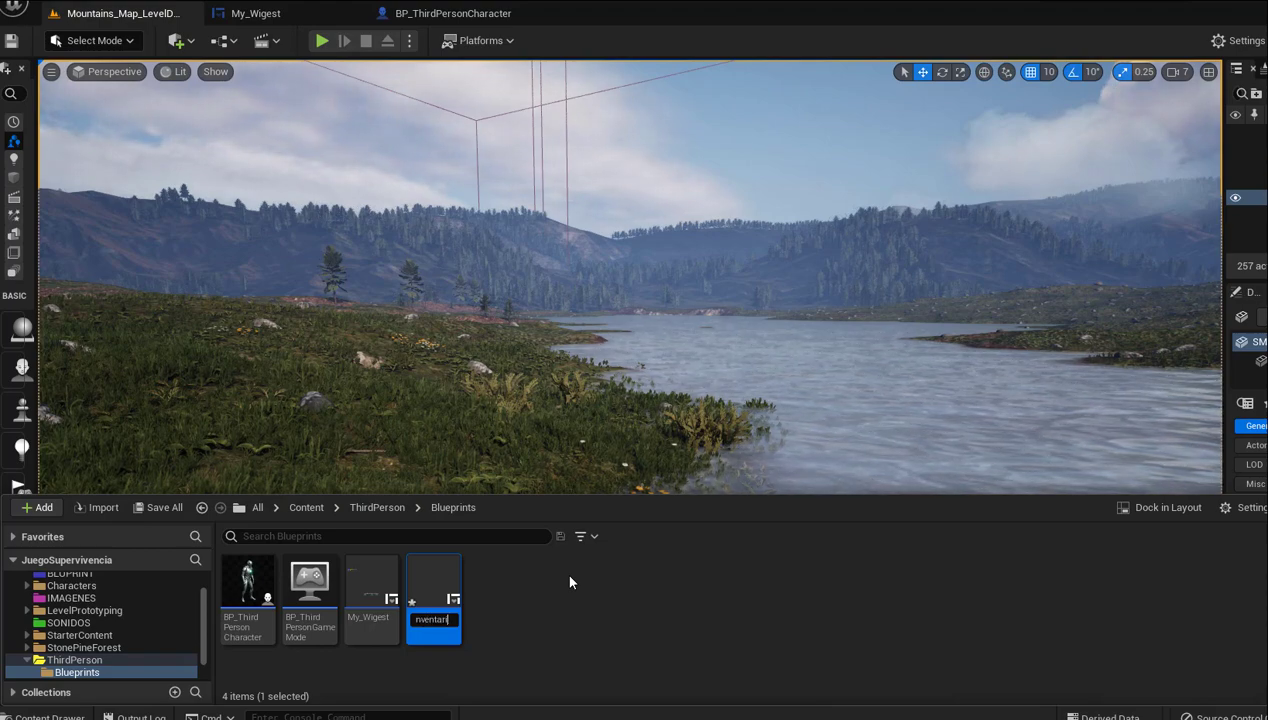
text(io)
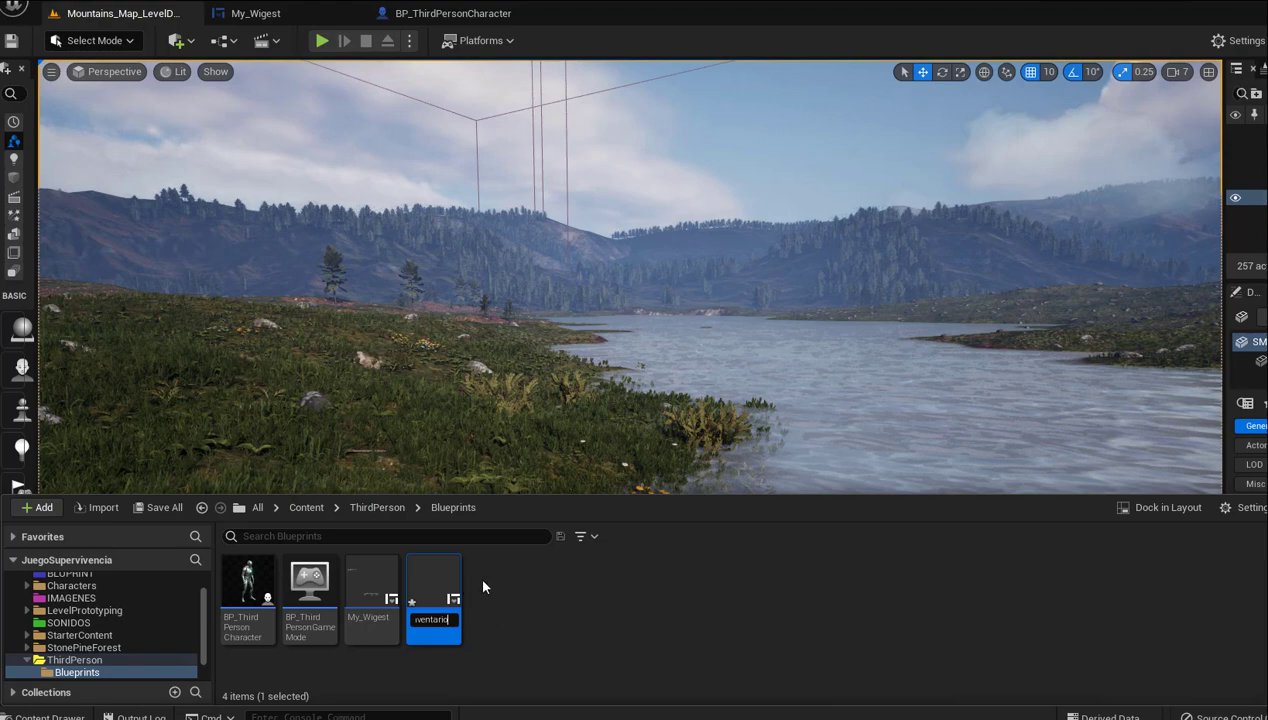
click(477, 574)
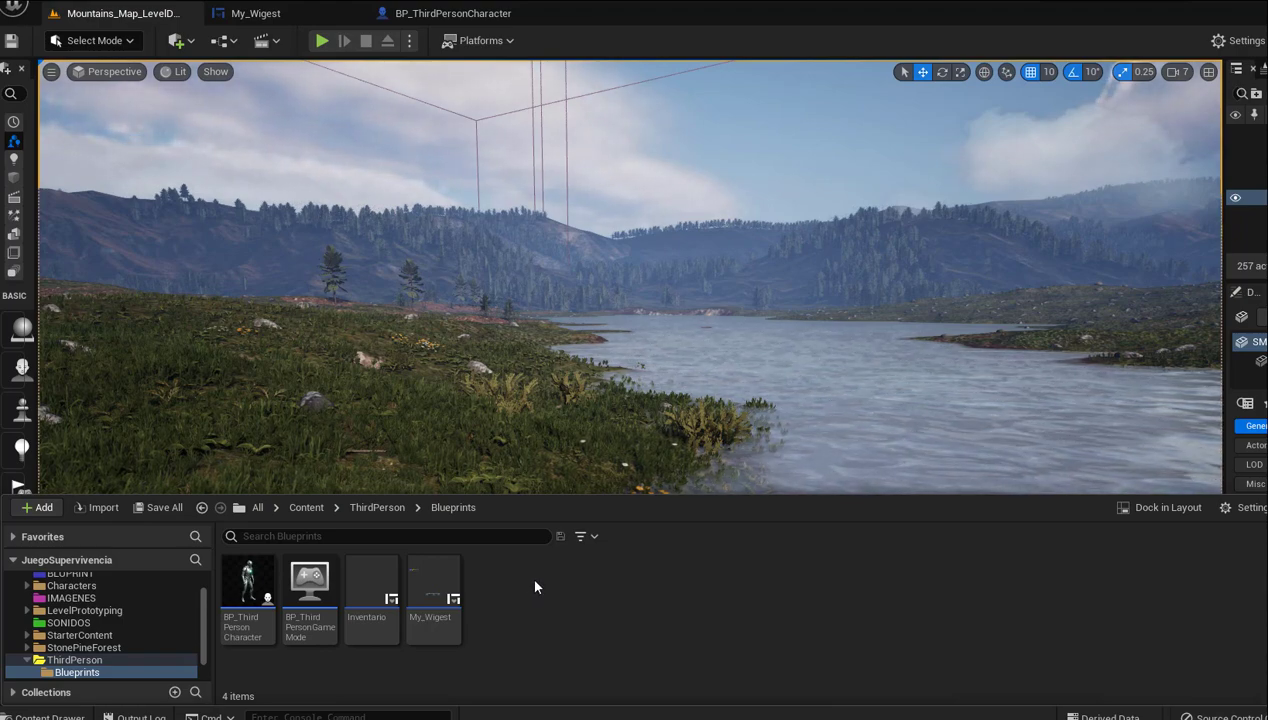
Create a User Widget blueprint named Final_xperiencia in the ThirdPerson Blueprints folder
right_click(535, 587)
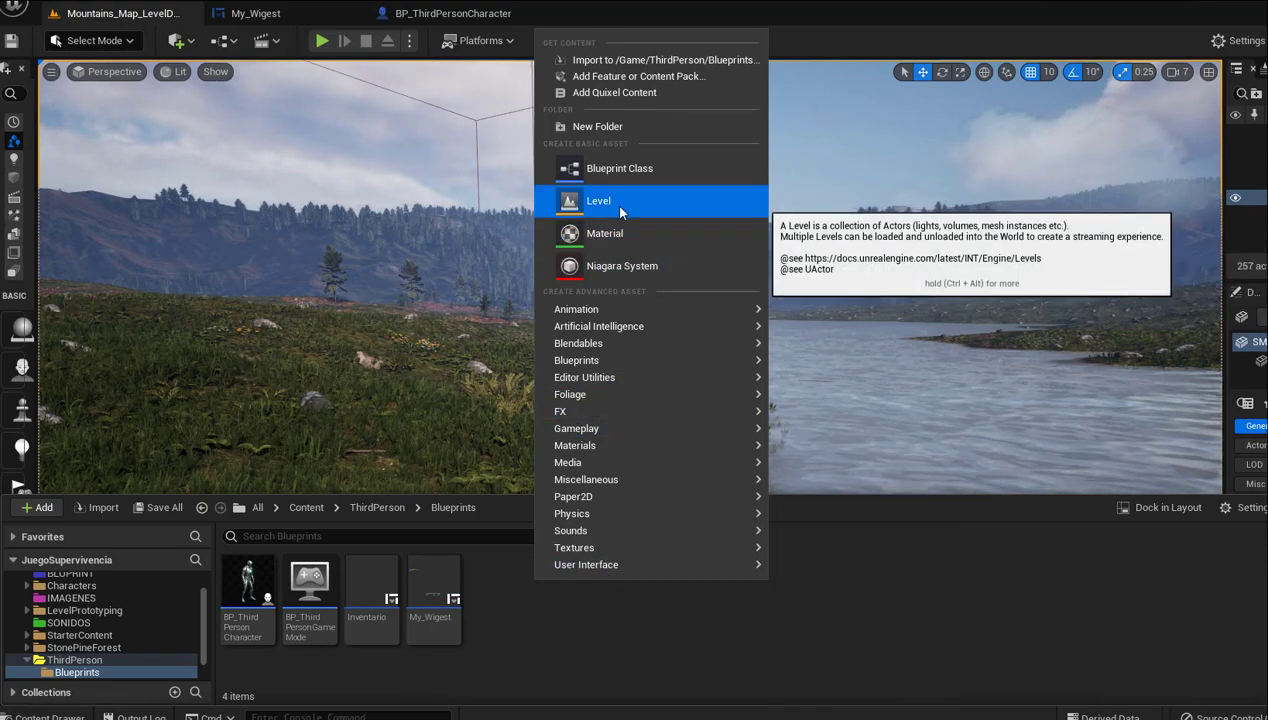
mouse_move(598, 567)
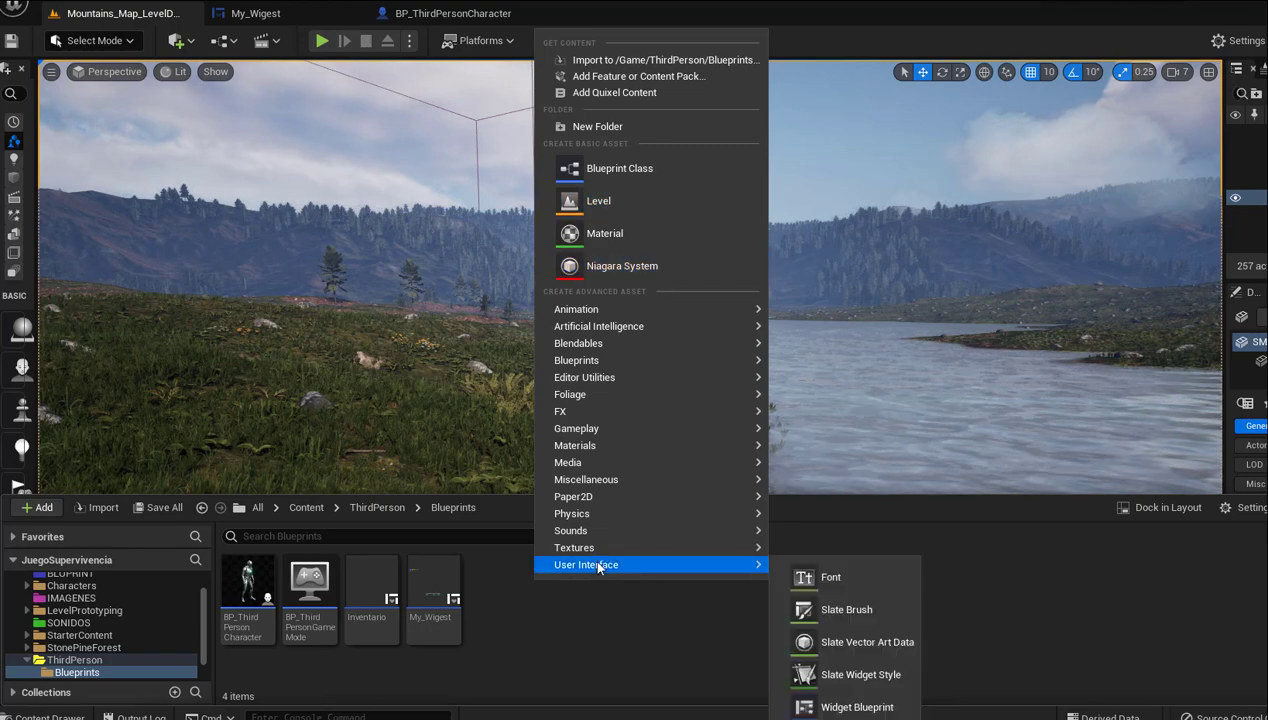
click(856, 707)
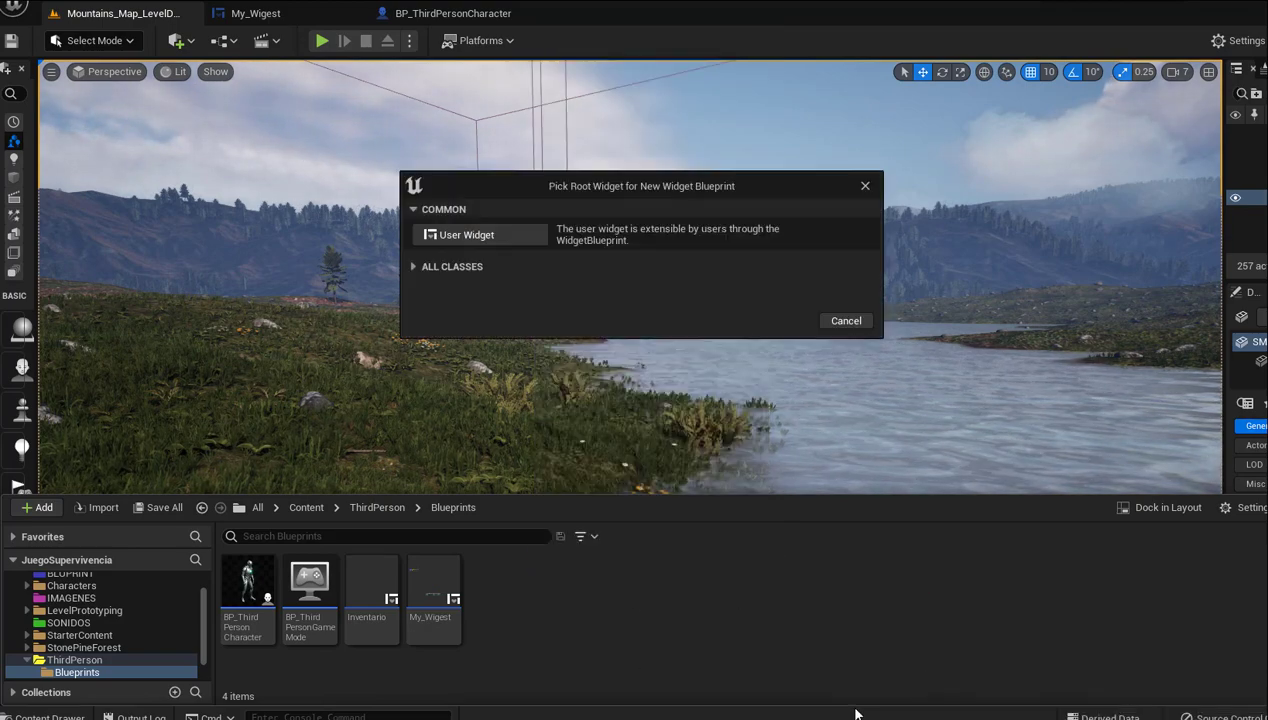
click(476, 234)
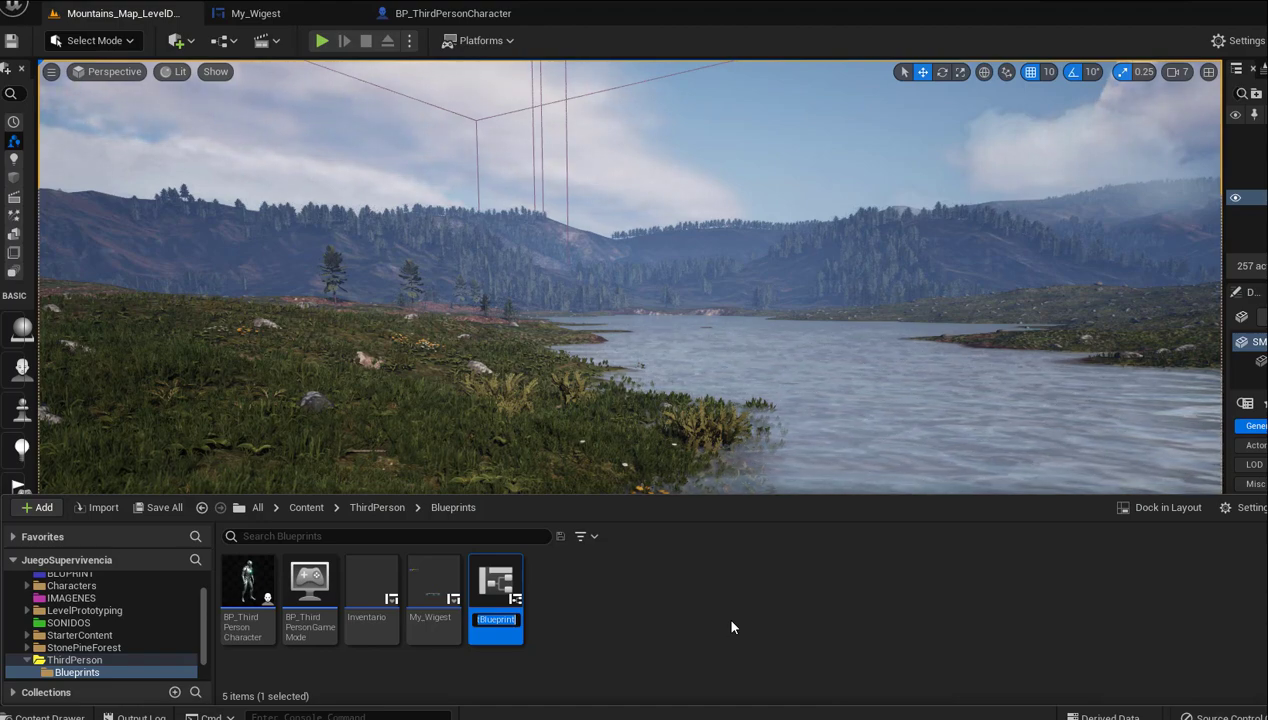
text(Fin)
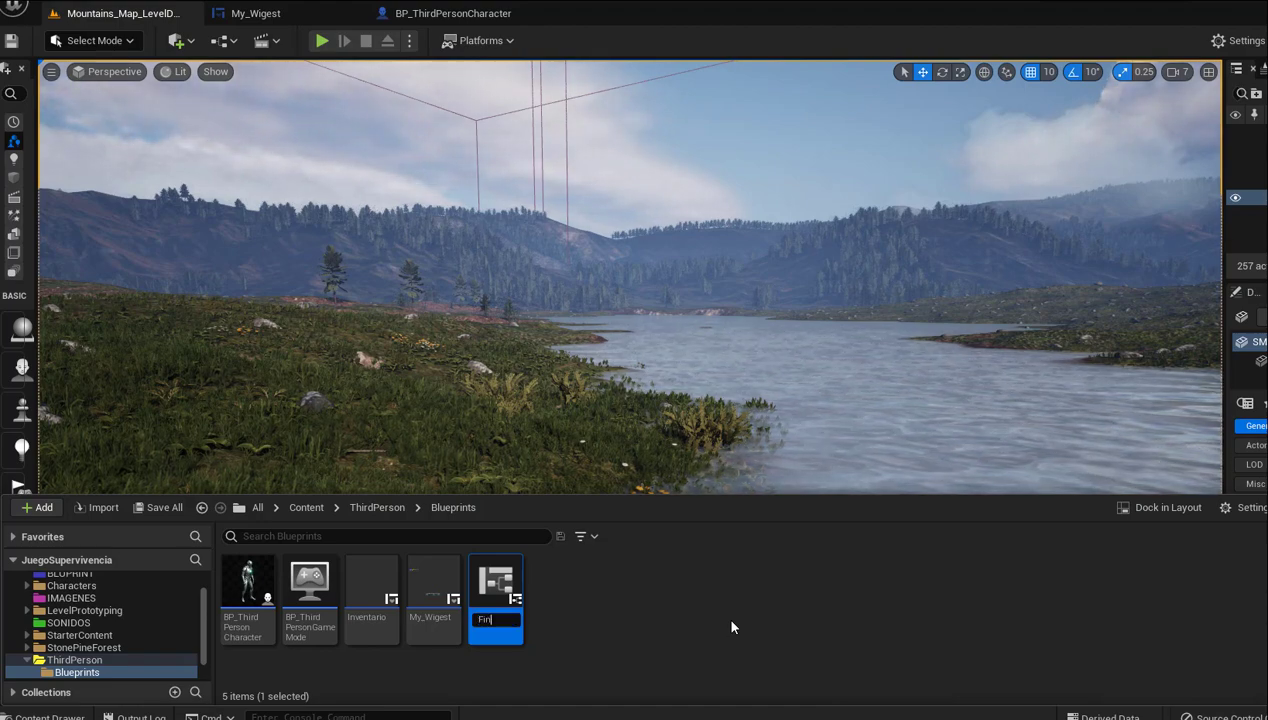
text(al_xp)
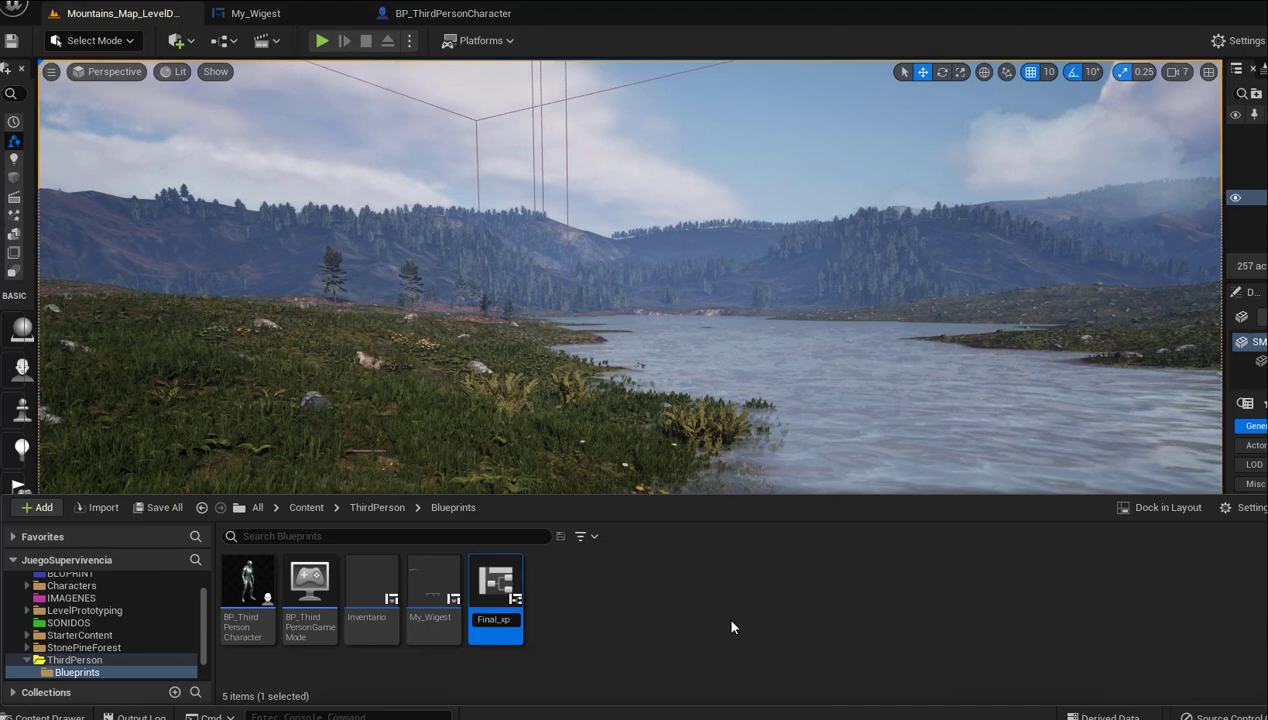
text(erie)
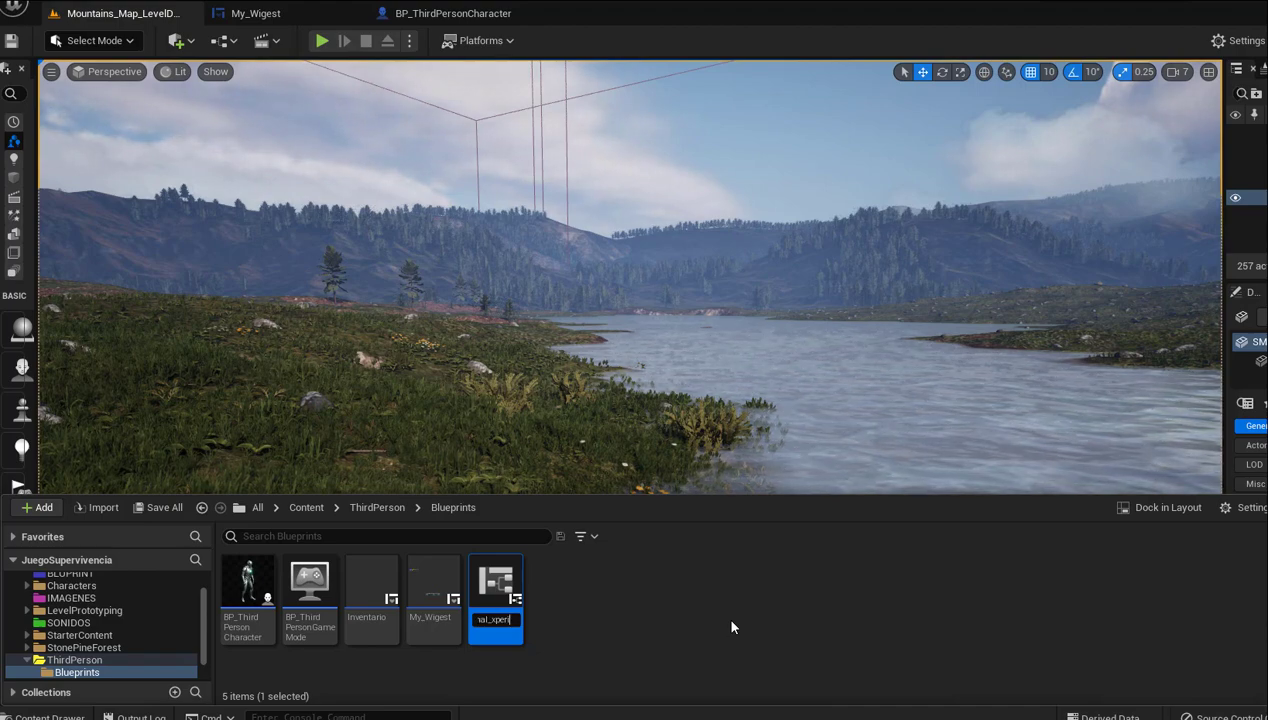
text(nc)
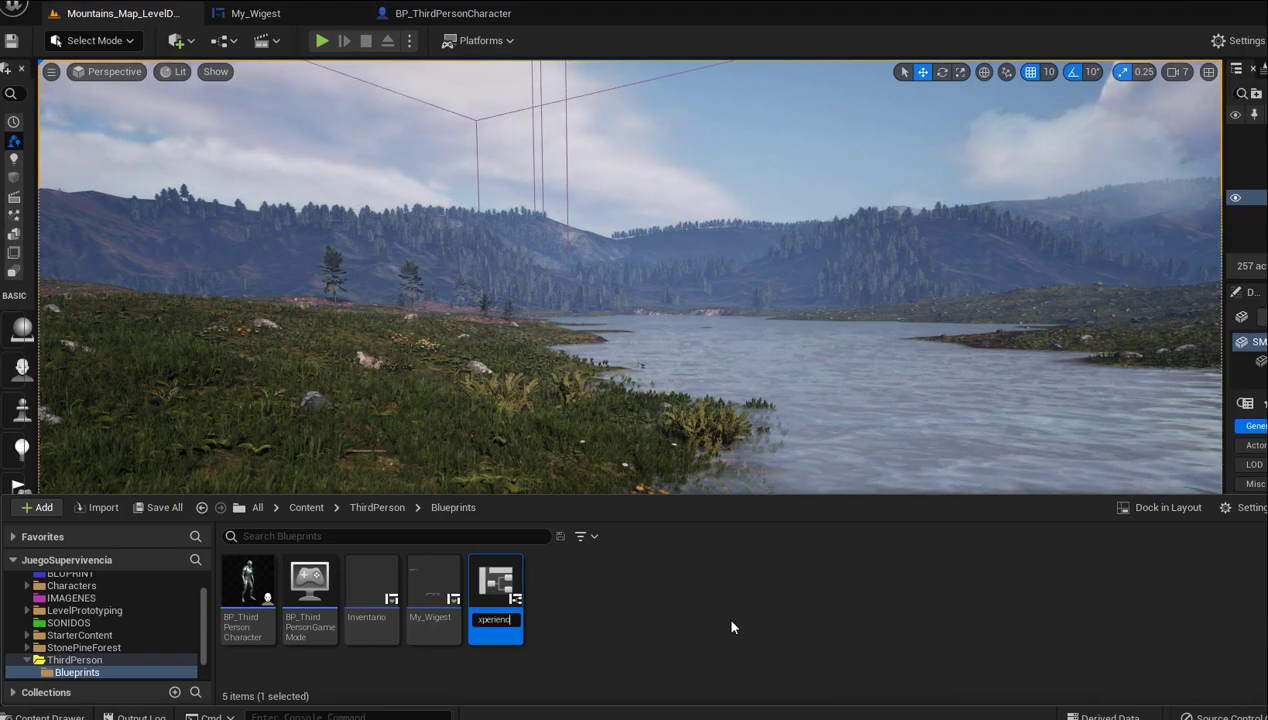
text(ia)
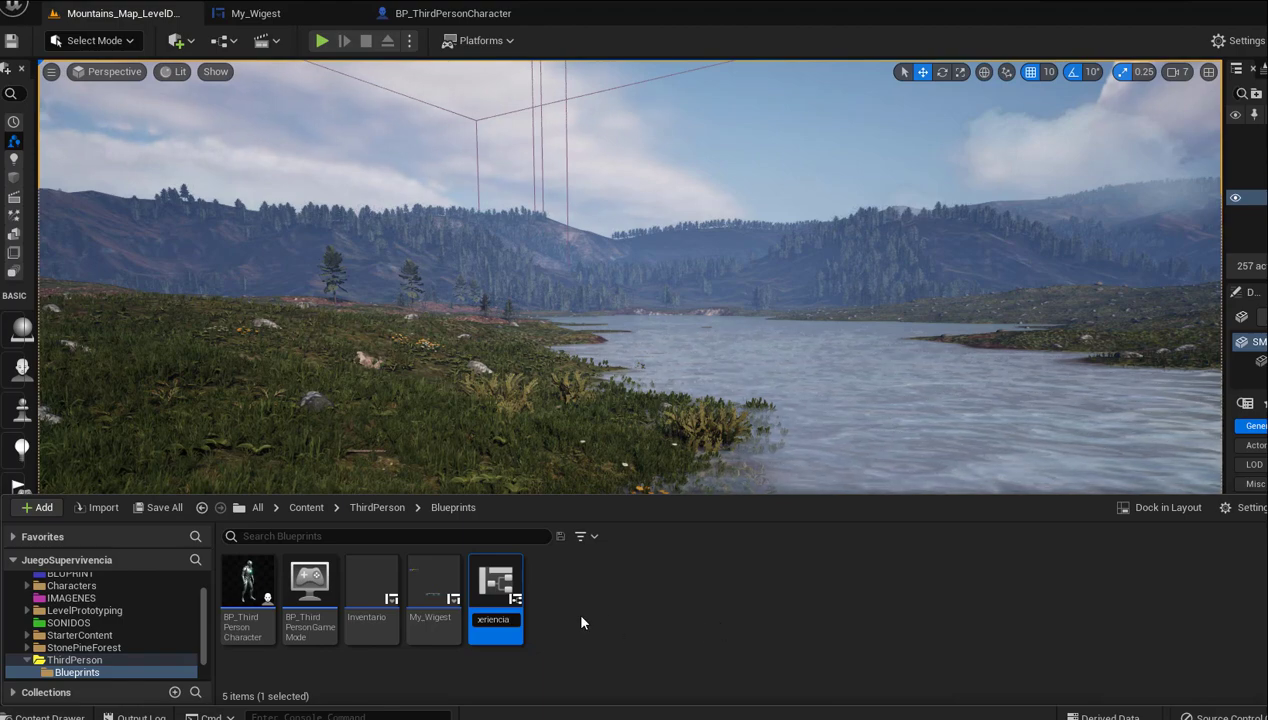
key(Return)
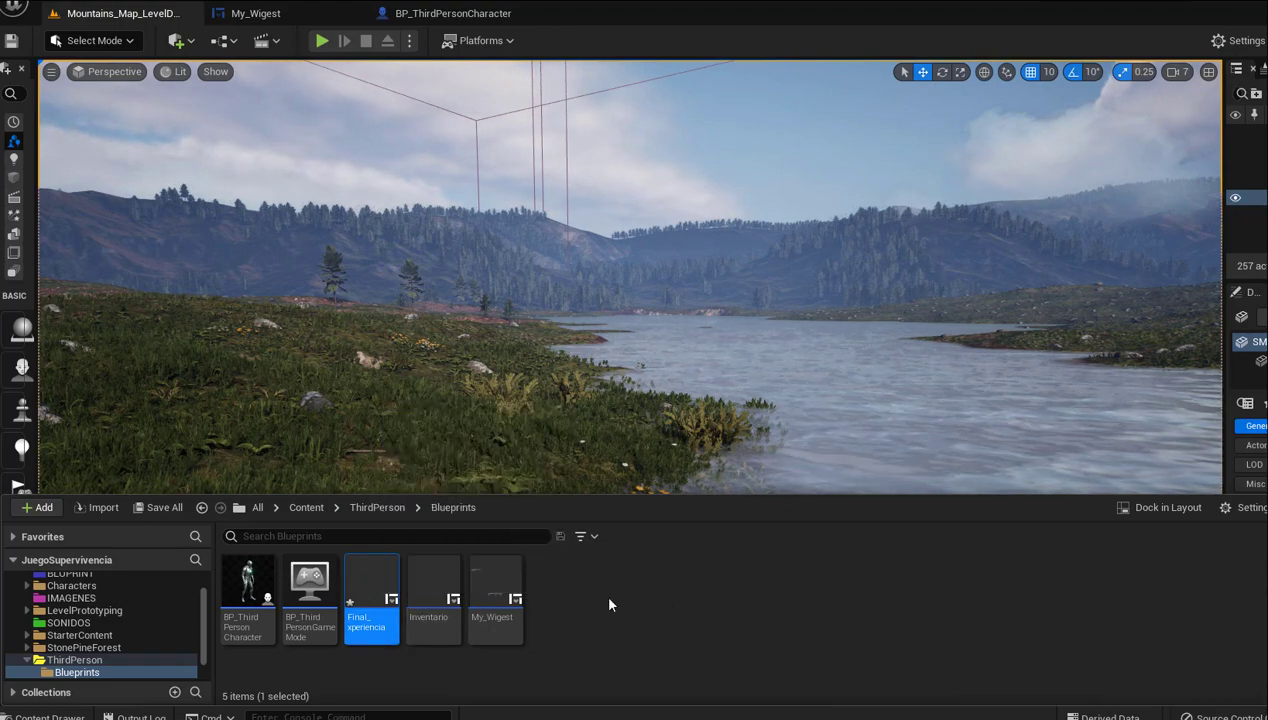
Open the Inventario widget blueprint and add a Canvas Panel as its root
double_click(426, 580)
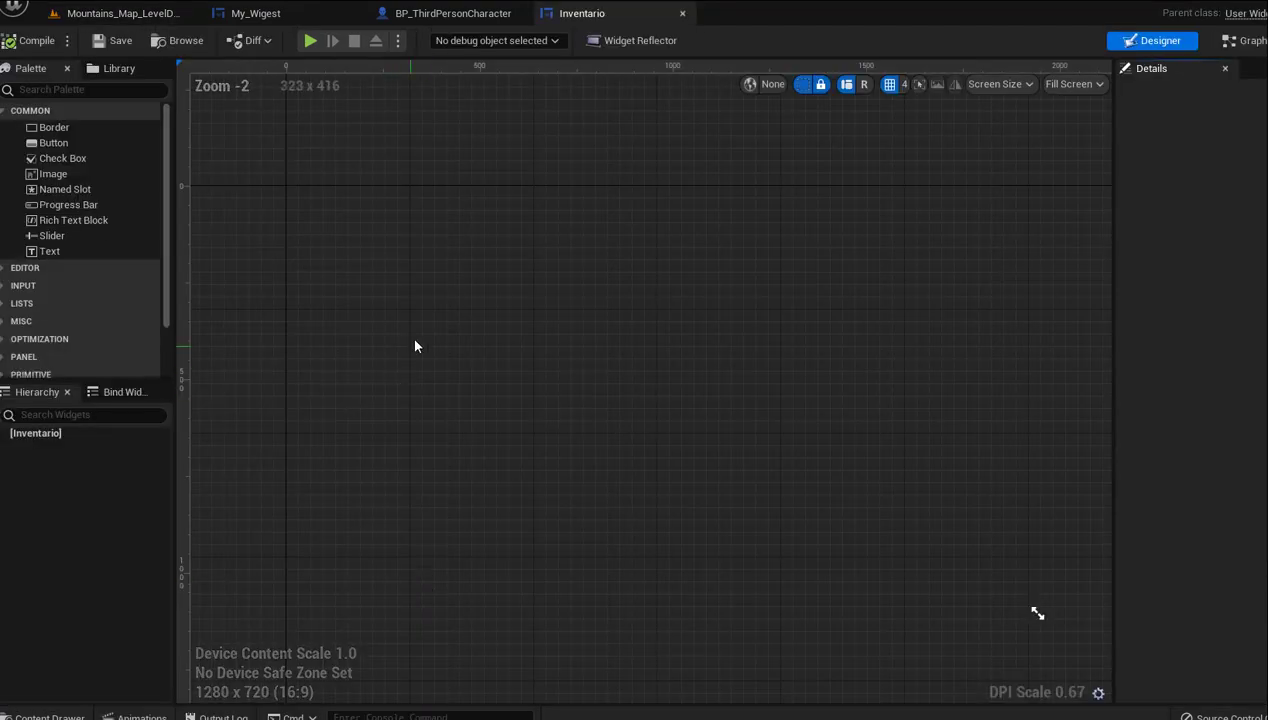
scroll(435, 324, down, 4)
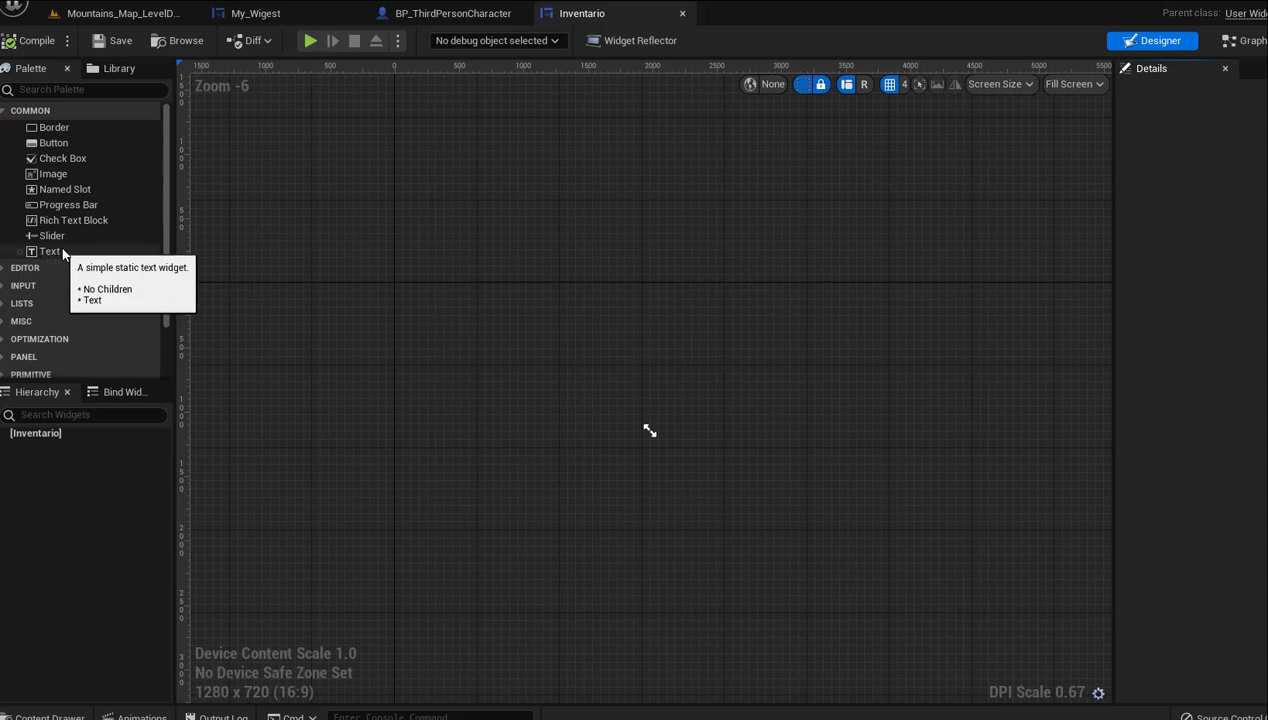
click(5, 360)
drag(60, 373, 51, 430)
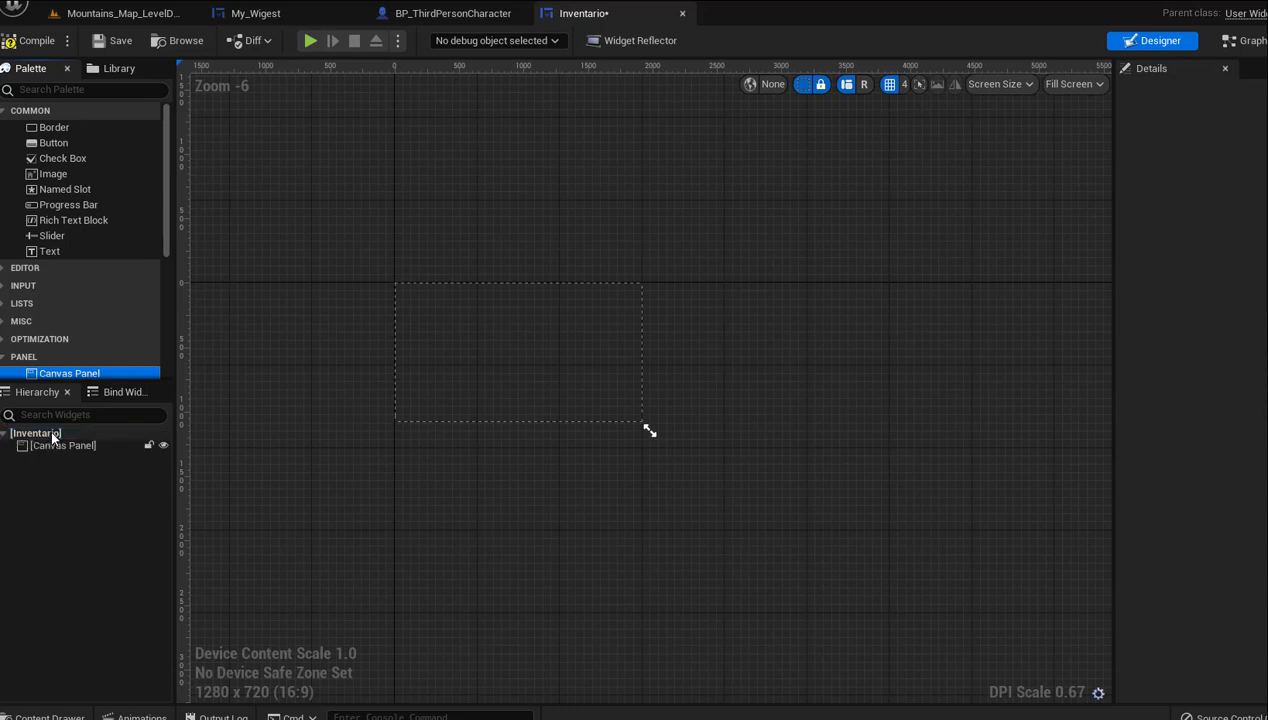
Place a button near the top of the canvas, sized about 270×56
scroll(535, 527, up, 2)
scroll(603, 545, up, 2)
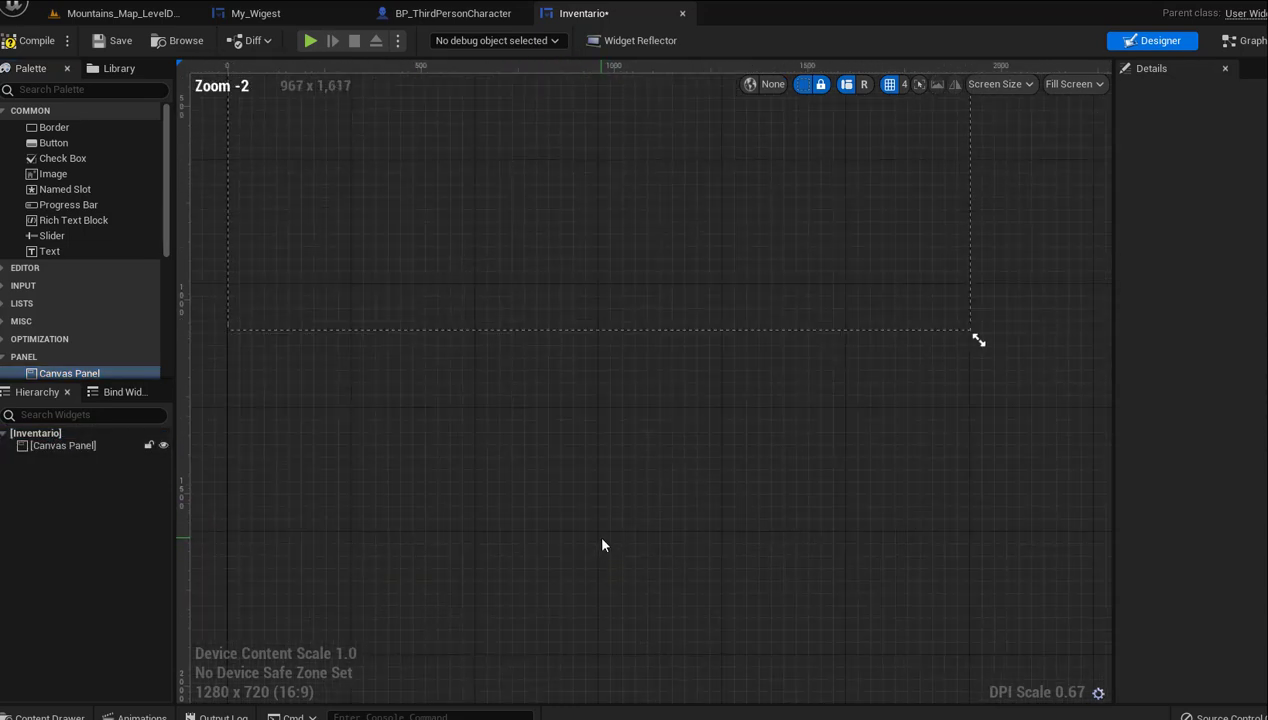
right_drag(577, 413, 589, 640)
scroll(596, 320, down, 3)
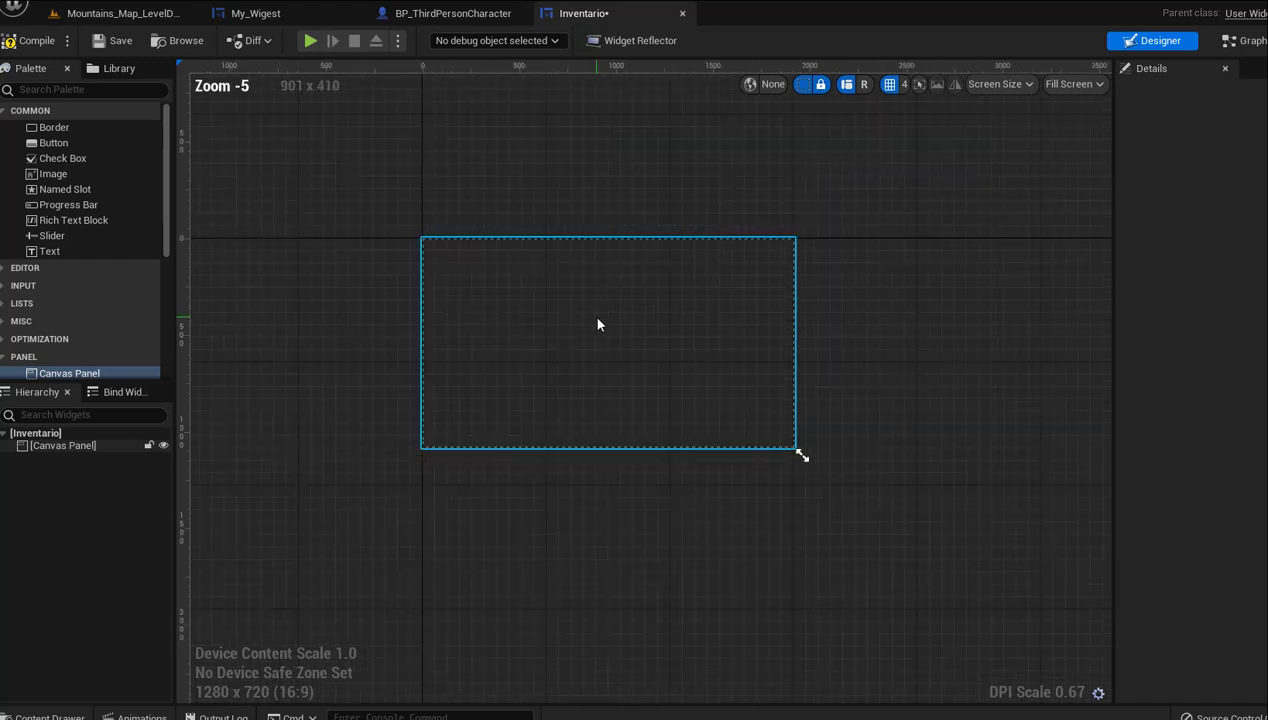
mouse_move(598, 324)
right_down()
mouse_move(574, 371)
mouse_move(603, 358)
right_up()
scroll(577, 375, up, 3)
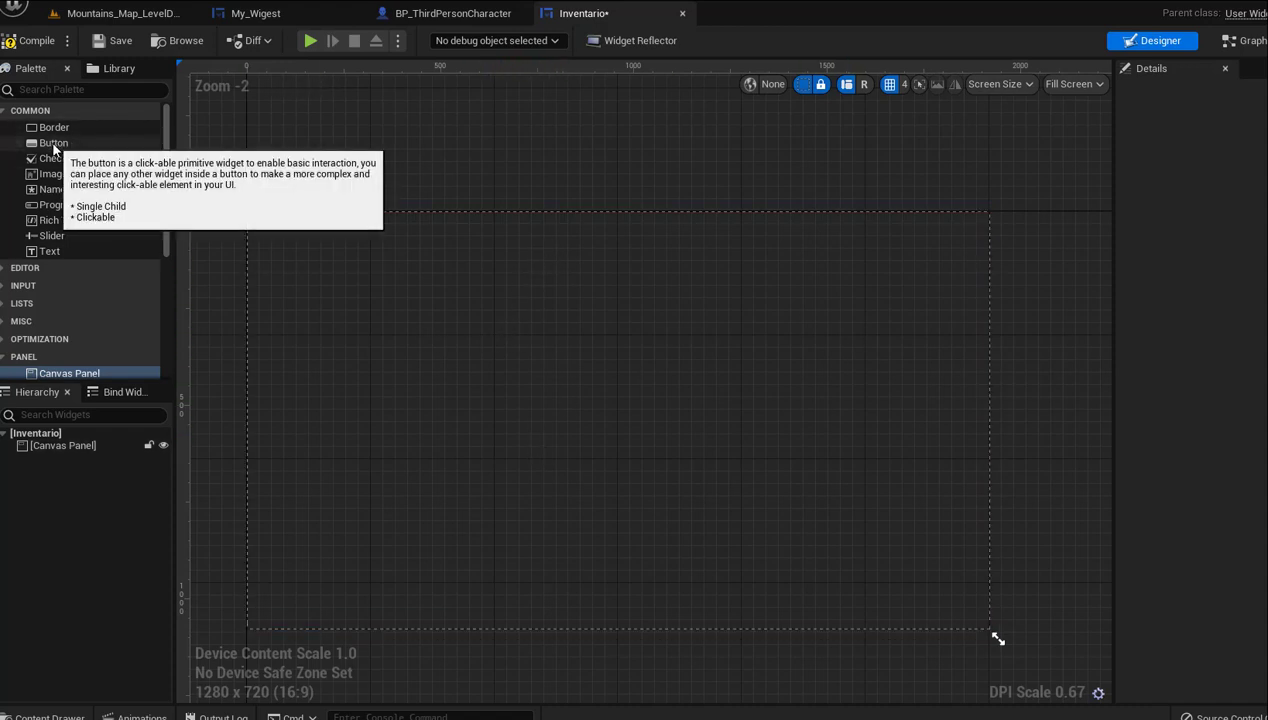
mouse_move(54, 145)
mouse_down()
mouse_move(548, 243)
mouse_move(528, 295)
mouse_move(636, 313)
mouse_up()
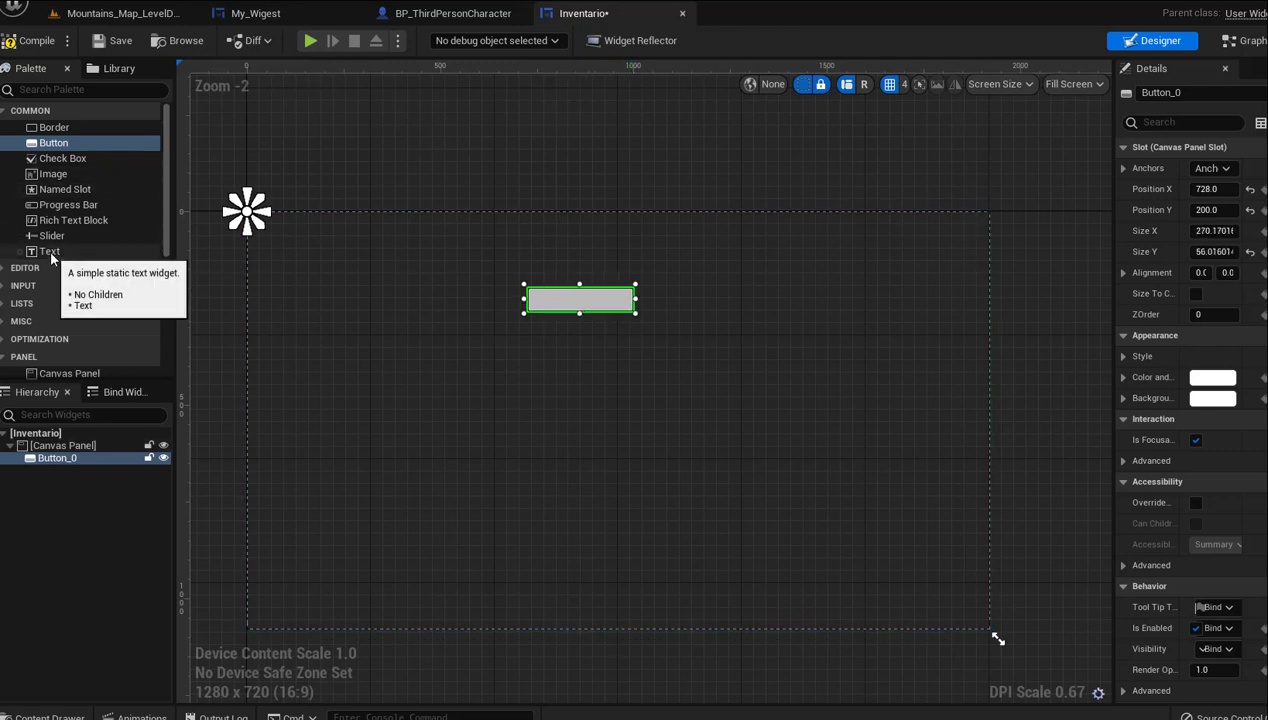
Add a Text Block inside the button and a separate title text reading 'Inventario'
drag(49, 251, 548, 319)
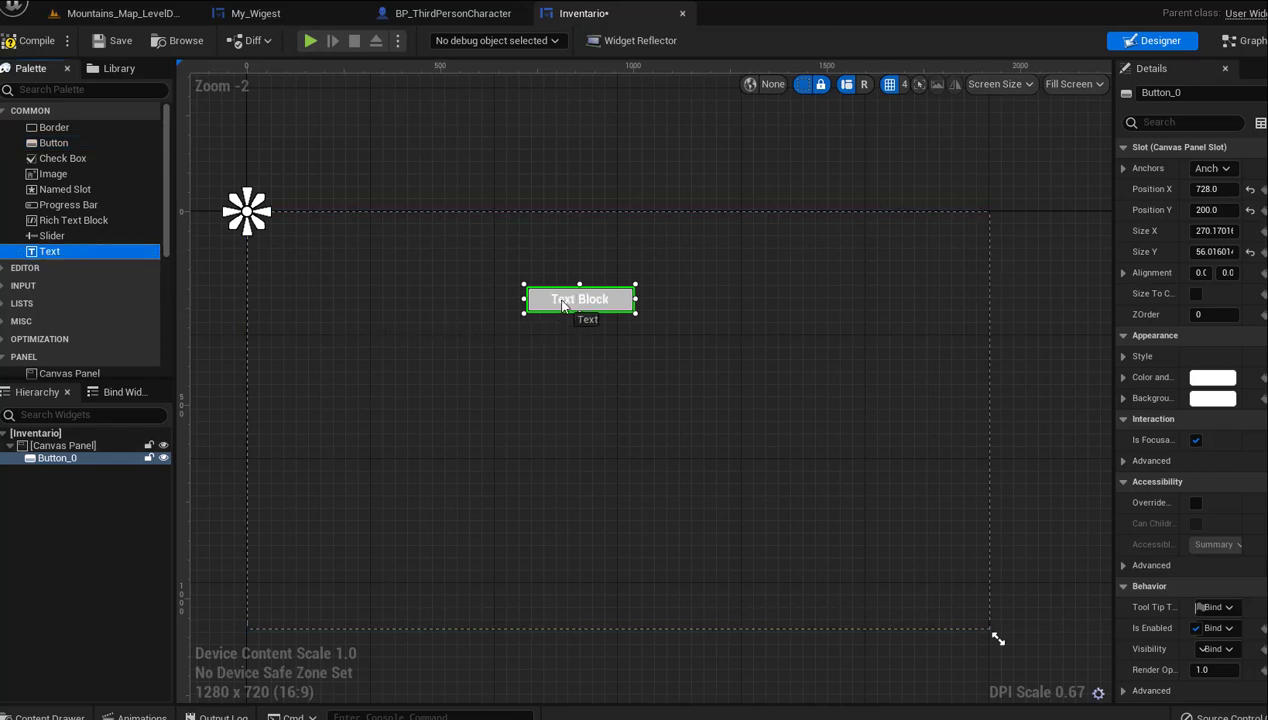
drag(65, 257, 535, 231)
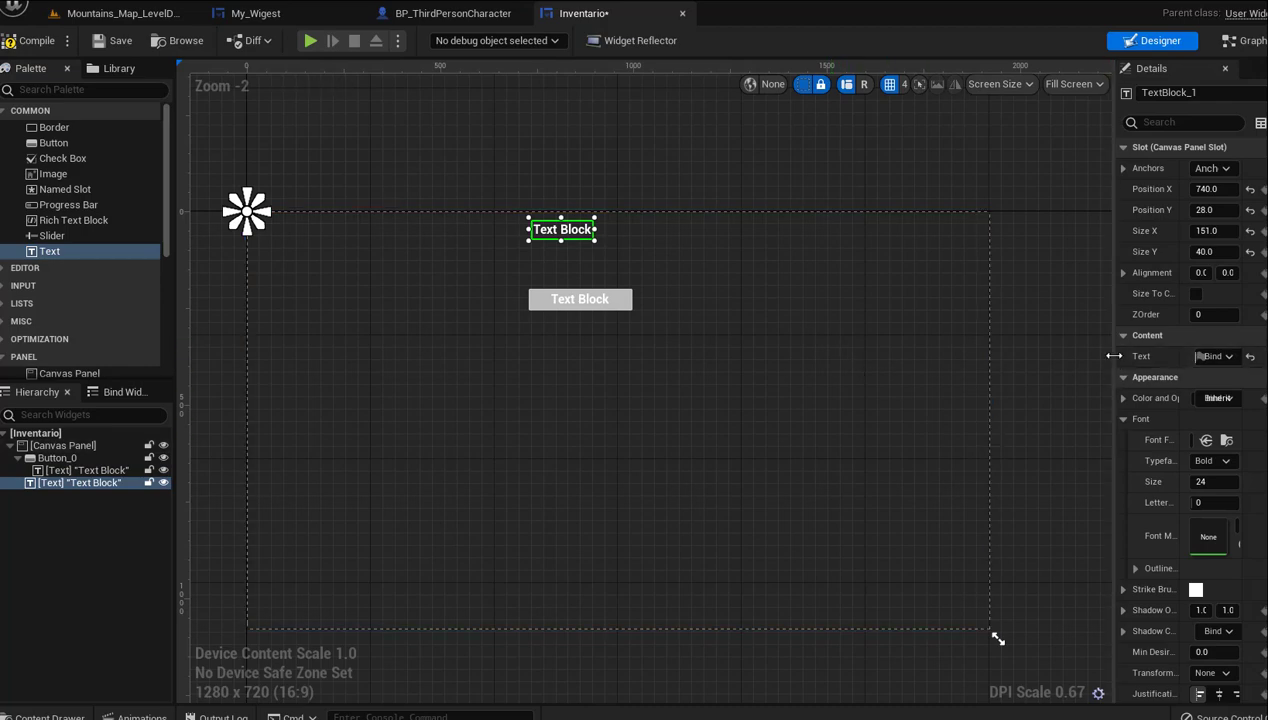
drag(1113, 356, 853, 360)
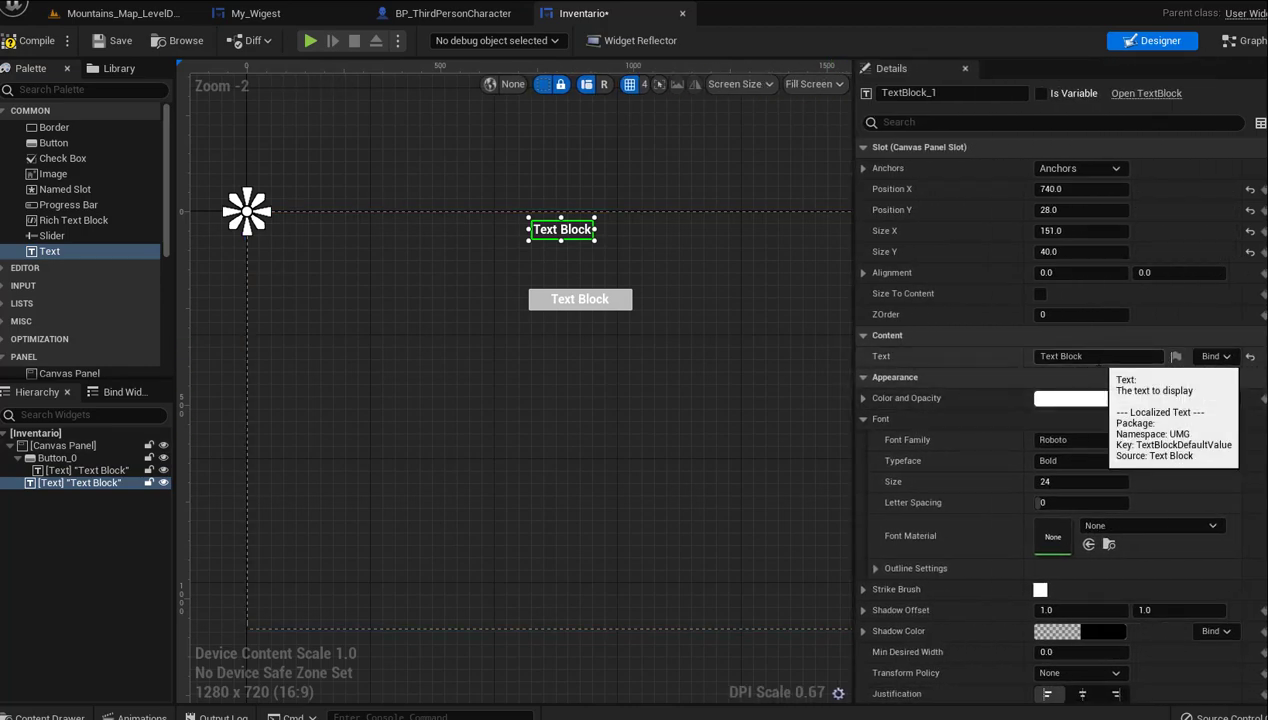
click(1070, 357)
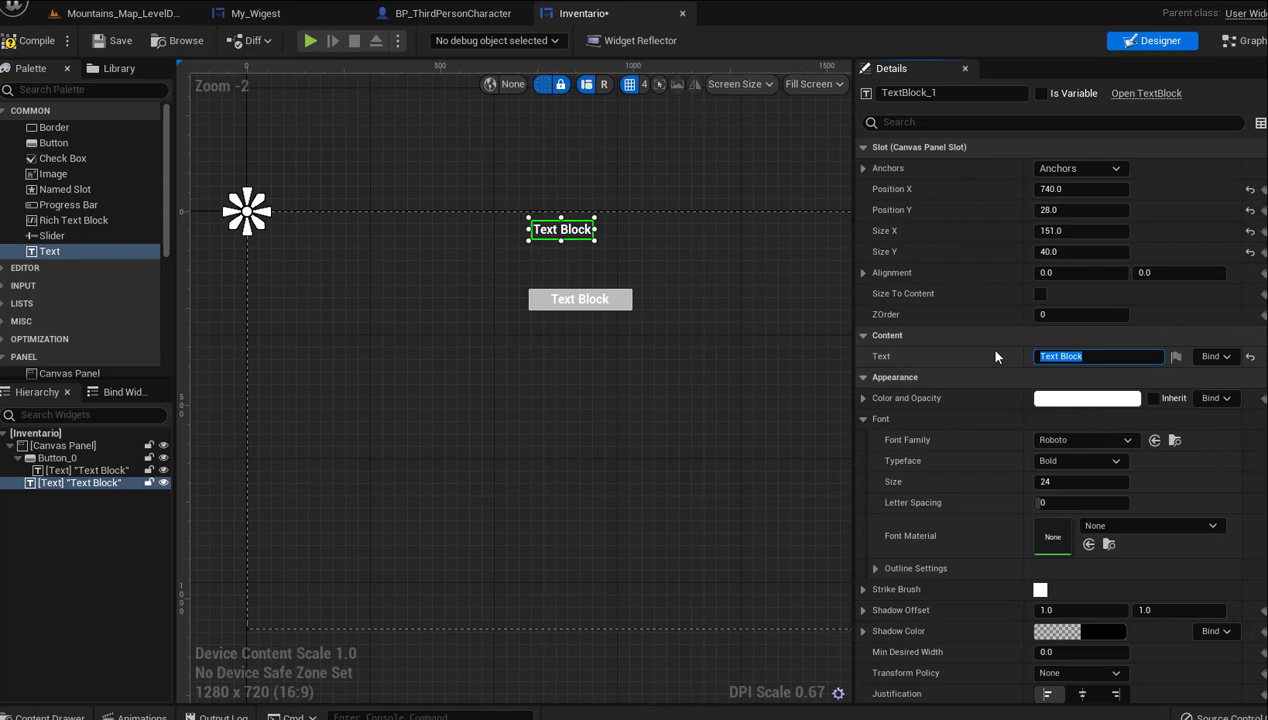
text(Inve)
text(ntari)
text(o)
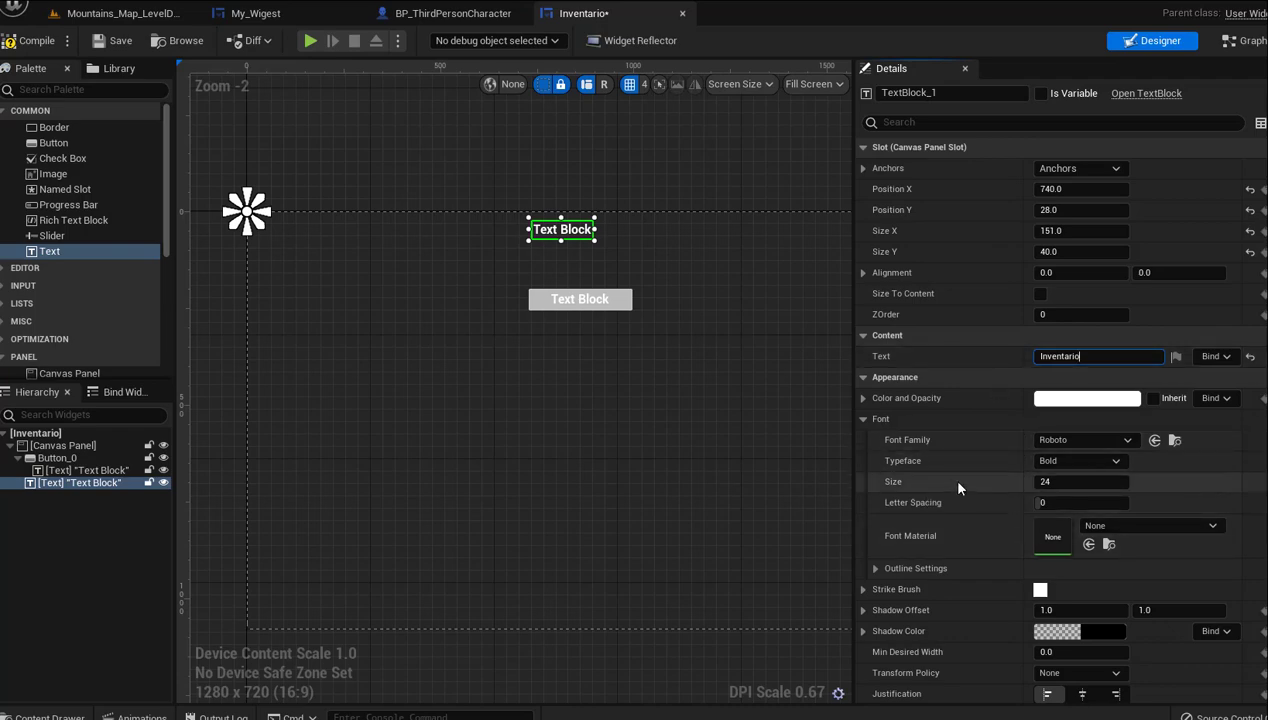
Centre-justify the Inventario title and raise its font size to 66
click(1082, 693)
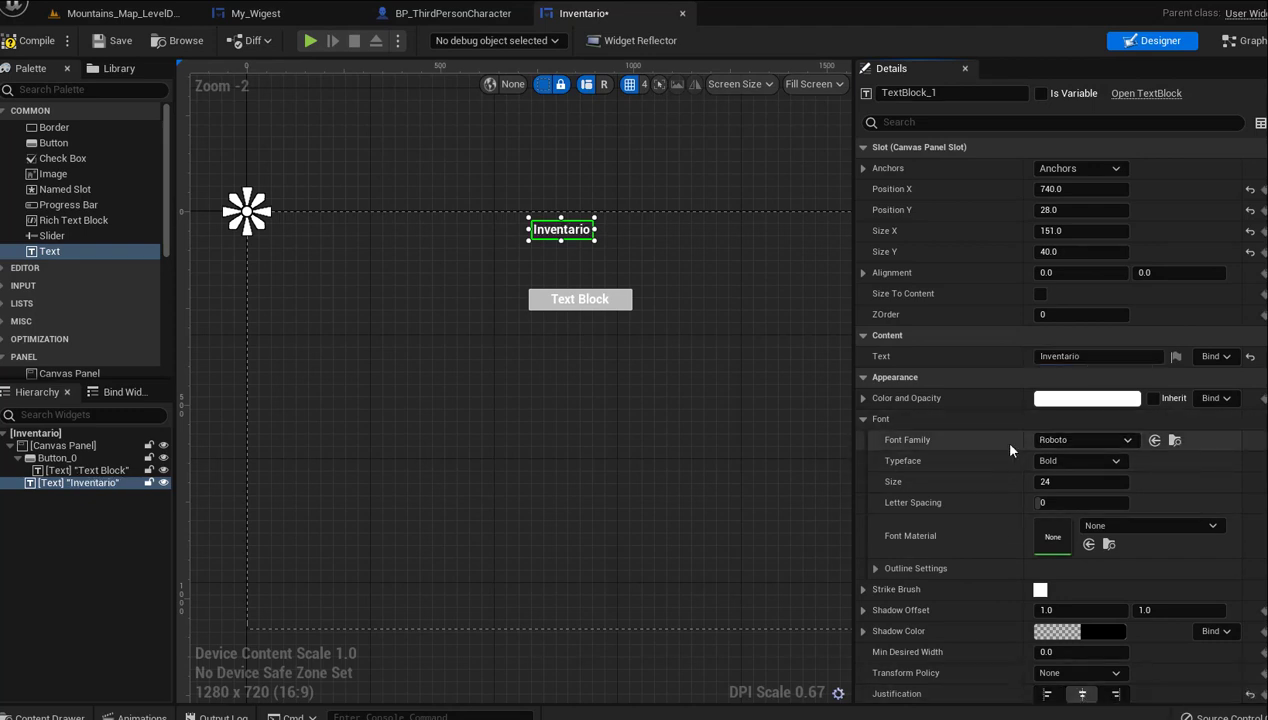
click(1054, 483)
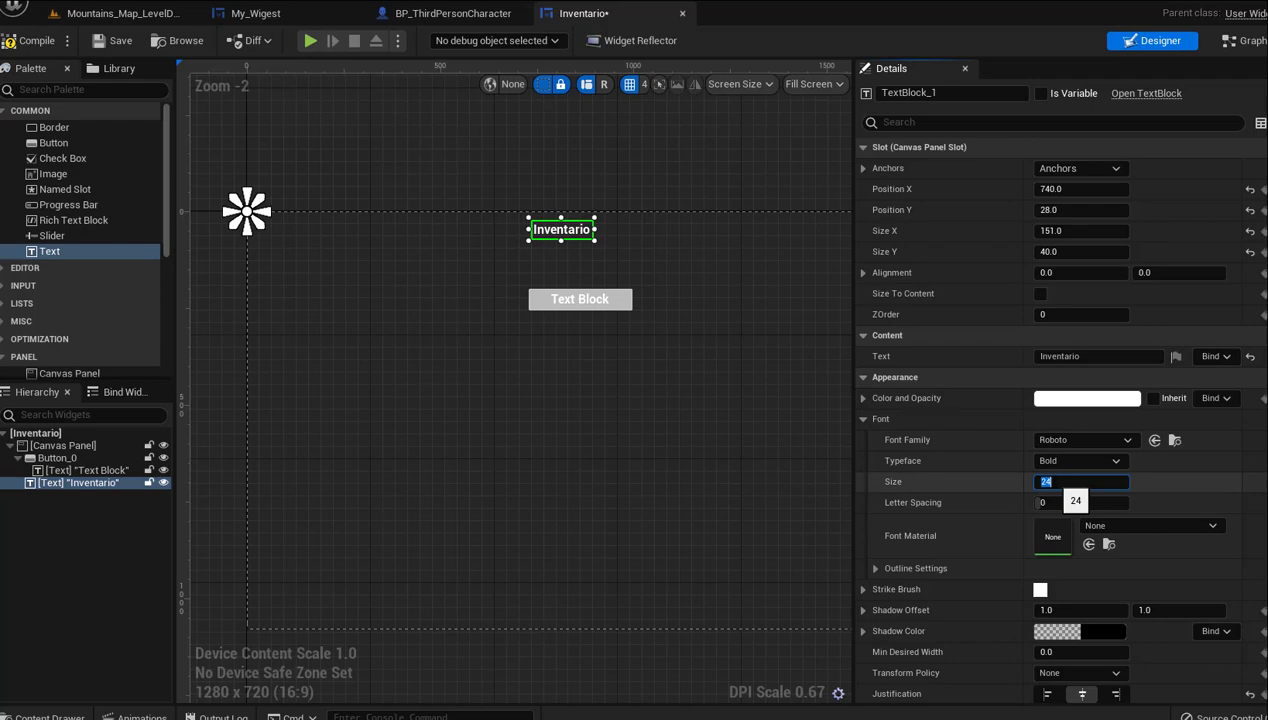
text(50)
key(Return)
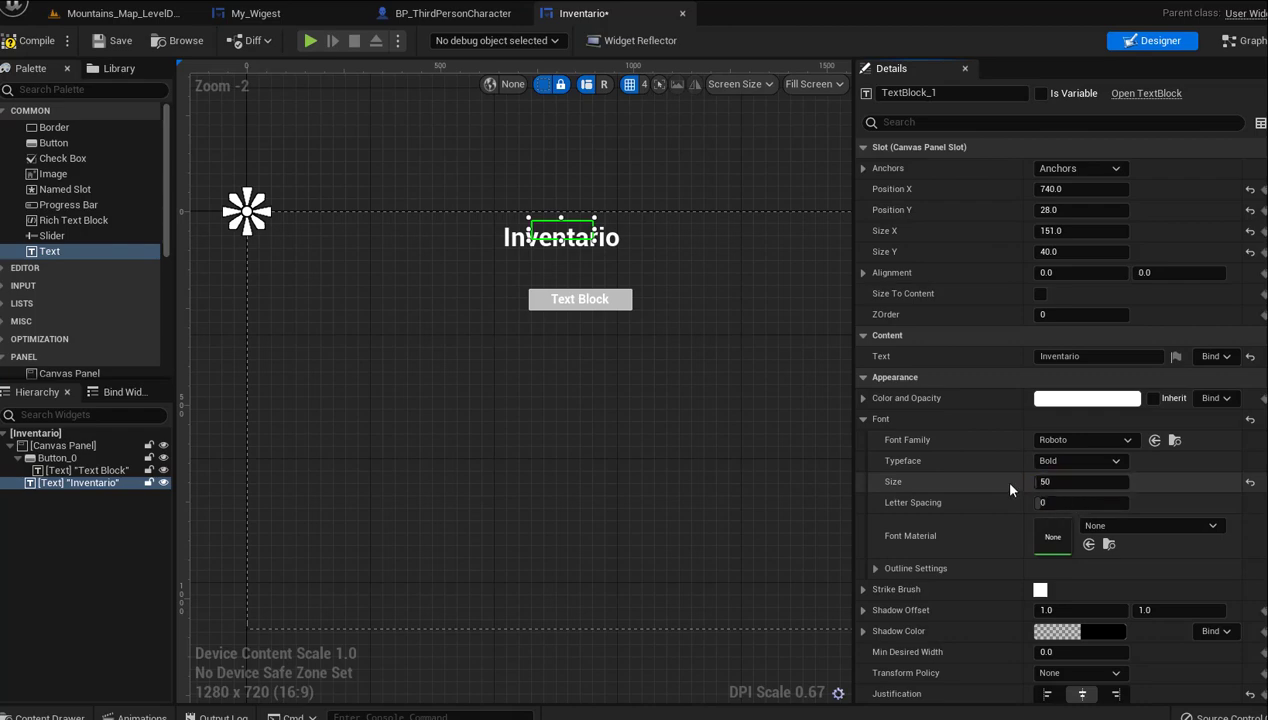
click(1045, 483)
mouse_move(1045, 483)
mouse_down()
mouse_move(1090, 483)
mouse_move(991, 479)
mouse_up()
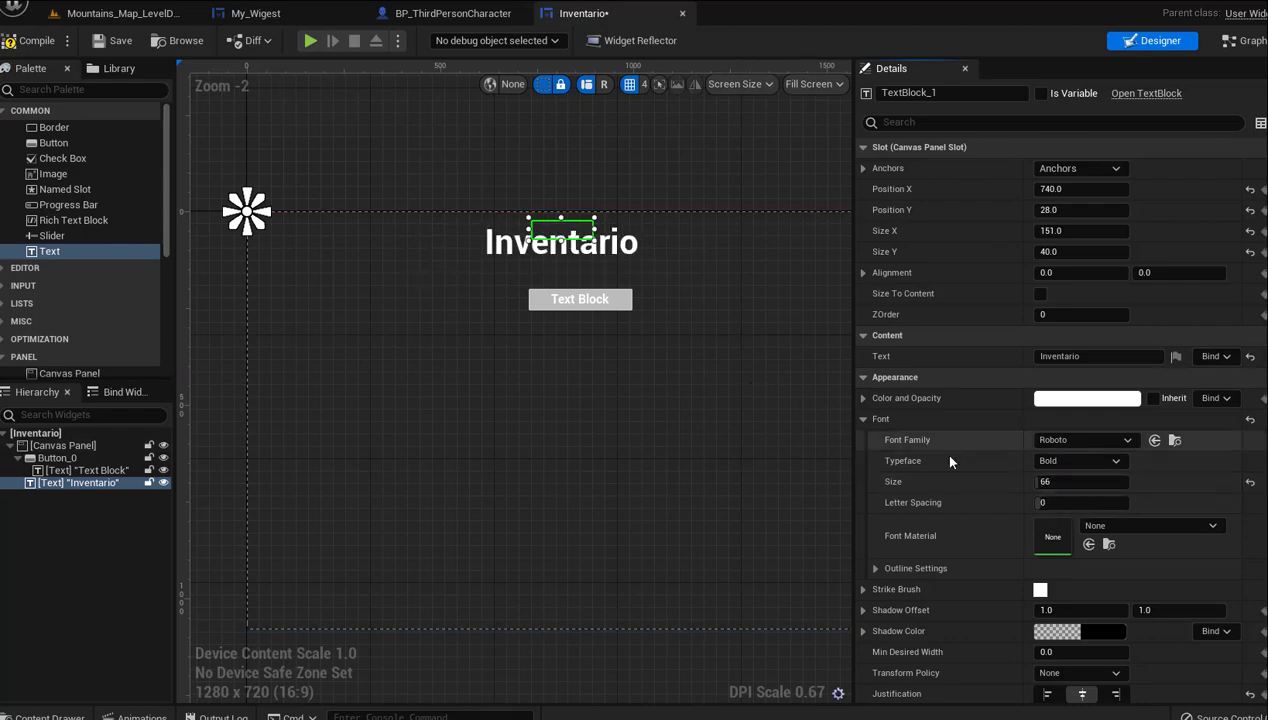
Colour the Inventario title text dark gold
click(1066, 399)
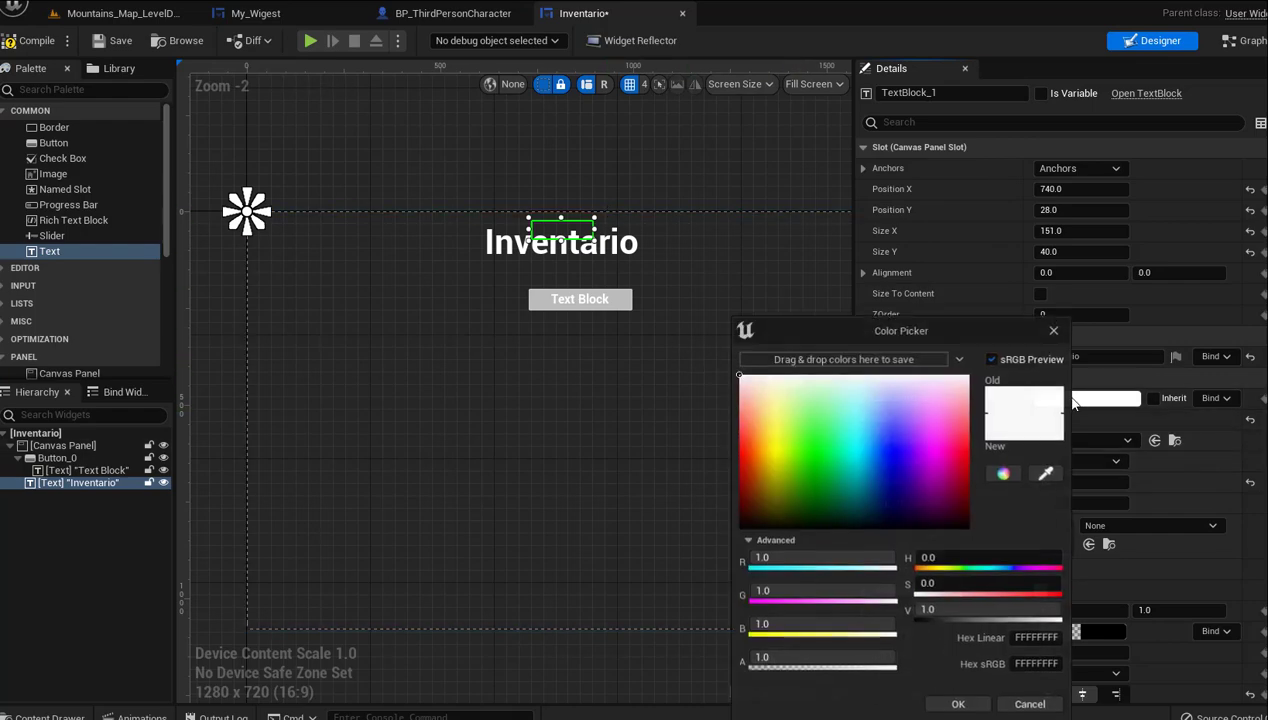
click(767, 510)
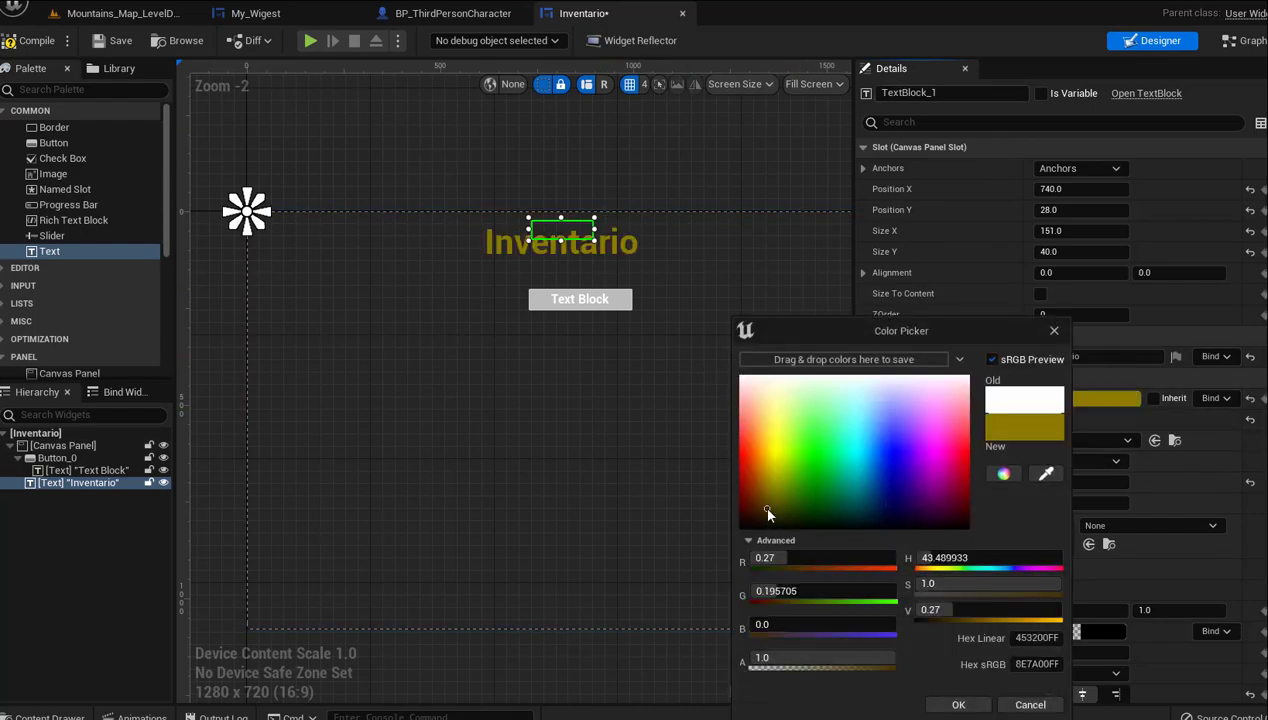
drag(767, 510, 767, 503)
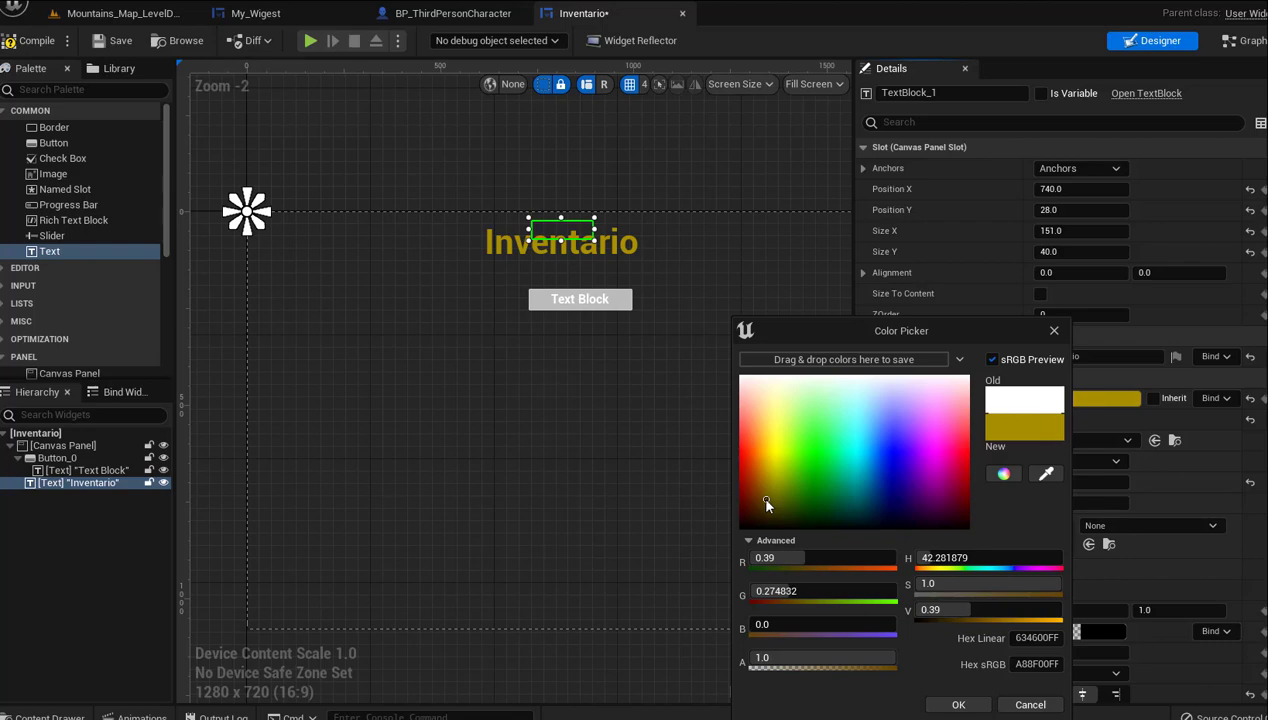
drag(765, 502, 762, 505)
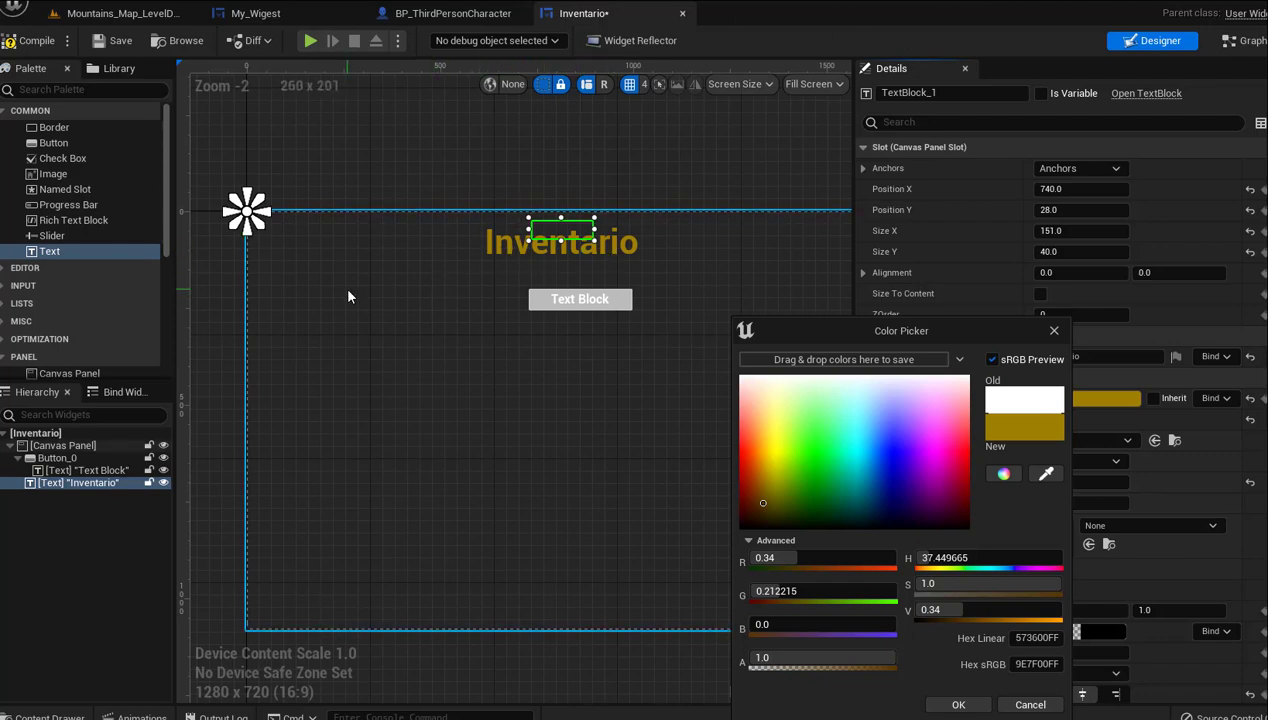
Enlarge the title box to about 493×116 and move it near the canvas top
drag(594, 241, 726, 269)
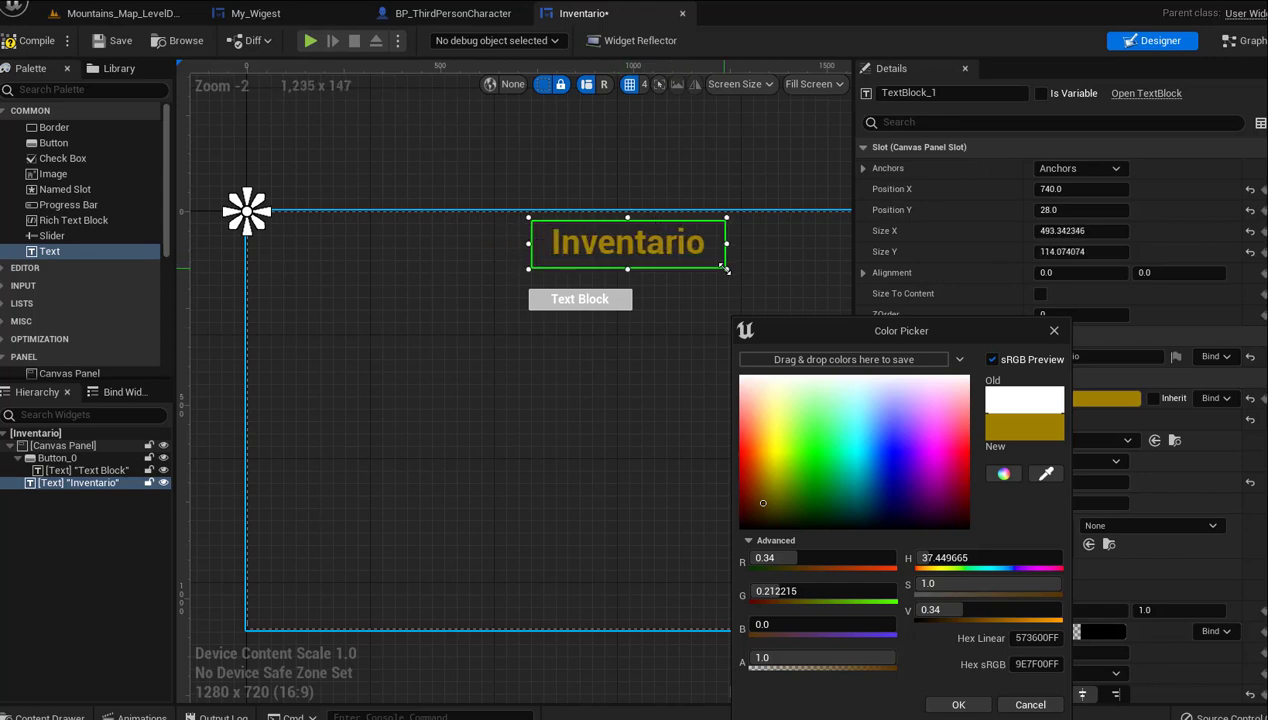
drag(628, 242, 644, 239)
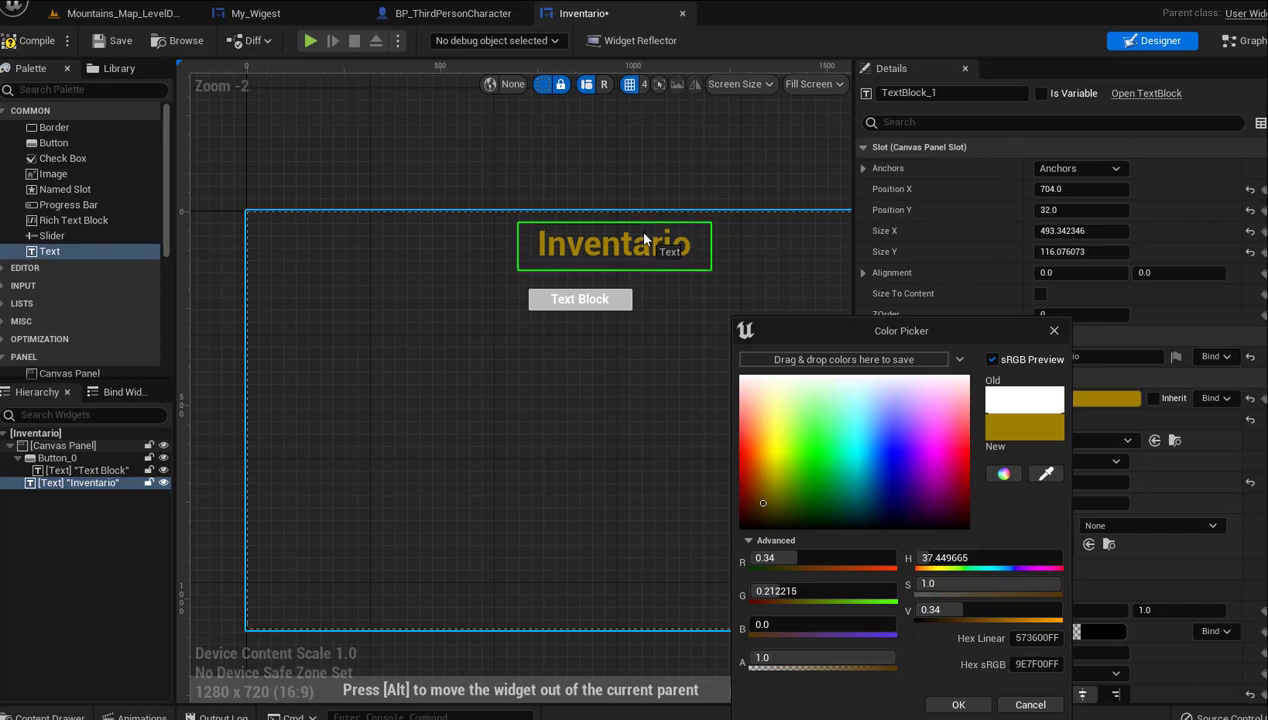
drag(644, 239, 646, 231)
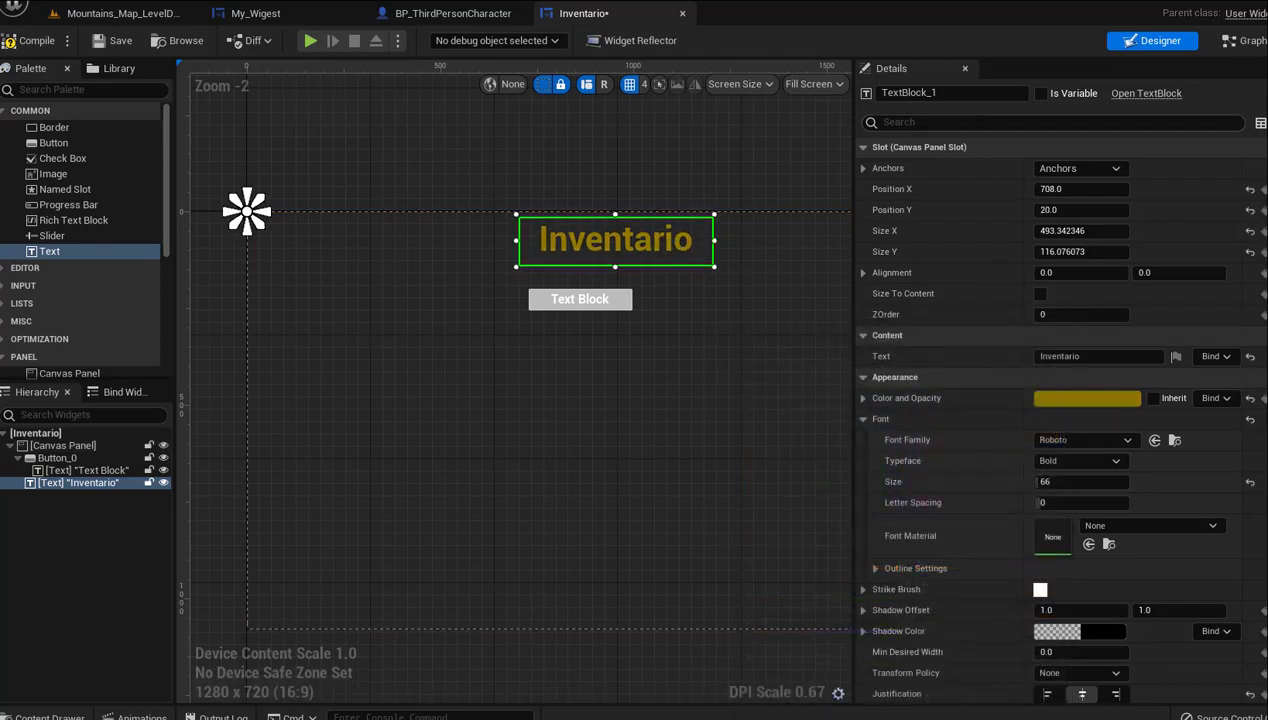
Anchor the title to top centre and position it at -228.96, 28 above the button
click(1061, 164)
click(1118, 198)
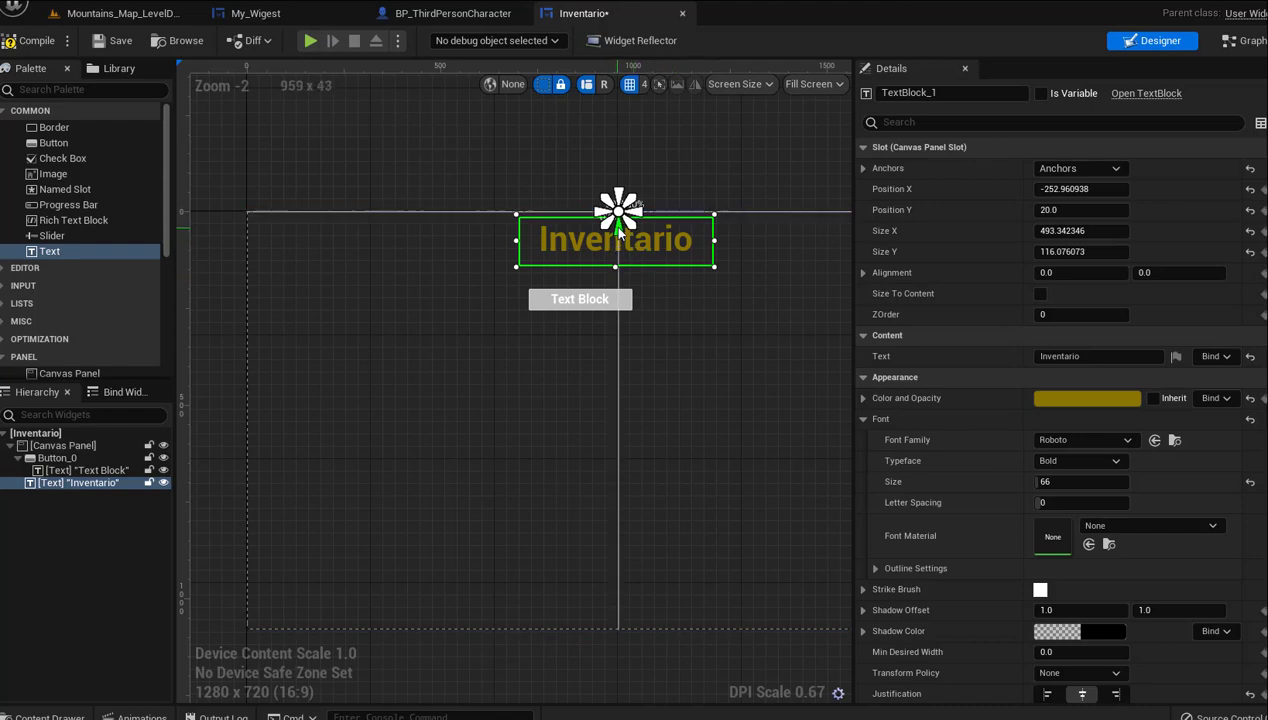
drag(626, 248, 637, 248)
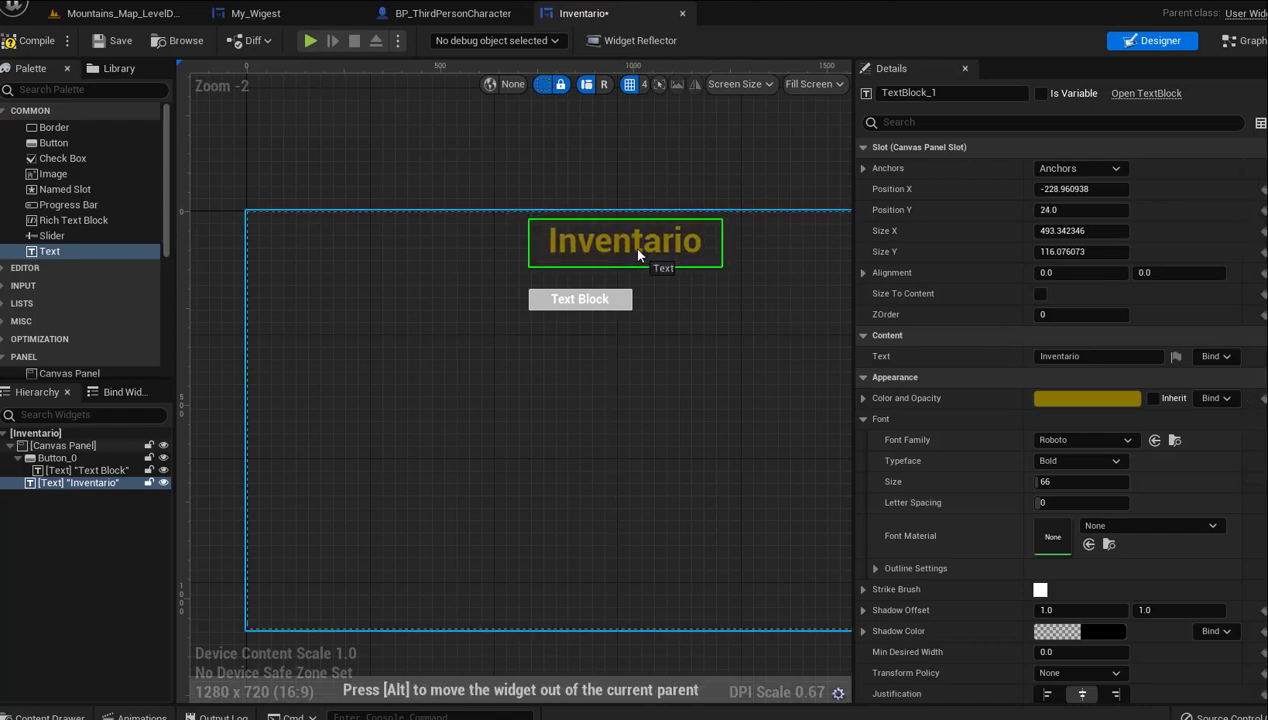
drag(637, 253, 637, 258)
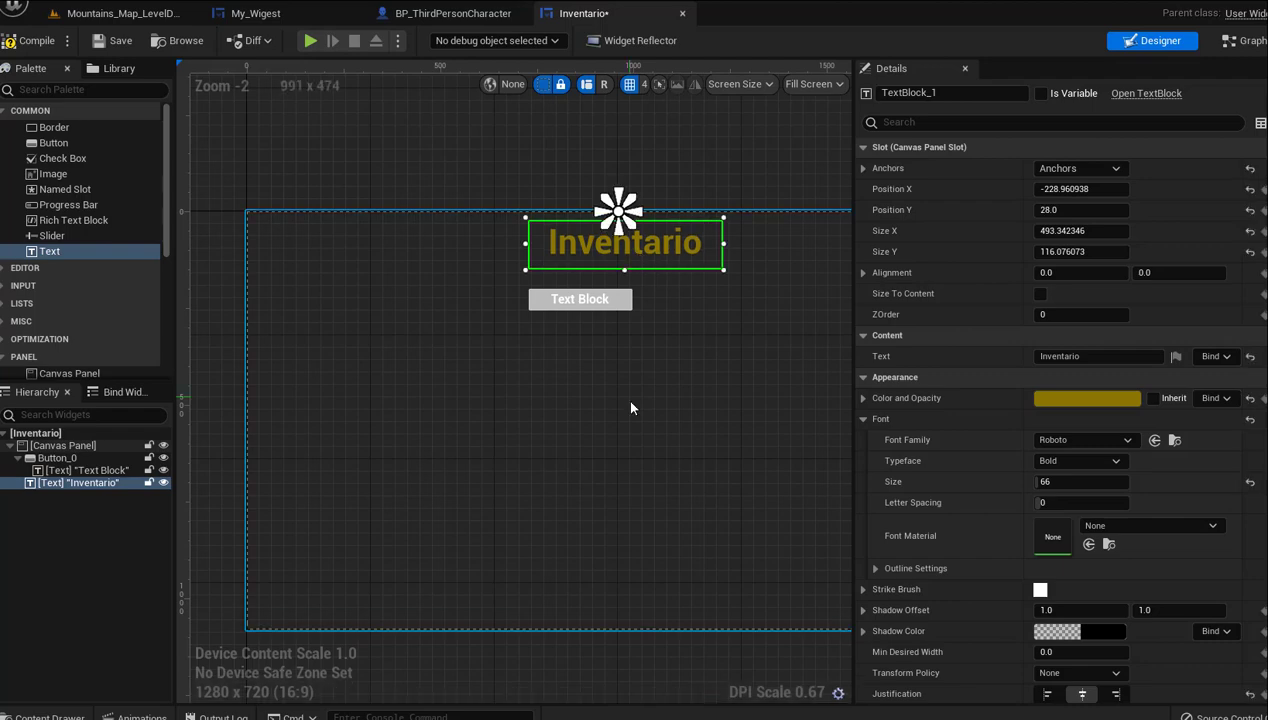
click(602, 299)
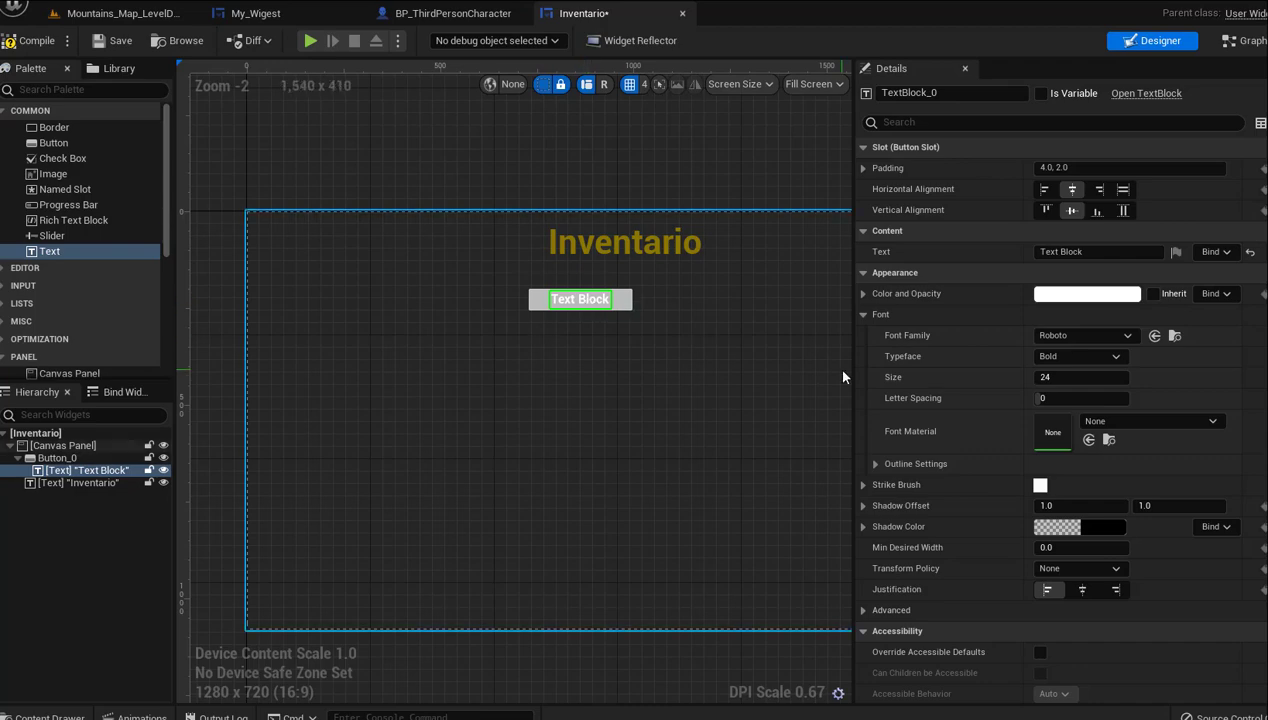
mouse_move(705, 325)
right_down()
mouse_move(643, 432)
mouse_move(654, 411)
right_up()
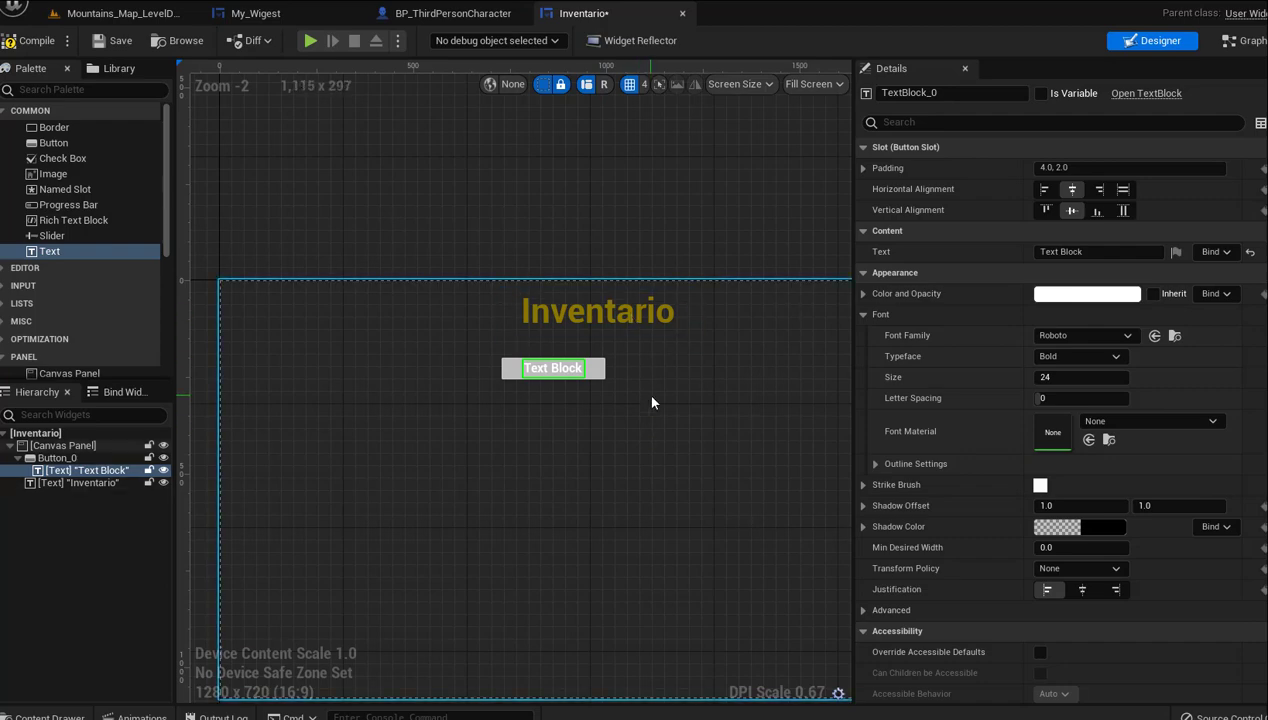
Compile and save the Inventario widget blueprint
scroll(632, 430, down, 2)
right_drag(620, 458, 577, 434)
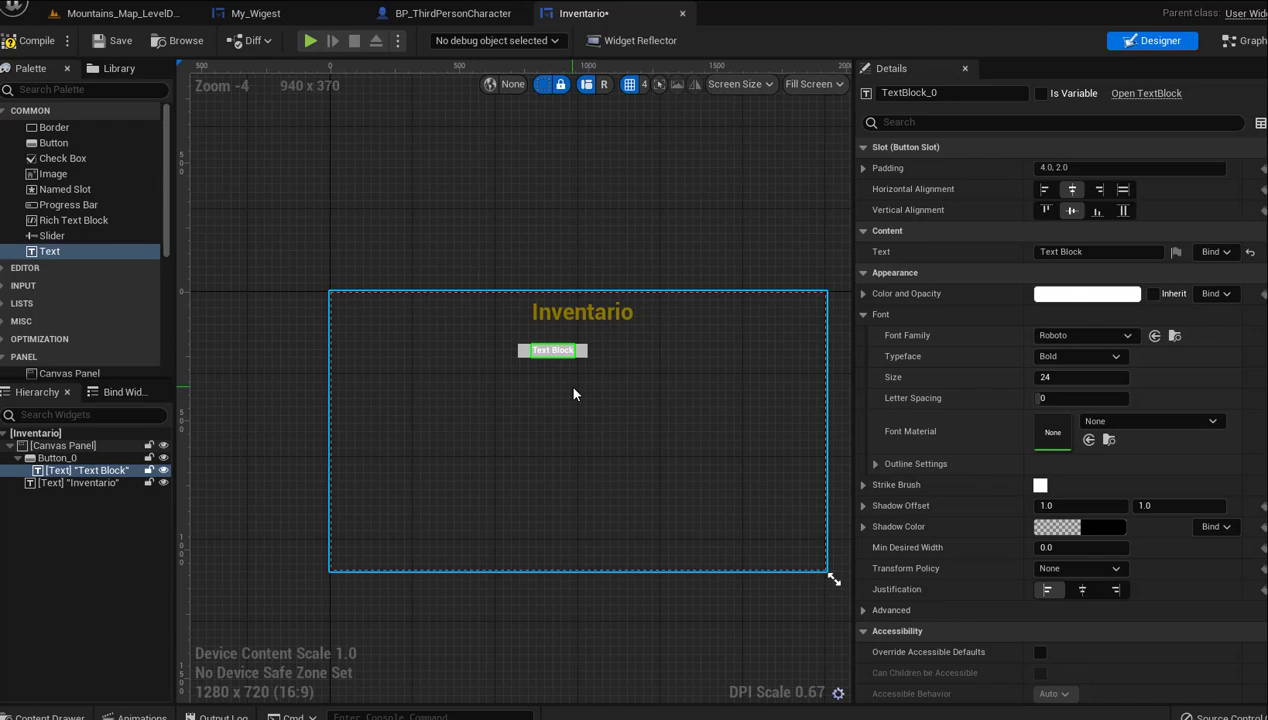
click(21, 41)
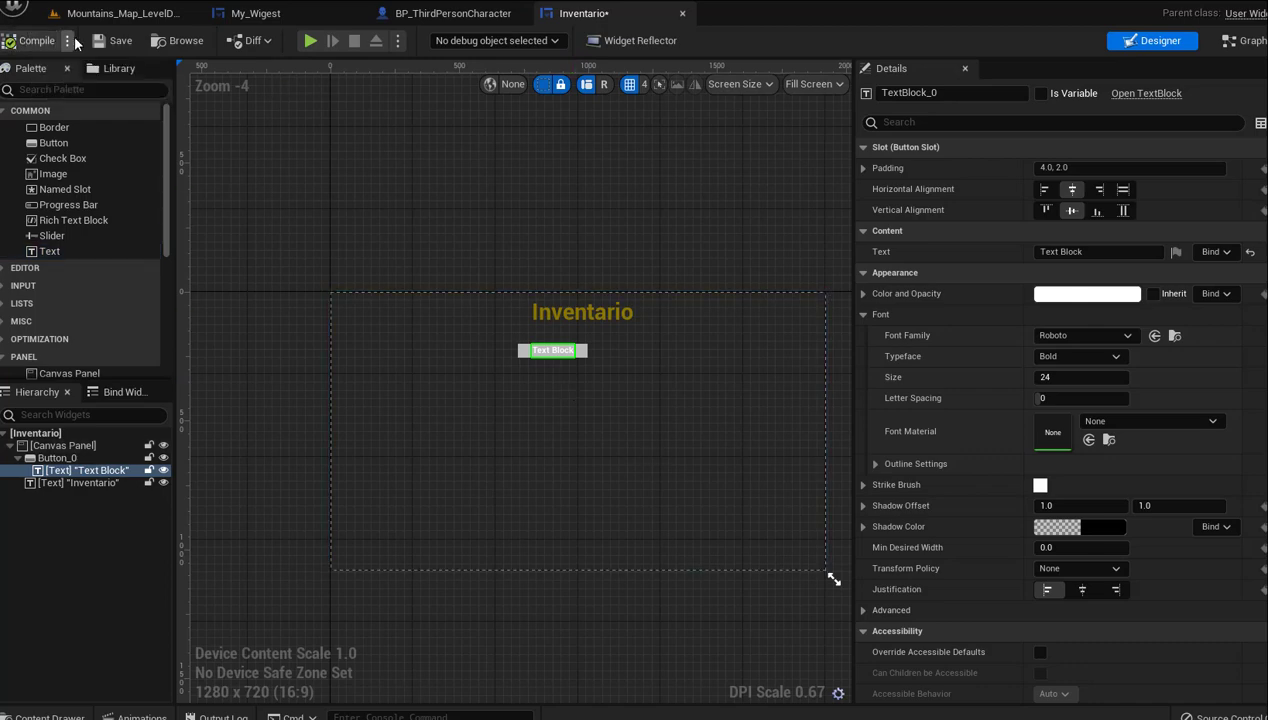
click(110, 40)
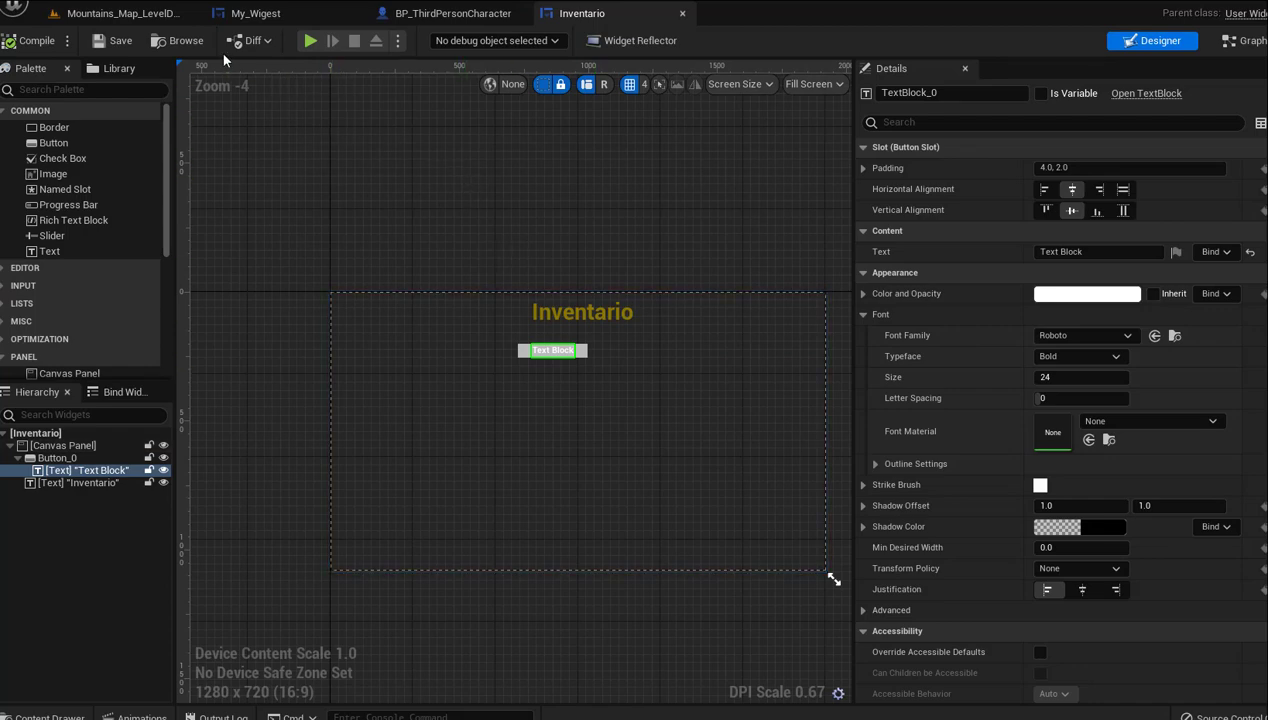
Open the Final_xperiencia widget blueprint from the Content Drawer
click(155, 14)
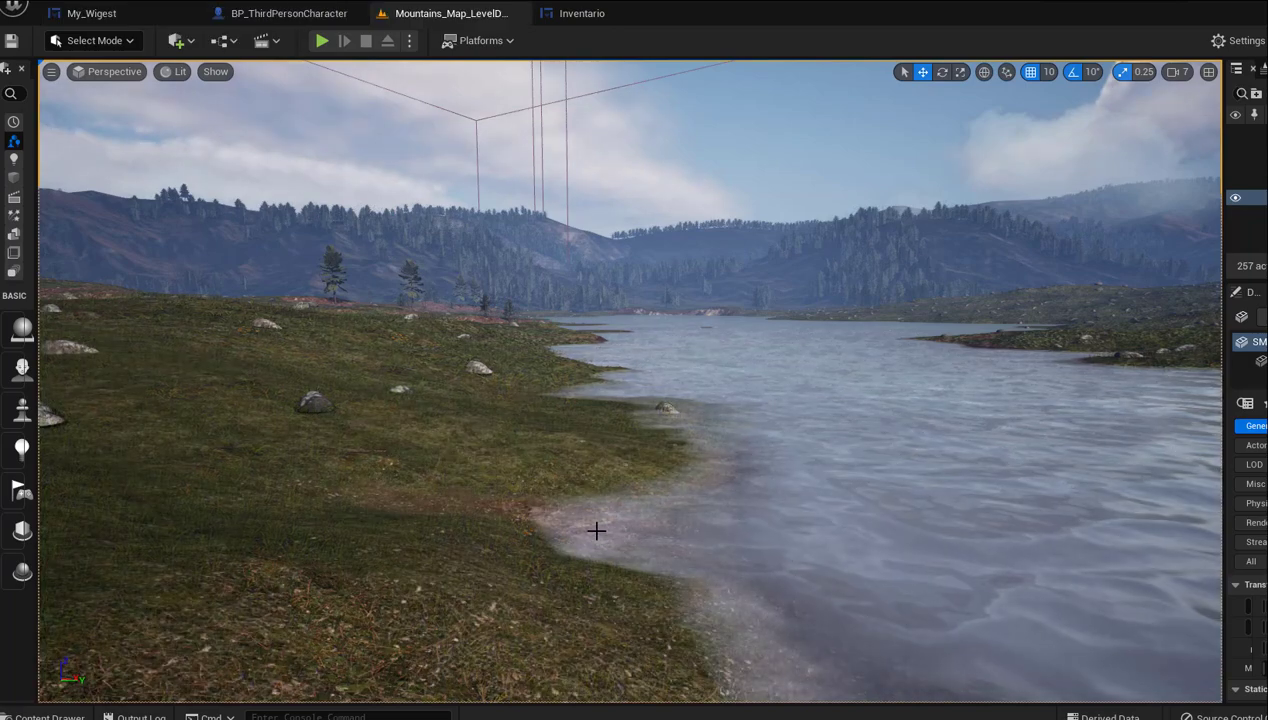
key(ctrl+space)
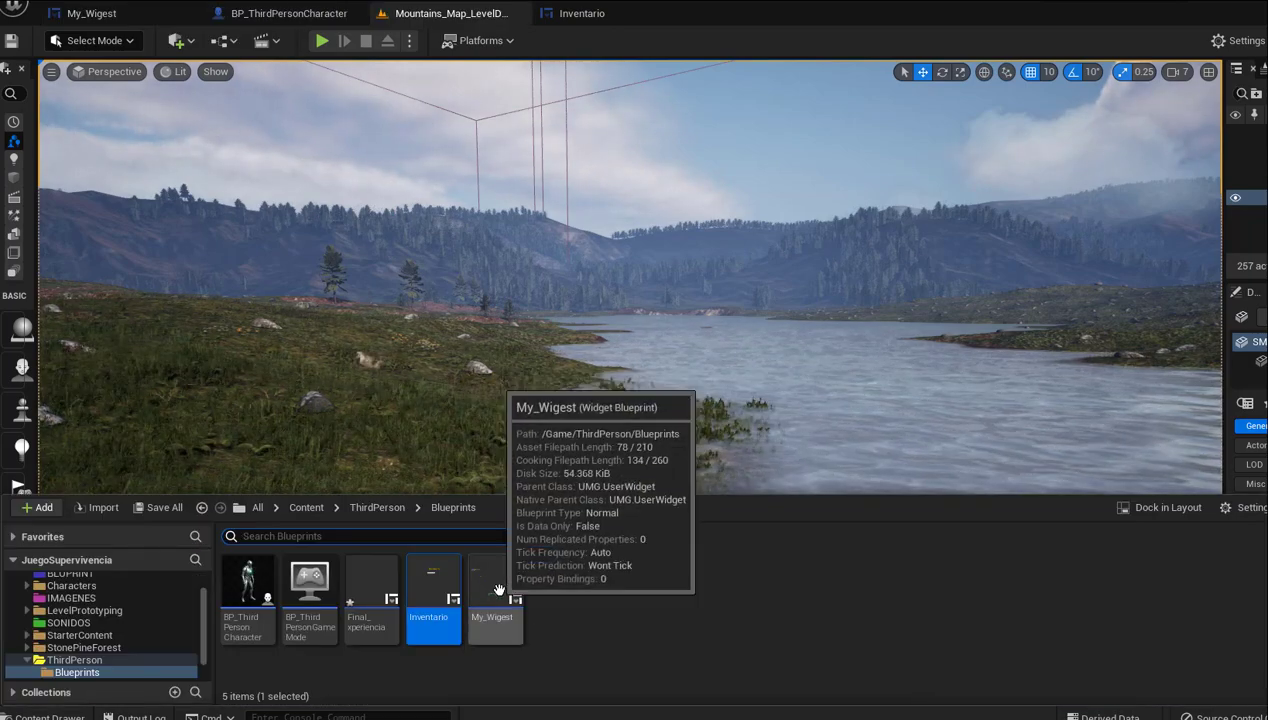
click(373, 590)
double_click(373, 590)
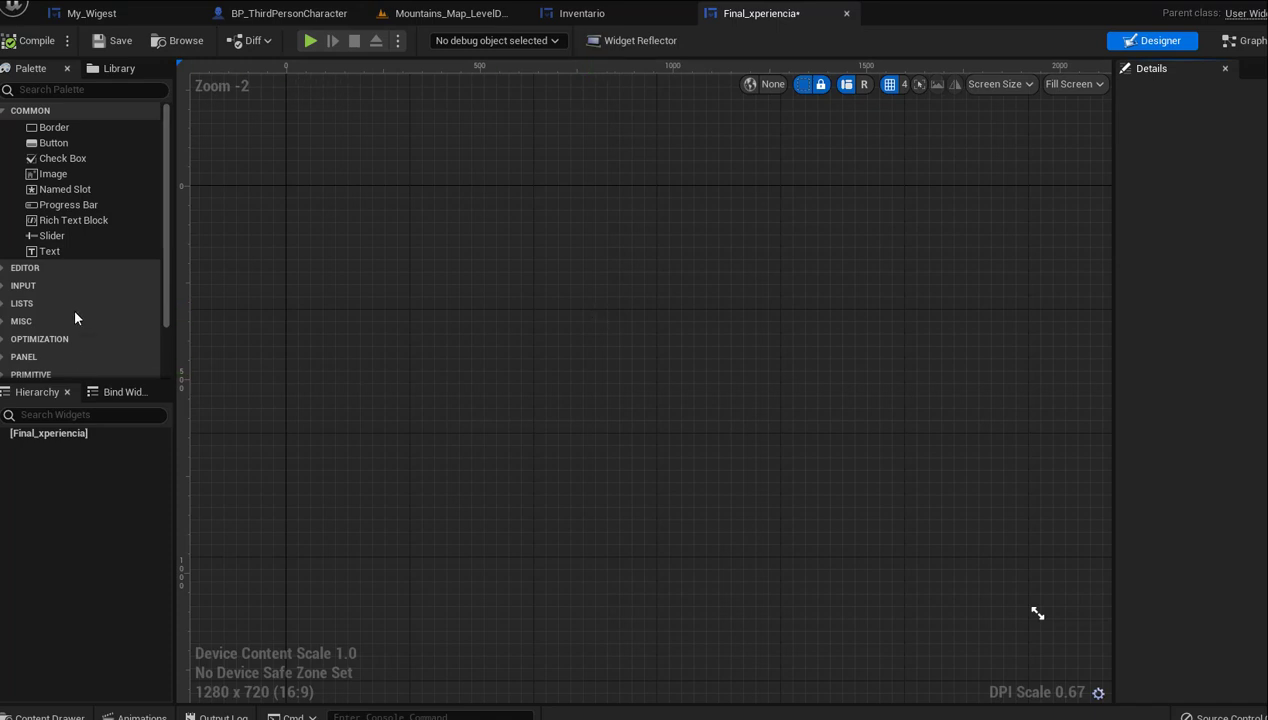
Add a Canvas Panel root and a Text Block stretched to about 697.5 wide
click(4, 357)
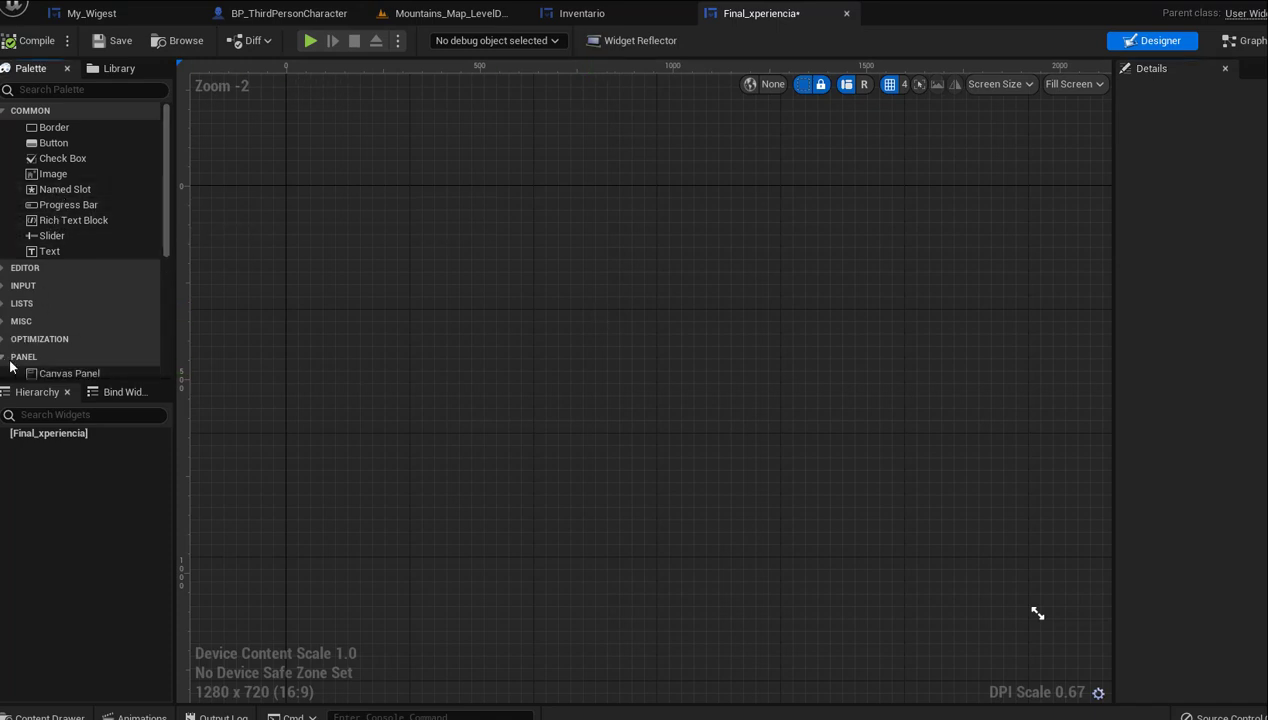
drag(62, 373, 71, 440)
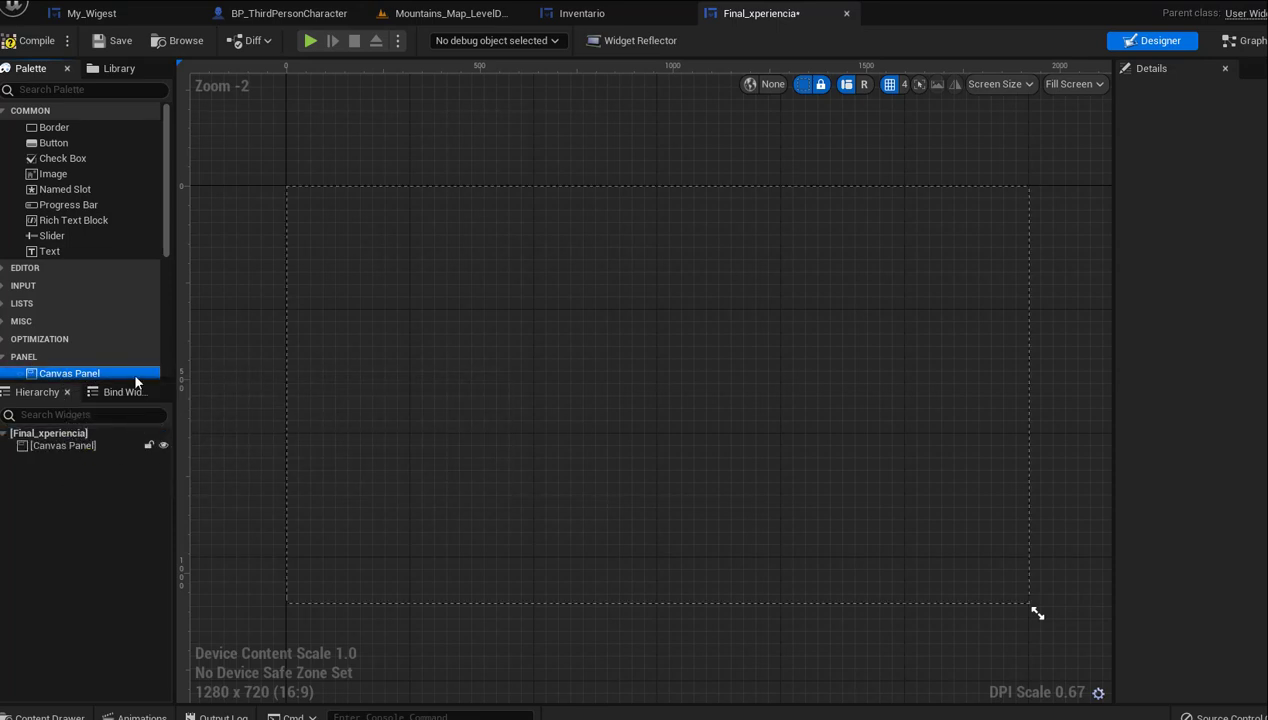
drag(46, 251, 593, 289)
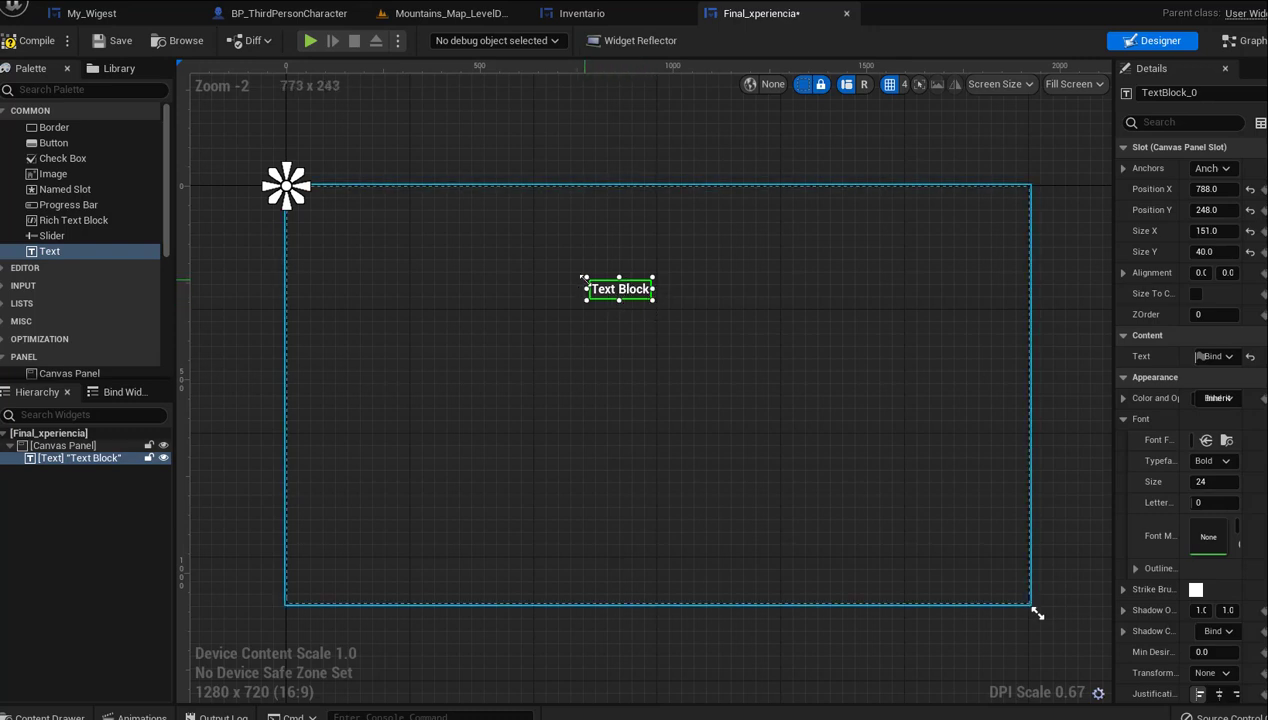
drag(585, 278, 500, 285)
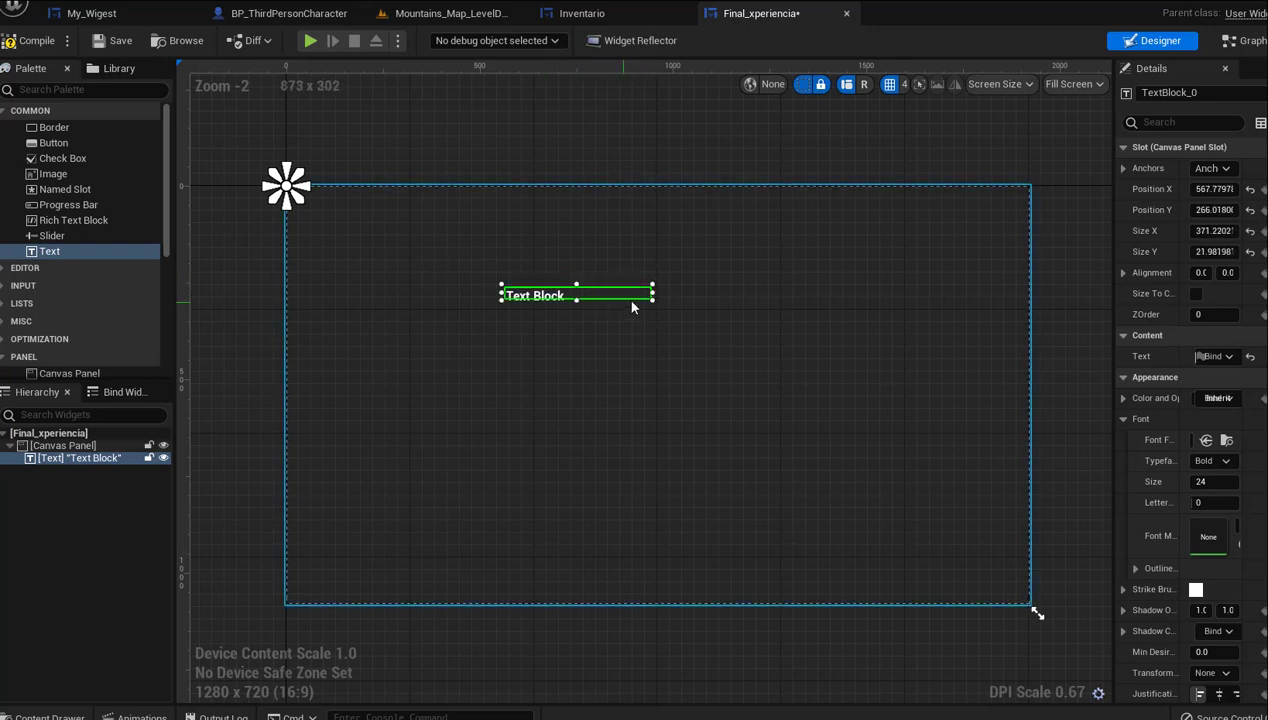
drag(651, 291, 777, 293)
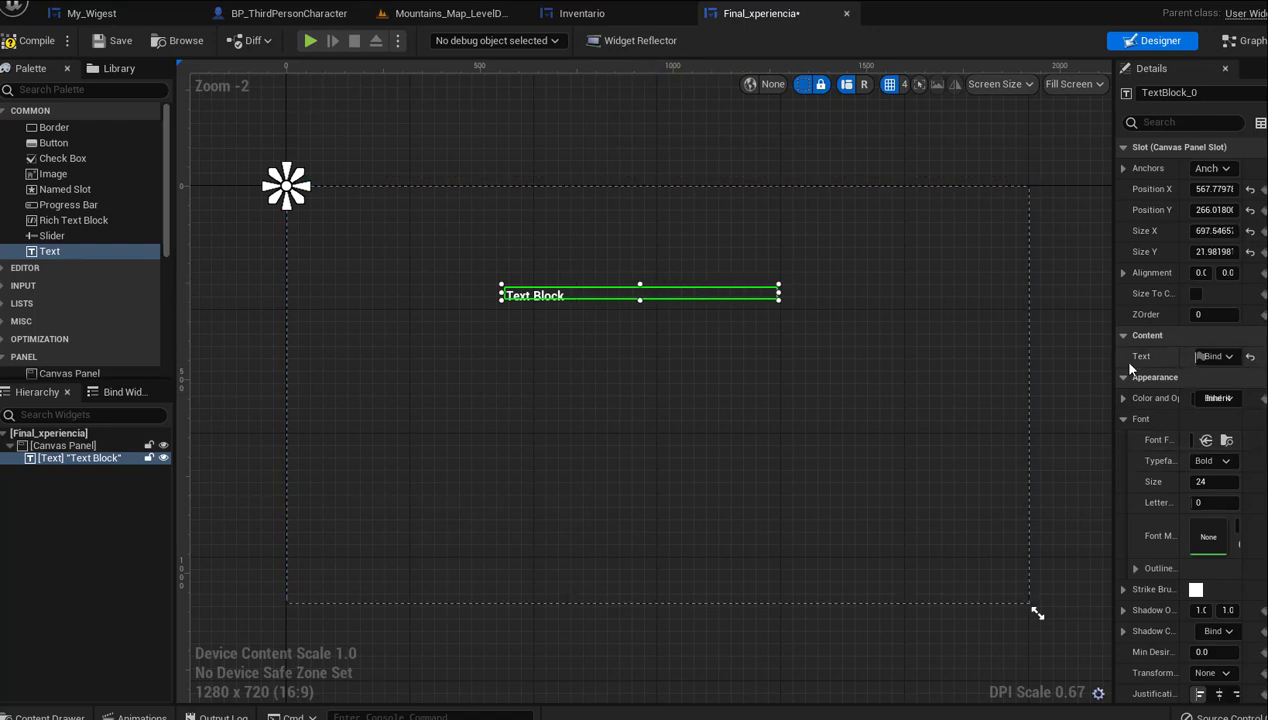
drag(1112, 360, 1006, 380)
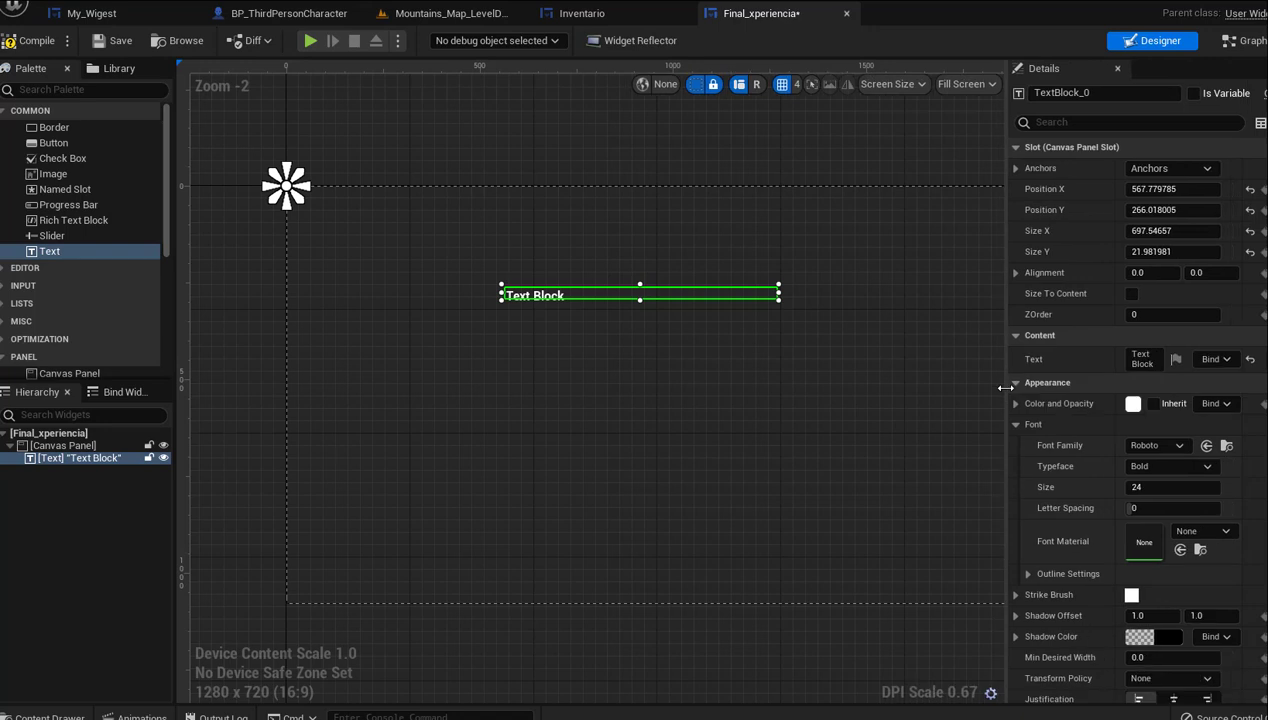
Replace the placeholder text with 'Felicidades Has pasado de Niv' and heighten the box to 48
click(1145, 360)
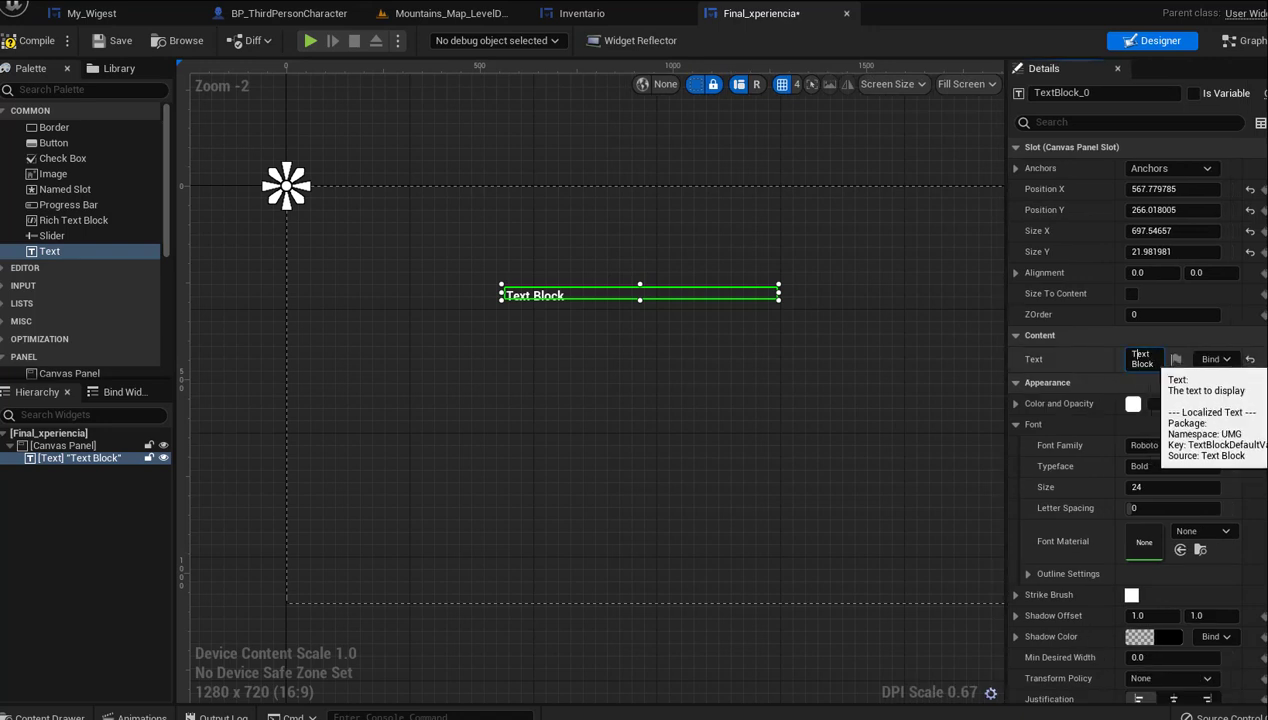
key(ctrl+a)
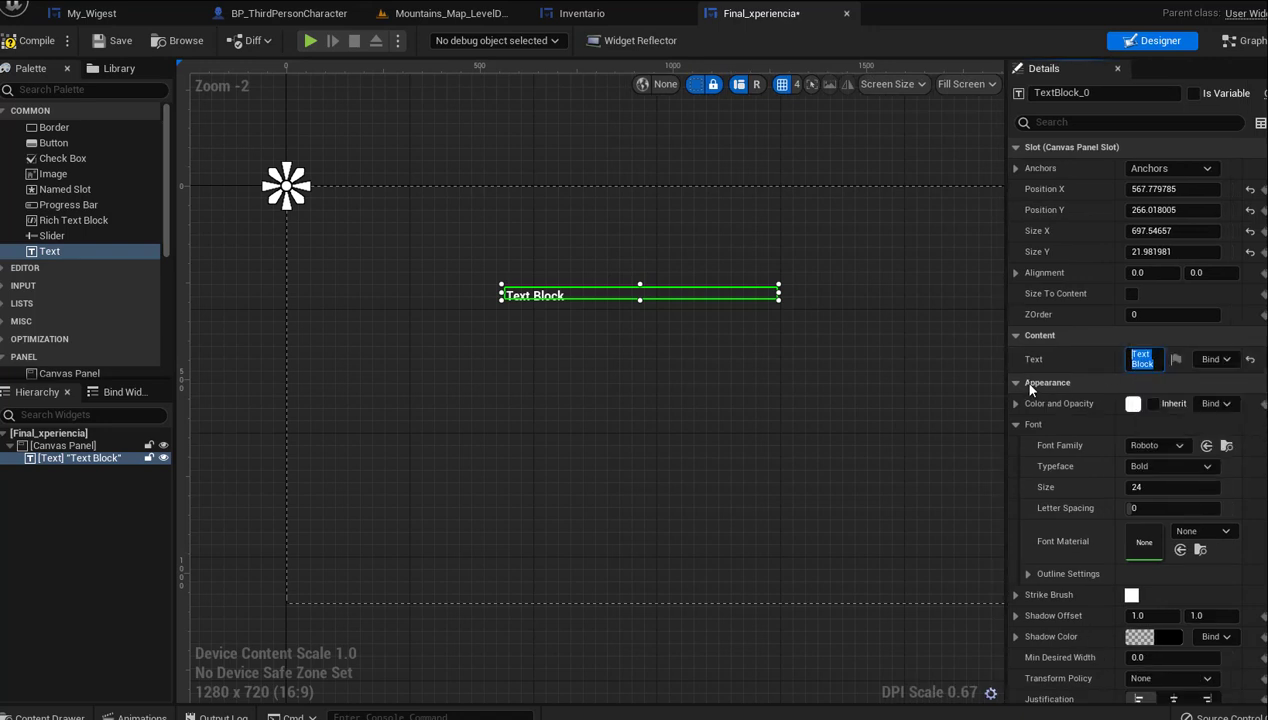
key(BackSpace)
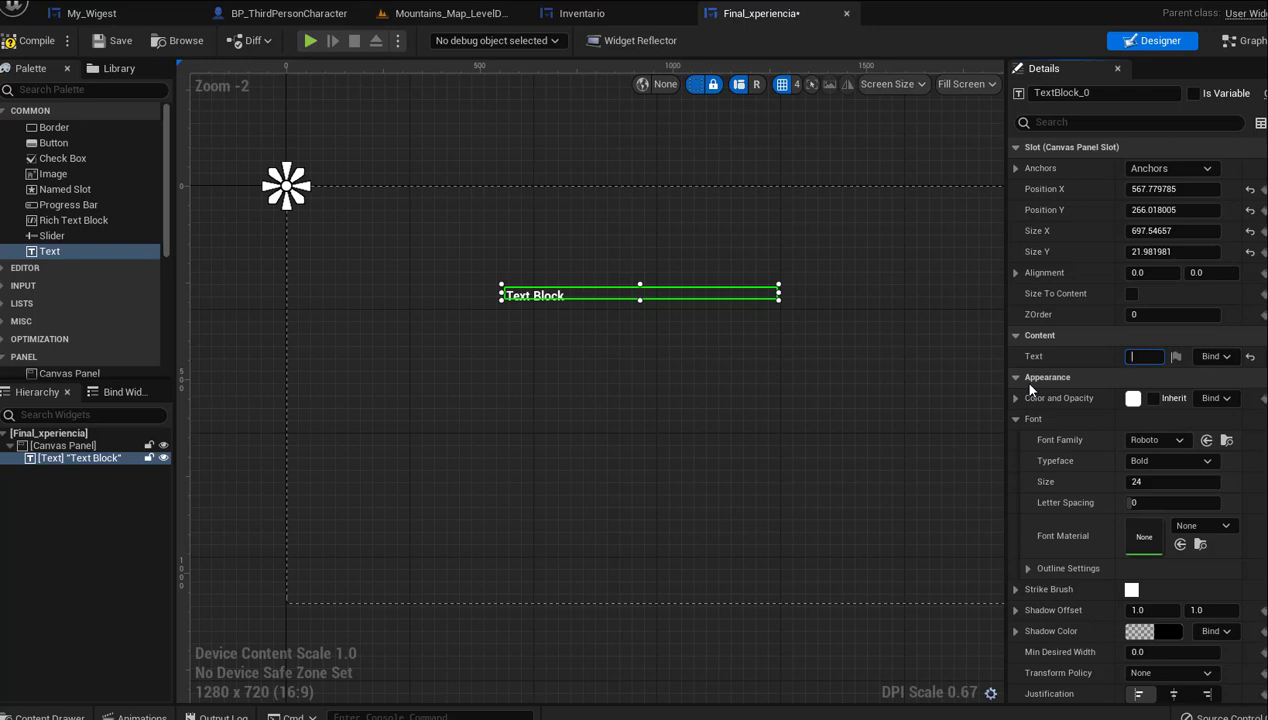
text(Fe)
text(lici)
text(dad)
key(shift+Return)
text(es)
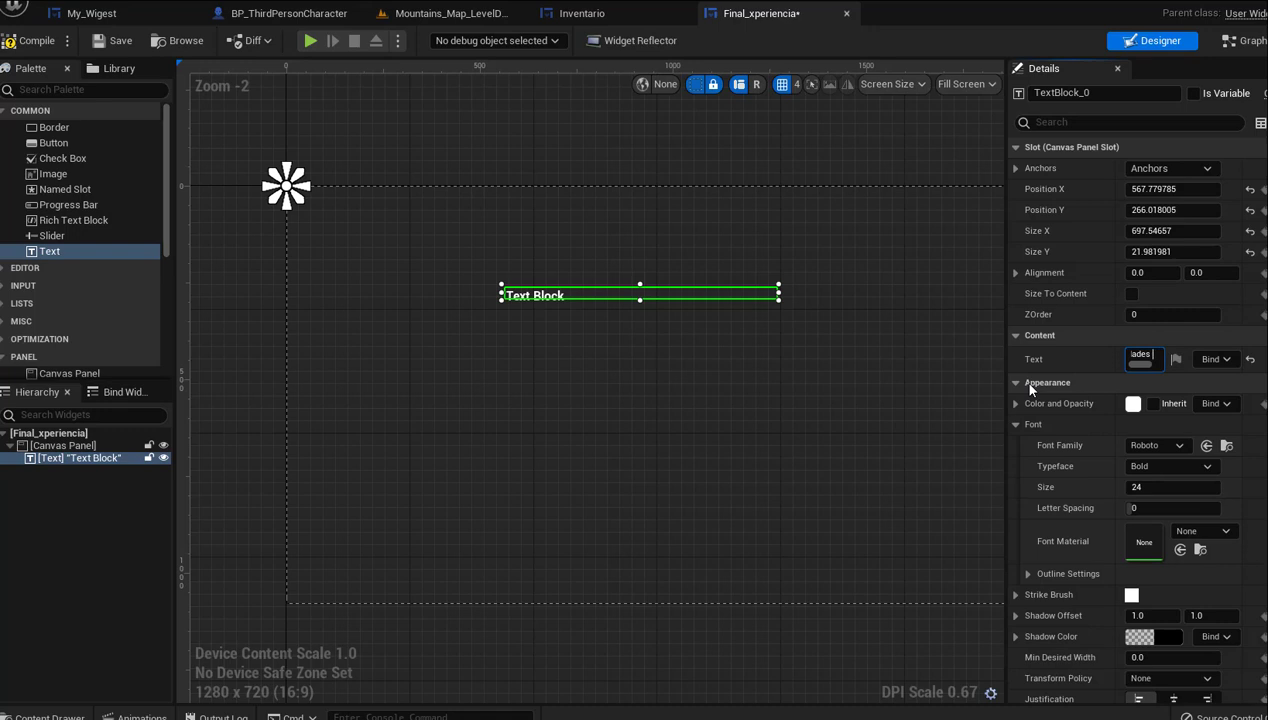
key(shift+Return)
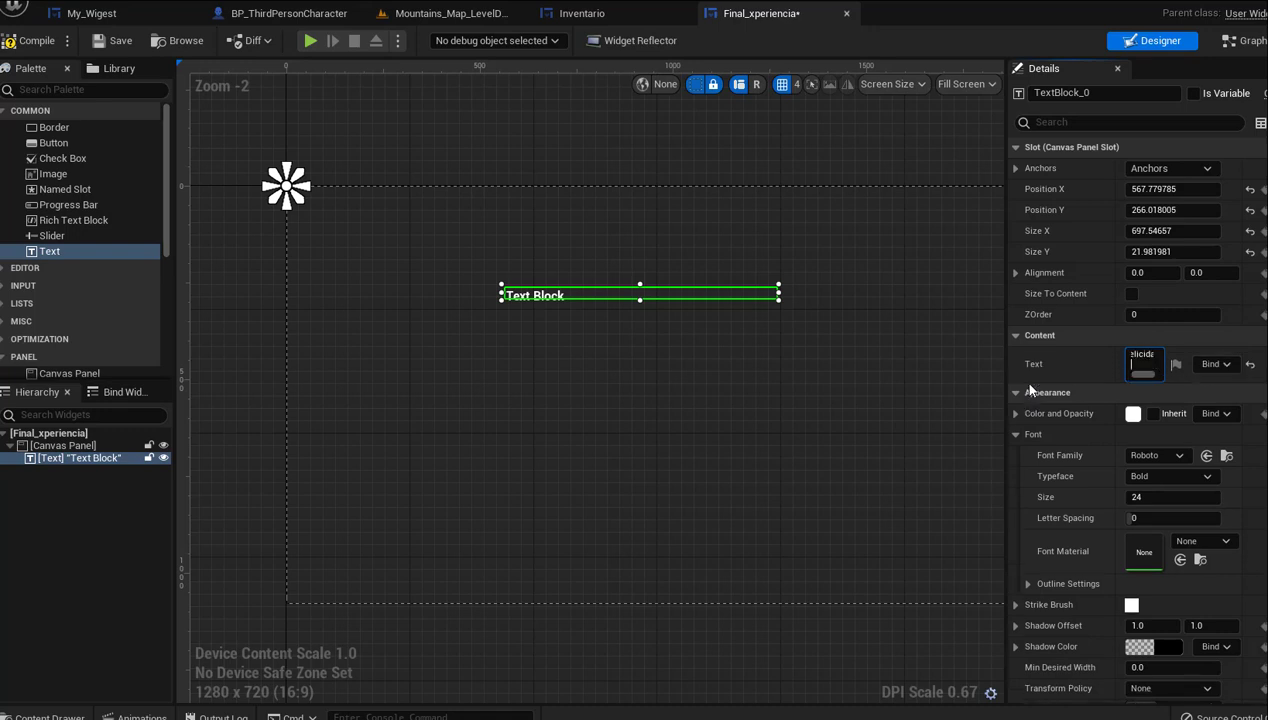
text(as)
key(shift+Return)
text(a)
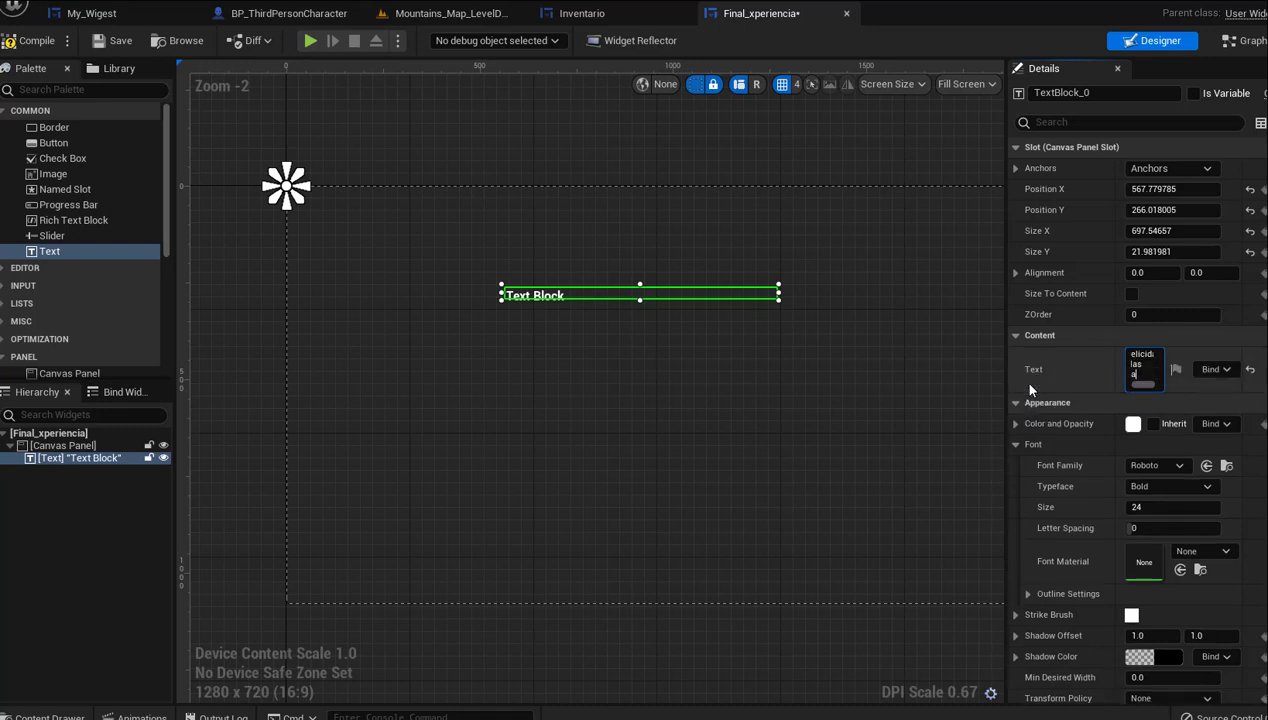
text(sado)
key(shift+Return)
text(e )
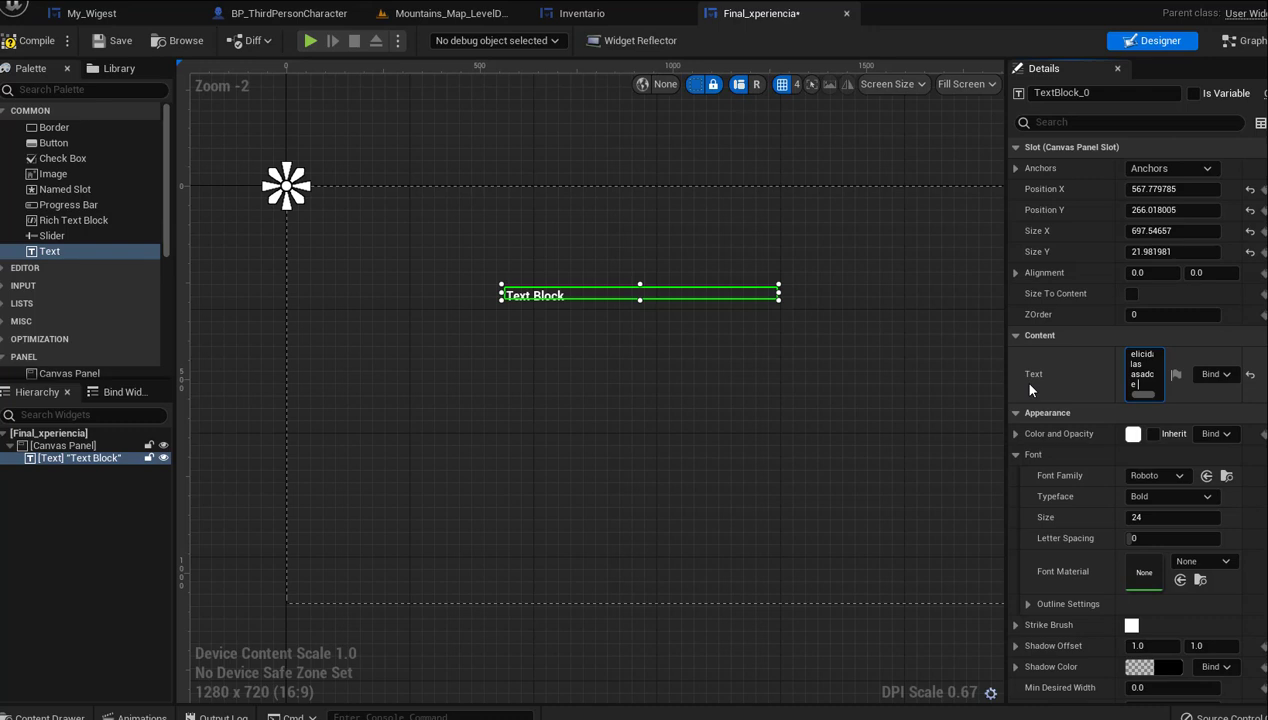
text(Ni)
text(v)
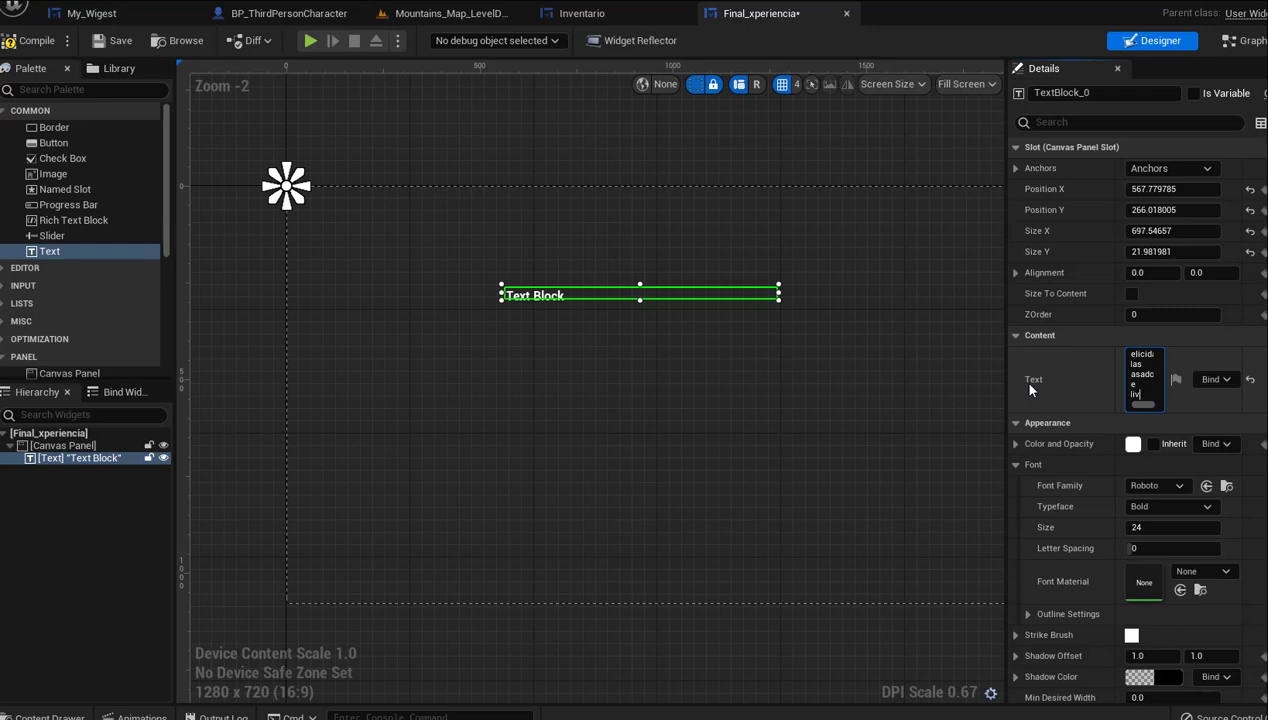
click(1077, 364)
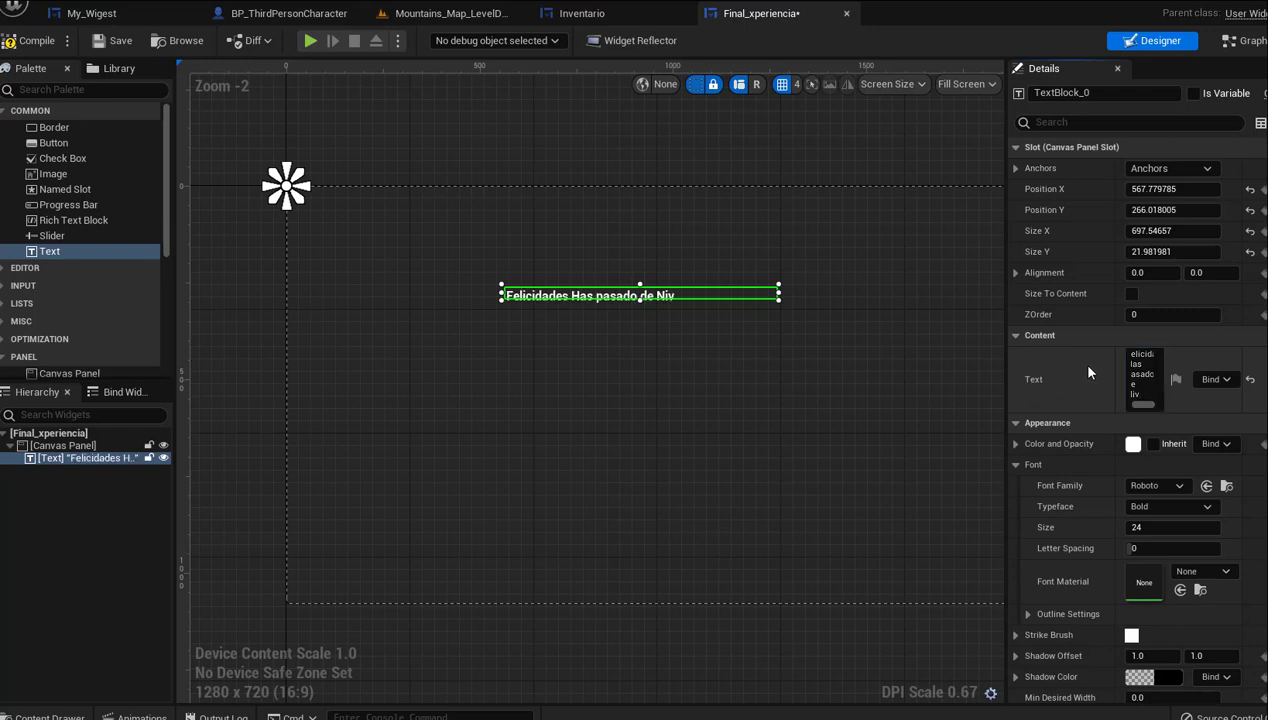
drag(638, 301, 635, 310)
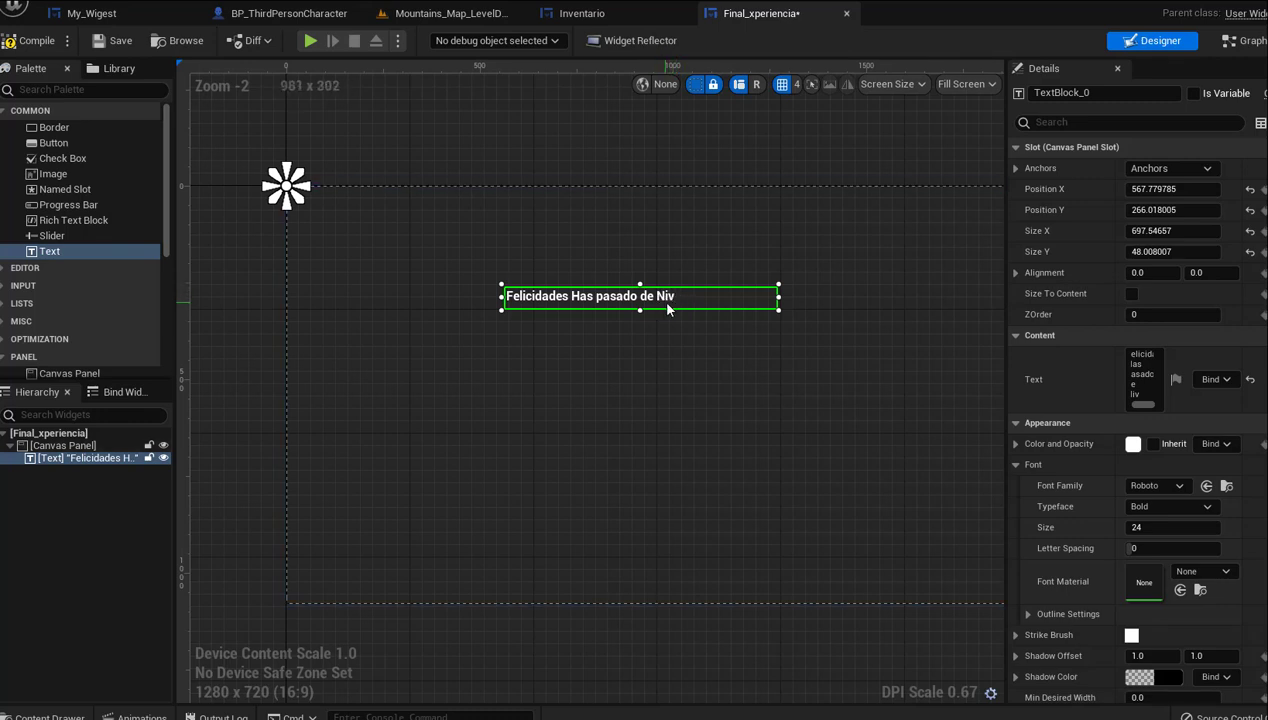
Complete the text as 'Felicidades Has pasado de Rango' and narrow the box to about 493
click(673, 300)
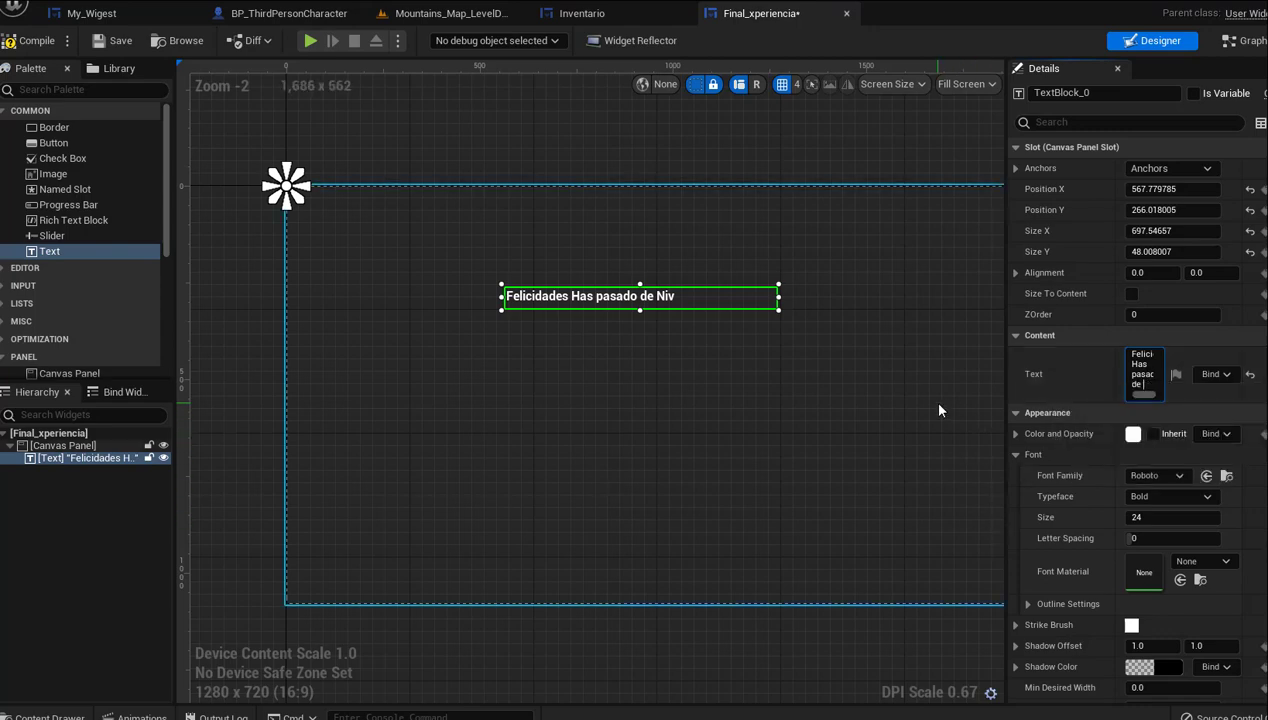
text(Ran)
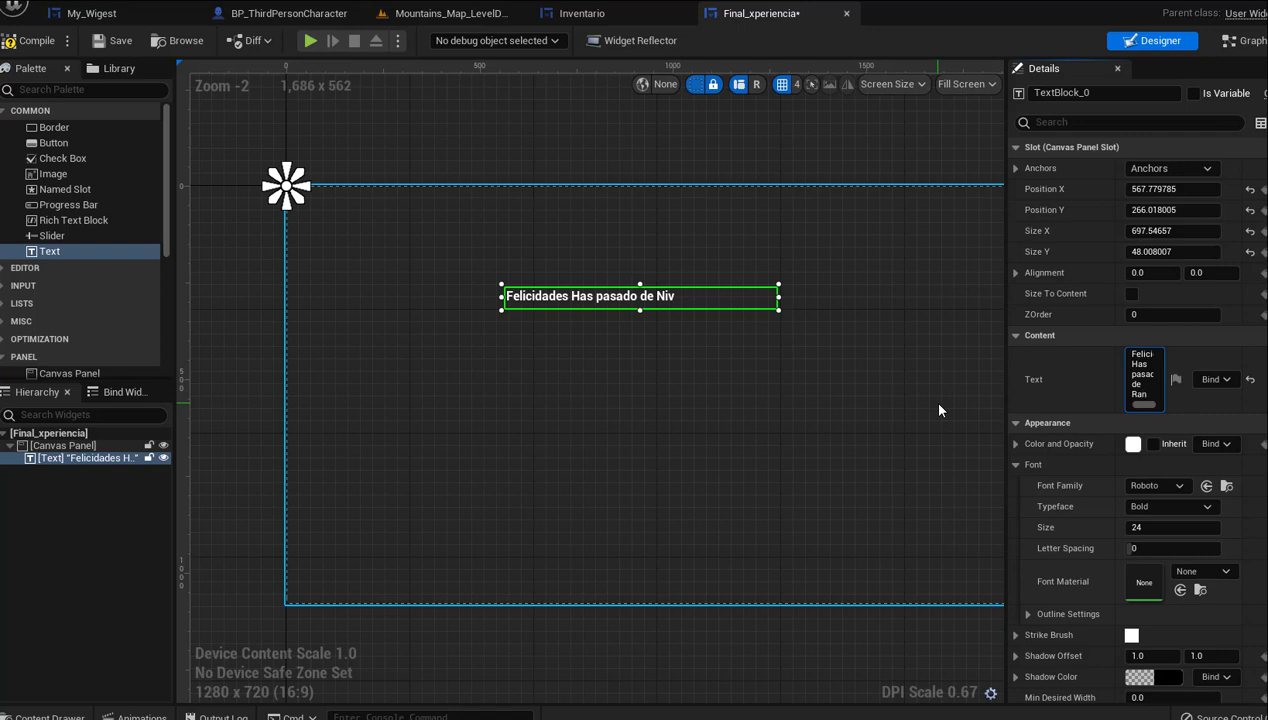
text(go)
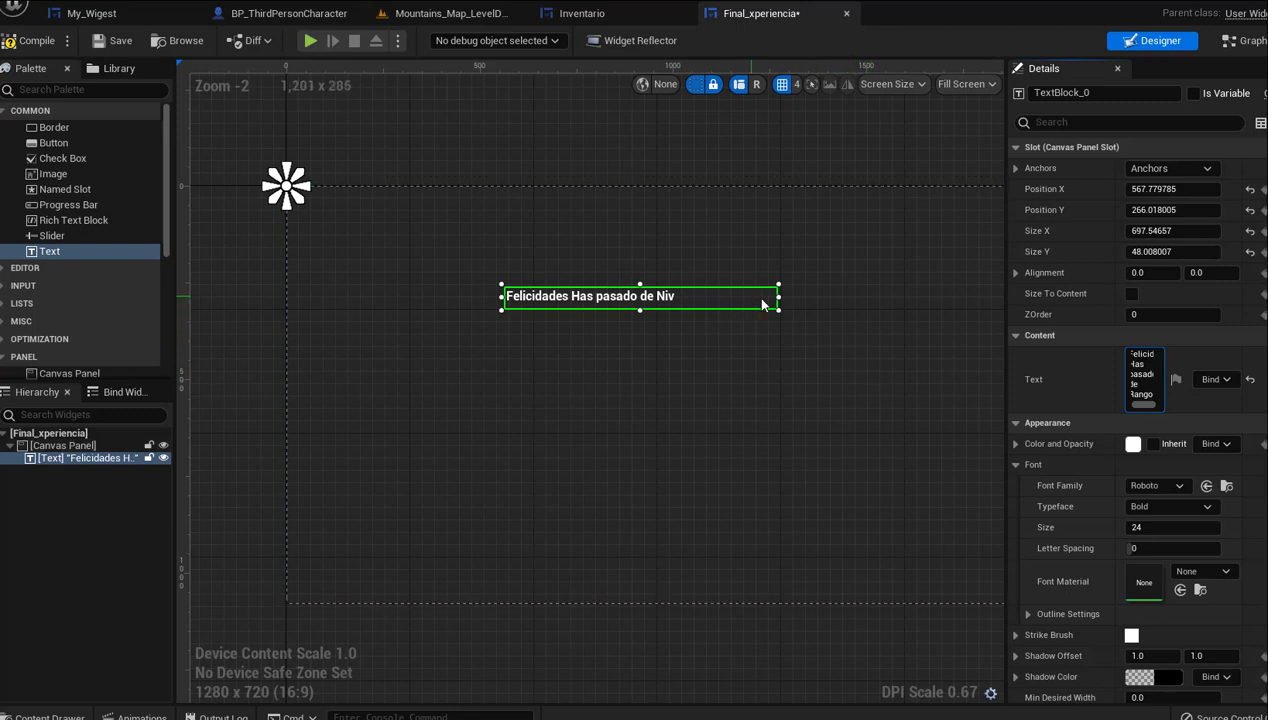
drag(778, 296, 700, 297)
Set the congratulations text's font size to 72
click(1170, 527)
text(96)
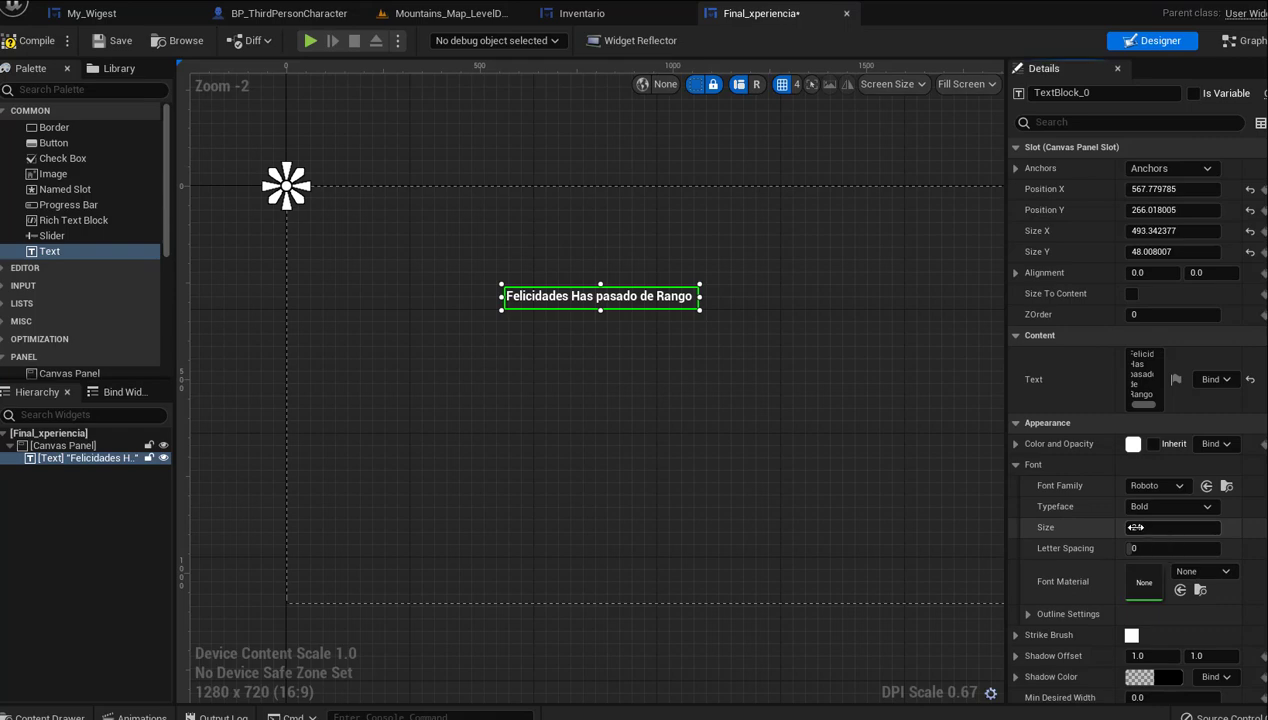
key(Return)
text(72)
key(Return)
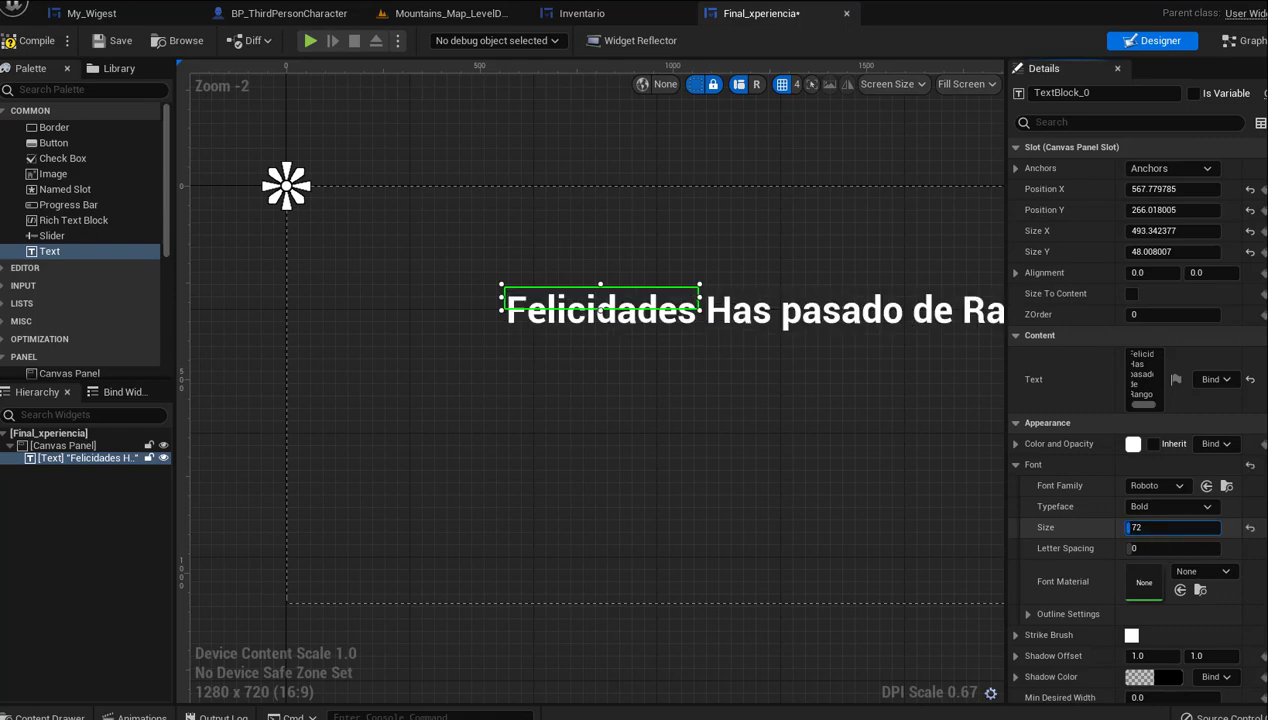
Enlarge the text box to 1454 × 148 and move it to 184, 164
scroll(876, 414, down, 1)
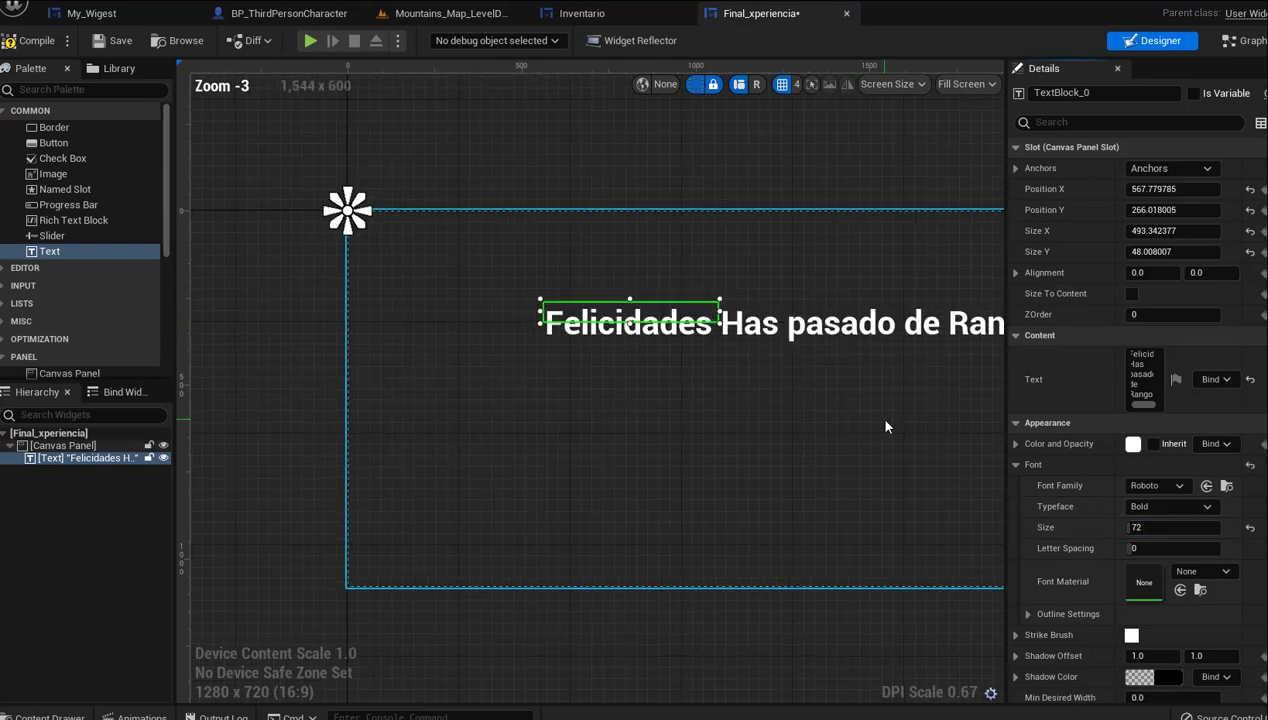
right_drag(876, 414, 643, 419)
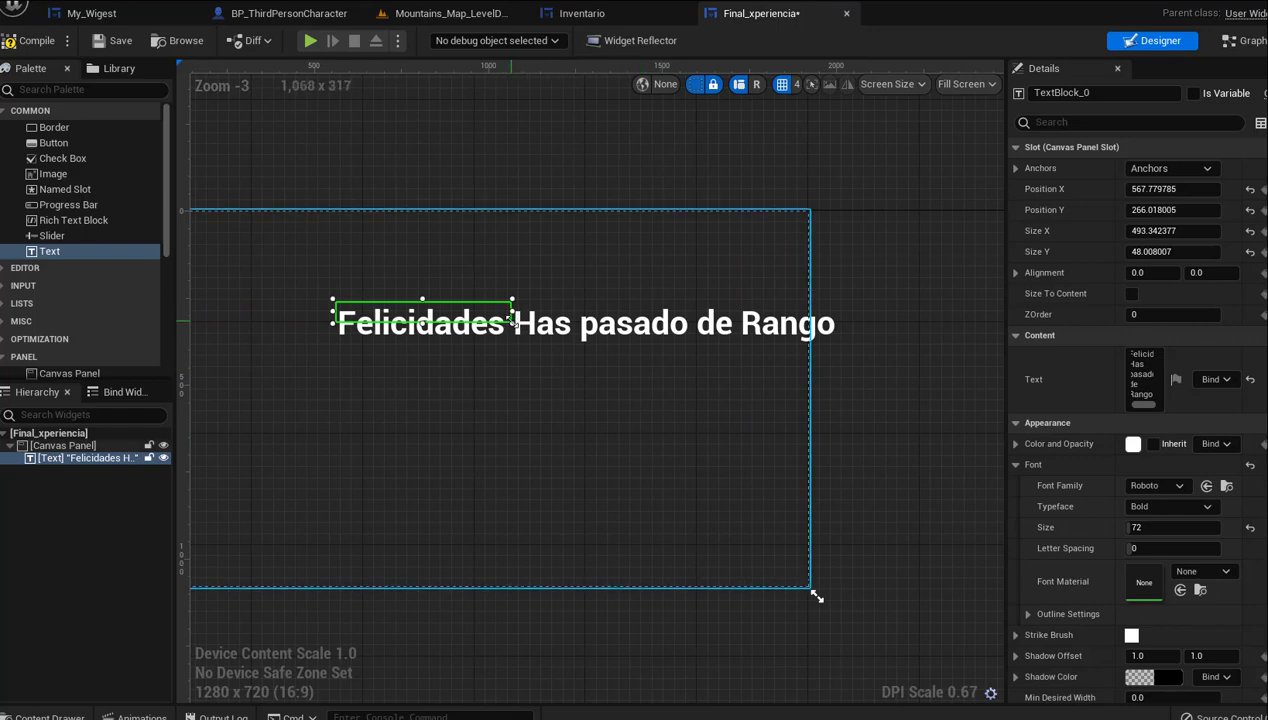
drag(514, 323, 766, 348)
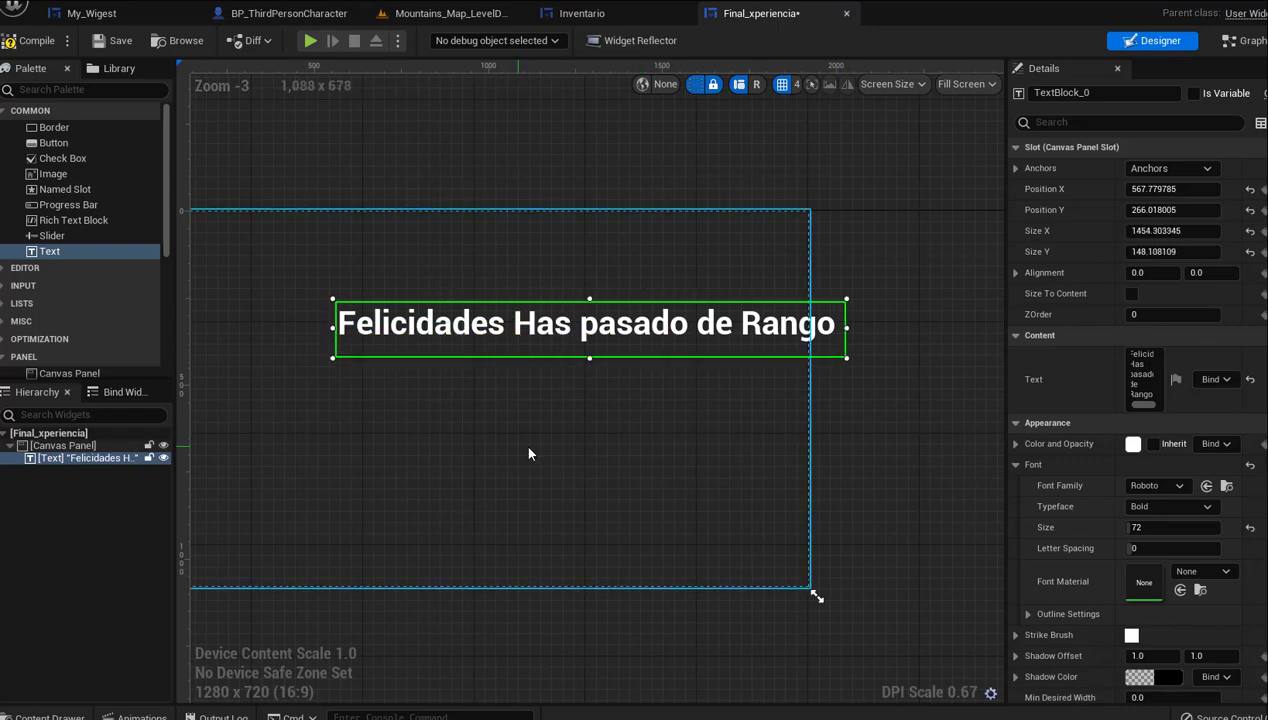
right_drag(529, 450, 693, 433)
drag(740, 305, 627, 273)
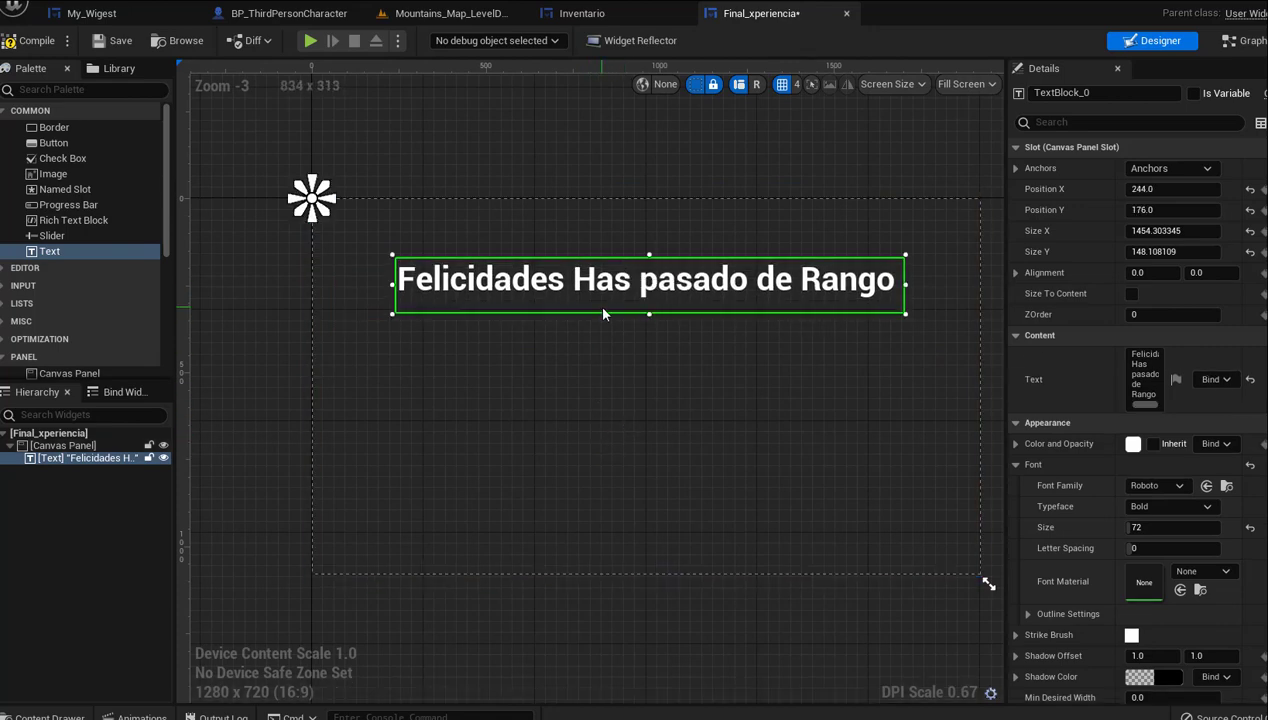
drag(610, 278, 589, 273)
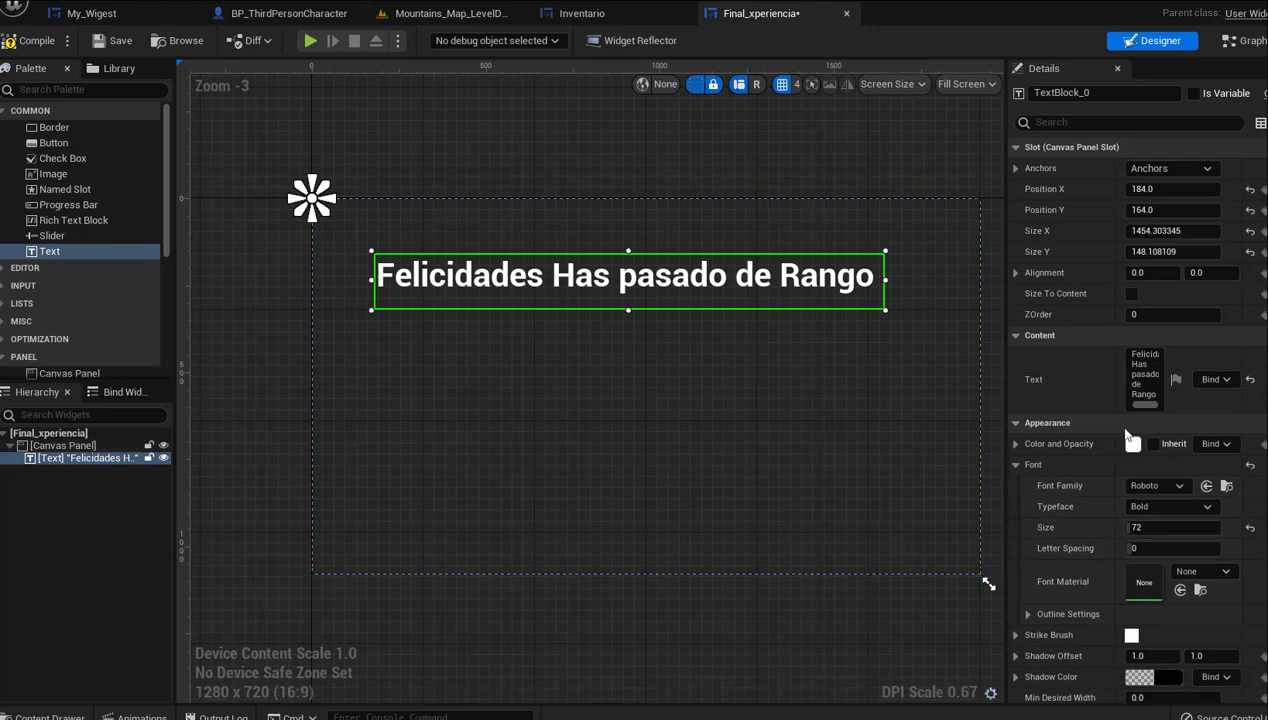
click(1133, 445)
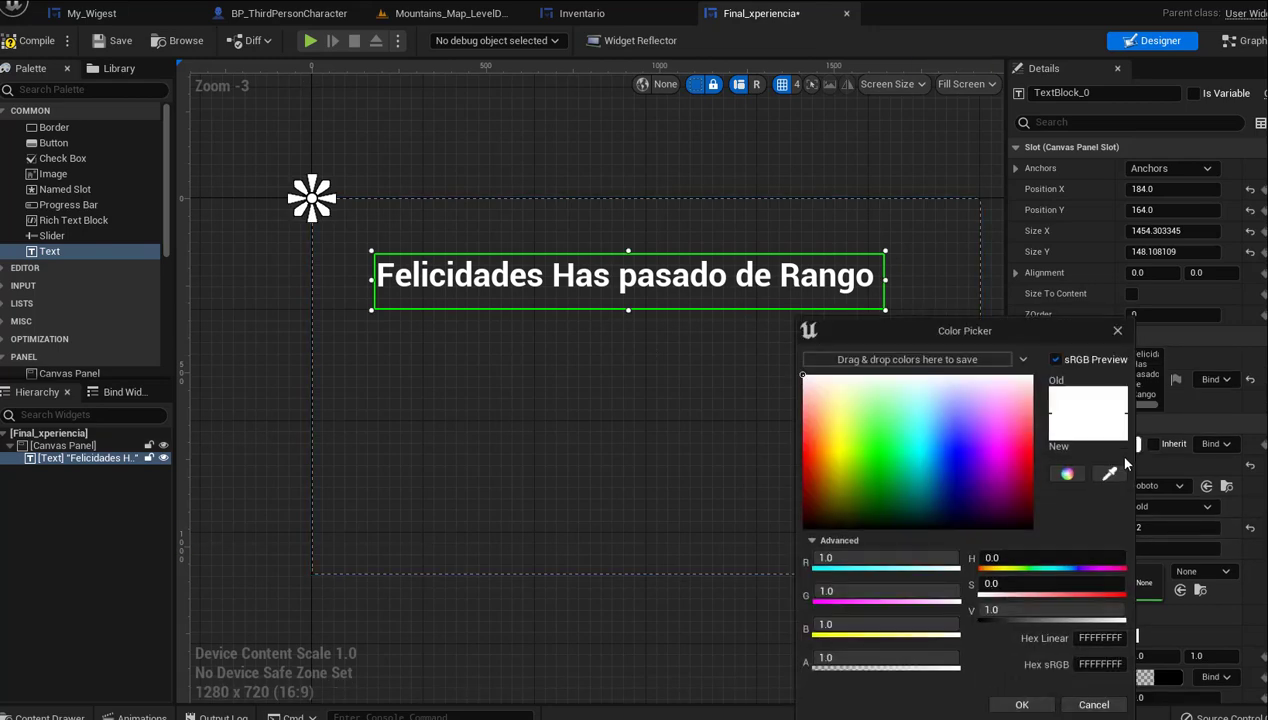
Colour the 'Felicidades Has pasado de Rango' text yellow in the Color Picker
click(842, 488)
drag(837, 490, 816, 457)
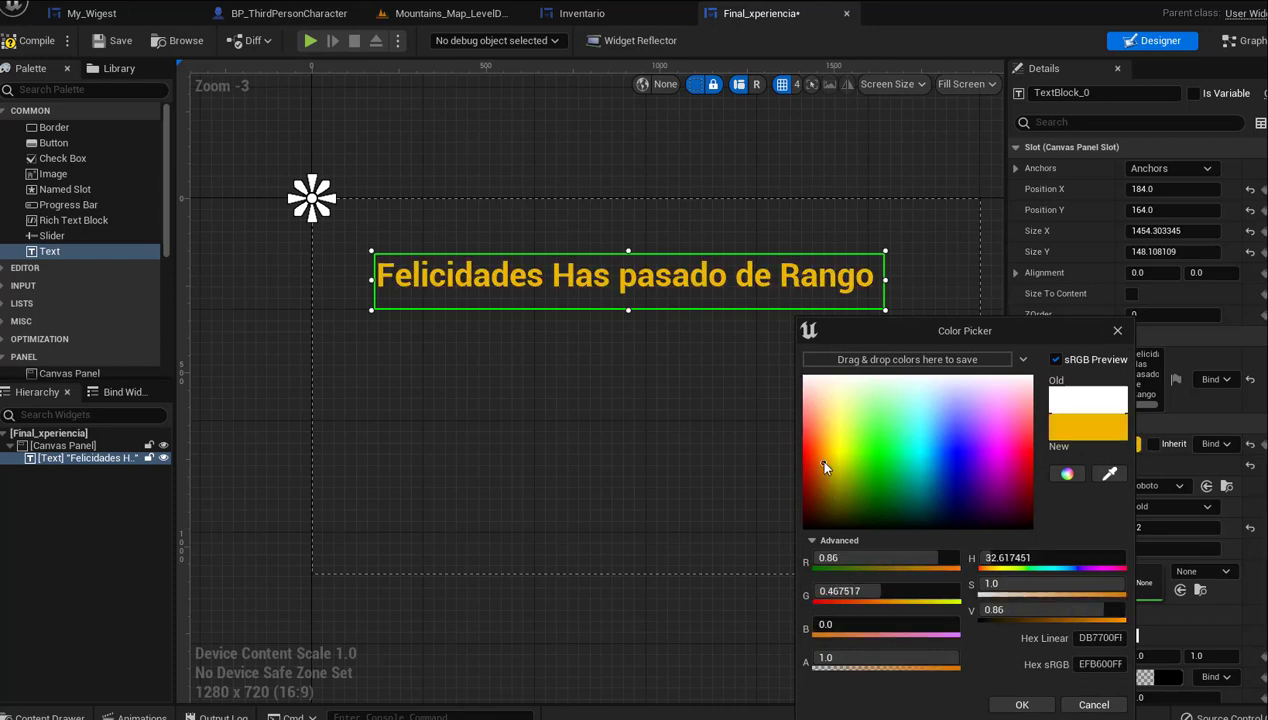
click(948, 474)
mouse_move(949, 474)
mouse_down()
mouse_move(972, 417)
mouse_move(938, 425)
mouse_up()
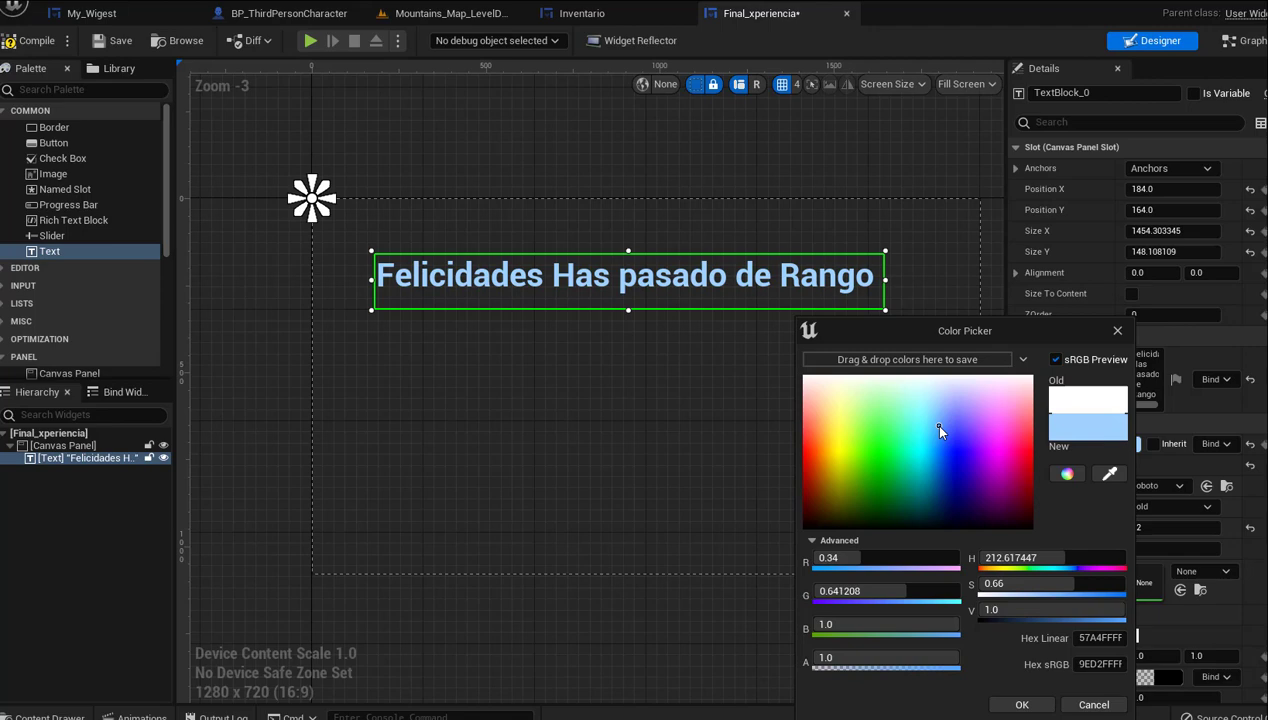
drag(841, 478, 840, 477)
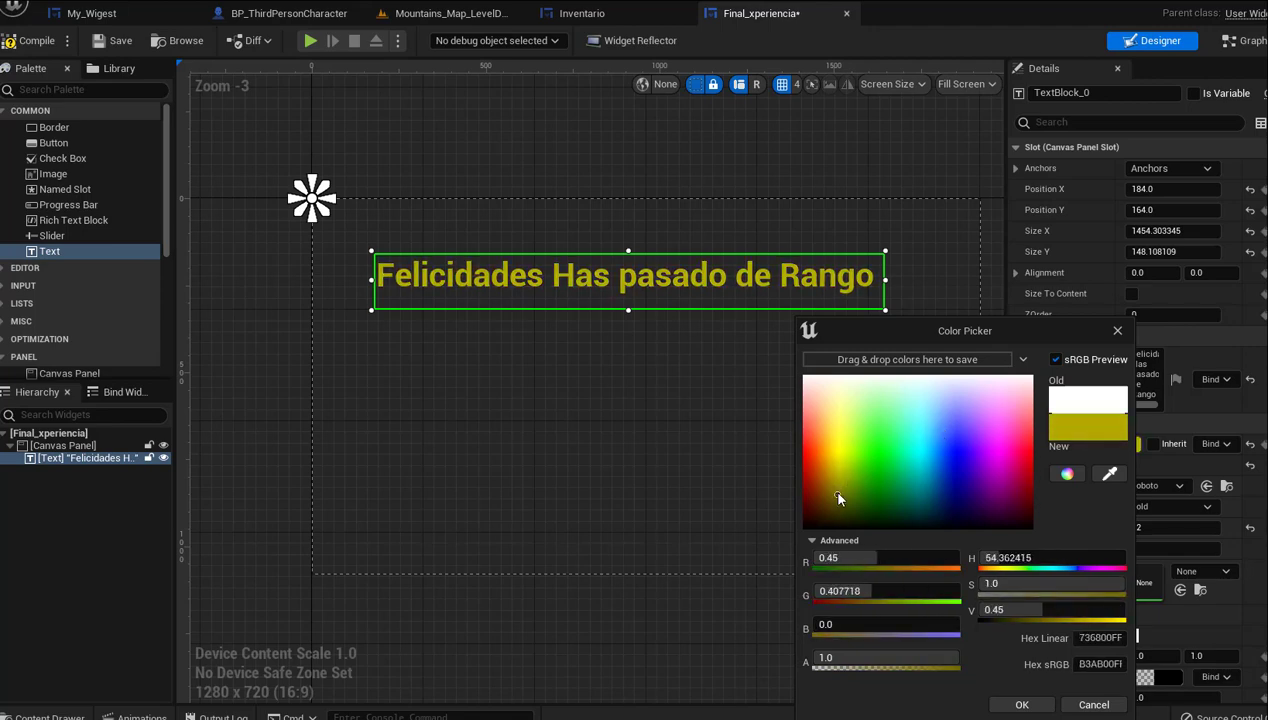
click(652, 414)
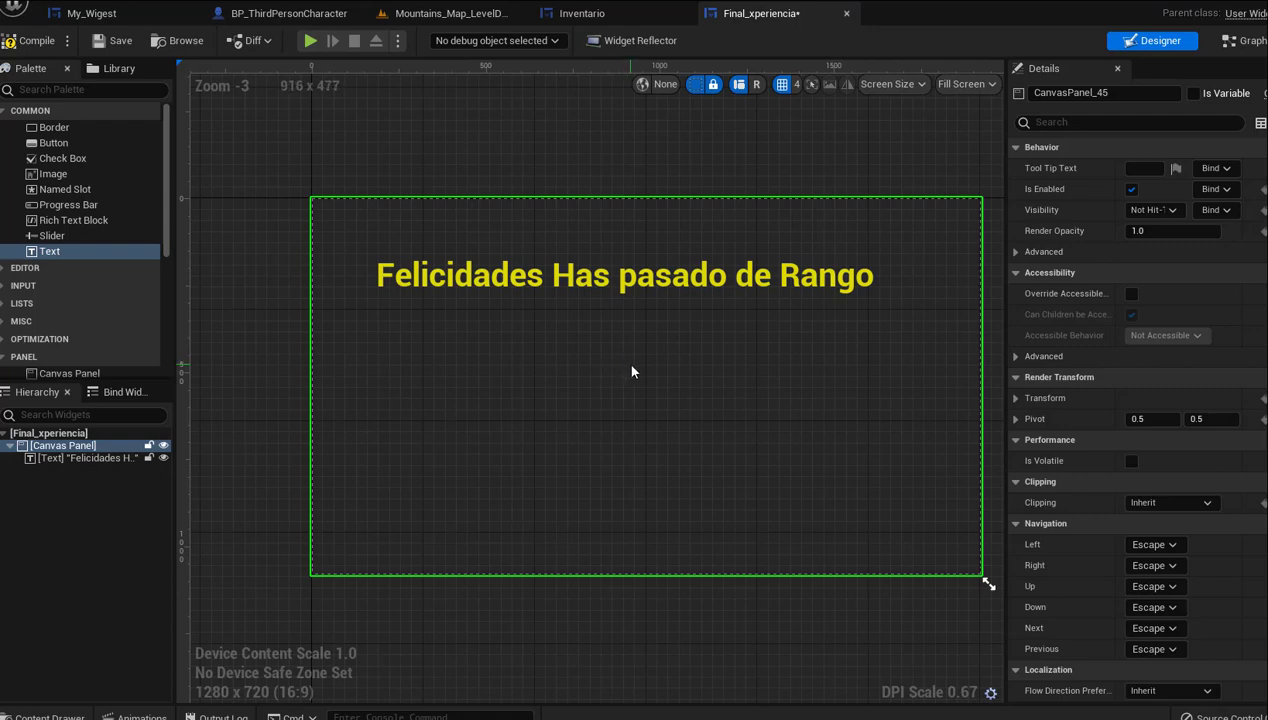
Switch to My_Wigest and frame its XP stars with the Salud, Escudo and Stamina bars
right_drag(632, 371, 637, 395)
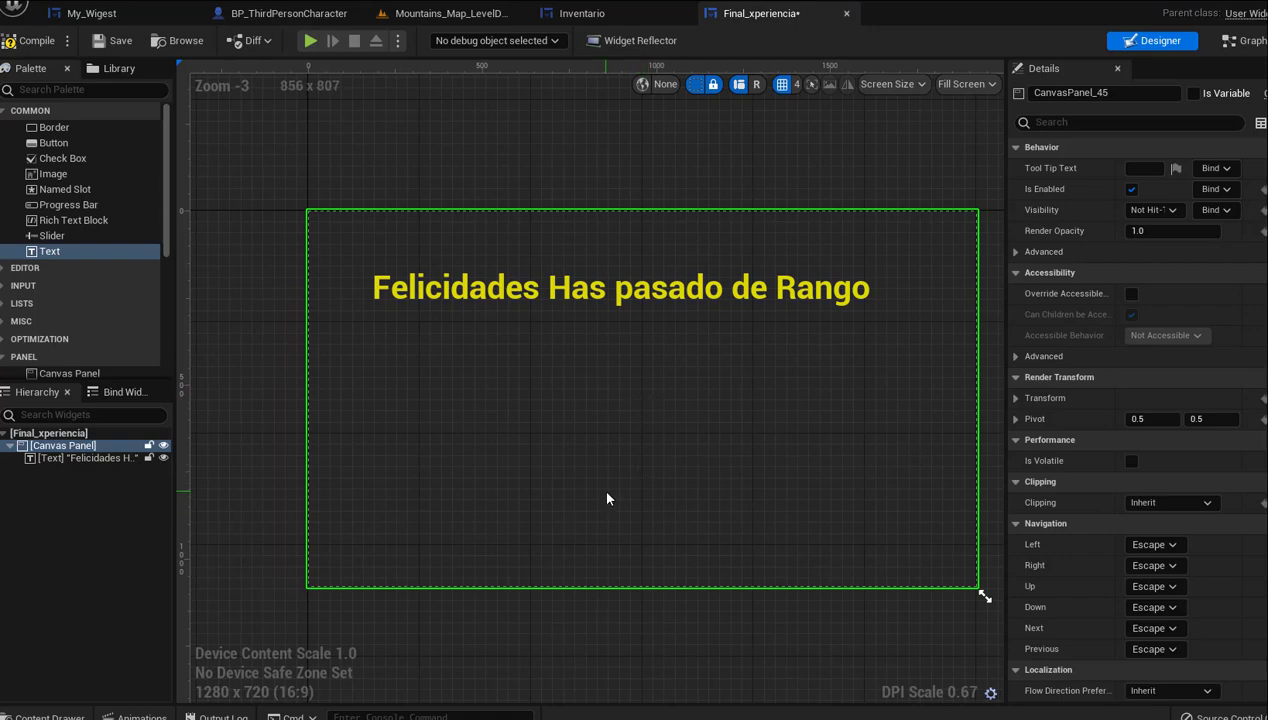
click(82, 13)
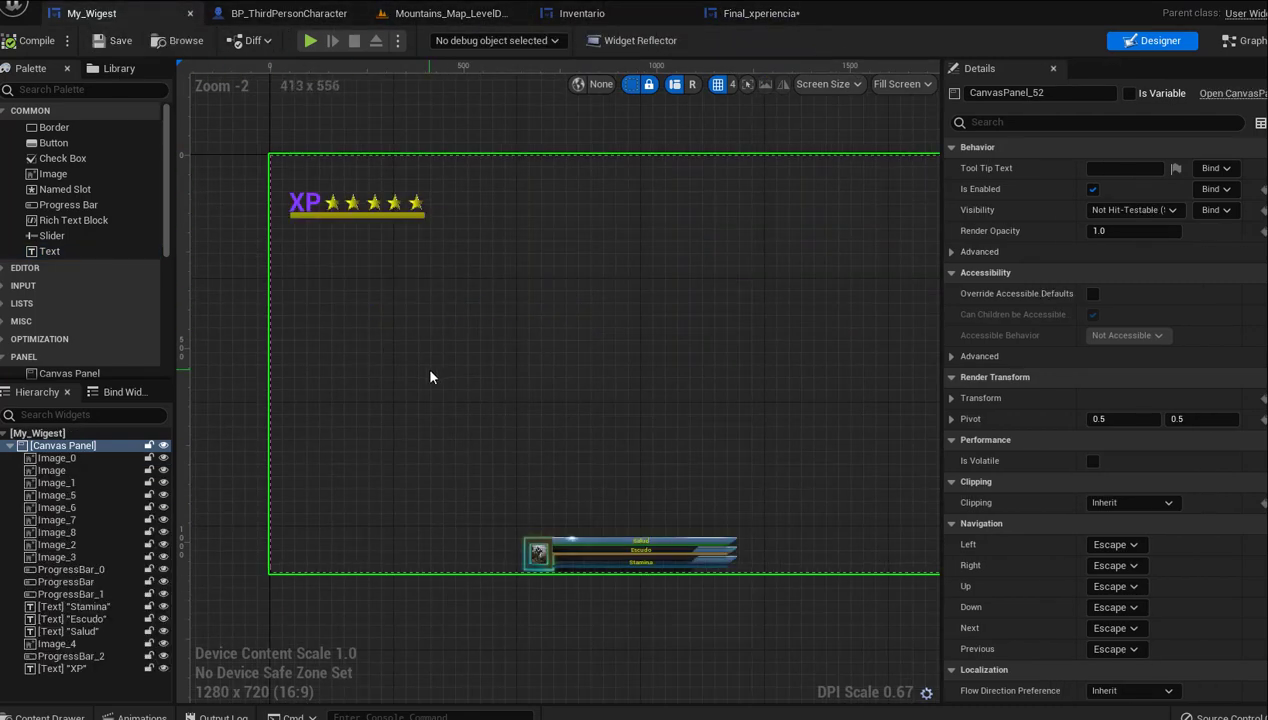
scroll(419, 352, up, 1)
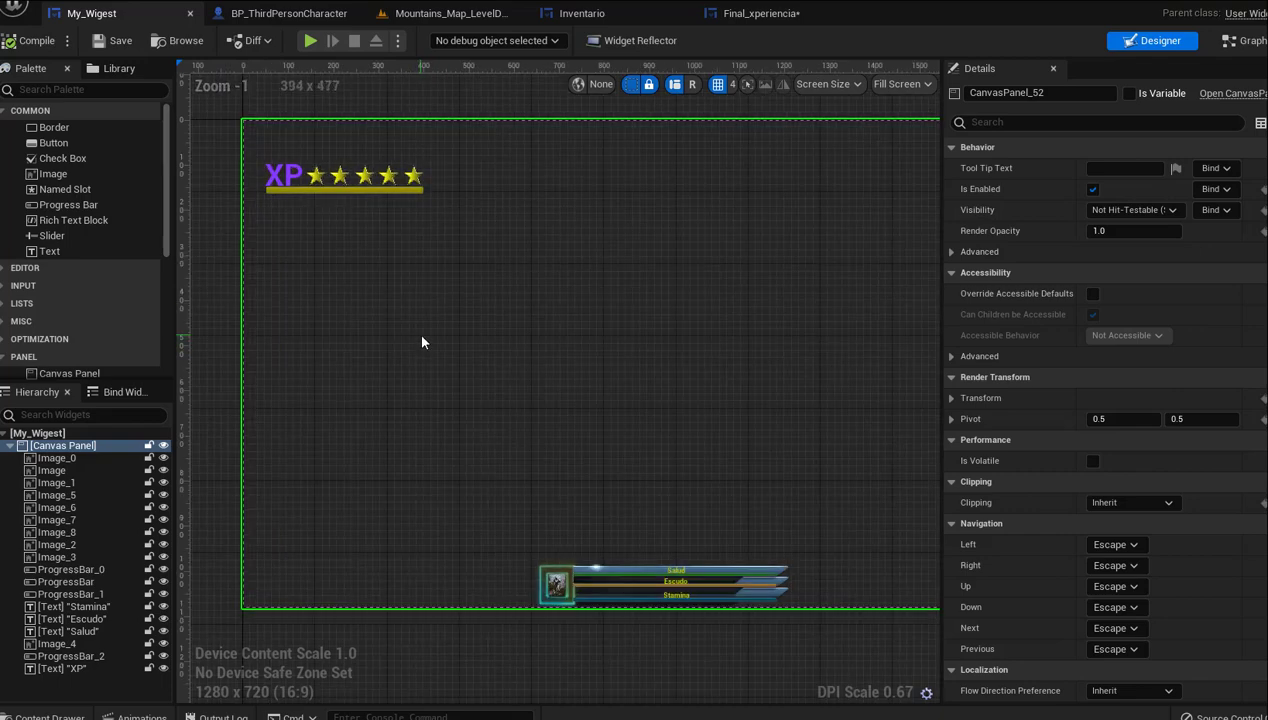
scroll(422, 342, down, 1)
mouse_move(424, 311)
right_down()
mouse_move(418, 384)
mouse_move(403, 366)
right_up()
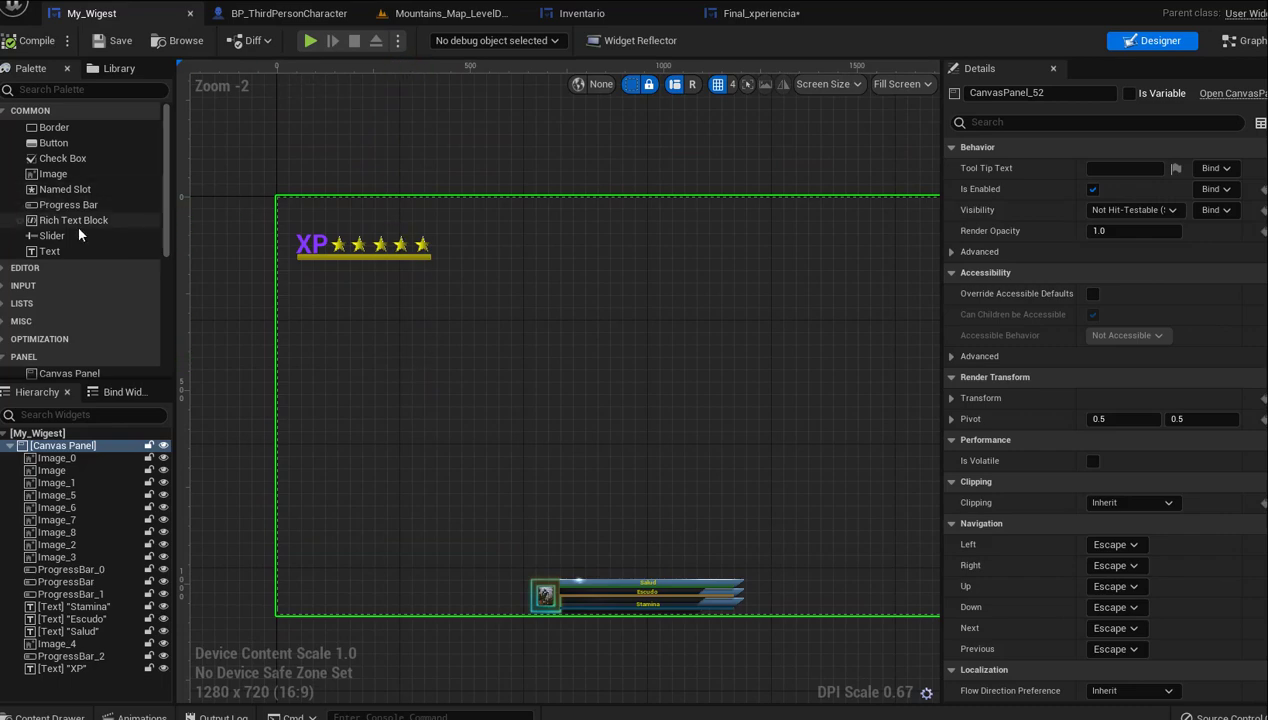
Add a text block under the XP stars reading 'Rango: Cadete', then trim it to 'Rango:'
drag(46, 252, 328, 266)
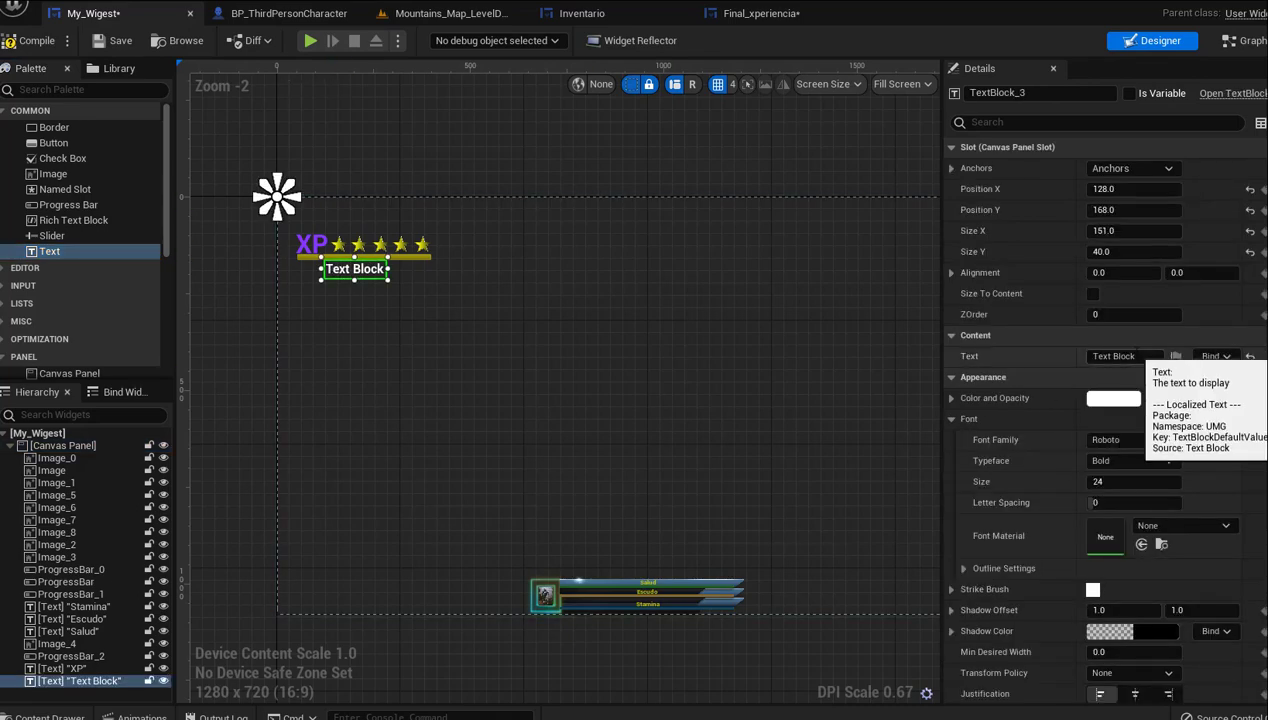
click(1130, 356)
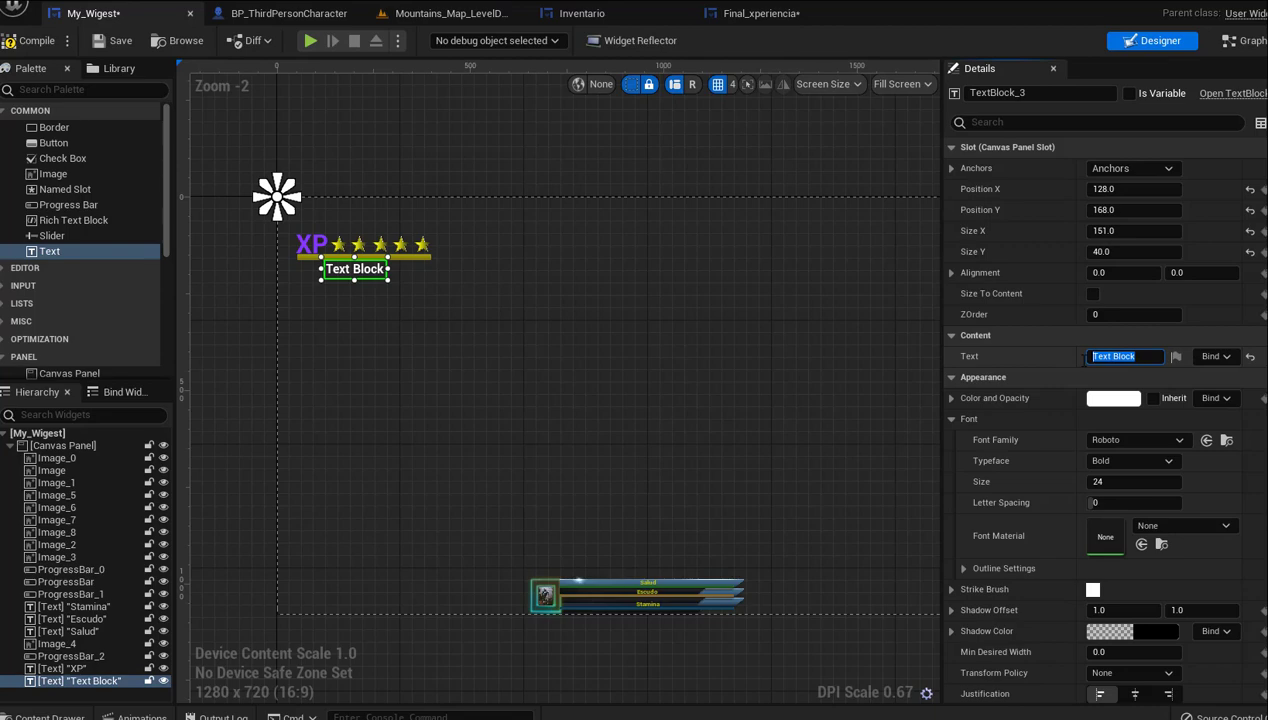
text(Rang)
text(o)
text(: )
text(Ca)
text(dete)
key(Return)
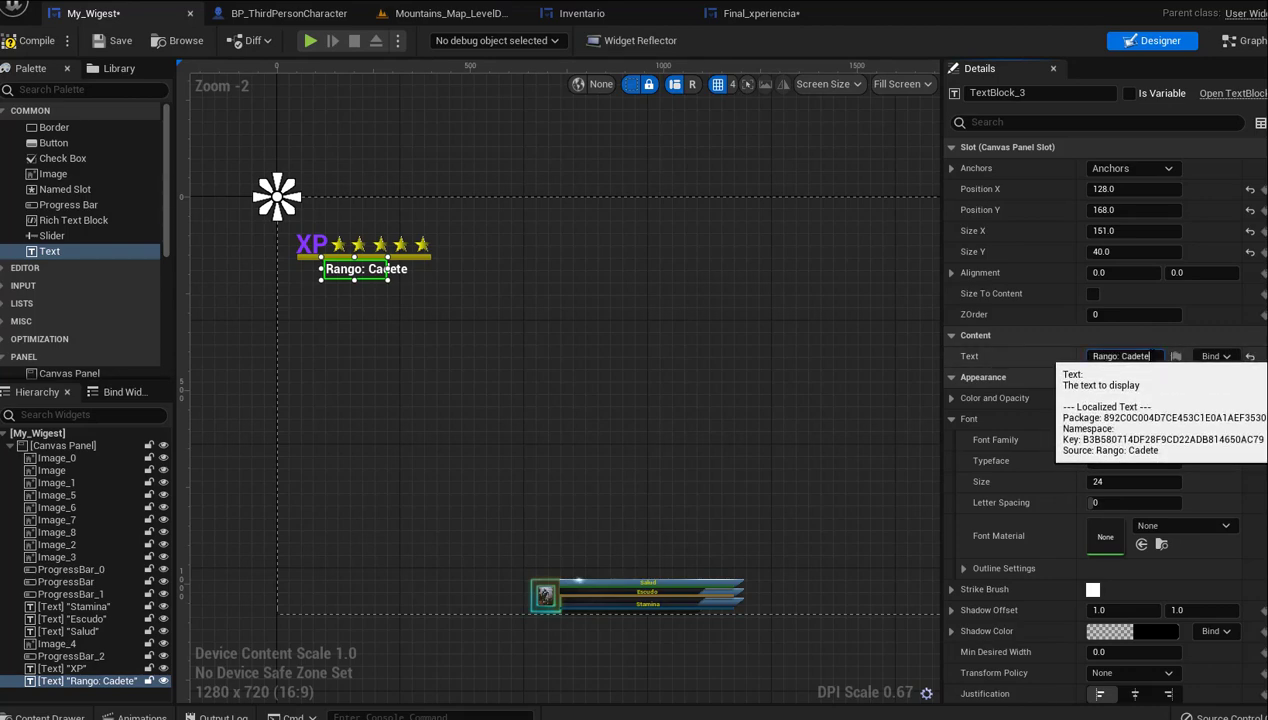
key(BackSpace)
key(BackSpace)
key(BackSpace)
key(BackSpace)
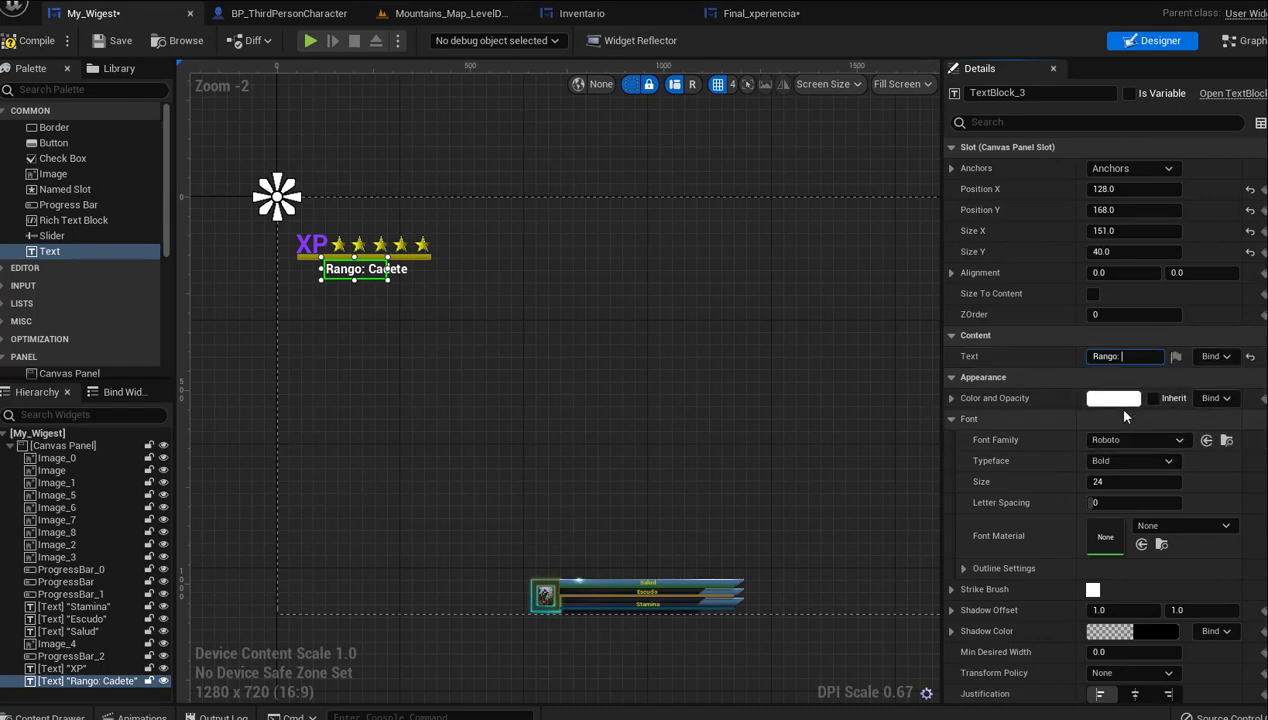
Make 'Rango:' dark yellow, narrow it to about 101 wide, and place another text block beside it
click(1113, 400)
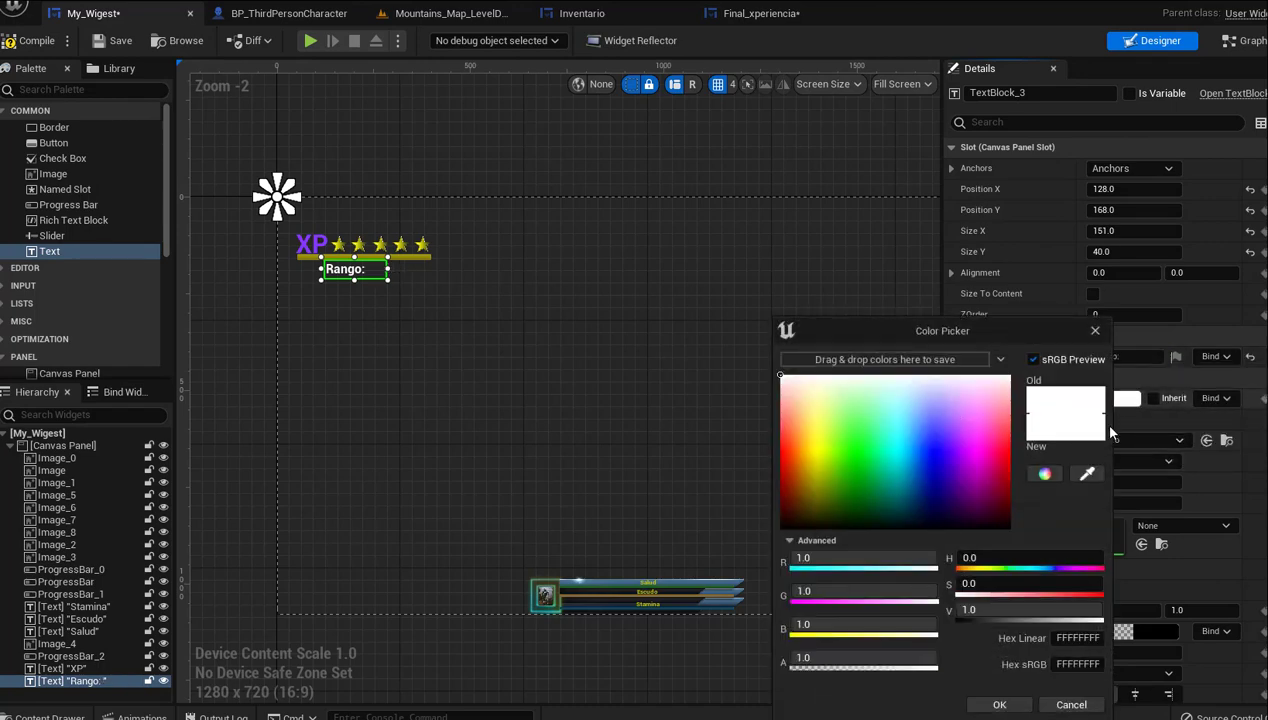
drag(807, 518, 807, 508)
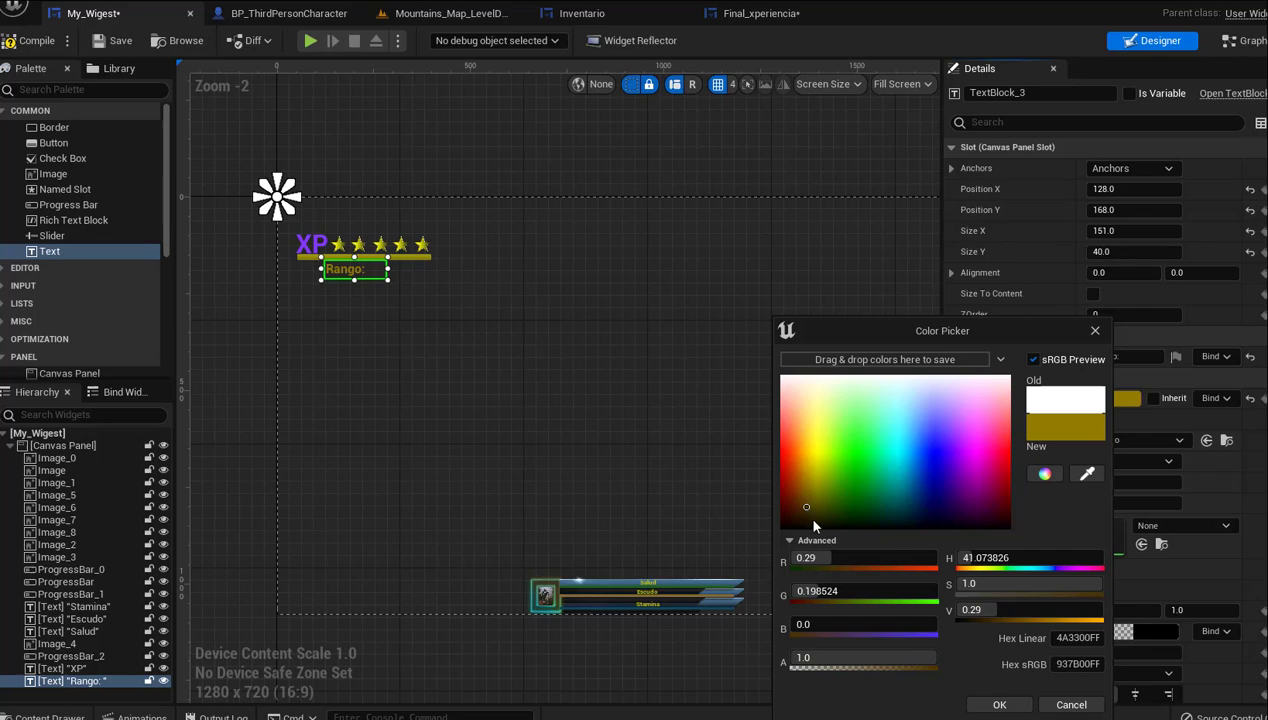
click(999, 704)
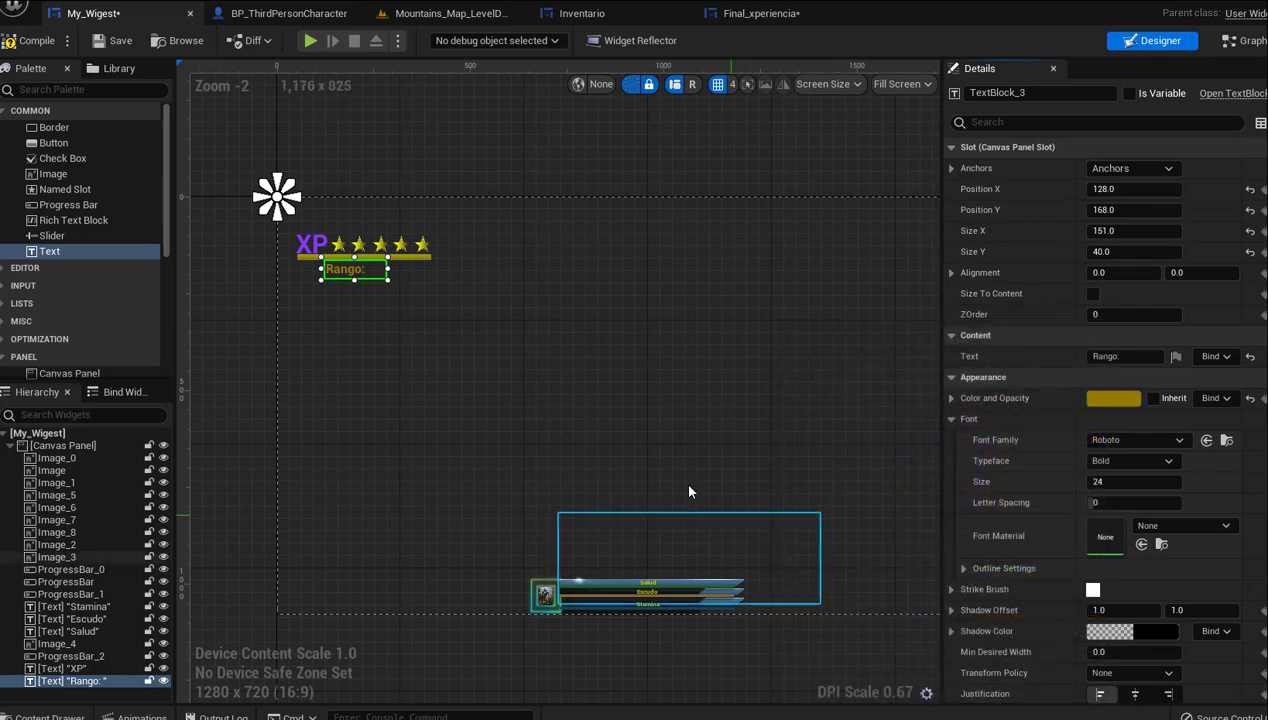
drag(386, 269, 369, 269)
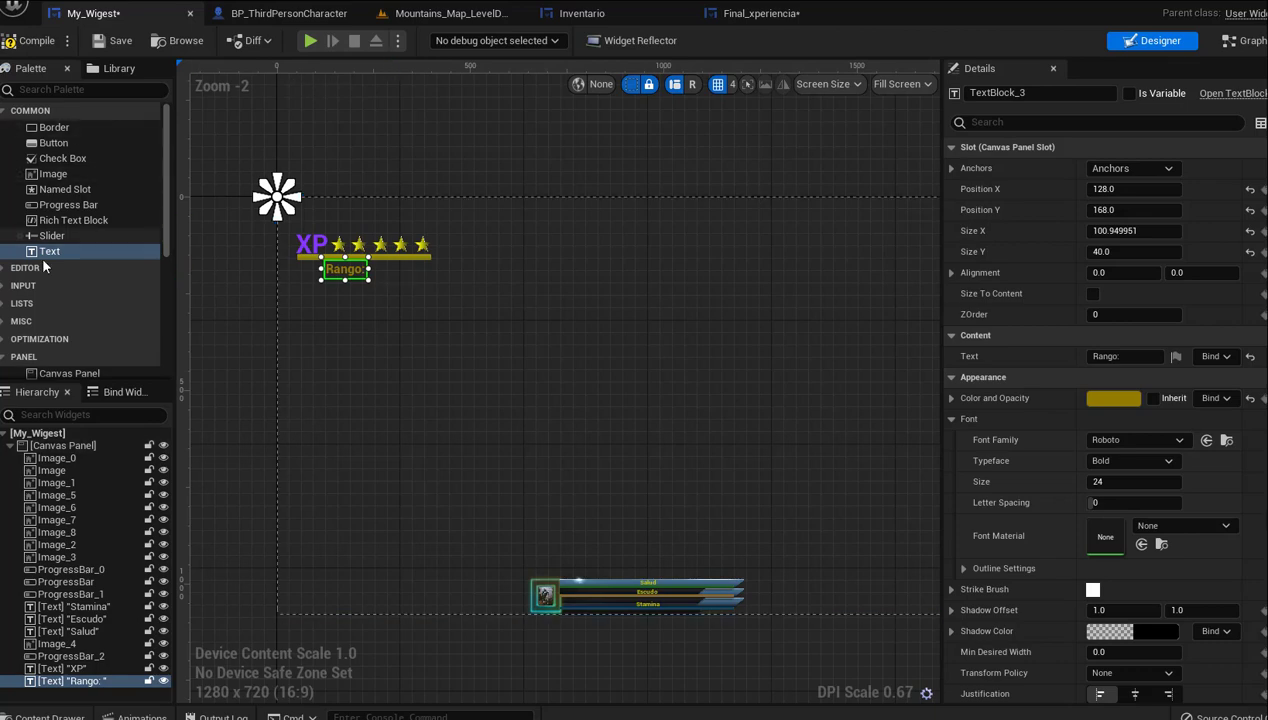
mouse_move(50, 251)
mouse_down()
mouse_move(381, 272)
mouse_move(373, 263)
mouse_up()
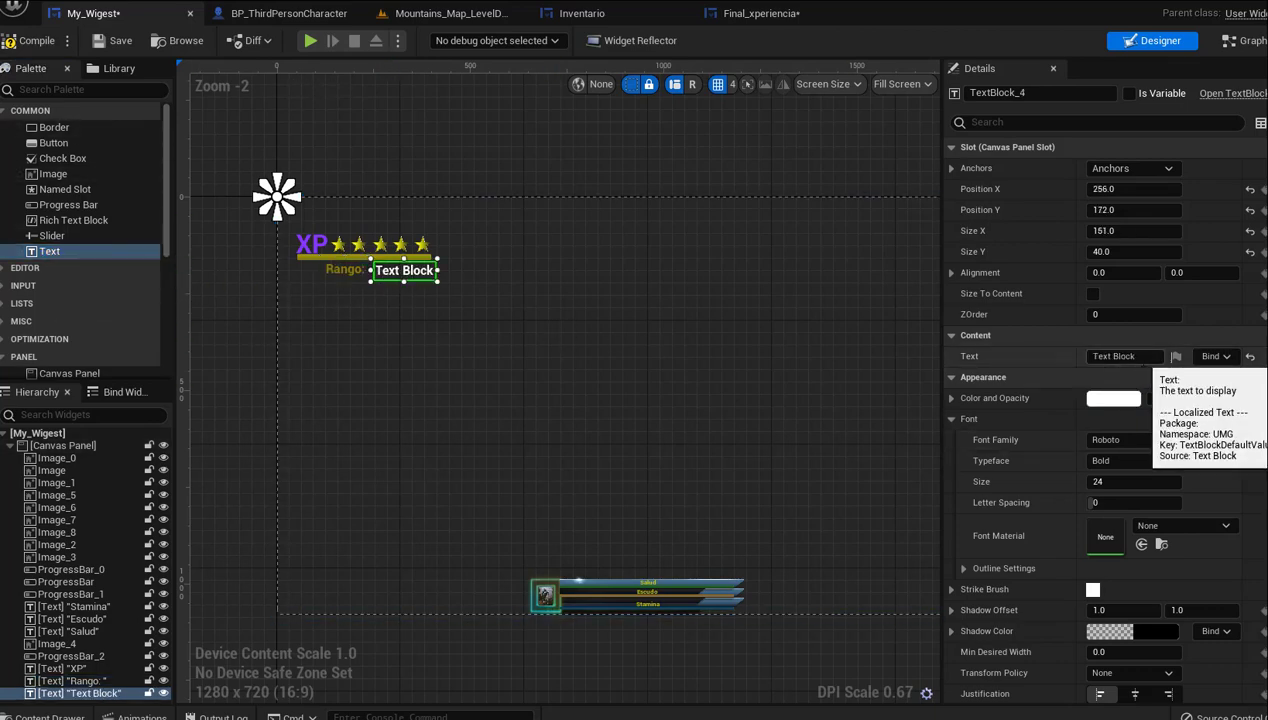
Set the new text block to read 'Cadete' in bright blue
click(1150, 357)
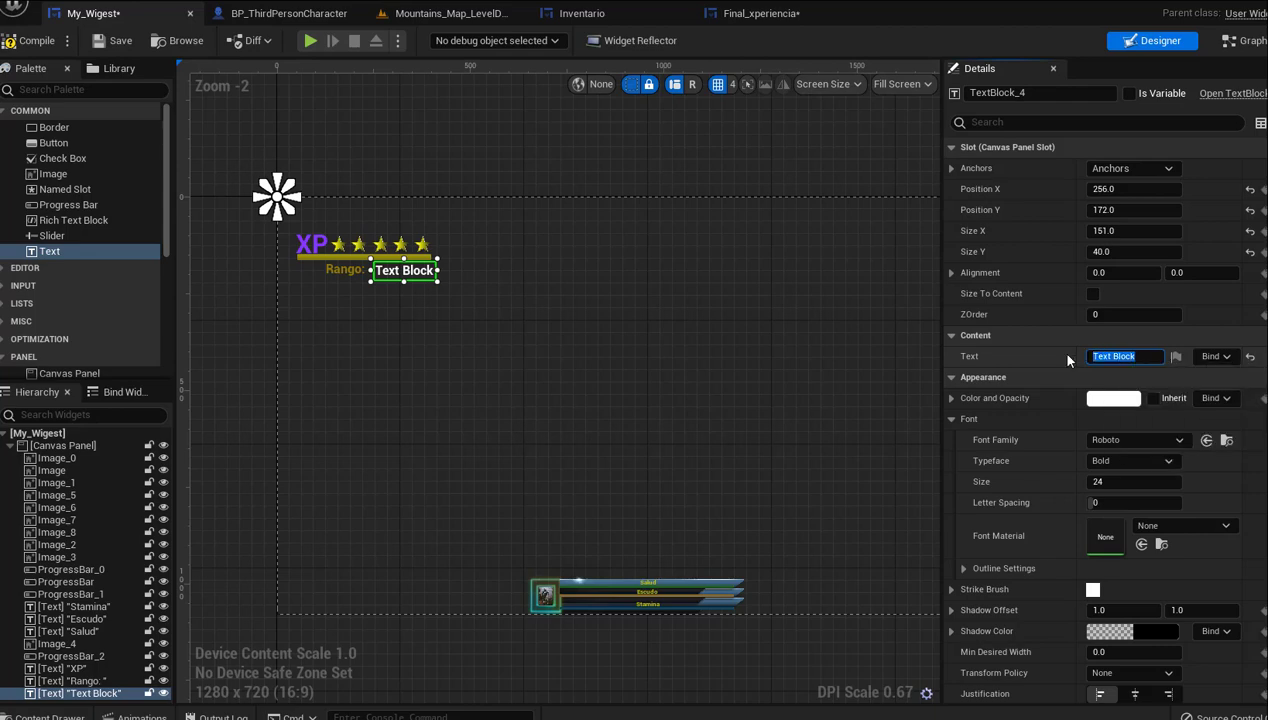
text(Cadete)
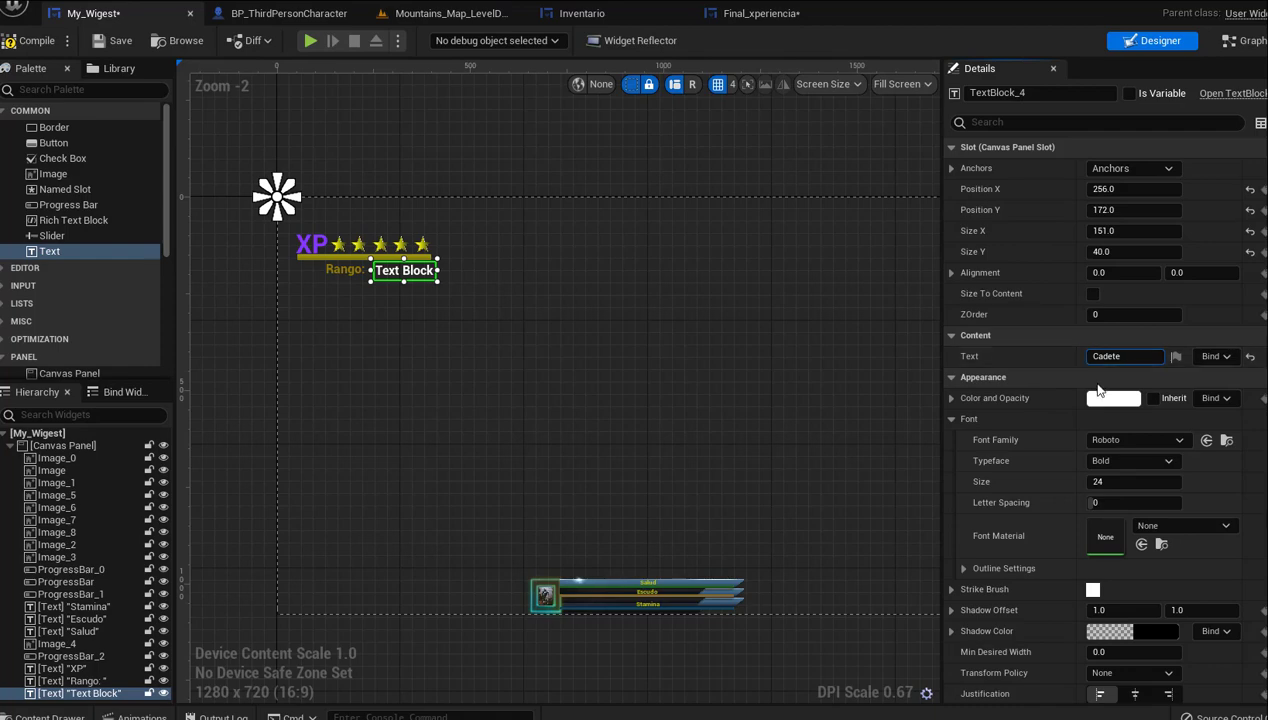
click(1117, 405)
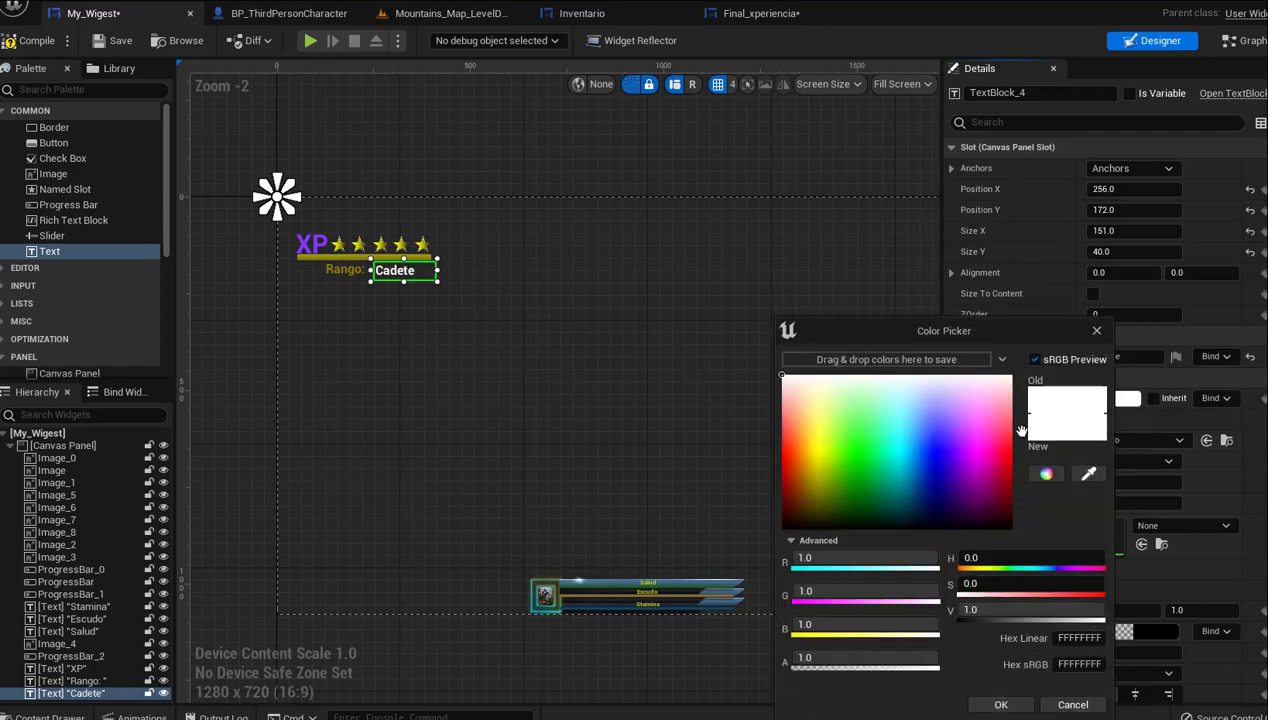
click(937, 509)
mouse_move(937, 510)
mouse_down()
mouse_move(937, 453)
mouse_move(926, 477)
mouse_up()
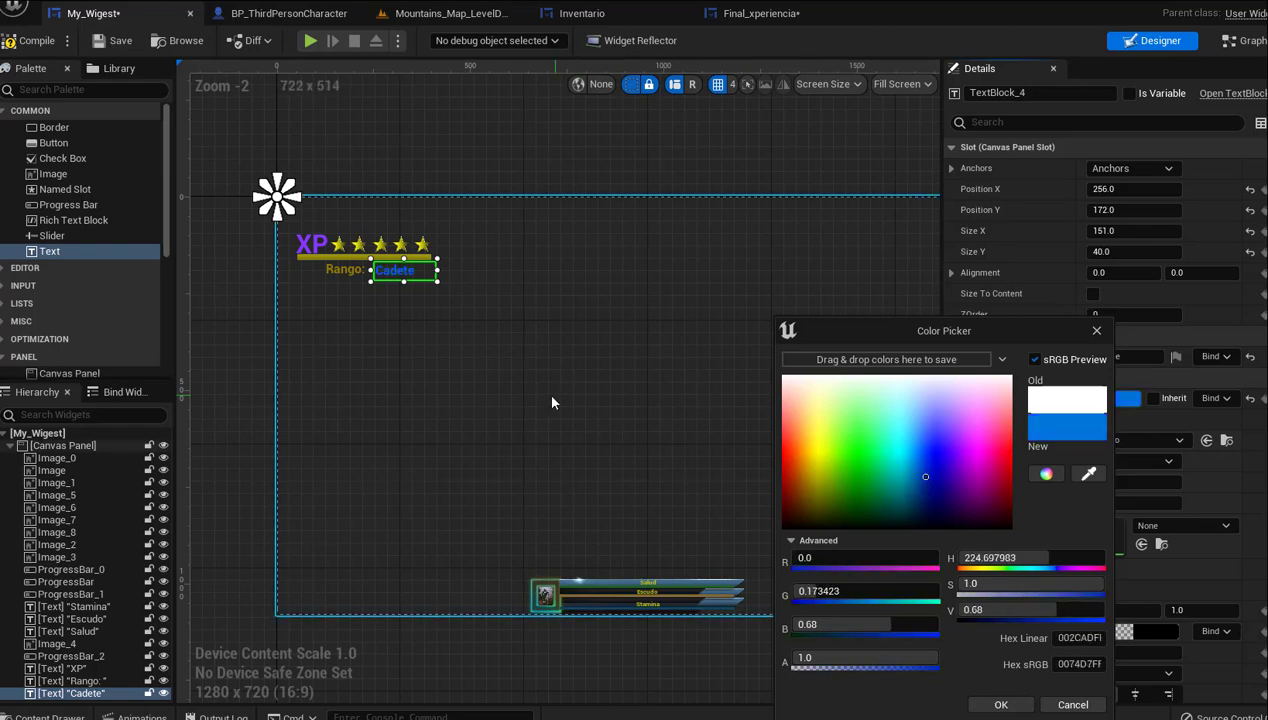
click(493, 385)
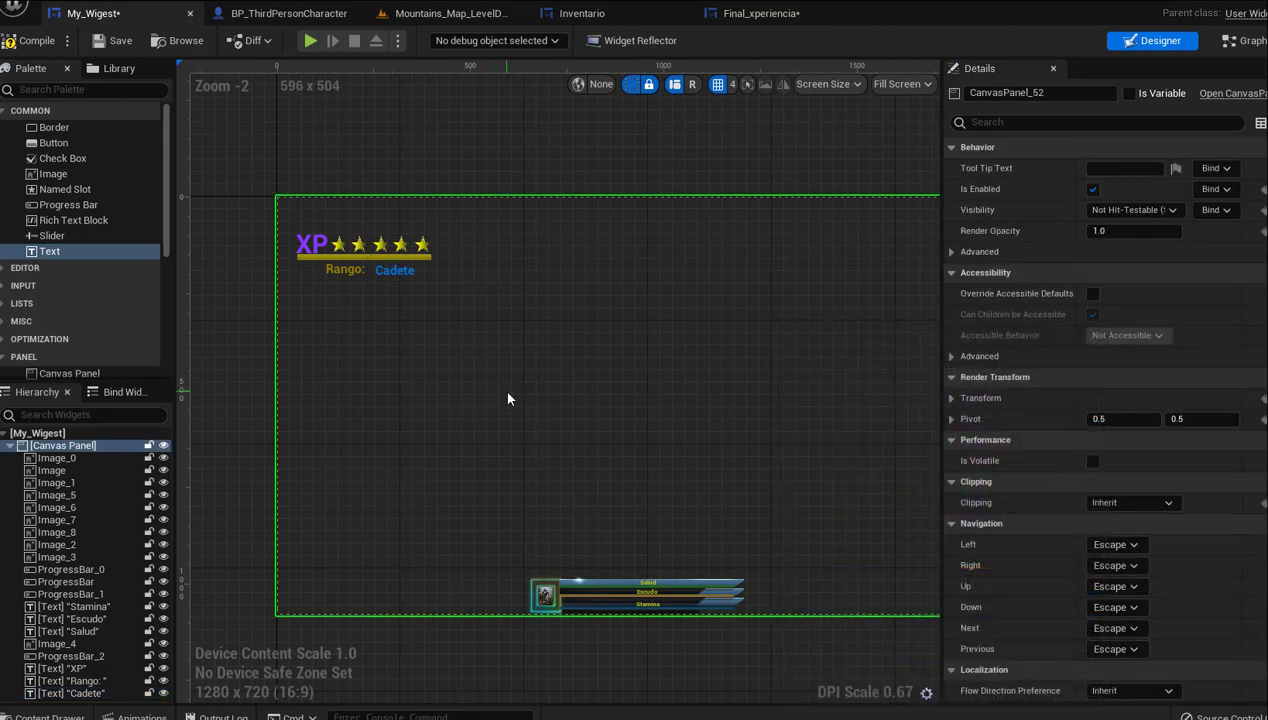
click(399, 274)
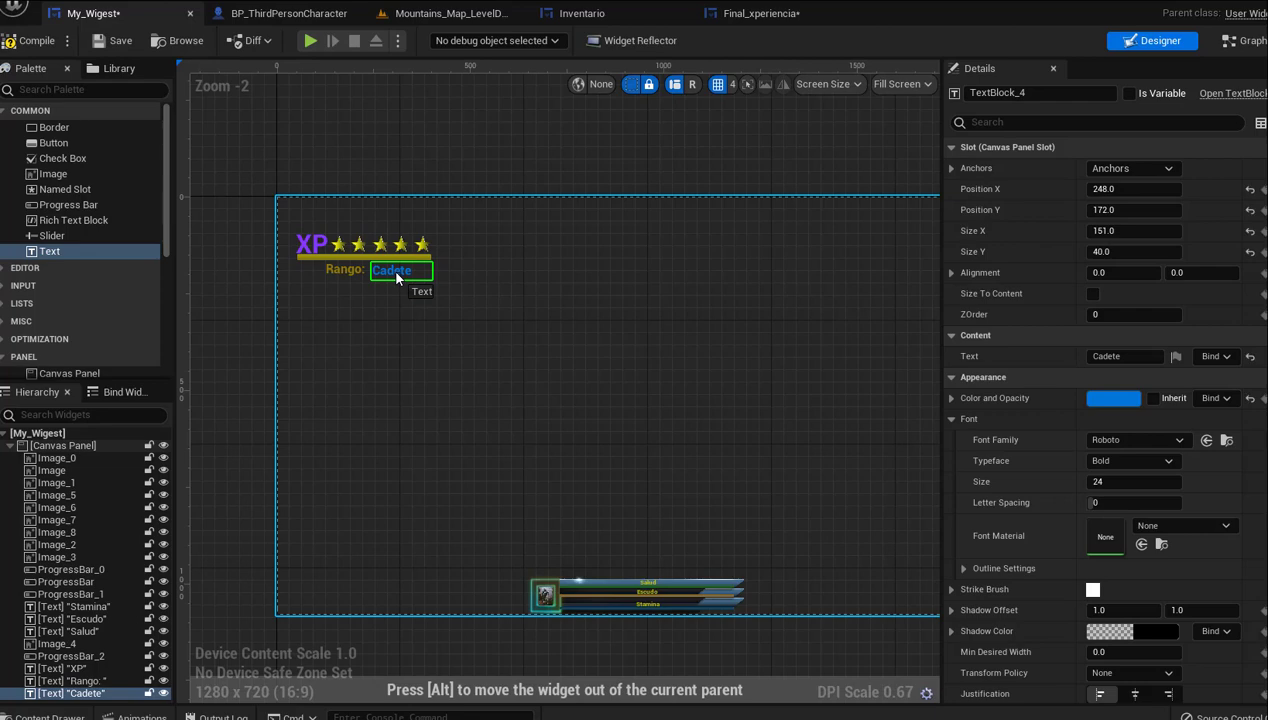
click(420, 330)
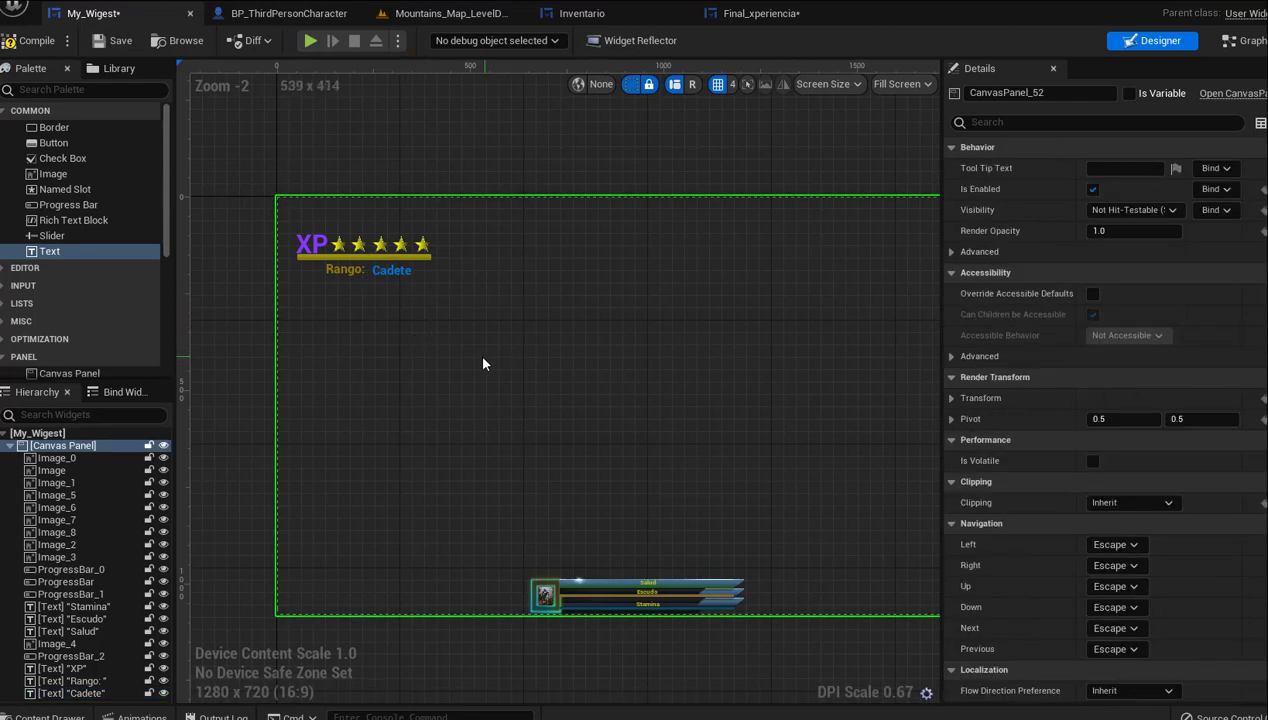
Pan across the My_Wigest canvas, then bring the Final_xperiencia widget back into the editor
right_drag(481, 359, 529, 347)
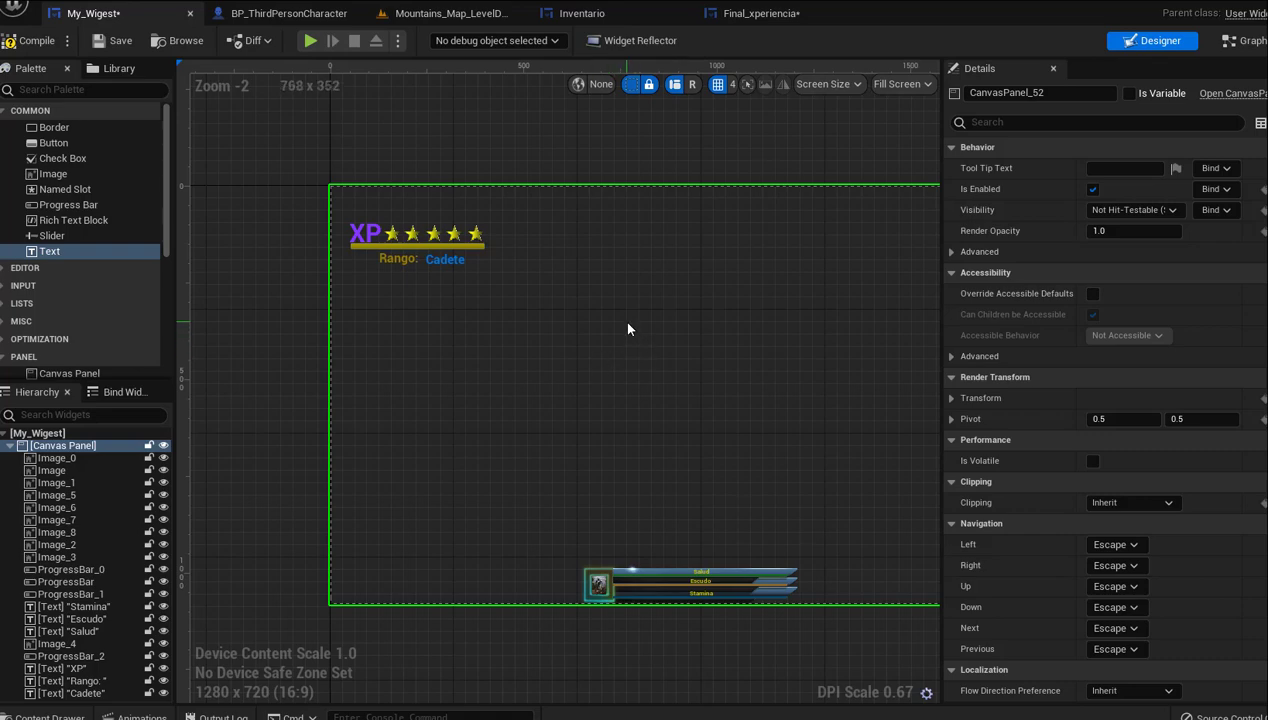
mouse_move(628, 328)
right_down()
mouse_move(464, 332)
mouse_move(515, 293)
right_up()
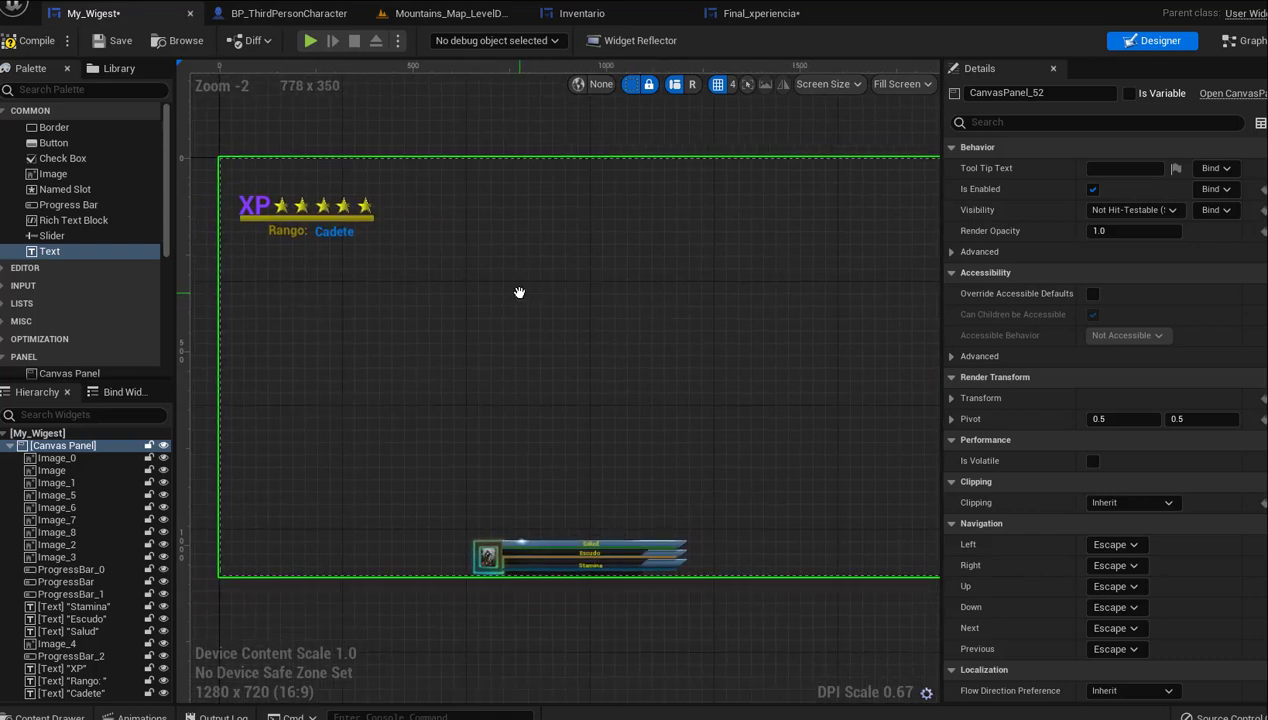
click(710, 14)
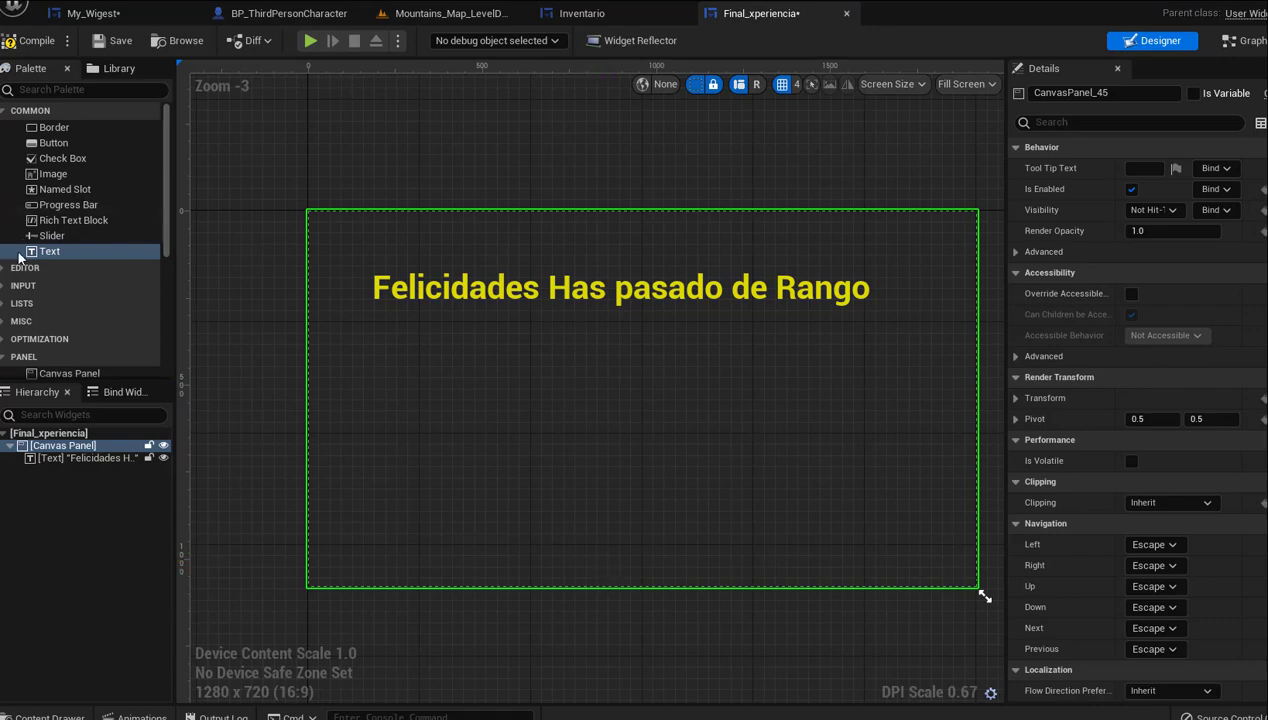
Add a text block reading 'Nuevo Rango Veterano' near the canvas bottom, widened to about 331
drag(48, 251, 592, 547)
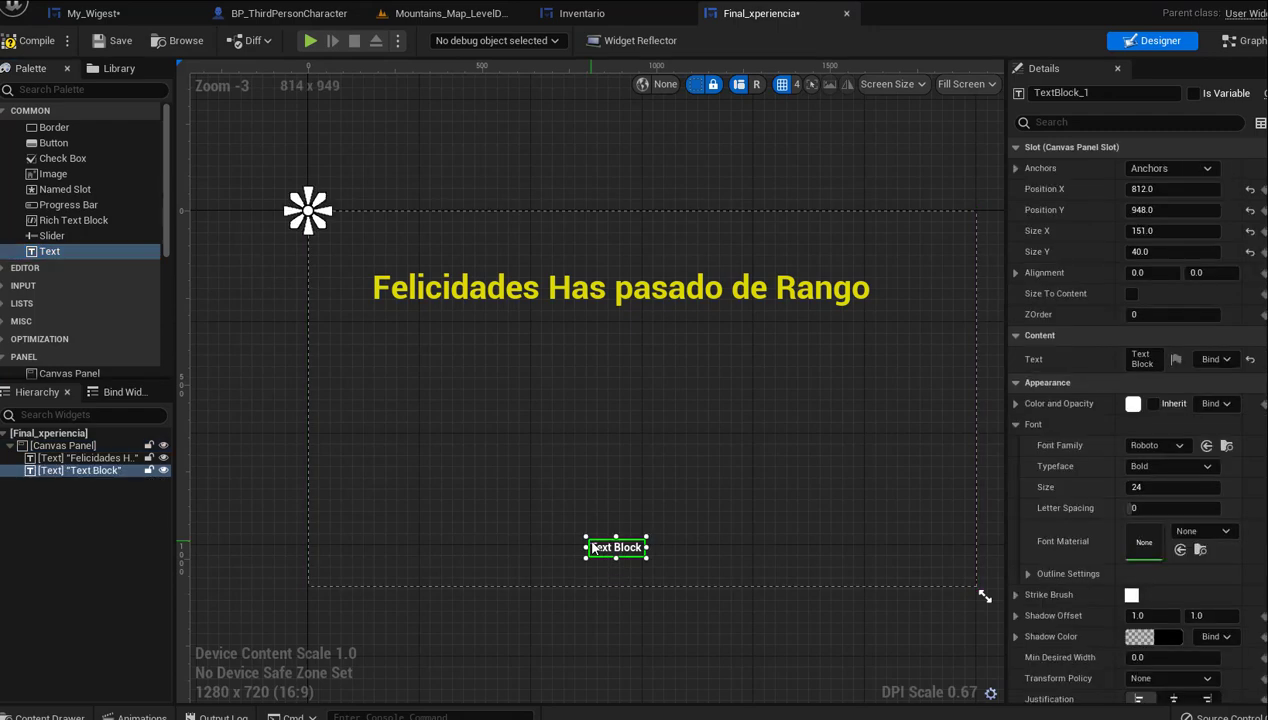
key(r)
key(o)
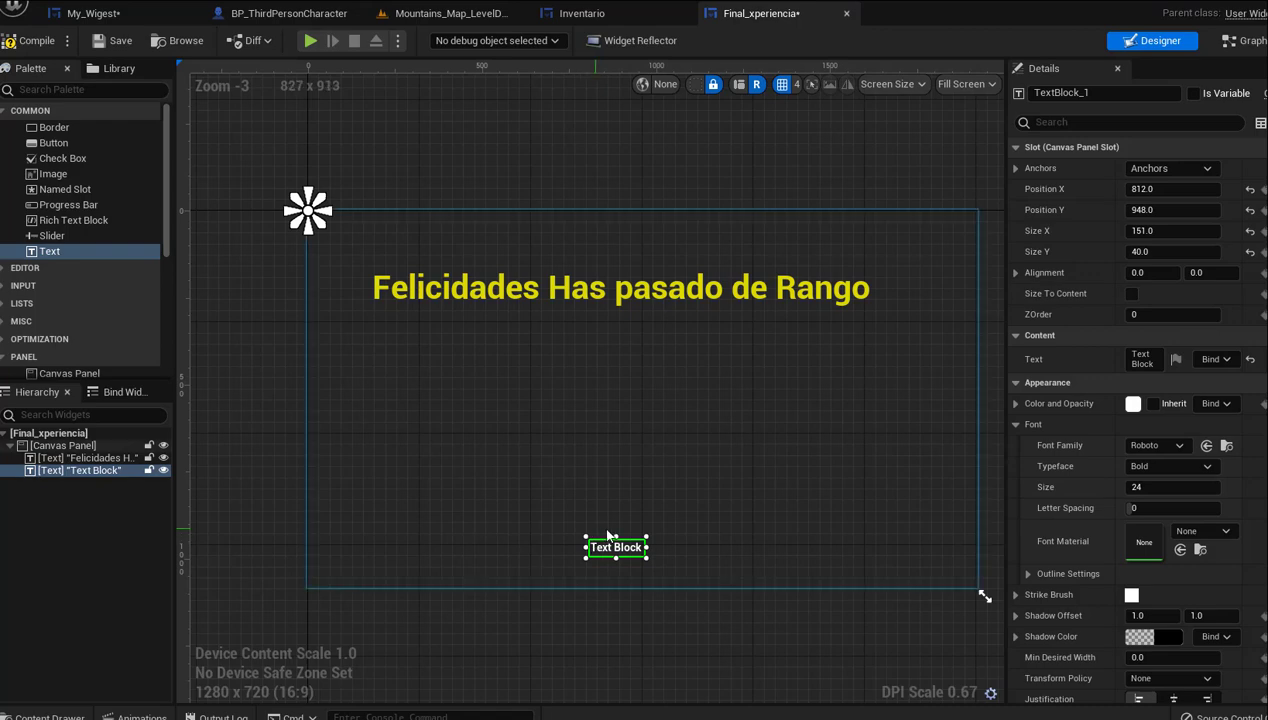
double_click(1142, 364)
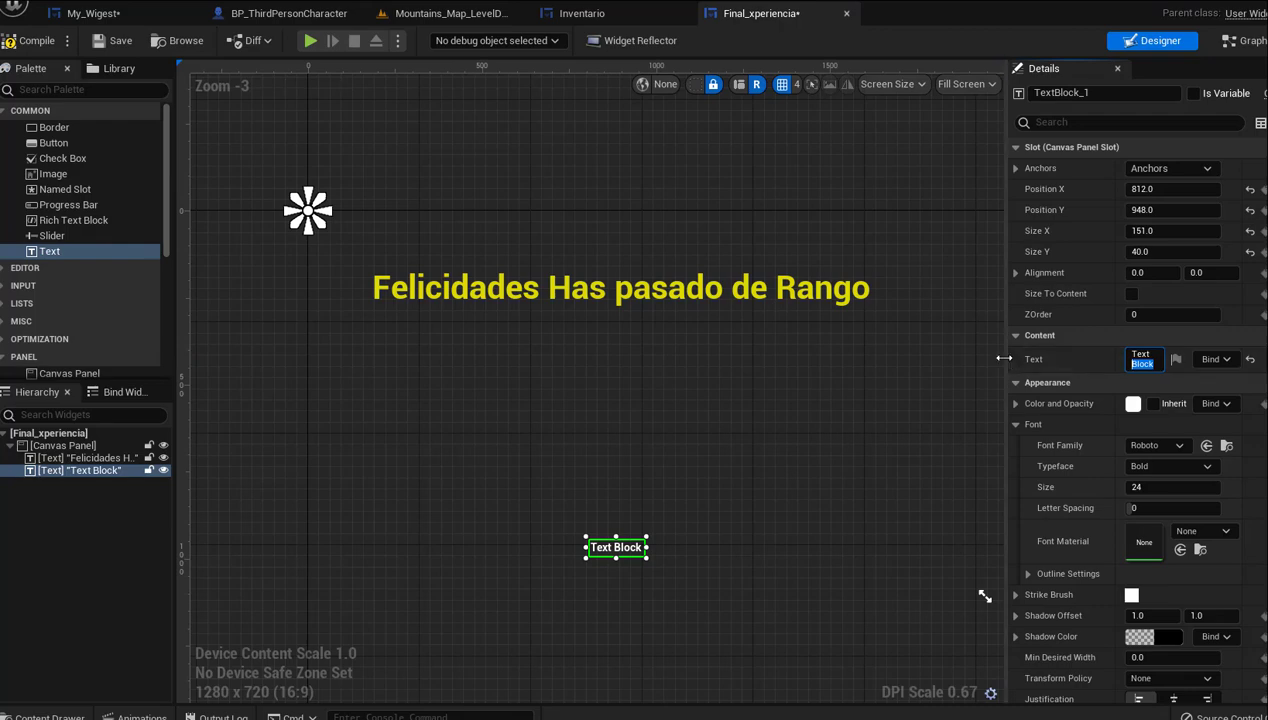
drag(1003, 365, 931, 365)
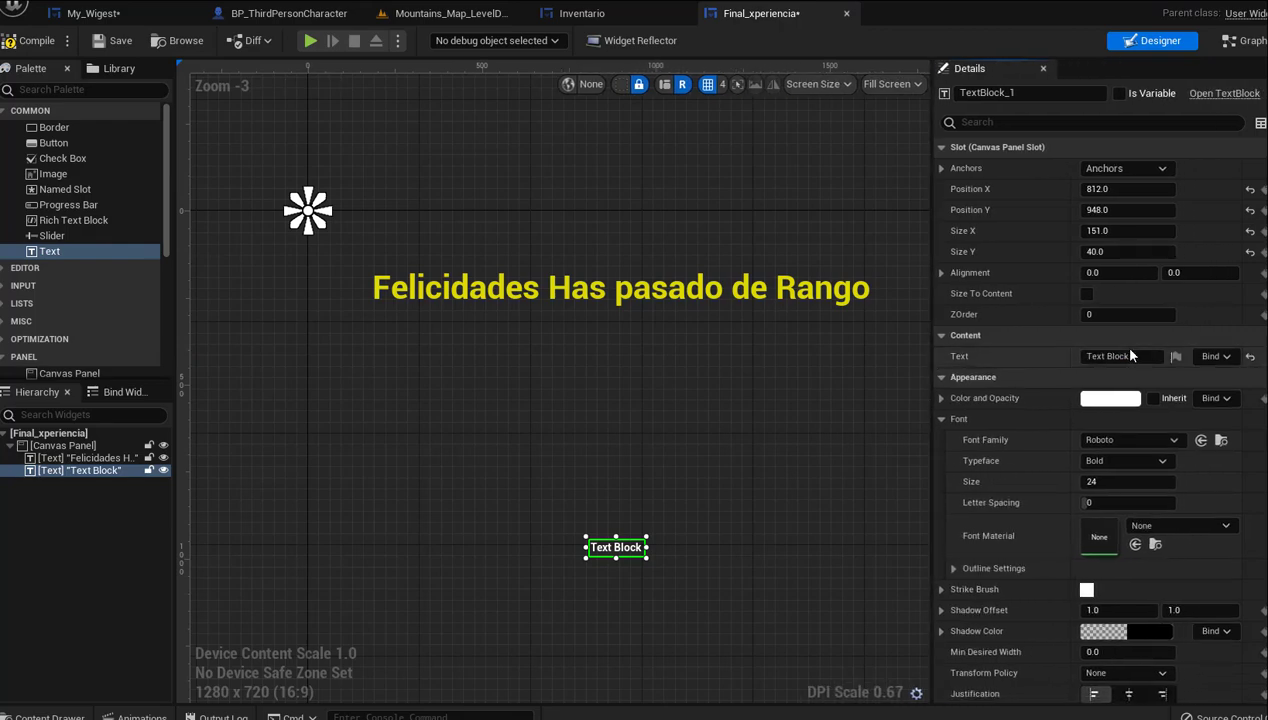
click(1078, 358)
text(terano)
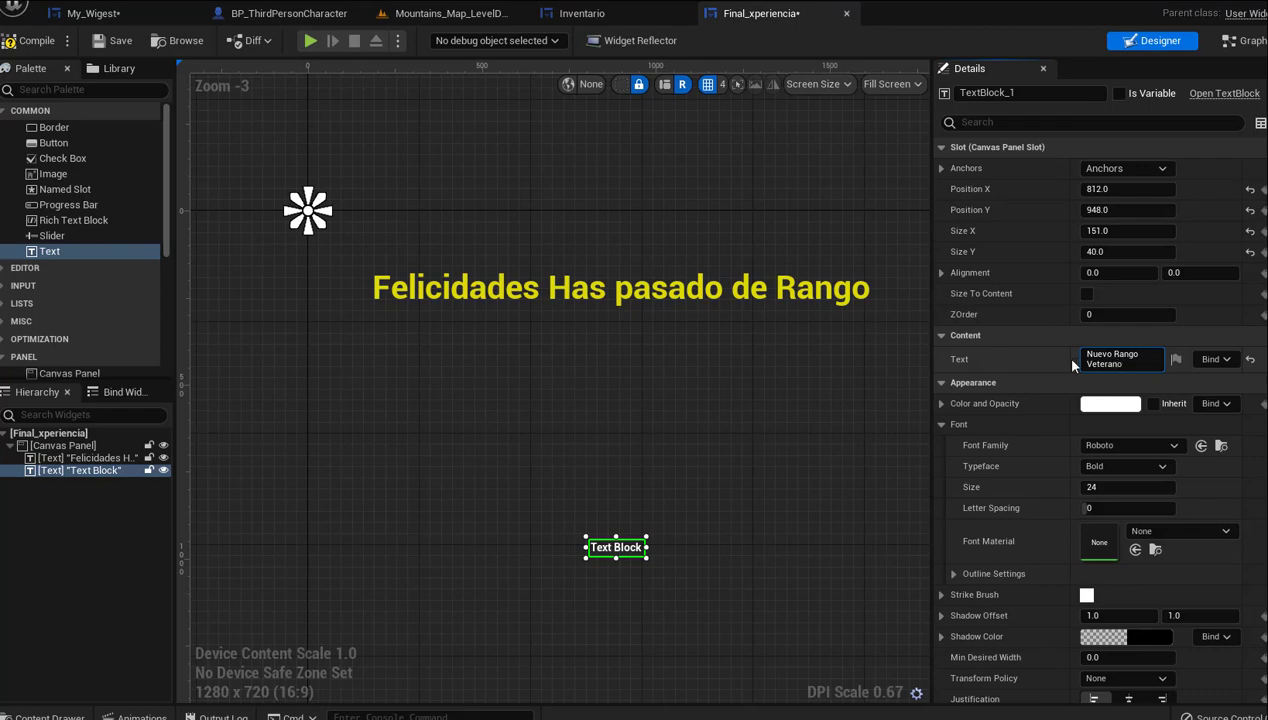
click(1038, 370)
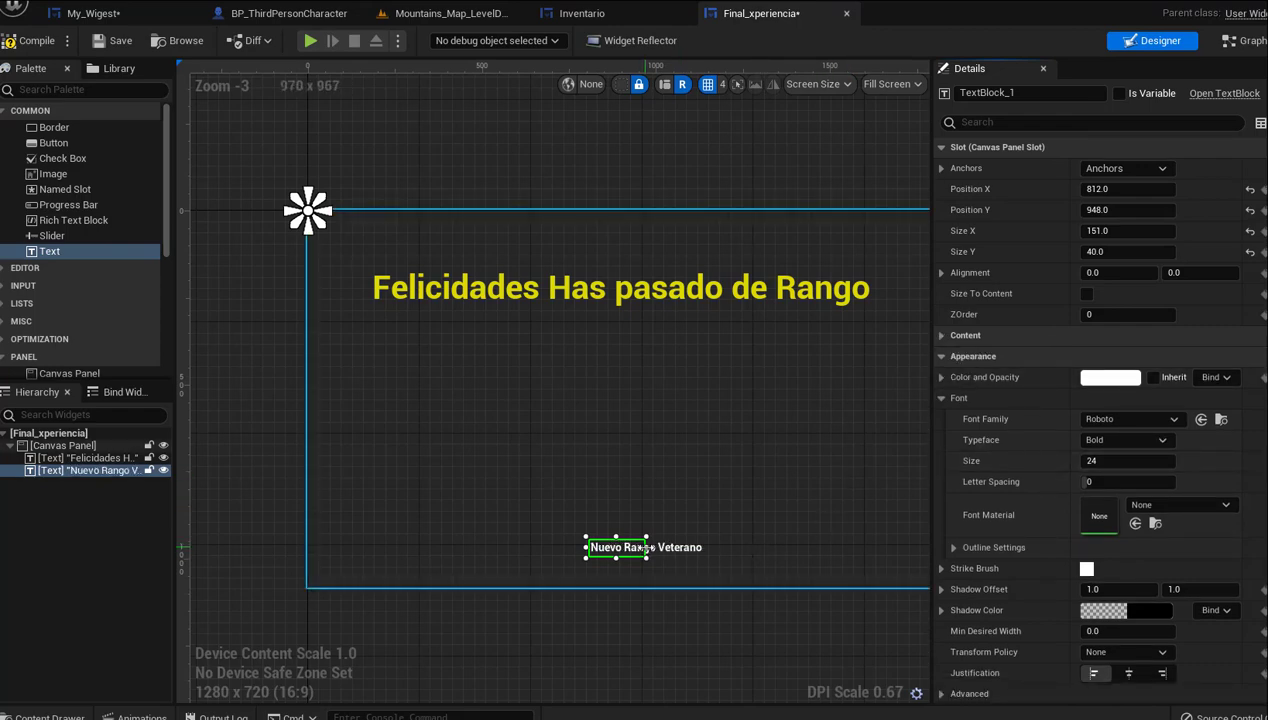
drag(680, 549, 699, 554)
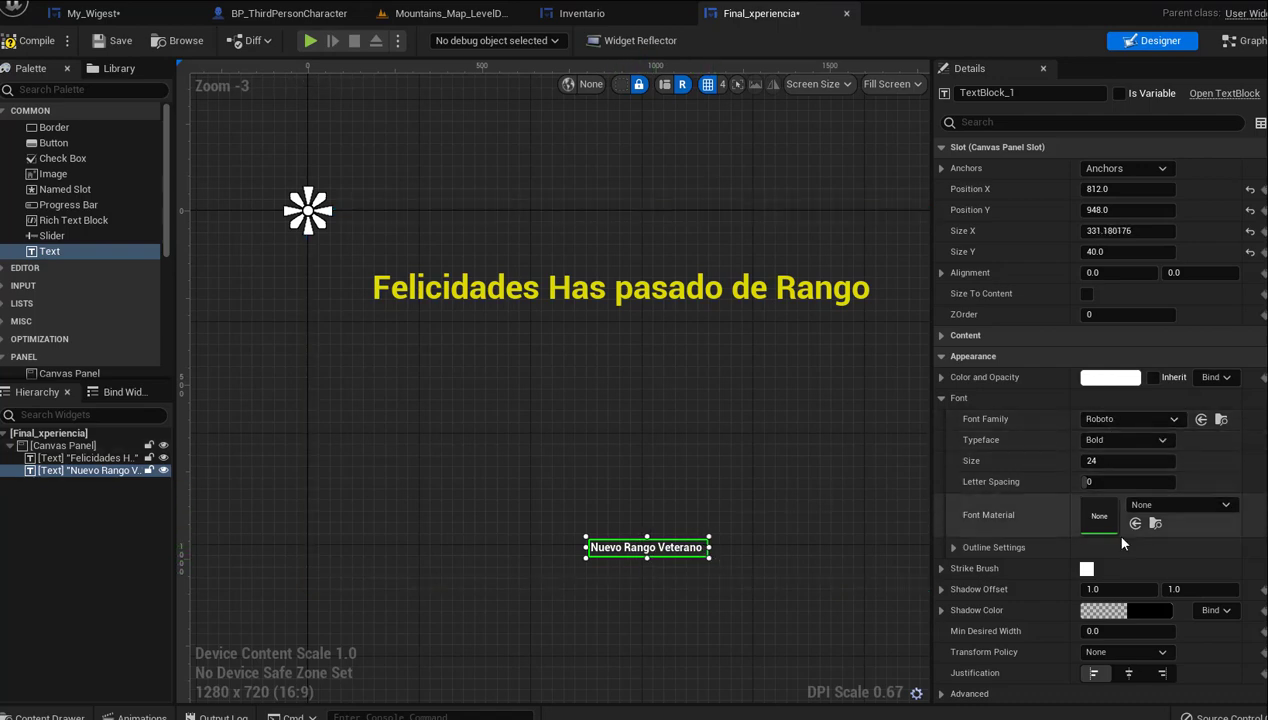
drag(1105, 525, 1075, 513)
Set the 'Nuevo Rango Veterano' text's Color and Opacity to lilac
click(1110, 377)
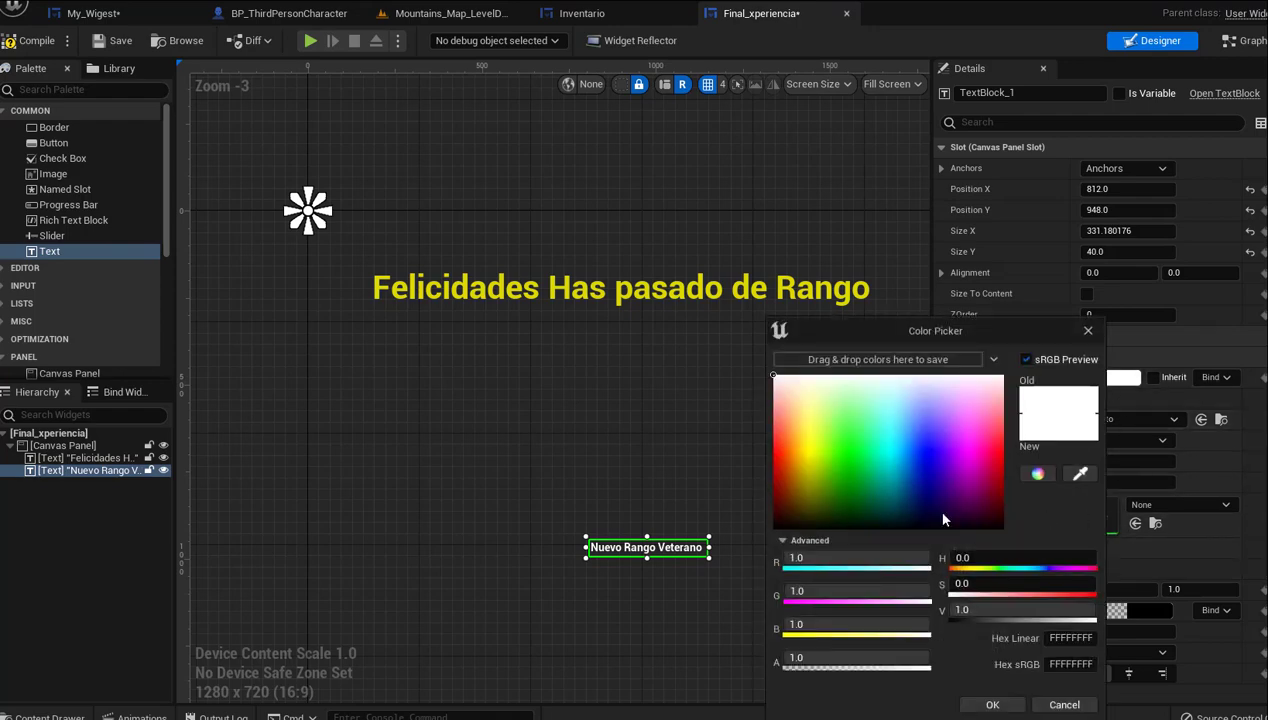
drag(811, 512, 797, 452)
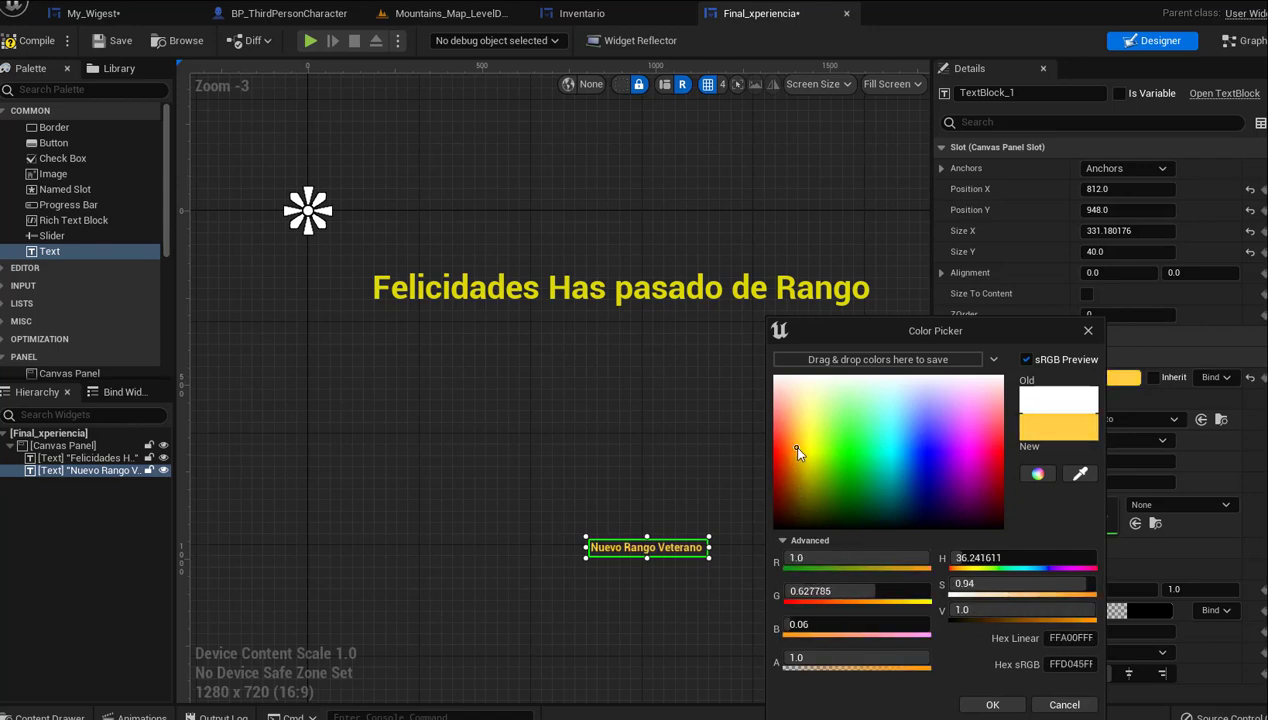
drag(945, 427, 928, 422)
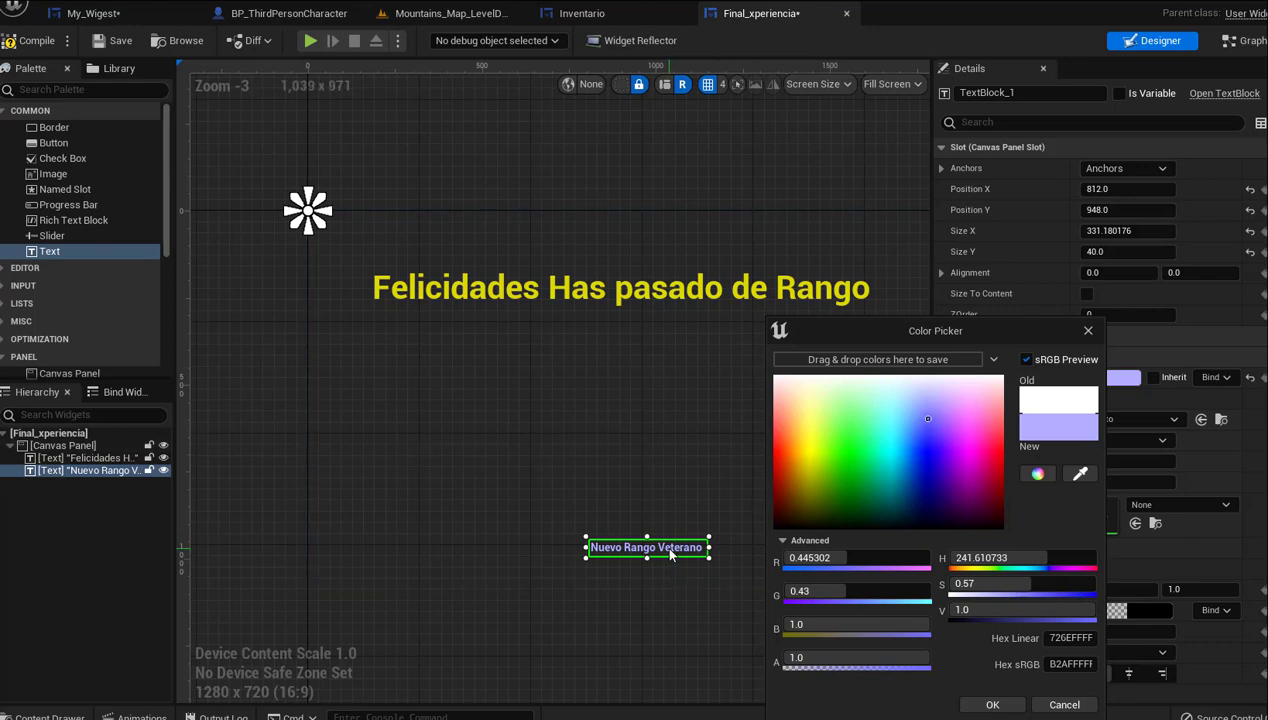
drag(646, 551, 644, 551)
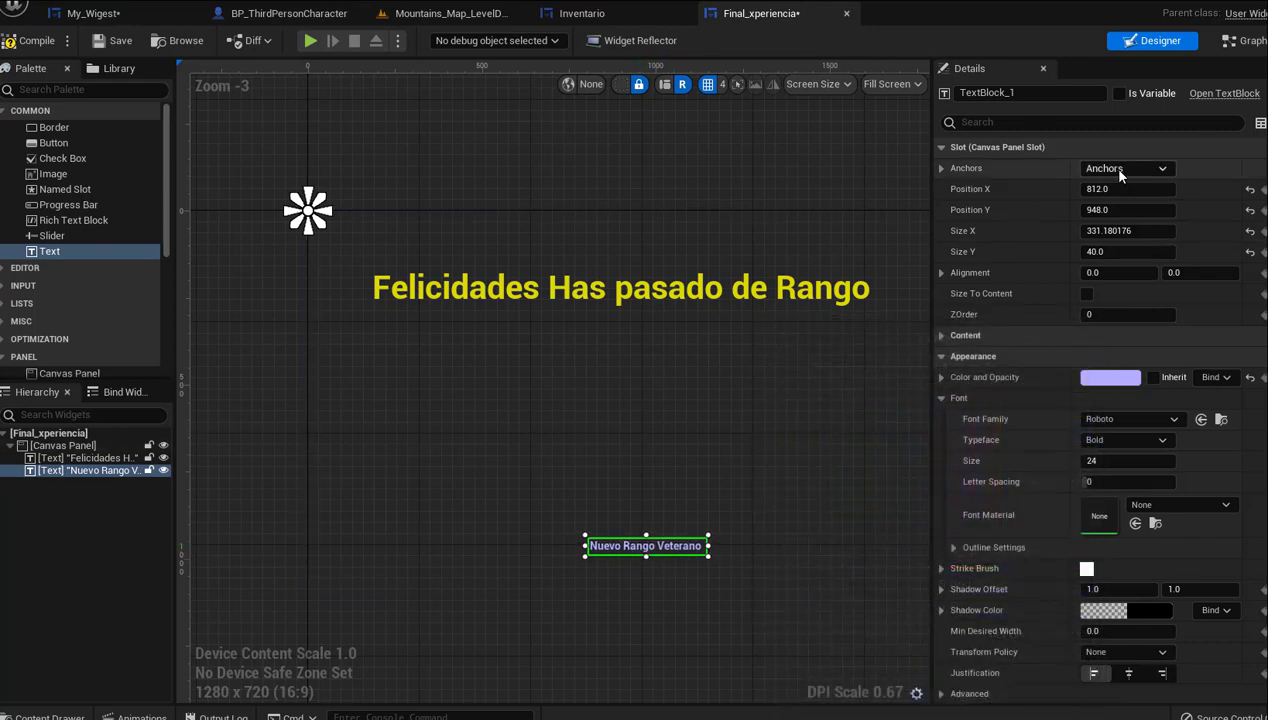
Anchor the text to the bottom centre, nudge it slightly up-left, and return to My_Wigest
click(1119, 174)
click(1145, 324)
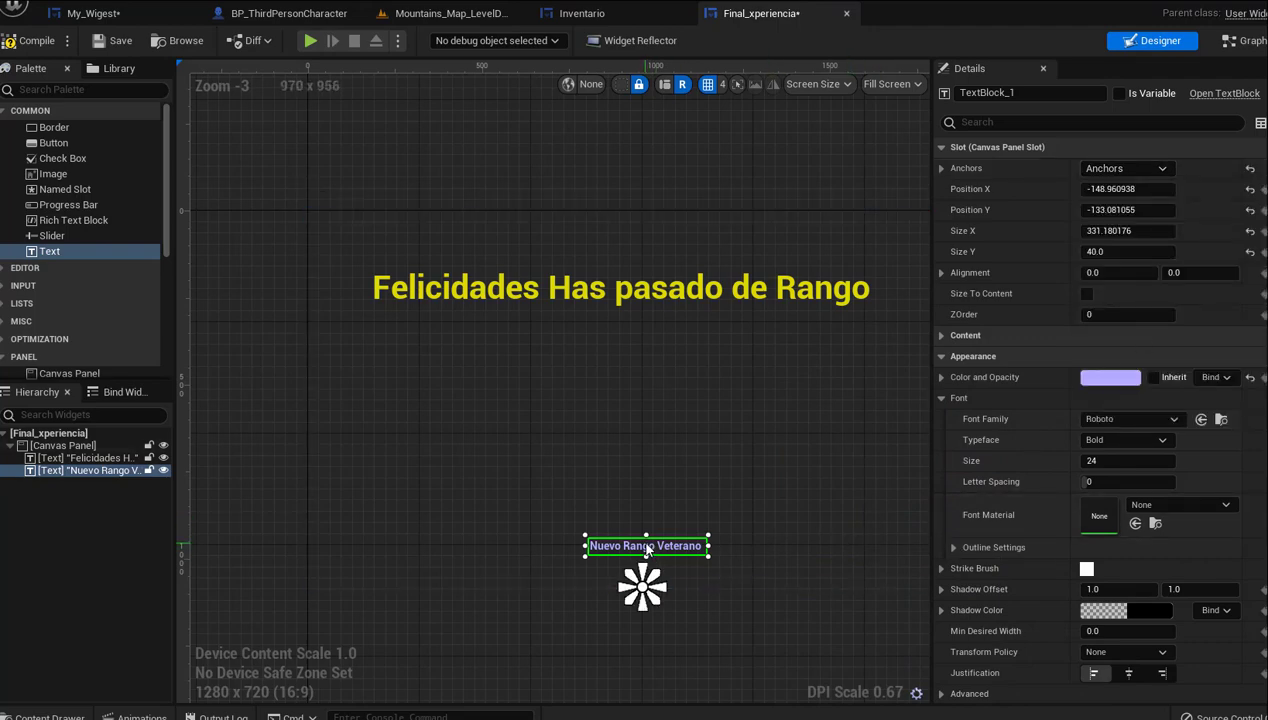
drag(647, 549, 639, 528)
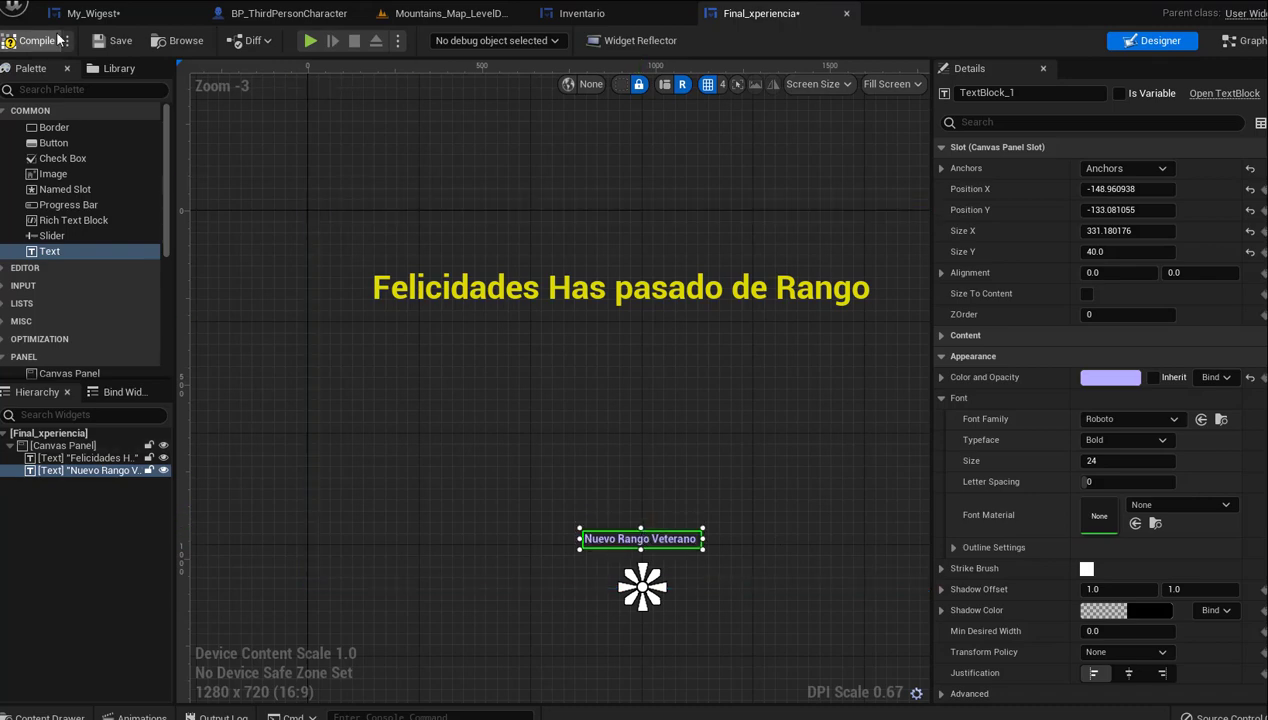
click(92, 13)
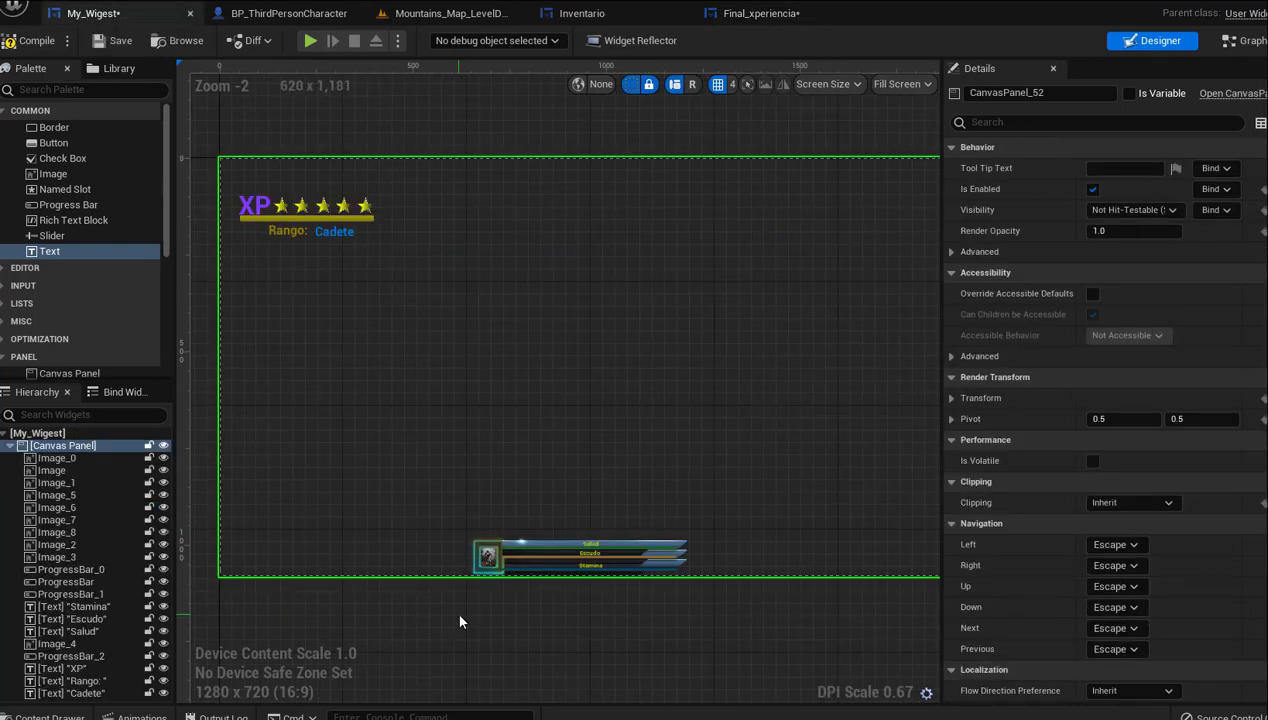
From the Content Drawer's Content > IMAGENES folder, drop the gold trophy image onto Final_xperiencia
key(ctrl+space)
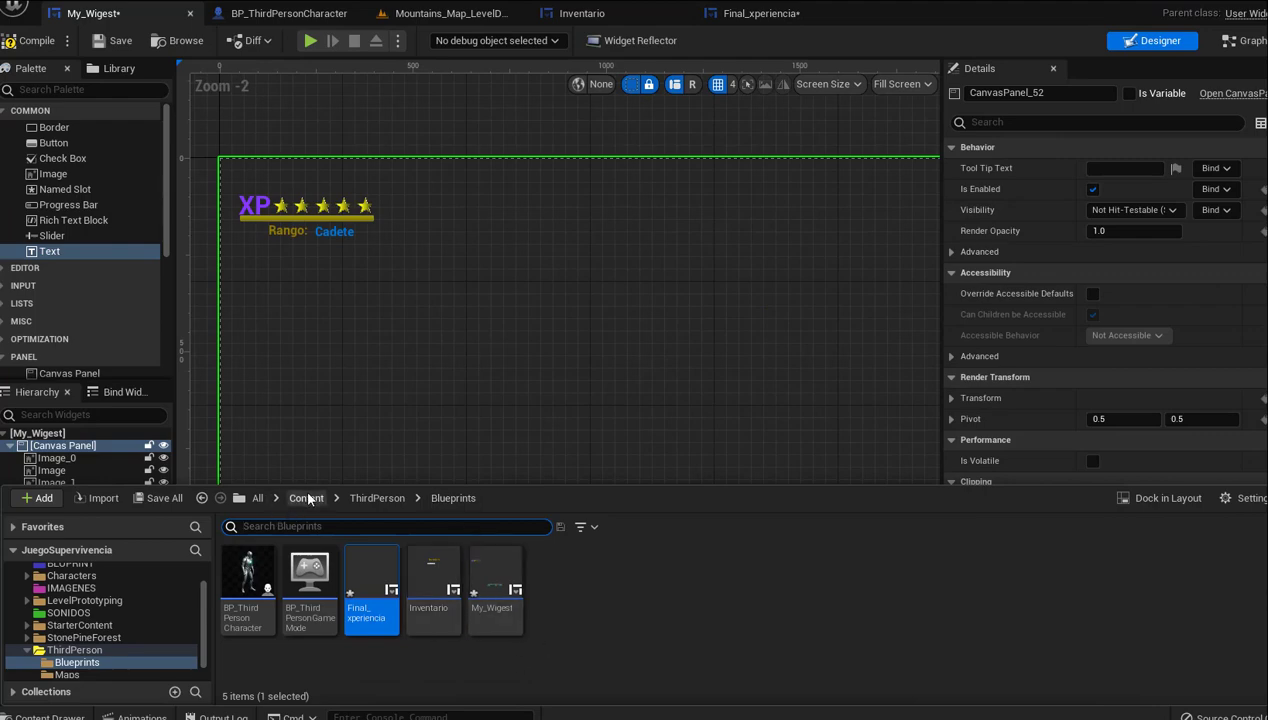
click(306, 498)
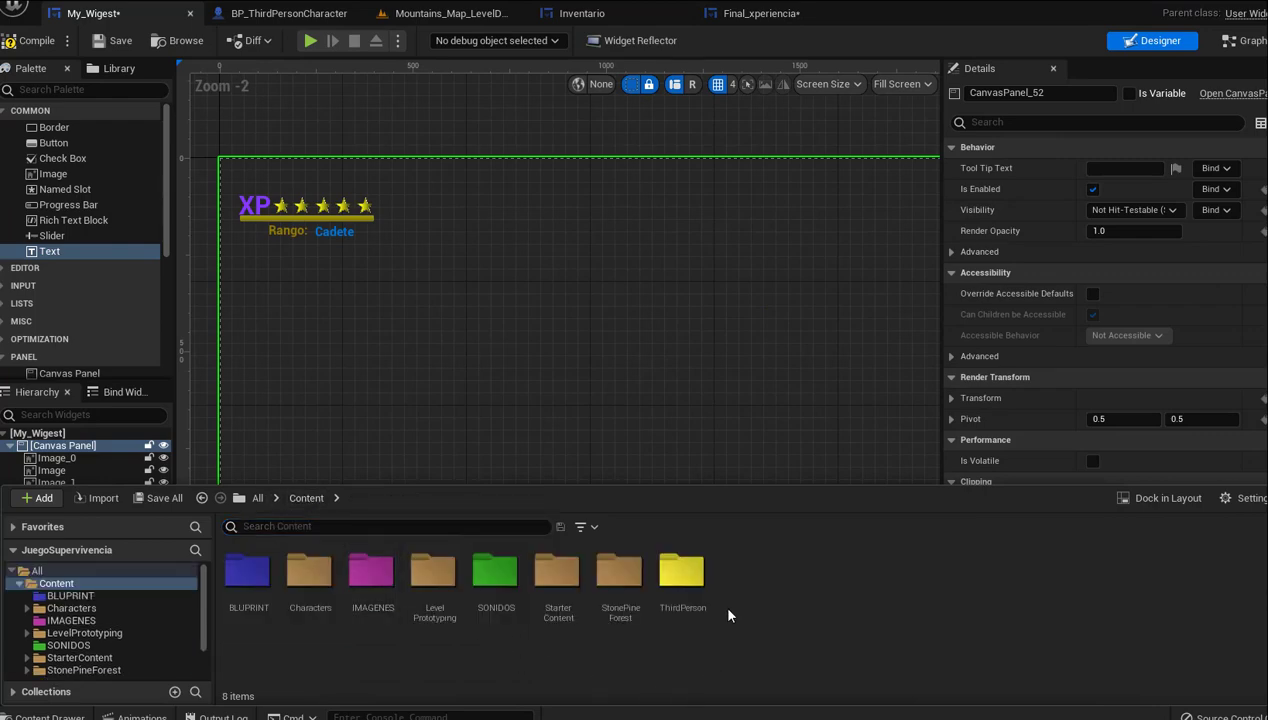
click(246, 585)
double_click(246, 585)
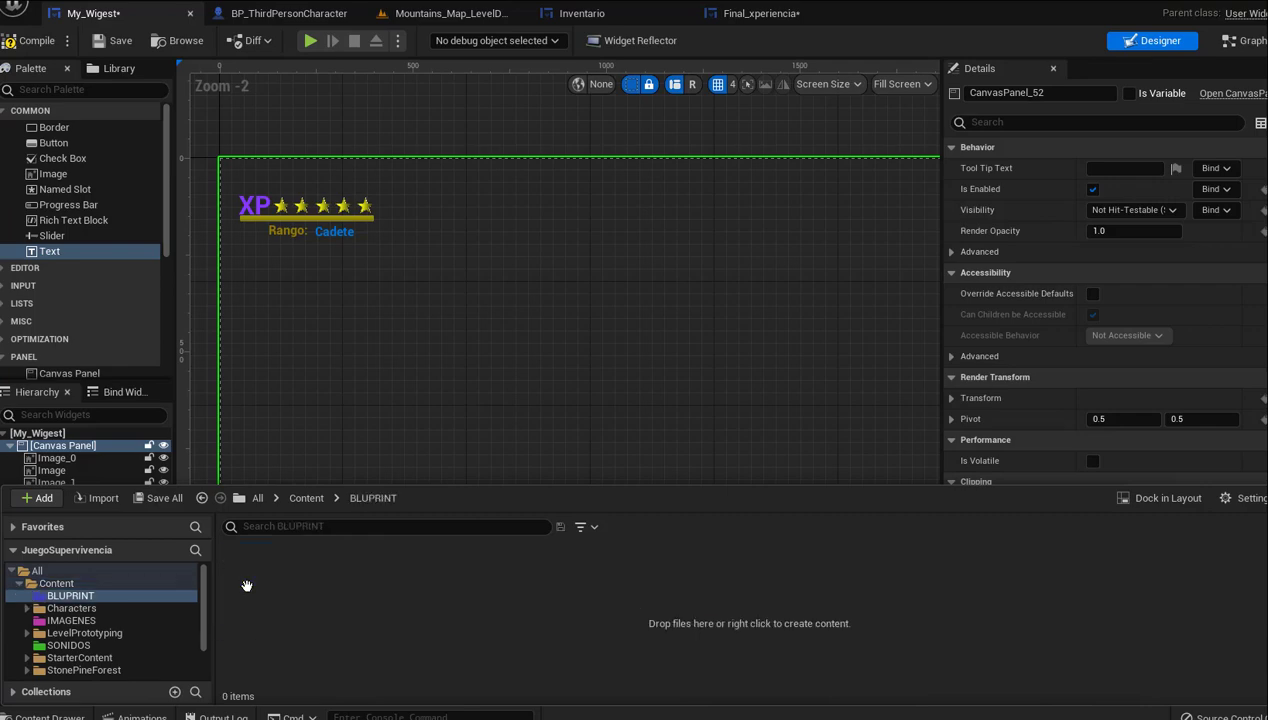
click(306, 498)
double_click(372, 580)
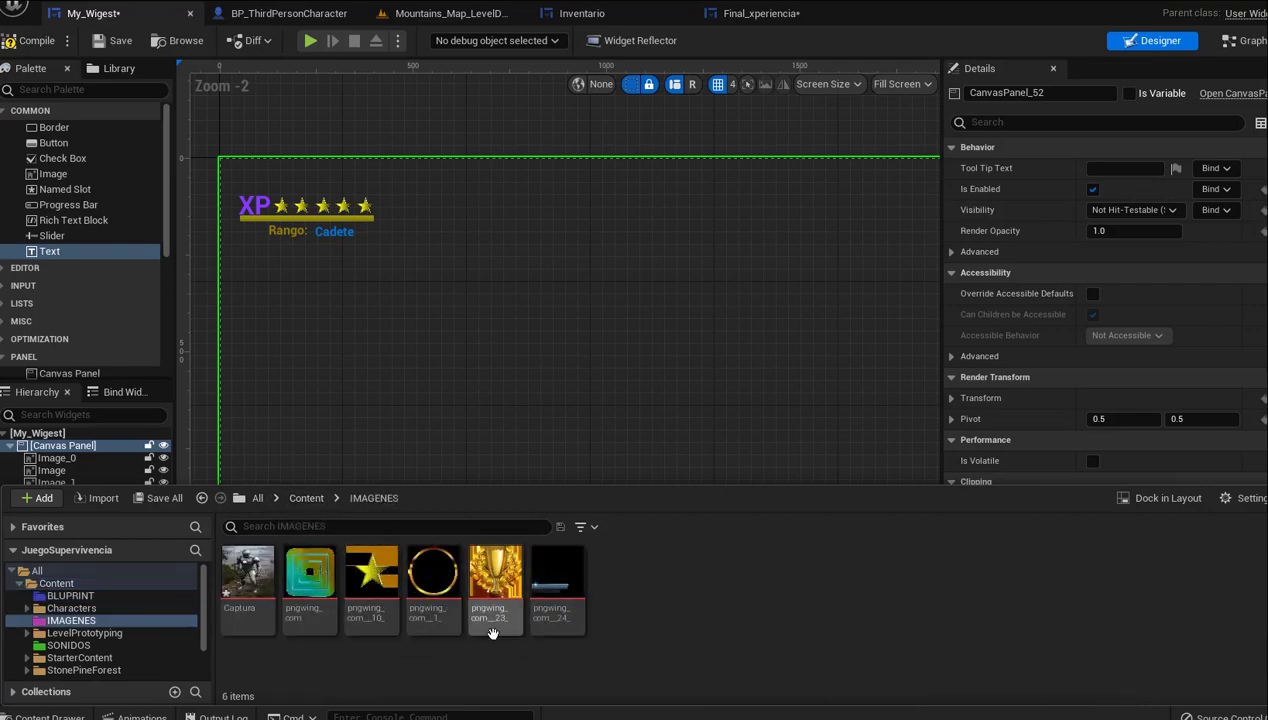
mouse_move(492, 633)
mouse_down()
mouse_move(753, 17)
mouse_move(600, 408)
mouse_move(527, 300)
mouse_move(452, 240)
mouse_up()
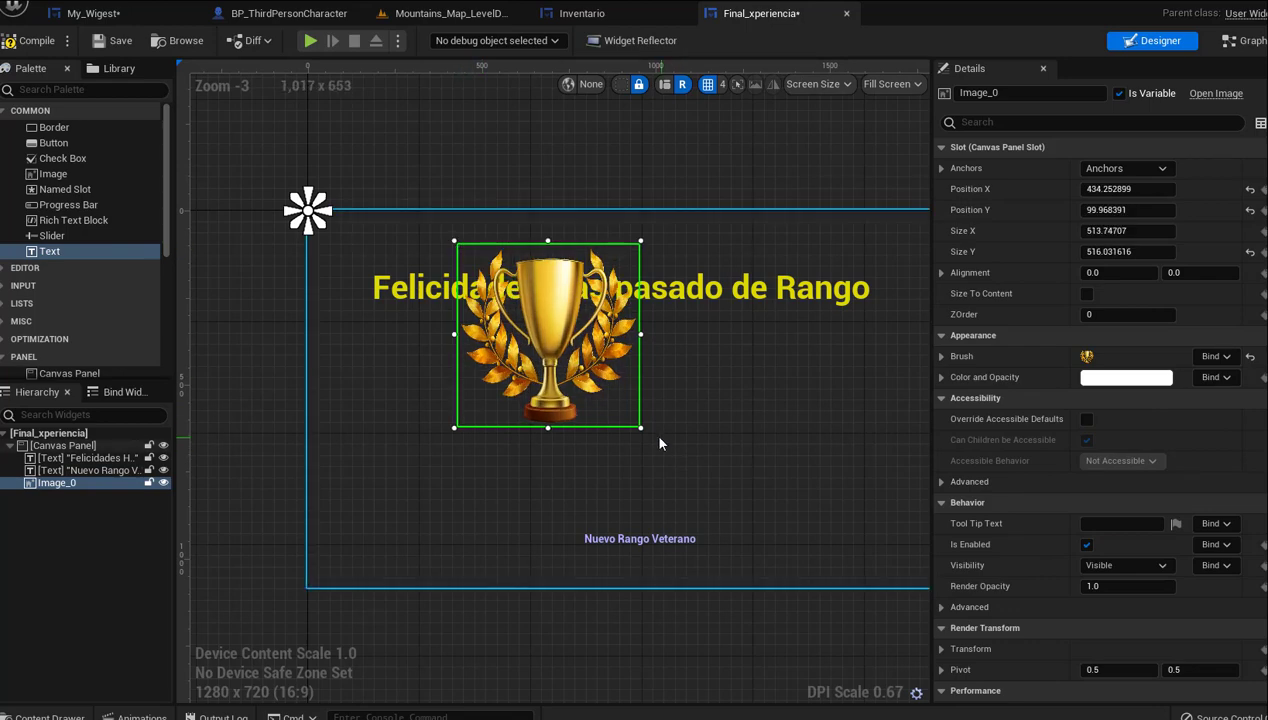
Enlarge the trophy below the title, raise the Felicidades title, and lower 'Nuevo Rango Veterano'
drag(641, 427, 750, 492)
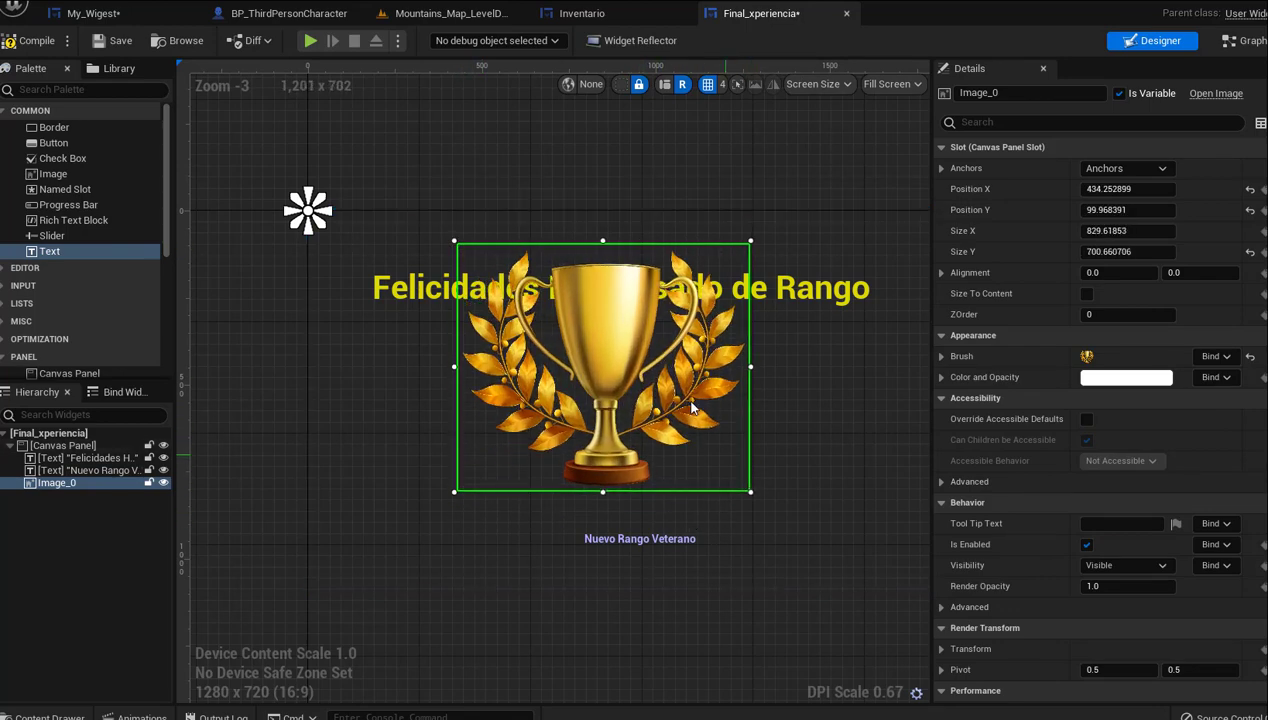
drag(603, 311, 652, 372)
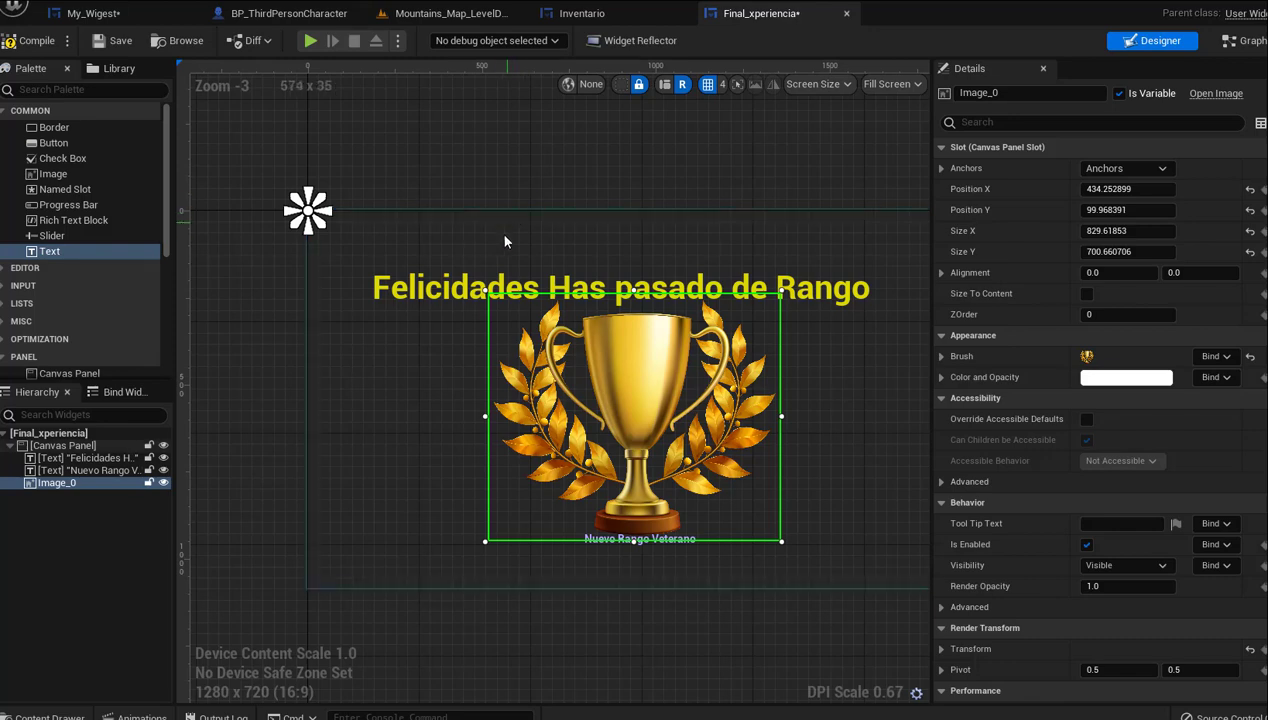
click(446, 290)
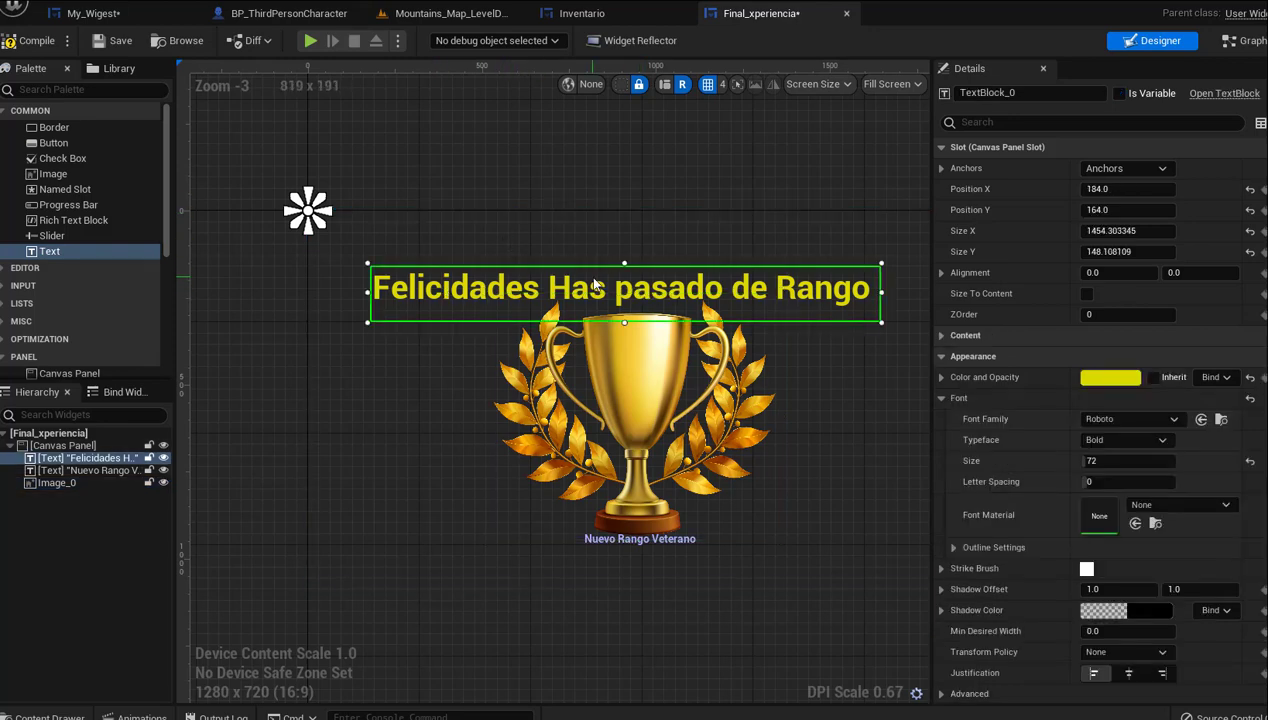
drag(593, 285, 602, 209)
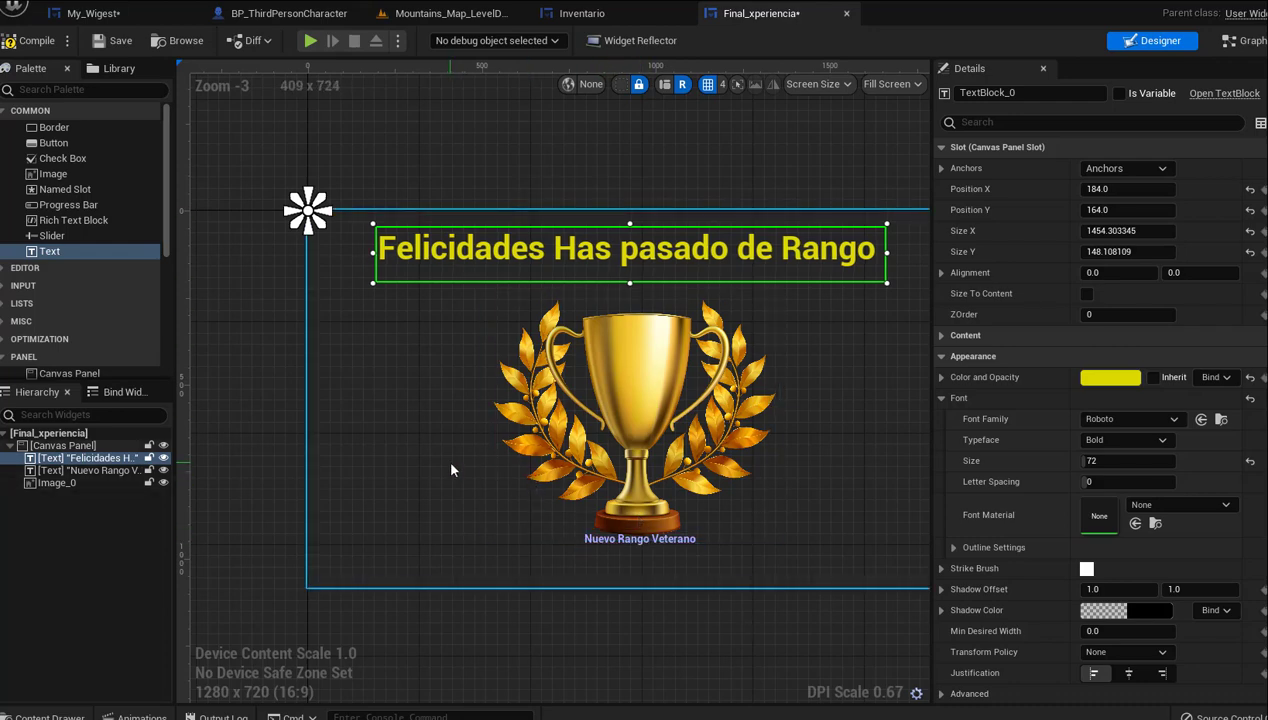
click(615, 541)
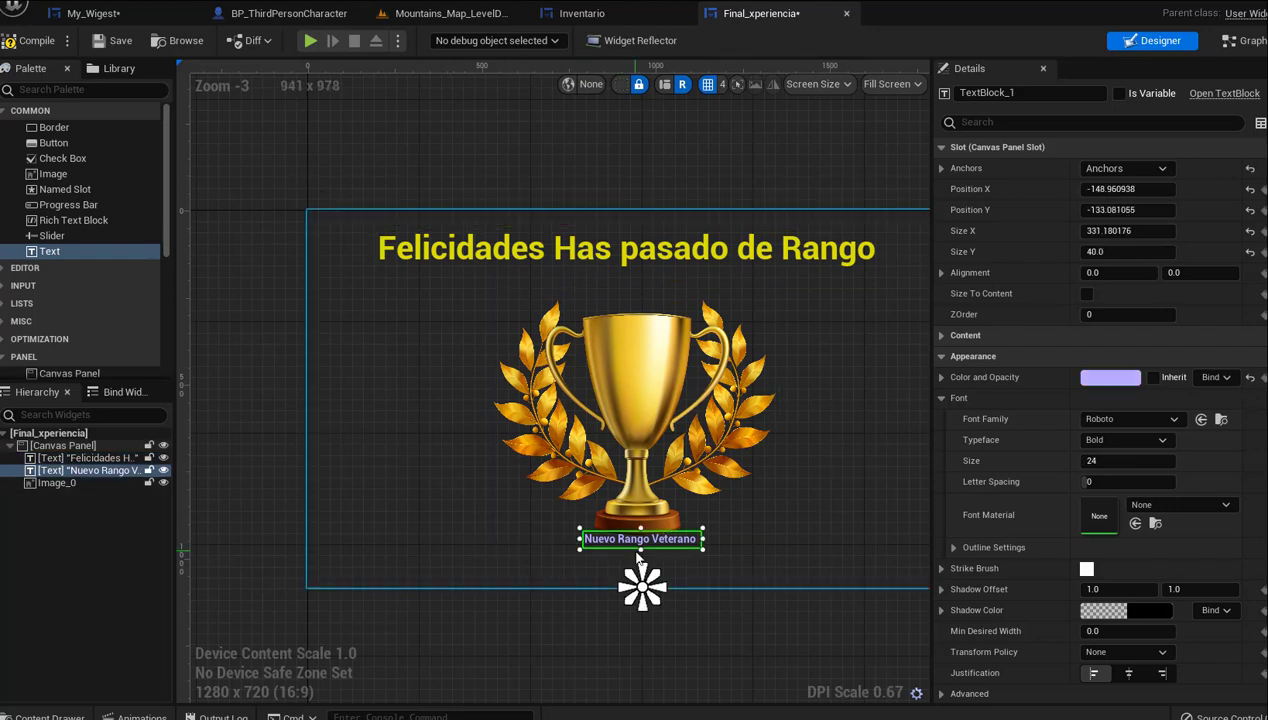
mouse_move(663, 551)
mouse_down()
mouse_move(667, 578)
mouse_move(657, 574)
mouse_up()
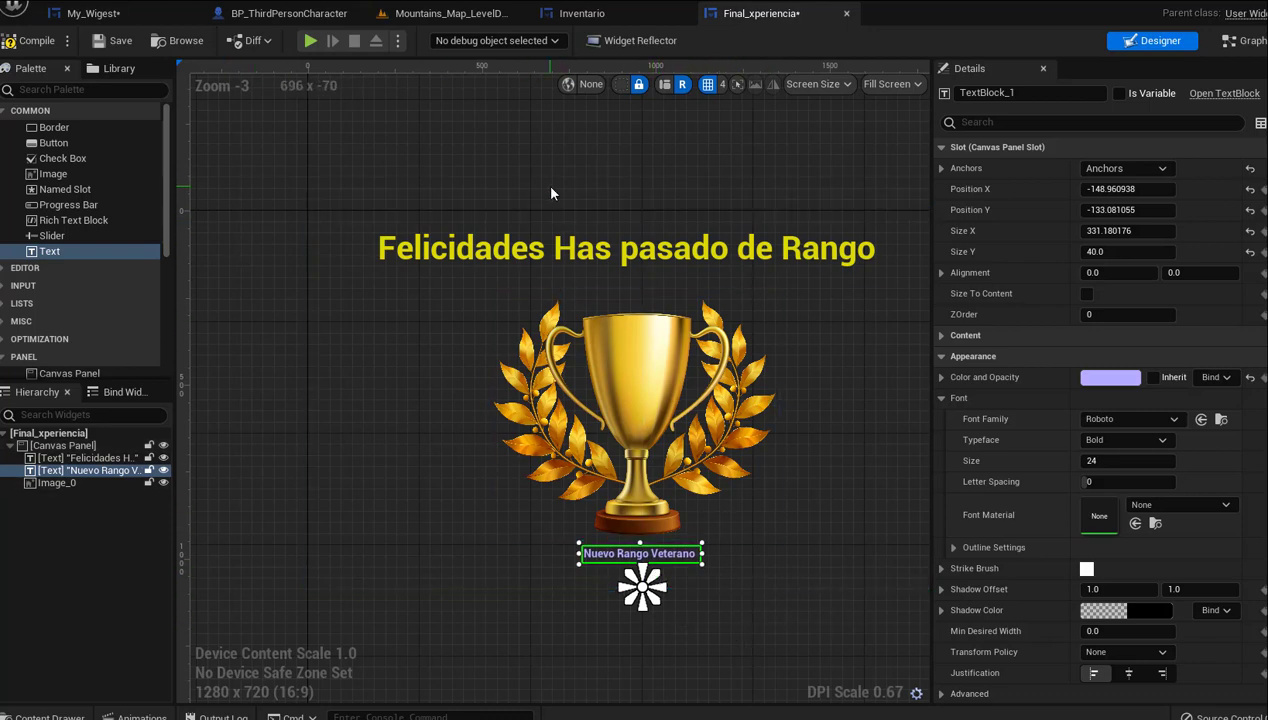
Recentre the layout, compile and save Final_xperiencia, then return to the My_Wigest HUD
scroll(551, 193, down, 1)
scroll(551, 193, down, 1)
click(391, 437)
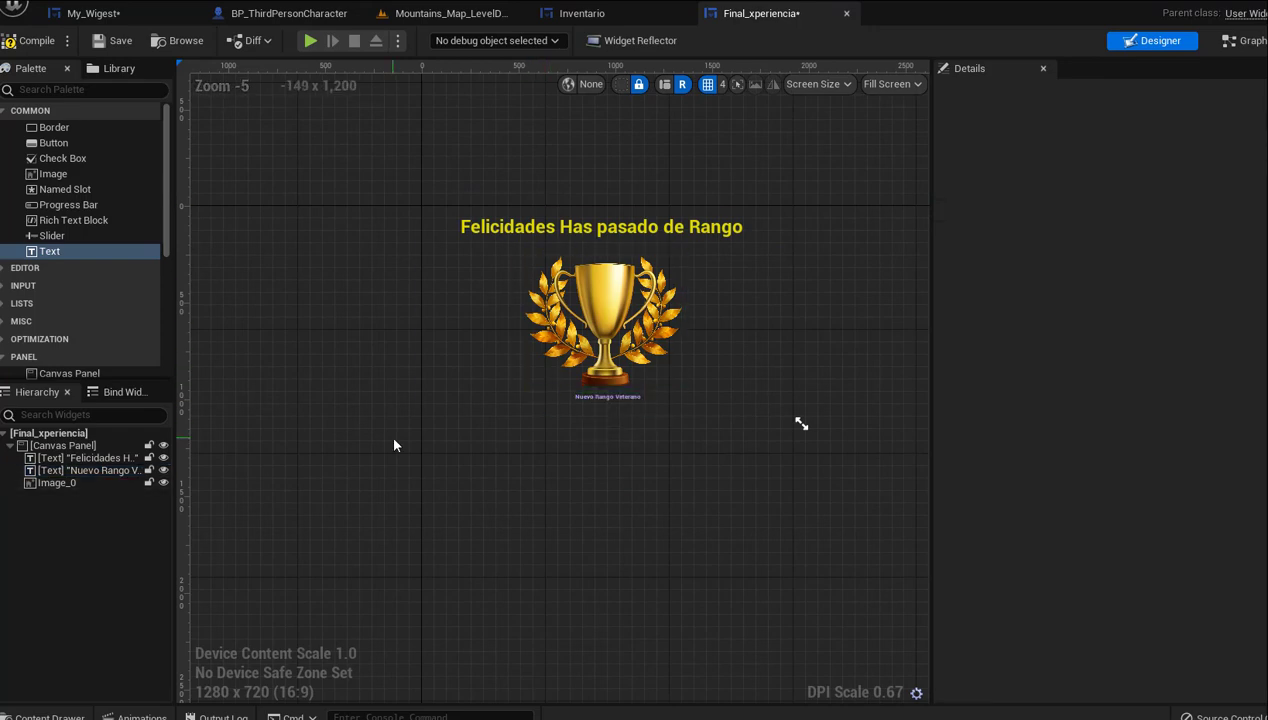
scroll(467, 420, up, 2)
scroll(464, 416, up, 1)
right_drag(476, 417, 430, 545)
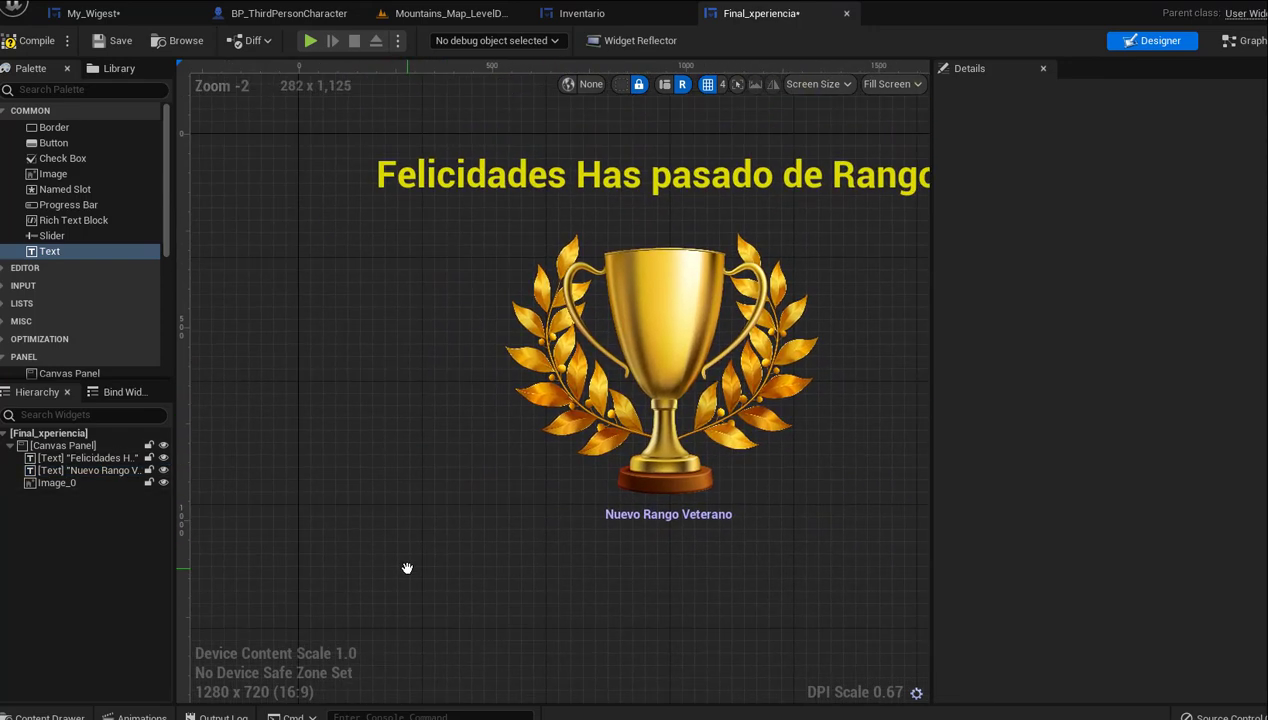
scroll(430, 545, down, 2)
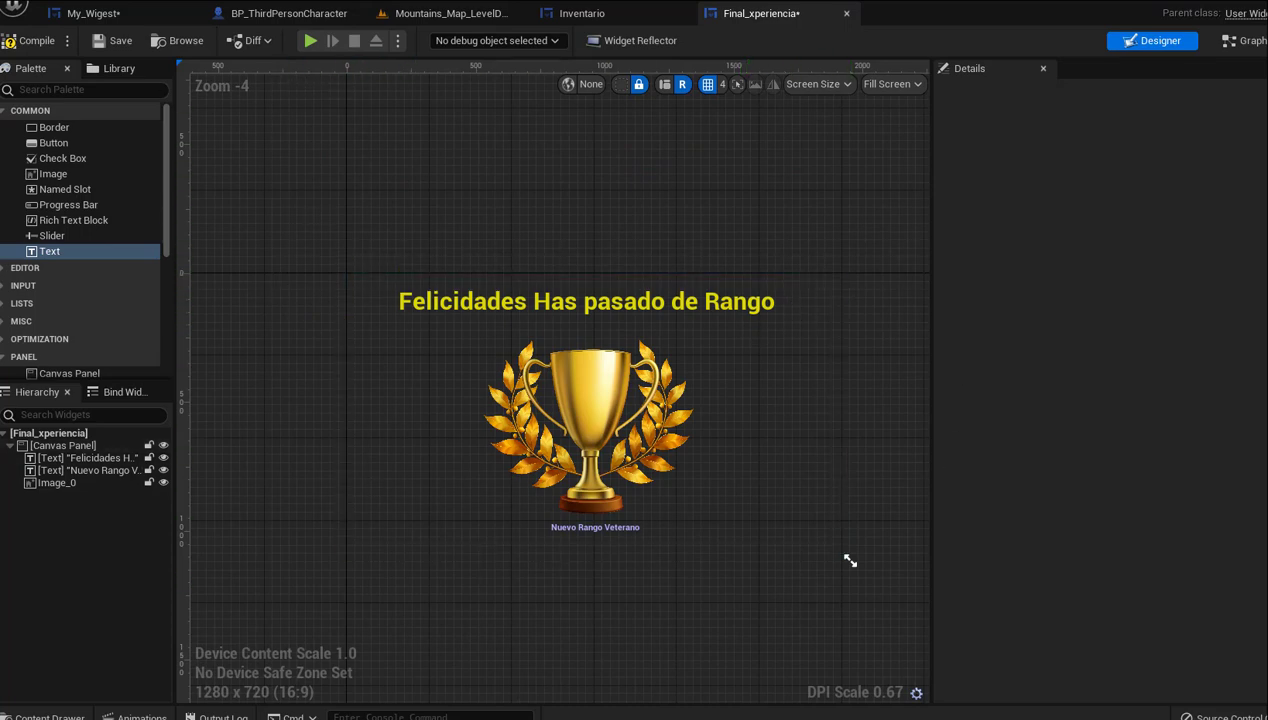
click(24, 44)
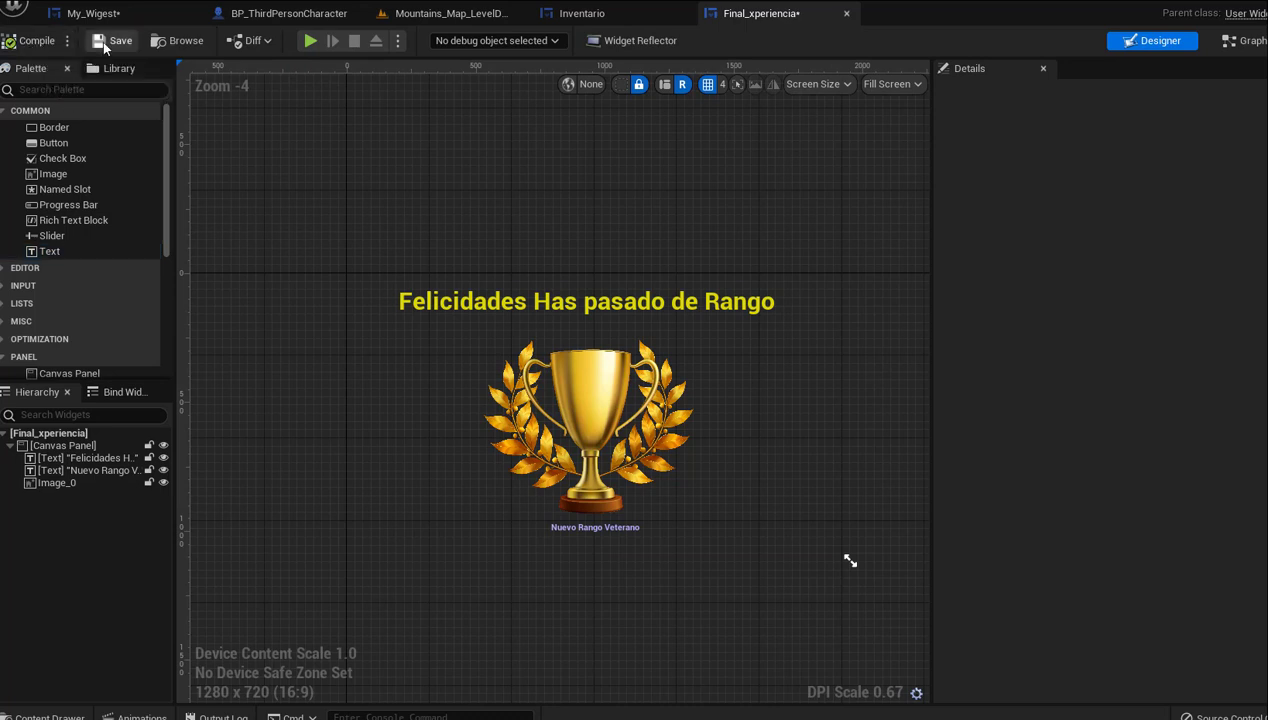
click(113, 44)
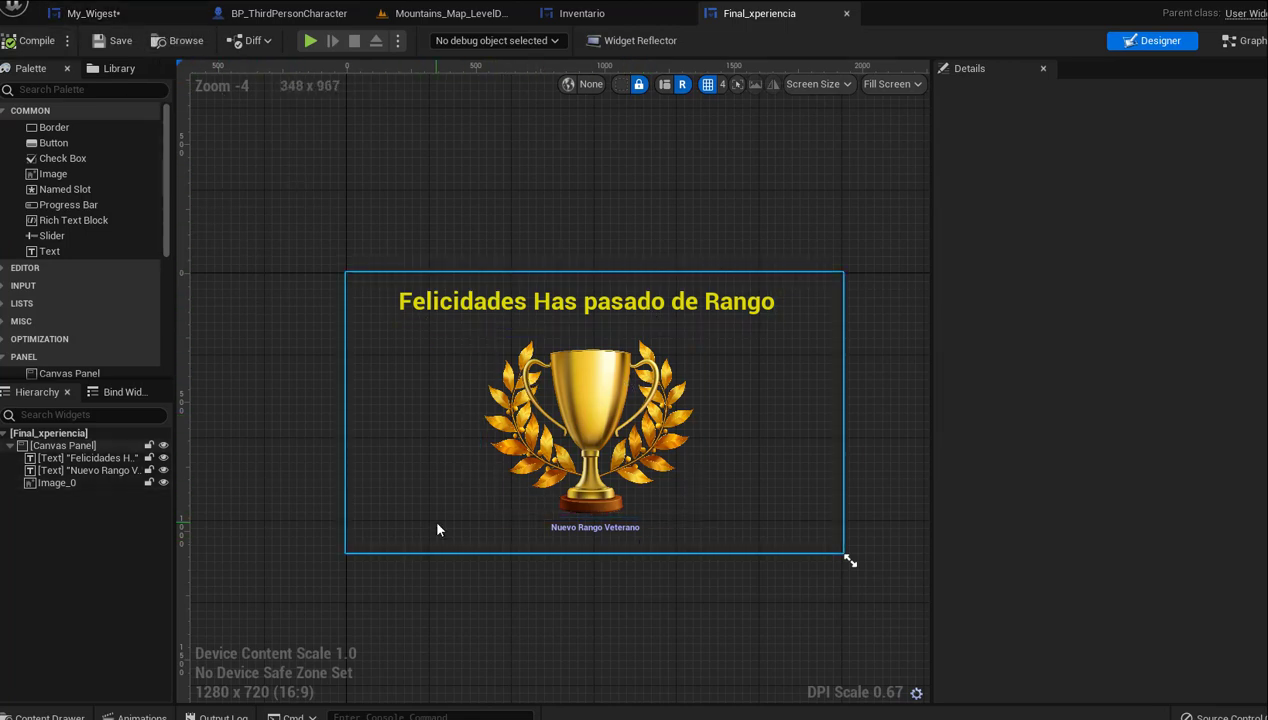
click(97, 15)
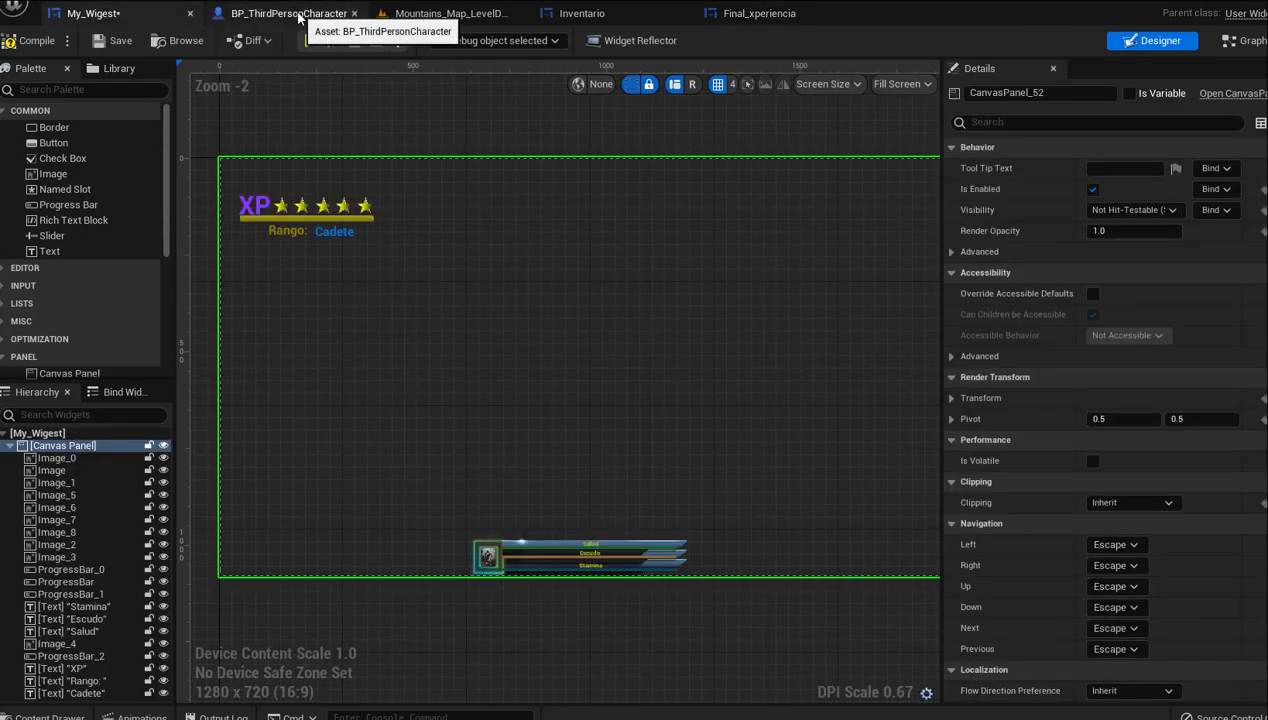
Open the Mountains_Map_LevelDesign level and angle the viewport along the lake shoreline toward the horizon
click(288, 13)
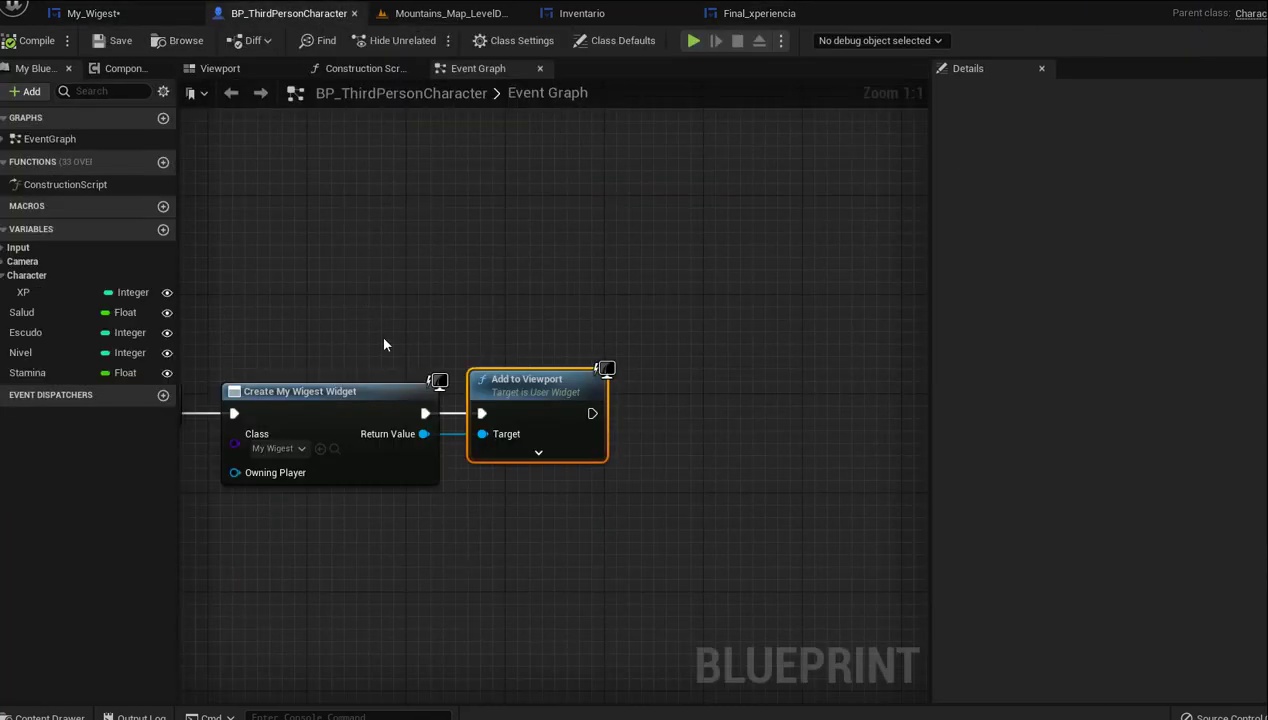
click(455, 14)
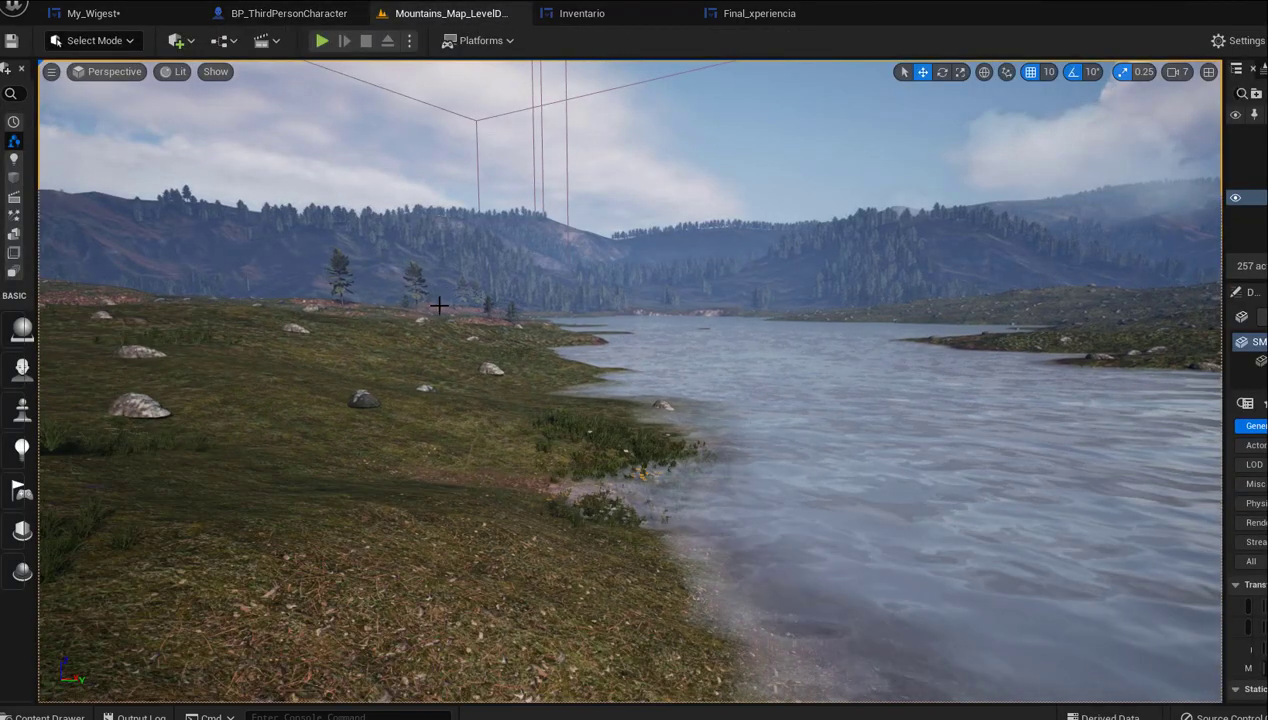
right_drag(437, 330, 437, 330)
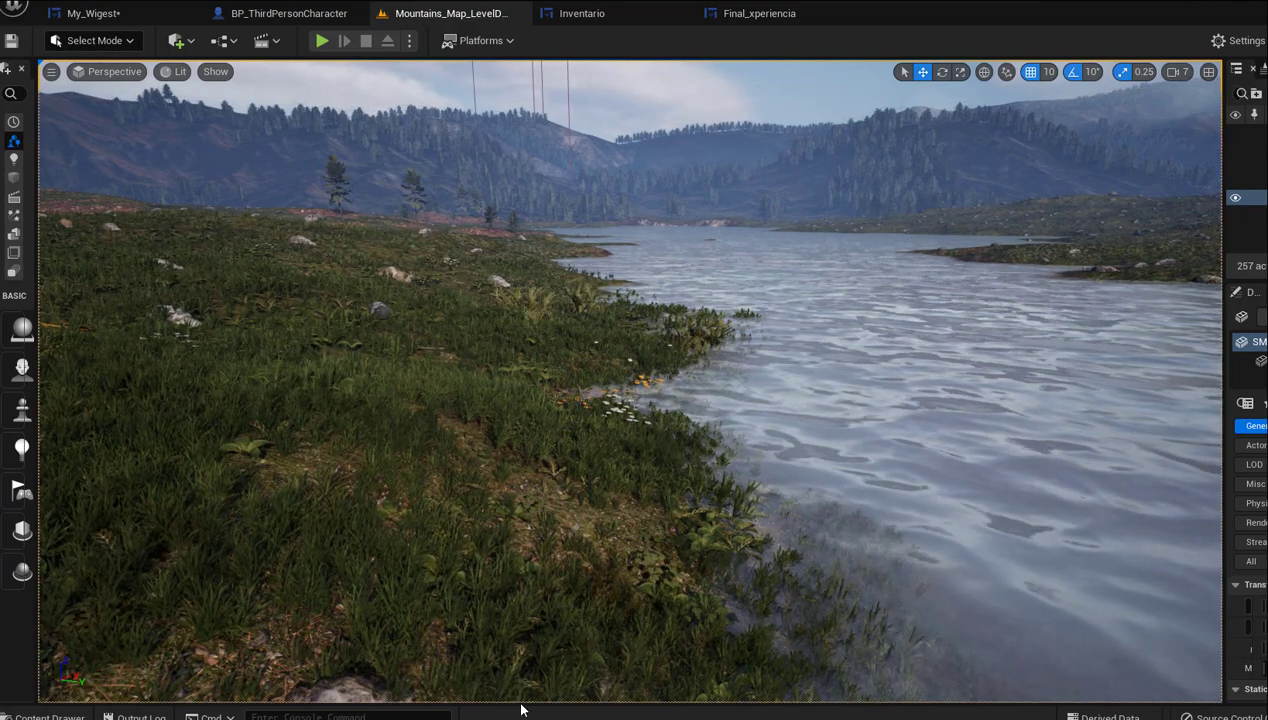
scroll(531, 558, up, 2)
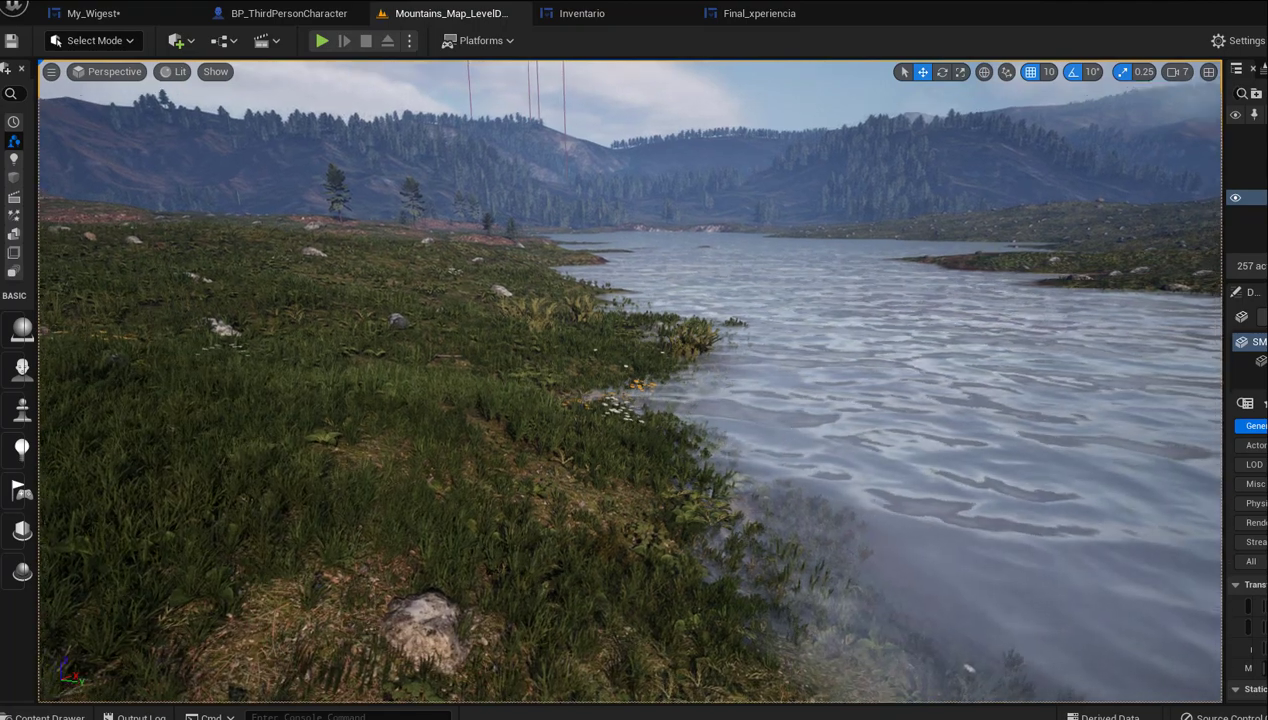
right_drag(531, 558, 545, 530)
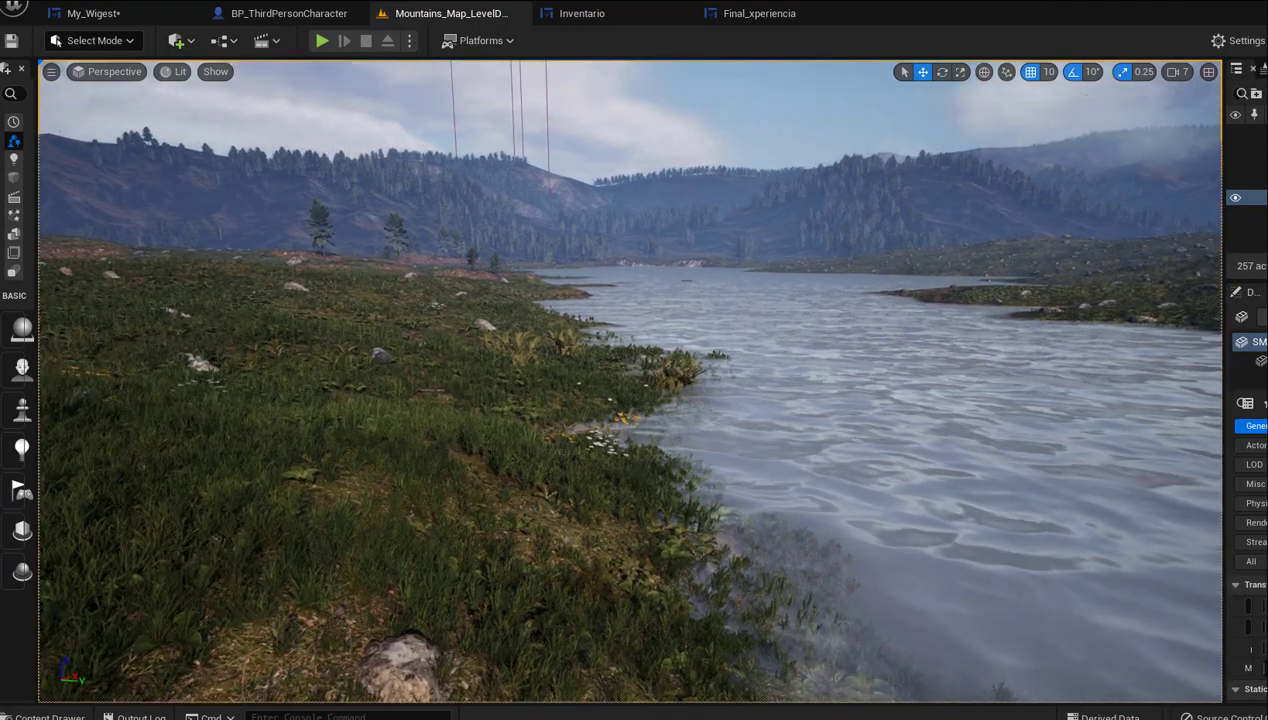